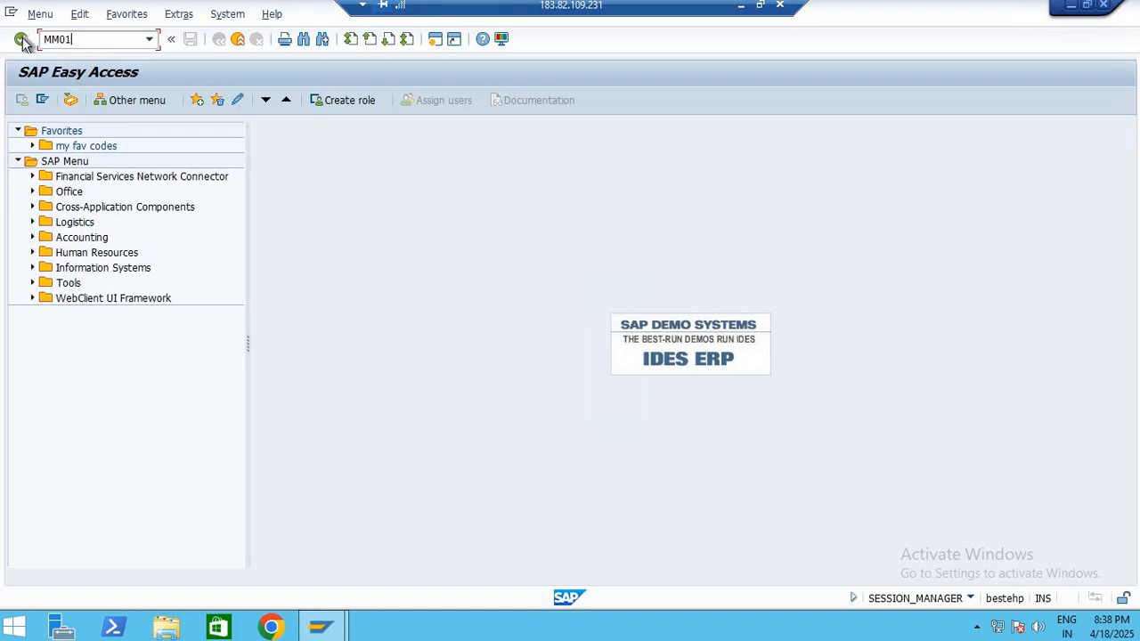
Start the MM01 transaction and set the new material's industry sector to Mechanical Engineering
left_click(20, 39)
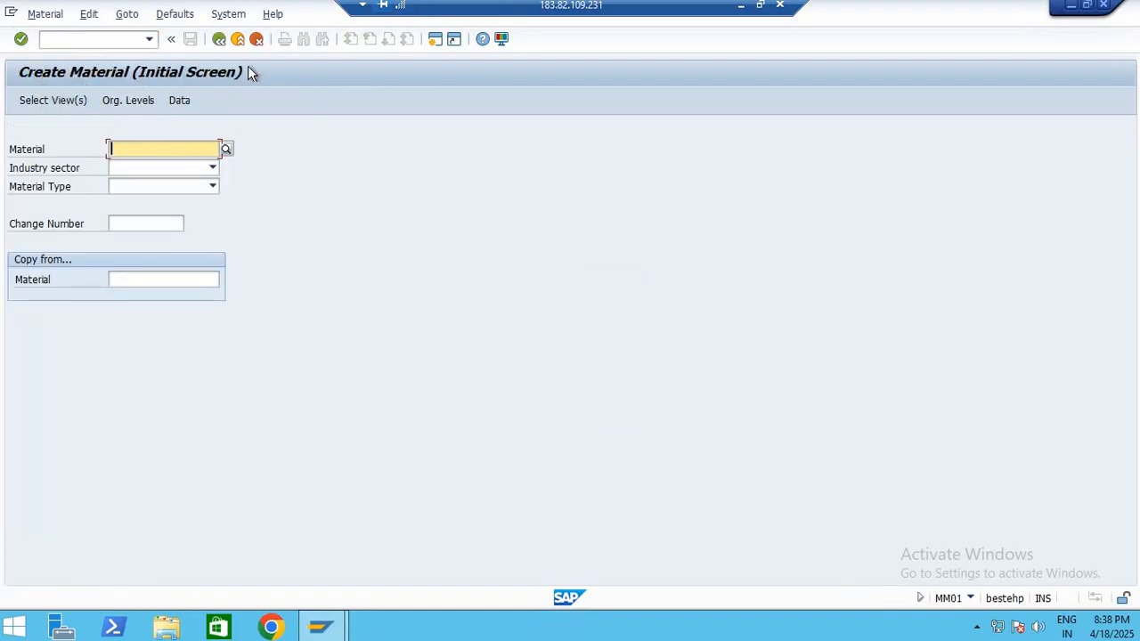
left_click(45, 103)
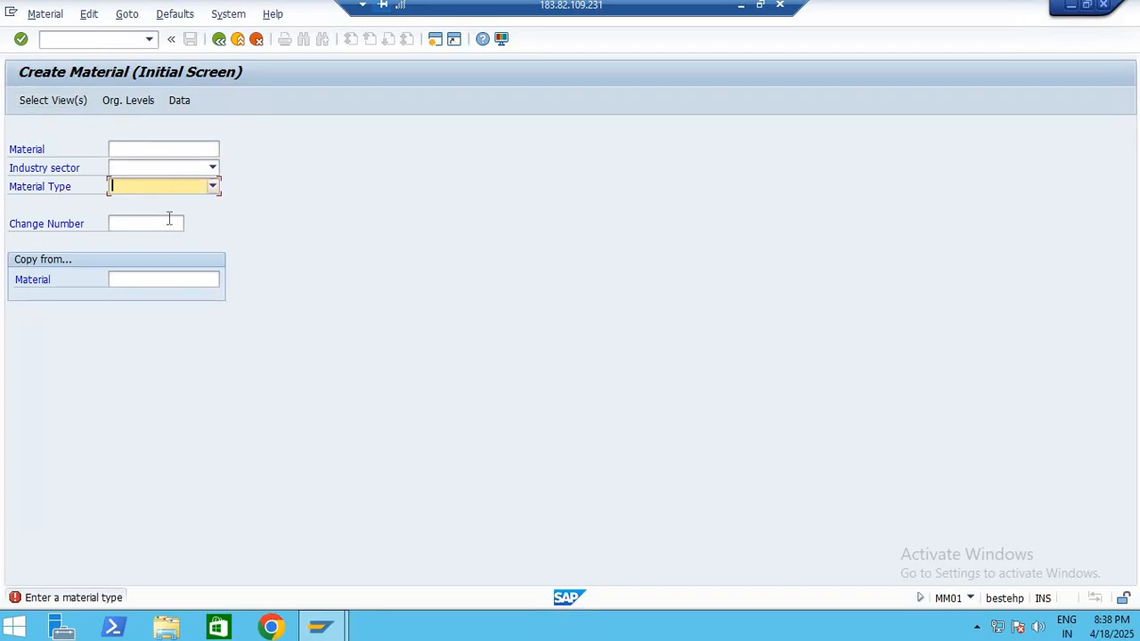
left_click(164, 170)
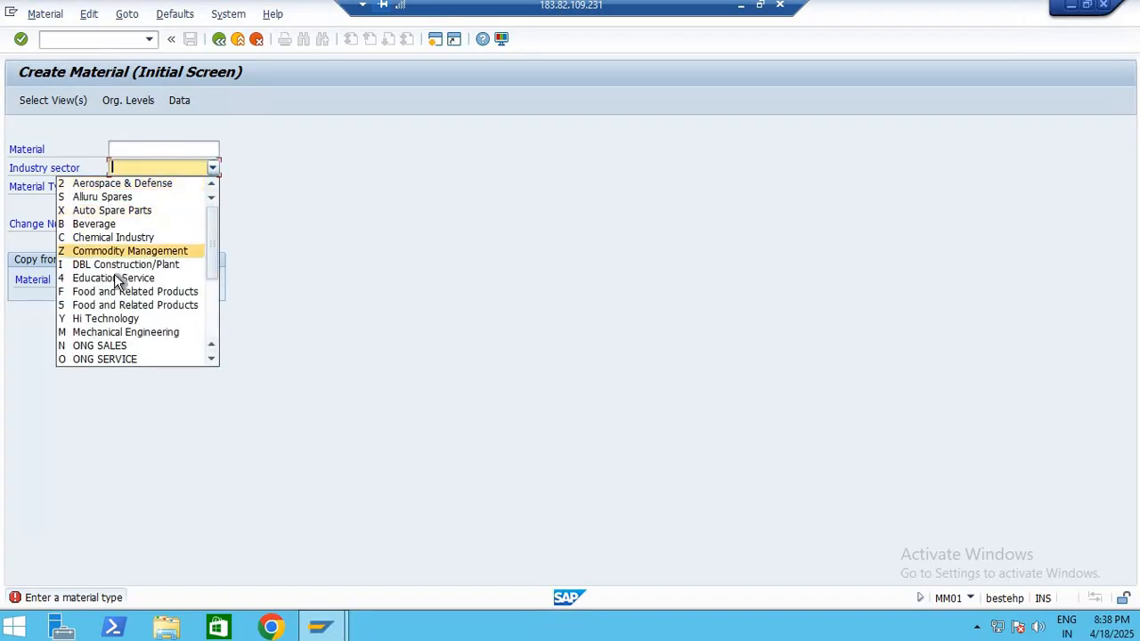
left_click(131, 331)
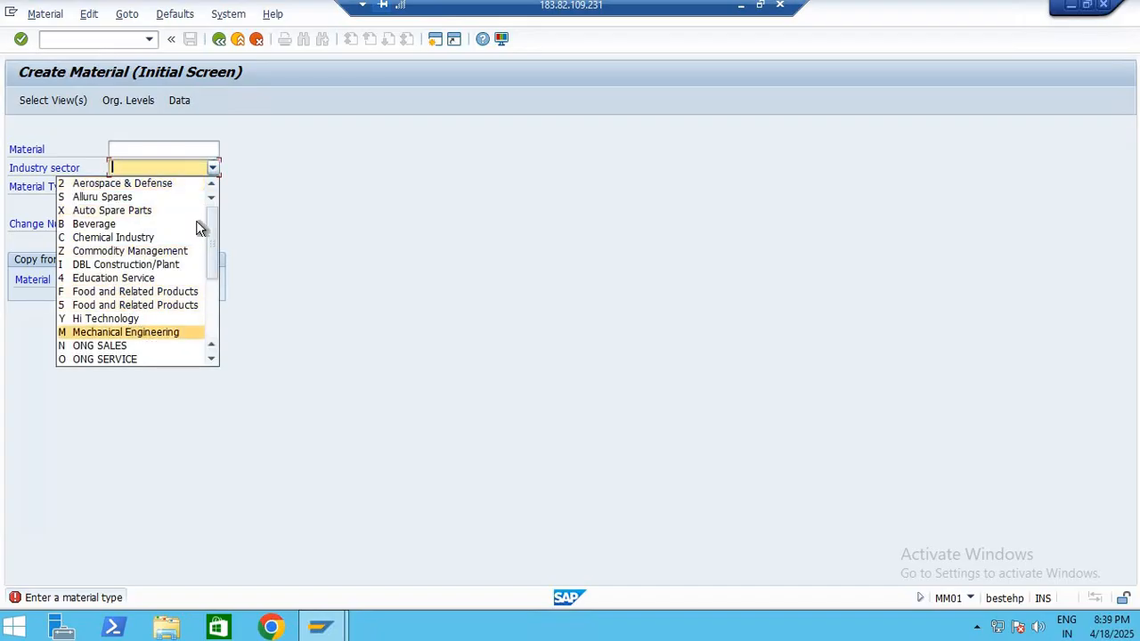
Set the new material's type to ERSA Spare parts
left_click(188, 186)
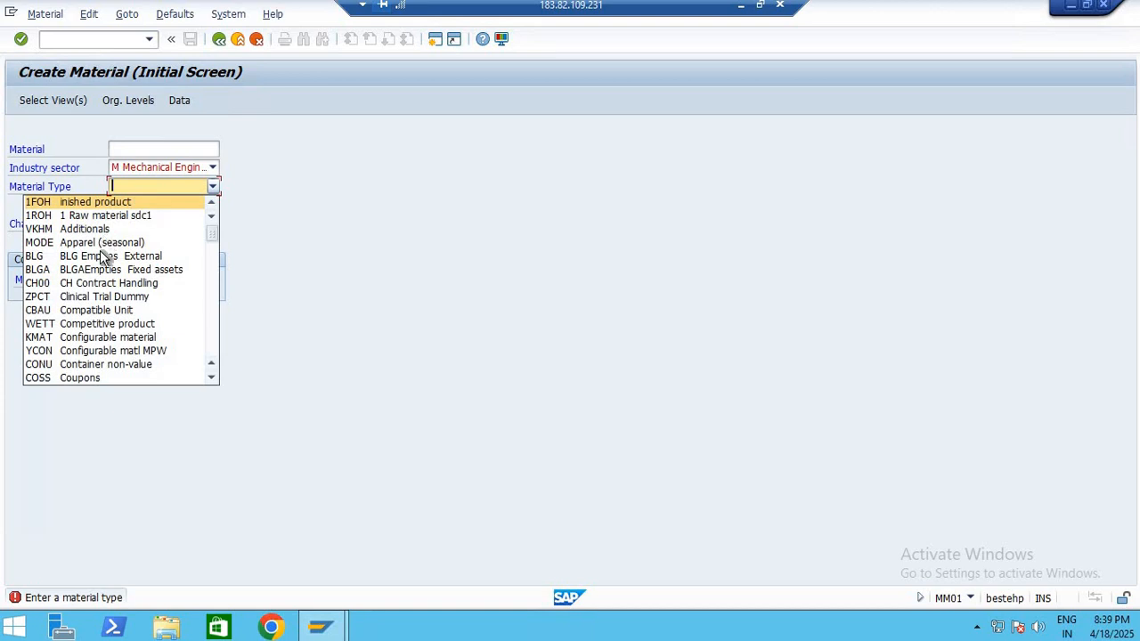
scroll(94, 357, "down", 5)
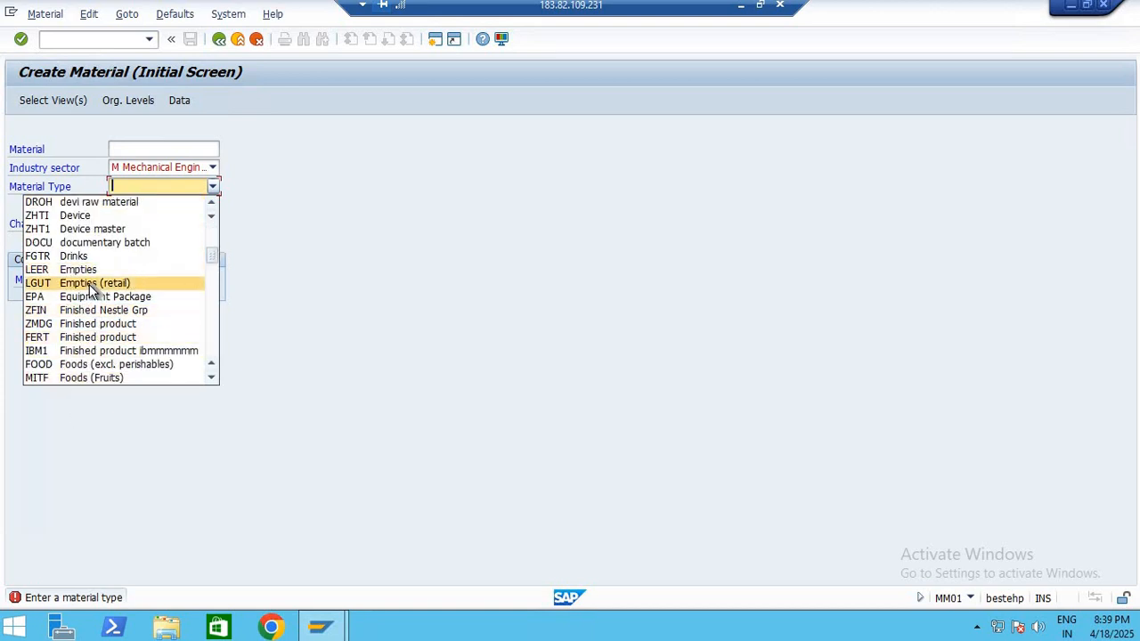
scroll(94, 285, "down", 4)
scroll(99, 271, "down", 4)
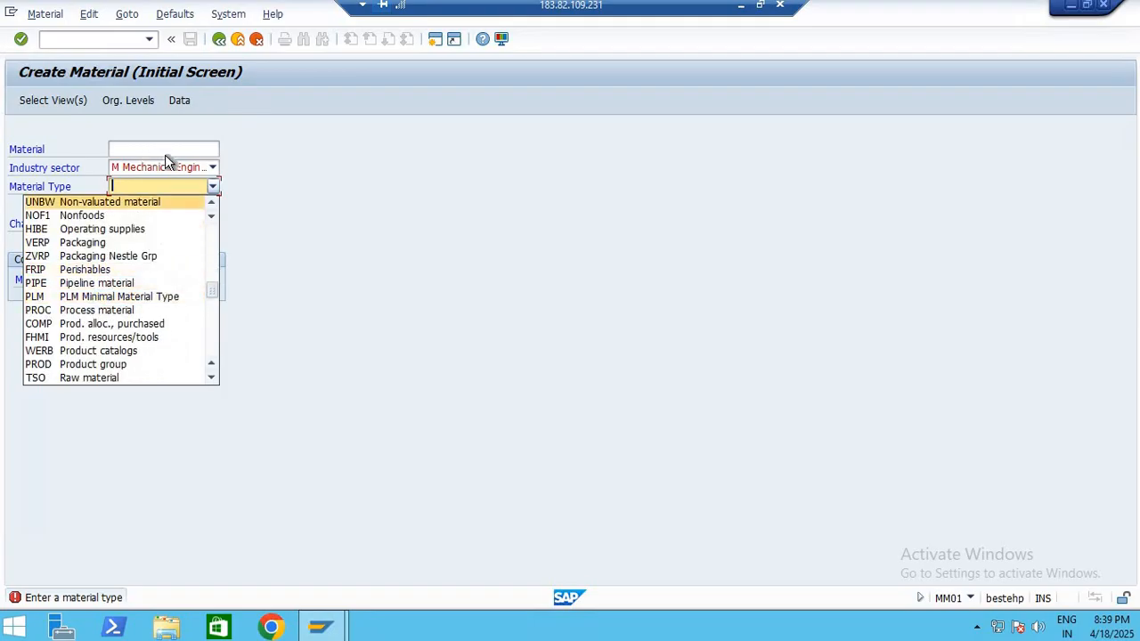
scroll(90, 254, "down", 4)
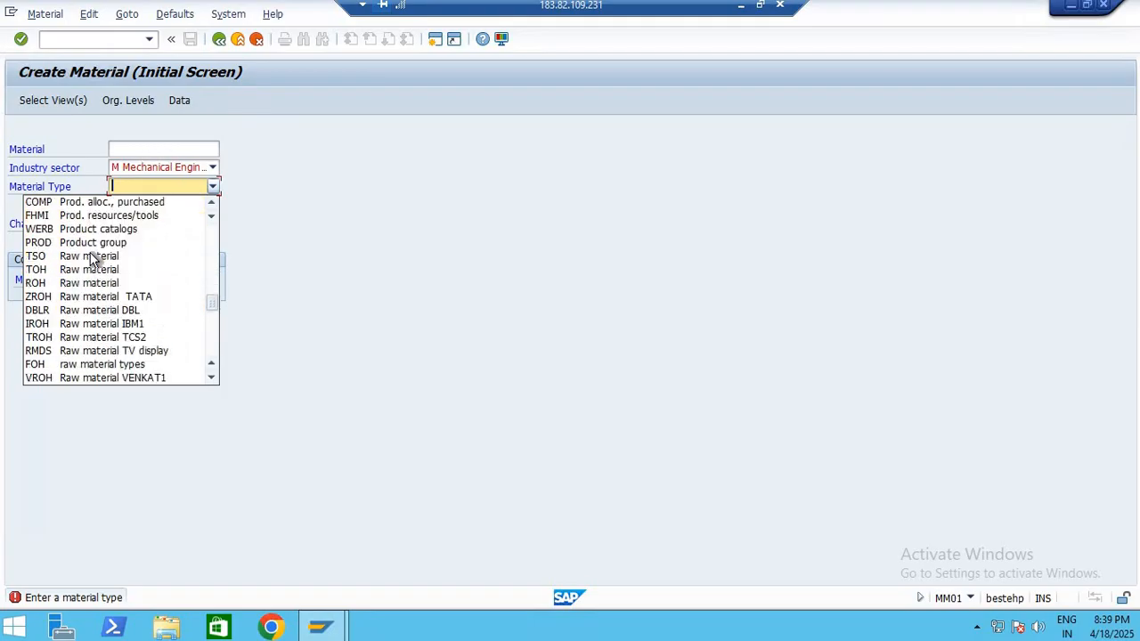
scroll(94, 276, "down", 6)
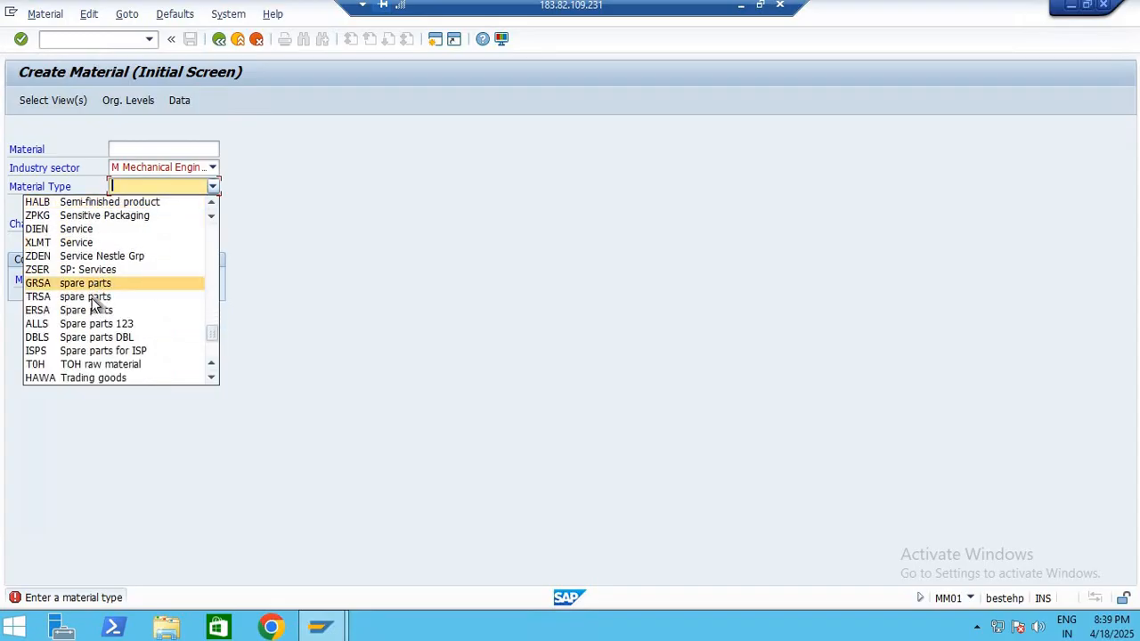
left_click(89, 310)
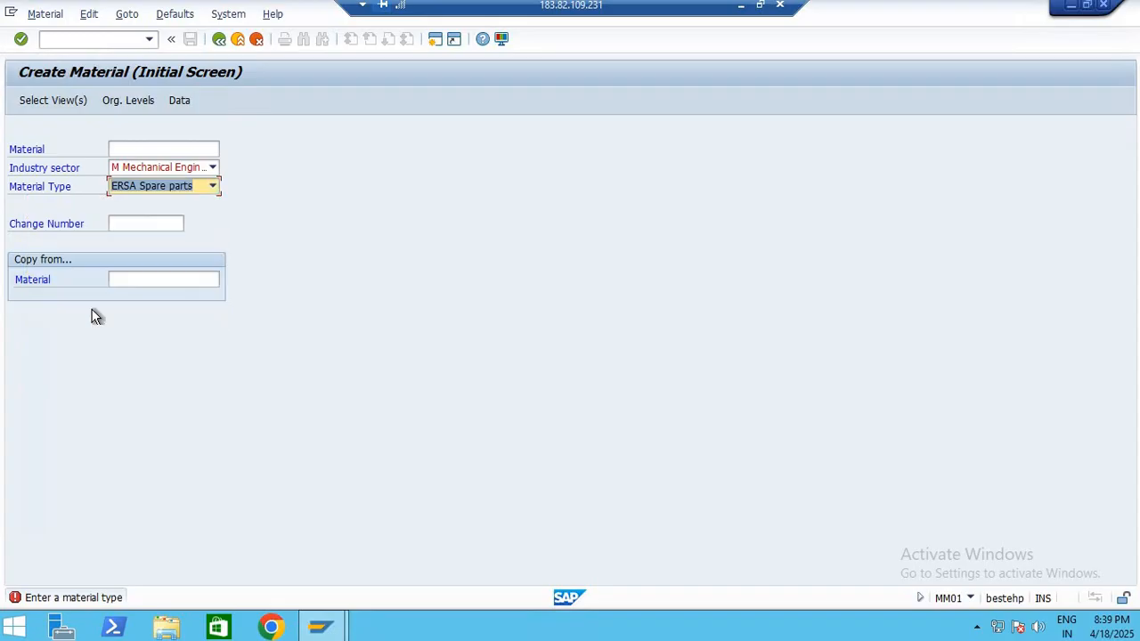
Open the view selection for the new spare parts material and reposition its dialog
left_click(50, 98)
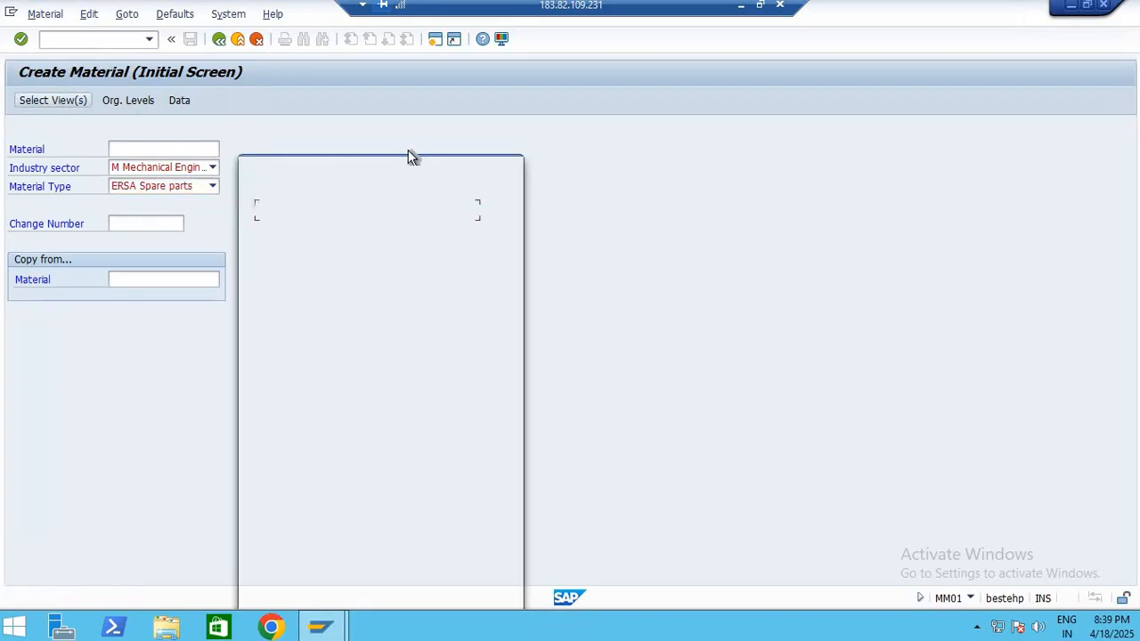
left_click_drag(320, 161, 441, 83)
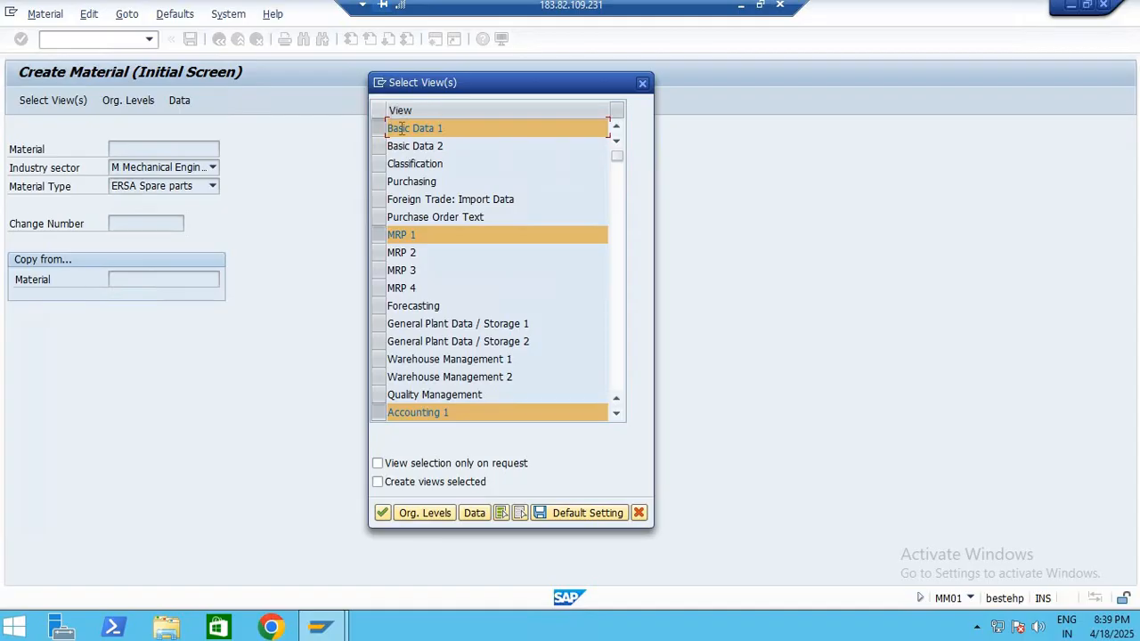
left_click(406, 163)
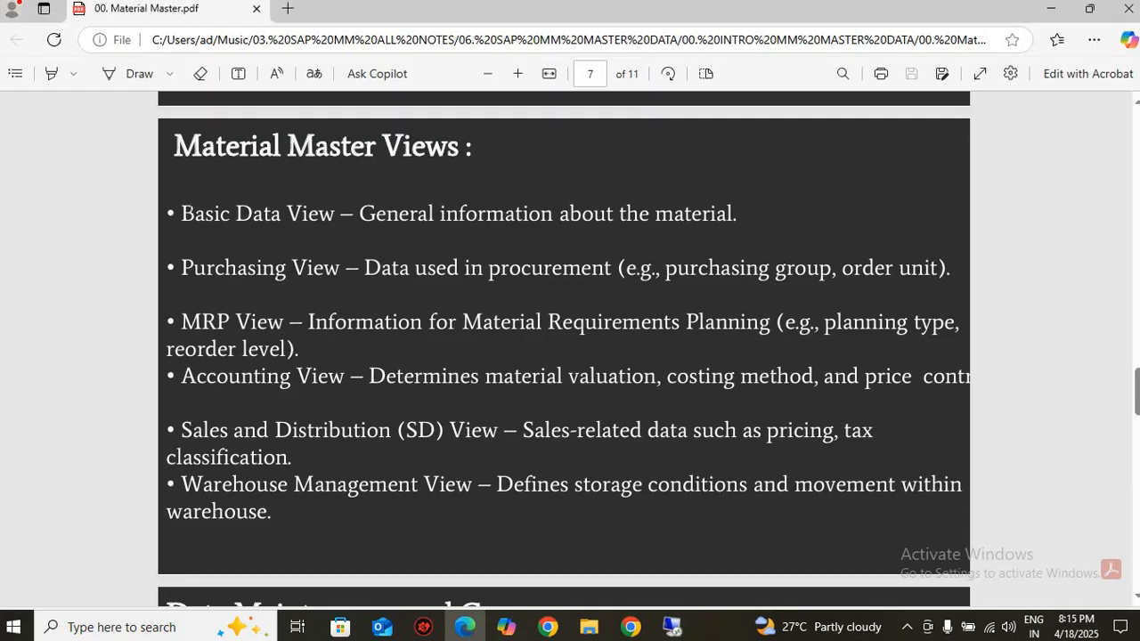
Examine the Basic Data View and Purchasing View descriptions in the Material Master PDF
left_click_drag(179, 214, 301, 506)
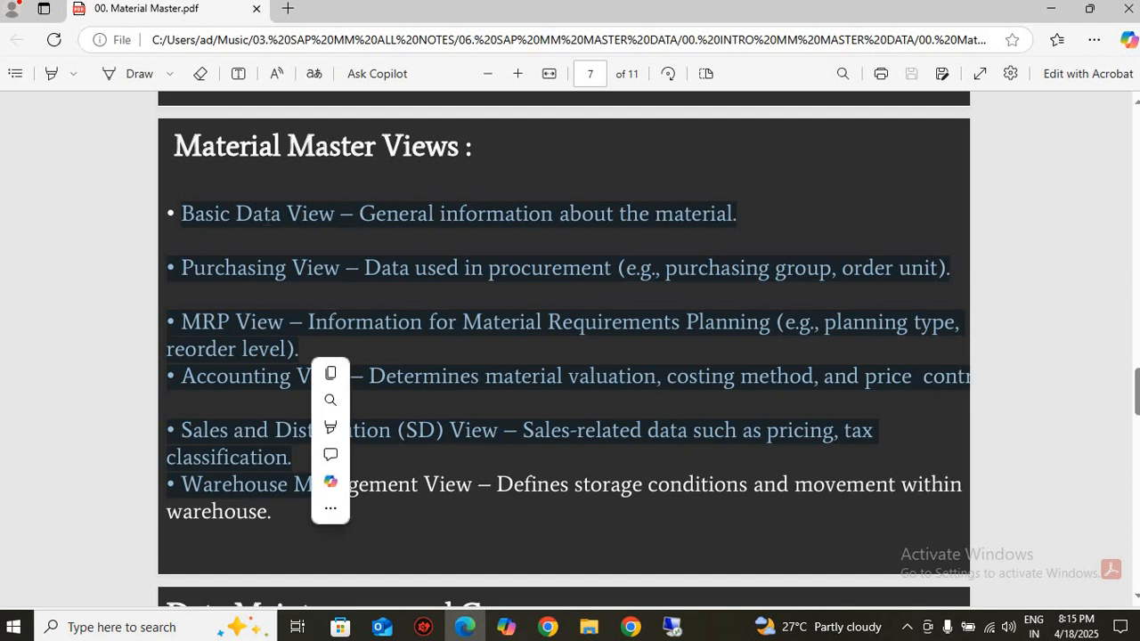
left_click(301, 506)
left_click_drag(180, 214, 342, 214)
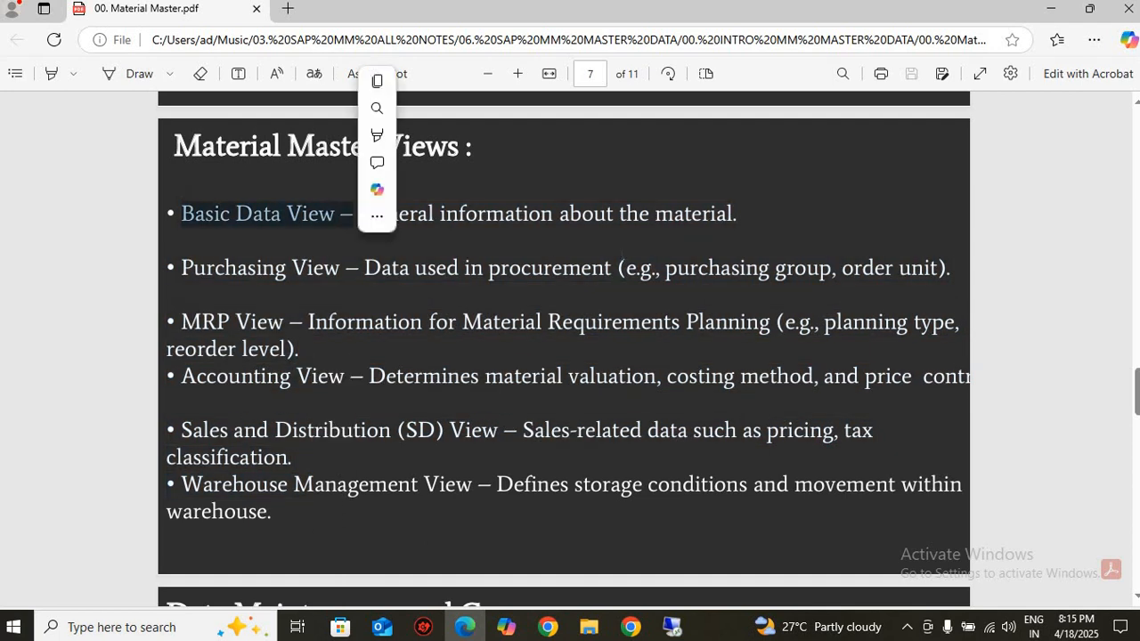
left_click(342, 214)
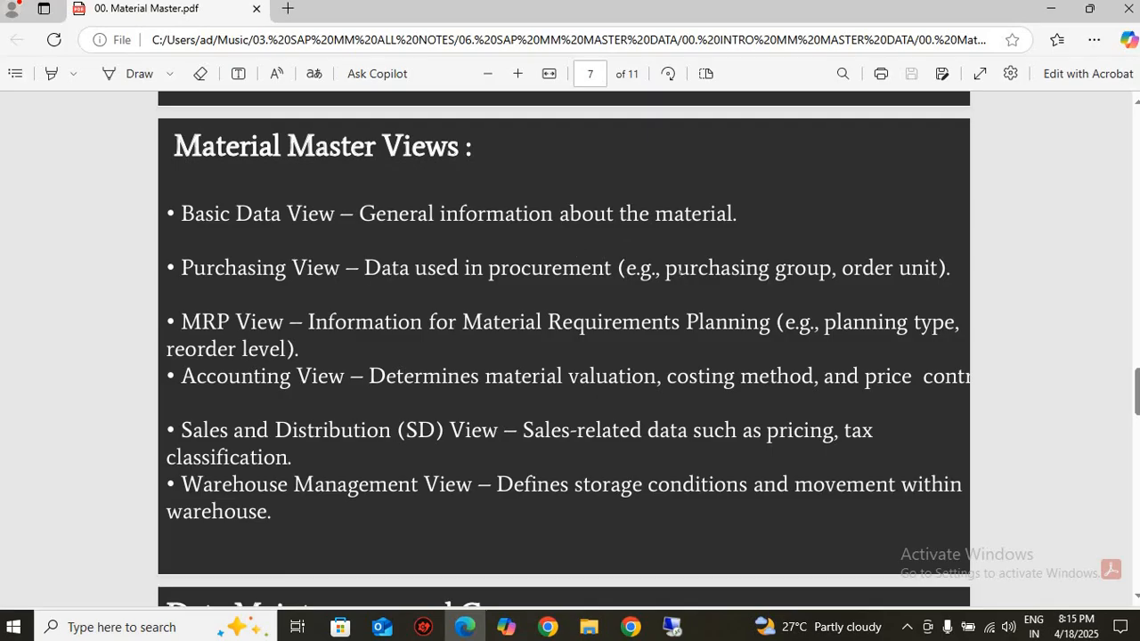
left_click_drag(665, 267, 937, 267)
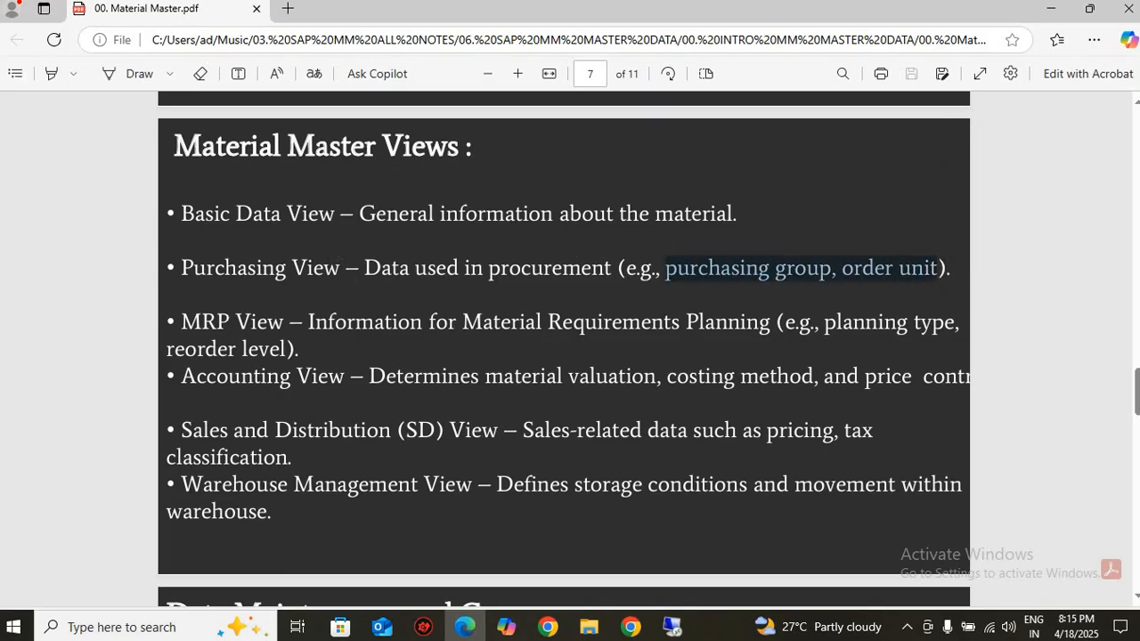
left_click_drag(340, 268, 207, 267)
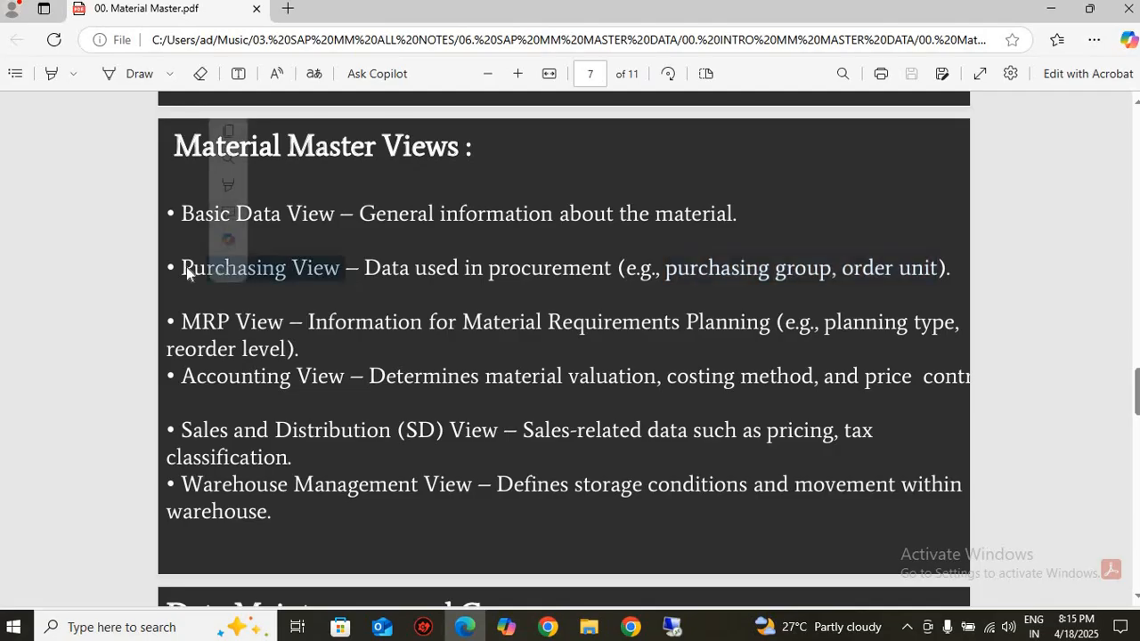
Return to the SAP session and add the Basic Data 2, Purchasing, MRP 2, General Plant Data / Storage 1 and 2, and Accounting 2 views
left_click(674, 630)
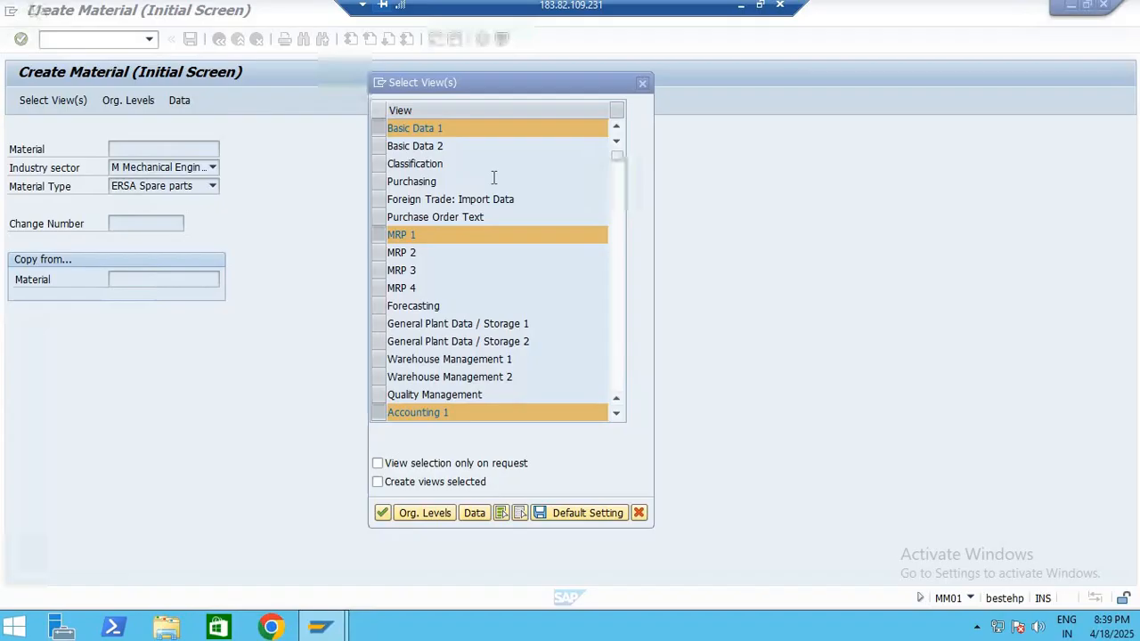
left_click(379, 146)
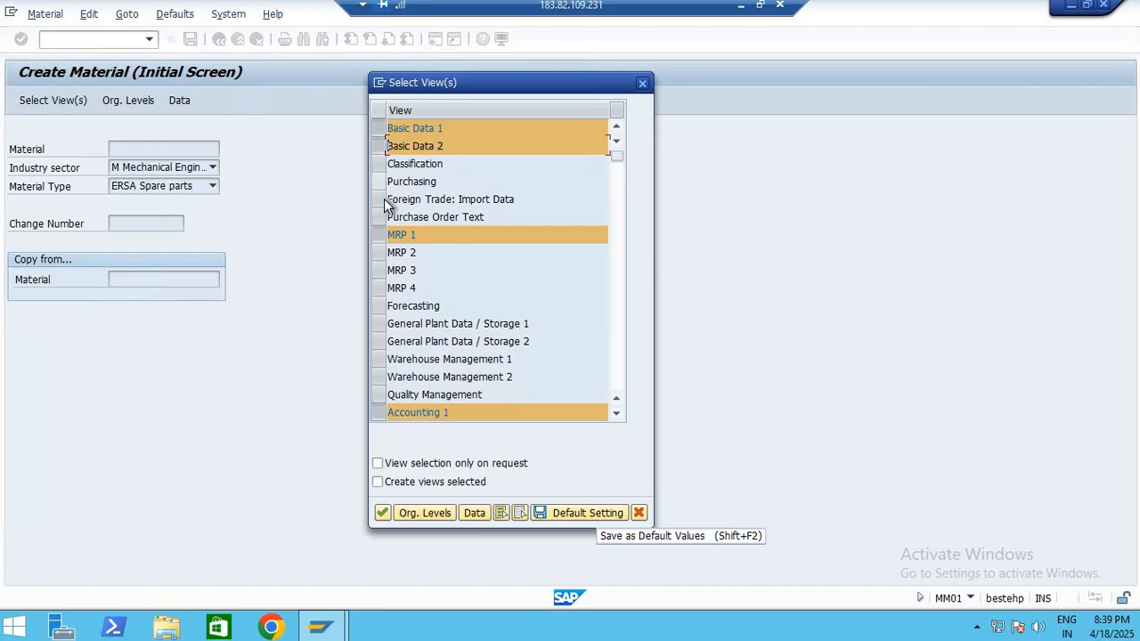
left_click(378, 182)
left_click(381, 253)
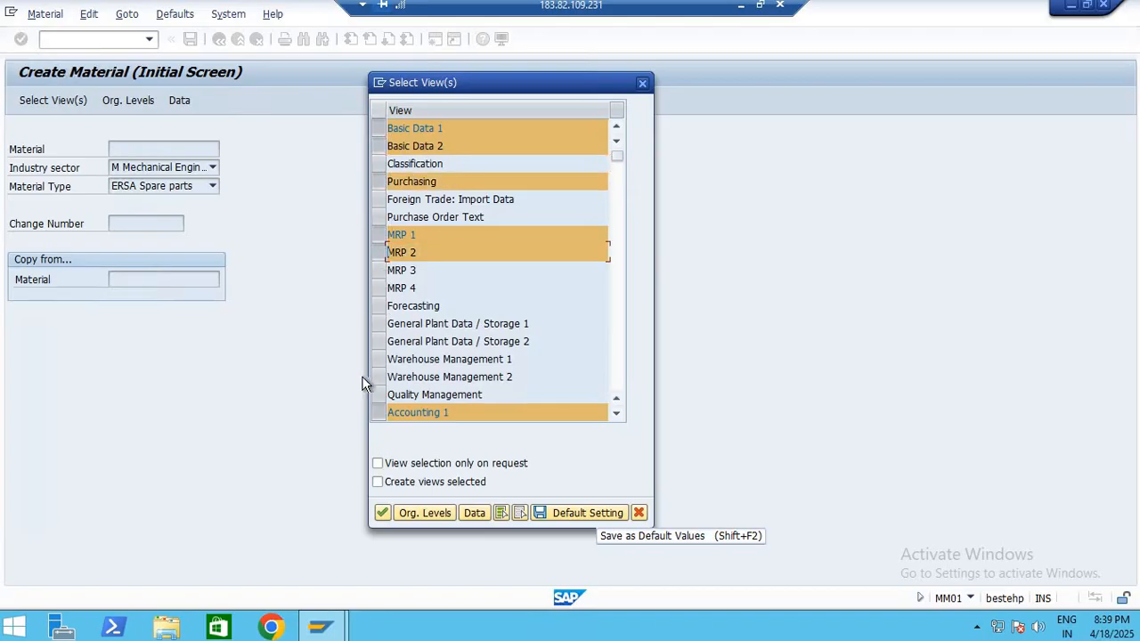
left_click(378, 325)
left_click(379, 342)
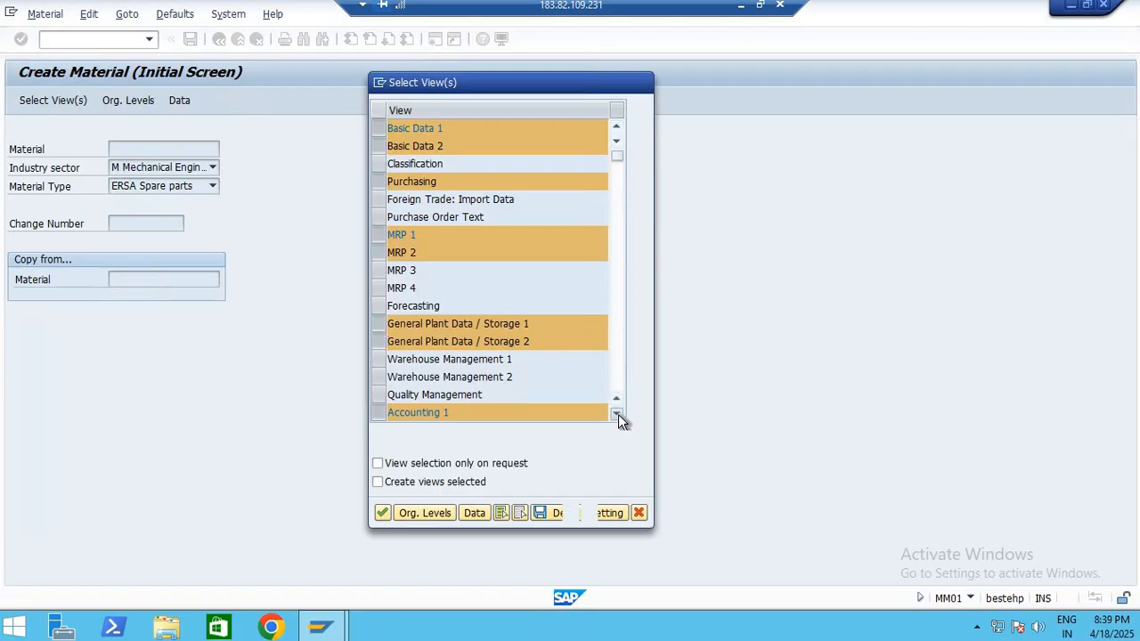
scroll(618, 417, "down", 4)
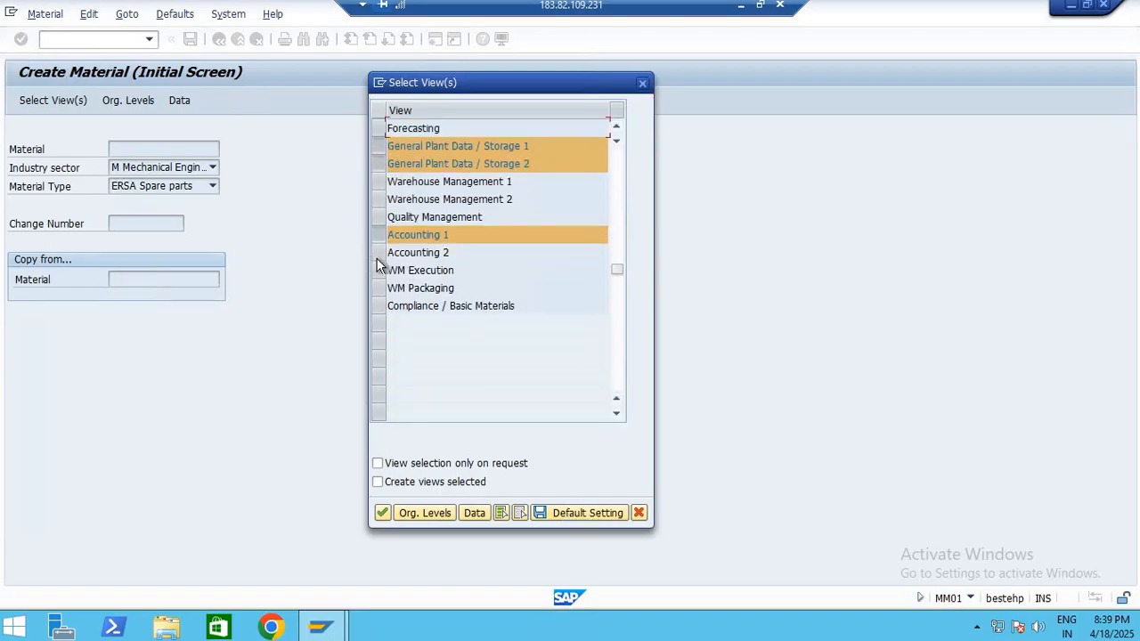
left_click(379, 254)
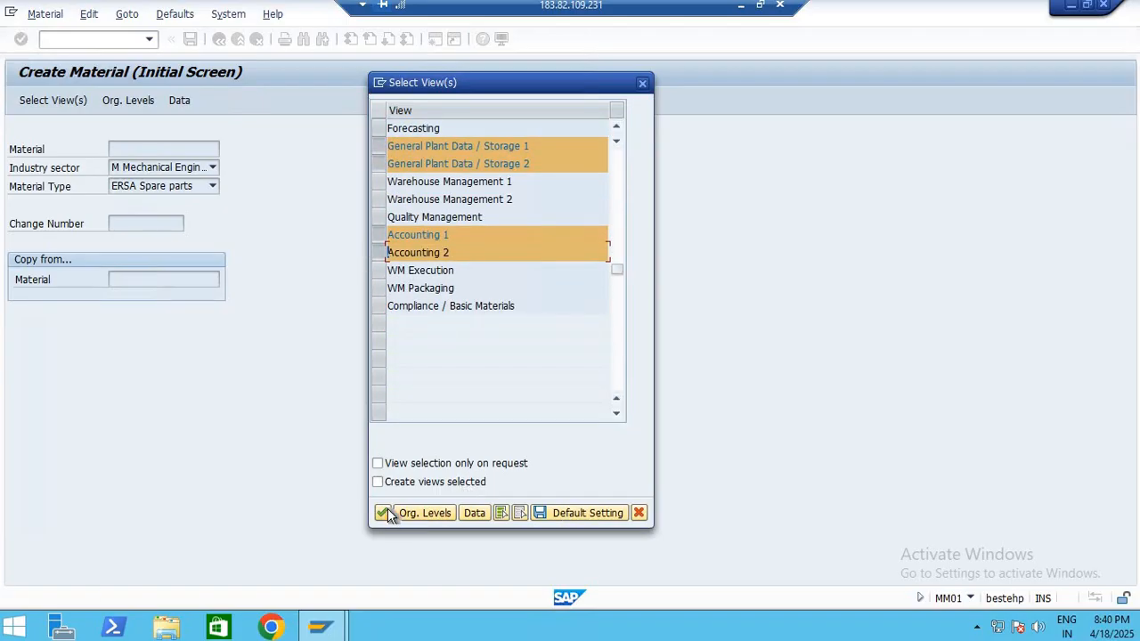
left_click(389, 515)
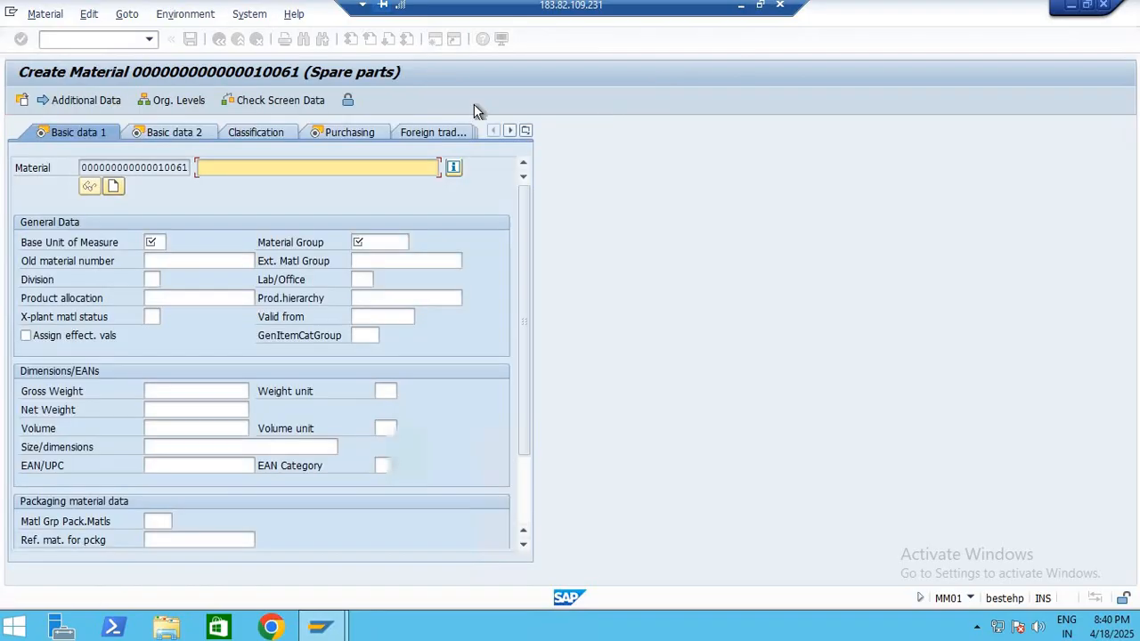
Enter TEST as the material description and set the base unit of measure to EA
left_click(525, 131)
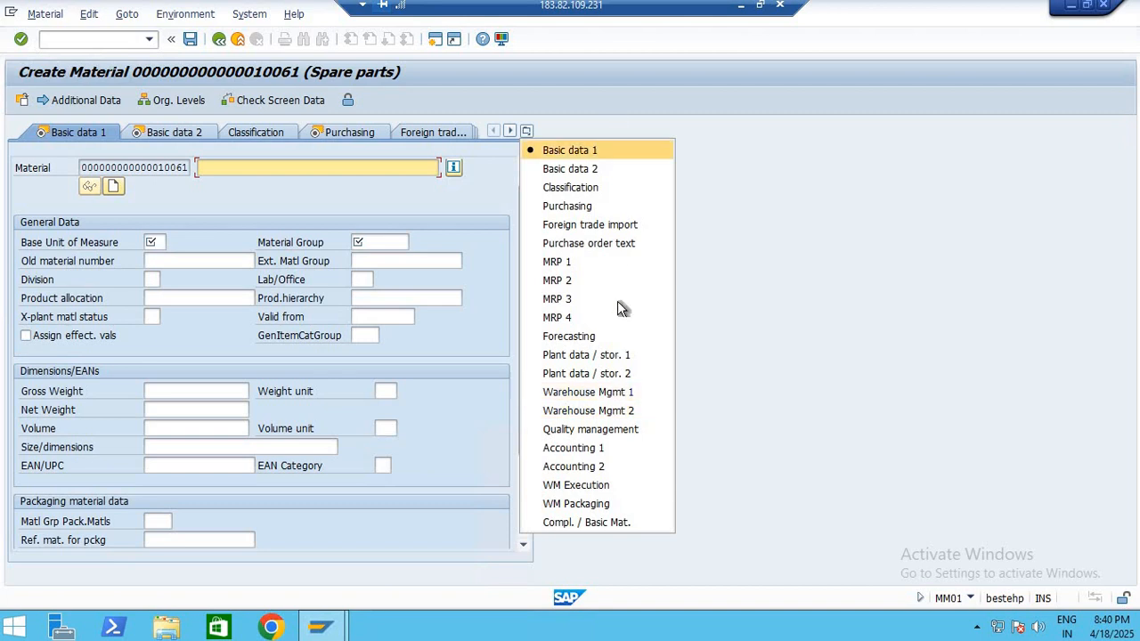
left_click(287, 164)
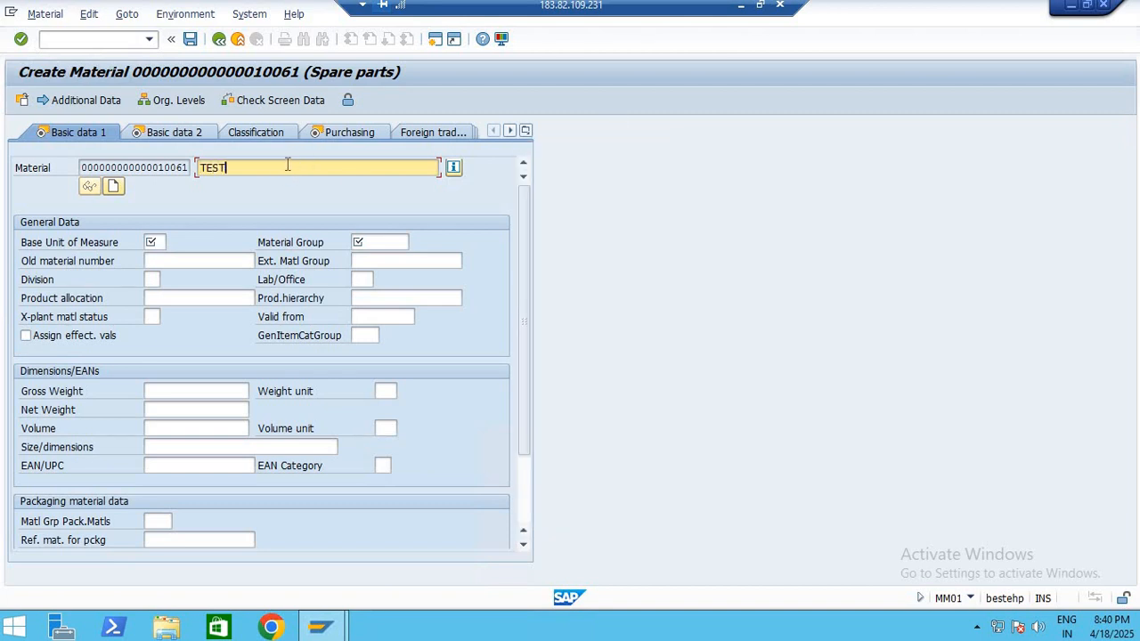
left_click(169, 244)
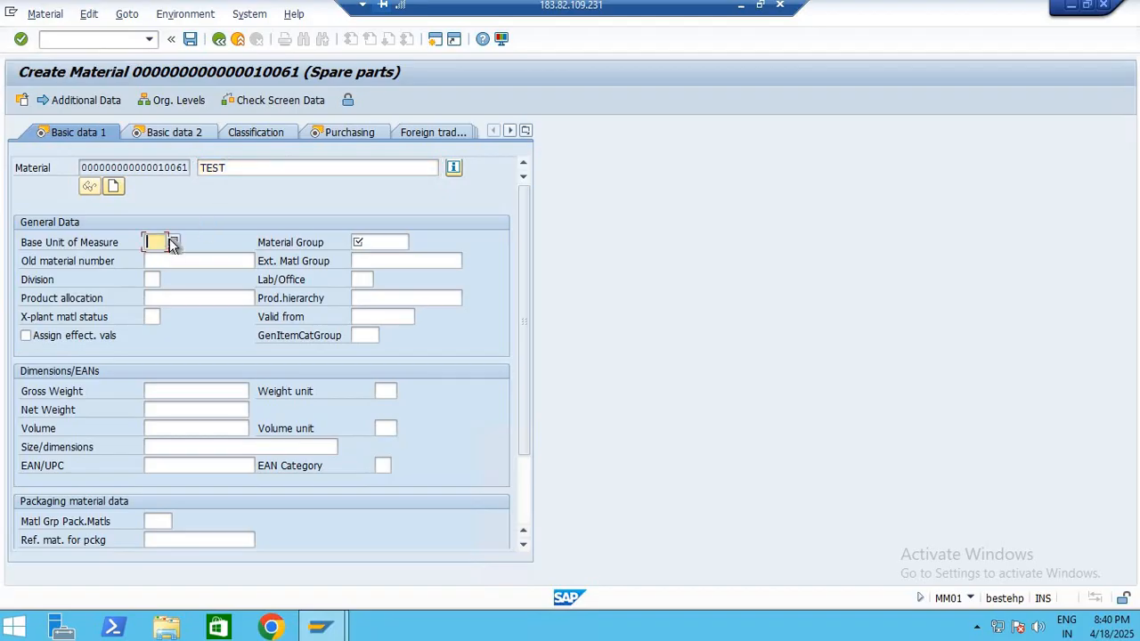
left_click(174, 243)
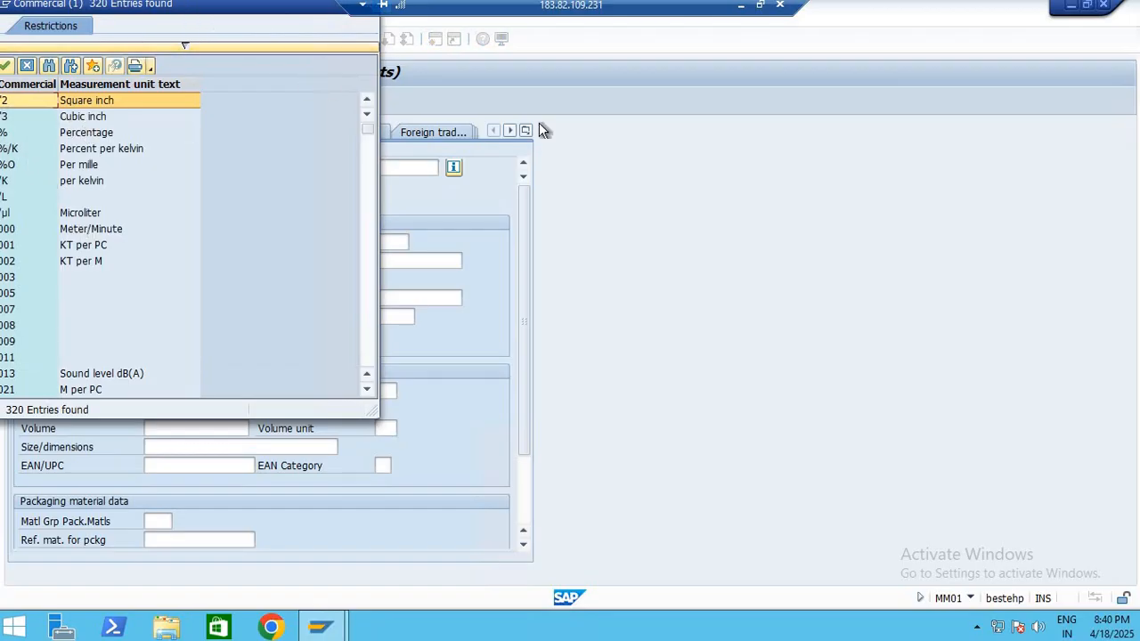
left_click_drag(178, 4, 550, 127)
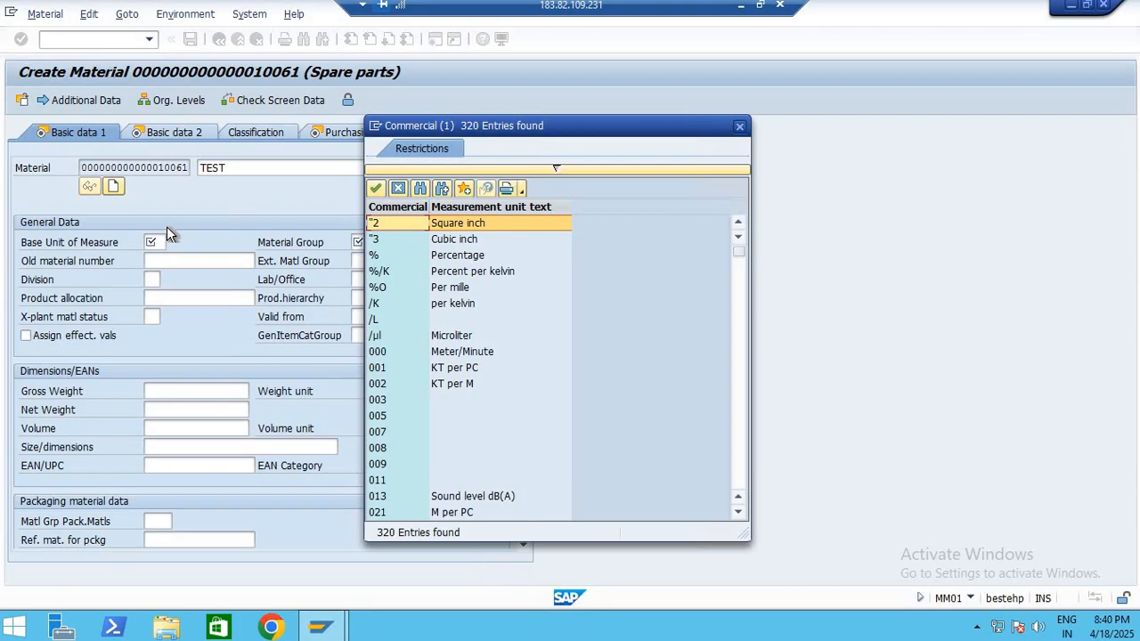
left_click(398, 188)
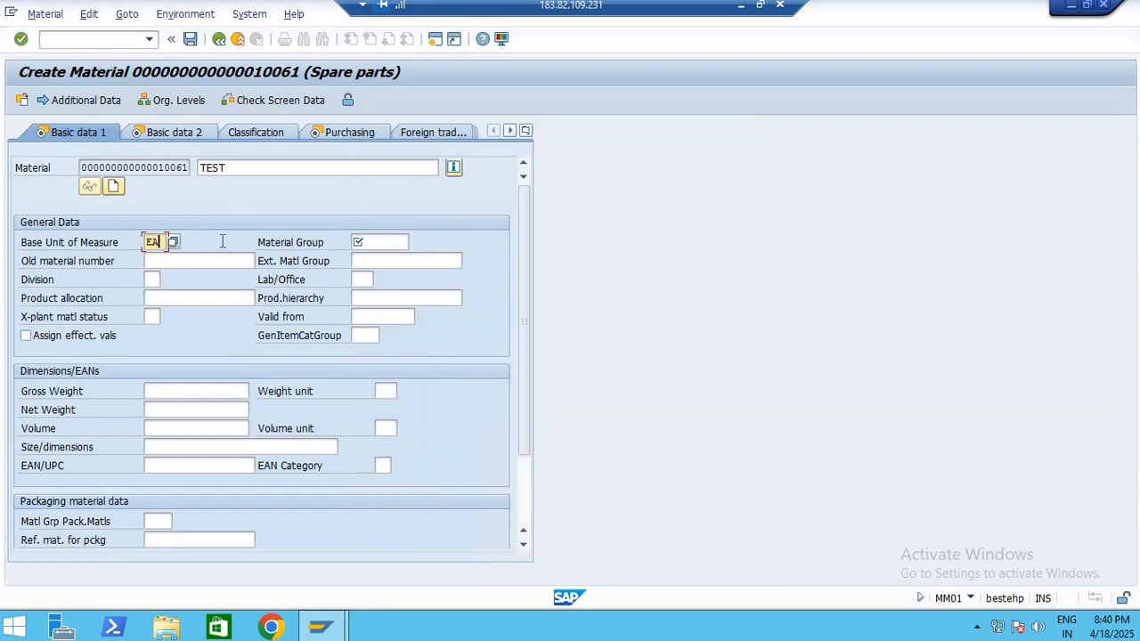
type("EA")
Open the list of possible material groups and look through it for a group suited to spare parts
left_click(423, 242)
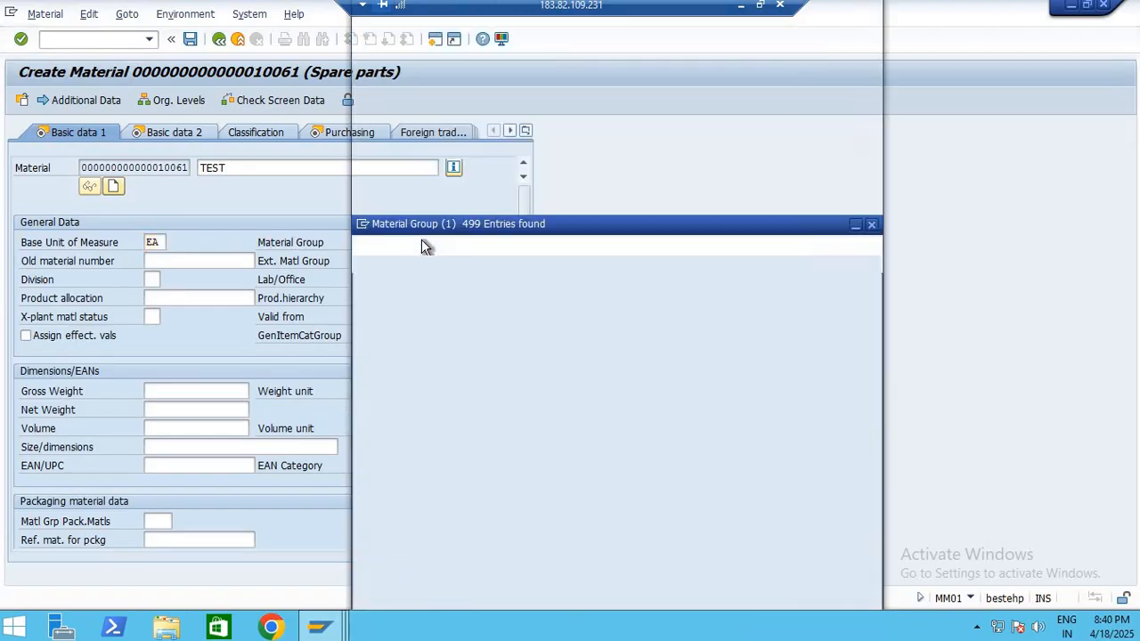
scroll(633, 366, "down", 20)
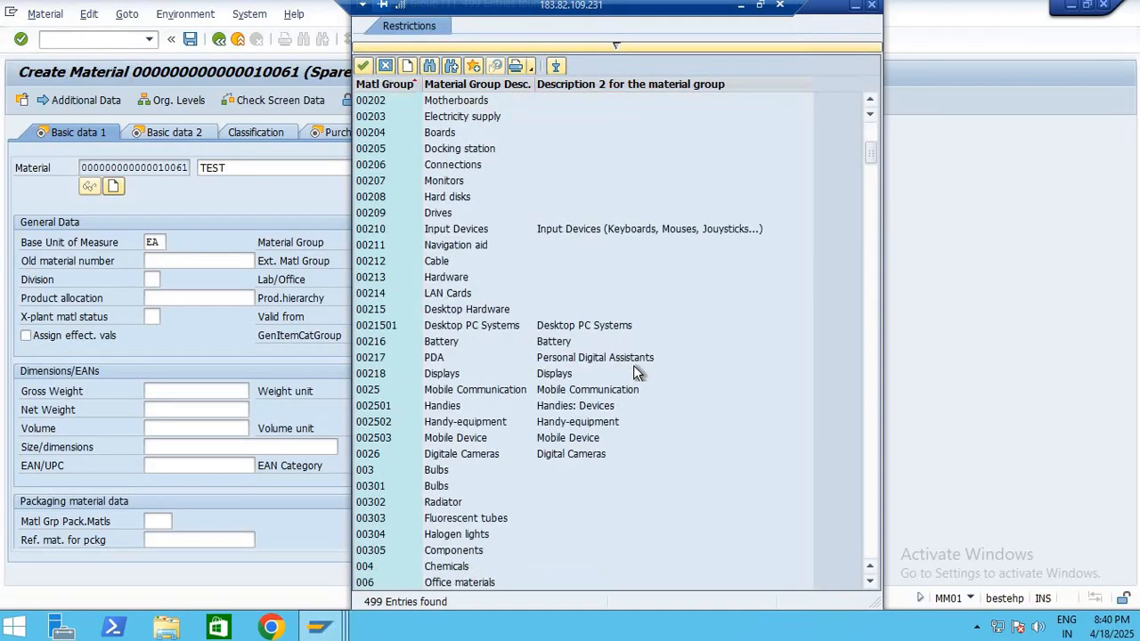
scroll(613, 364, "down", 20)
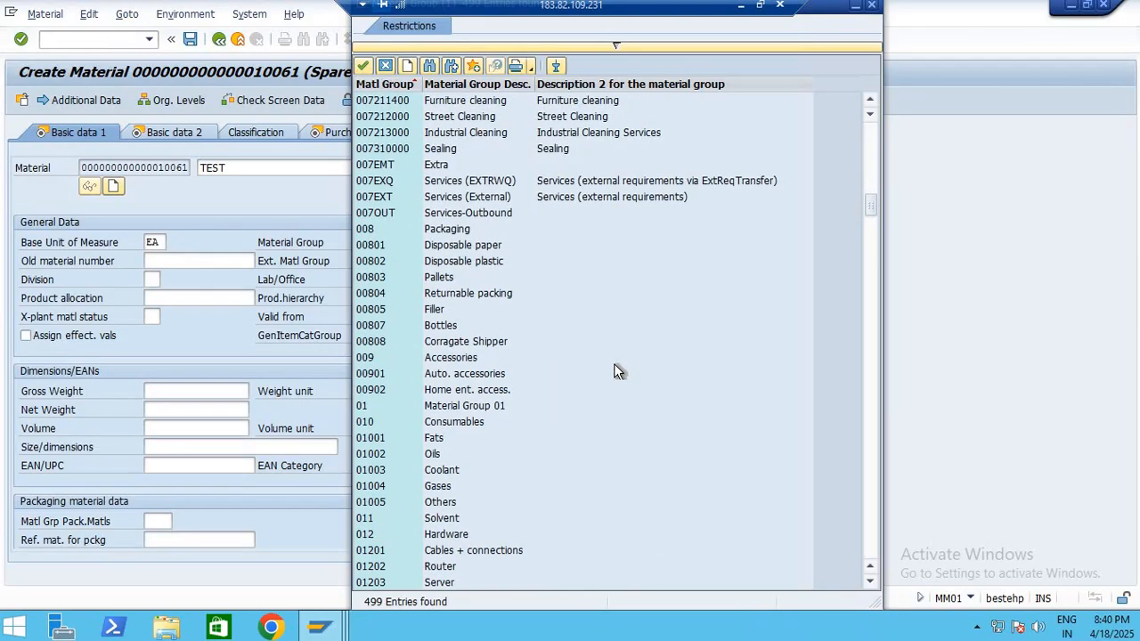
scroll(618, 365, "down", 7)
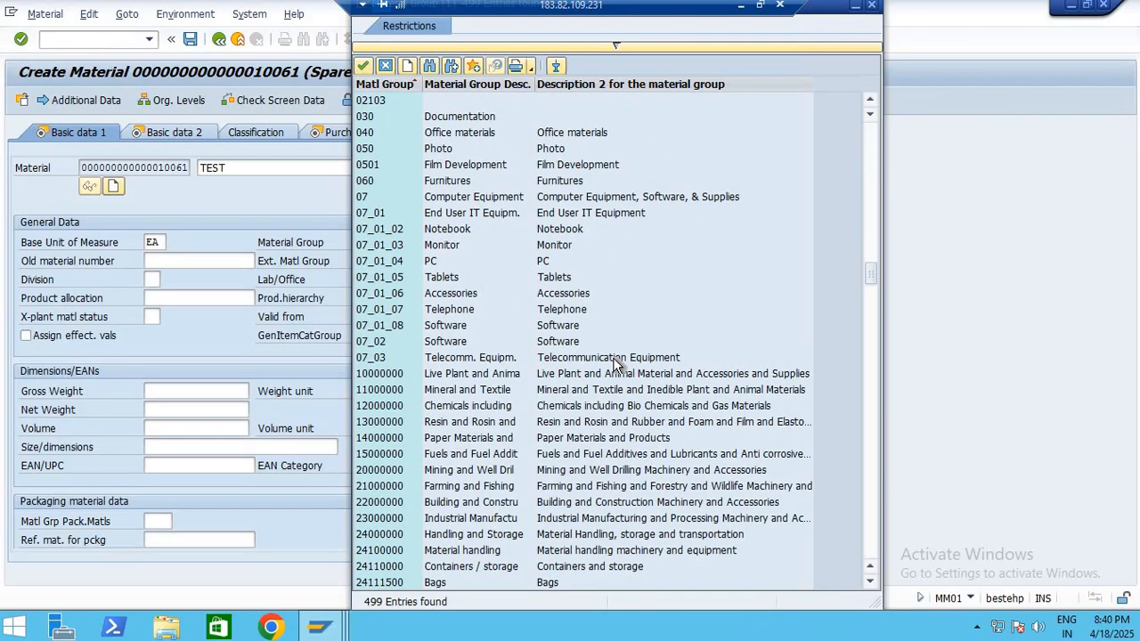
scroll(614, 365, "down", 20)
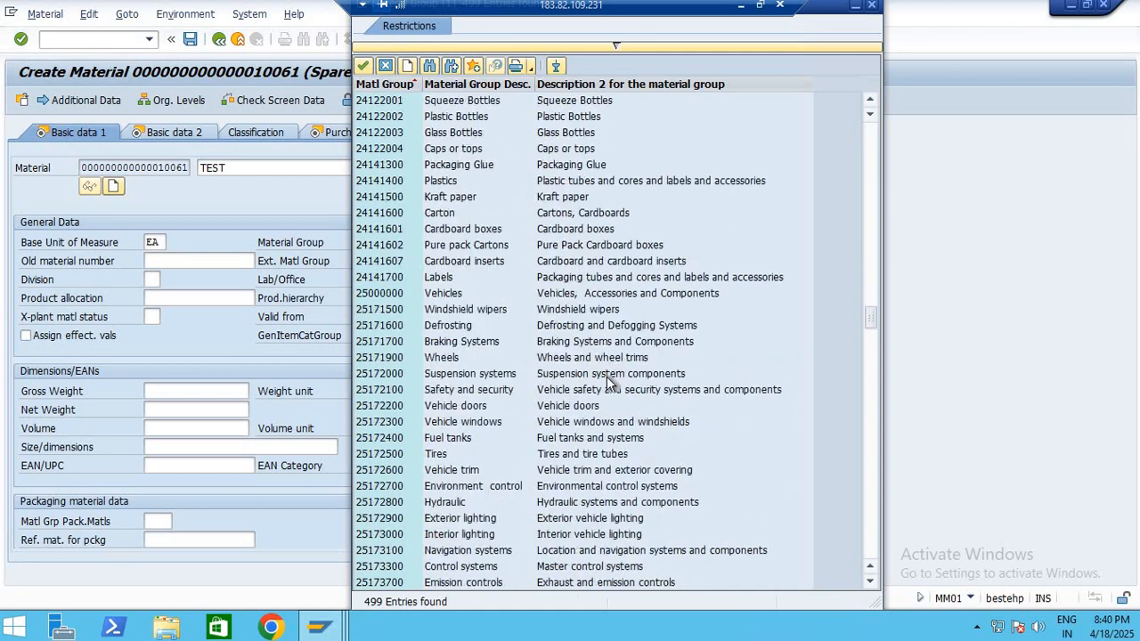
scroll(612, 383, "down", 20)
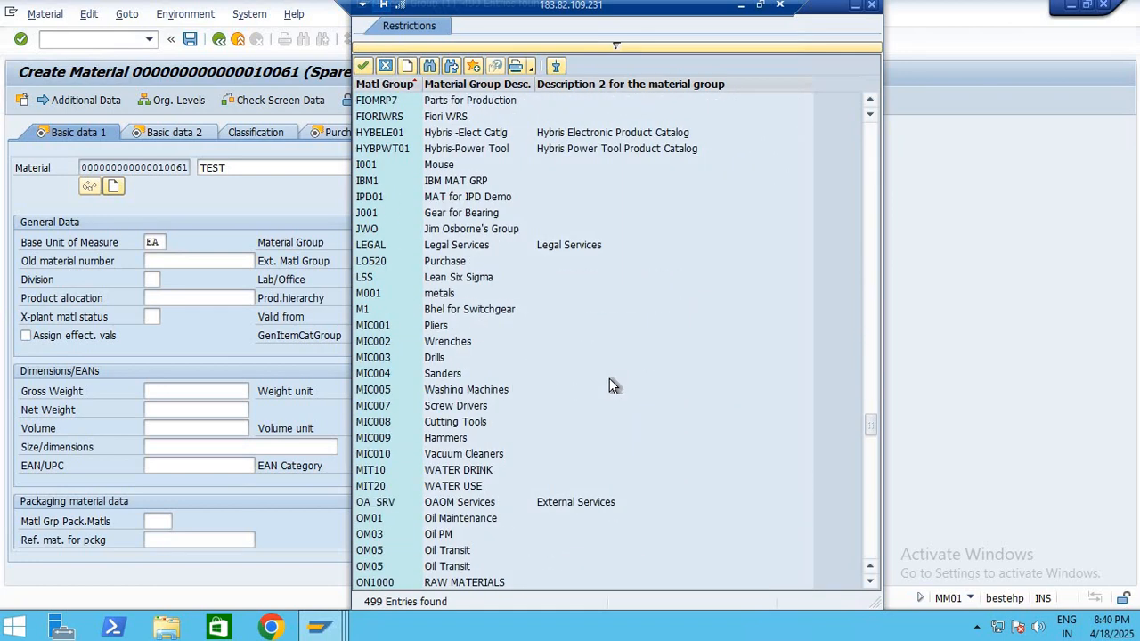
scroll(615, 401, "down", 20)
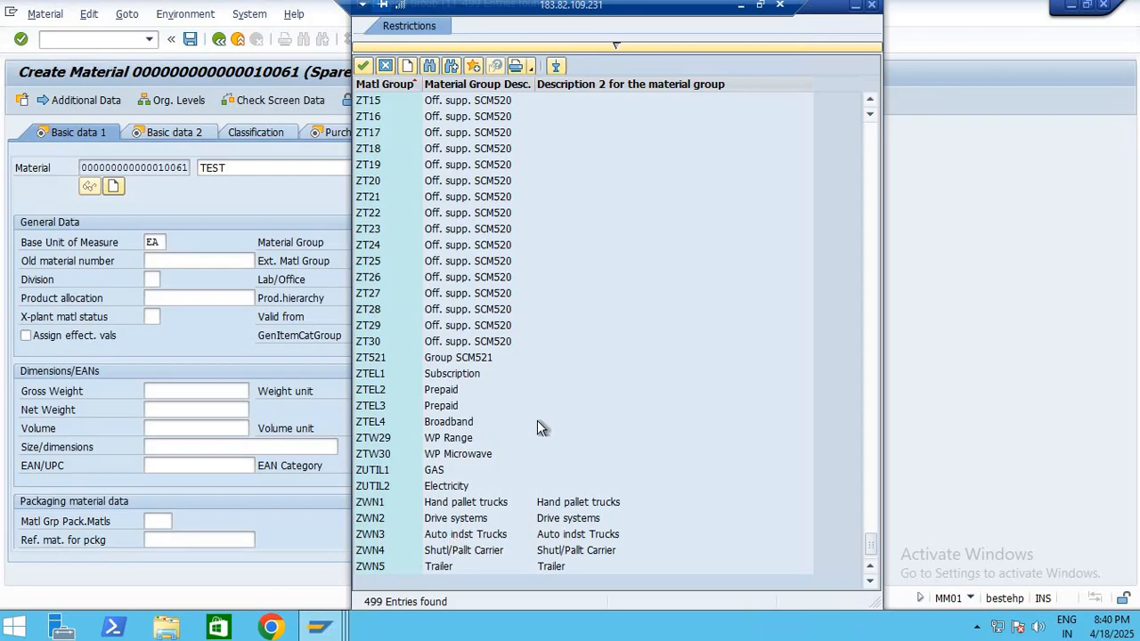
scroll(537, 424, "up", 6)
scroll(537, 421, "up", 11)
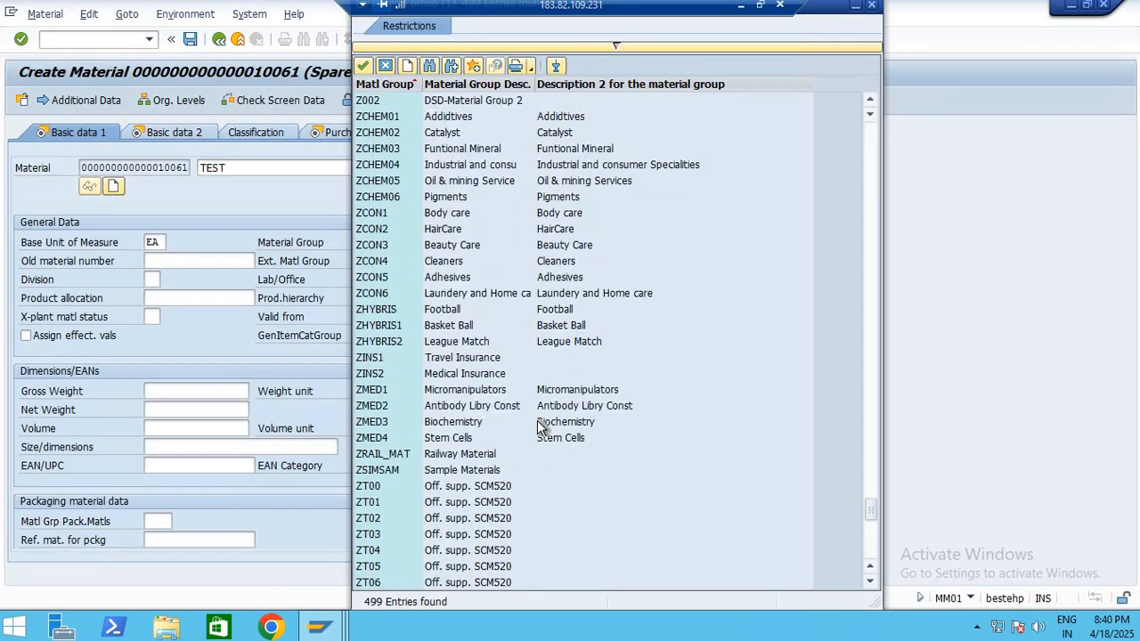
scroll(538, 426, "up", 3)
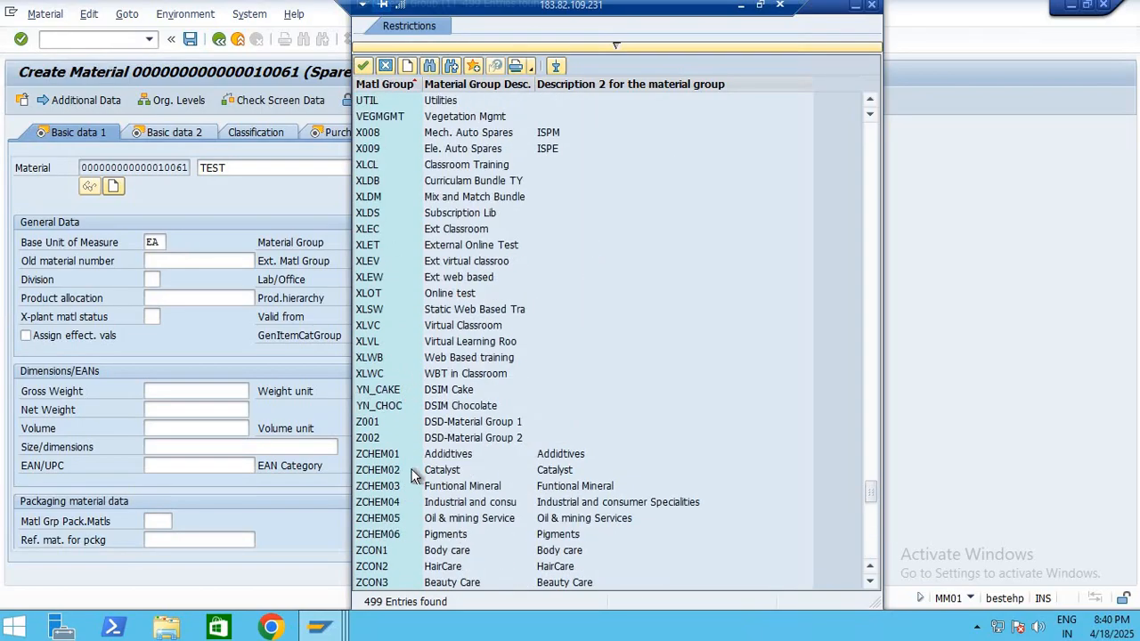
left_click(374, 441)
left_click(383, 423)
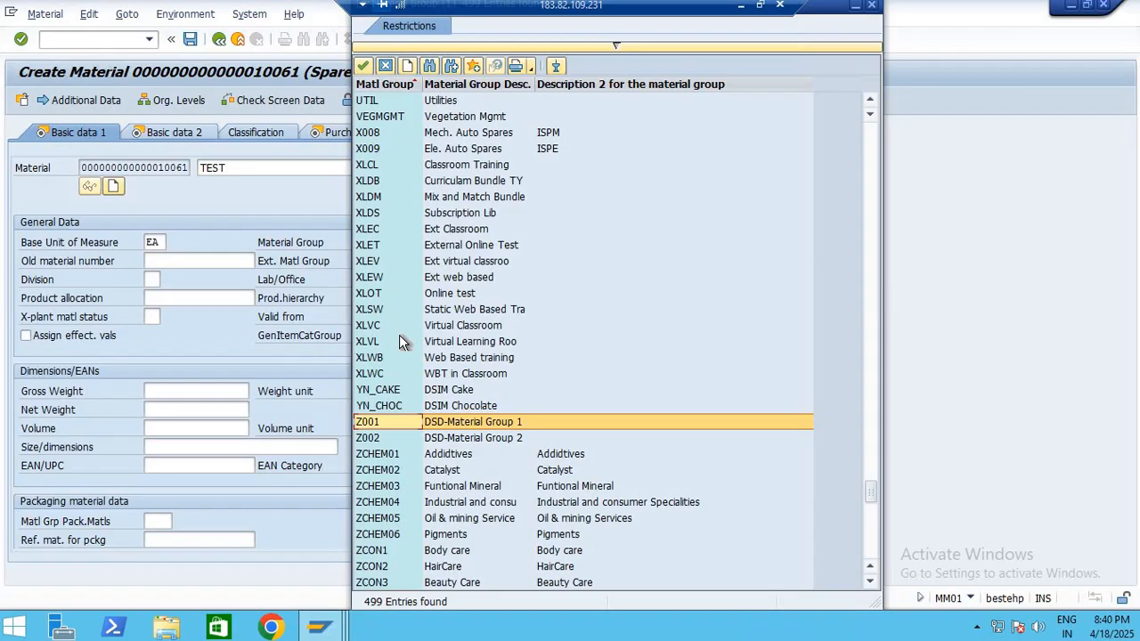
scroll(402, 352, "up", 5)
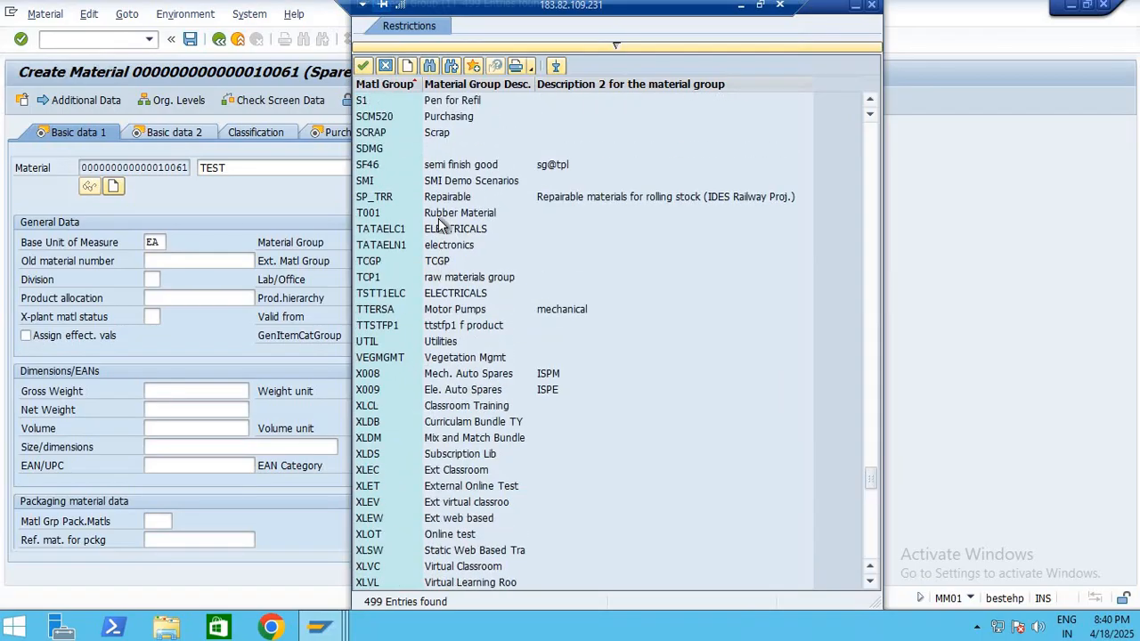
scroll(461, 185, "up", 2)
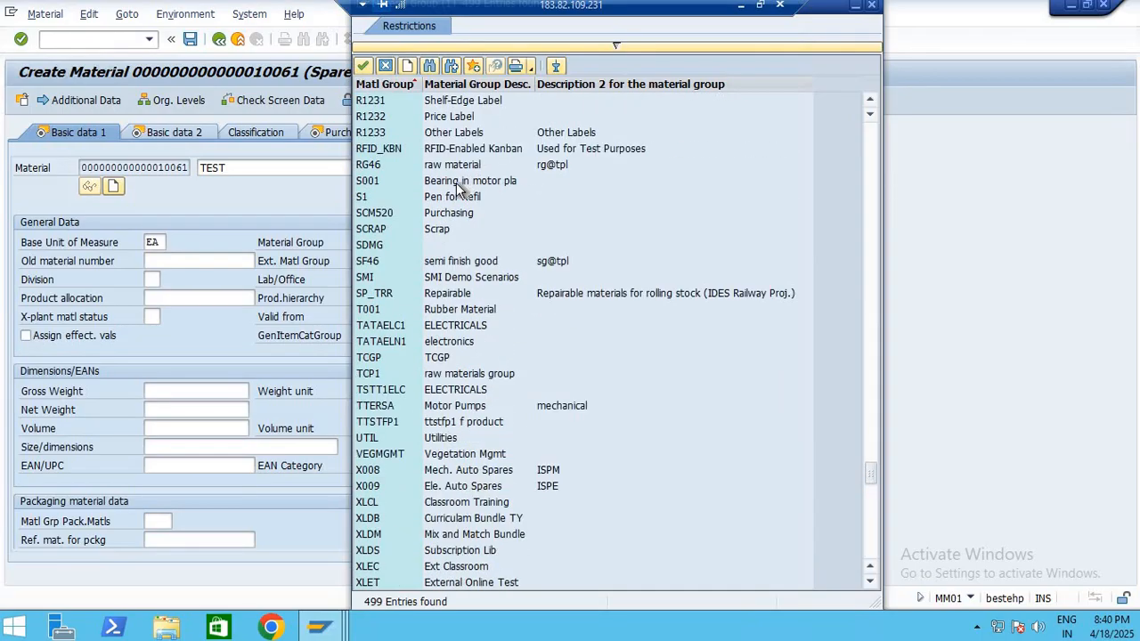
scroll(461, 185, "up", 4)
scroll(457, 249, "up", 7)
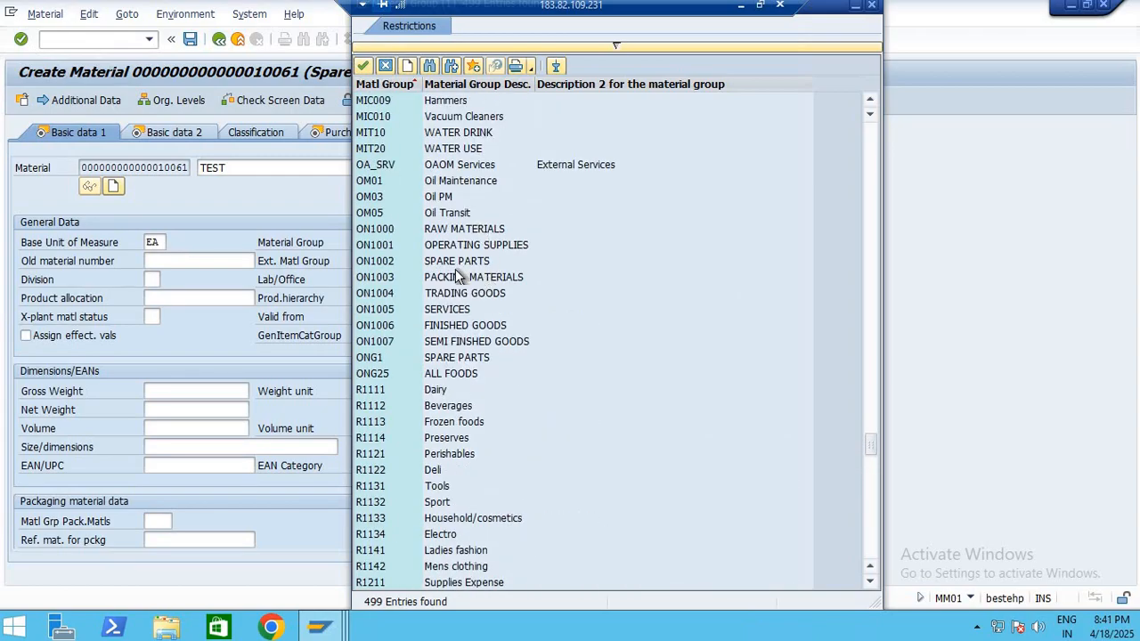
left_click(455, 264)
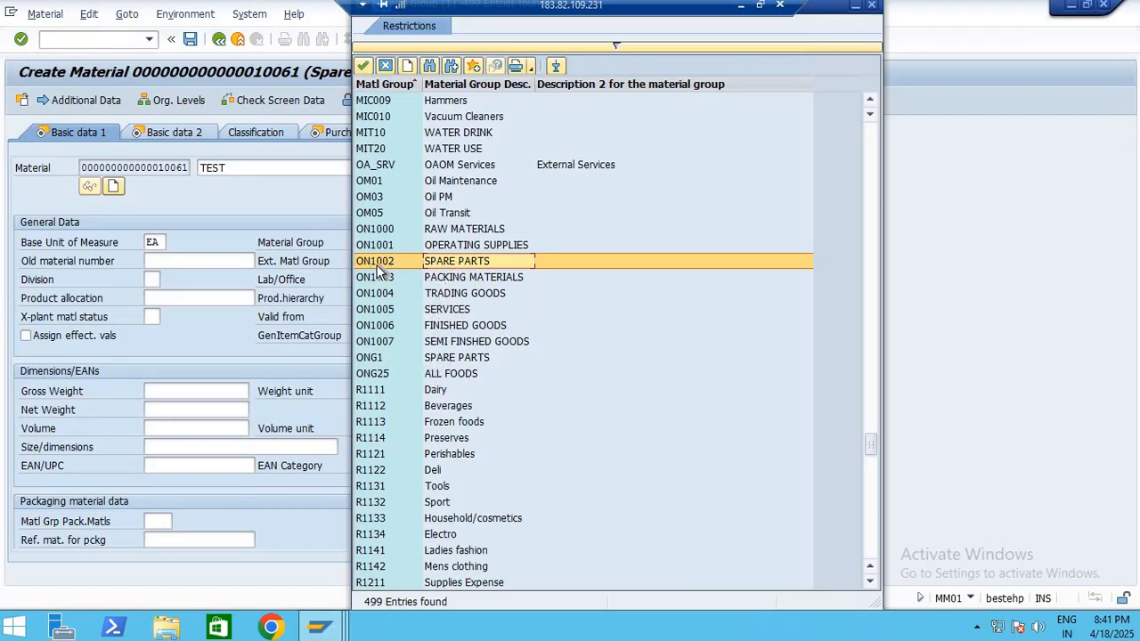
Examine the other material groups back to the start of the list, including the electrical, mechanical, electronics and services groups
scroll(454, 272, "up", 5)
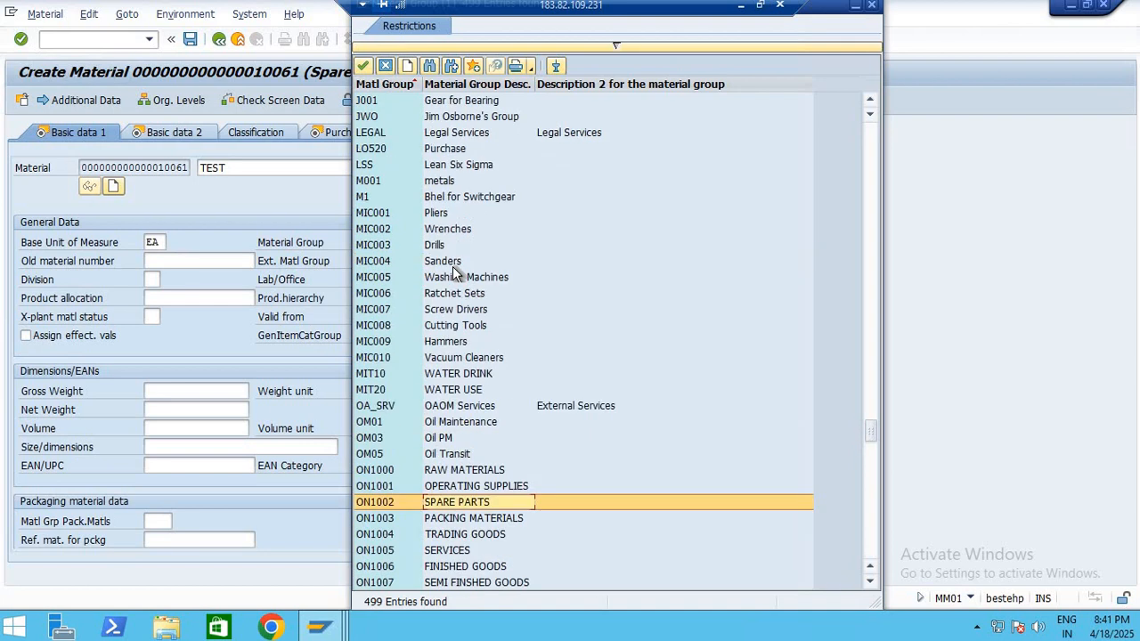
scroll(454, 271, "up", 5)
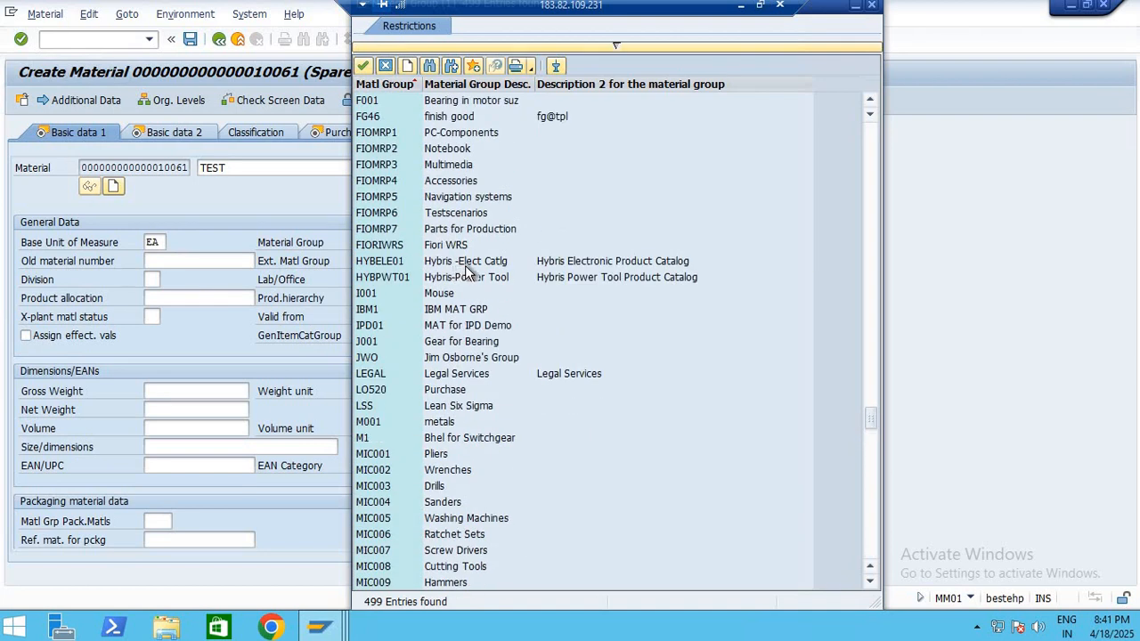
scroll(467, 270, "up", 9)
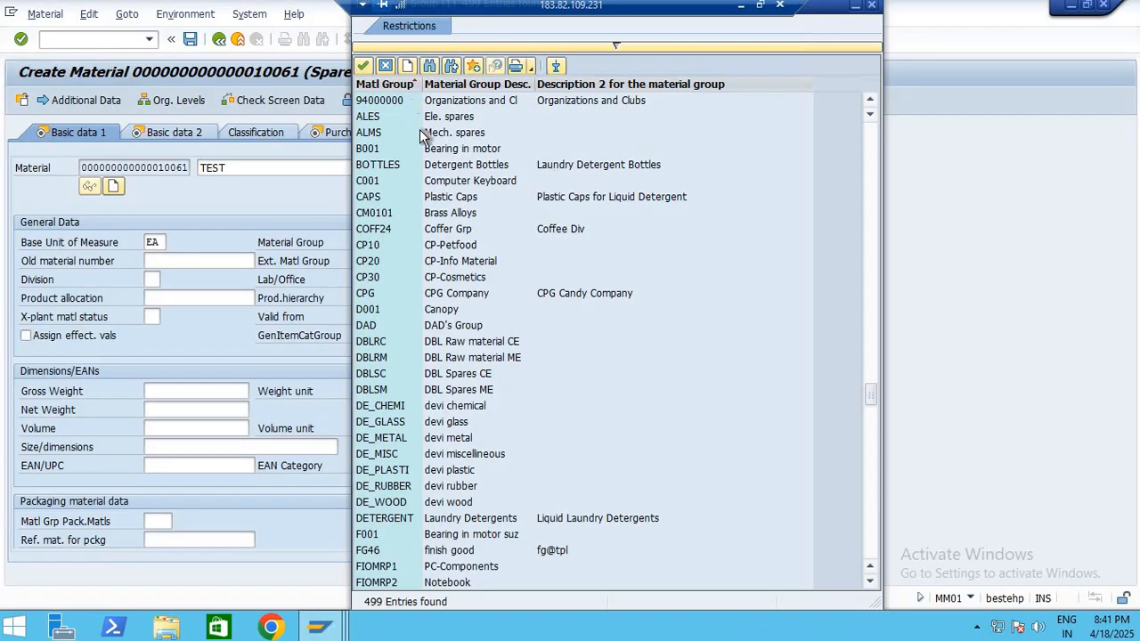
scroll(426, 150, "up", 20)
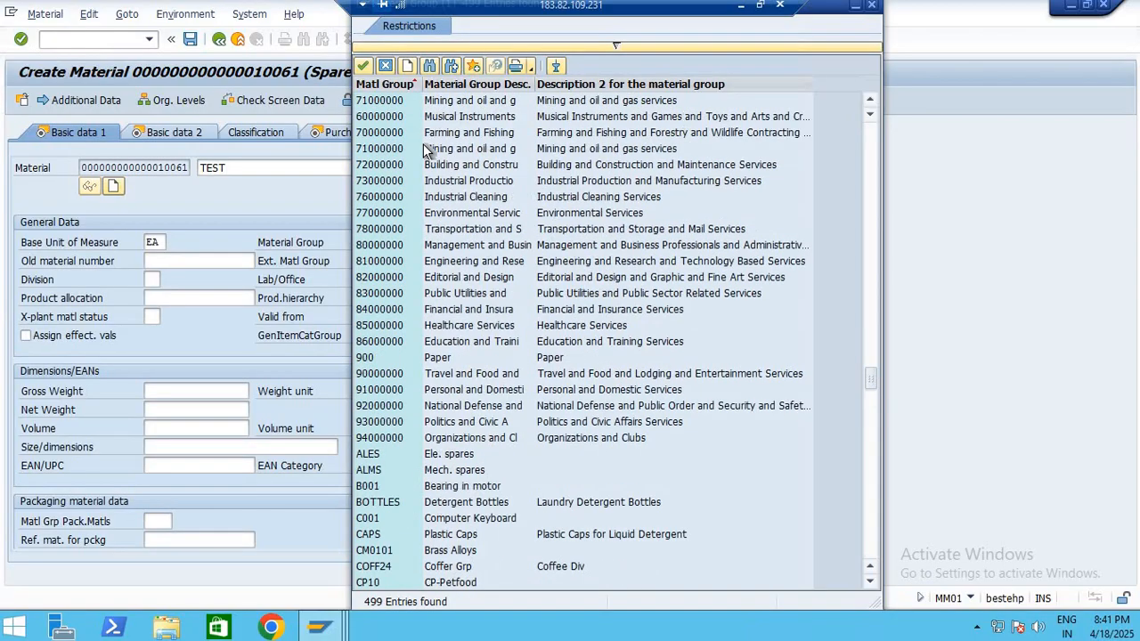
scroll(426, 150, "up", 3)
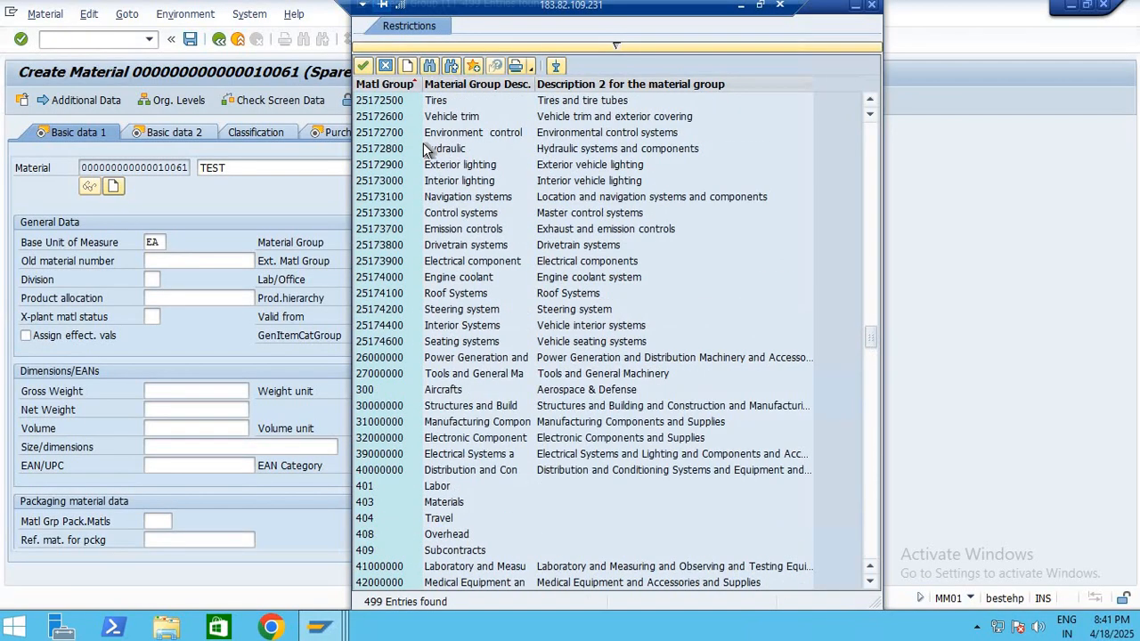
scroll(426, 150, "up", 20)
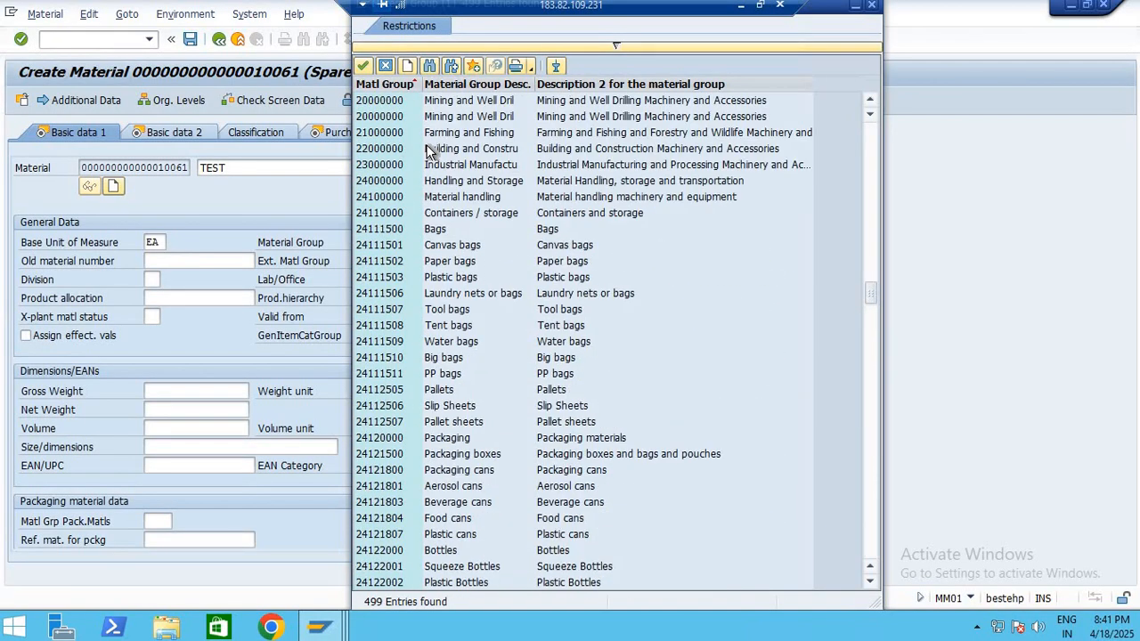
scroll(428, 149, "up", 4)
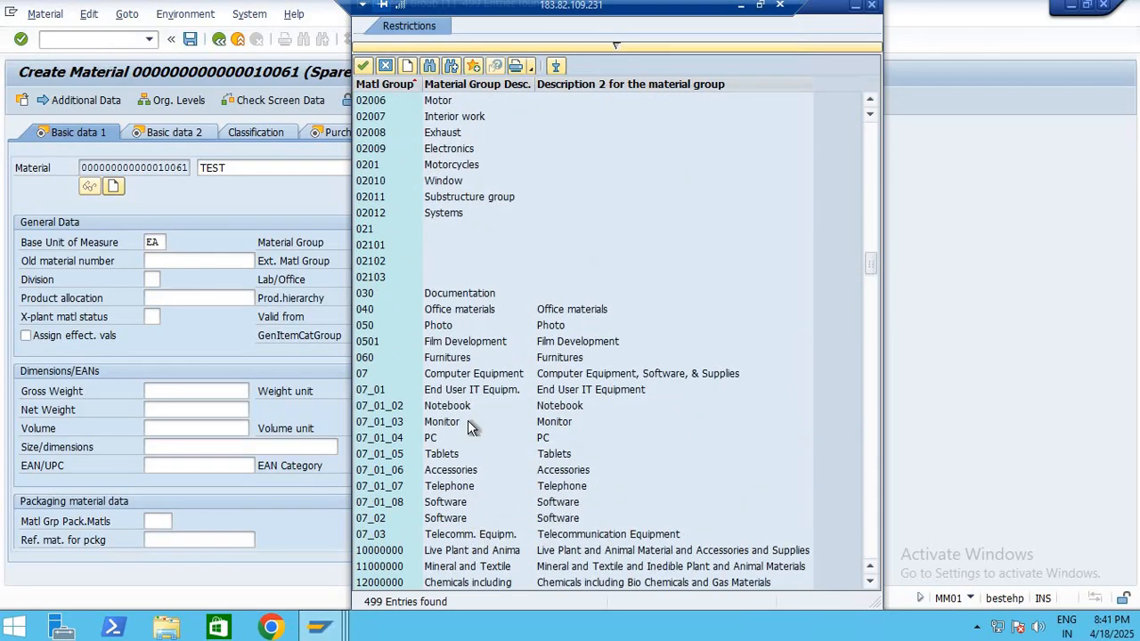
scroll(472, 344, "up", 7)
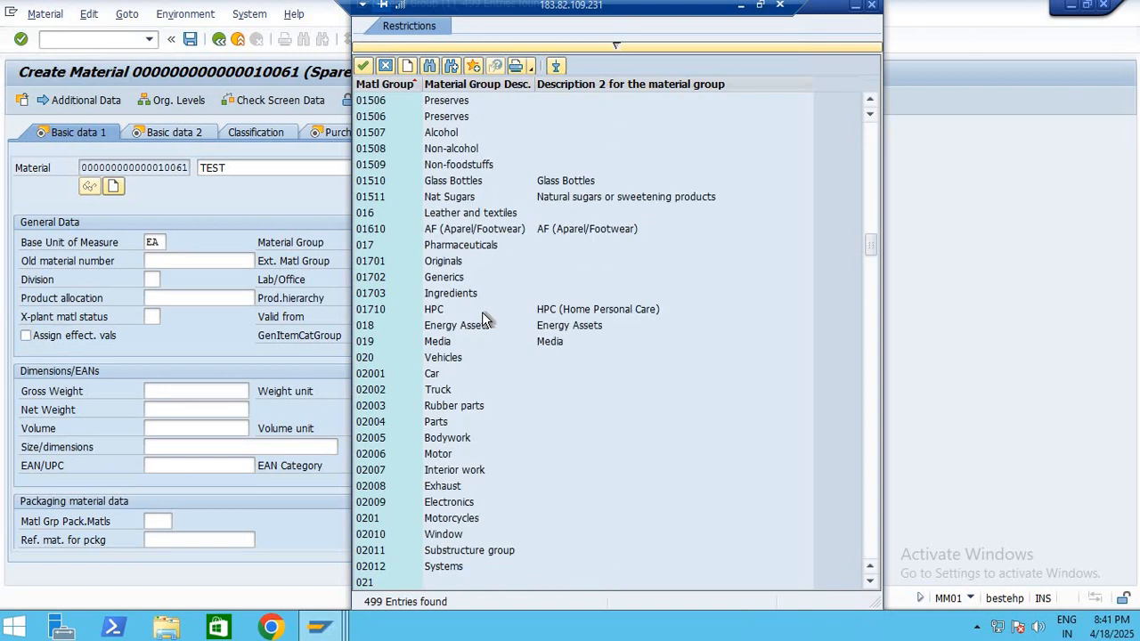
scroll(482, 318, "up", 11)
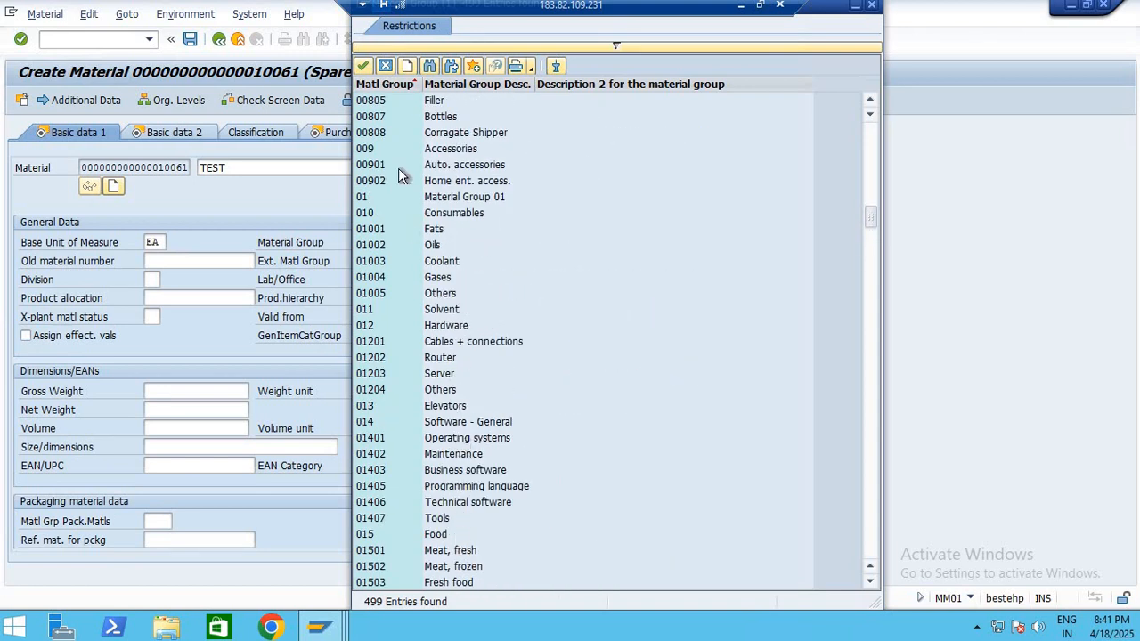
scroll(398, 176, "up", 5)
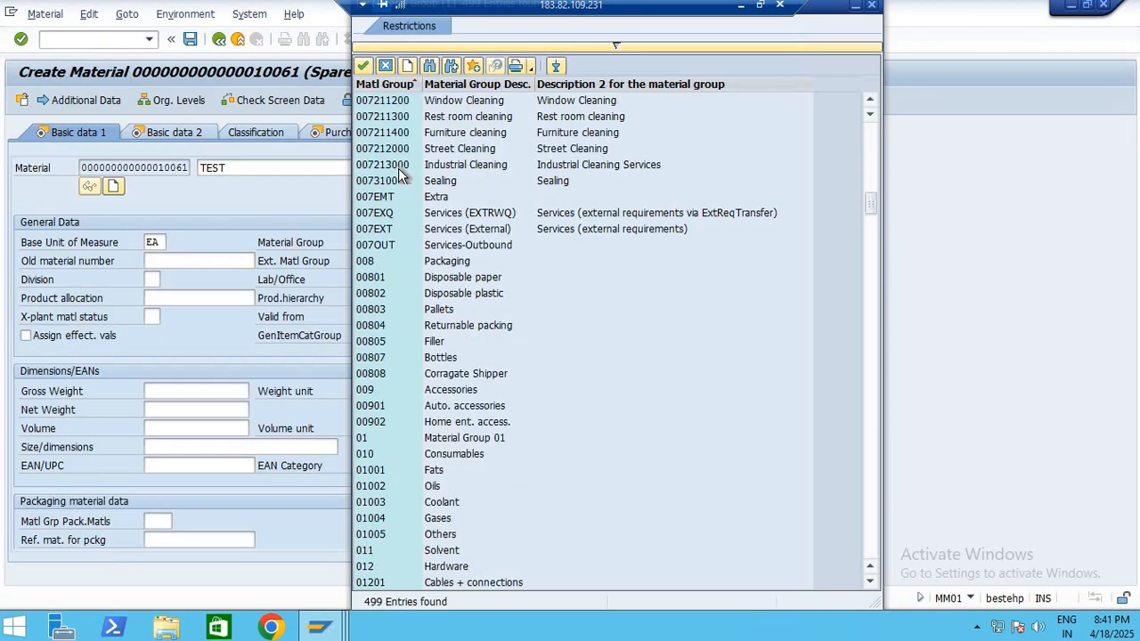
scroll(446, 222, "up", 20)
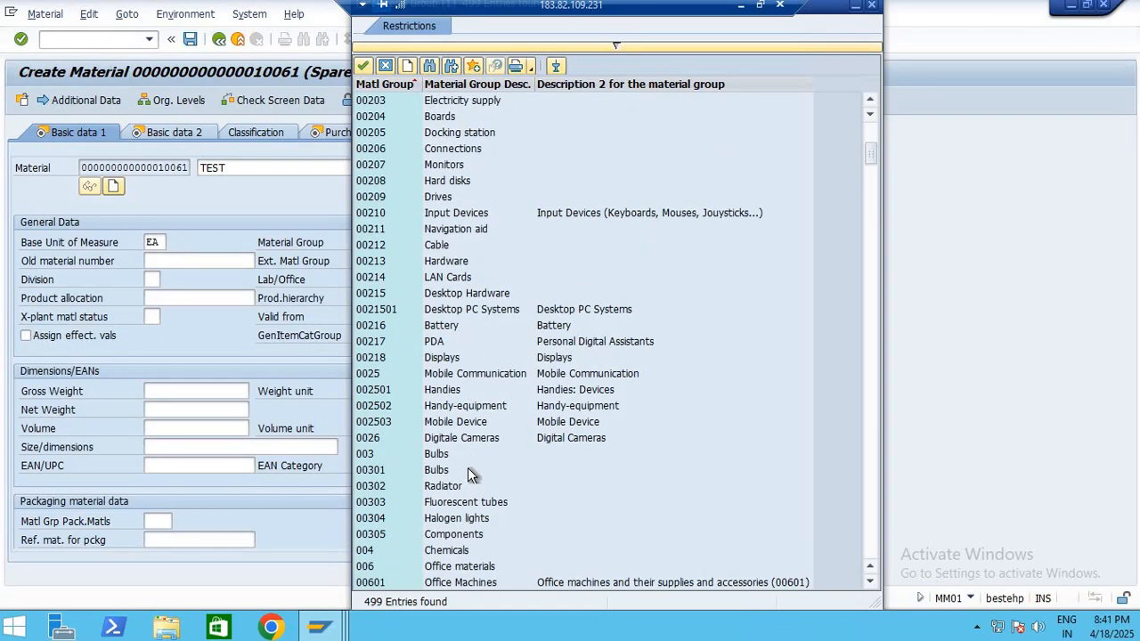
scroll(468, 468, "down", 4)
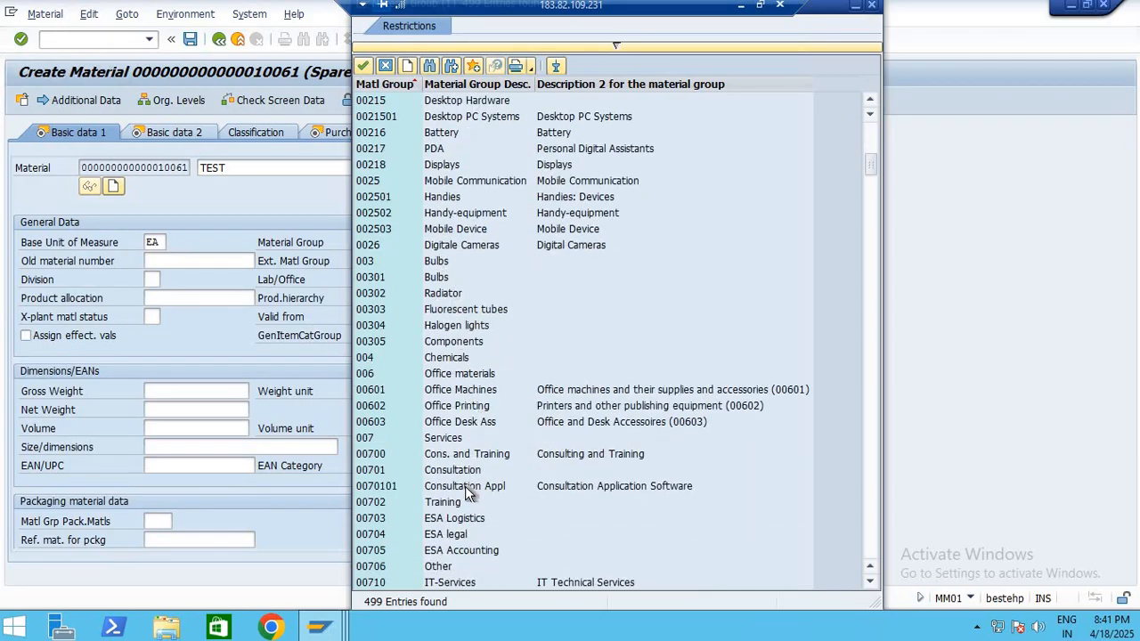
scroll(465, 484, "down", 3)
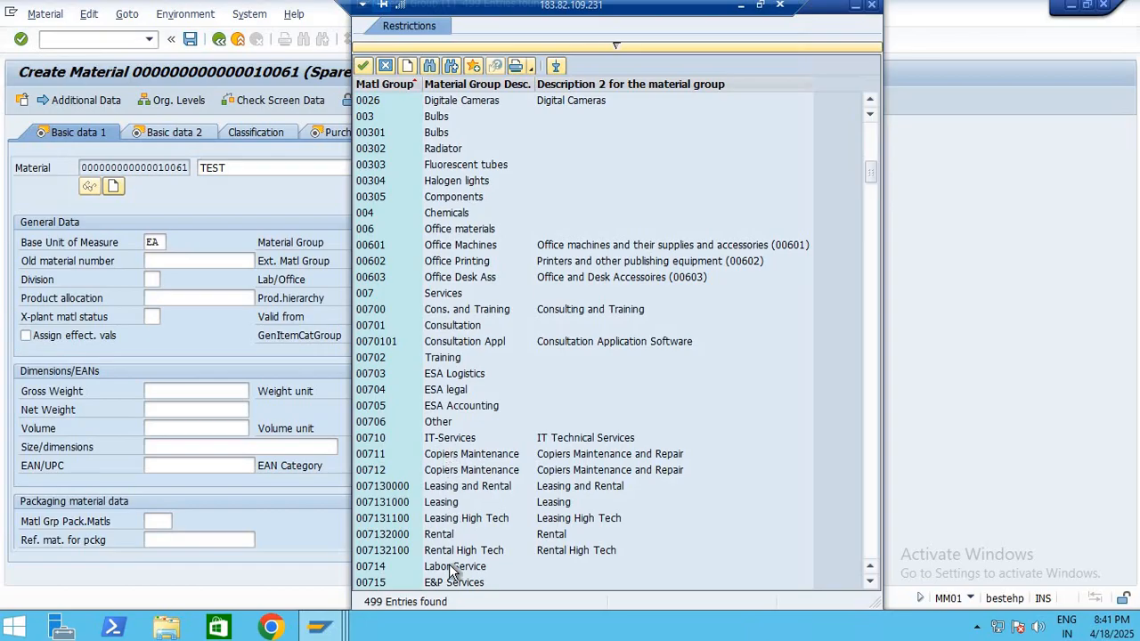
scroll(456, 260, "up", 7)
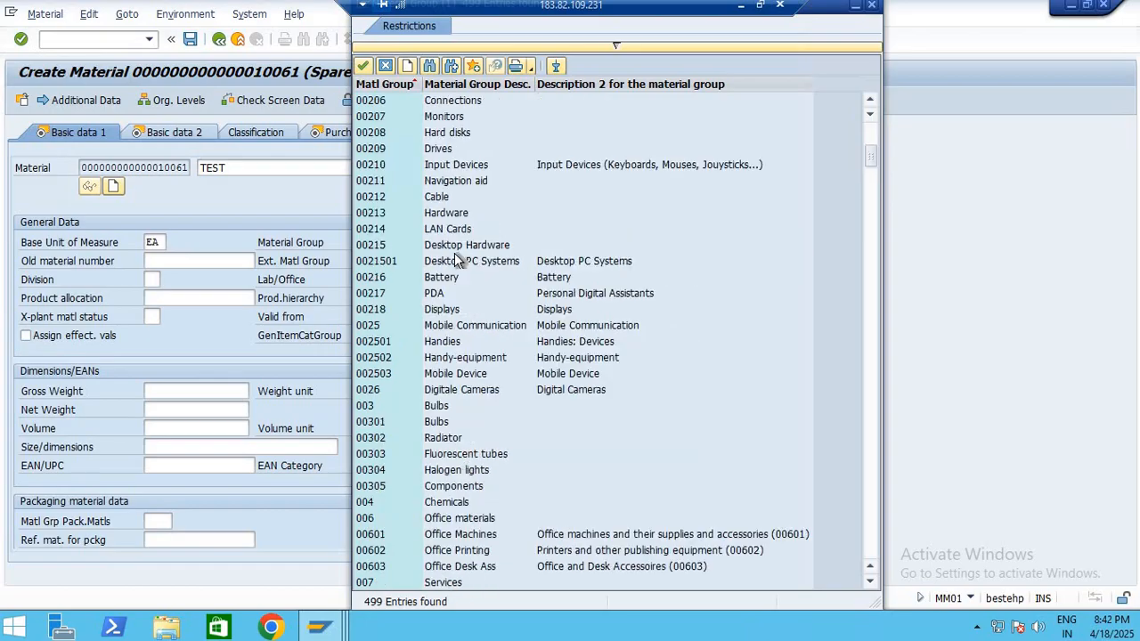
scroll(456, 258, "up", 7)
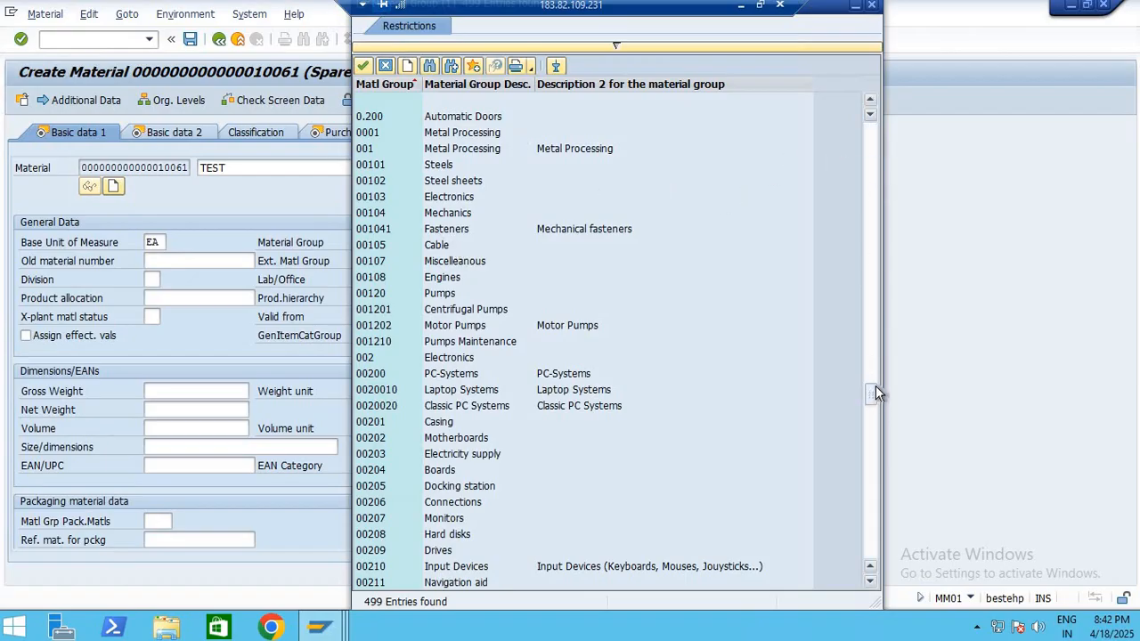
Assign material group ON1002 (SPARE PARTS) to the material and continue through Basic data 2 to the Purchasing view
left_click_drag(875, 385, 873, 382)
scroll(633, 402, "down", 11)
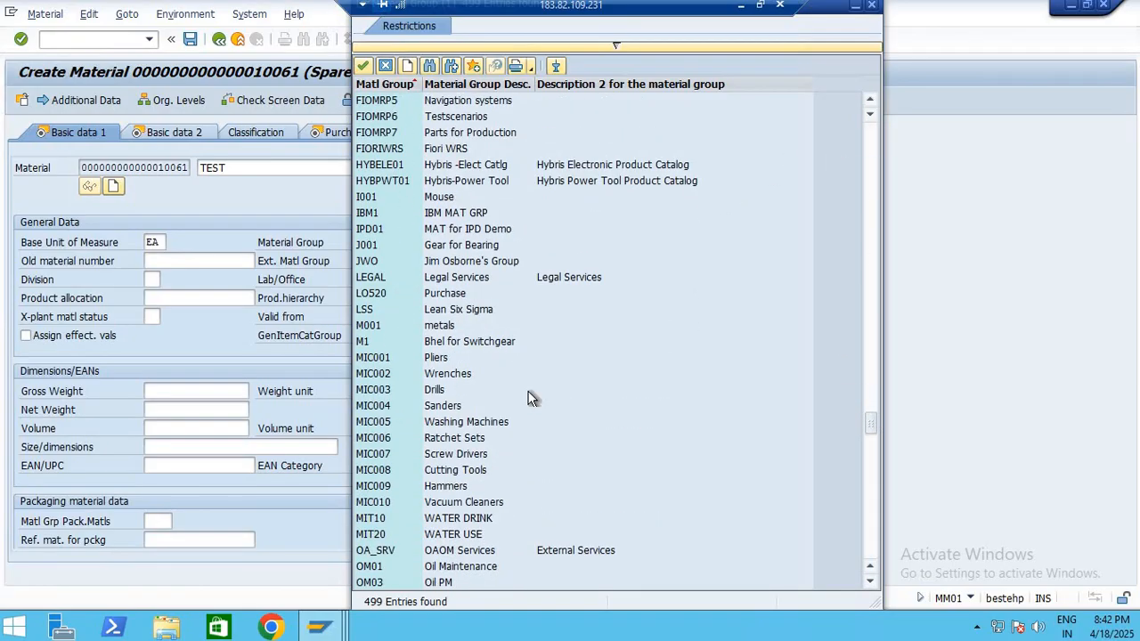
scroll(456, 345, "down", 20)
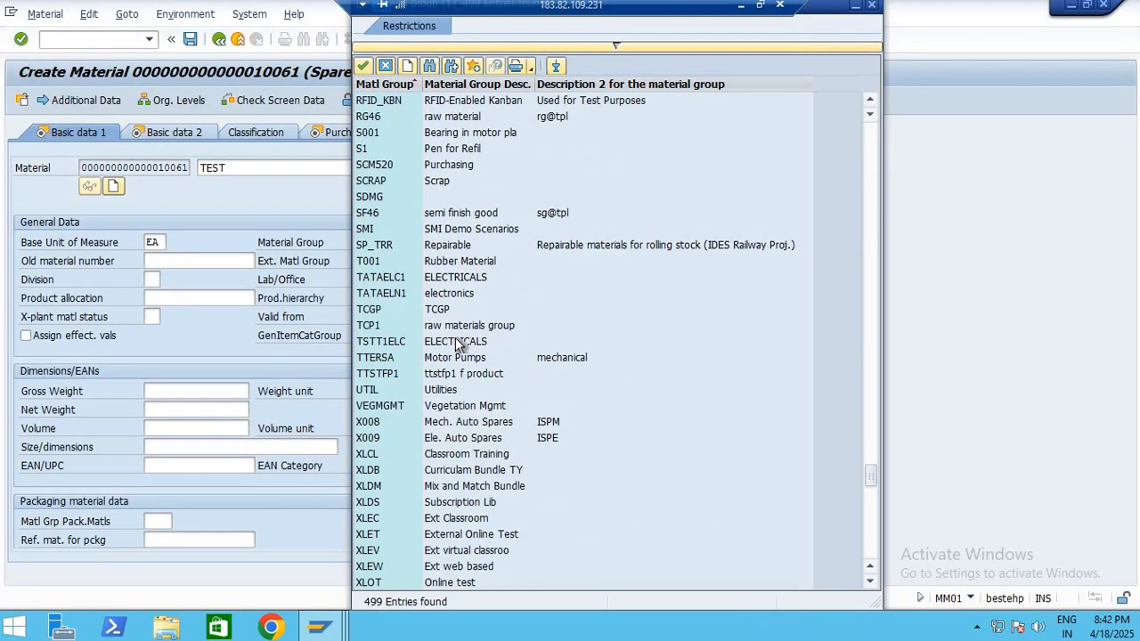
scroll(456, 338, "up", 15)
double_click(456, 312)
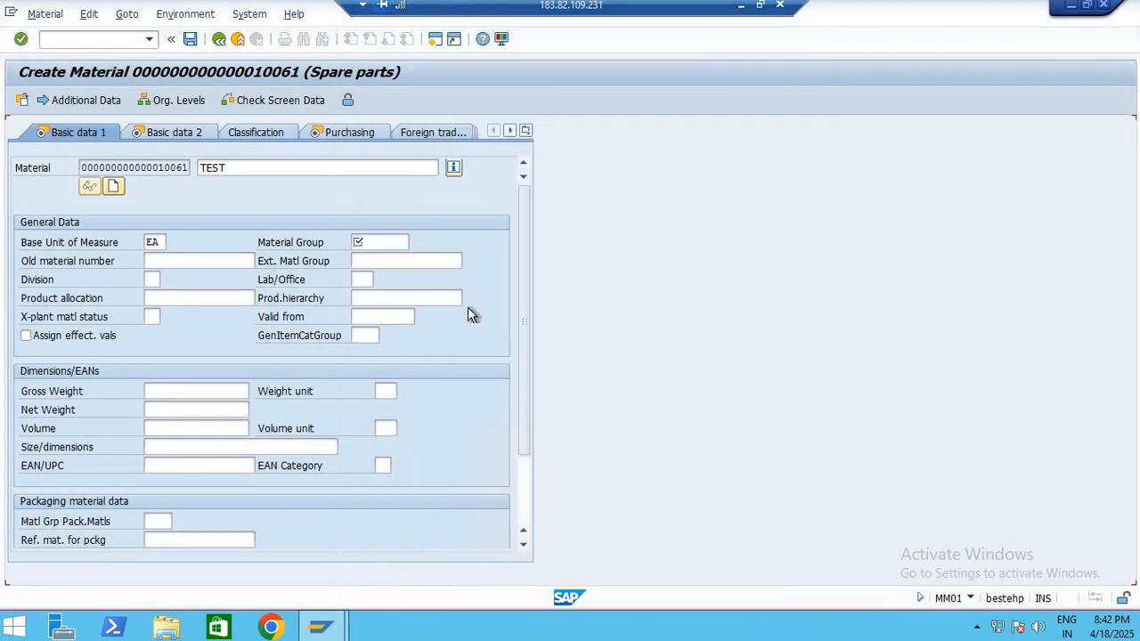
left_click(226, 125)
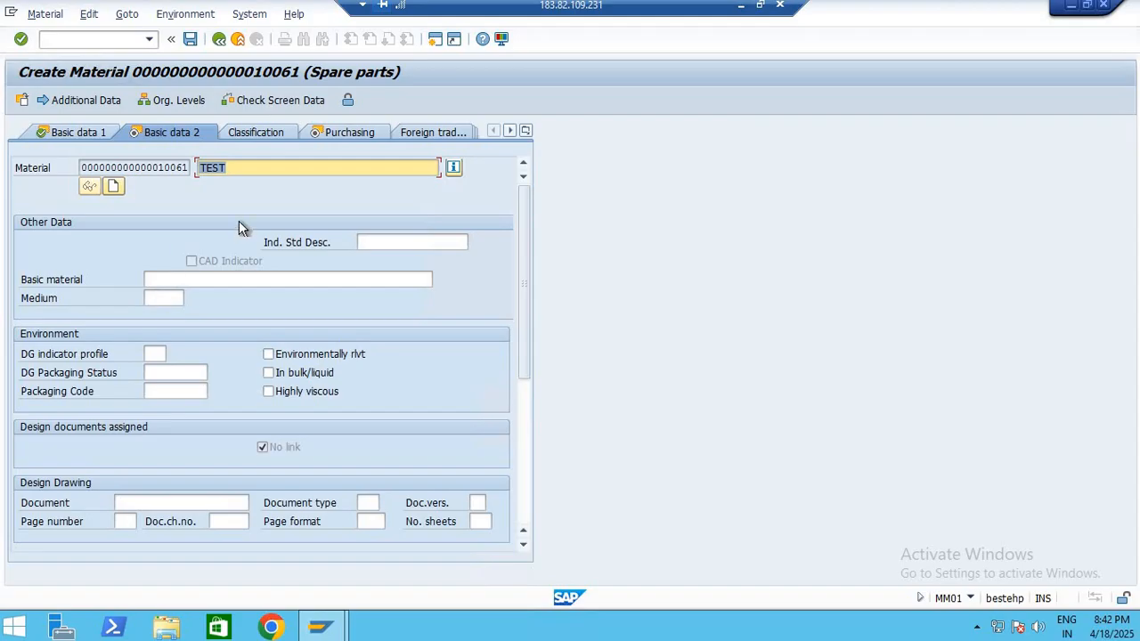
key("Return")
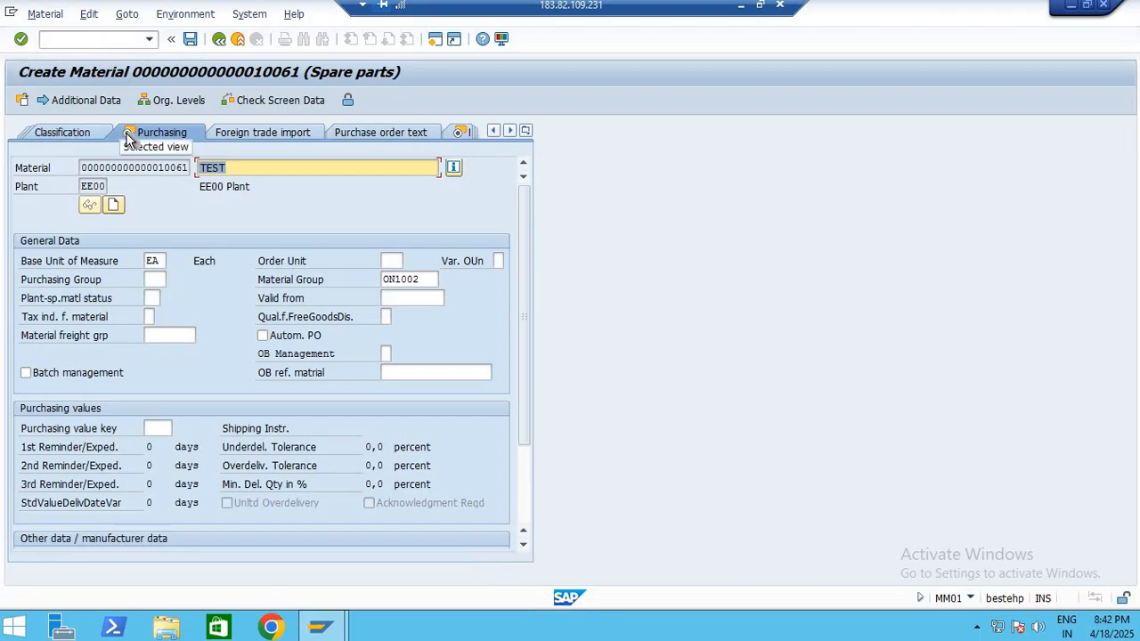
Switch to the Material Master PDF and examine the Purchasing View description, highlighting its explanation of procurement data
left_click(747, 8)
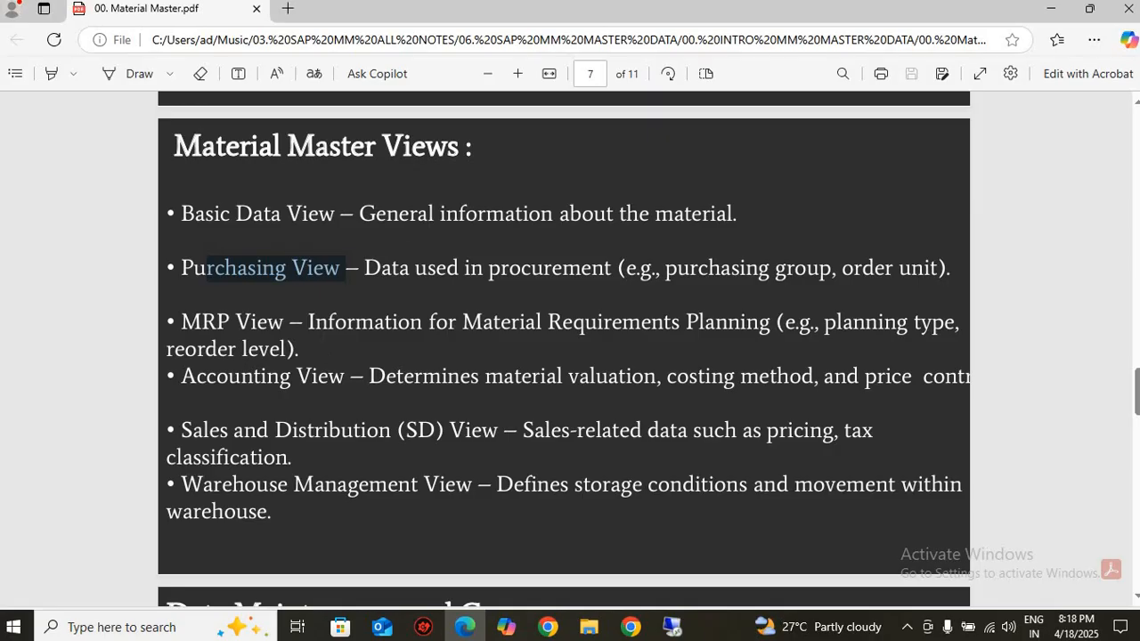
left_click(424, 269)
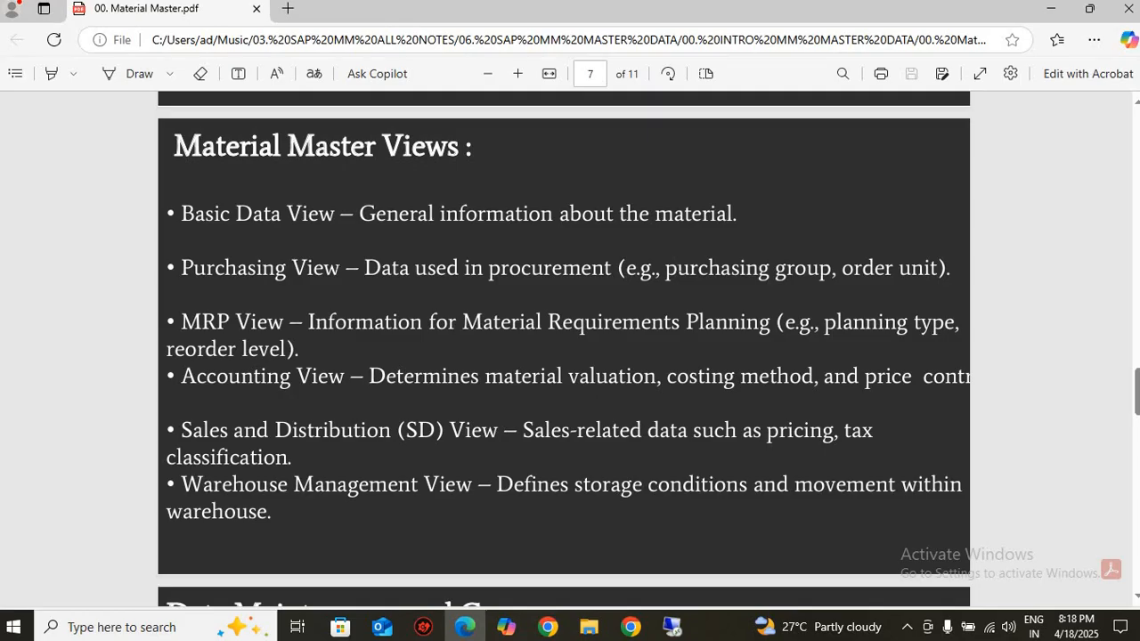
left_click_drag(326, 268, 951, 268)
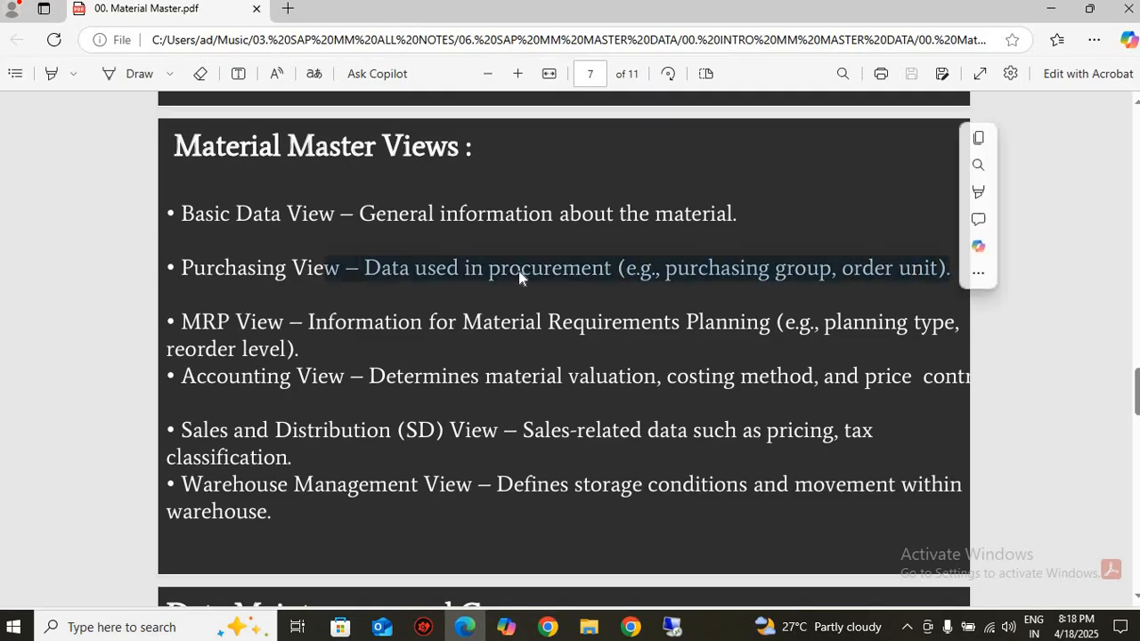
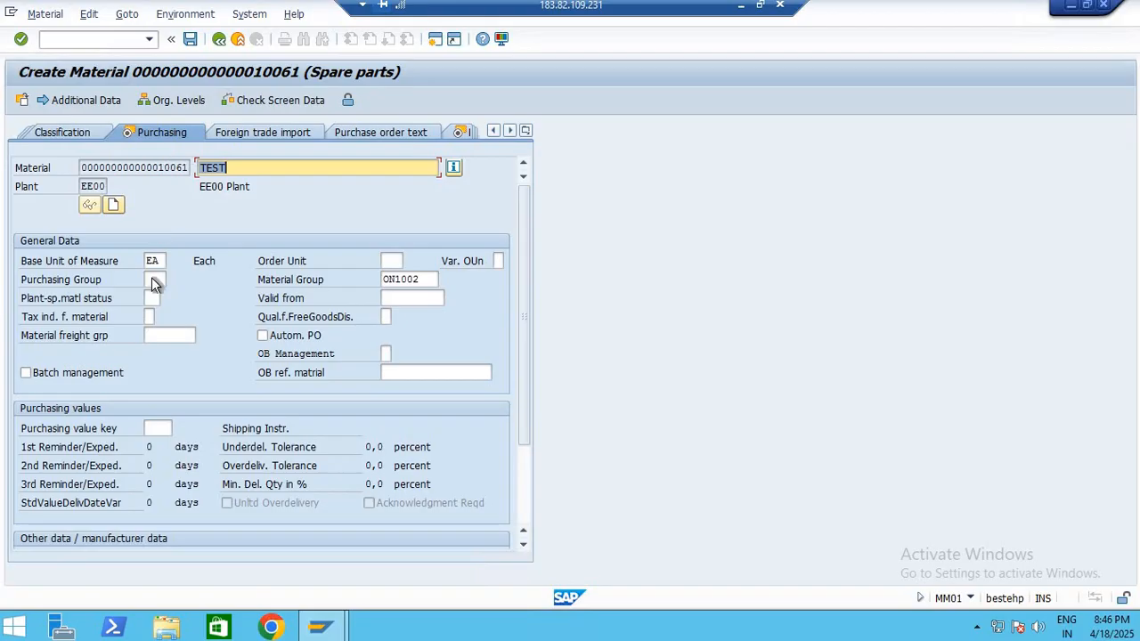
Assign purchasing group 001 to the material in the Purchasing view and continue to the Foreign trade import view
left_click(153, 279)
left_click(173, 279)
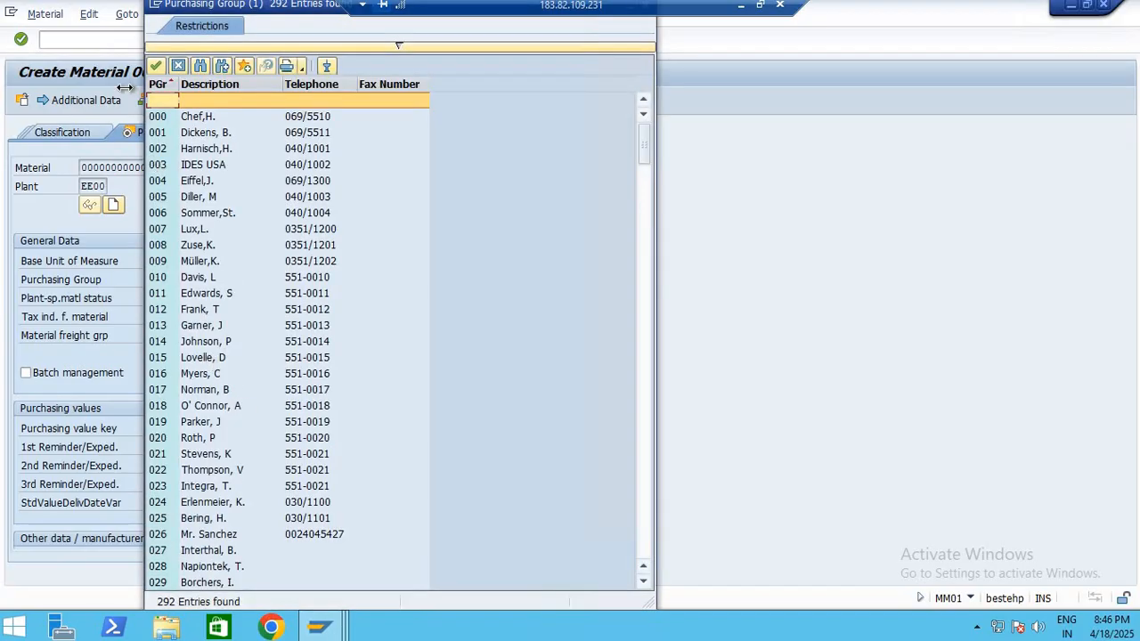
double_click(169, 117)
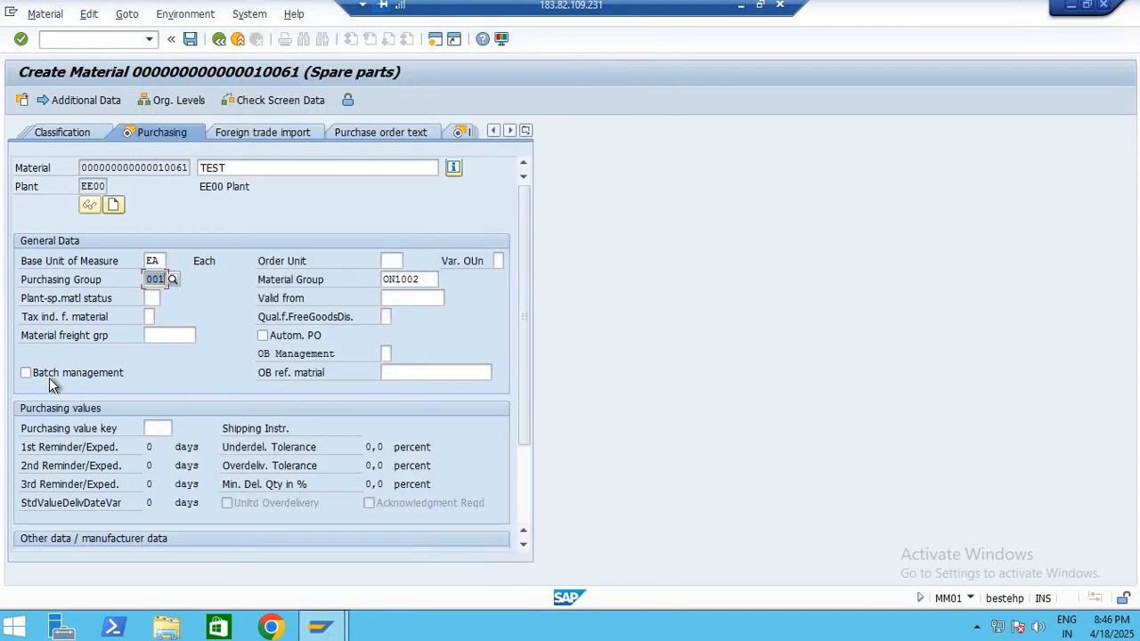
left_click(157, 428)
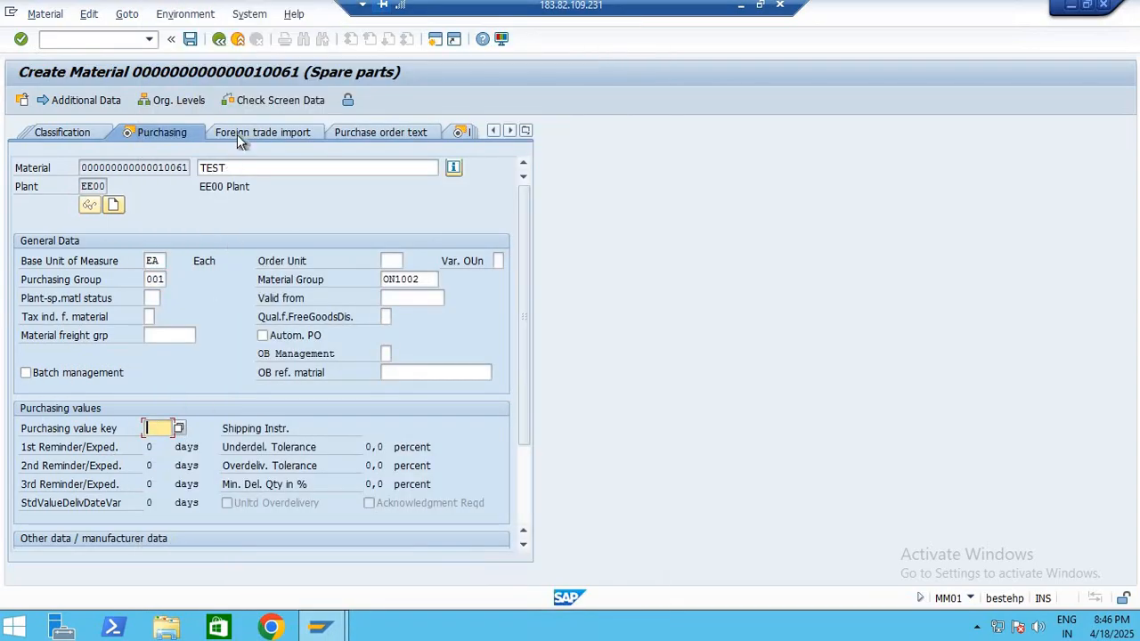
left_click(264, 138)
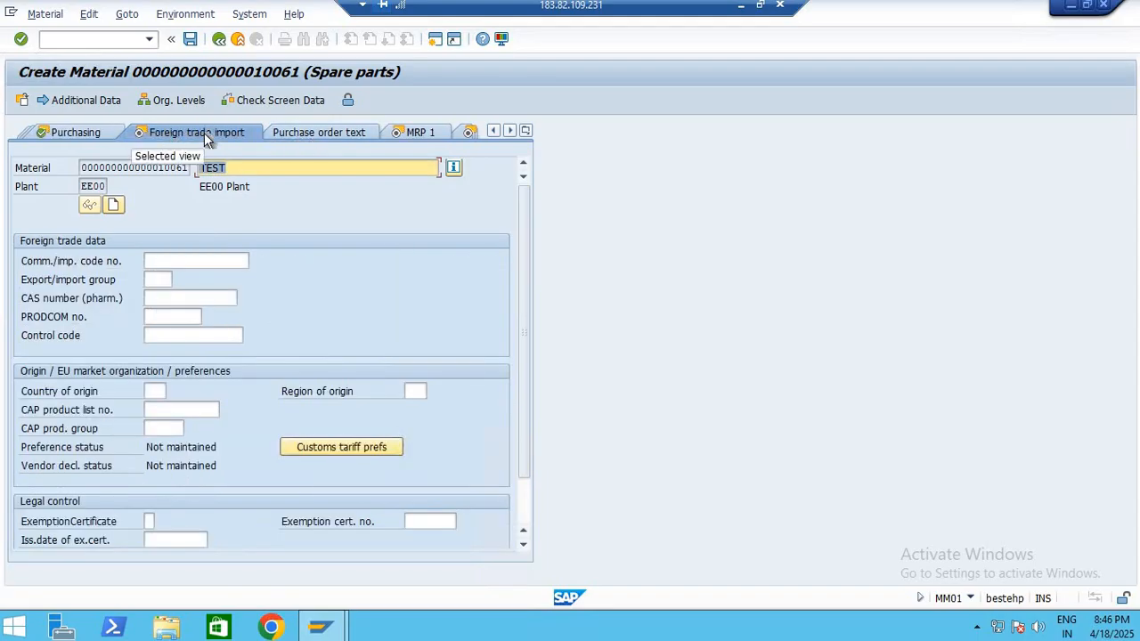
Set the material's MRP type to ND (No planning) in the MRP 1 view, choosing it from the list of possible types
left_click(419, 135)
left_click(151, 355)
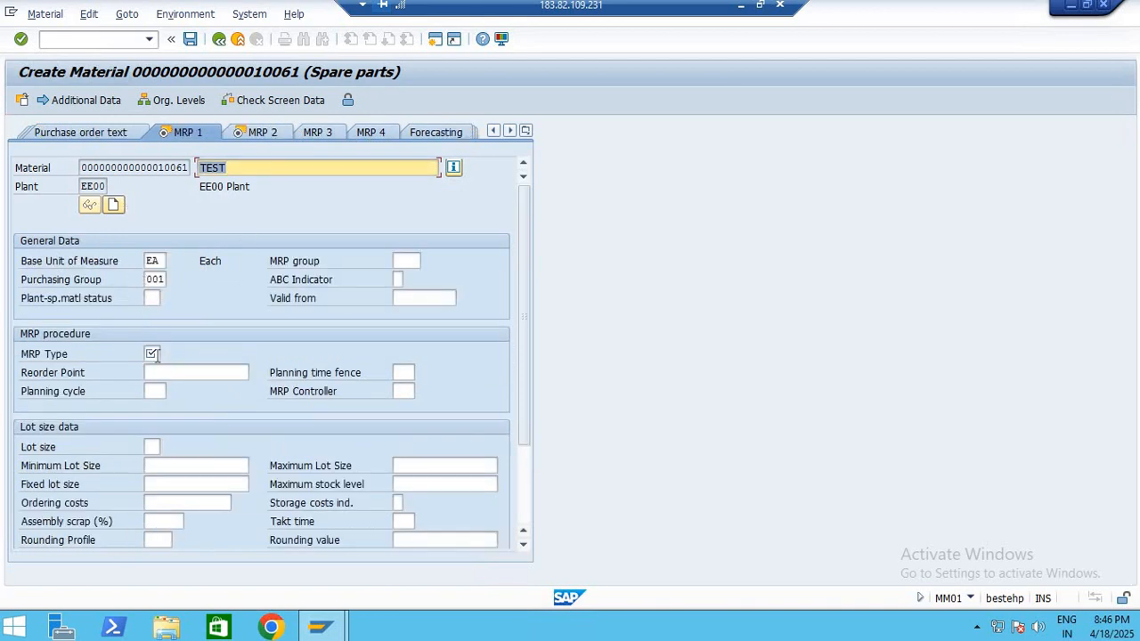
left_click(153, 355)
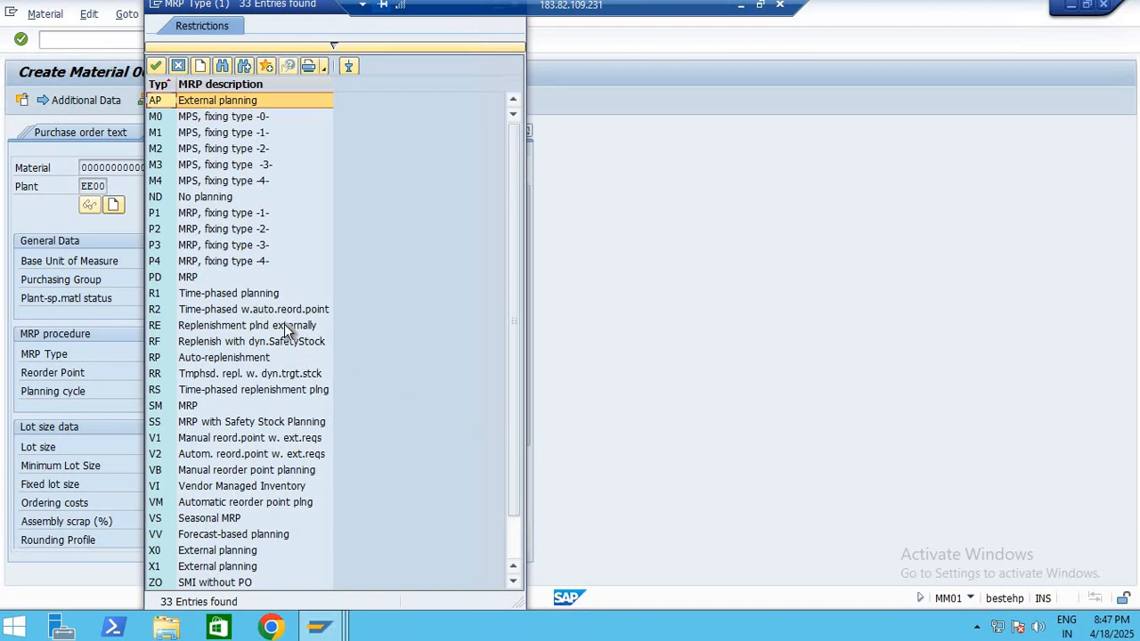
left_click(188, 119)
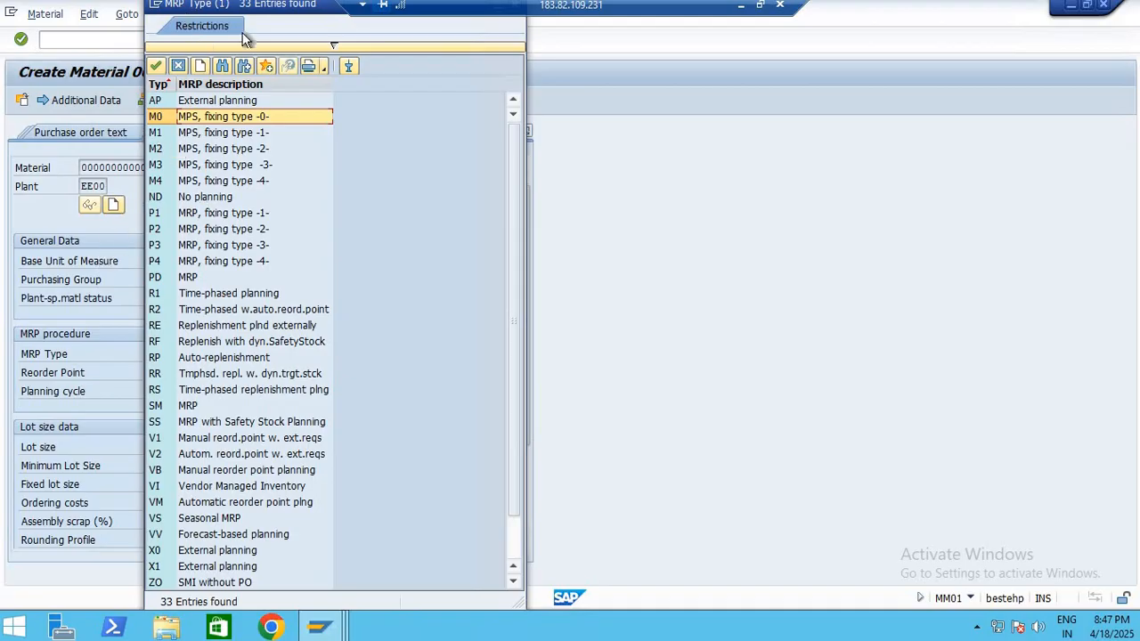
left_click_drag(521, 75, 916, 123)
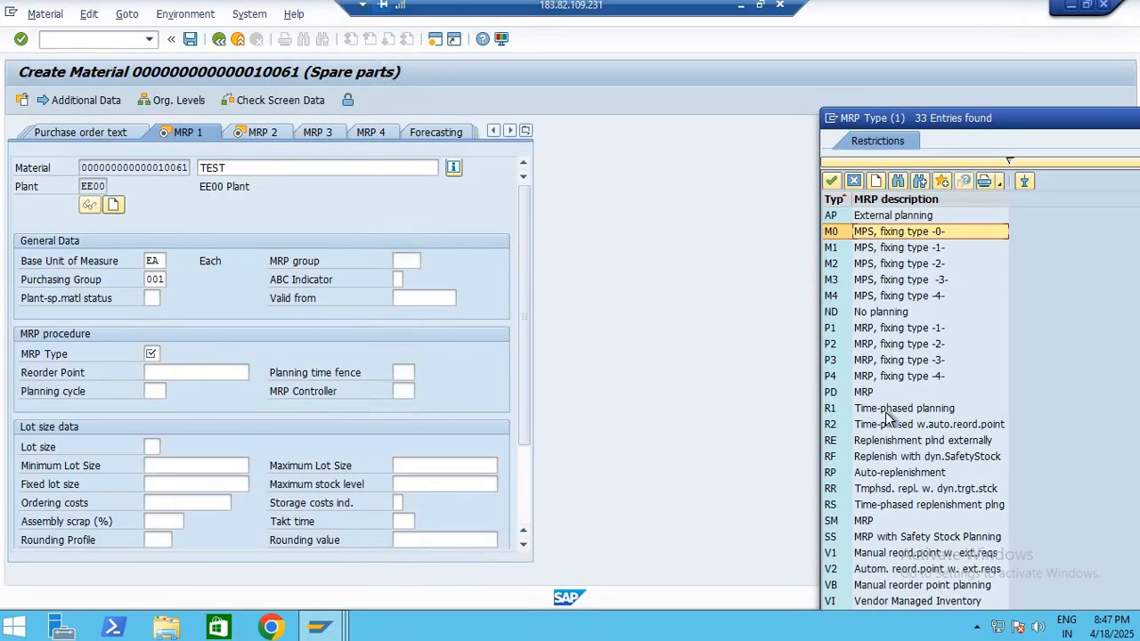
left_click(882, 315)
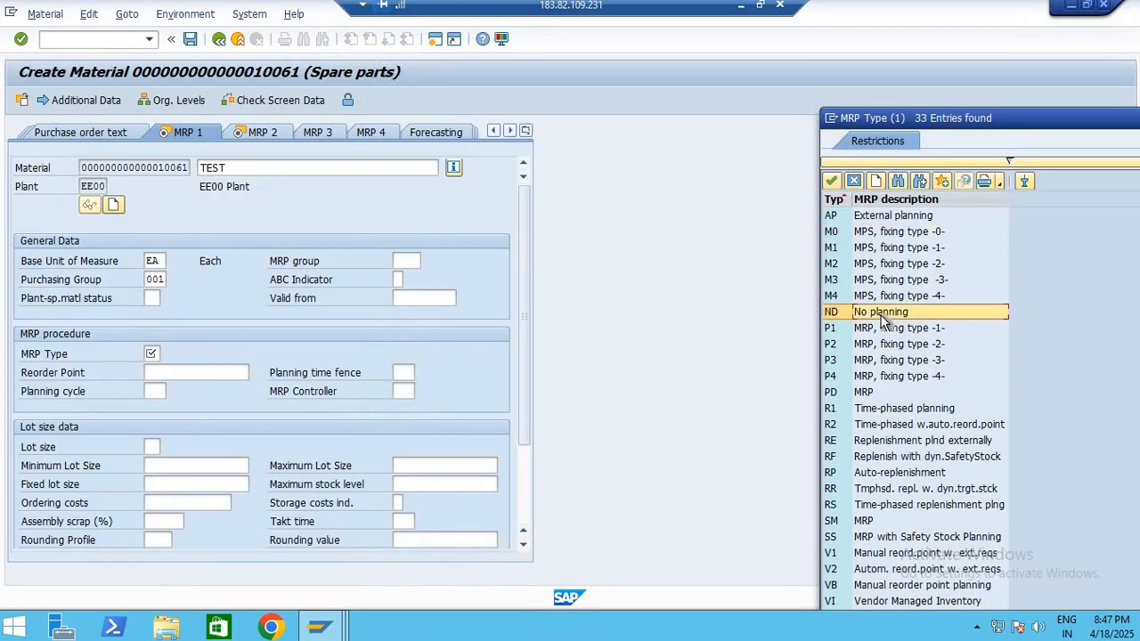
double_click(882, 317)
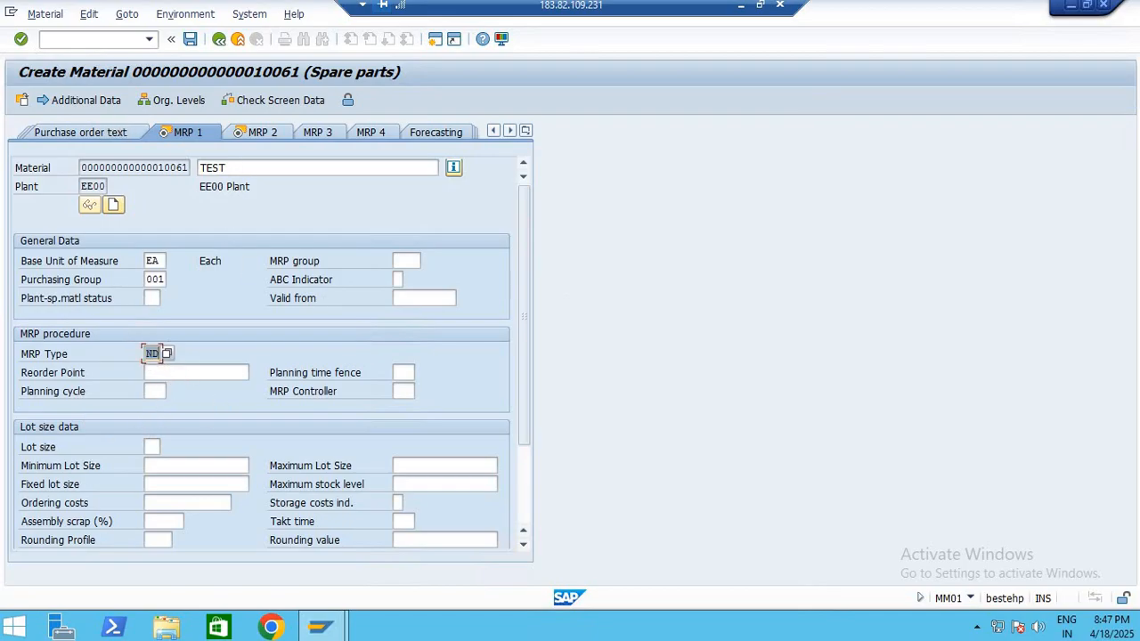
double_click(232, 167)
left_click(256, 167)
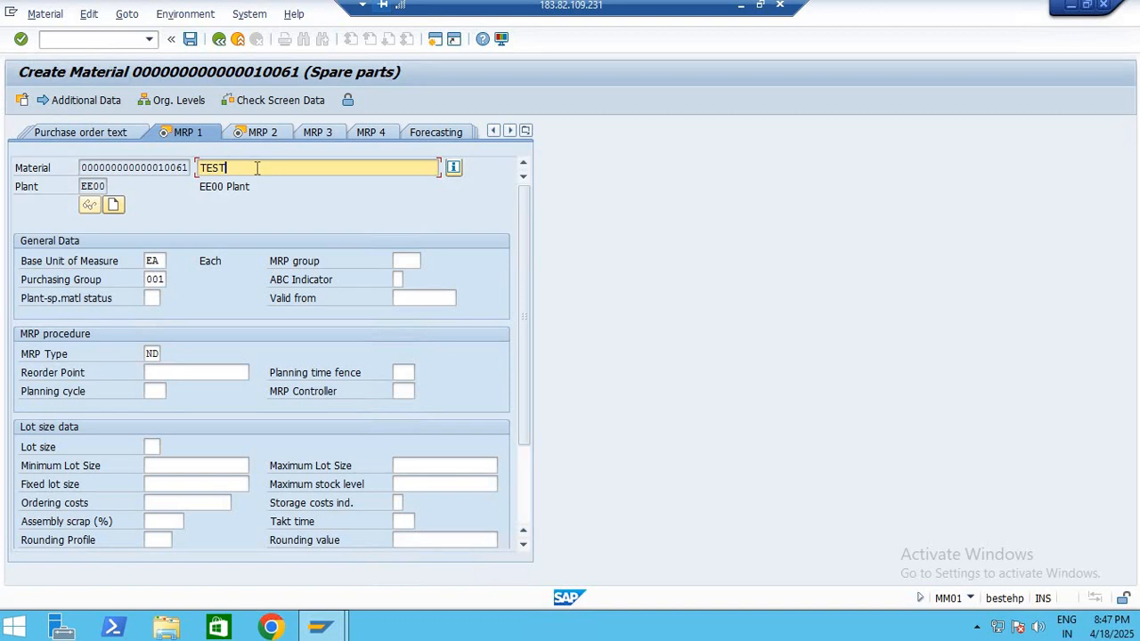
left_click(150, 354)
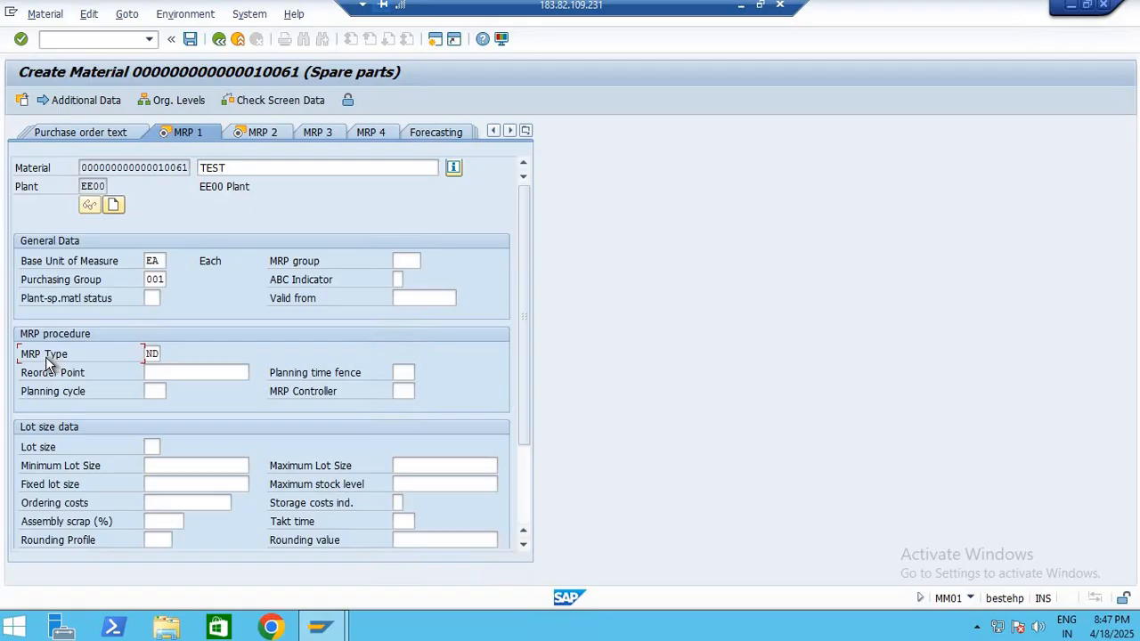
double_click(151, 353)
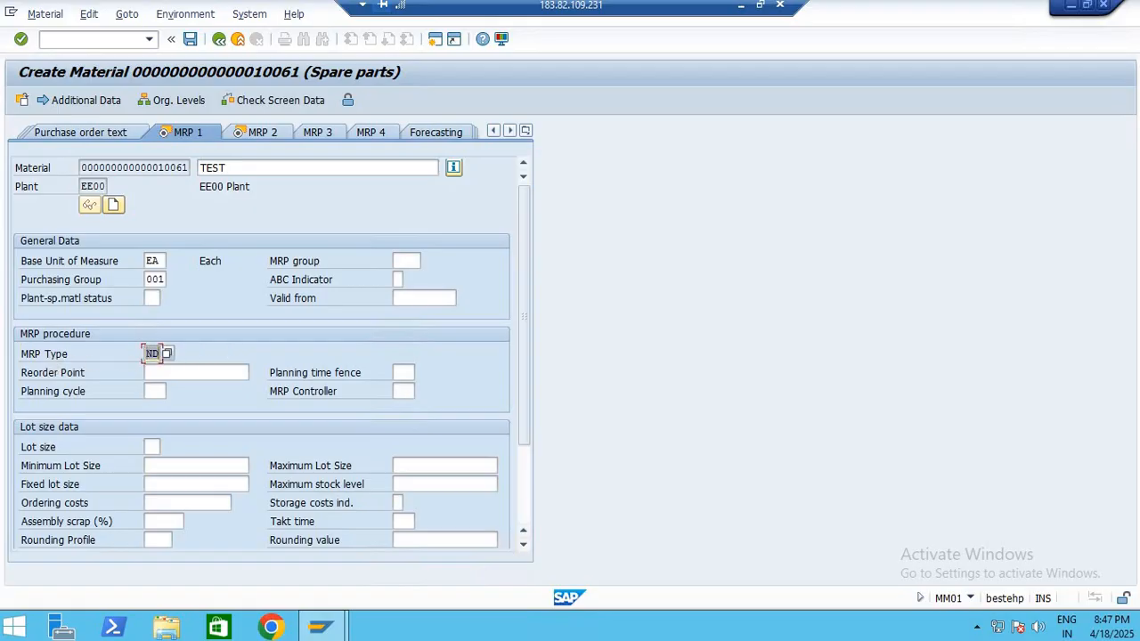
Continue through the MRP 2 and Plant data / stor. 1 views to Plant data / stor. 2, leaving the storage bin empty
left_click(265, 132)
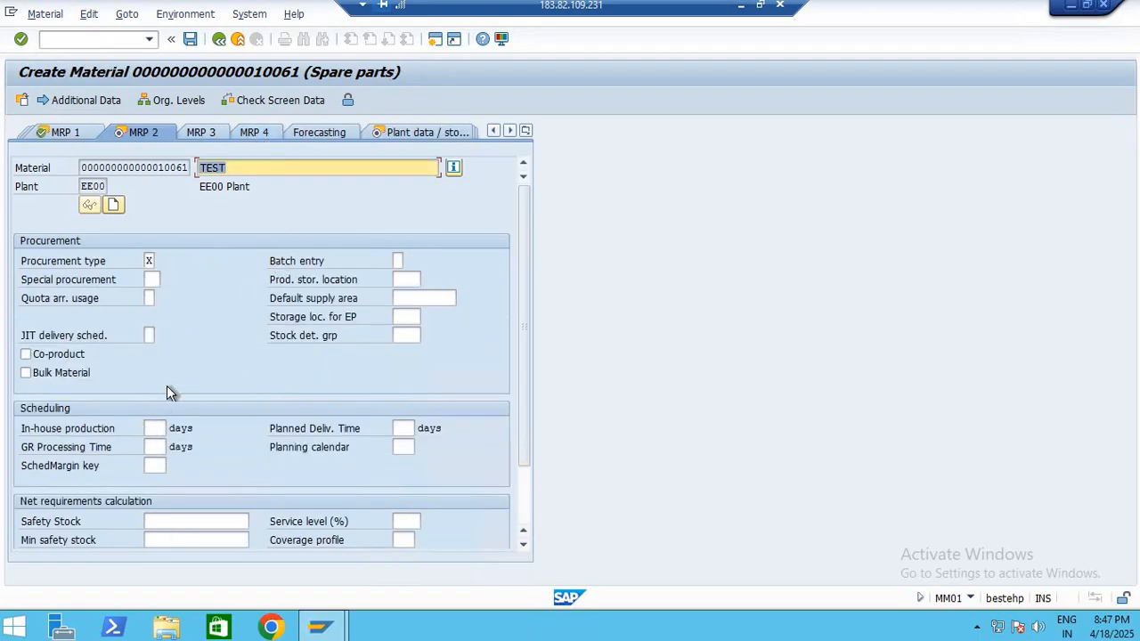
left_click(386, 133)
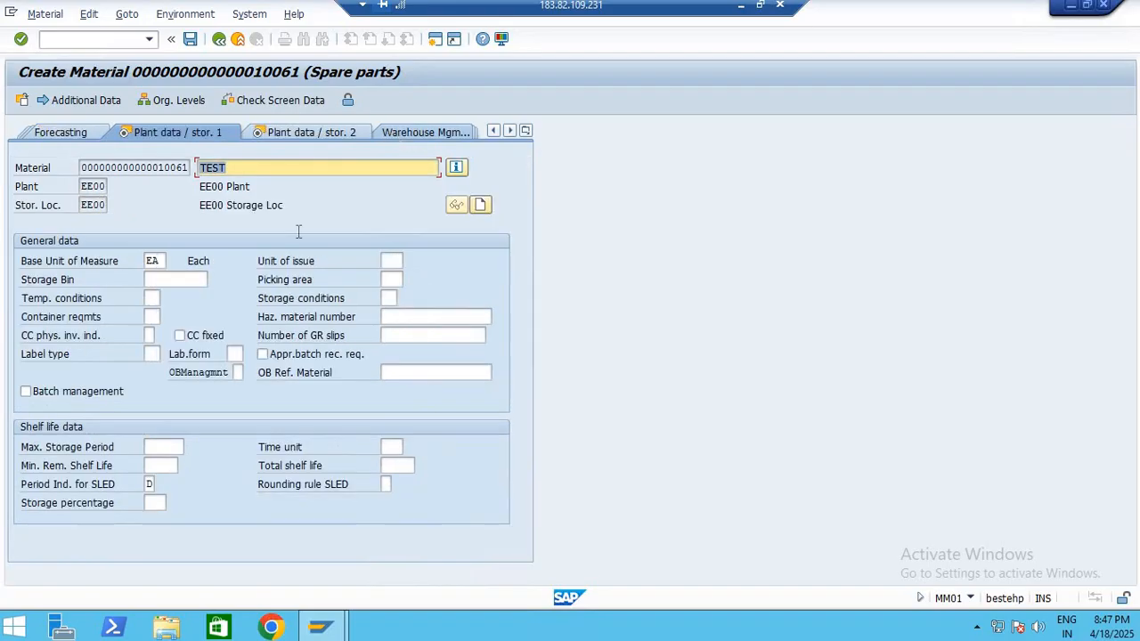
left_click(173, 279)
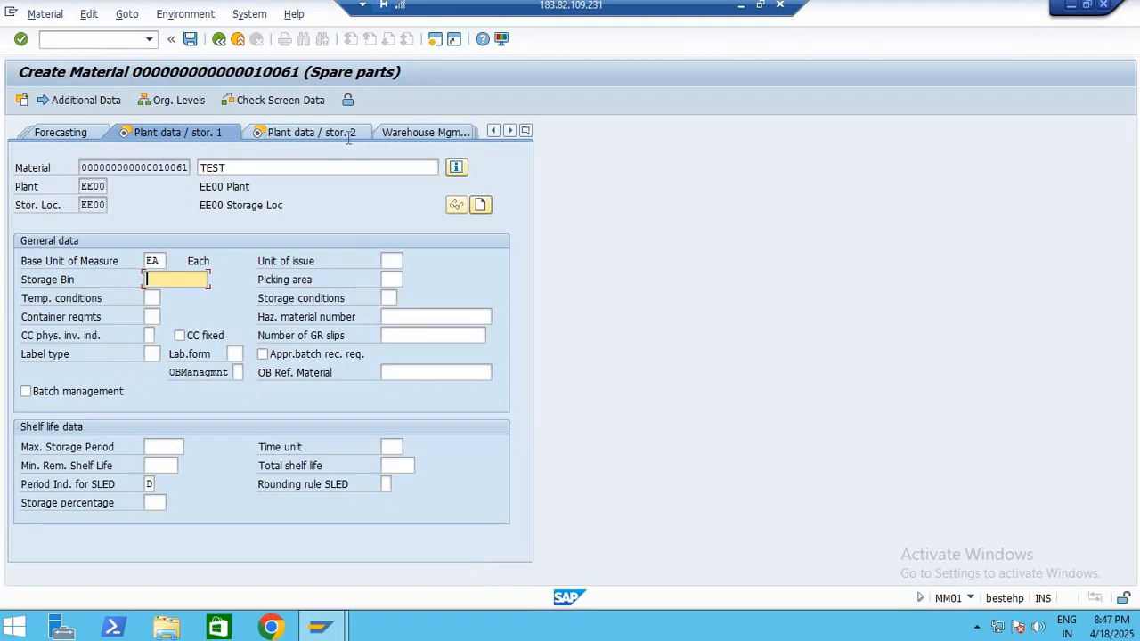
left_click(125, 166)
key("Return")
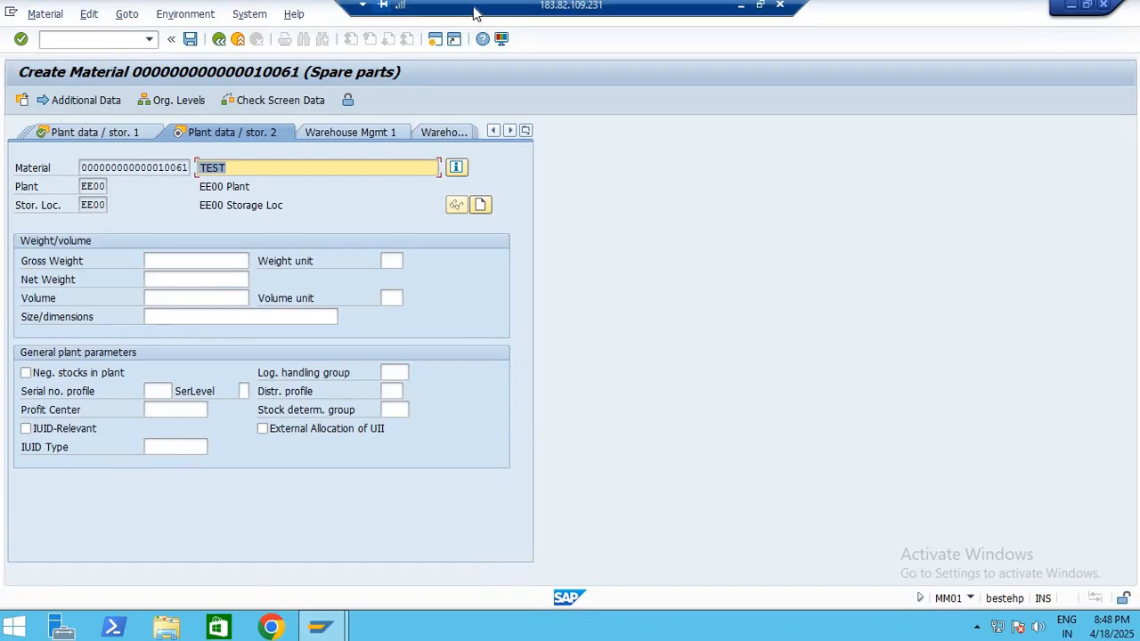
Switch to the Google Meet call, toggle the microphone on and off, and return to the remote SAP session
left_click(740, 7)
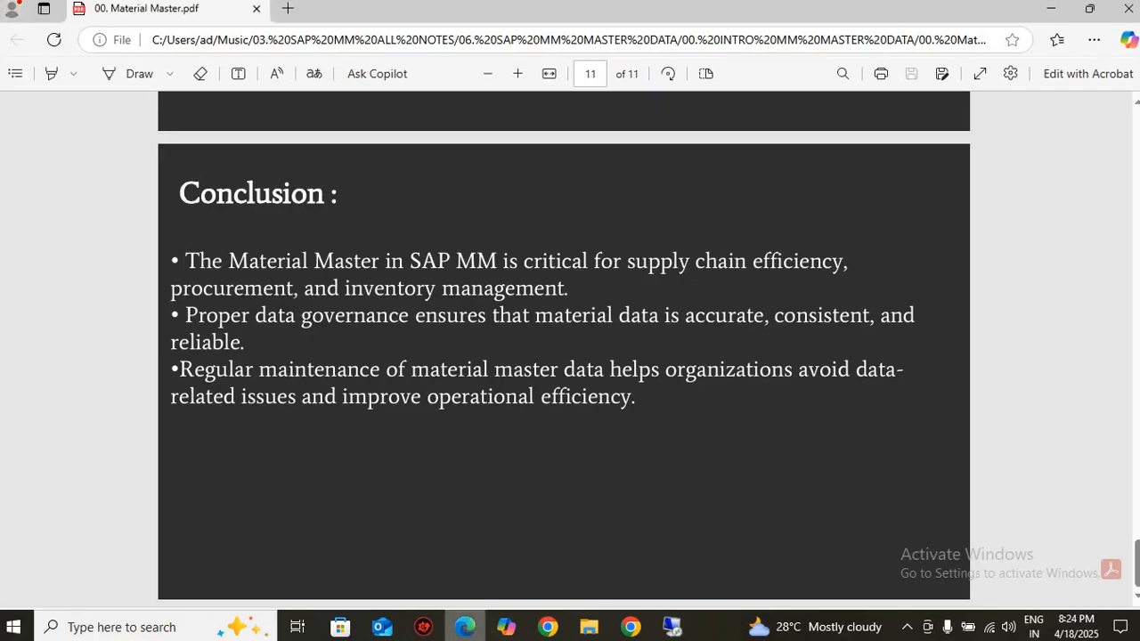
mouse_move(632, 628)
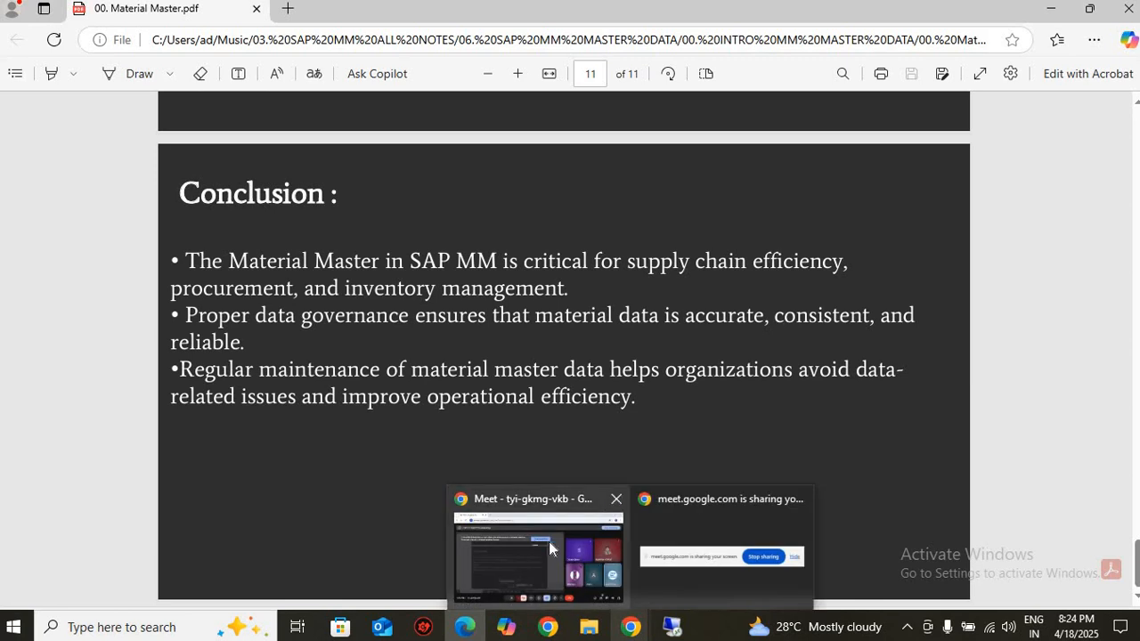
left_click(535, 557)
left_click(386, 576)
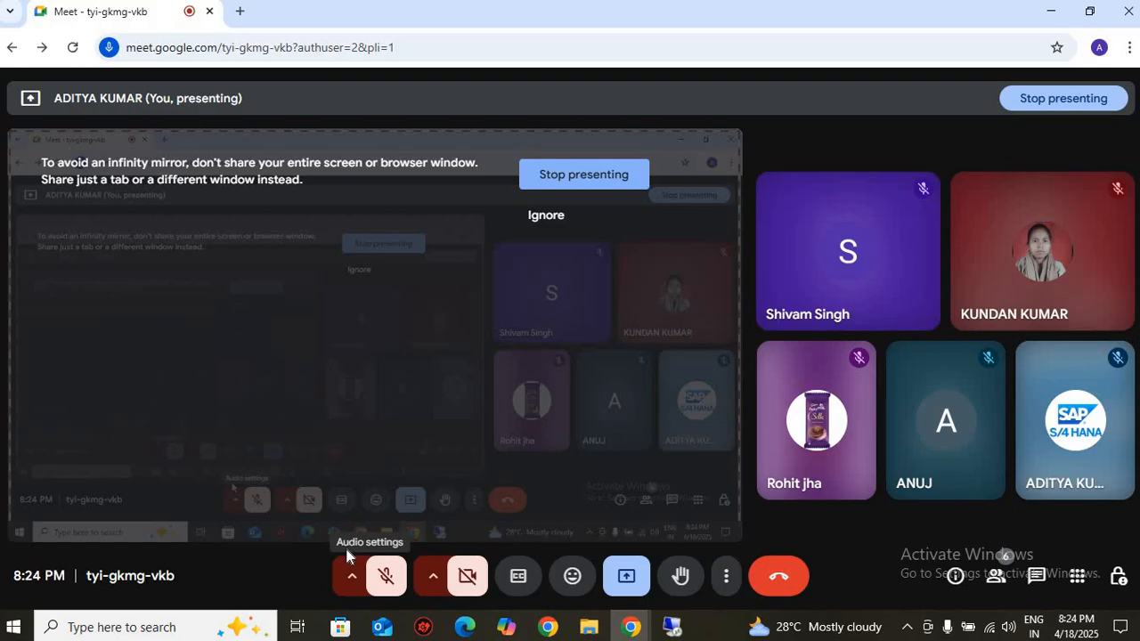
left_click(386, 575)
left_click(670, 628)
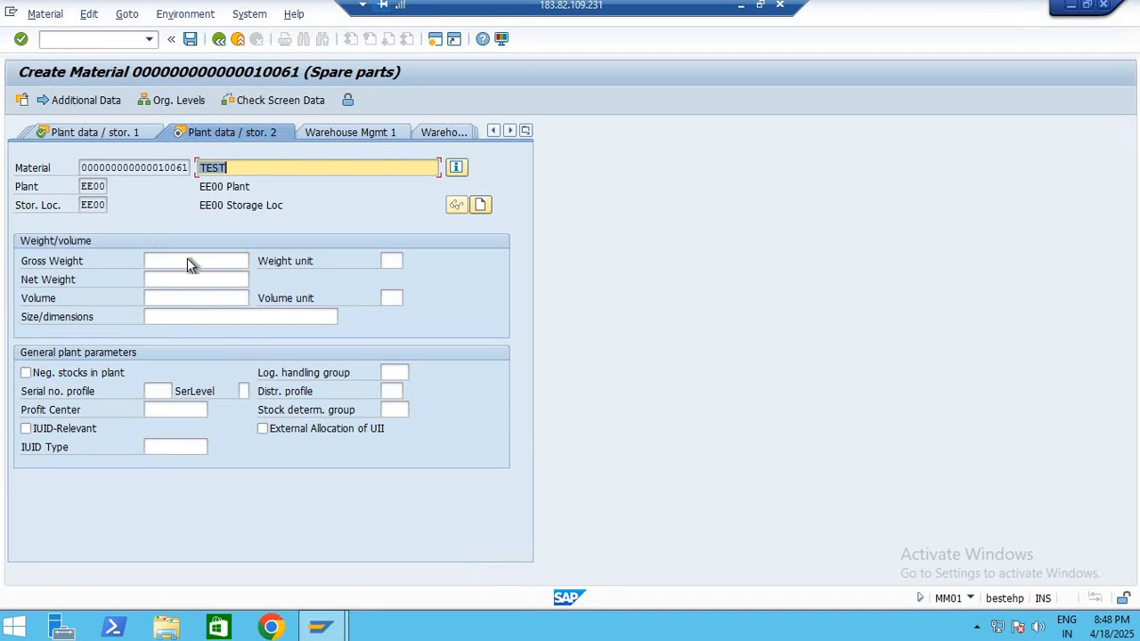
Leave the weight and volume fields of Plant data / stor. 2 empty and jump to the Accounting 1 view
left_click(153, 262)
key("Down")
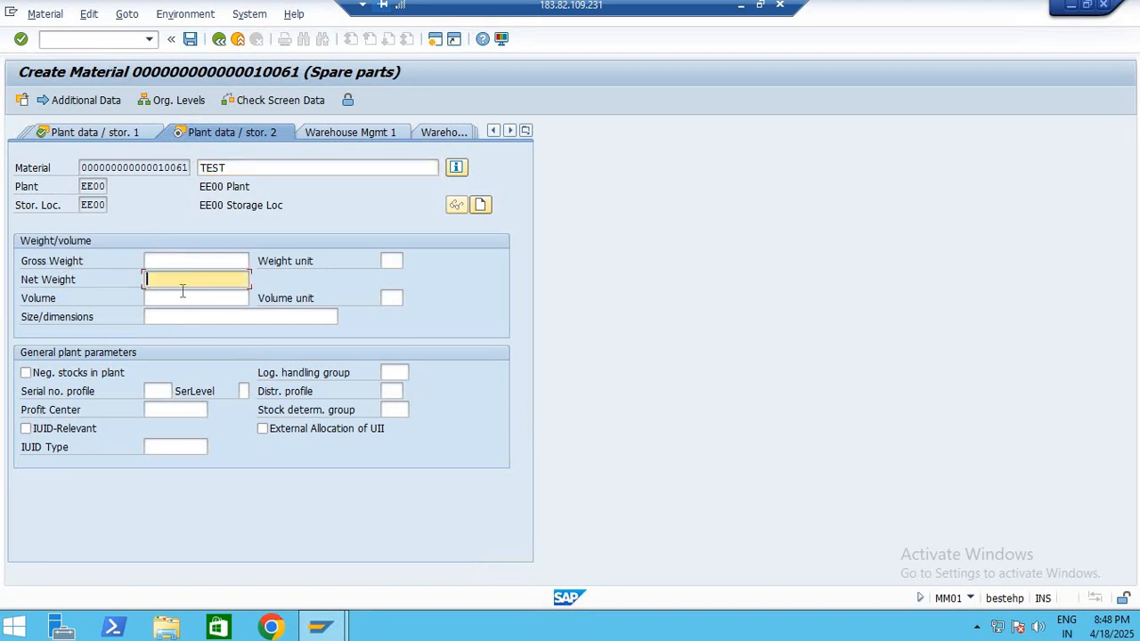
key("Down")
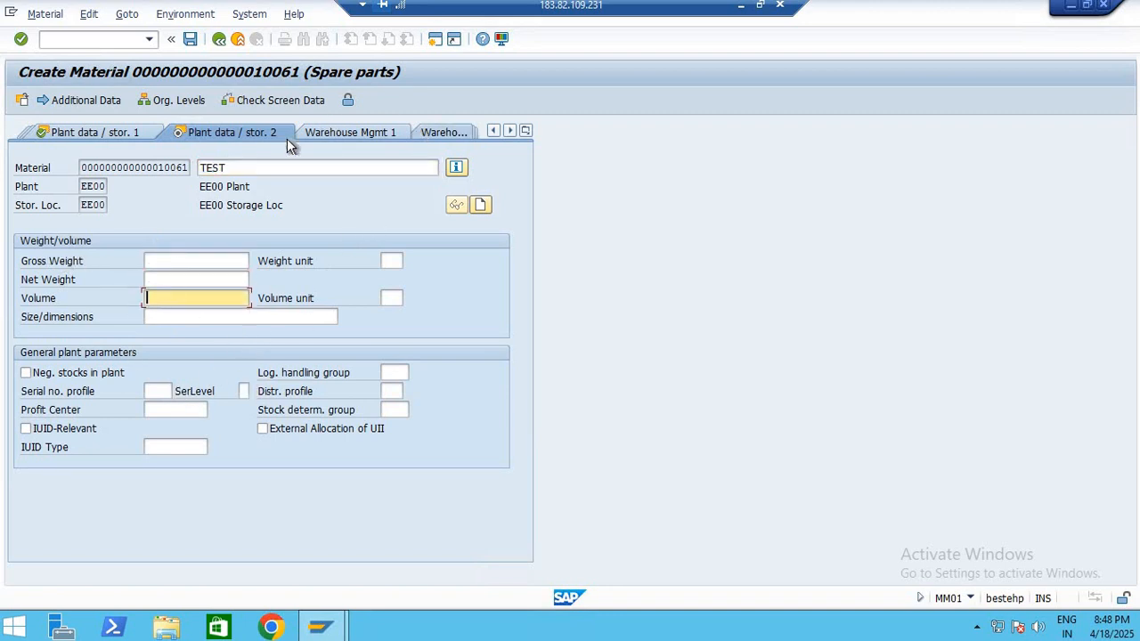
left_click(525, 131)
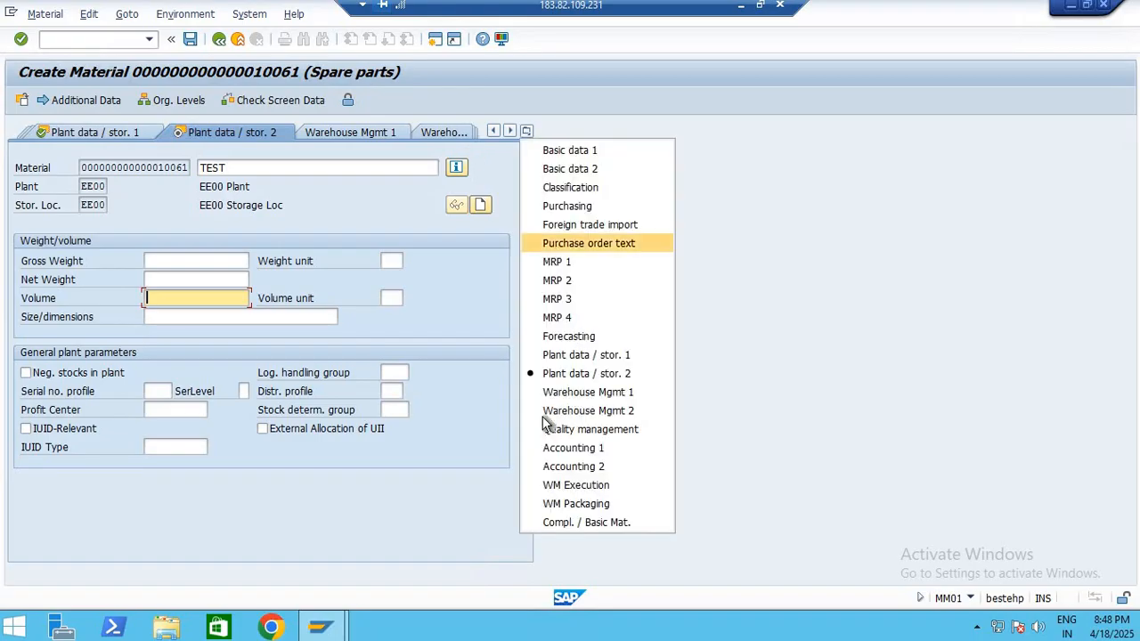
key("Return")
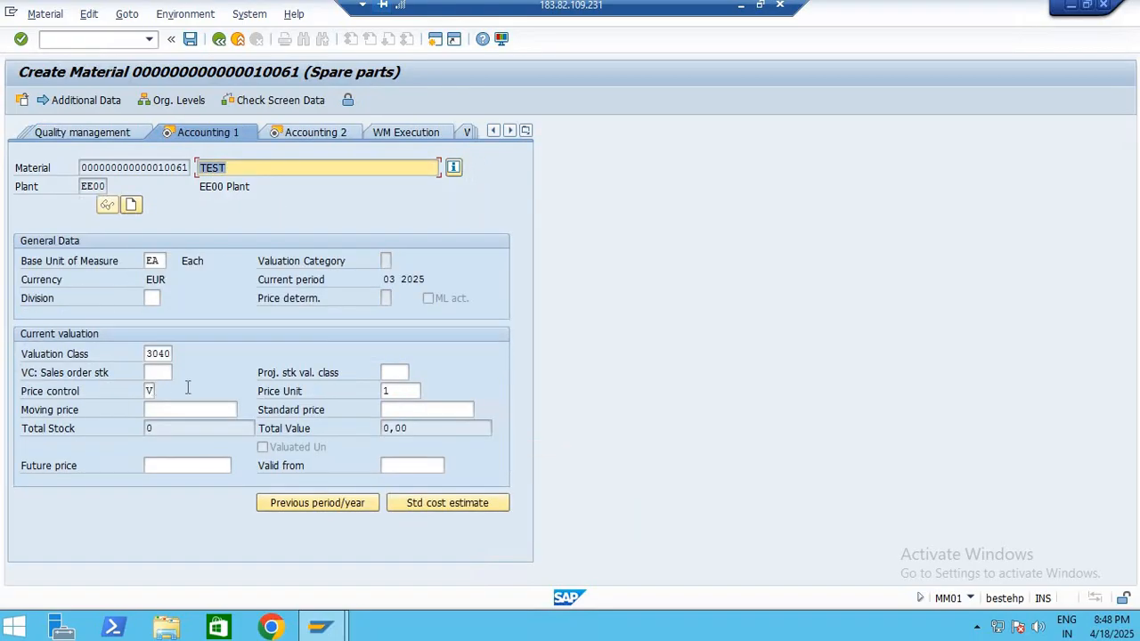
Examine the price control, valuation class and plant entries of the material in the Accounting 1 view
left_click(149, 392)
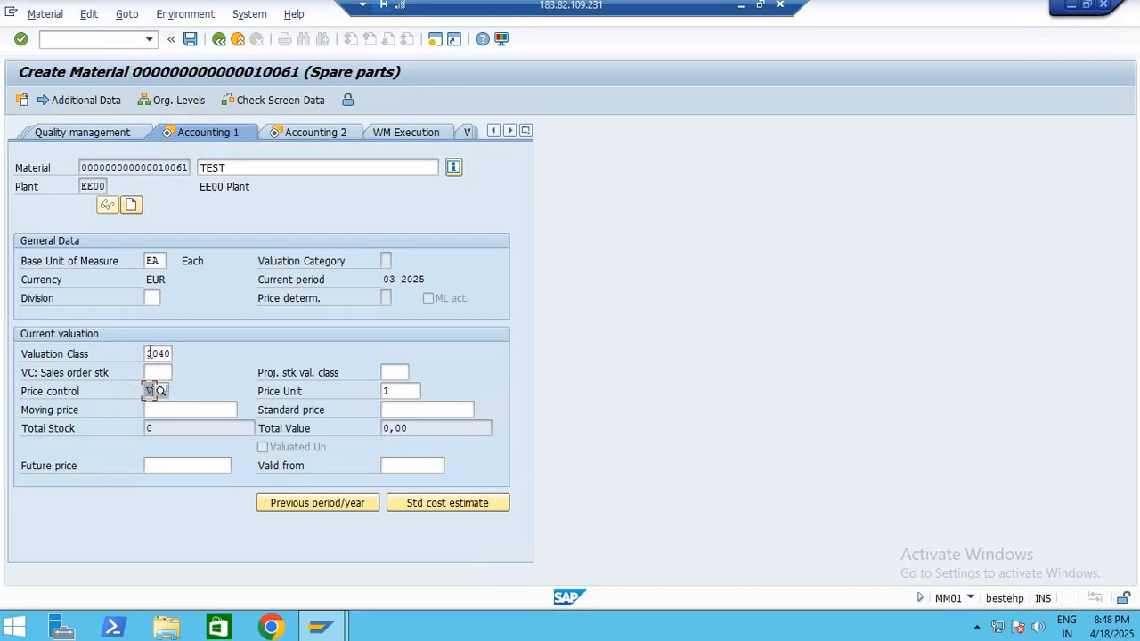
left_click_drag(148, 352, 226, 351)
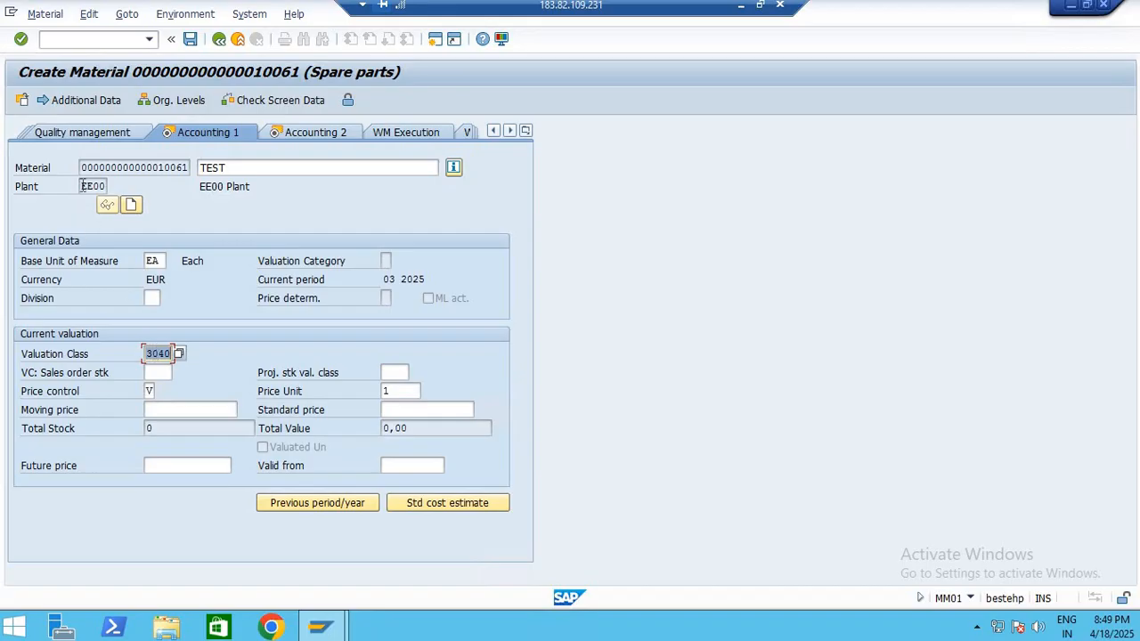
left_click_drag(82, 185, 213, 183)
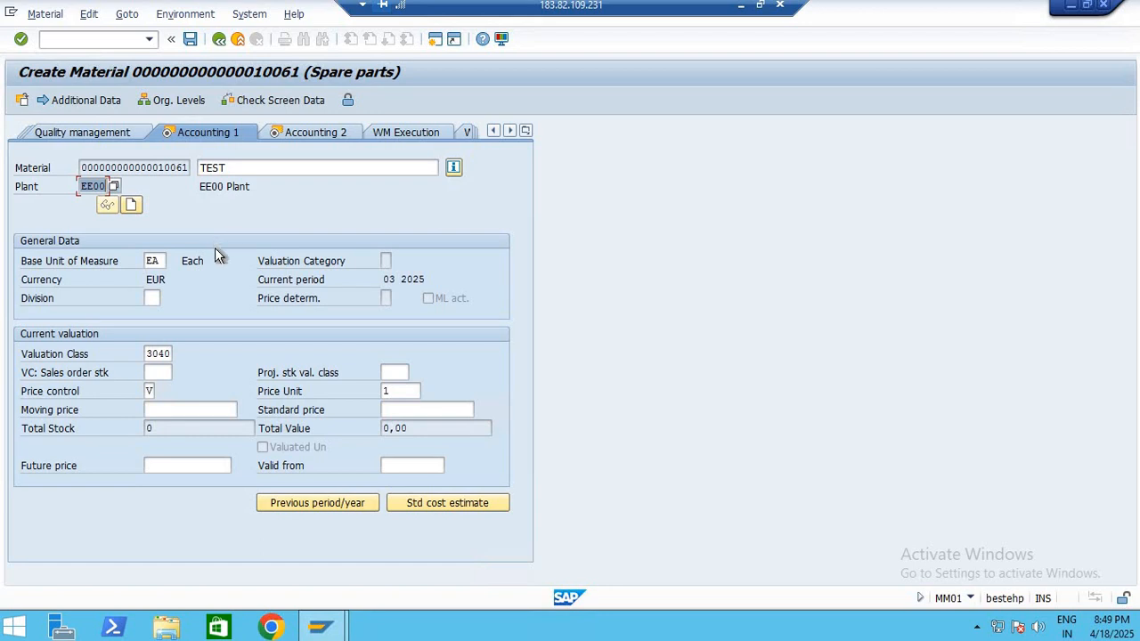
left_click_drag(147, 353, 188, 361)
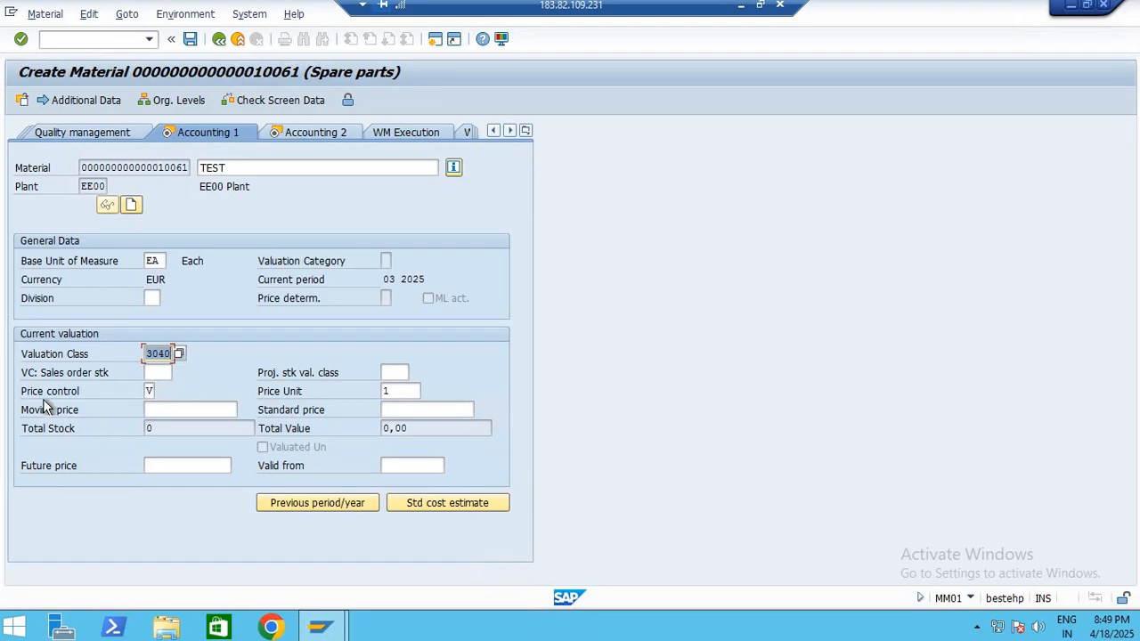
Choose price control V (Moving average price/periodic unit price) for the material and enter a moving price of 1000
left_click(149, 392)
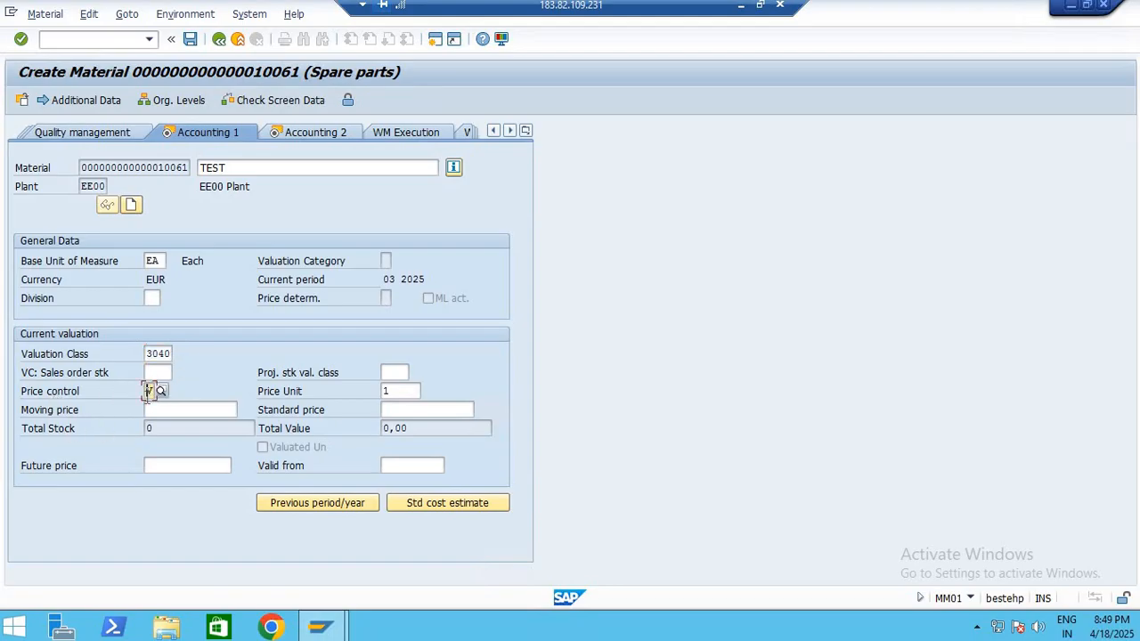
left_click(161, 391)
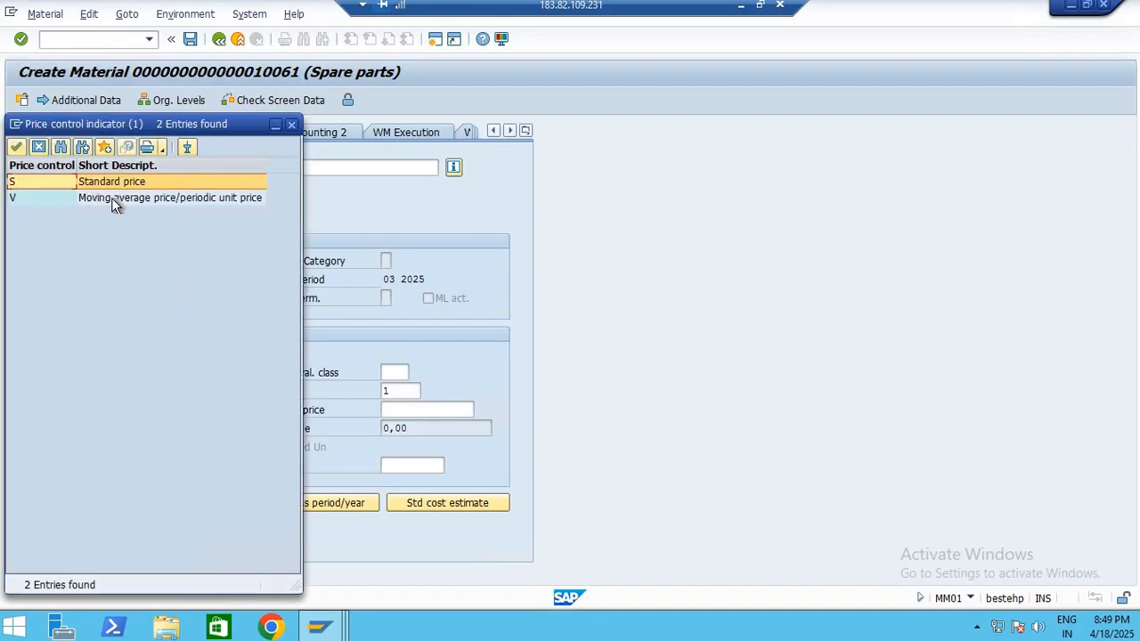
double_click(111, 198)
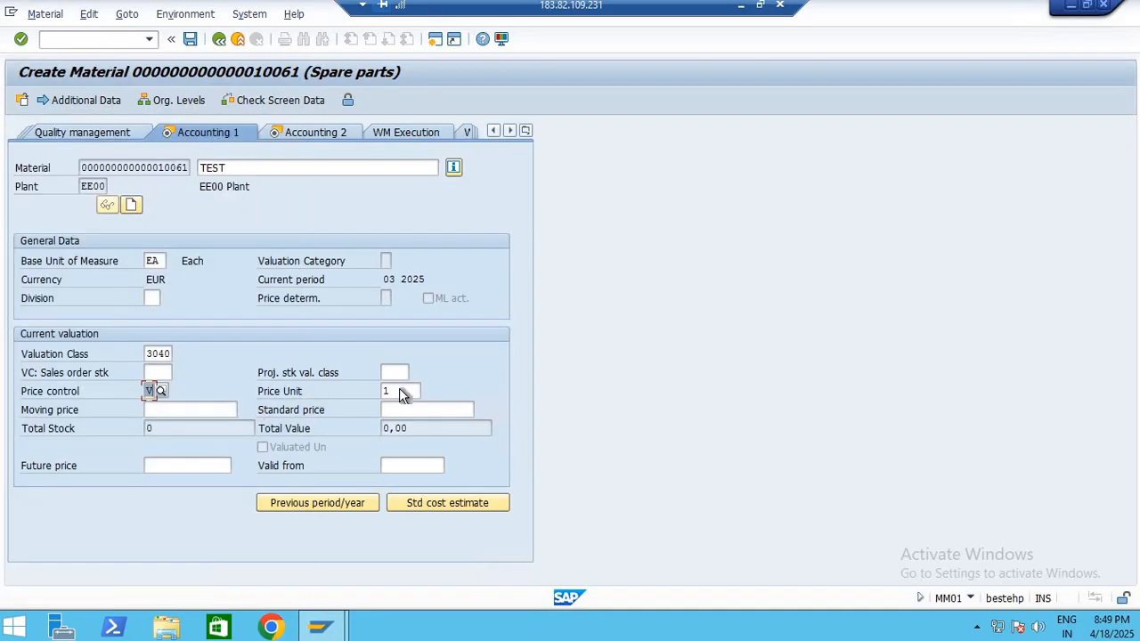
key("Tab")
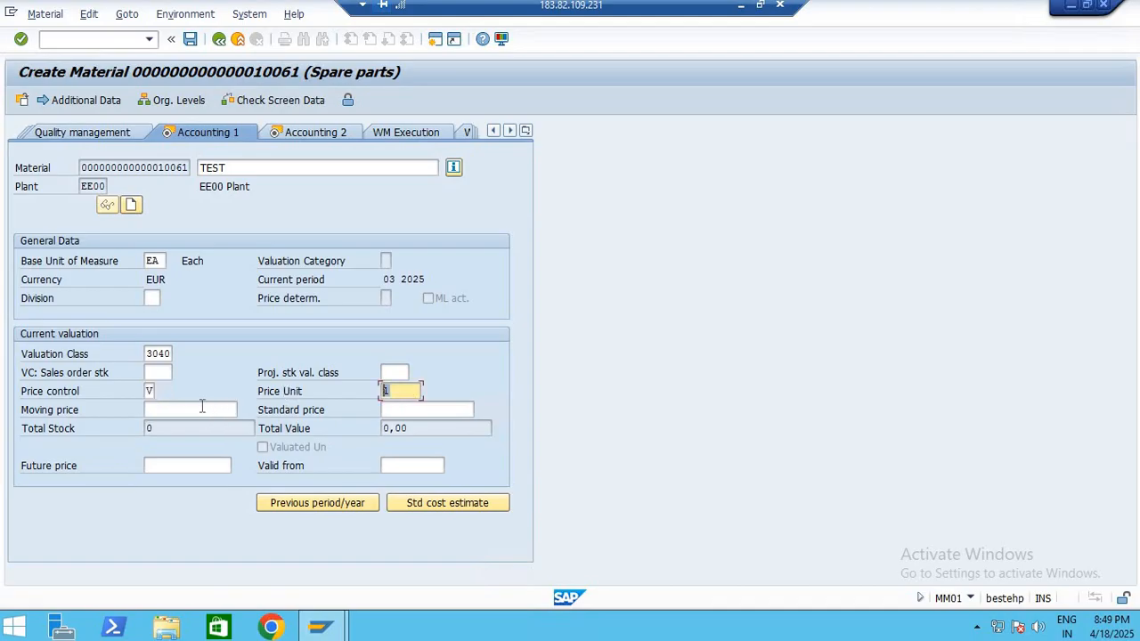
left_click(204, 407)
type("10000")
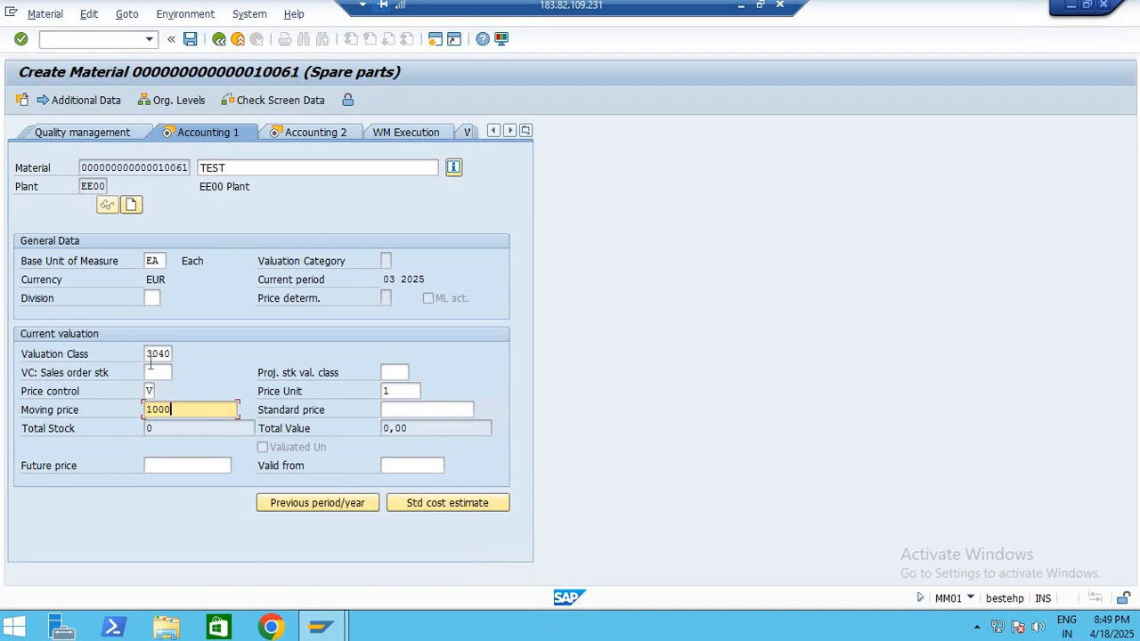
left_click_drag(151, 349, 179, 350)
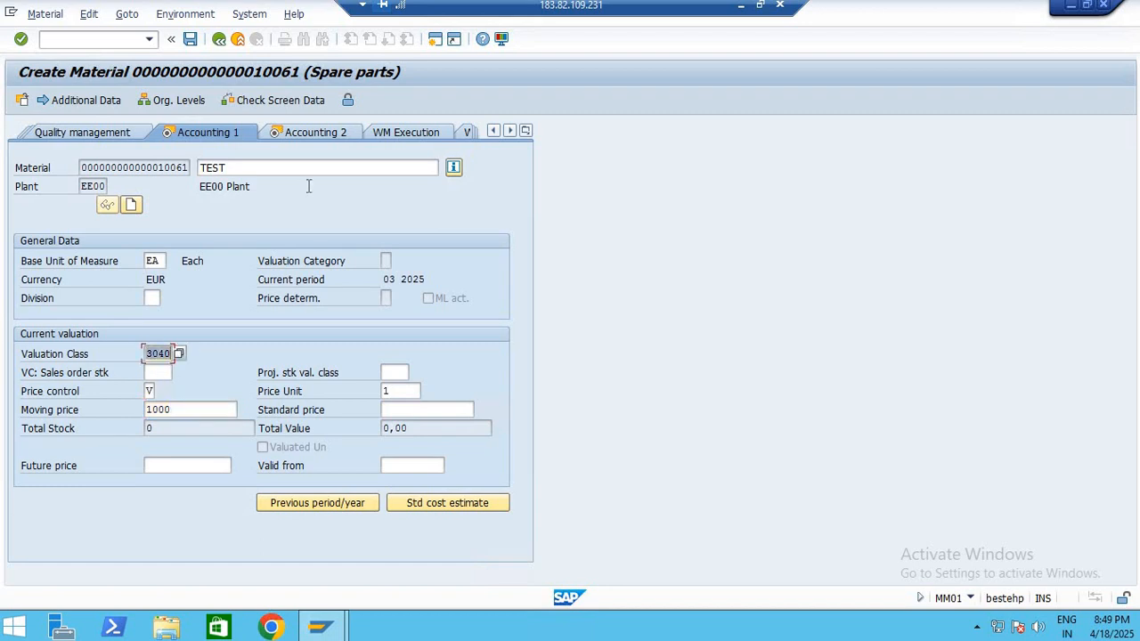
Check the material's description and valuation class, and switch to the Material Master PDF in Edge to find the Valuation Class definition
left_click_drag(235, 169, 152, 164)
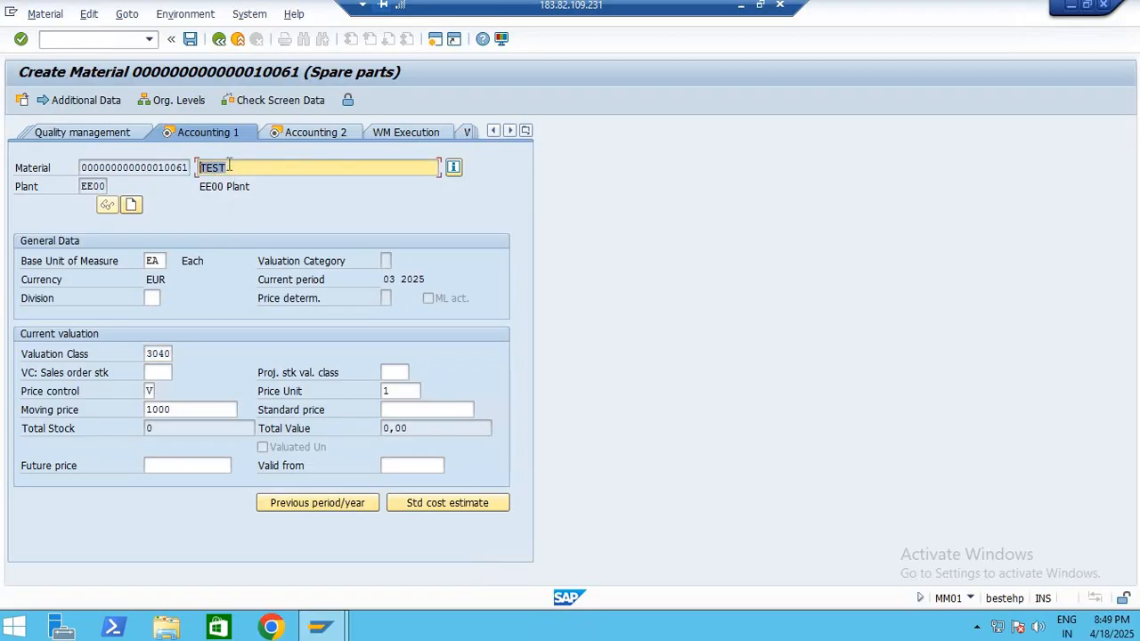
left_click_drag(152, 355, 240, 355)
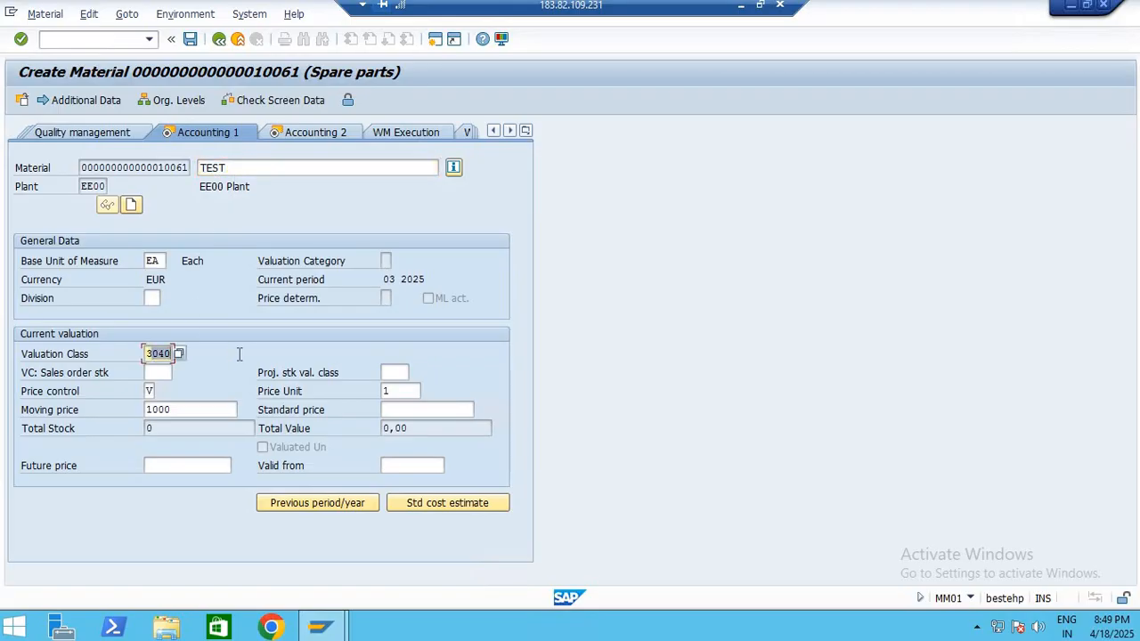
left_click(741, 5)
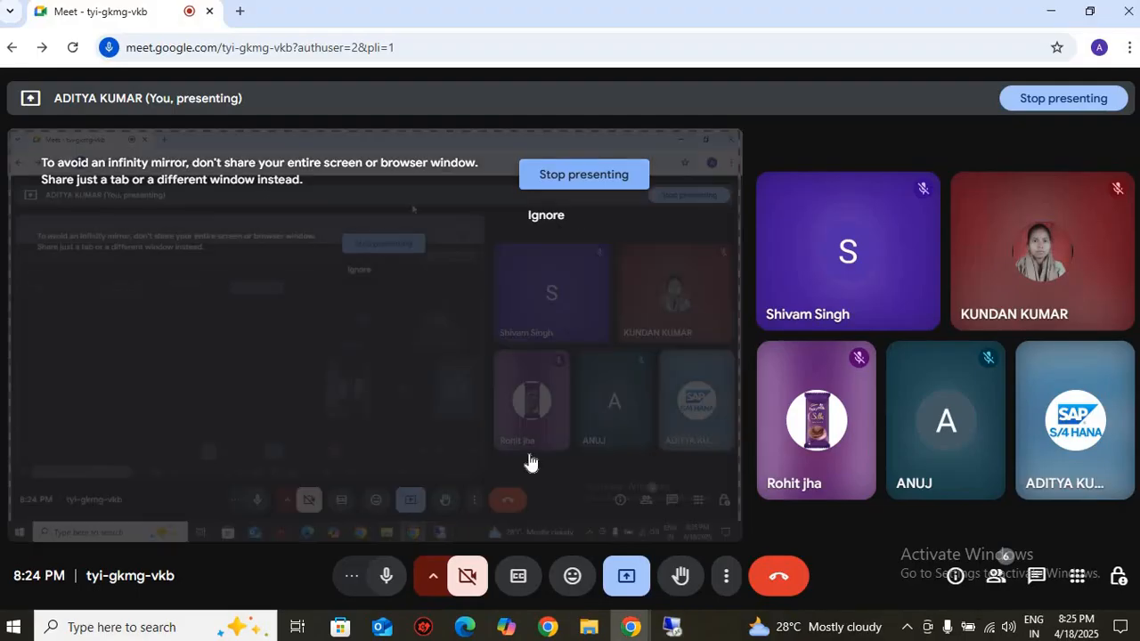
left_click(465, 627)
scroll(419, 315, "up", 15)
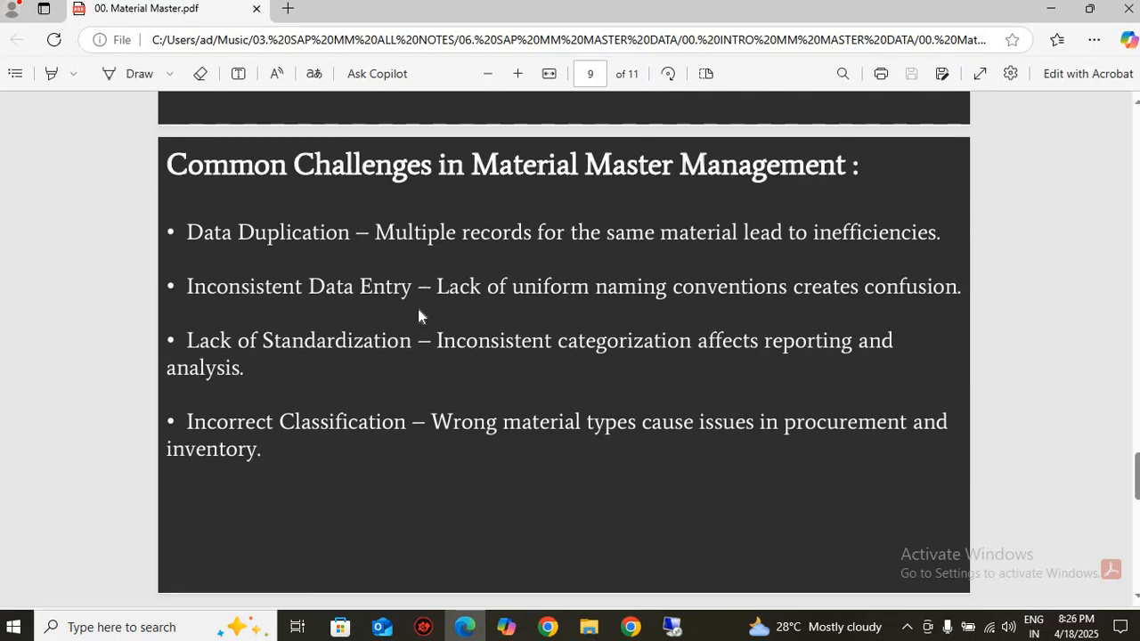
scroll(419, 312, "up", 5)
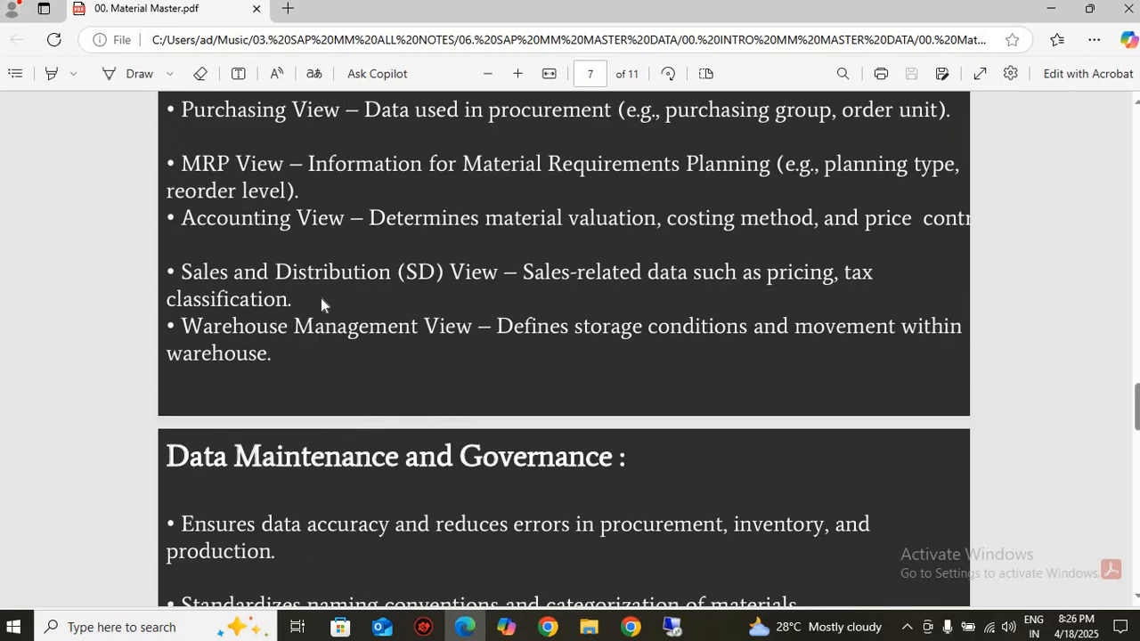
scroll(239, 408, "up", 5)
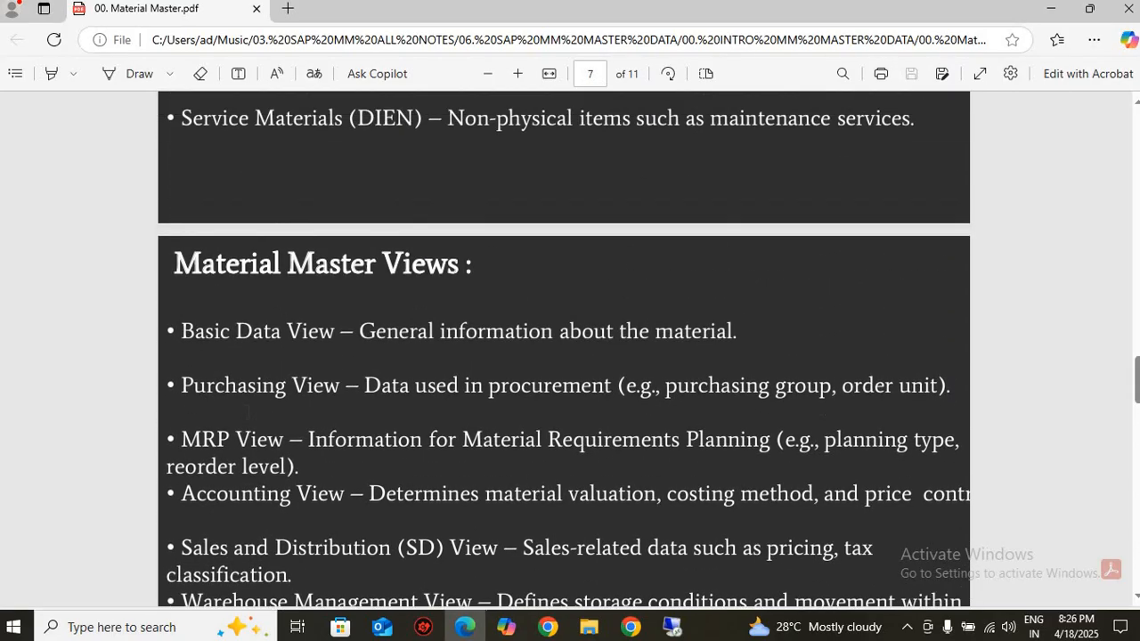
scroll(340, 327, "up", 6)
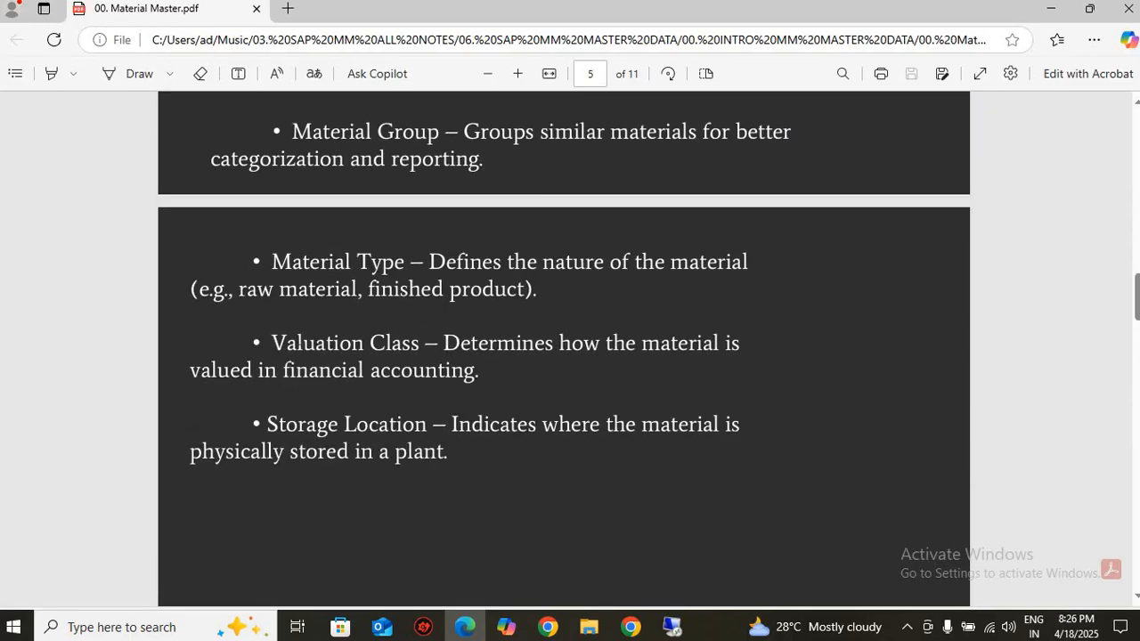
Select the Valuation Class term, its definition and the words "financial accounting" in turn to read them, and clear the selection
left_click_drag(272, 344, 402, 344)
left_click(514, 346)
left_click_drag(443, 344, 480, 370)
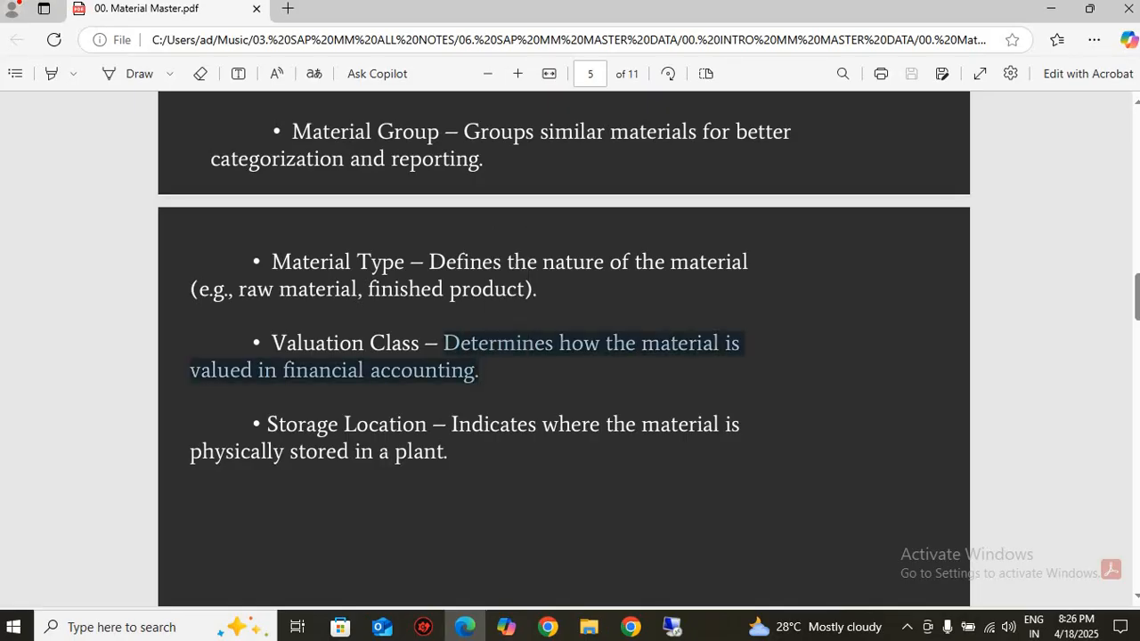
left_click(397, 399)
left_click_drag(475, 372, 280, 371)
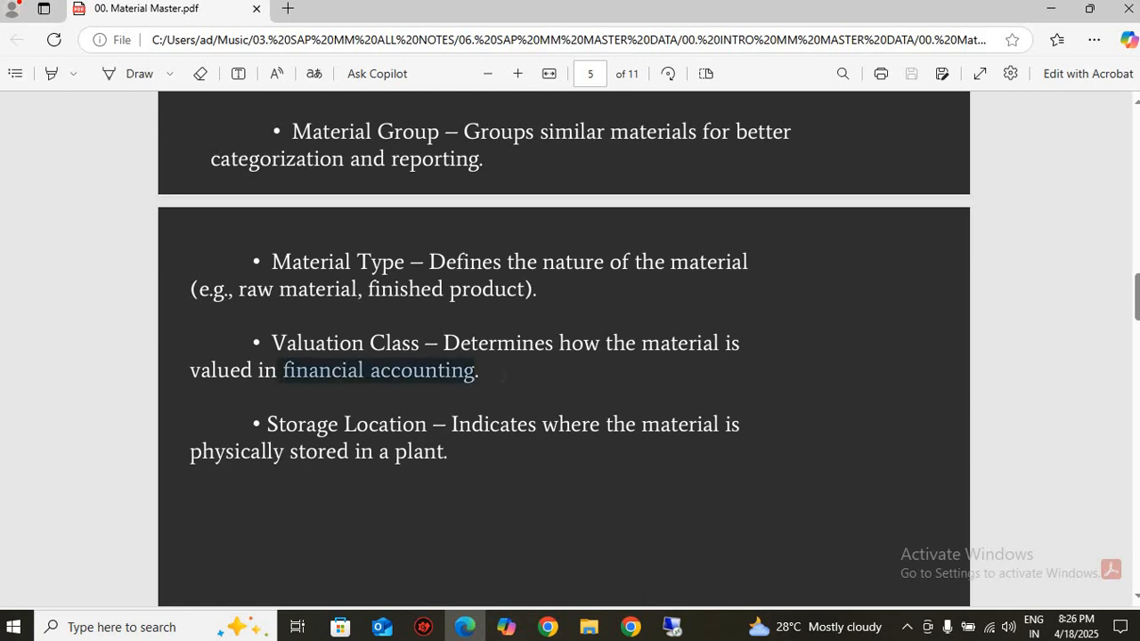
left_click(392, 408)
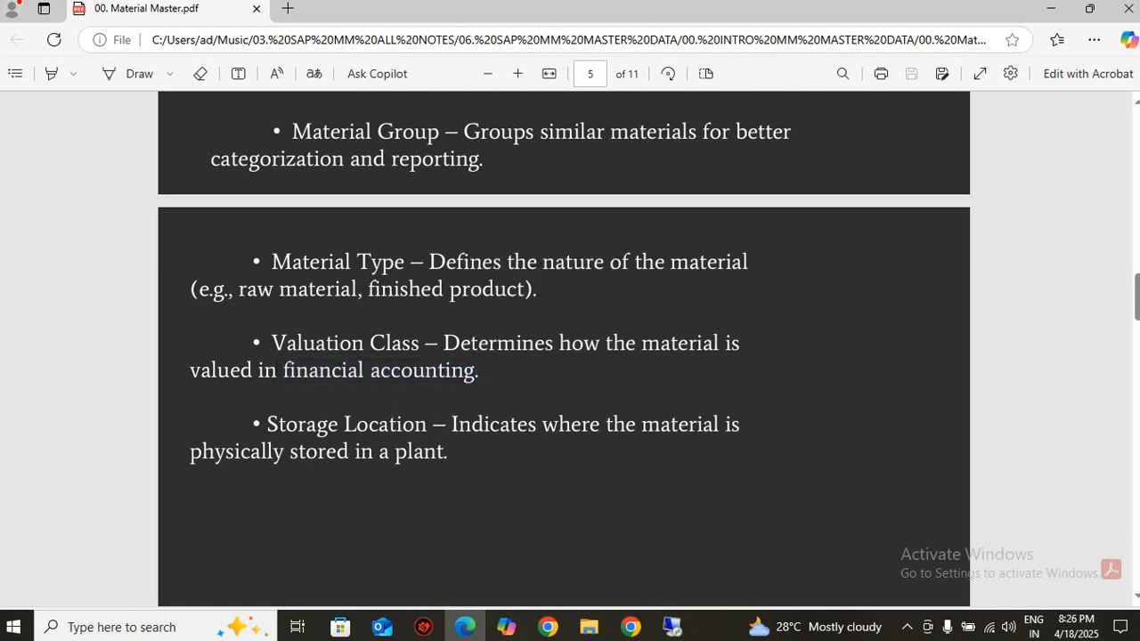
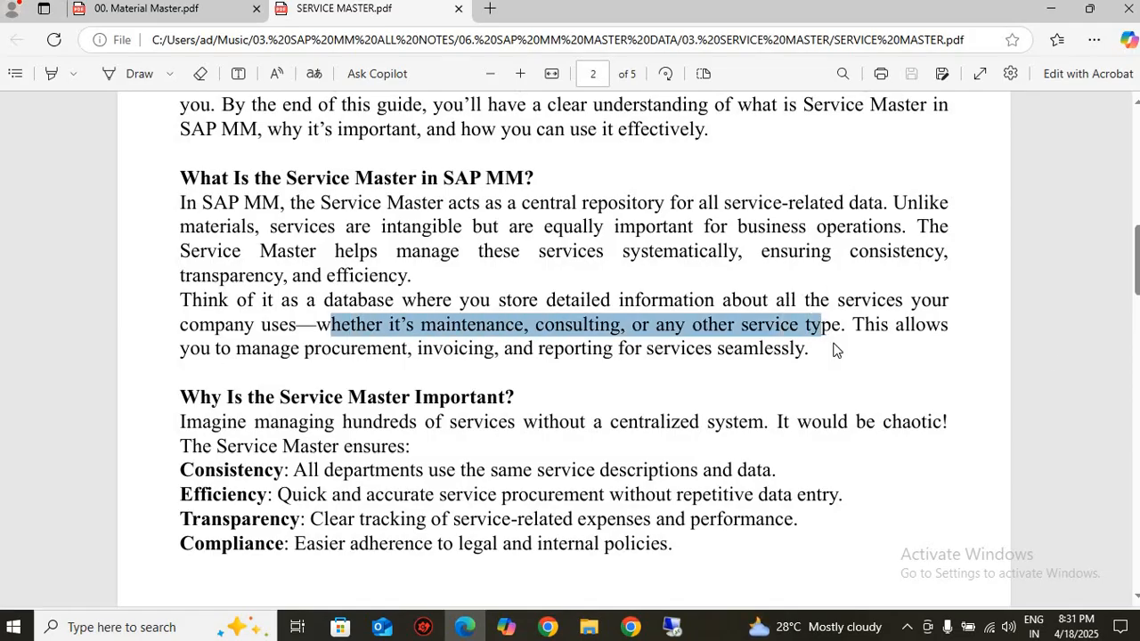
Read what the Service Master is and why it is important in the SERVICE MASTER notes, up to the Key Features section
left_click(380, 379)
left_click_drag(324, 352, 445, 349)
left_click(515, 344)
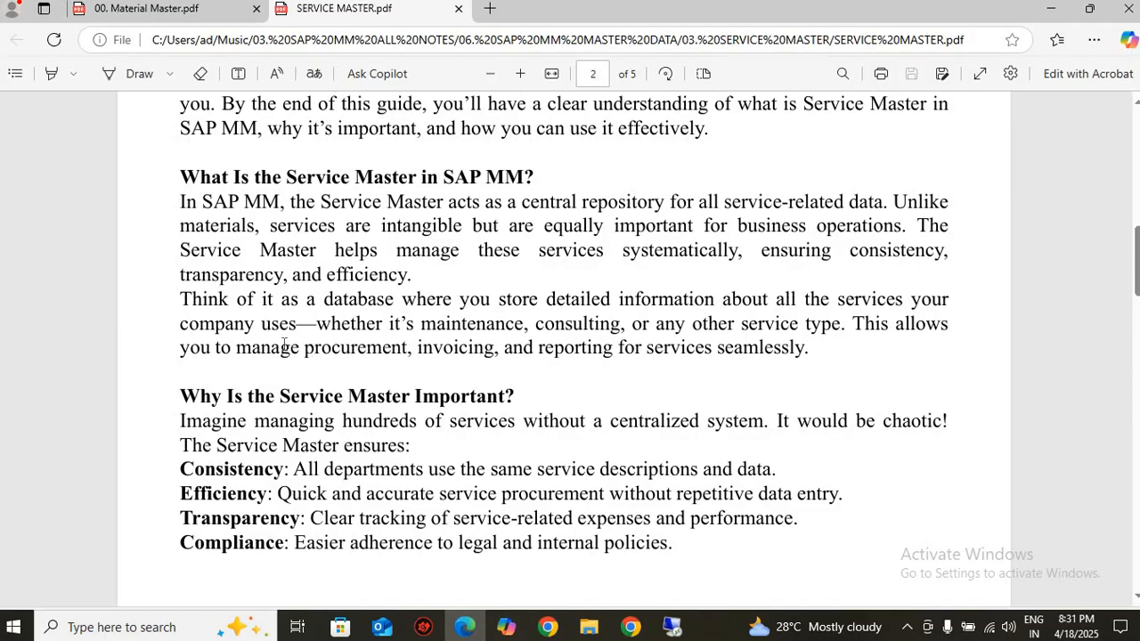
scroll(283, 349, "down", 5)
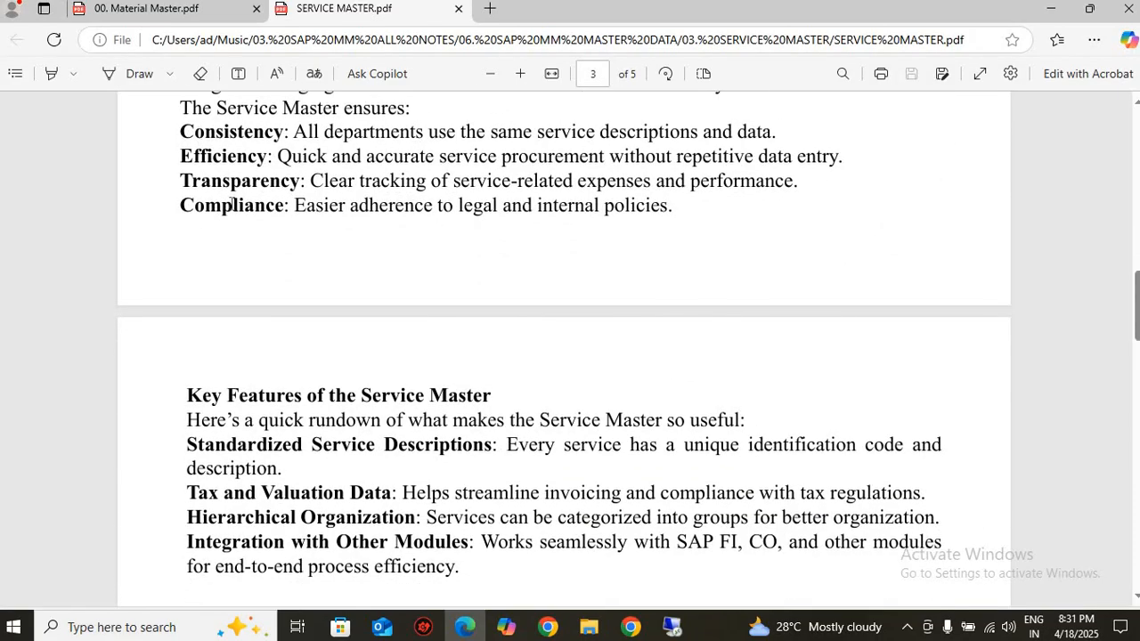
scroll(233, 207, "down", 3)
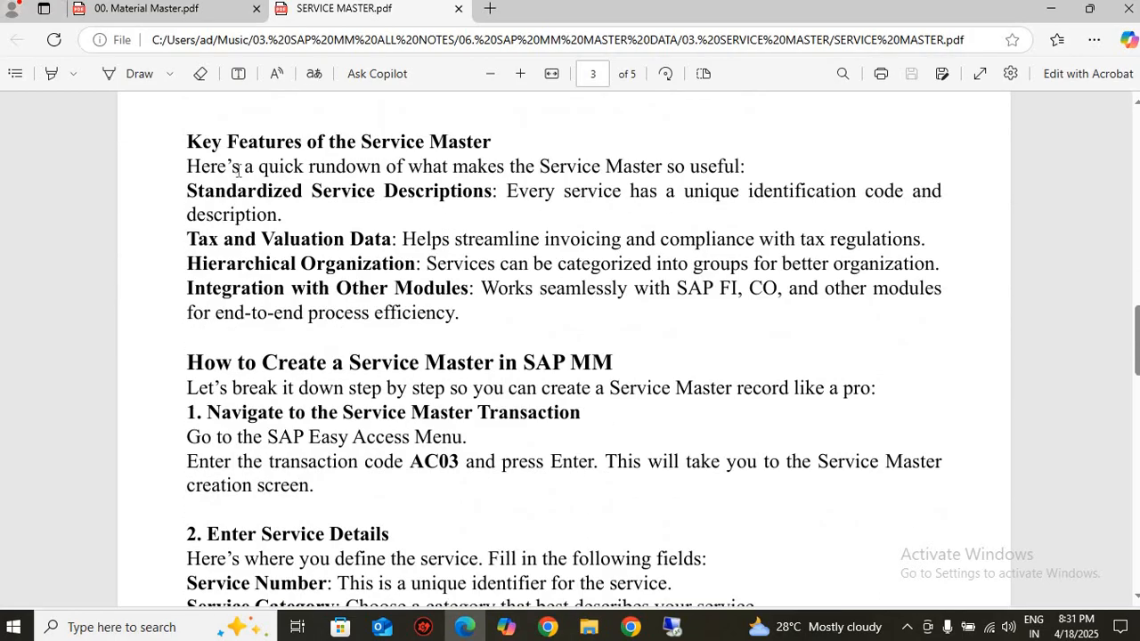
Read the Key Features of the Service Master, highlighting Tax and Valuation Data, Hierarchical Organization and finally the whole list
scroll(240, 191, "down", 3)
scroll(241, 190, "up", 2)
left_click_drag(187, 238, 392, 241)
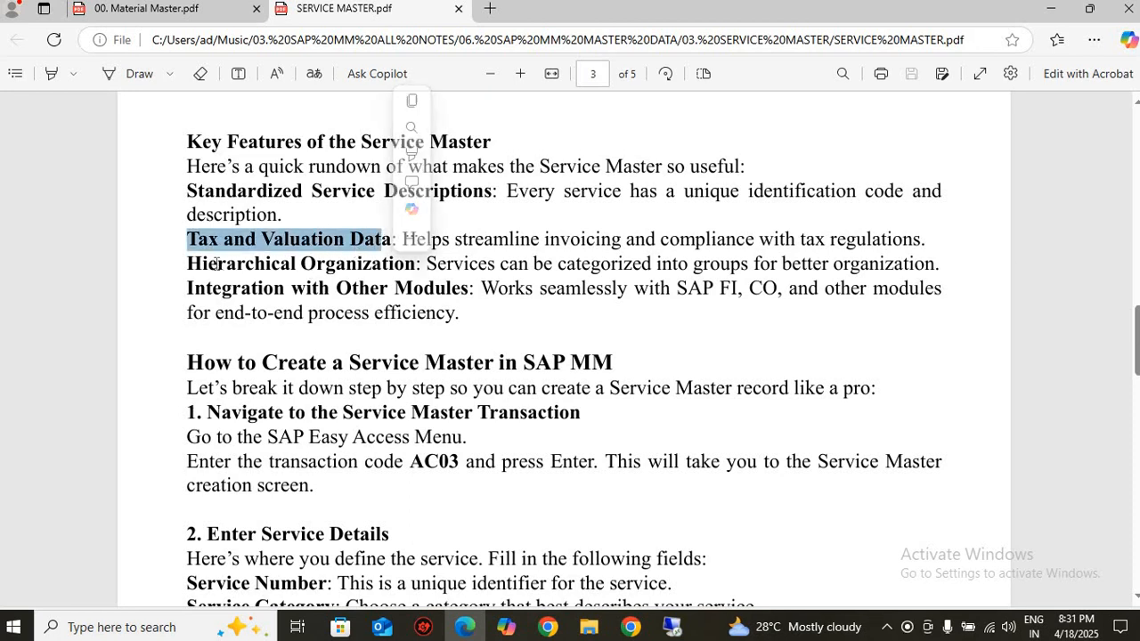
left_click_drag(187, 263, 415, 264)
left_click(462, 300)
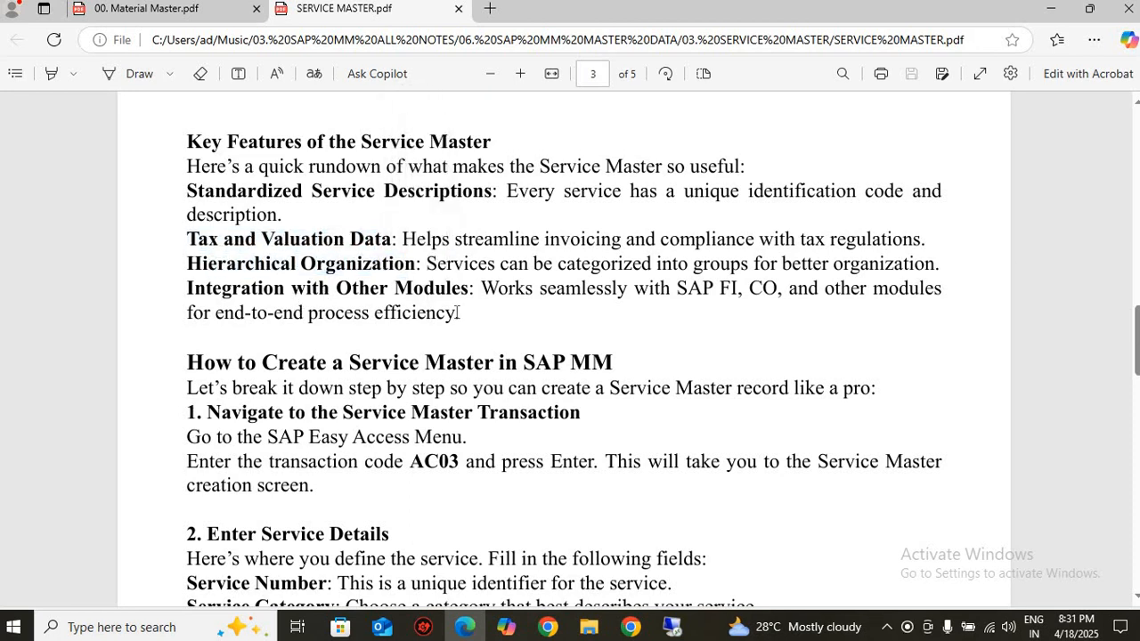
left_click_drag(459, 313, 186, 179)
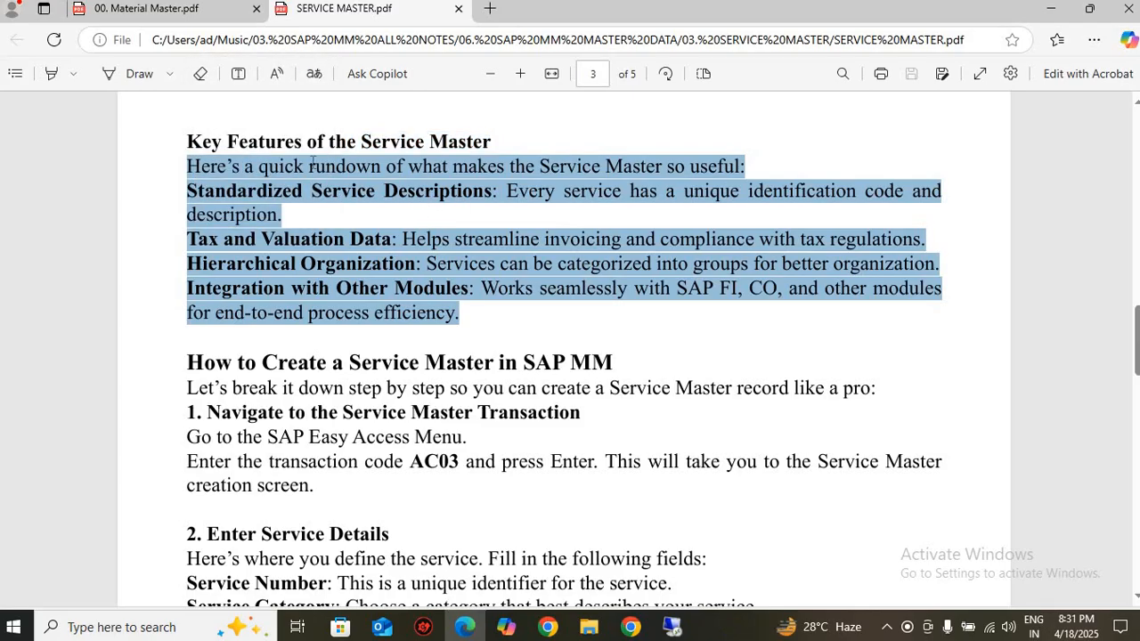
Read how to create a Service Master, highlighting transaction code AC03 and the service number, category, description and unit of measurement fields
scroll(440, 224, "down", 3)
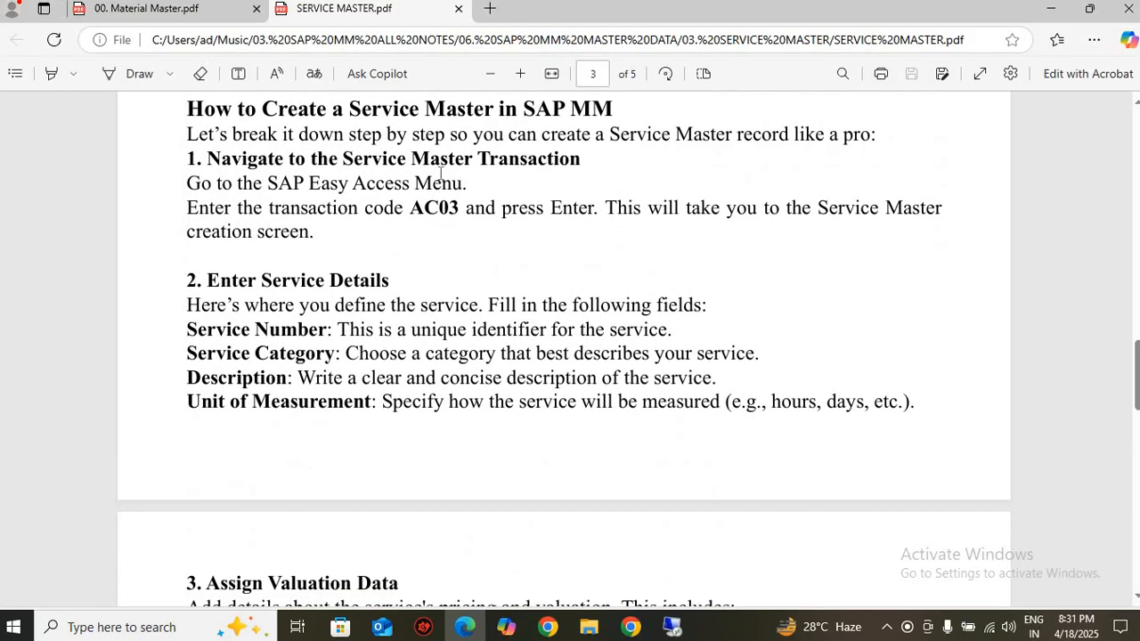
left_click_drag(405, 207, 464, 208)
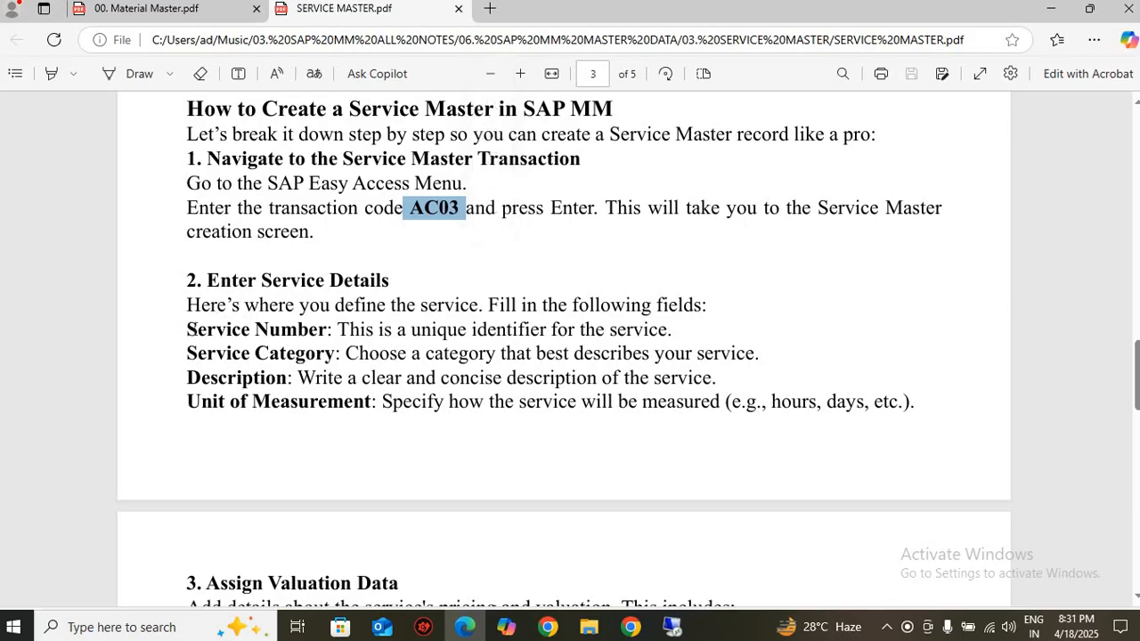
left_click_drag(187, 329, 914, 405)
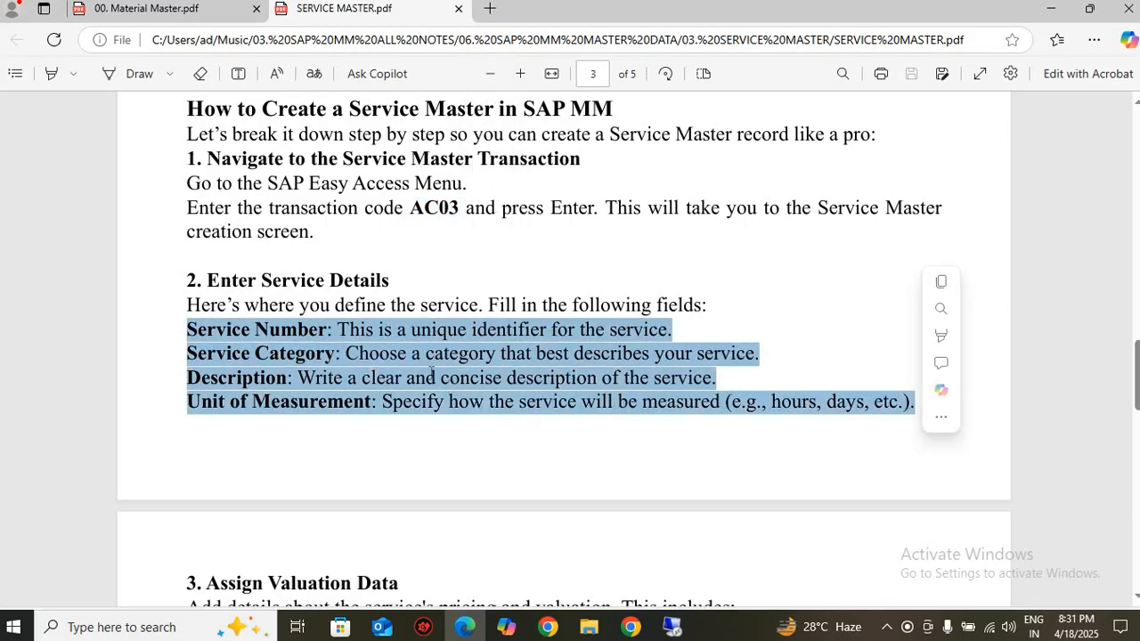
left_click(372, 354)
left_click_drag(309, 332, 613, 336)
left_click_drag(240, 354, 649, 358)
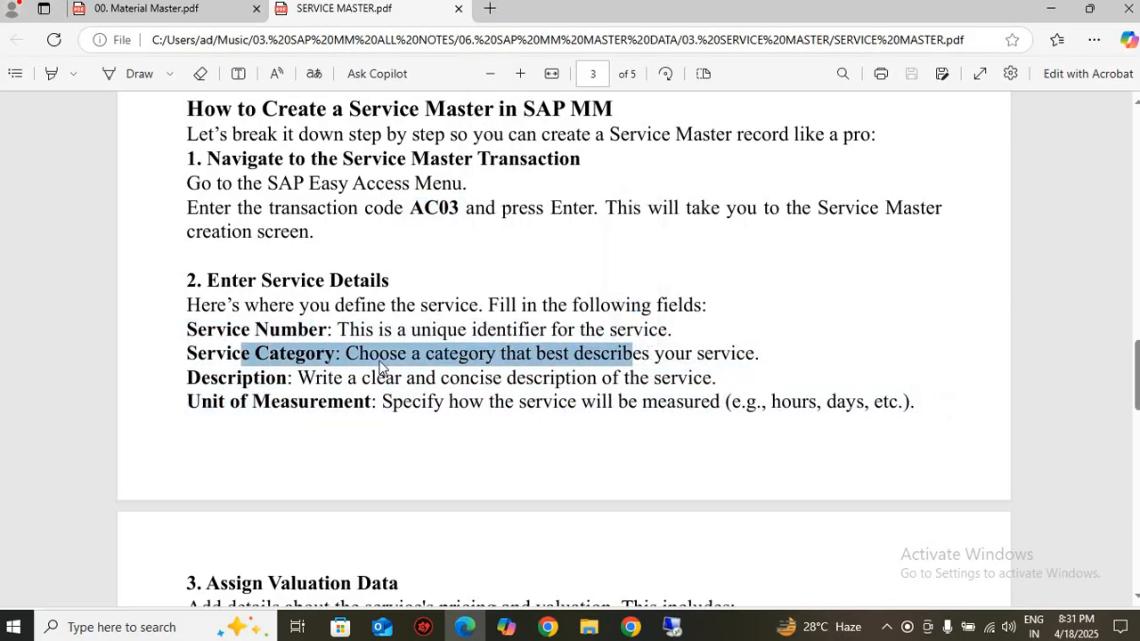
left_click_drag(287, 375, 755, 364)
left_click_drag(359, 401, 806, 403)
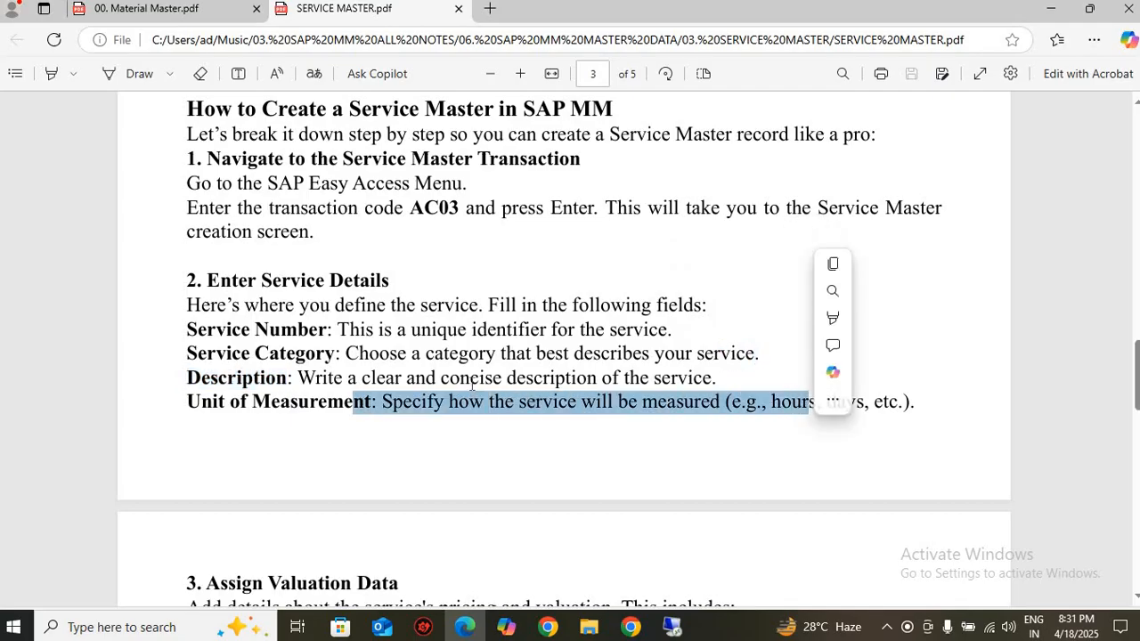
Examine the Assign Valuation Data section on price and currency, highlighting its heading and clearing the selection
scroll(282, 260, "down", 5)
left_click_drag(269, 248, 450, 295)
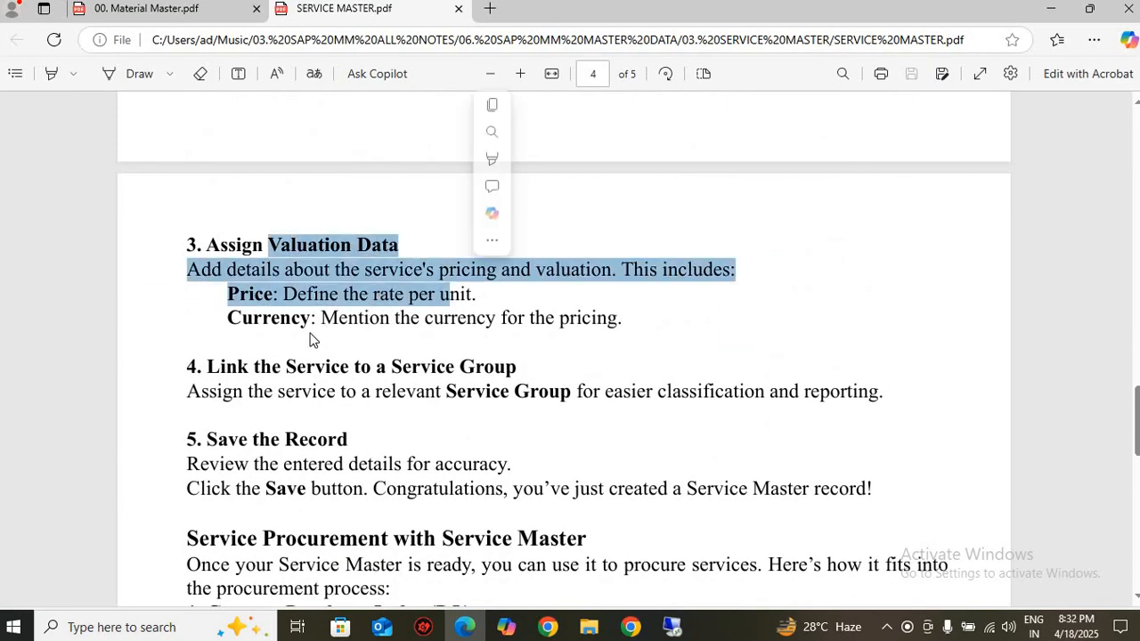
scroll(252, 236, "down", 1)
left_click(280, 233)
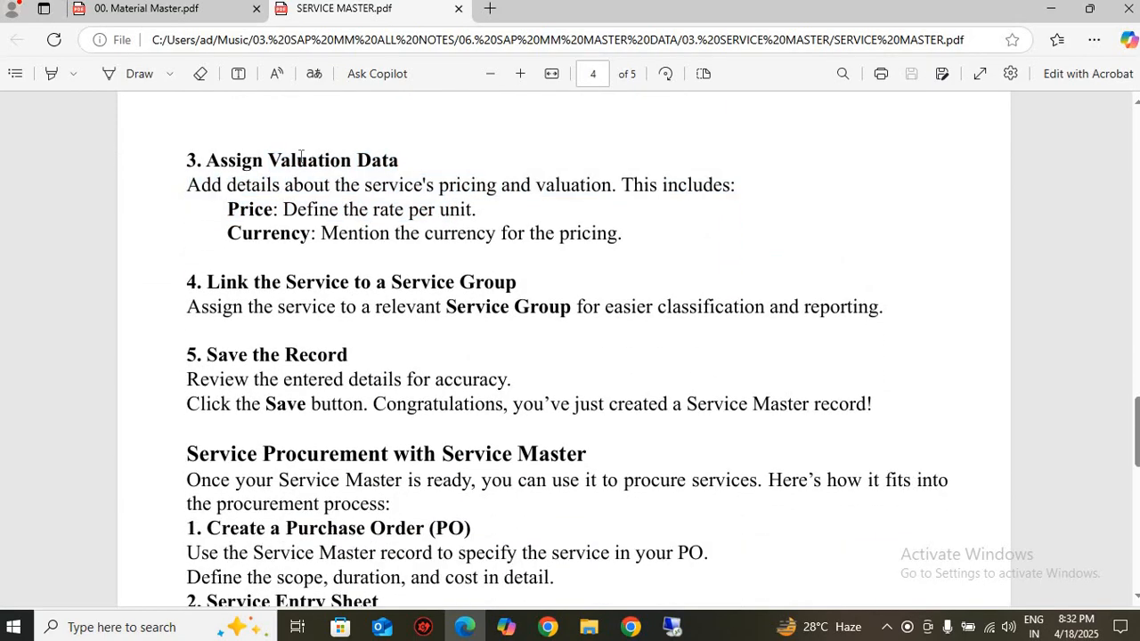
left_click_drag(271, 160, 362, 161)
left_click(314, 203)
scroll(287, 295, "down", 2)
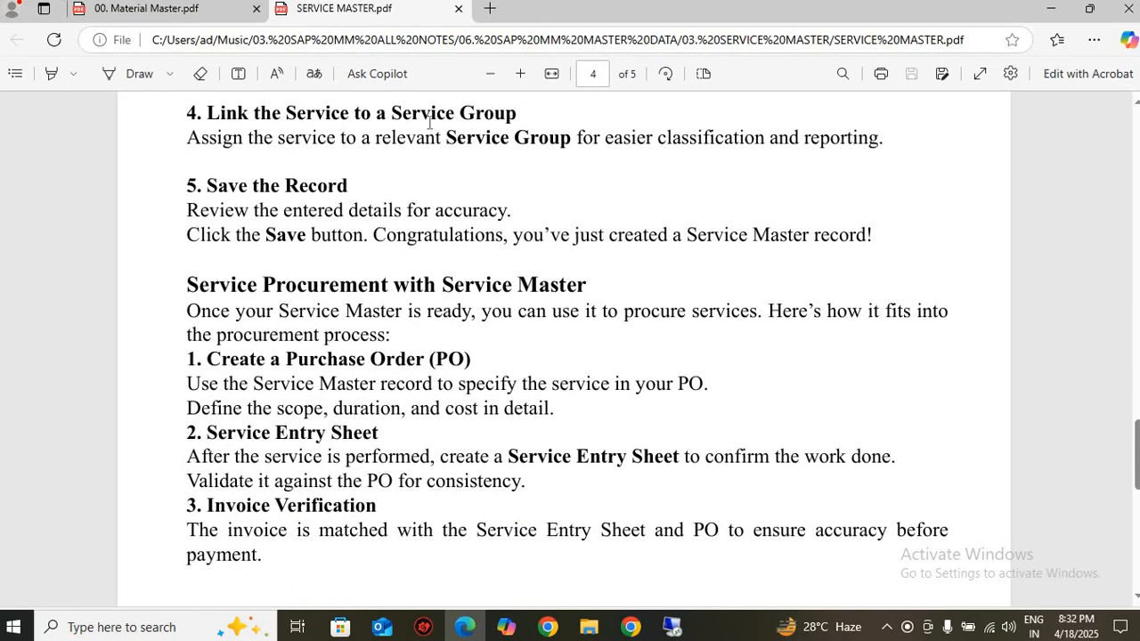
Read the notes on the service group, Service Procurement with Service Master and the Key Uses of AC03
left_click_drag(496, 115, 157, 140)
left_click(351, 191)
left_click_drag(187, 285, 541, 276)
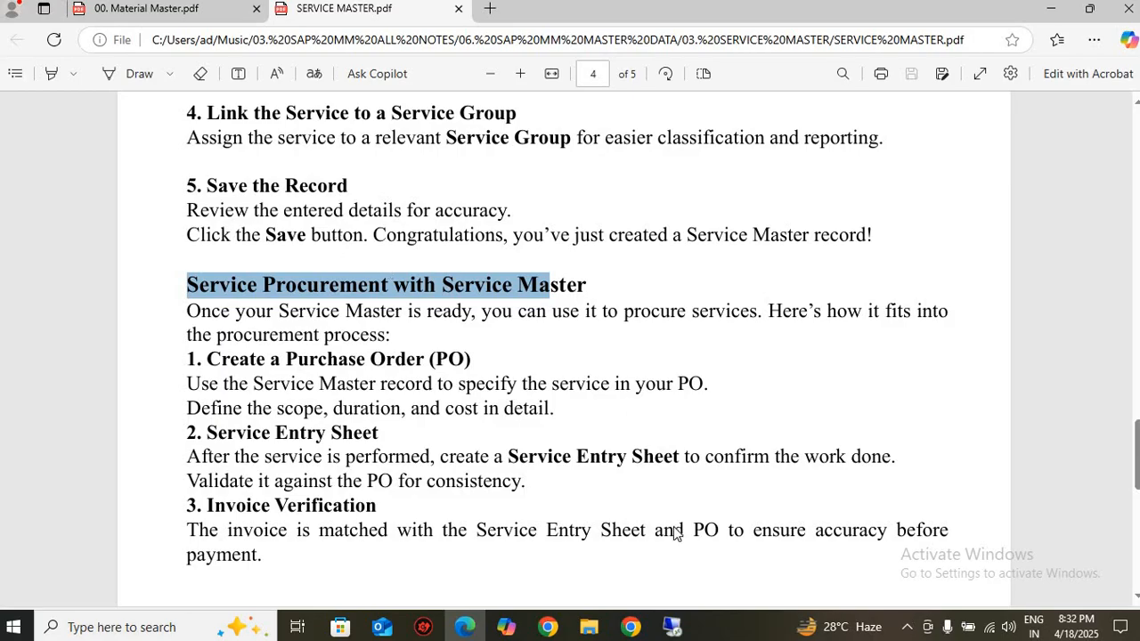
scroll(324, 334, "down", 10)
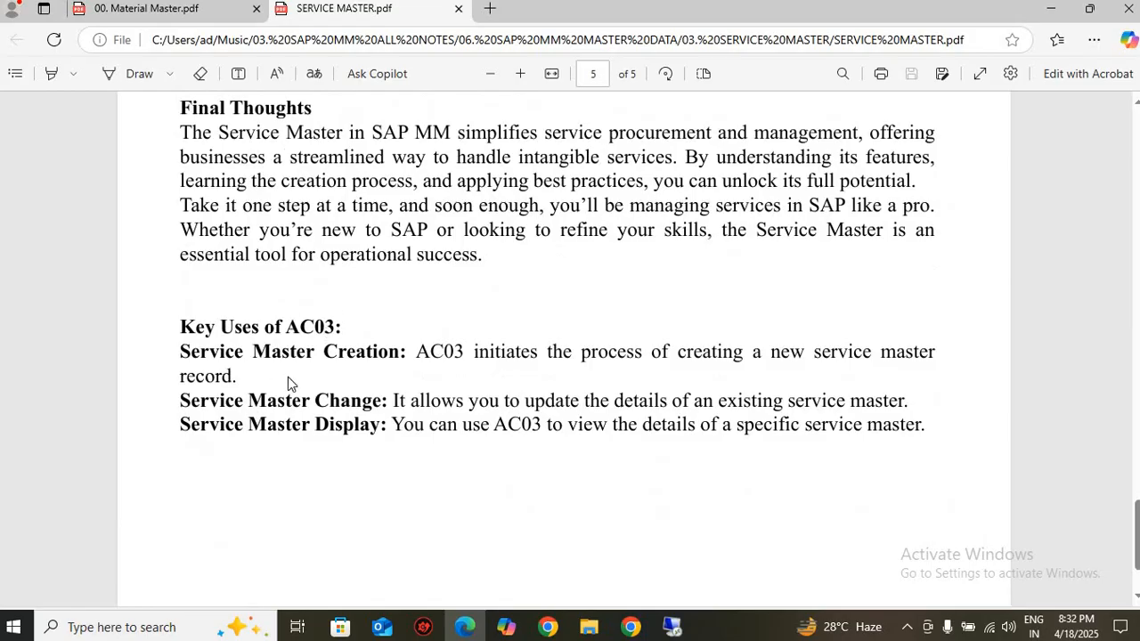
scroll(315, 342, "down", 1)
left_click_drag(181, 239, 824, 410)
Switch to SAP, leave the MARA entries and load table ASMD in the General Table Display
left_click(675, 628)
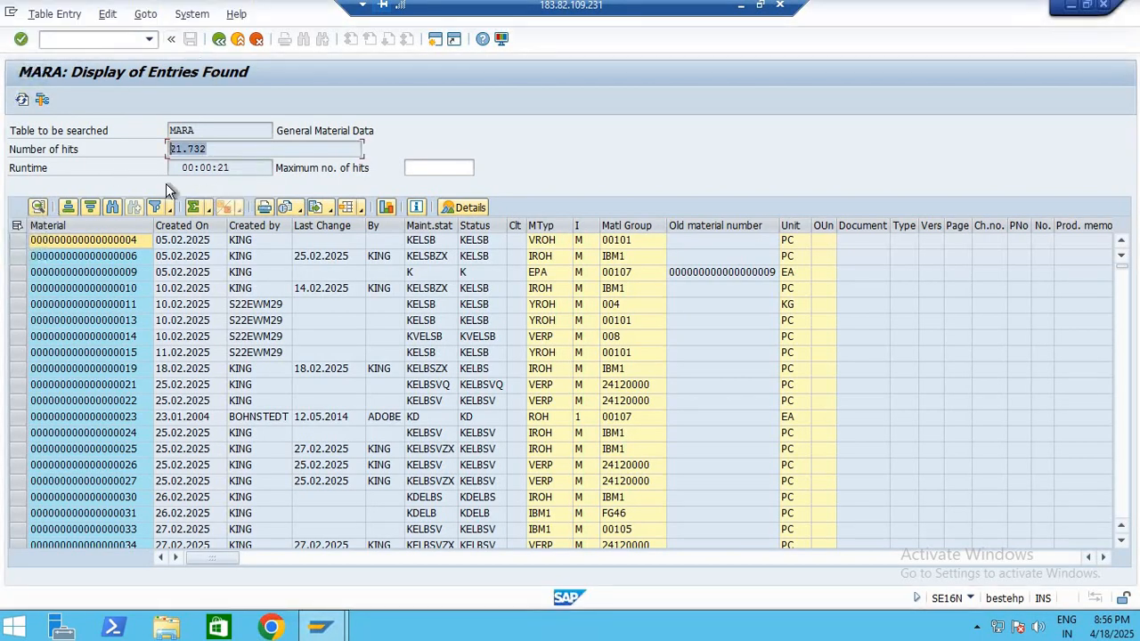
left_click(194, 130)
left_click(219, 40)
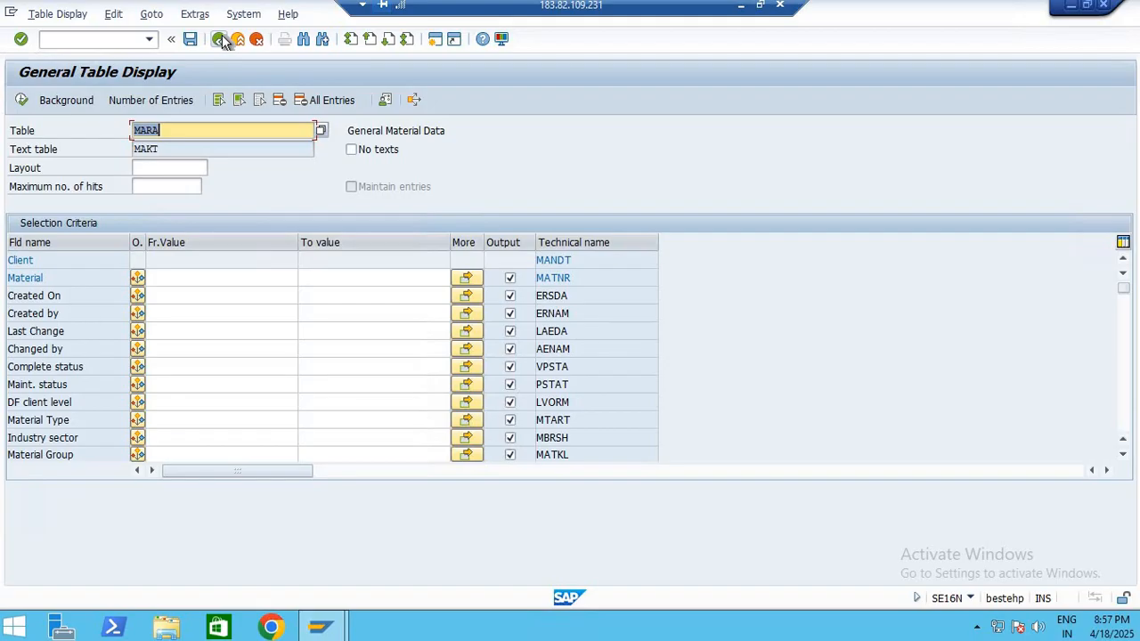
type("ASMD")
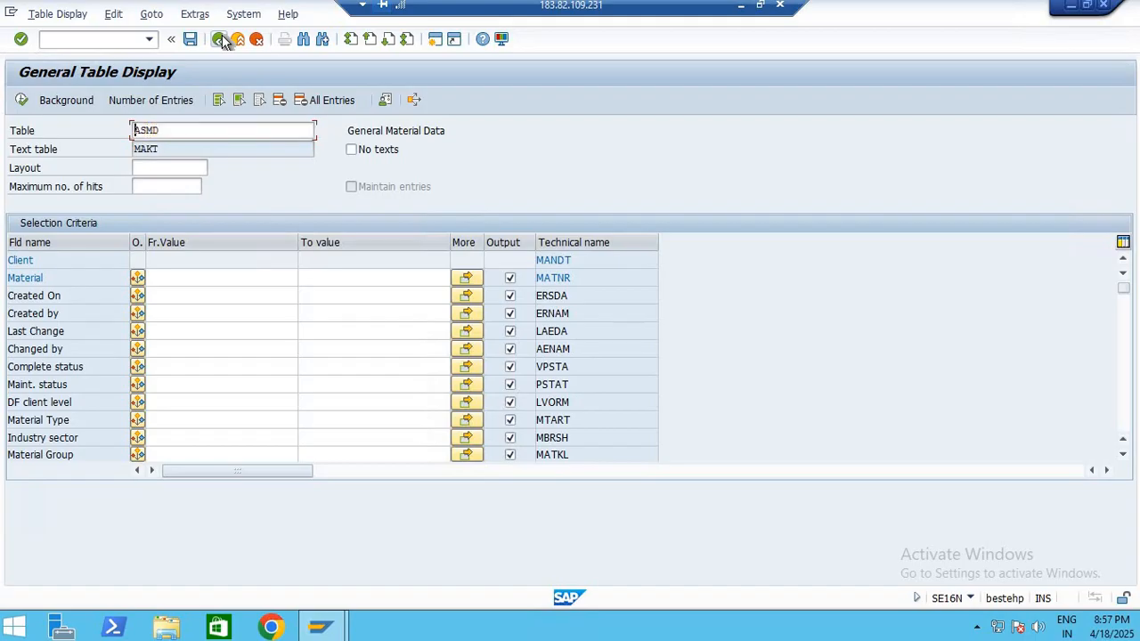
key("Return")
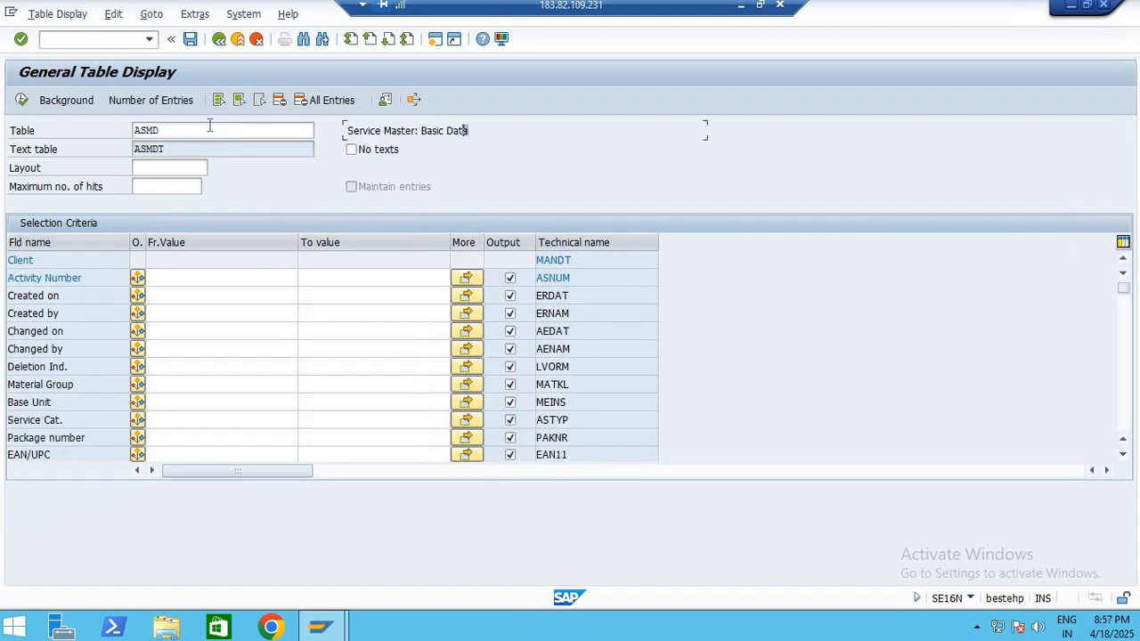
Check the number of entries in table ASMD without selection criteria and display its service master records
left_click(176, 280)
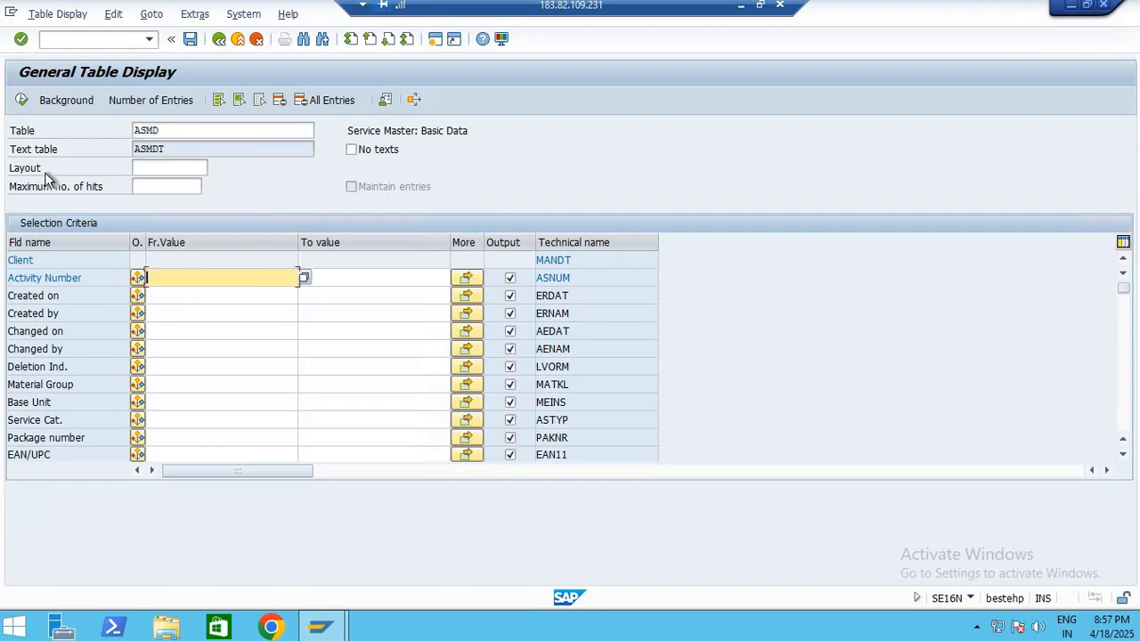
left_click(158, 101)
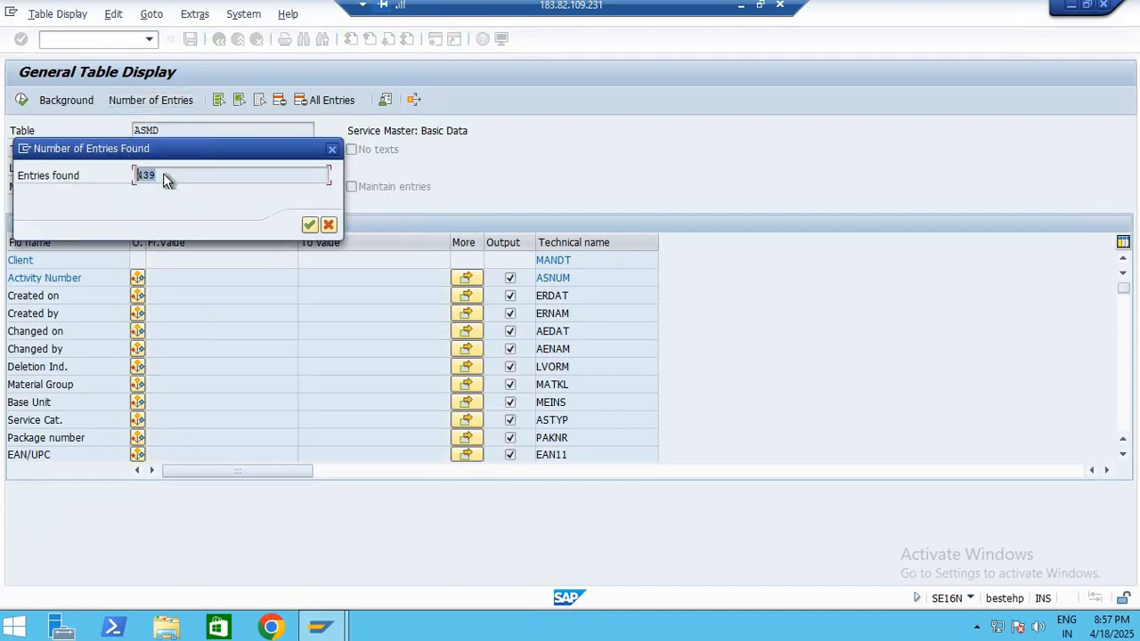
left_click(310, 226)
left_click(22, 101)
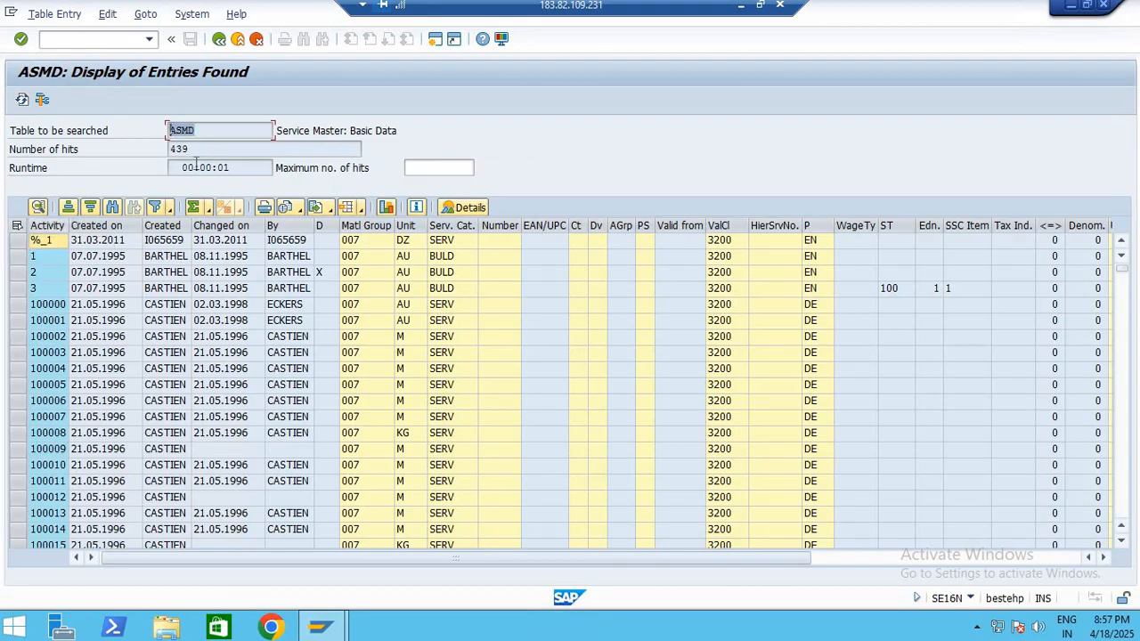
key("Tab")
Leave the table display for SAP Easy Access and start the service master transaction AC01
left_click(213, 43)
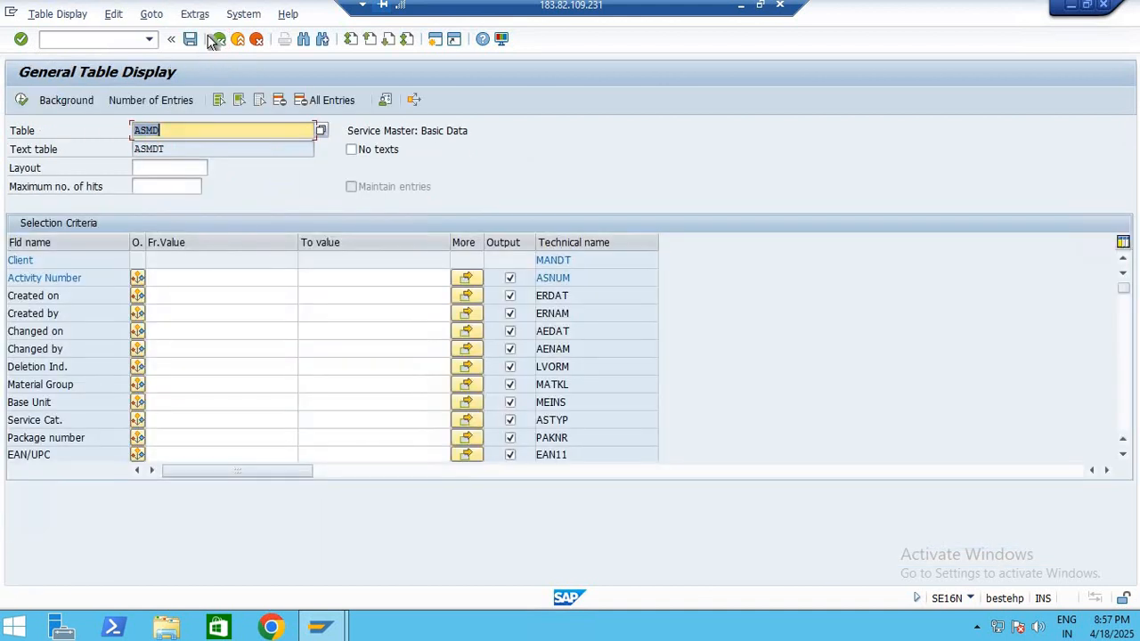
left_click(212, 44)
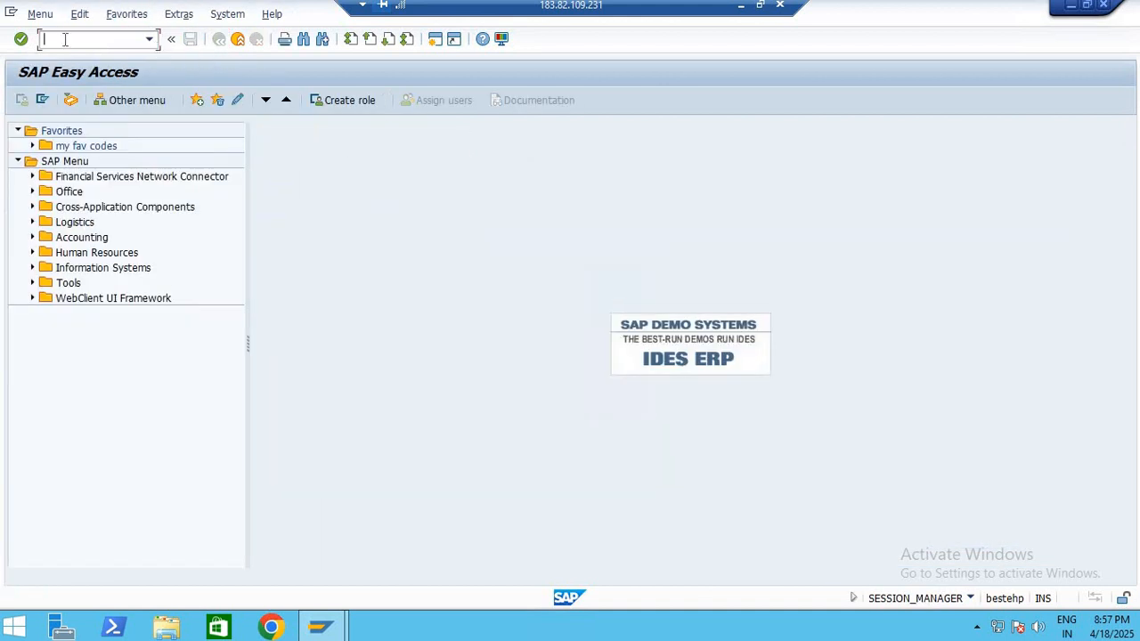
type("SQ01")
key("Return")
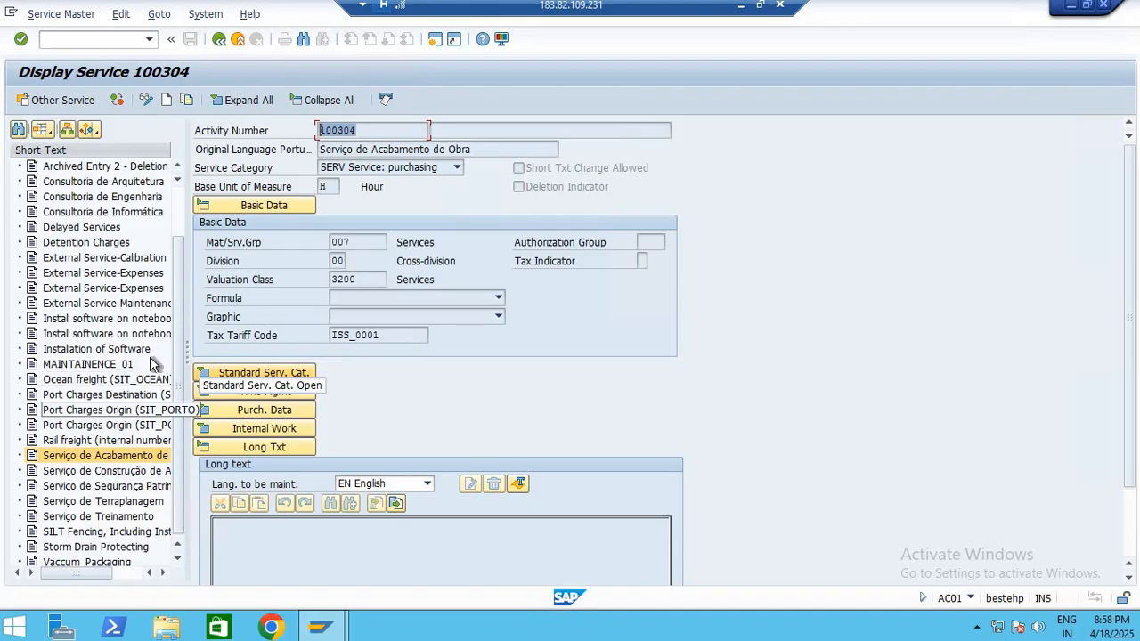
Widen the service list and look through its existing services, including Detention Charges, External Service-Expenses and External Service-Maintenance
left_click_drag(186, 361, 316, 359)
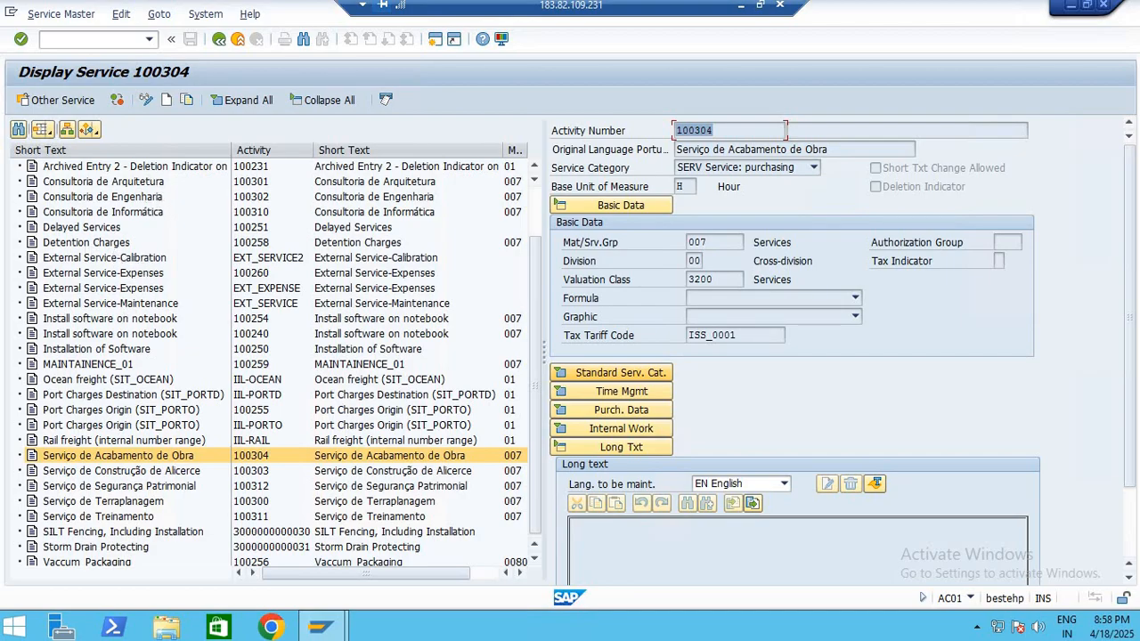
left_click(135, 258)
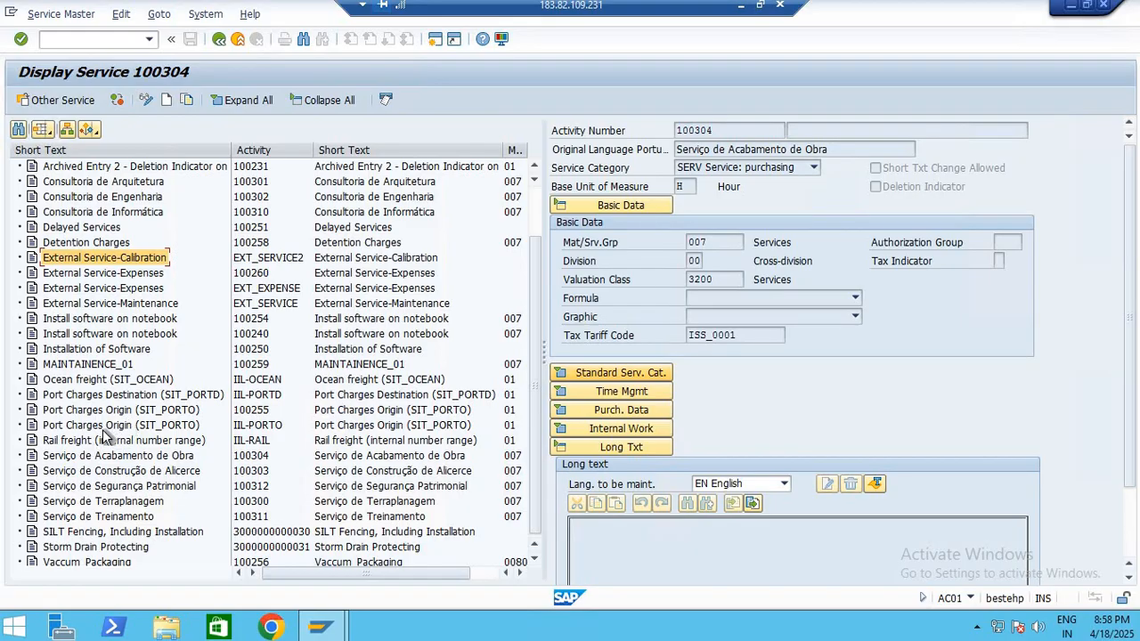
scroll(102, 429, "down", 1)
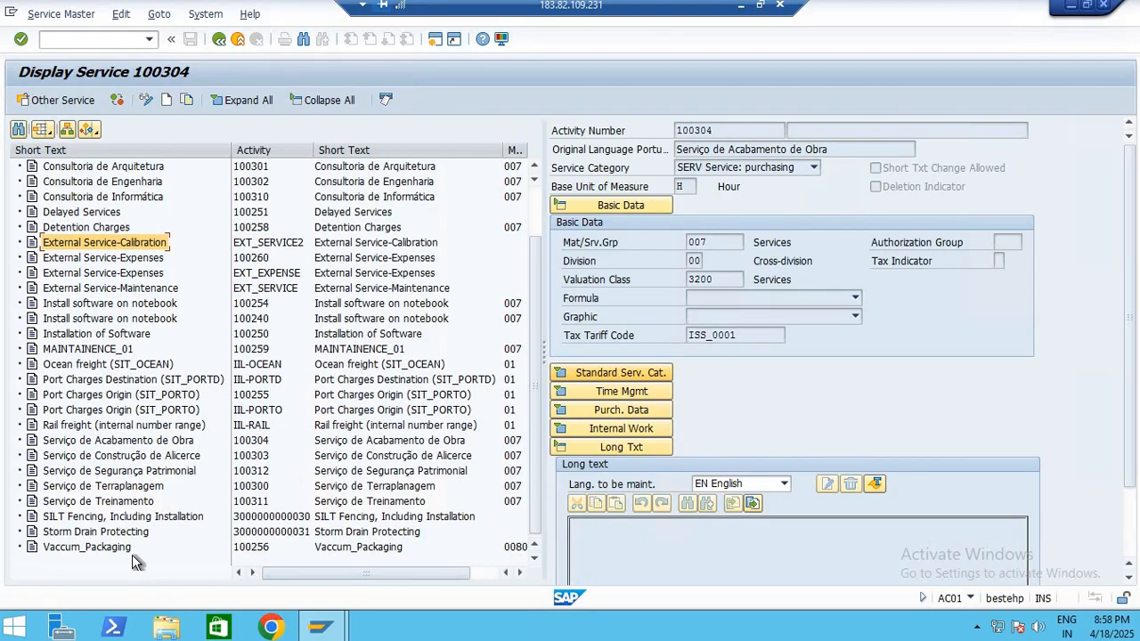
scroll(181, 223, "up", 2)
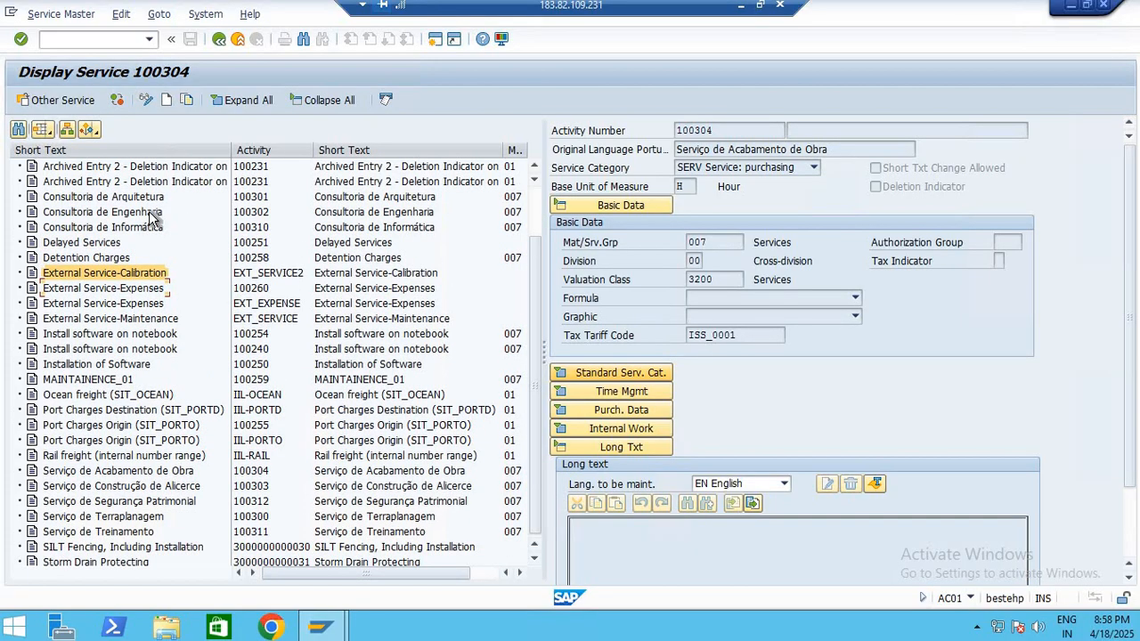
scroll(116, 155, "up", 3)
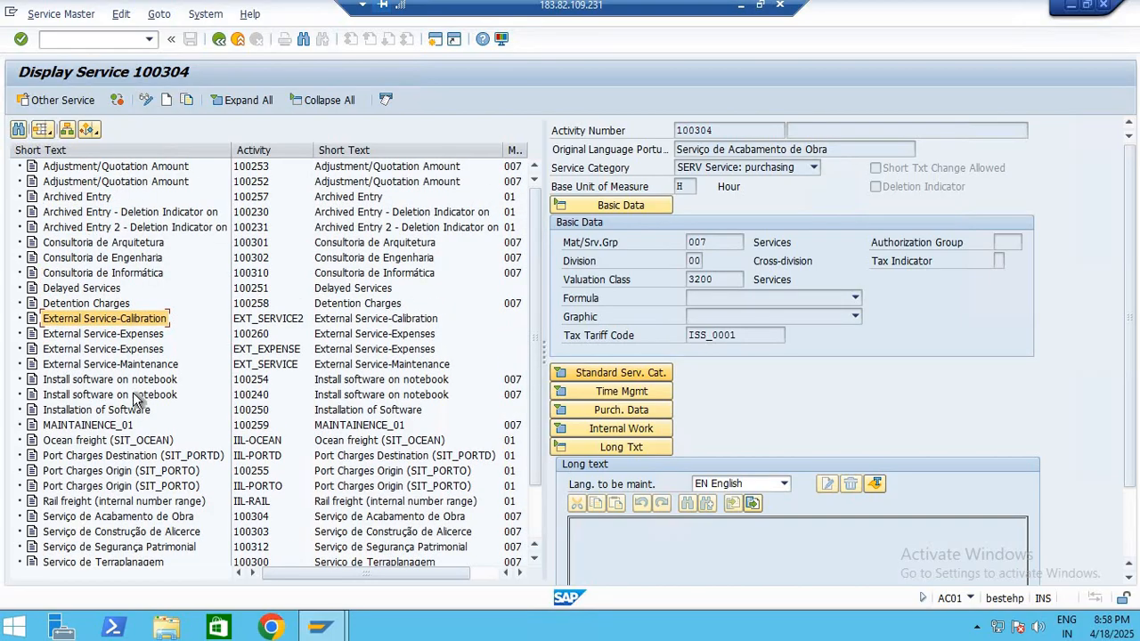
left_click(86, 290)
left_click(86, 304)
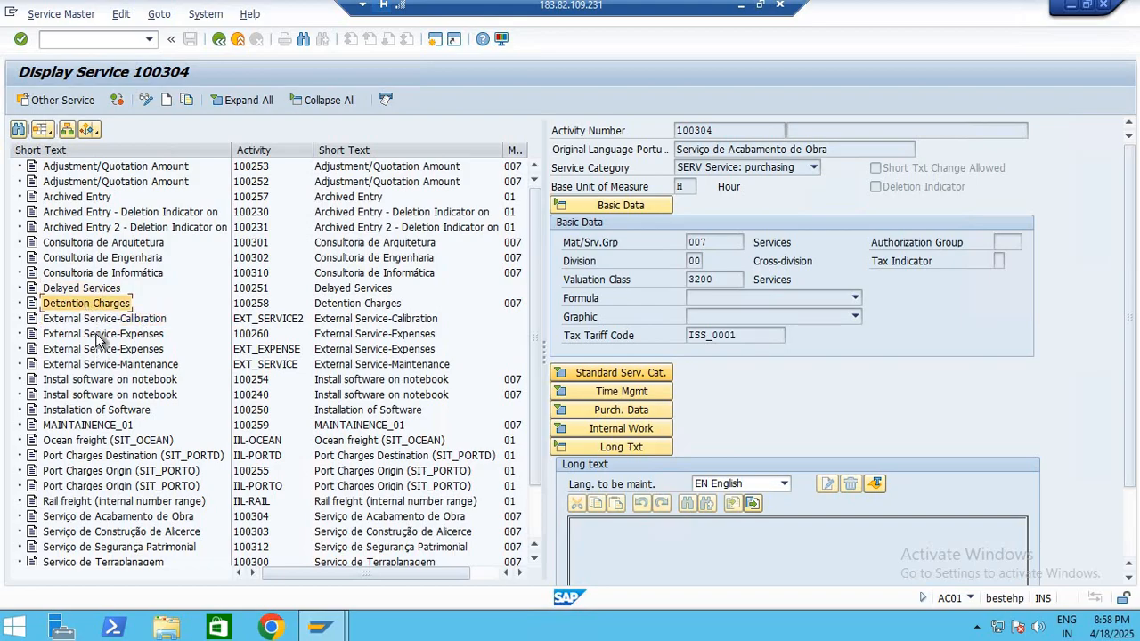
left_click(100, 335)
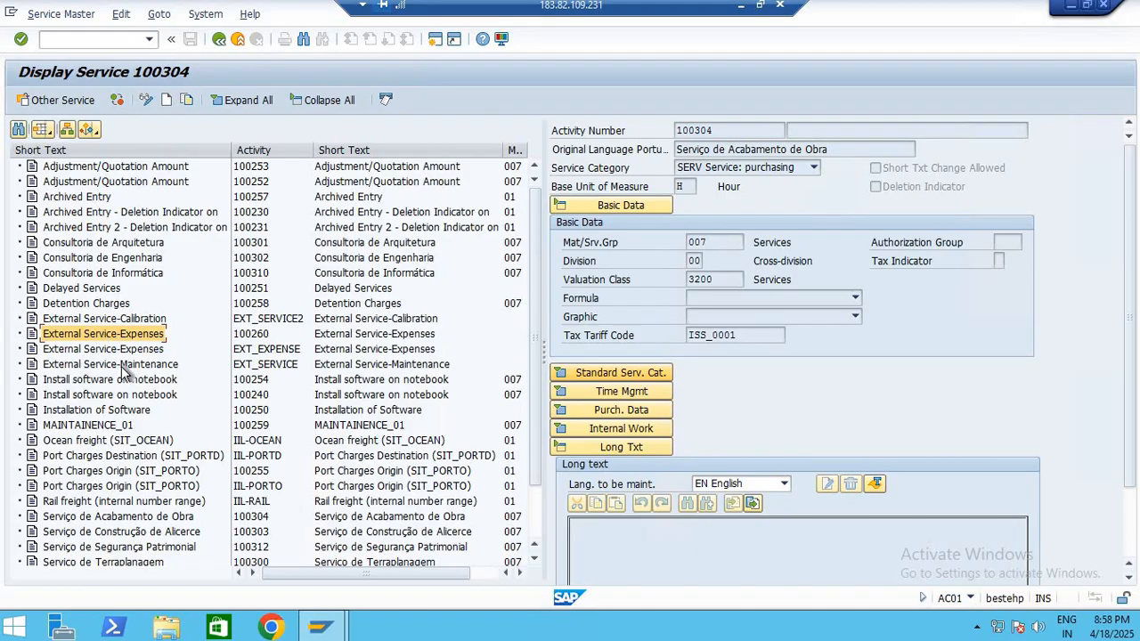
left_click(121, 366)
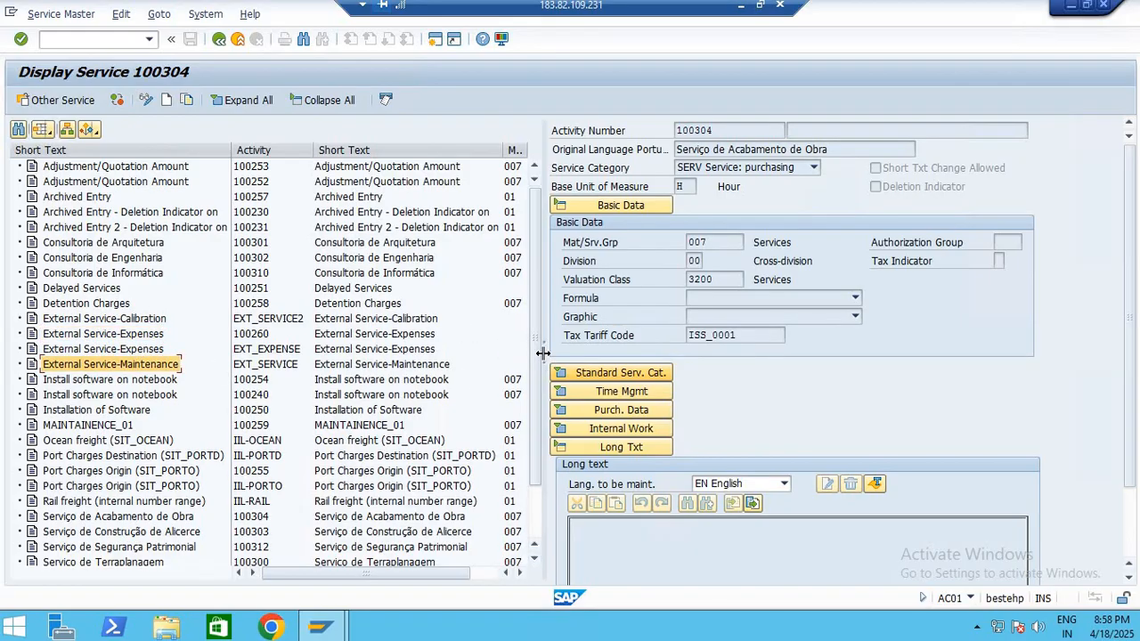
Start a new service master record and enter TESET-SERVICE MASTER as its short text, narrowing the service list for room
left_click(166, 100)
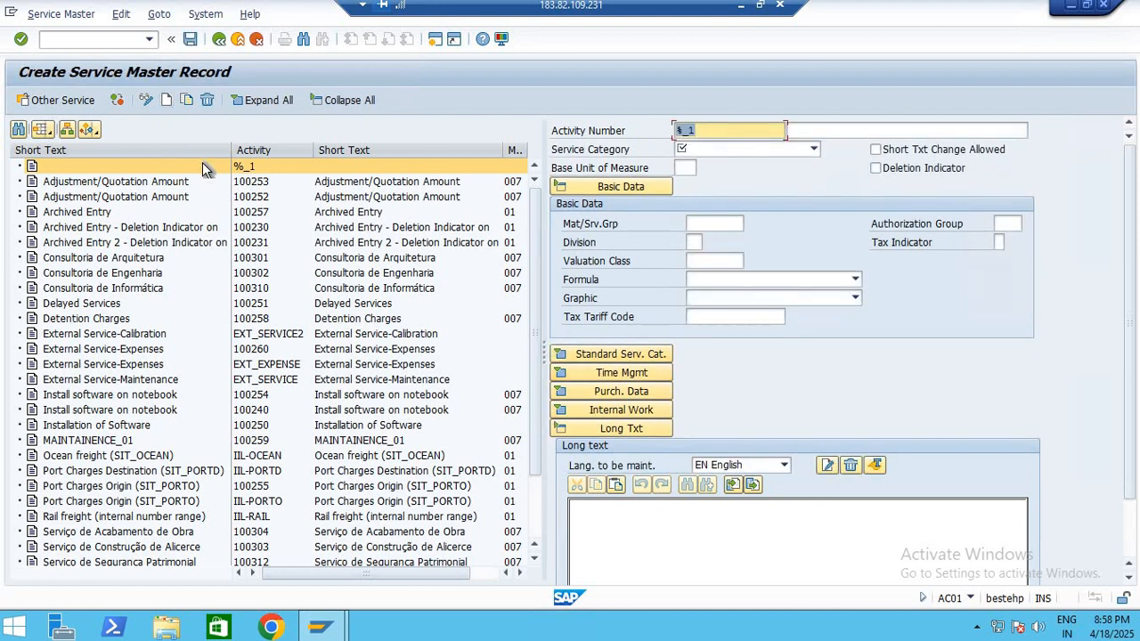
left_click_drag(544, 354, 222, 334)
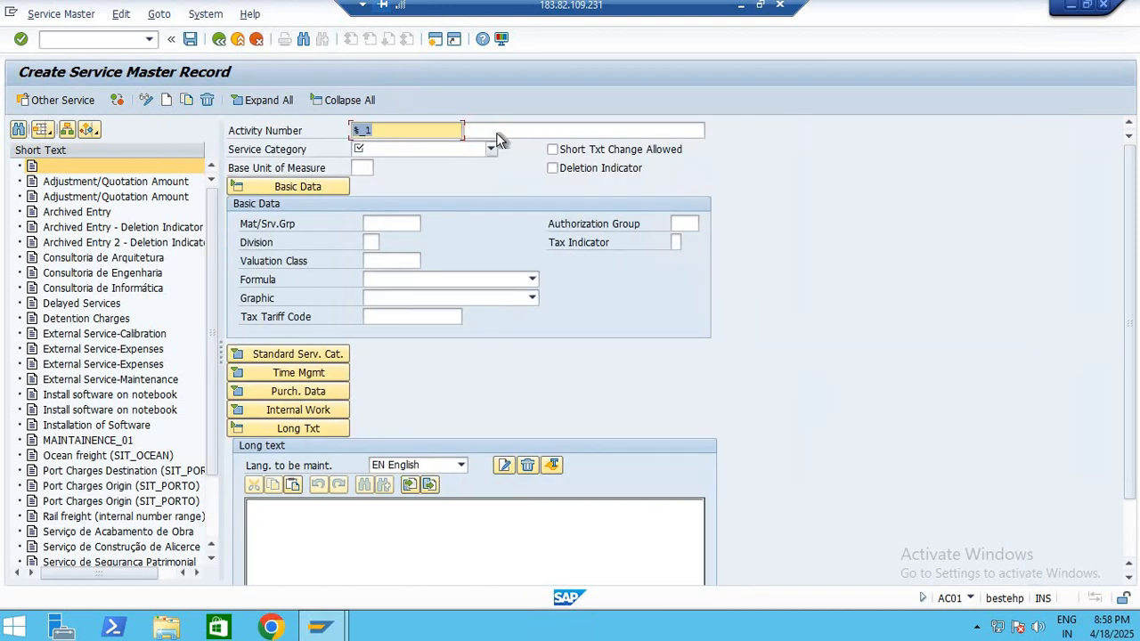
left_click(505, 129)
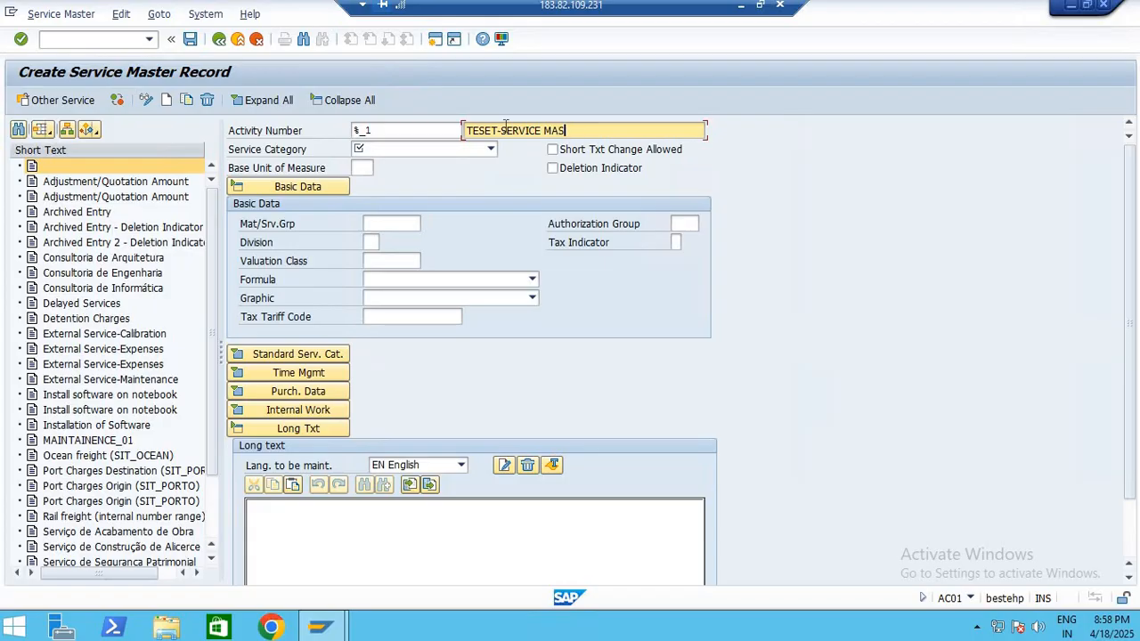
Set the service category to INST Plant maintenance and confirm the entry
left_click(472, 152)
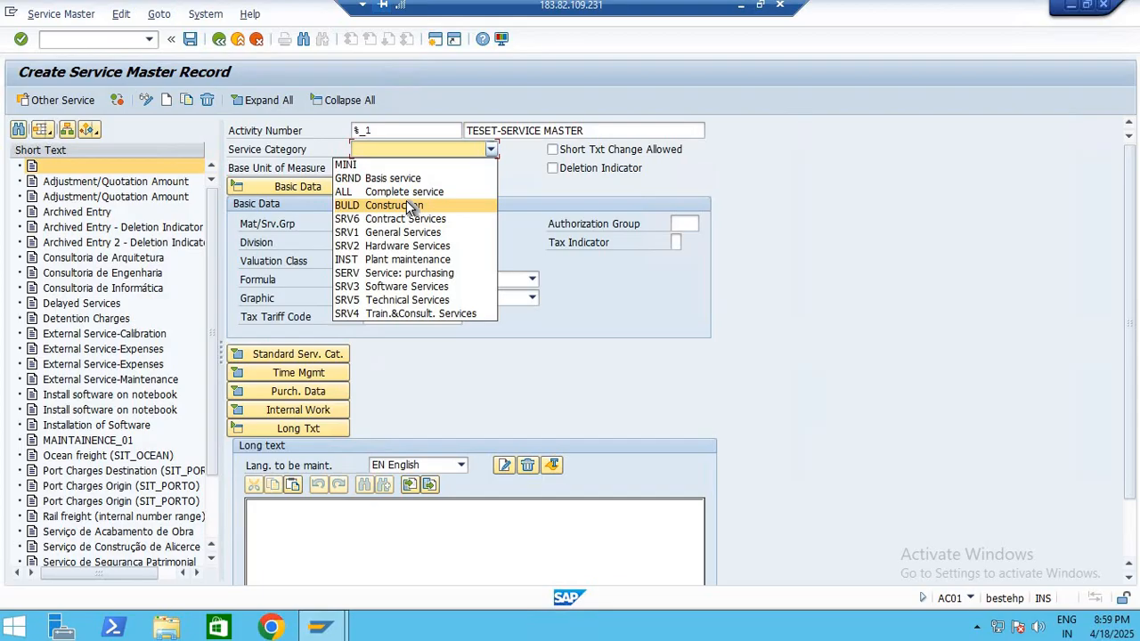
left_click(414, 259)
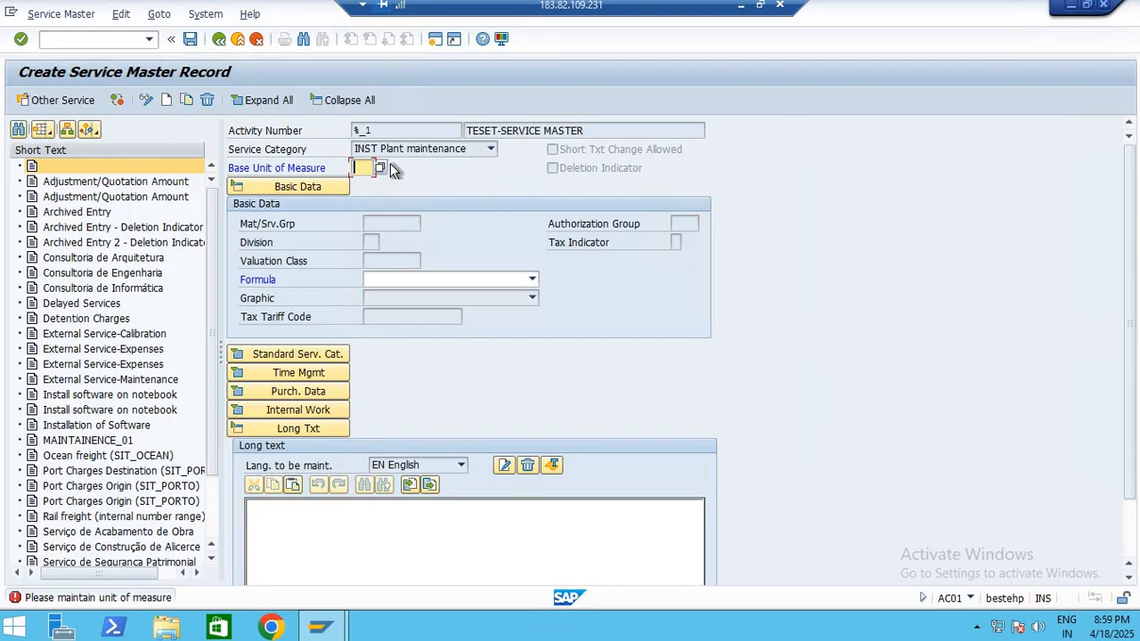
key("Return")
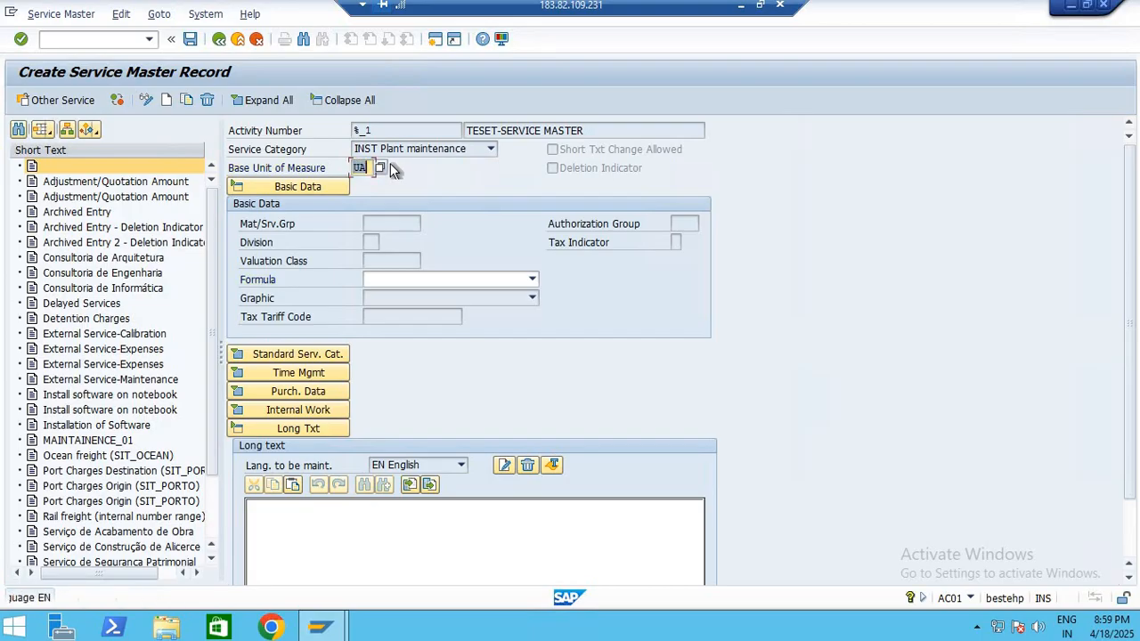
Look up the measurement units and set the service's base unit of measure to EA (Each)
left_click(379, 169)
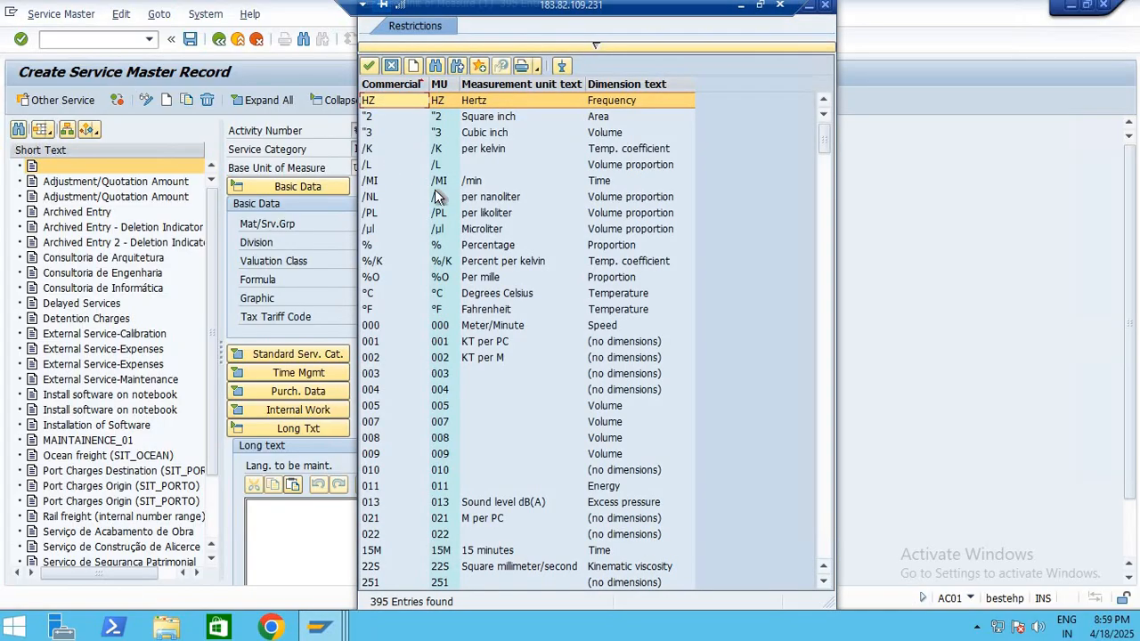
scroll(490, 344, "down", 10)
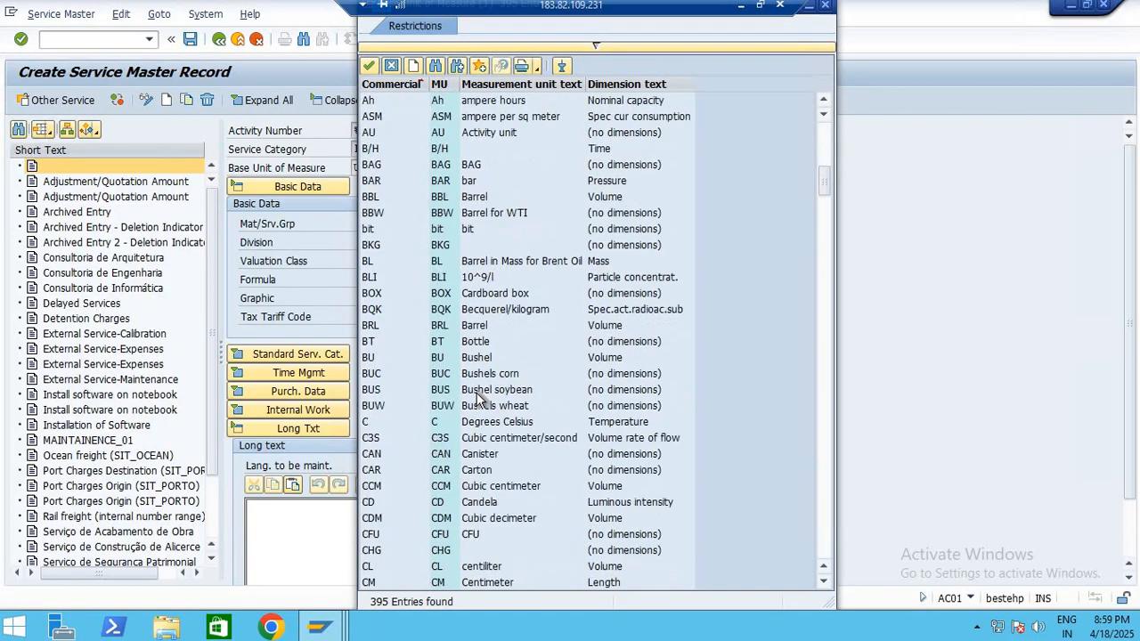
scroll(459, 397, "down", 6)
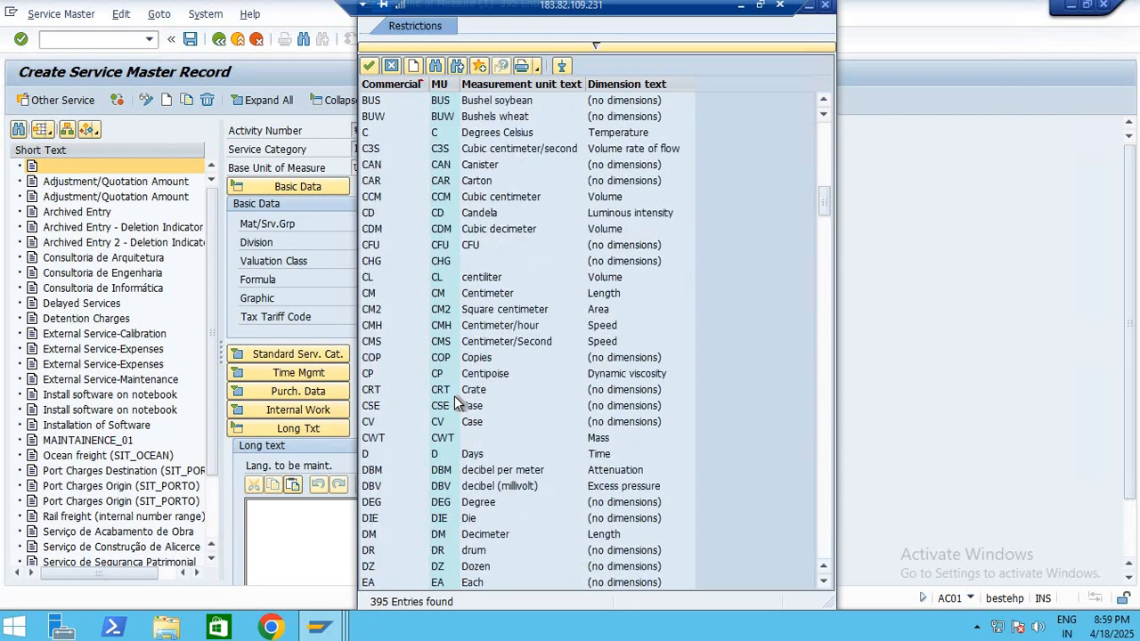
scroll(454, 396, "down", 1)
scroll(454, 394, "down", 4)
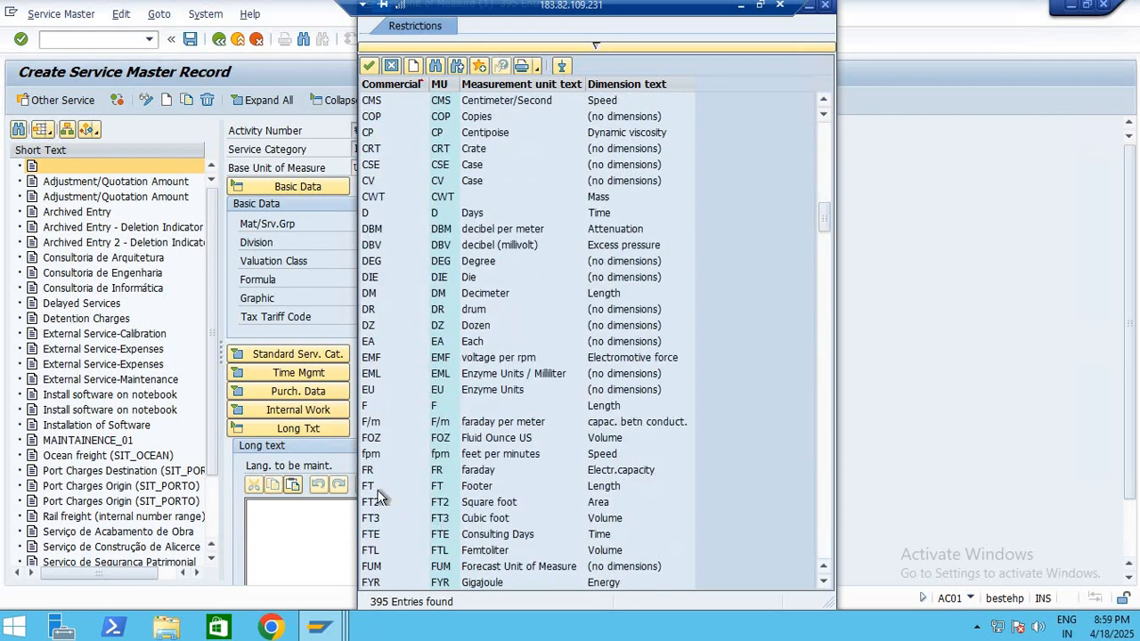
double_click(383, 342)
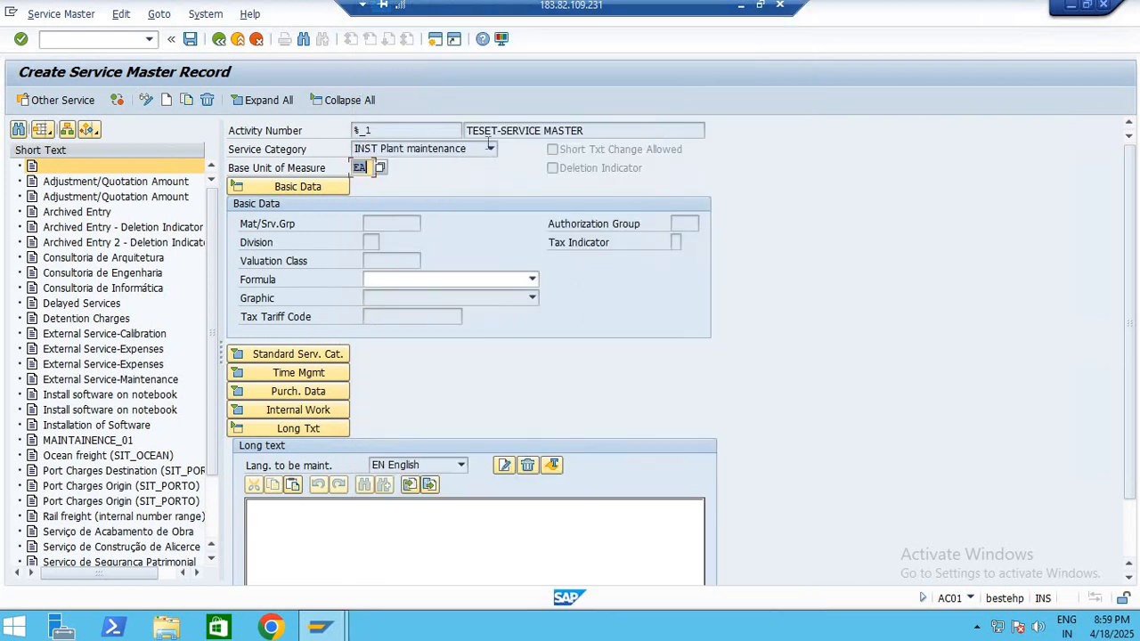
Check the available formulas without choosing one, and confirm the header entries so the Basic Data fields can be filled in
left_click(414, 280)
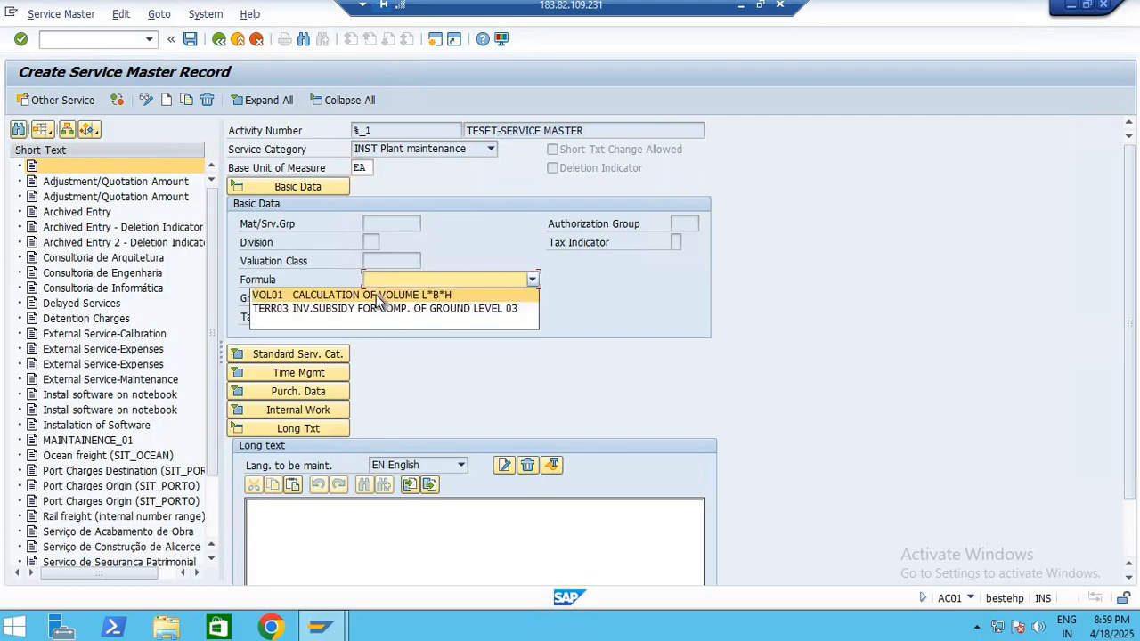
left_click(559, 305)
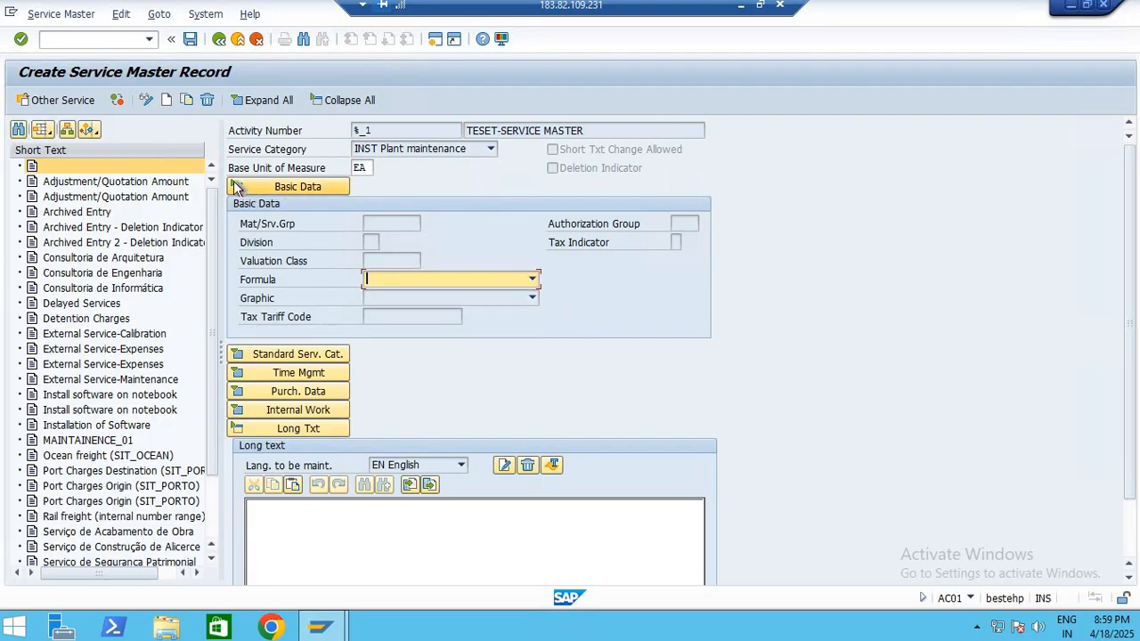
key("Return")
left_click(286, 192)
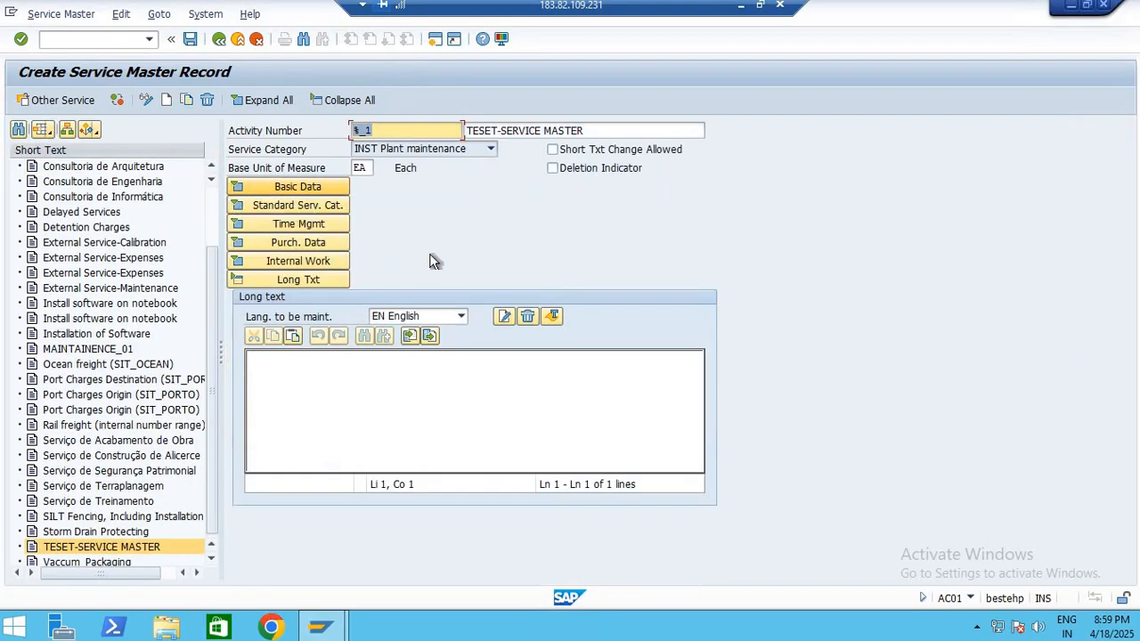
left_click(239, 187)
Look through the available material groups and assign OA_SRV (OAOM Services, External Services) as the record's material/service group
left_click(410, 222)
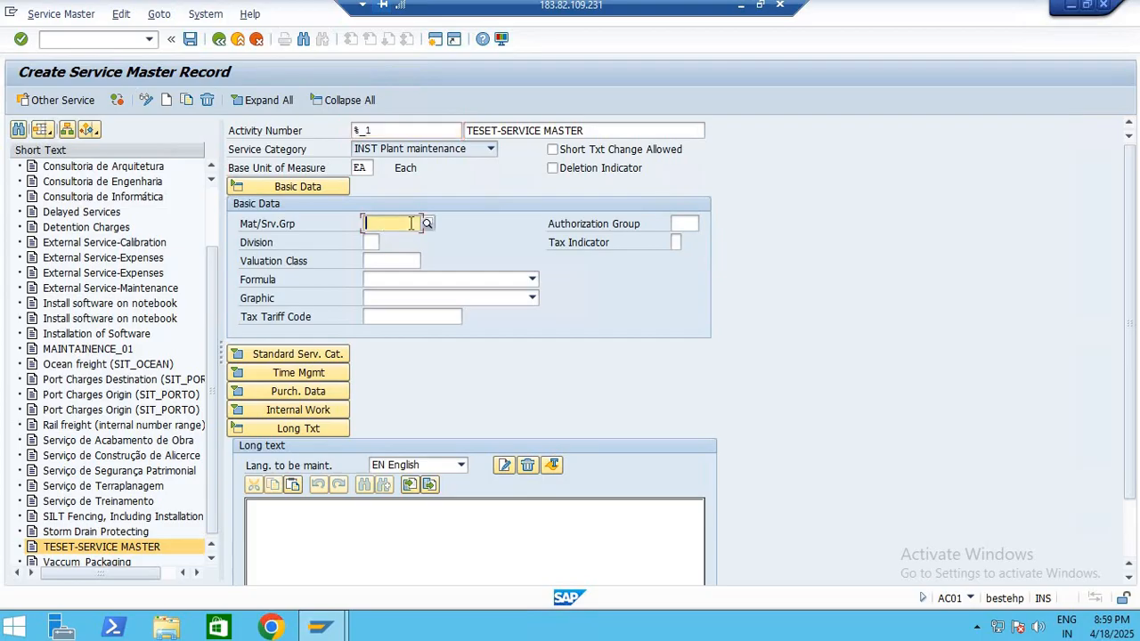
left_click(429, 223)
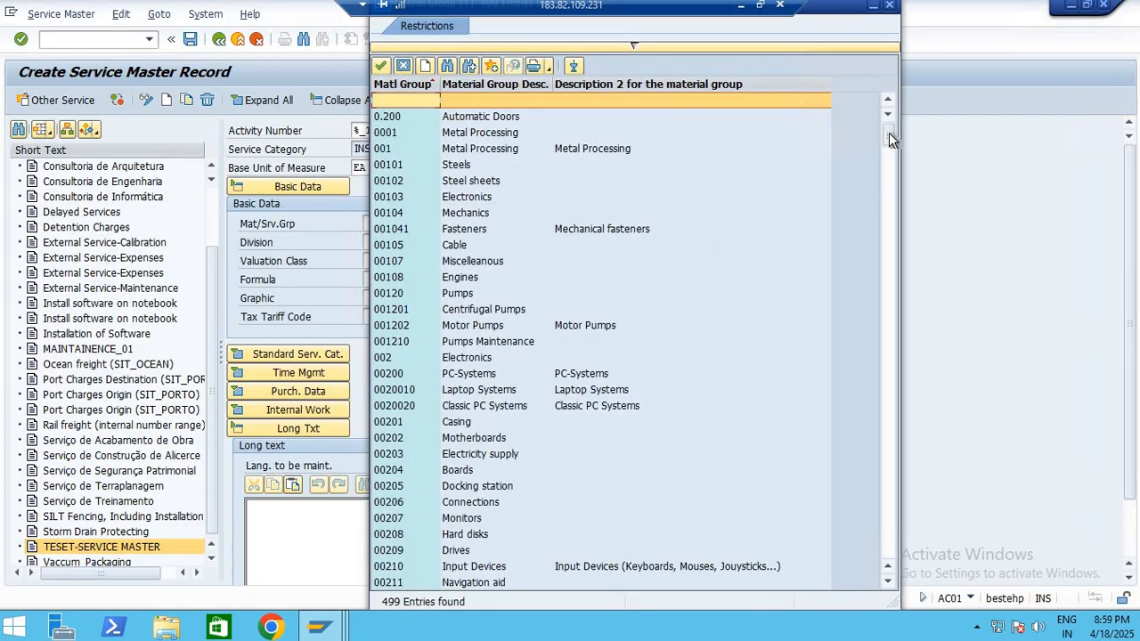
left_click(892, 540)
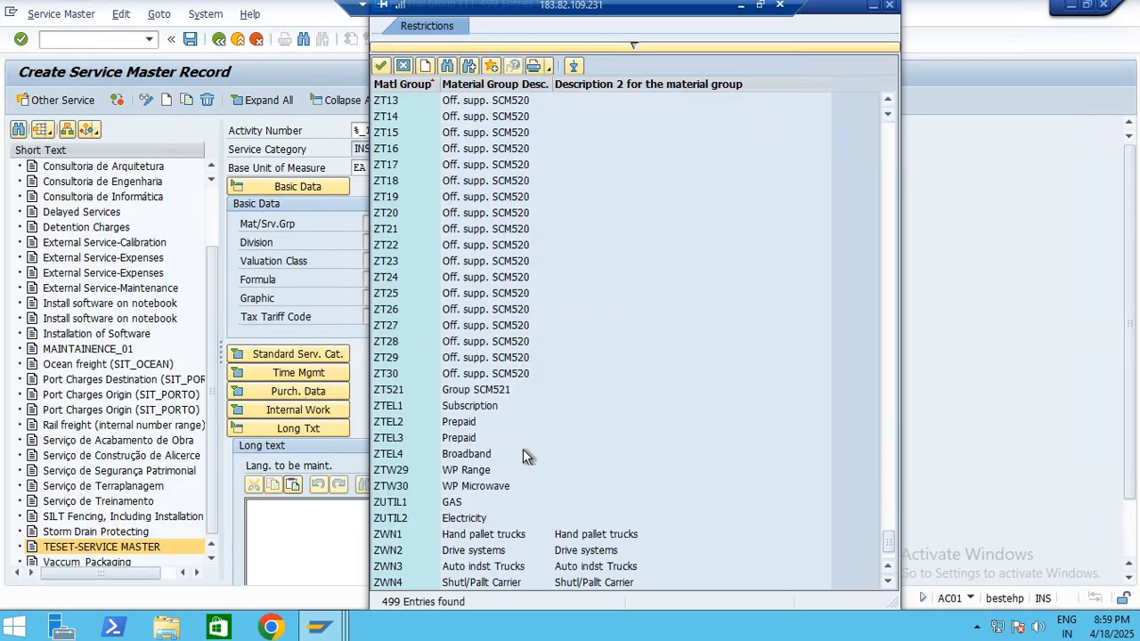
scroll(500, 431, "up", 6)
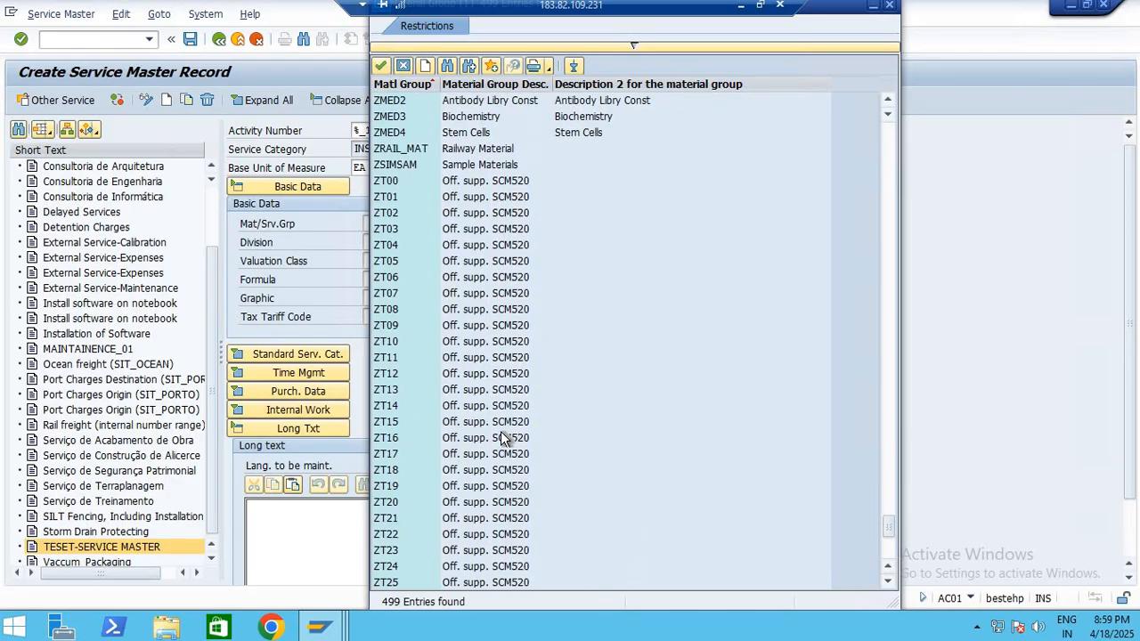
scroll(500, 433, "up", 6)
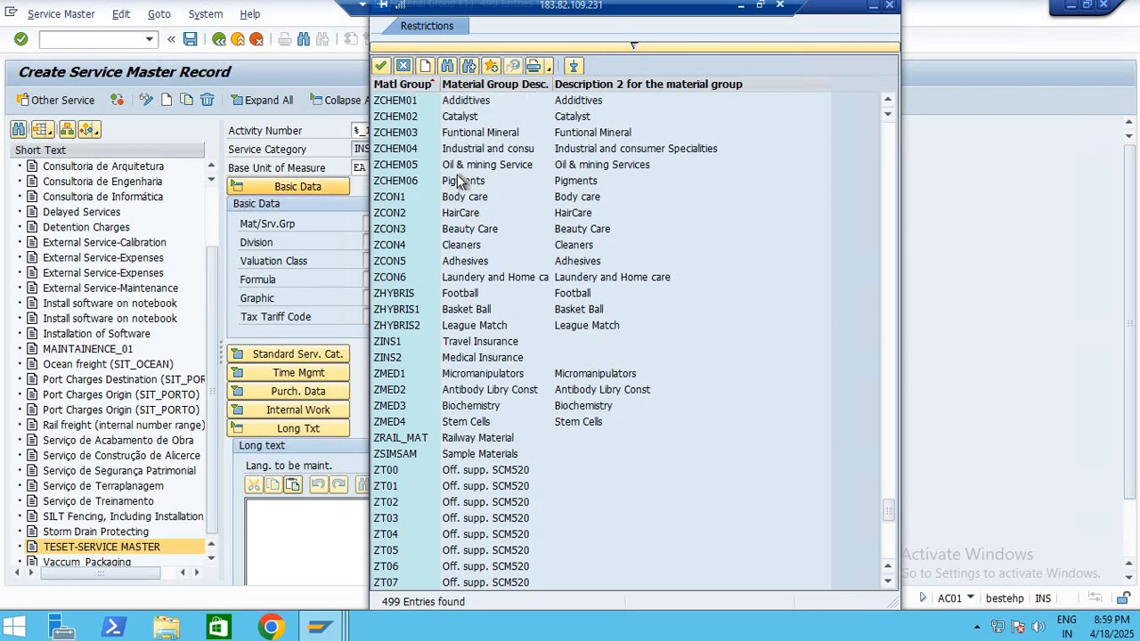
scroll(457, 176, "up", 5)
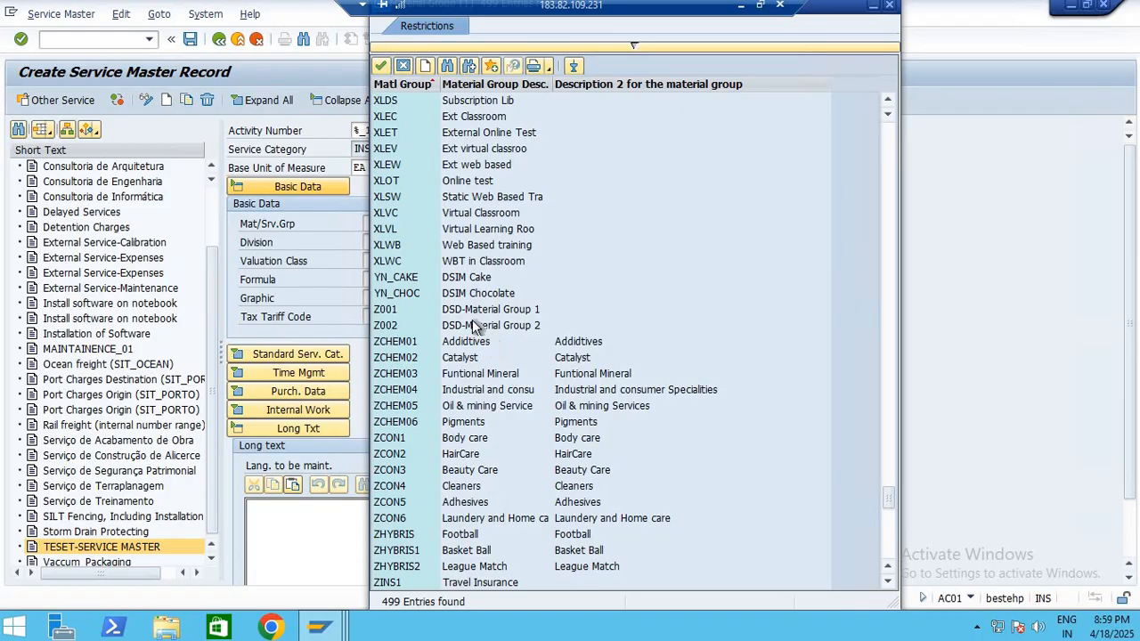
scroll(472, 320, "up", 6)
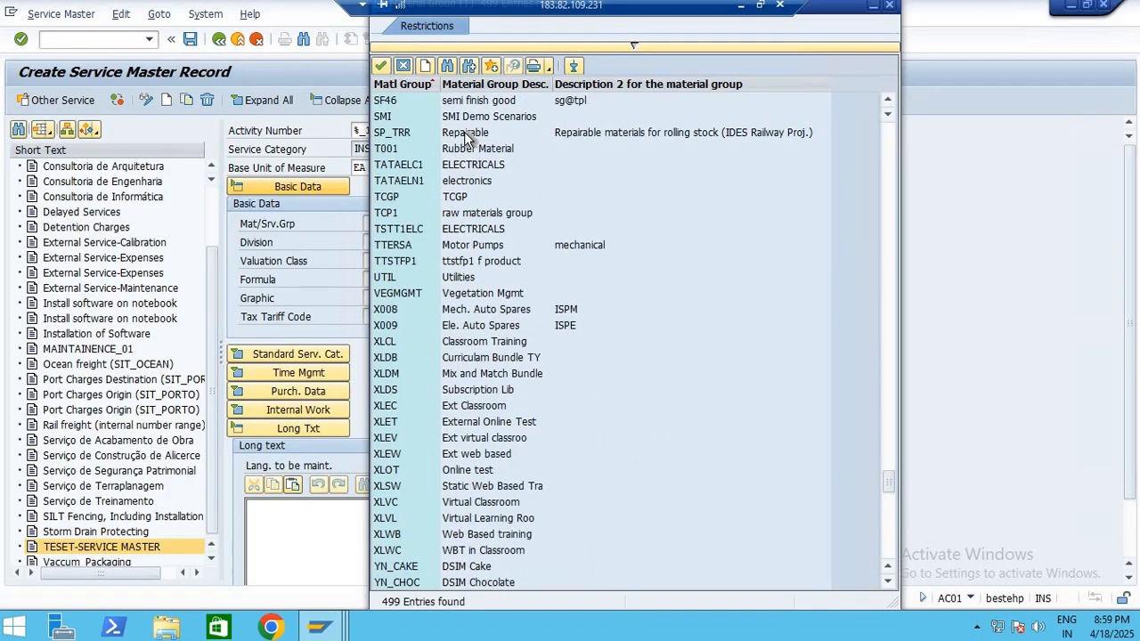
left_click(411, 140)
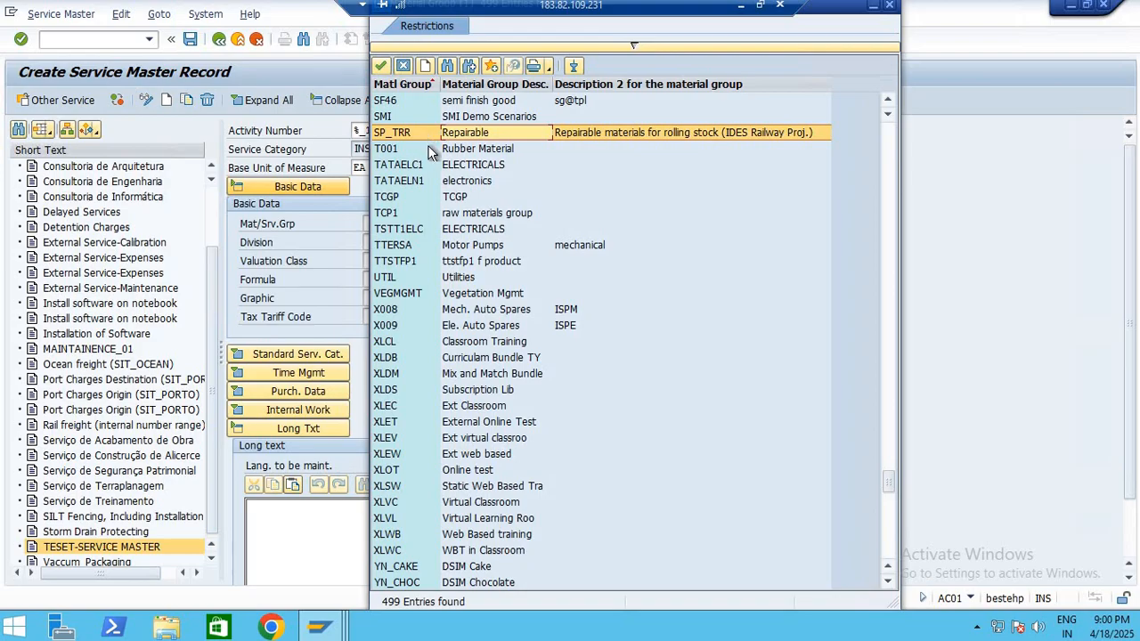
scroll(514, 245, "up", 1)
scroll(514, 245, "up", 2)
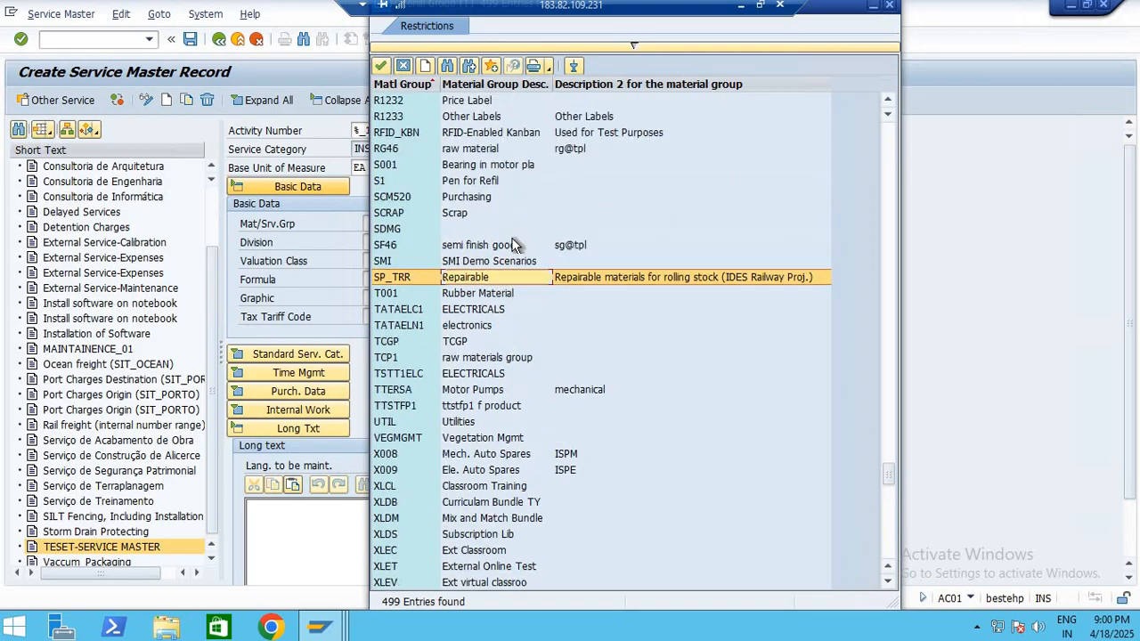
scroll(514, 245, "up", 1)
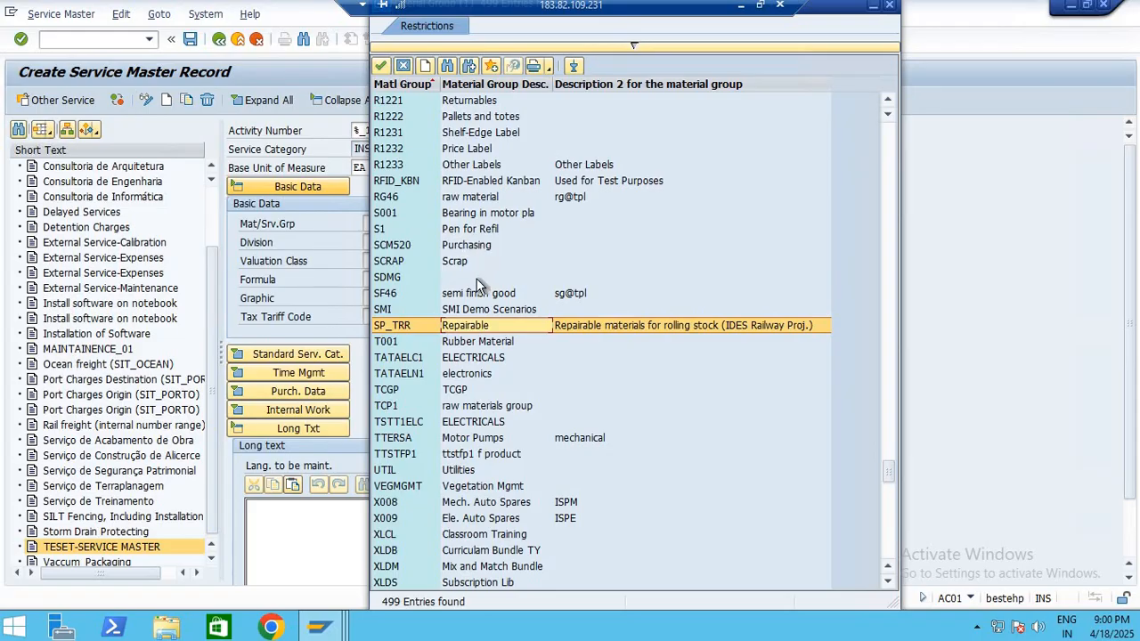
scroll(478, 283, "up", 3)
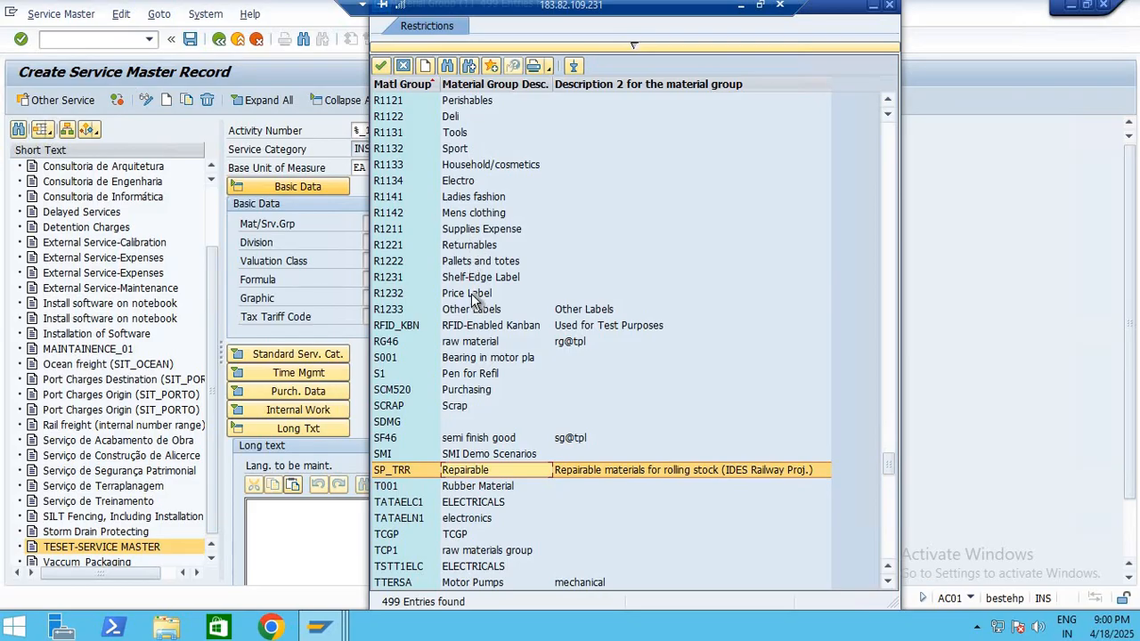
scroll(471, 293, "up", 4)
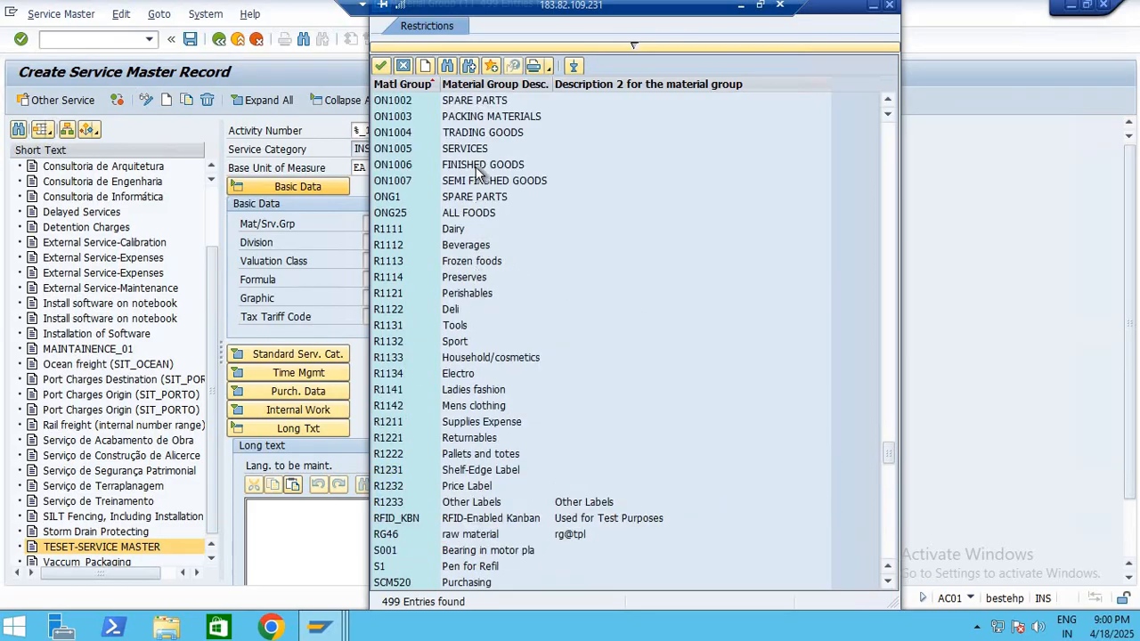
scroll(464, 134, "up", 2)
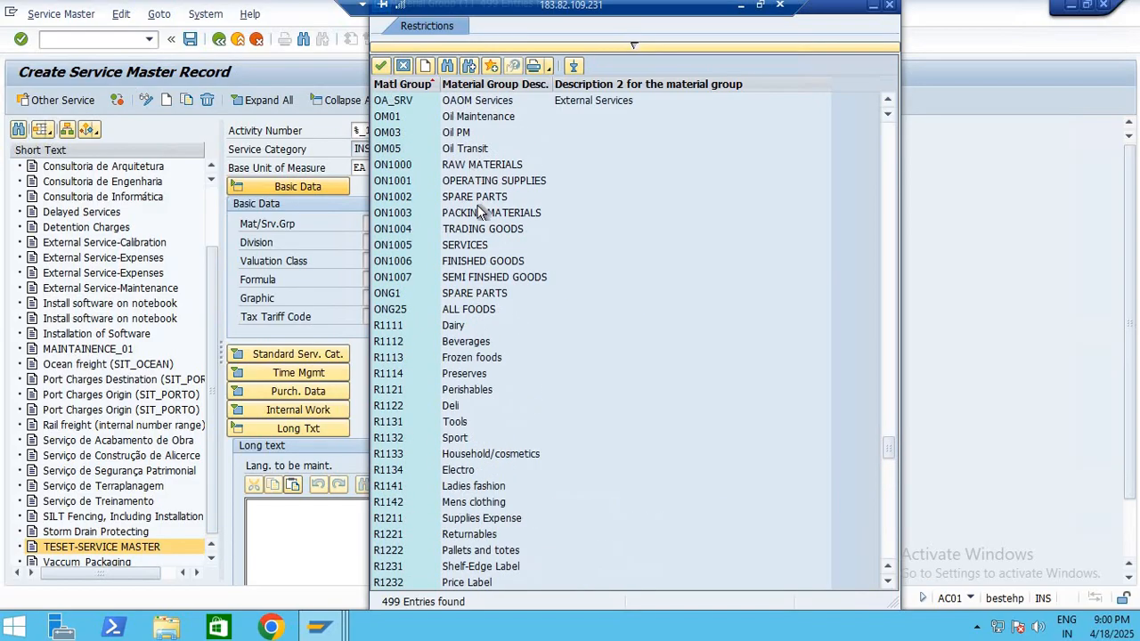
left_click(471, 198)
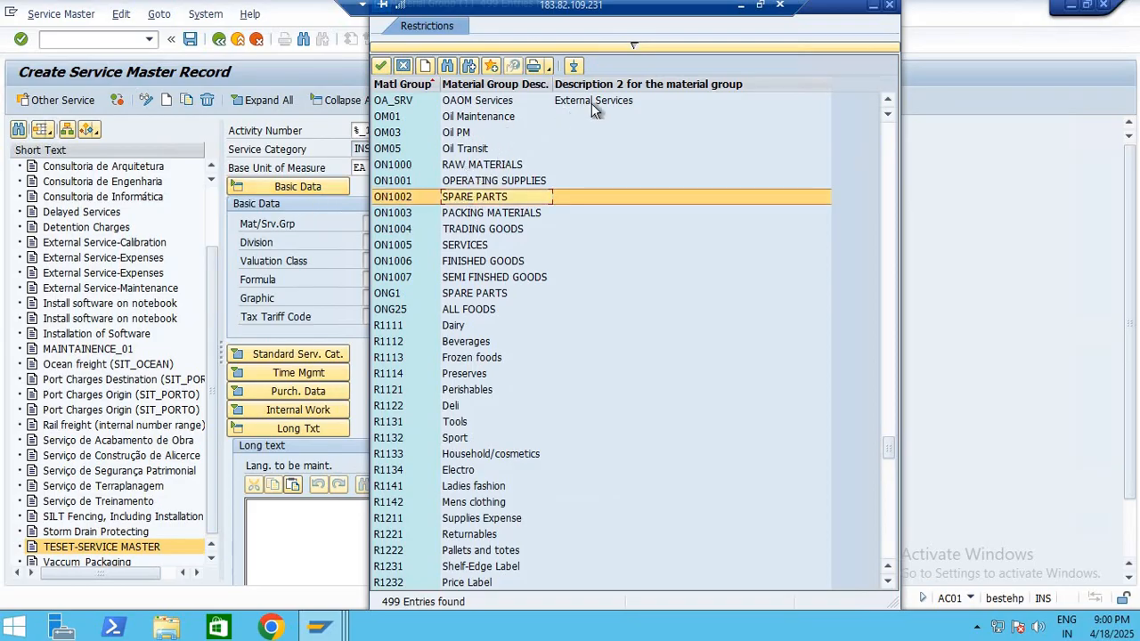
double_click(465, 100)
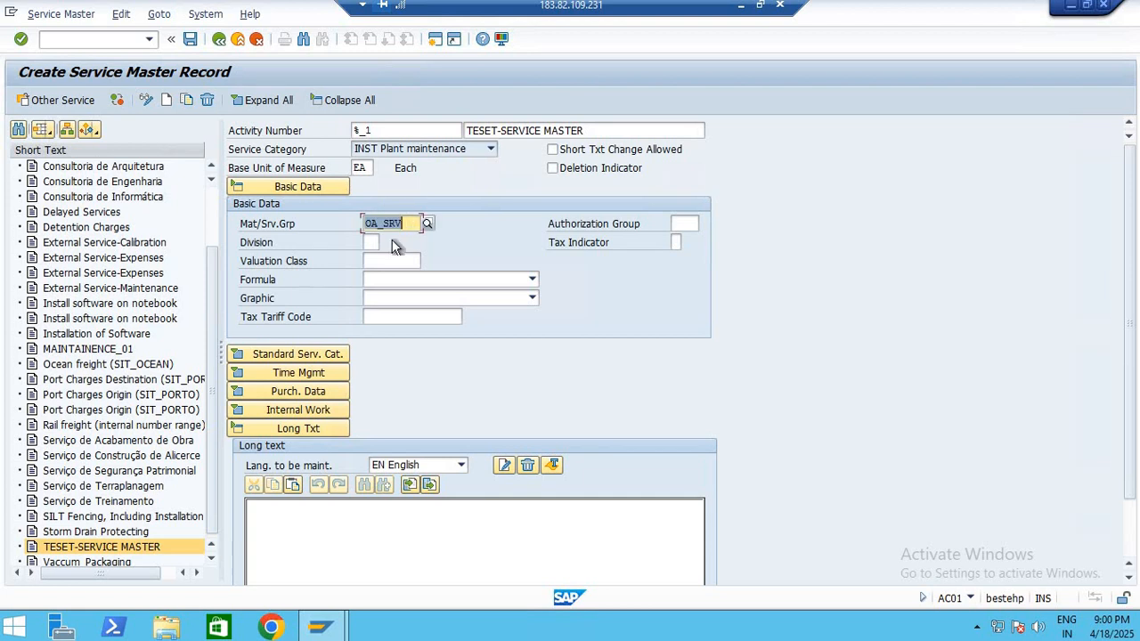
Look up the valuation classes and set the service's valuation class to 3200 Services
left_click(390, 263)
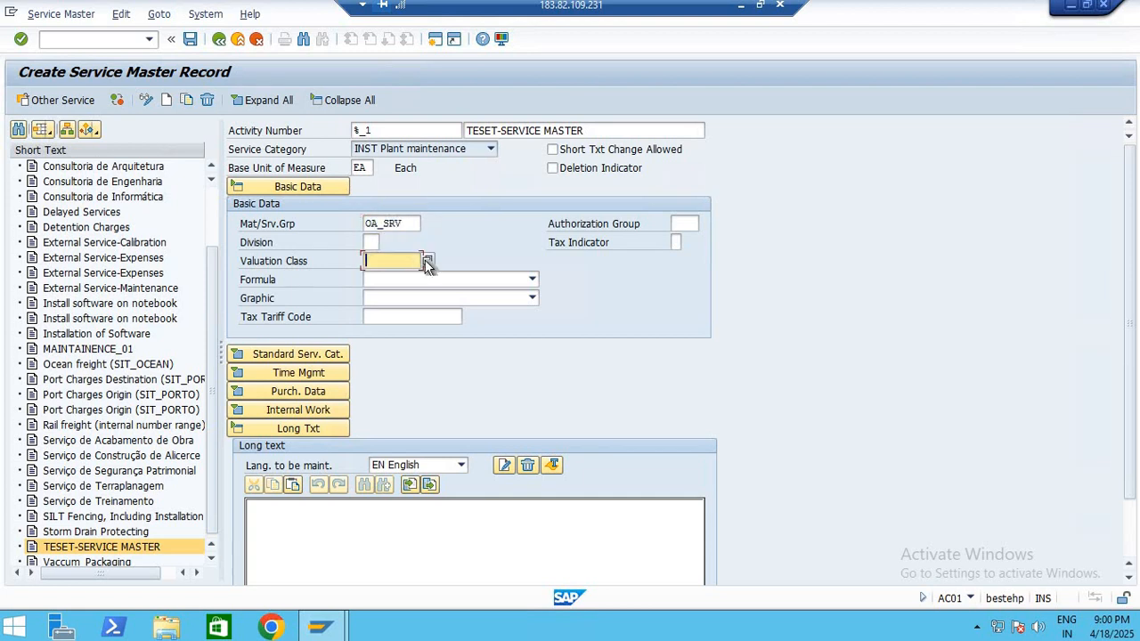
key("F4")
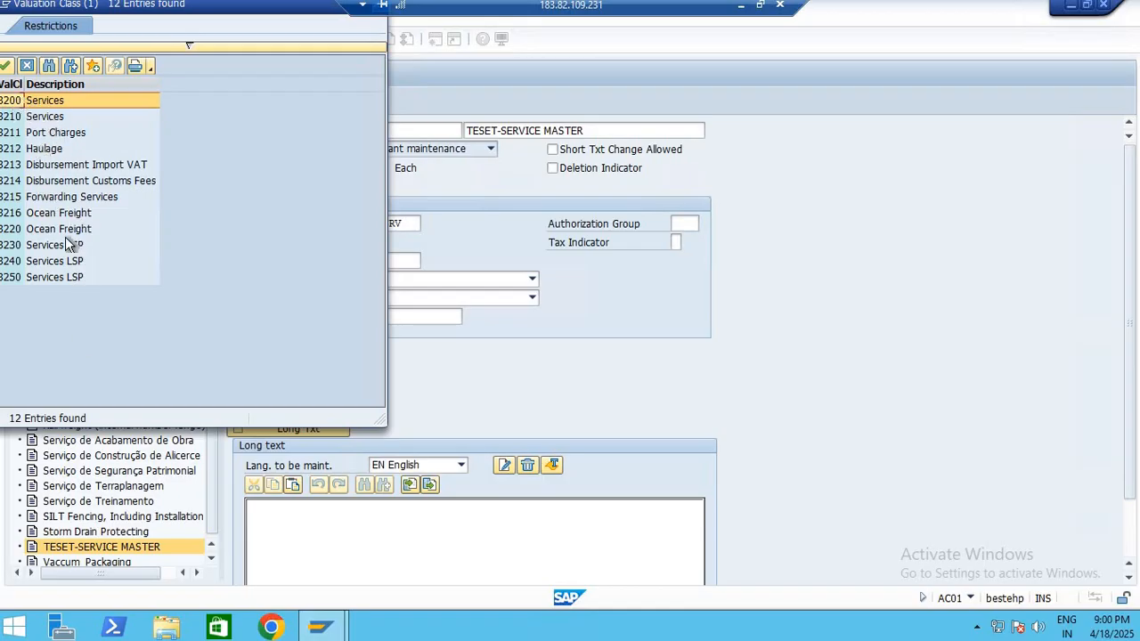
left_click(55, 103)
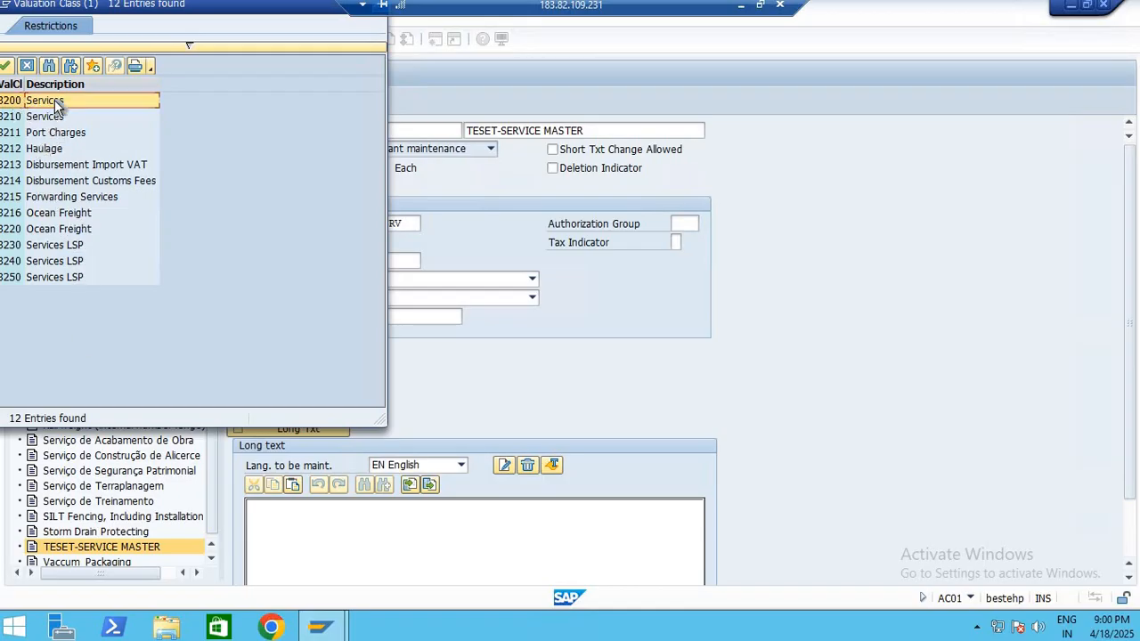
Leave the formula empty, set the graphic to /VIRSA/VIRSAHDR.GIF and confirm the basic data
left_click(404, 278)
left_click(637, 308)
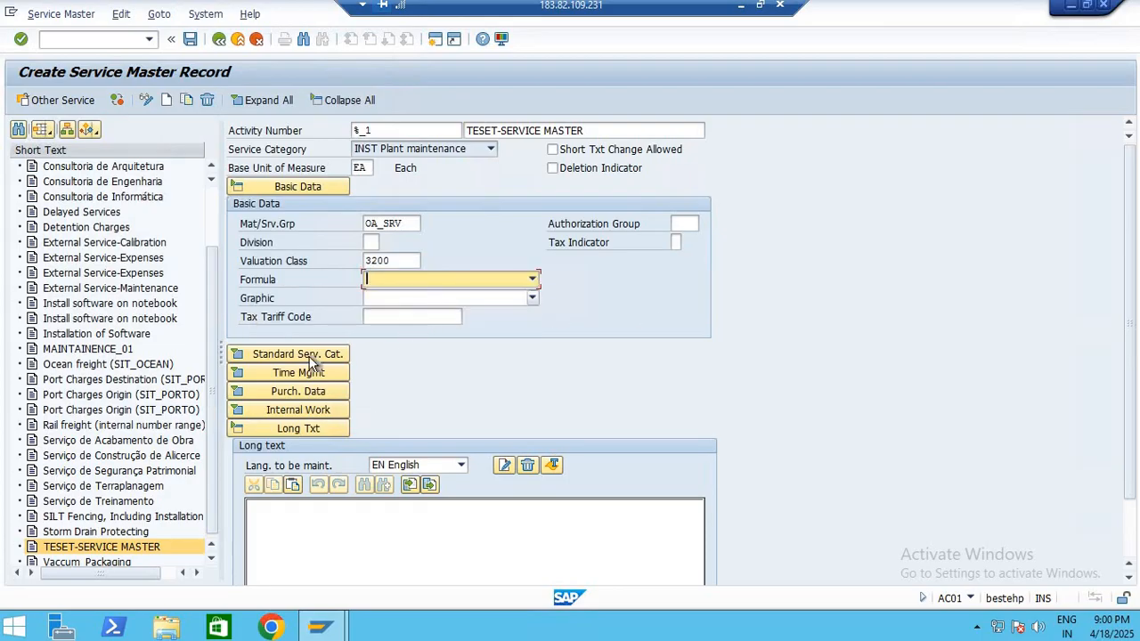
key("Return")
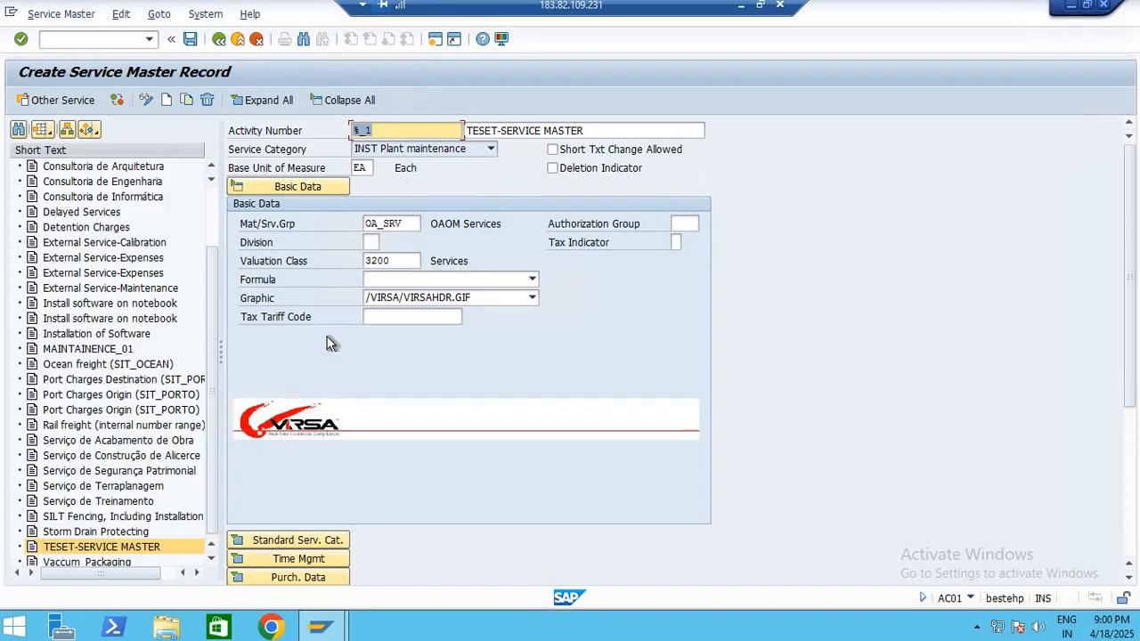
scroll(360, 398, "down", 5)
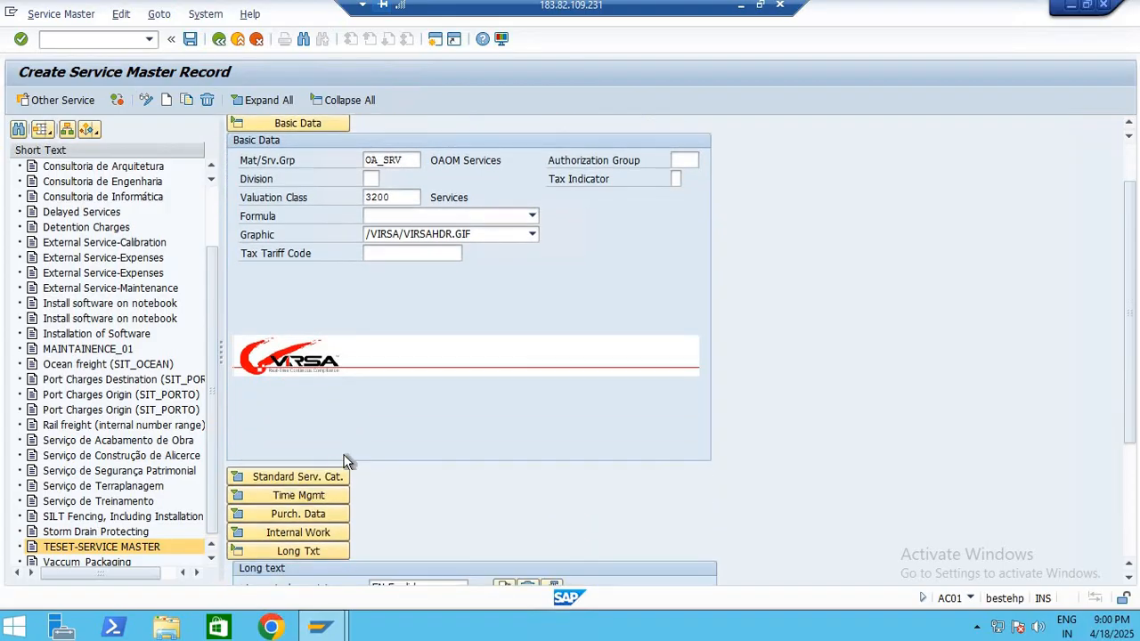
Expand the Standard Serv. Cat. section of the service master record
scroll(370, 423, "down", 3)
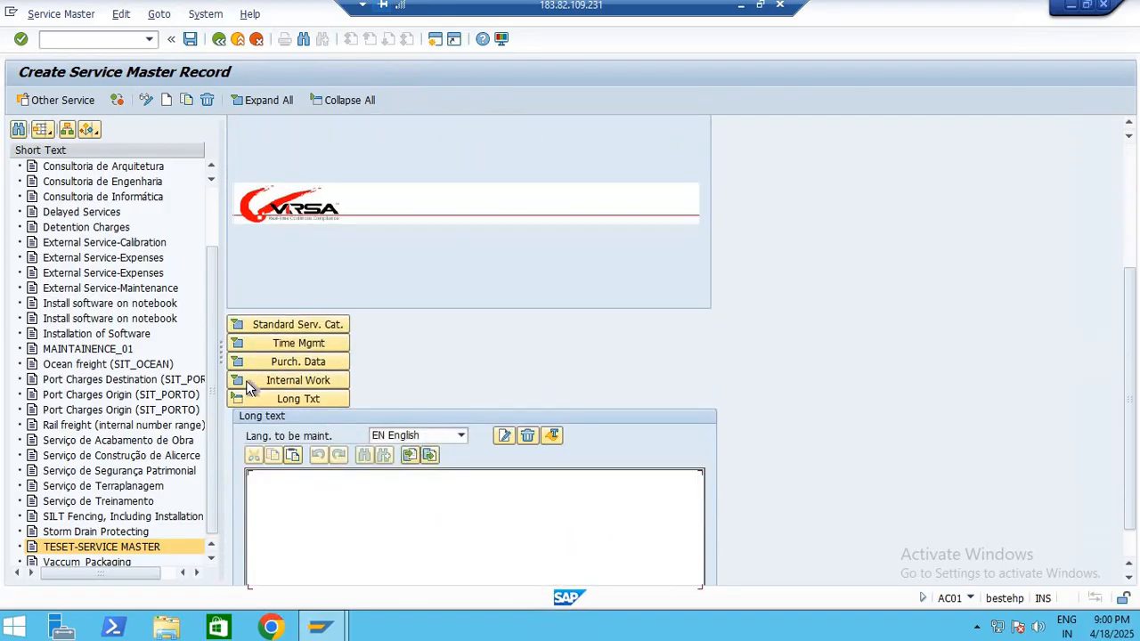
scroll(234, 320, "down", 2)
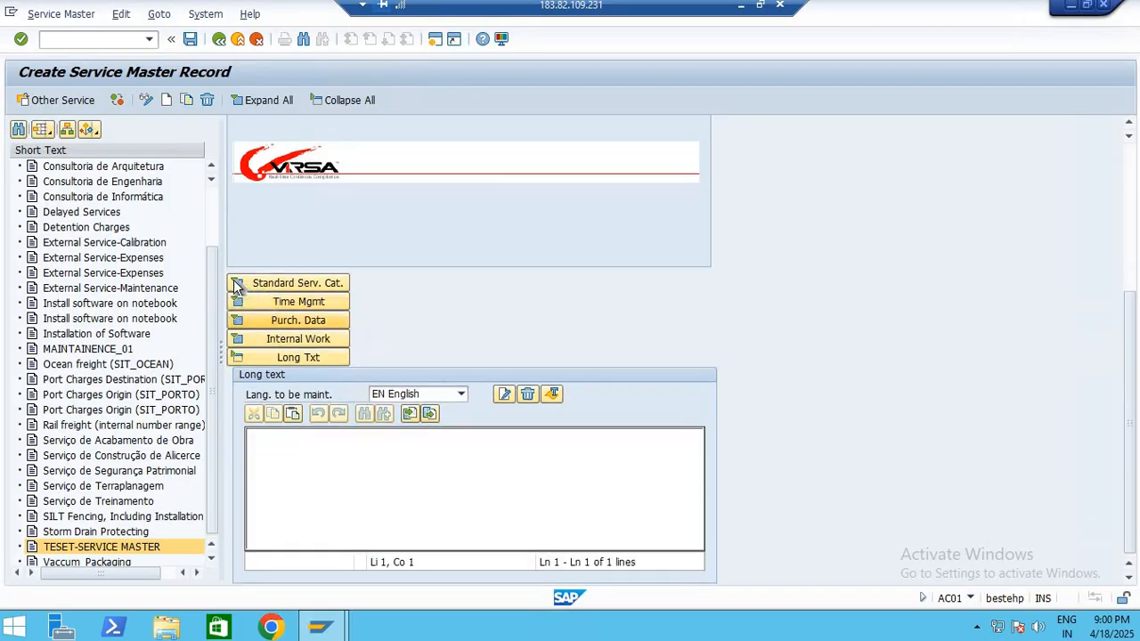
left_click(238, 284)
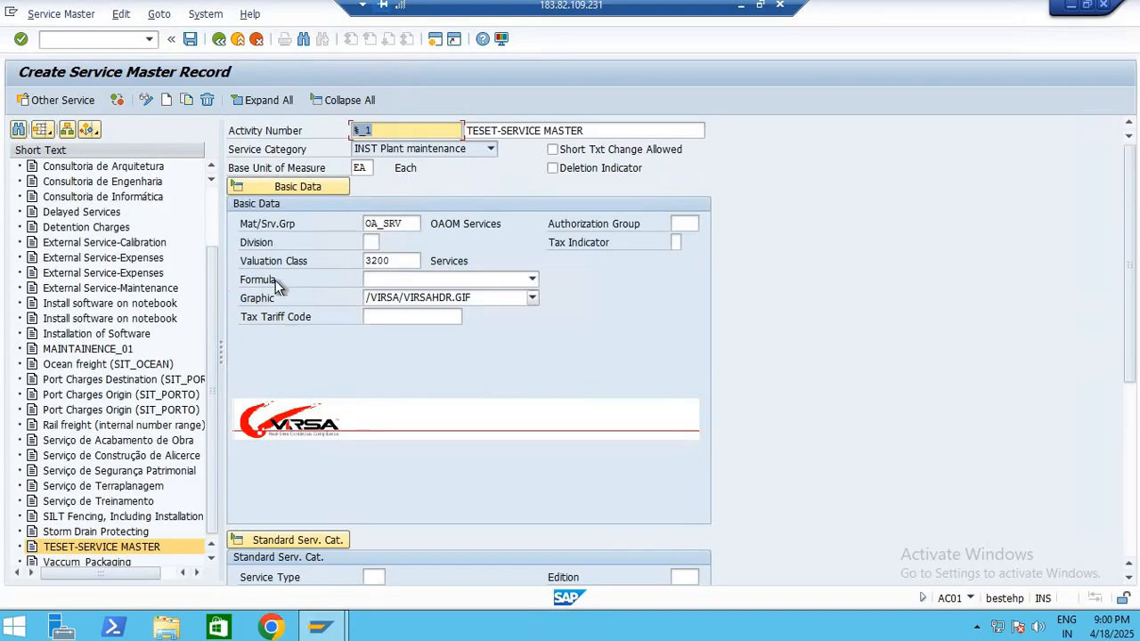
Look up the service types in the standard service catalog data and choose 037, edition 0198, WALLPAPERING
scroll(616, 391, "down", 2)
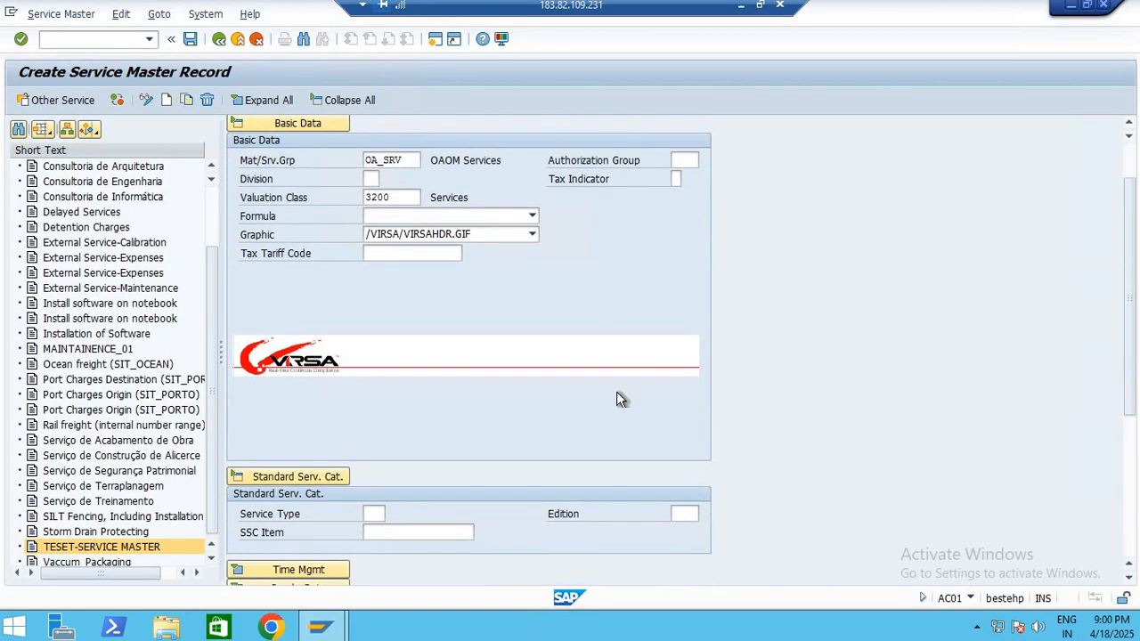
scroll(537, 475, "down", 4)
scroll(381, 374, "down", 4)
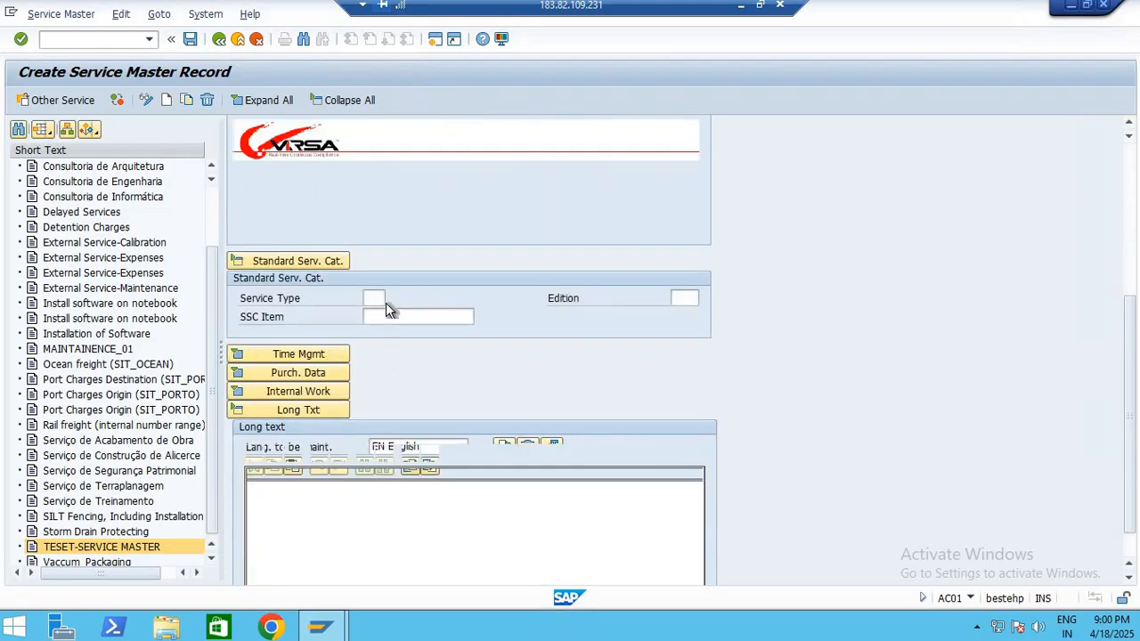
left_click(374, 248)
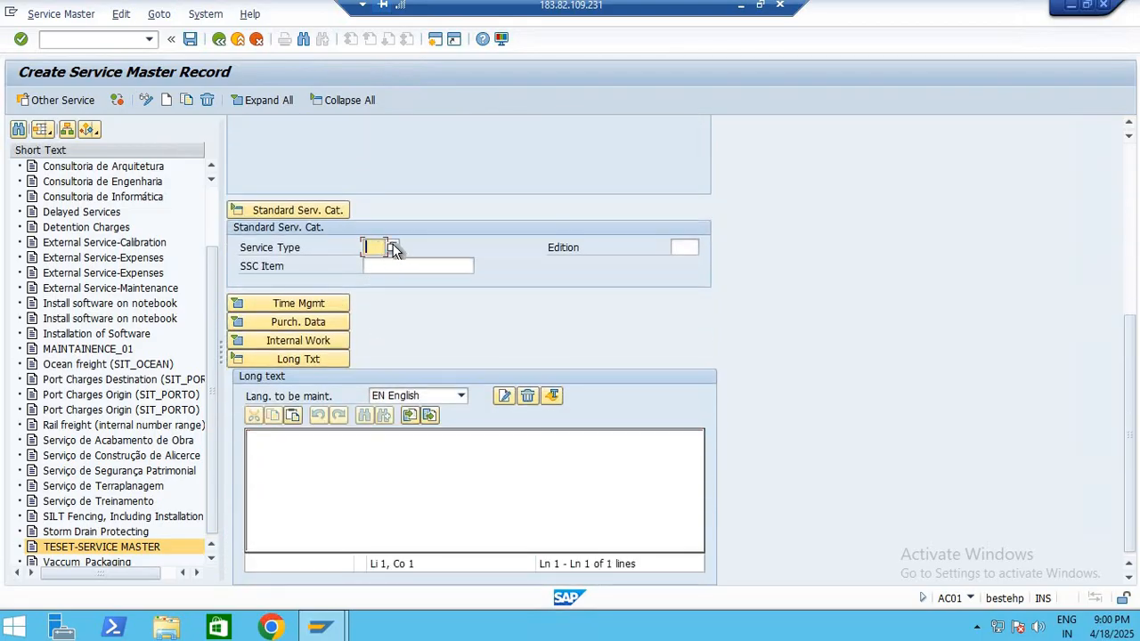
left_click(393, 248)
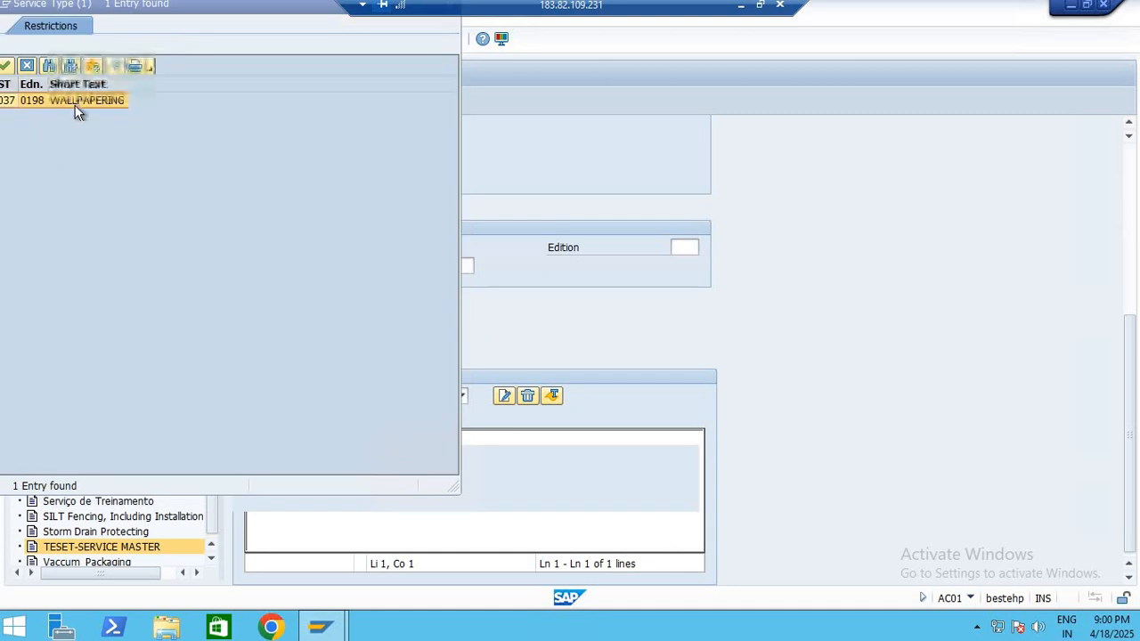
double_click(80, 100)
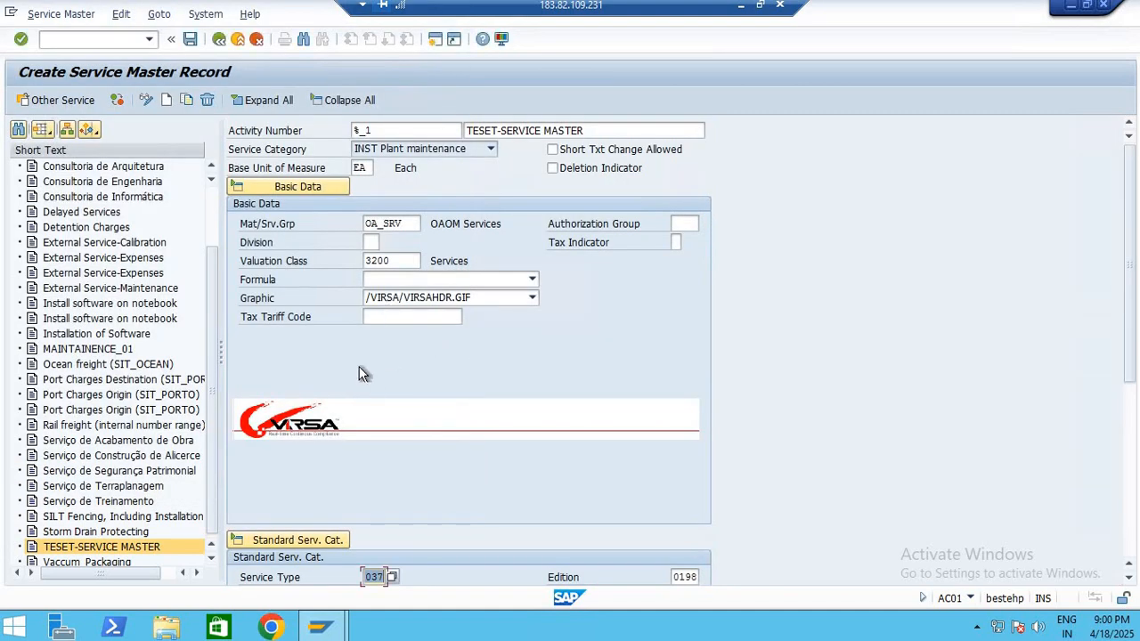
Confirm the service type, choose text module 001 Fit out as catalog item, and cancel the catalog item selection
scroll(521, 378, "down", 2)
scroll(321, 234, "up", 2)
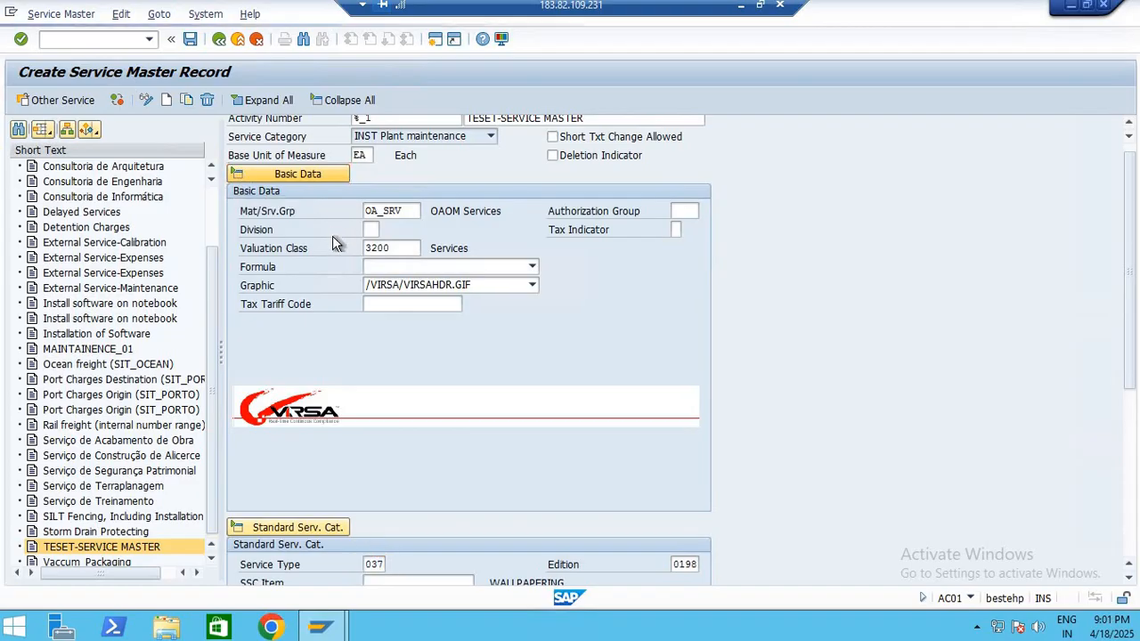
key("Return")
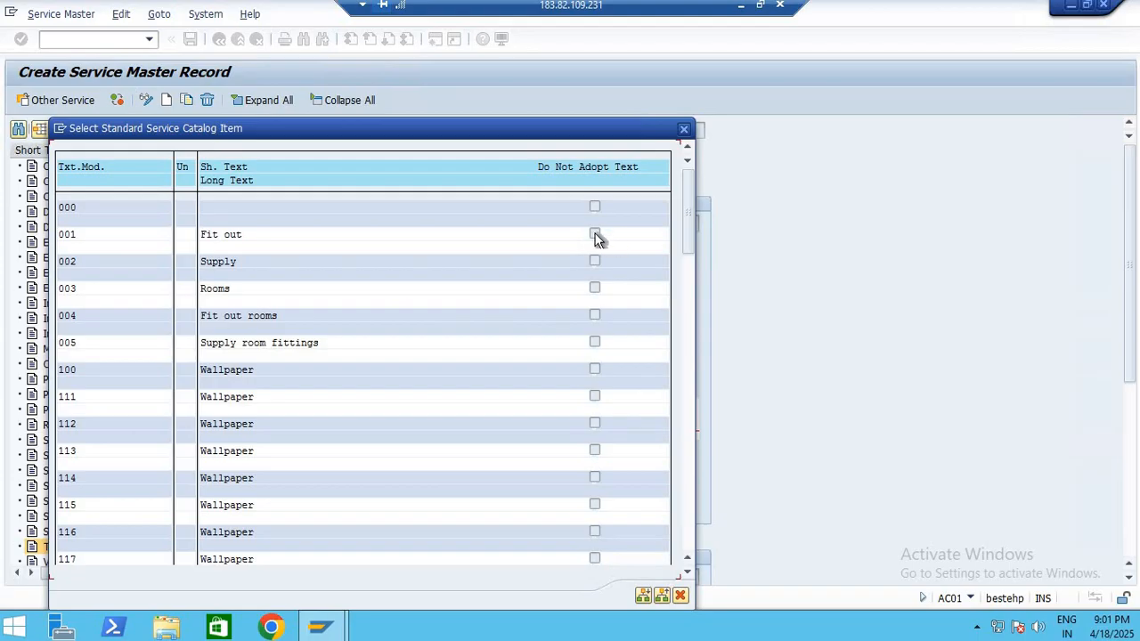
double_click(222, 238)
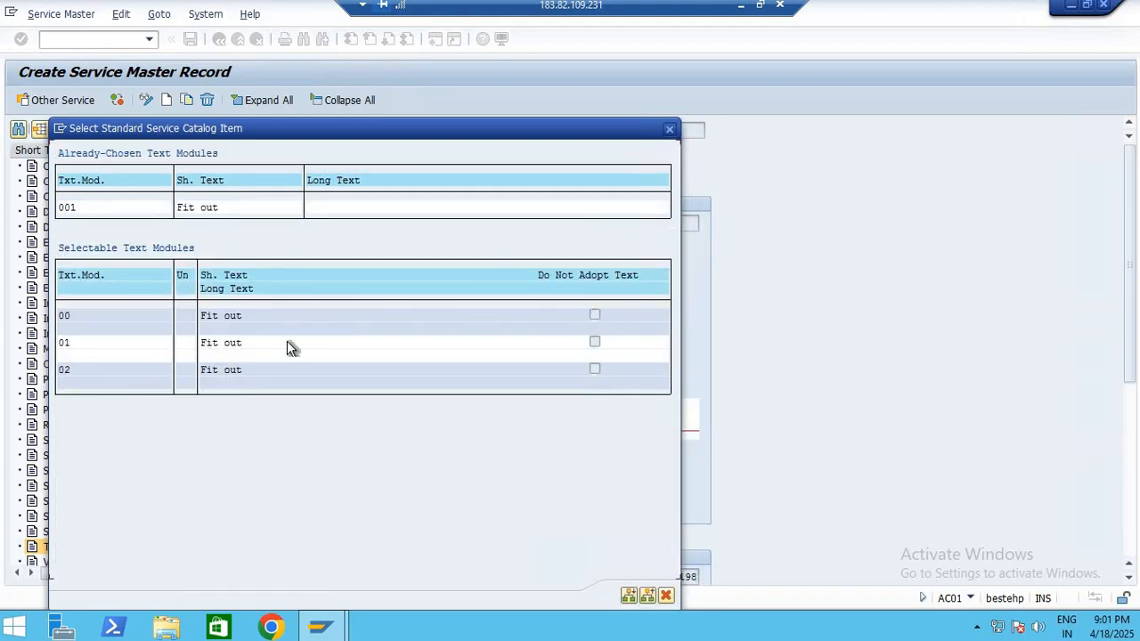
left_click(666, 596)
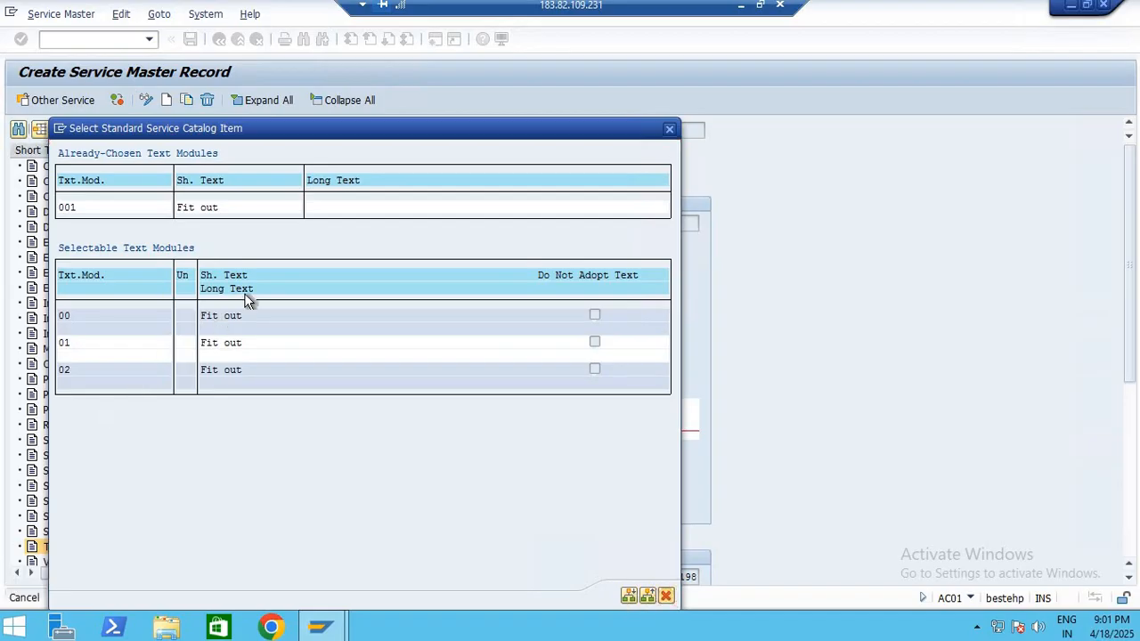
Expand the Time Management section of the record and collapse the Long Txt section
scroll(383, 428, "down", 1)
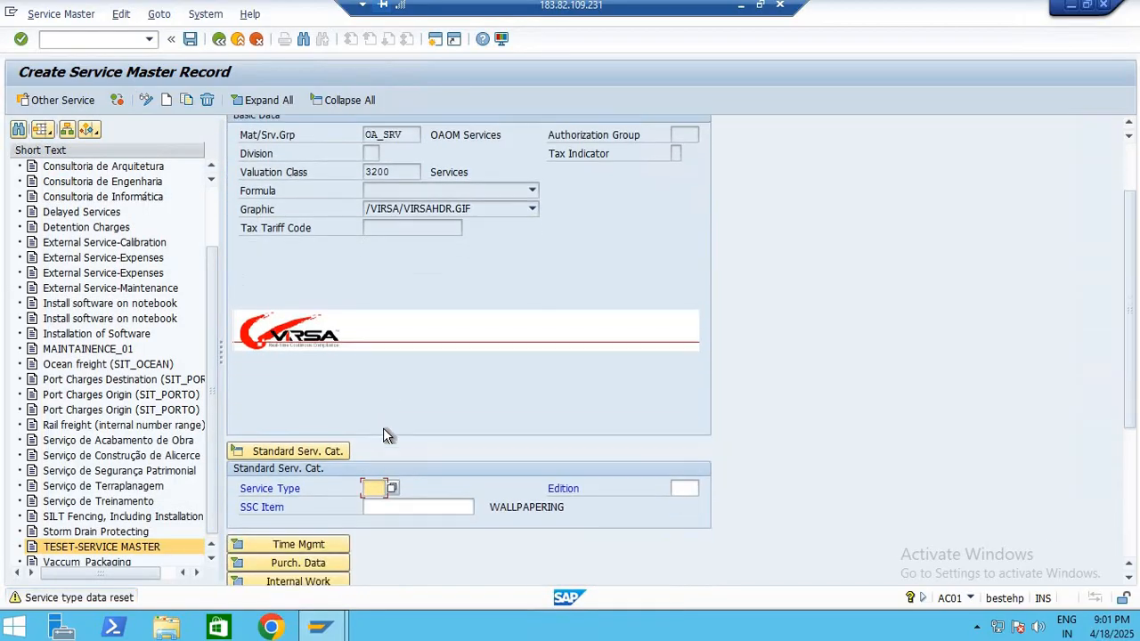
scroll(377, 435, "down", 3)
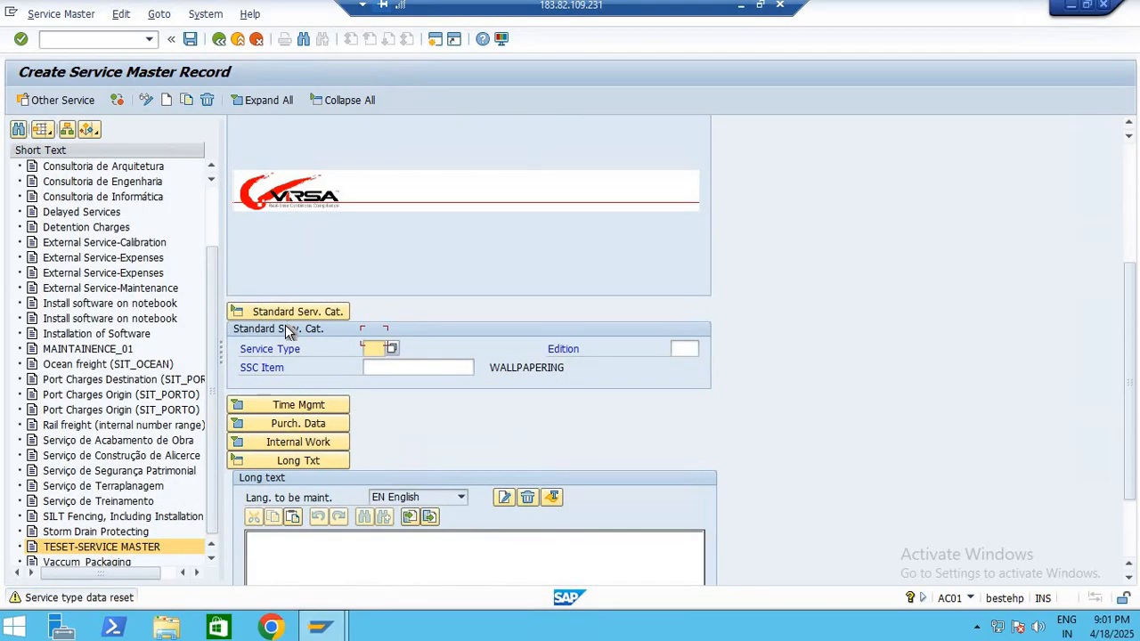
left_click(235, 301)
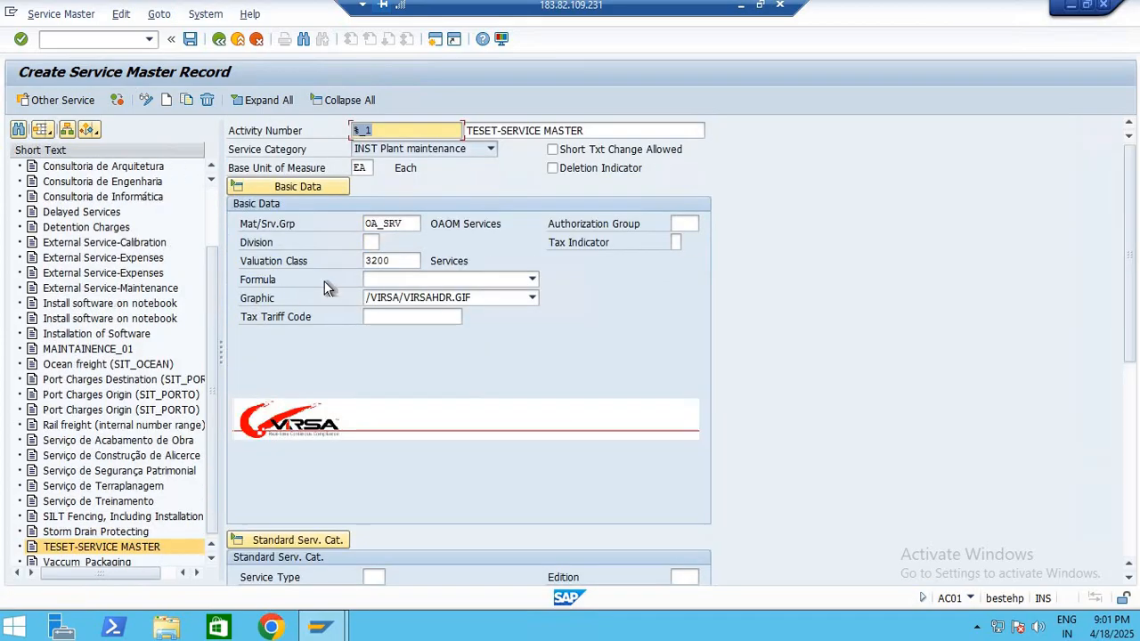
scroll(464, 382, "down", 4)
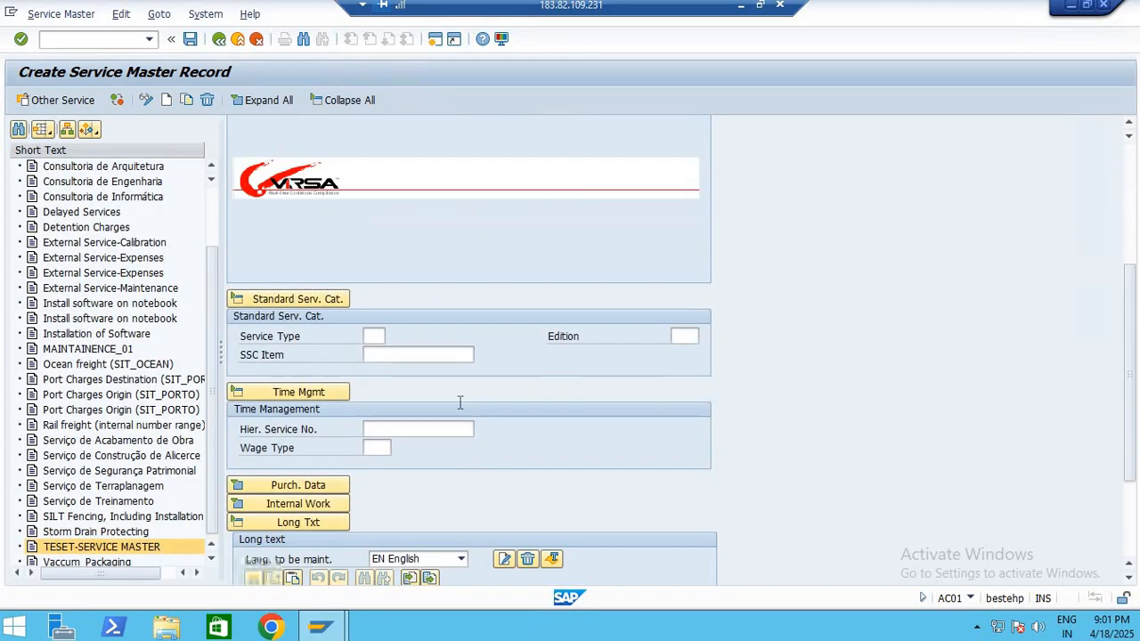
scroll(312, 392, "down", 3)
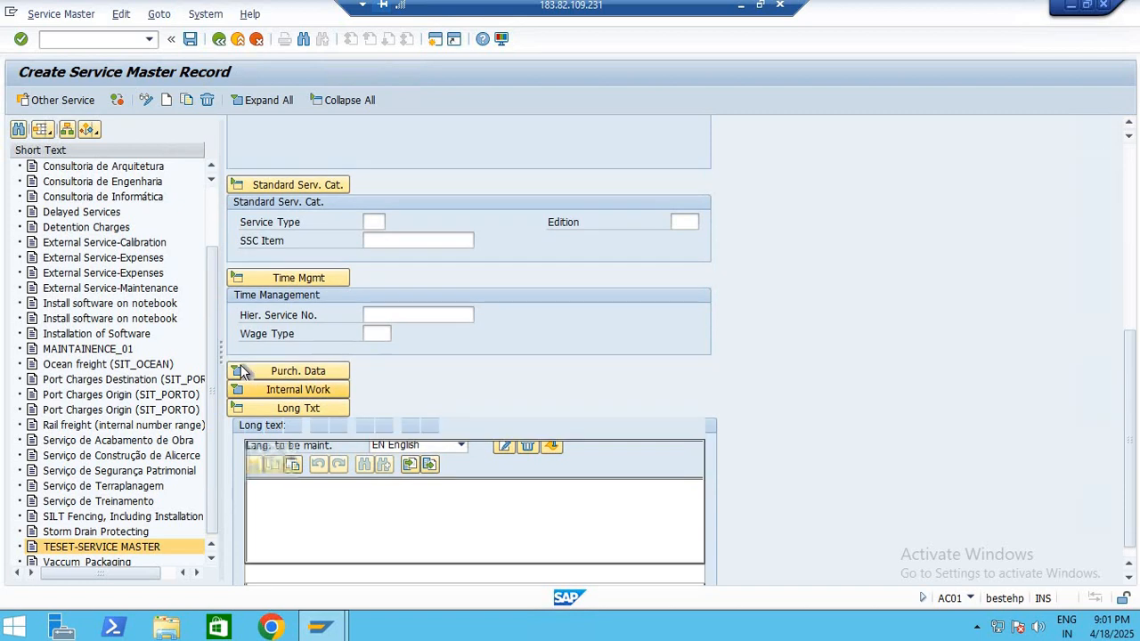
left_click(239, 343)
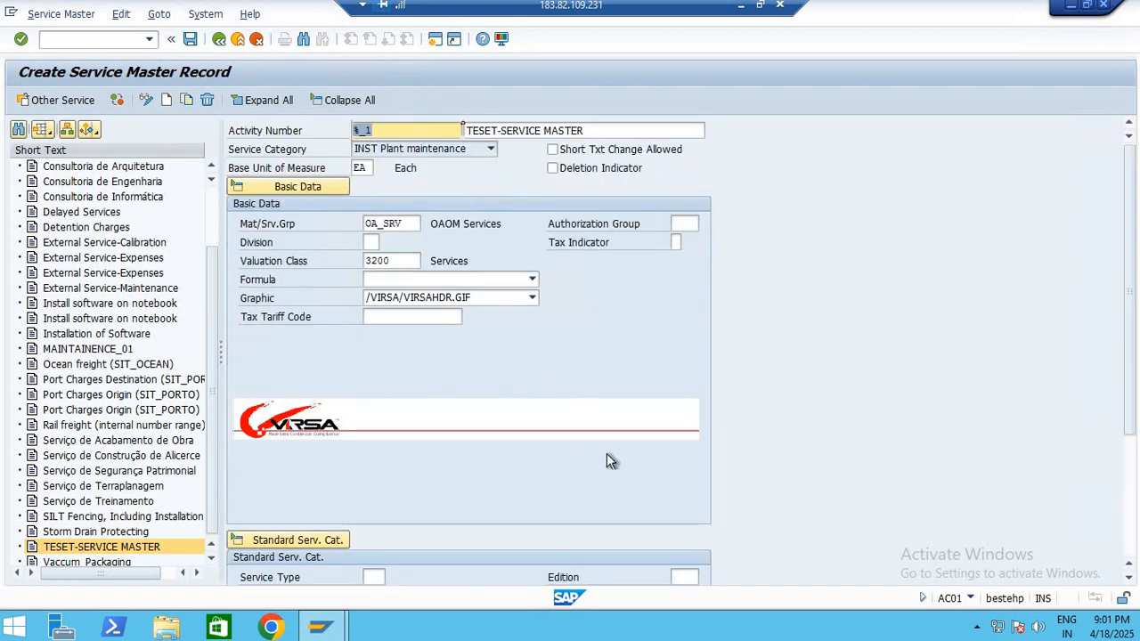
Expand the purchasing data section and set the purchasing status to 40 Released
scroll(397, 398, "down", 3)
scroll(396, 399, "down", 1)
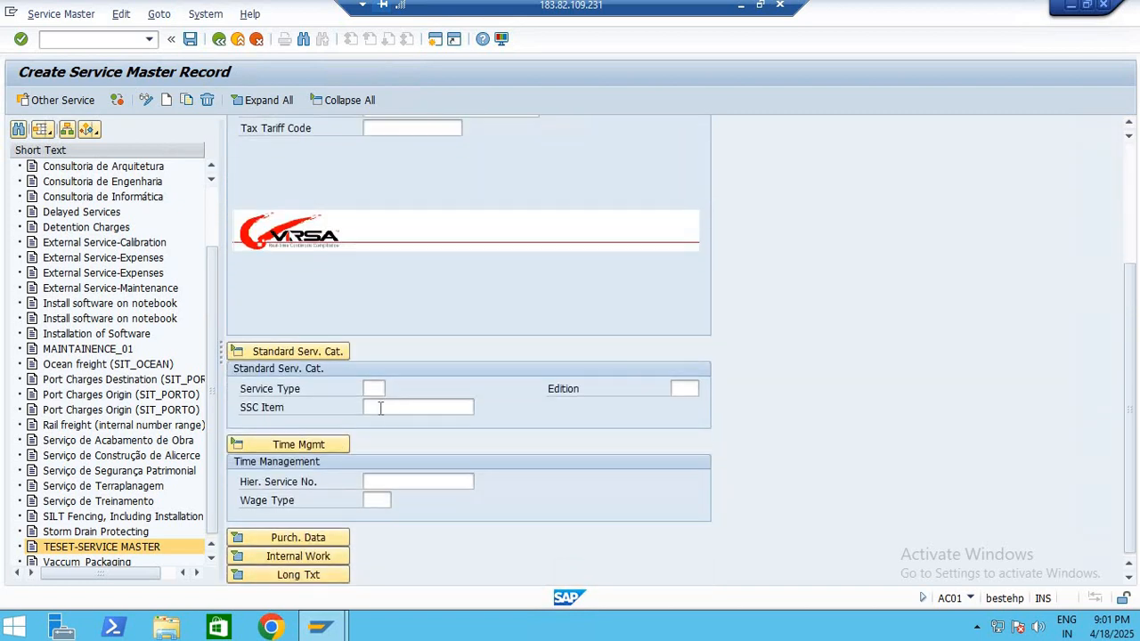
left_click(240, 538)
left_click(338, 446)
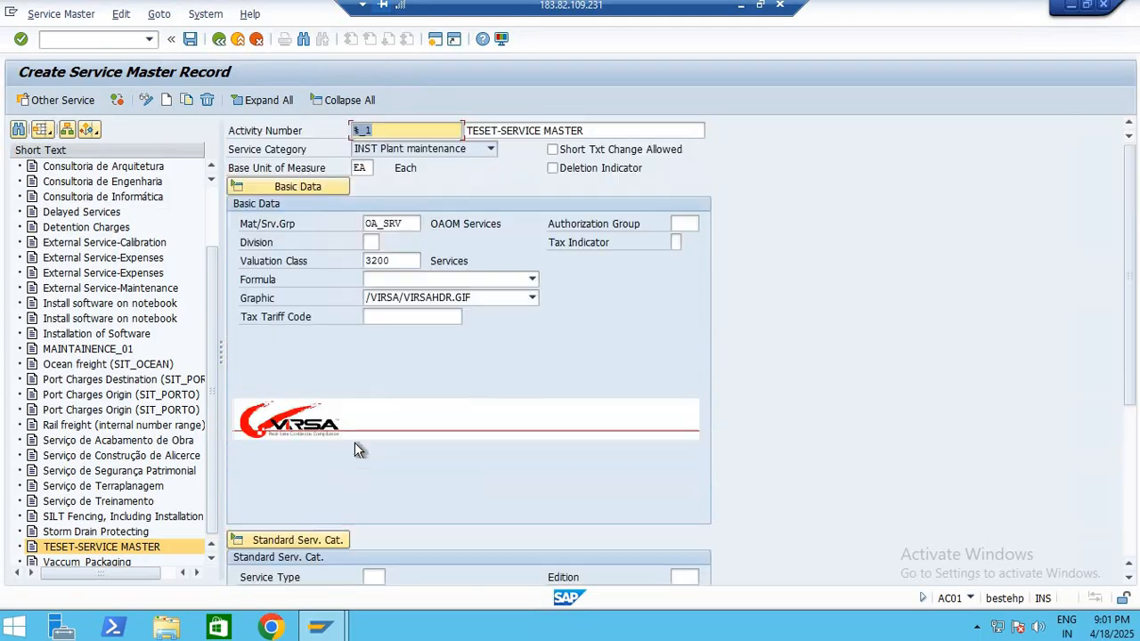
scroll(588, 402, "down", 2)
scroll(588, 402, "down", 3)
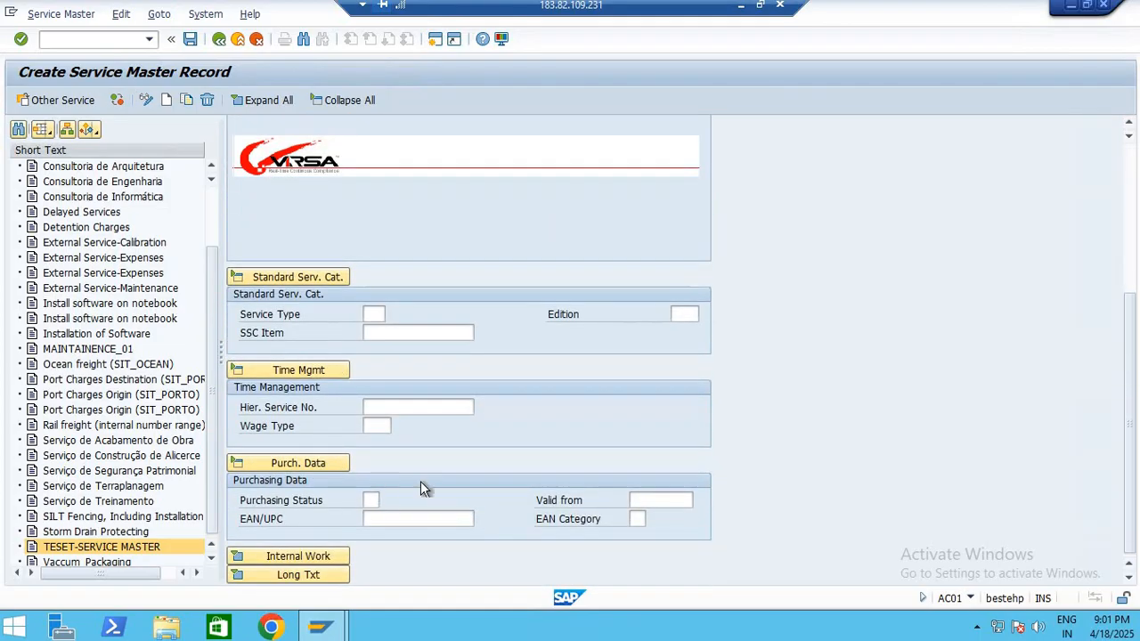
left_click(386, 502)
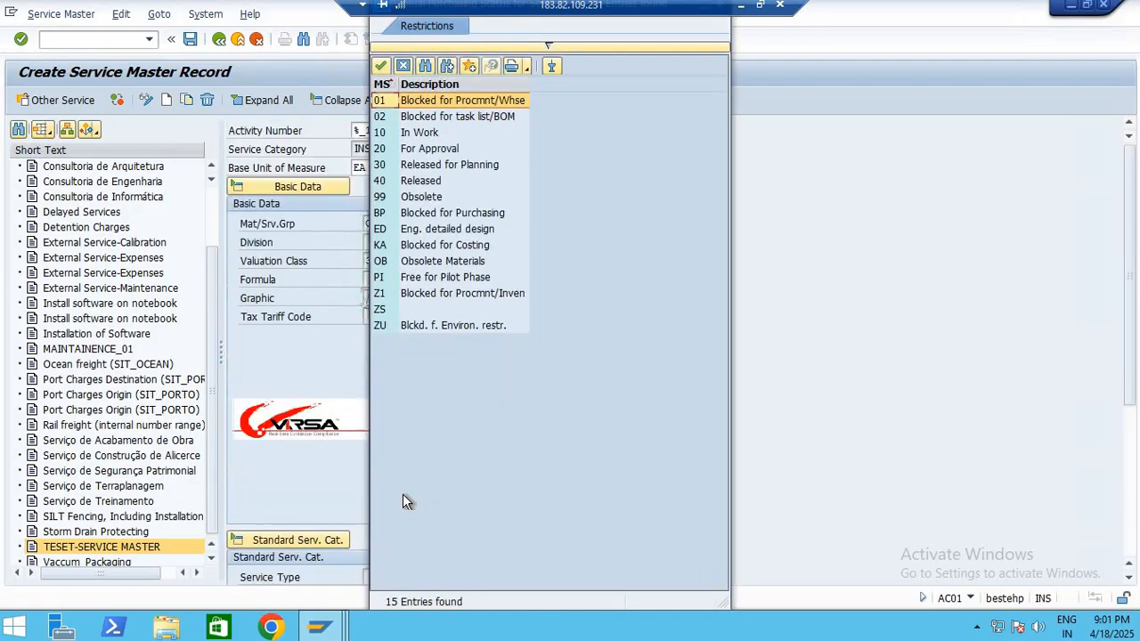
left_click(416, 182)
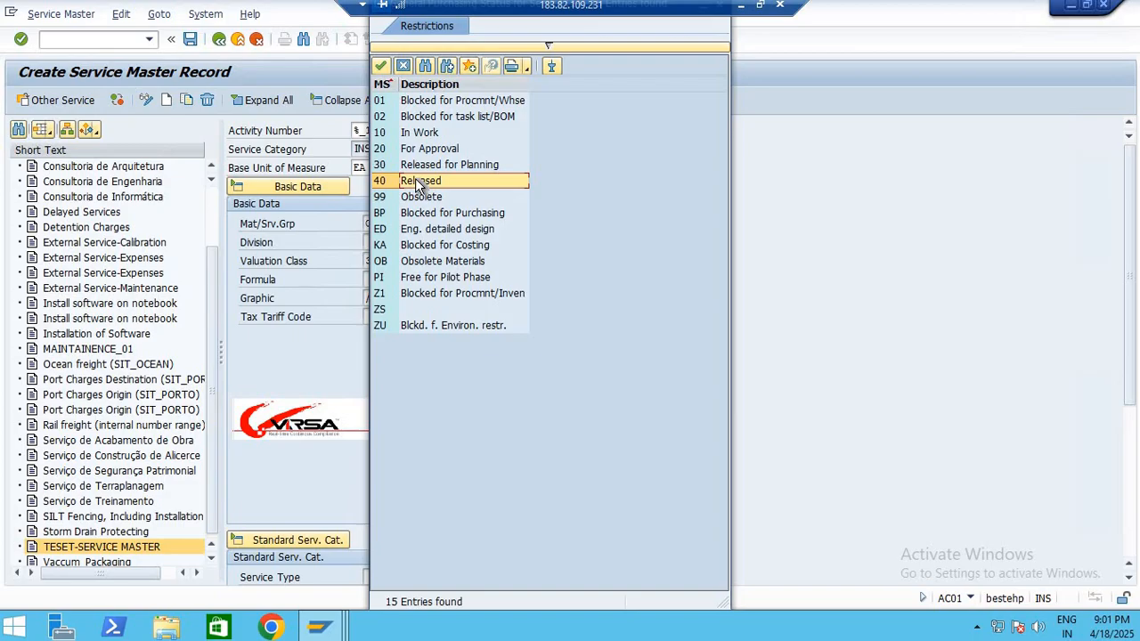
double_click(418, 182)
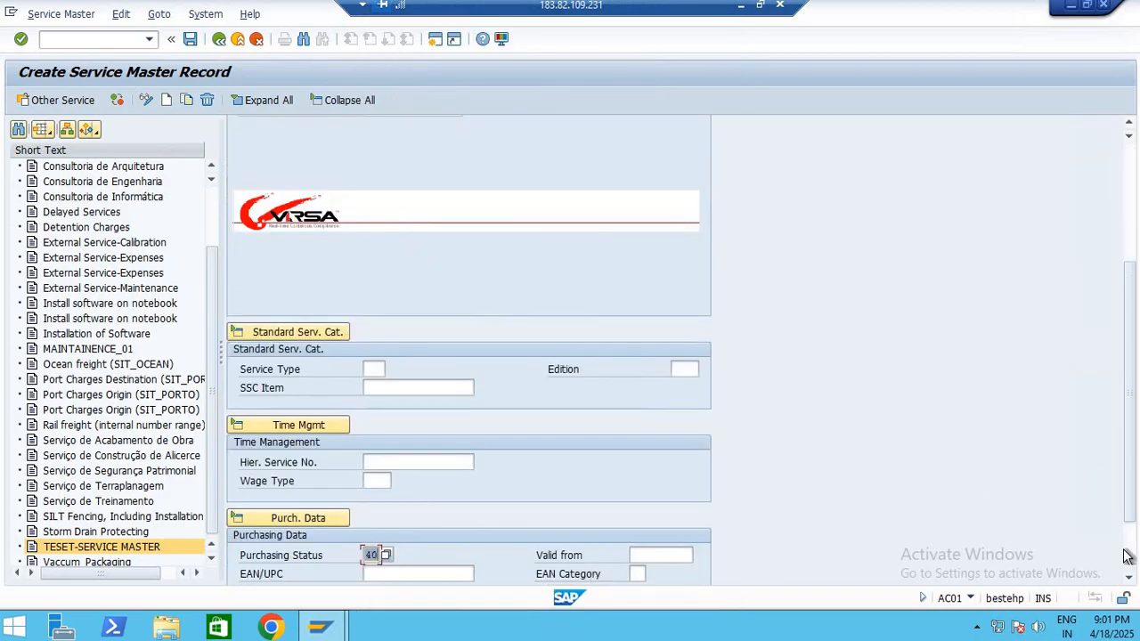
Leave EAN/UPC empty and pick 18.04.2025 as the purchasing status's valid-from date
scroll(497, 511, "down", 1)
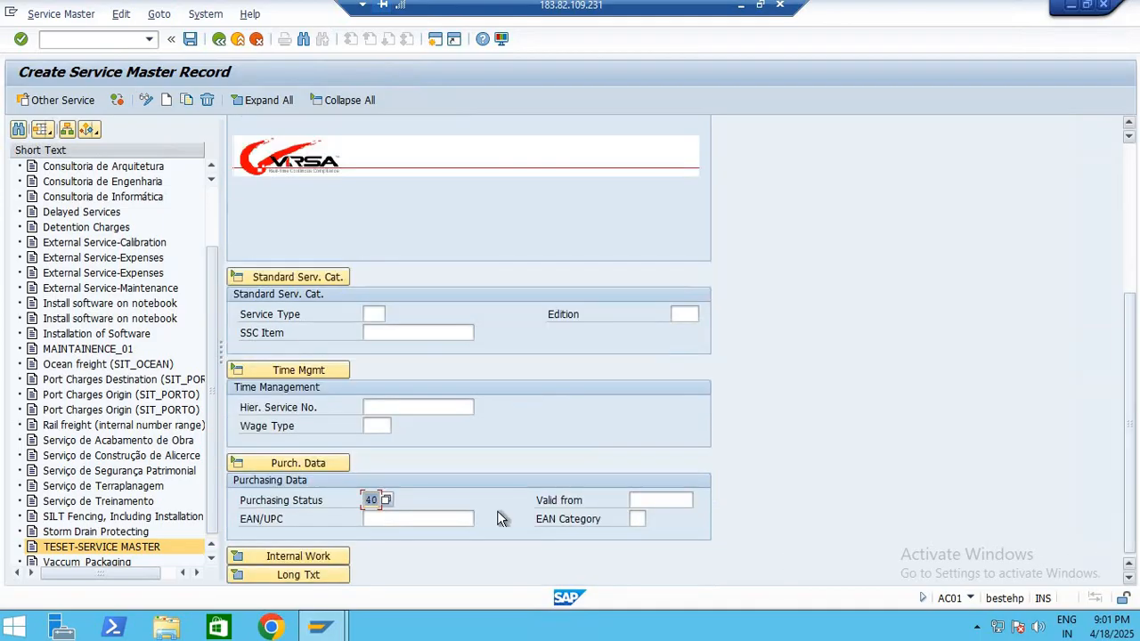
left_click(419, 519)
left_click(659, 501)
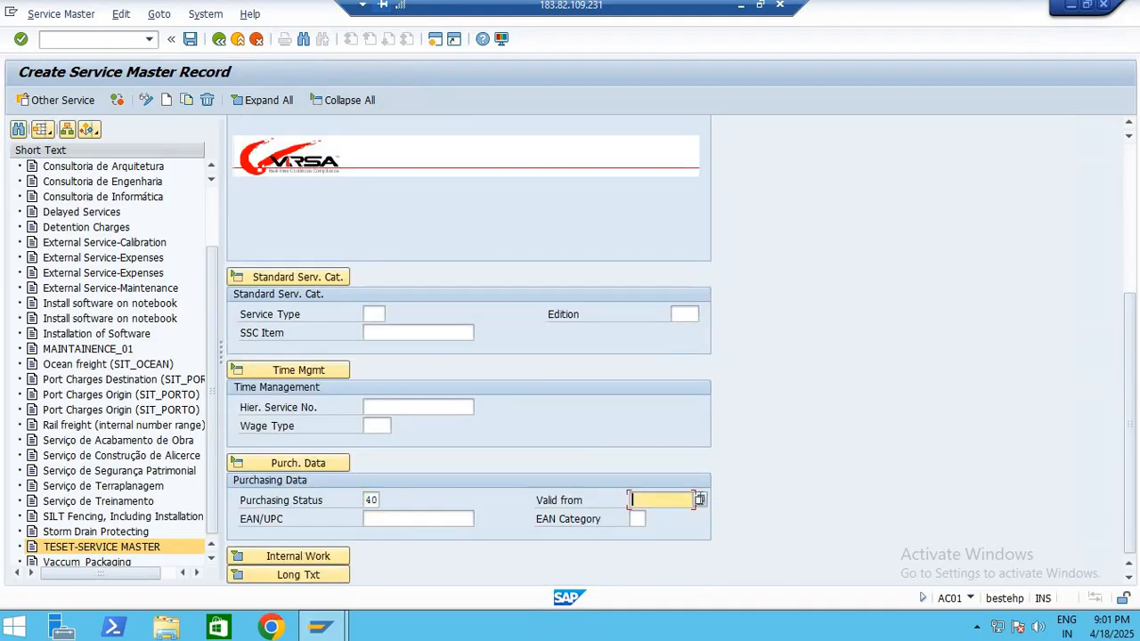
left_click(701, 501)
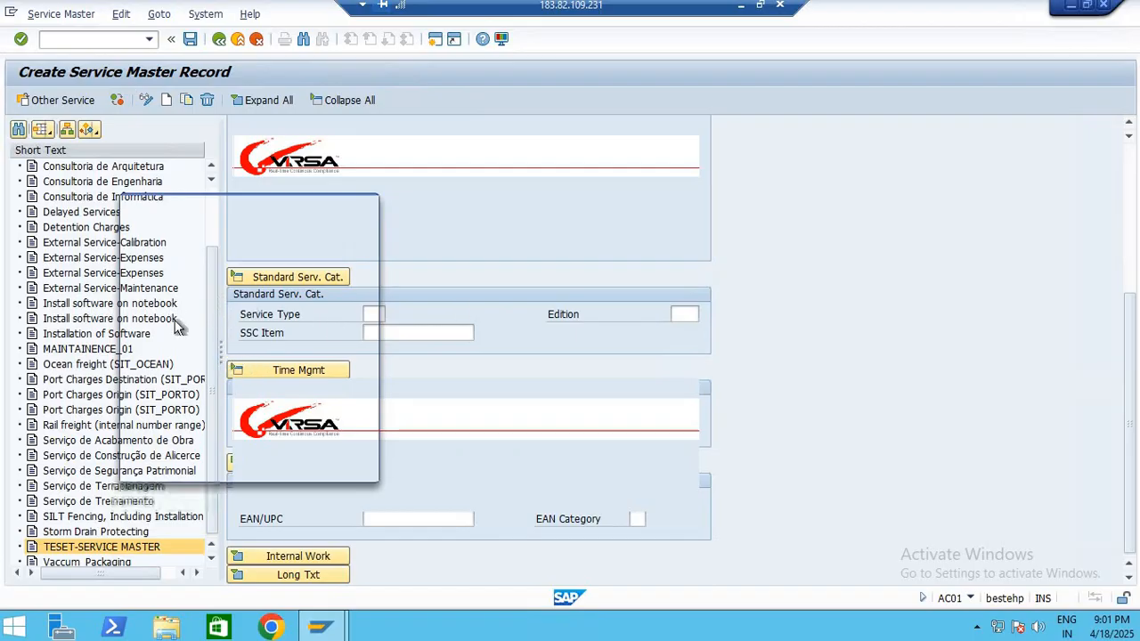
double_click(289, 349)
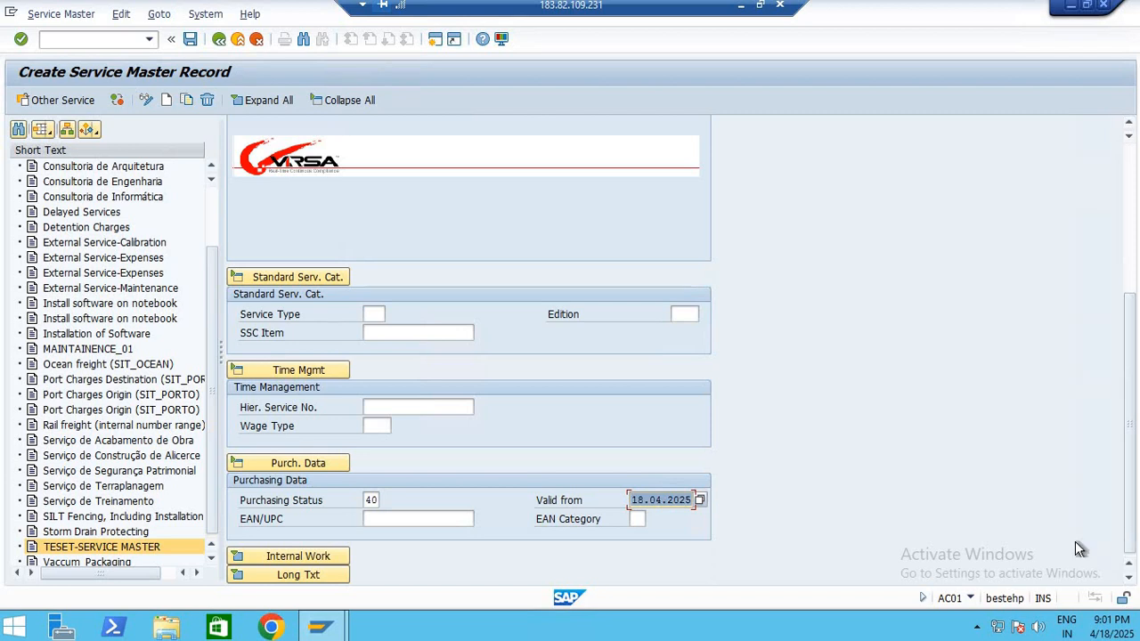
Expand the Internal Work section and reopen the Long Txt section, leaving the unit conversion empty
left_click(260, 558)
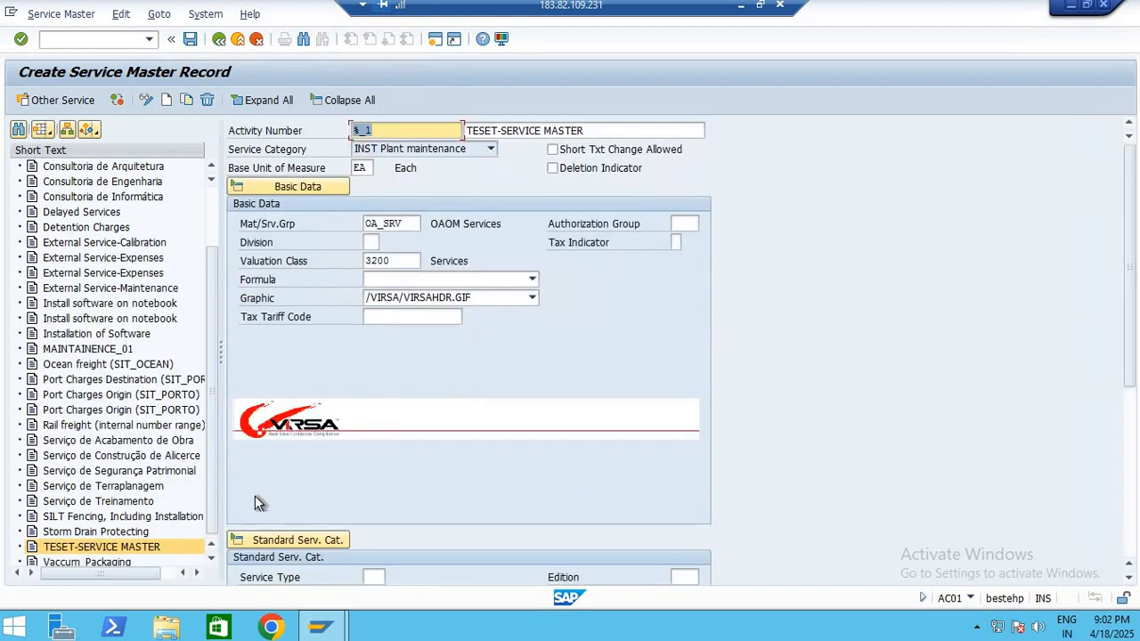
scroll(506, 462, "down", 1)
scroll(582, 400, "down", 5)
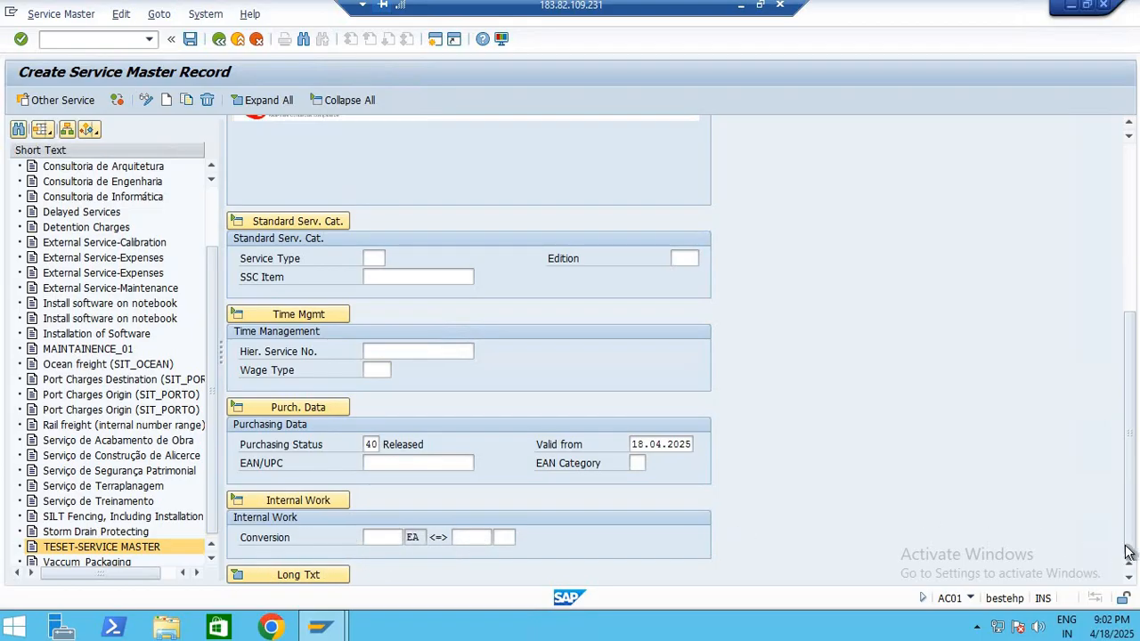
left_click(235, 575)
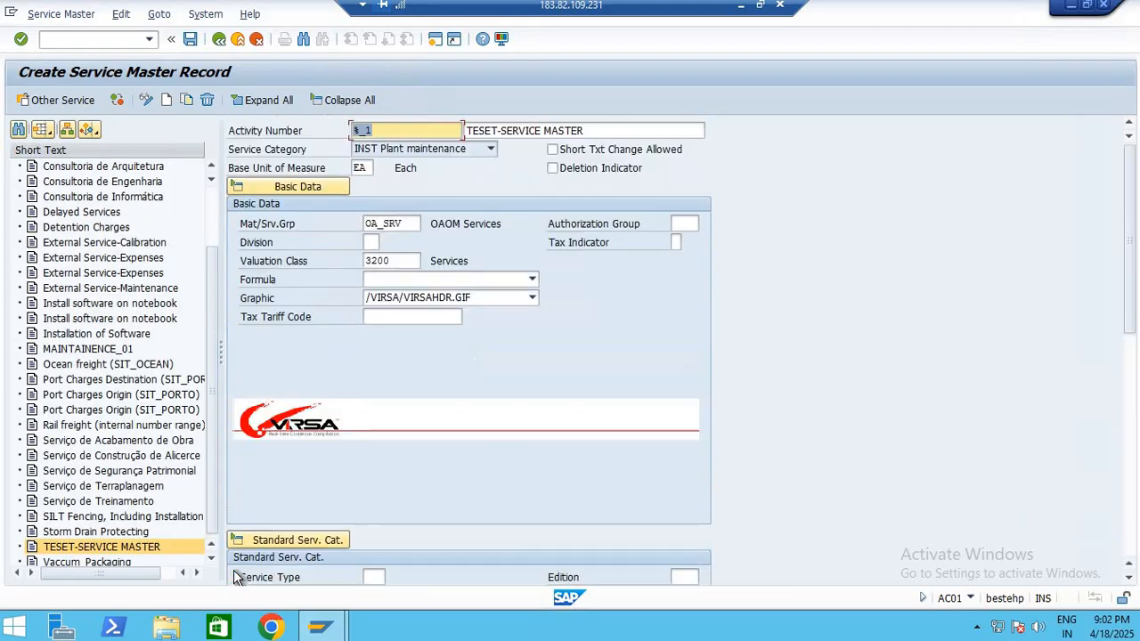
left_click_drag(1135, 329, 1137, 588)
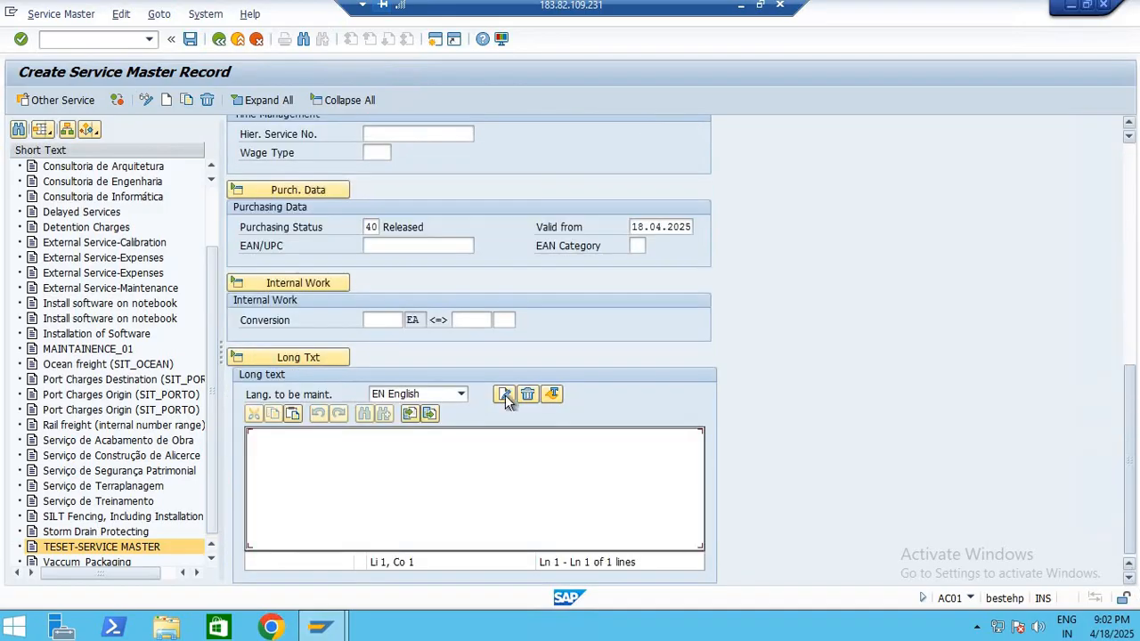
Write "REPAING SERVICE WORKS" as the English long text and insert the missing letters in its first word
left_click(435, 461)
type("REPA")
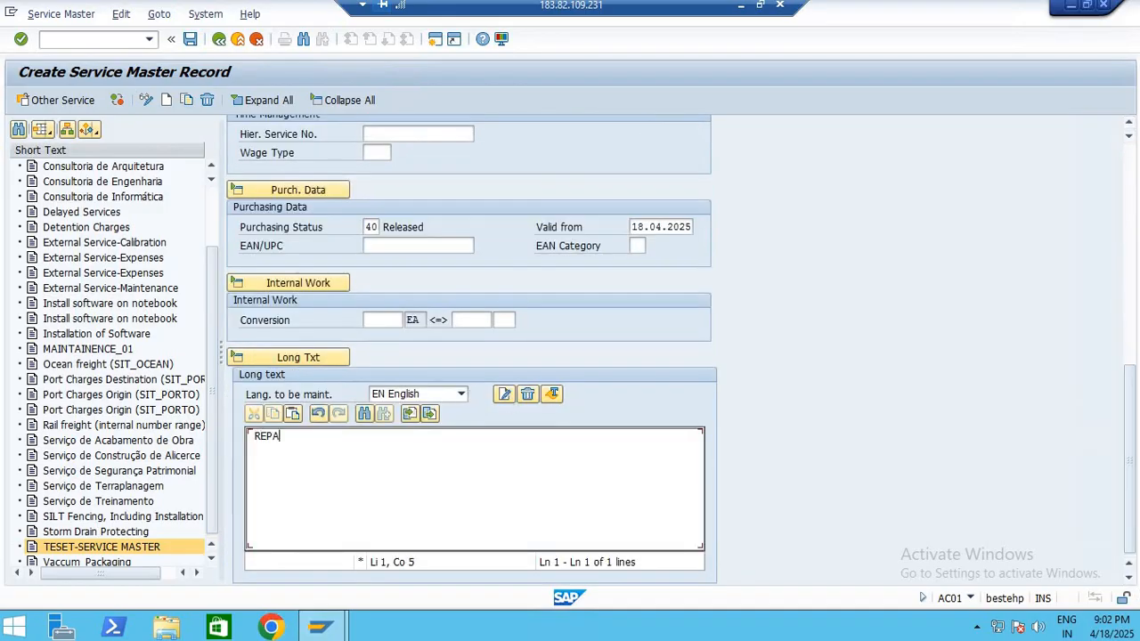
type("ING SS")
type("RV")
type("ICE WO")
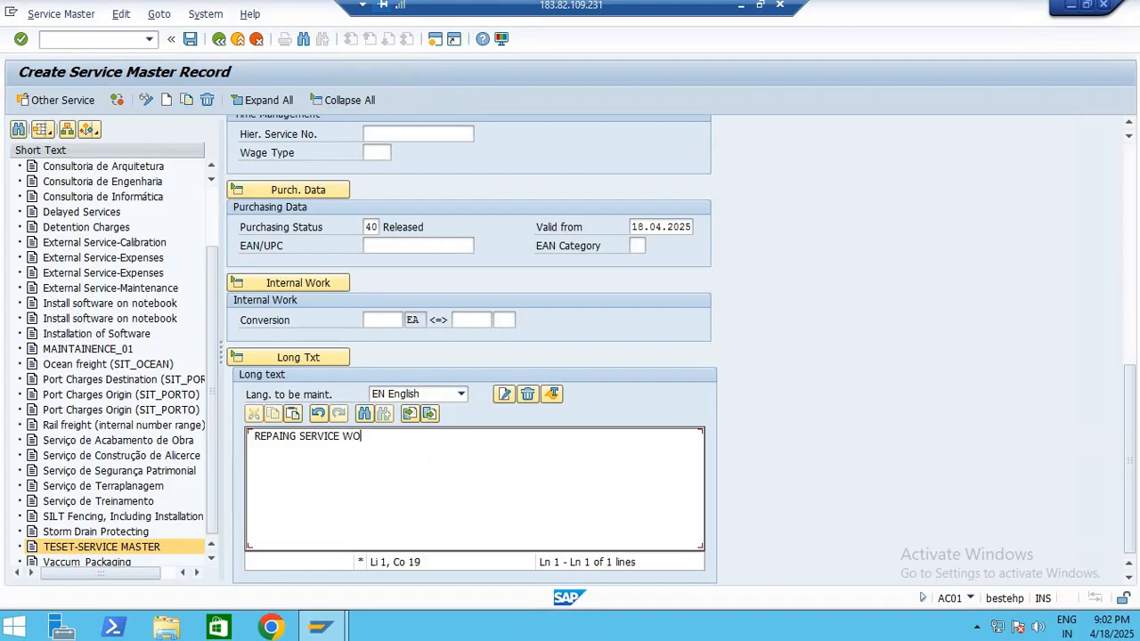
type("RKS")
type("IR")
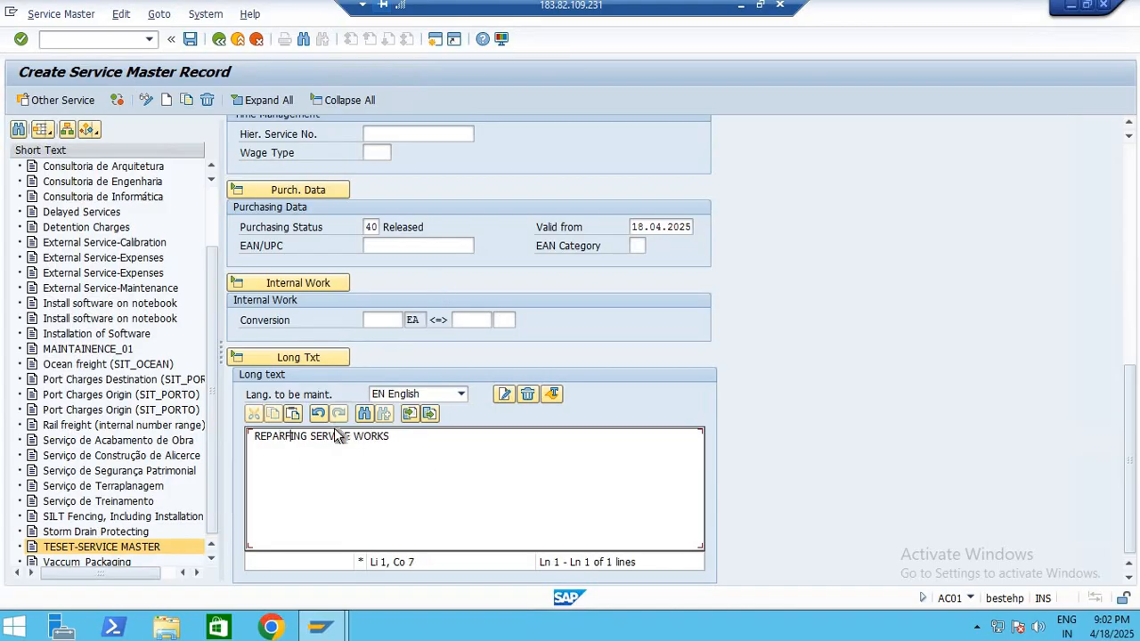
Remove the stray F from the long text's first word and save the service master record
key("BackSpace")
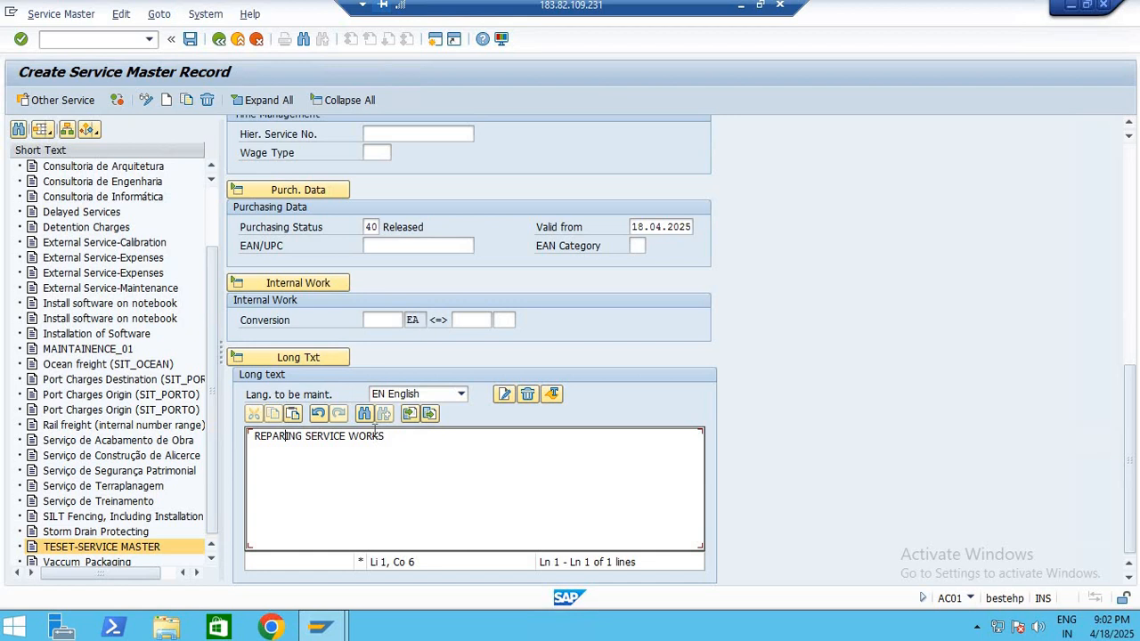
left_click(191, 40)
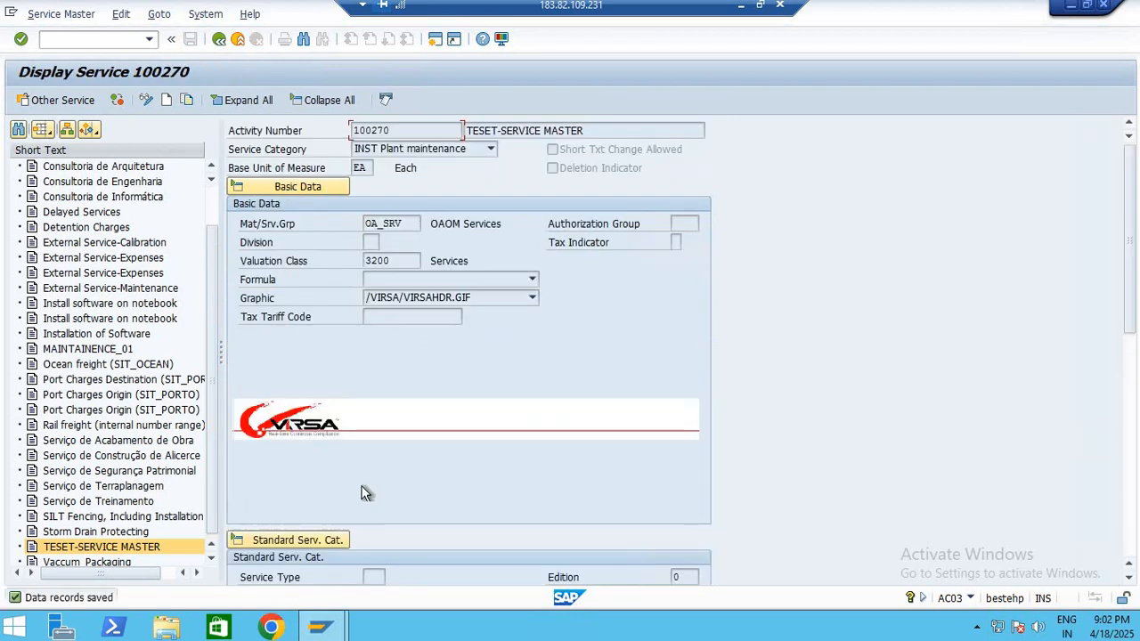
left_click(60, 549)
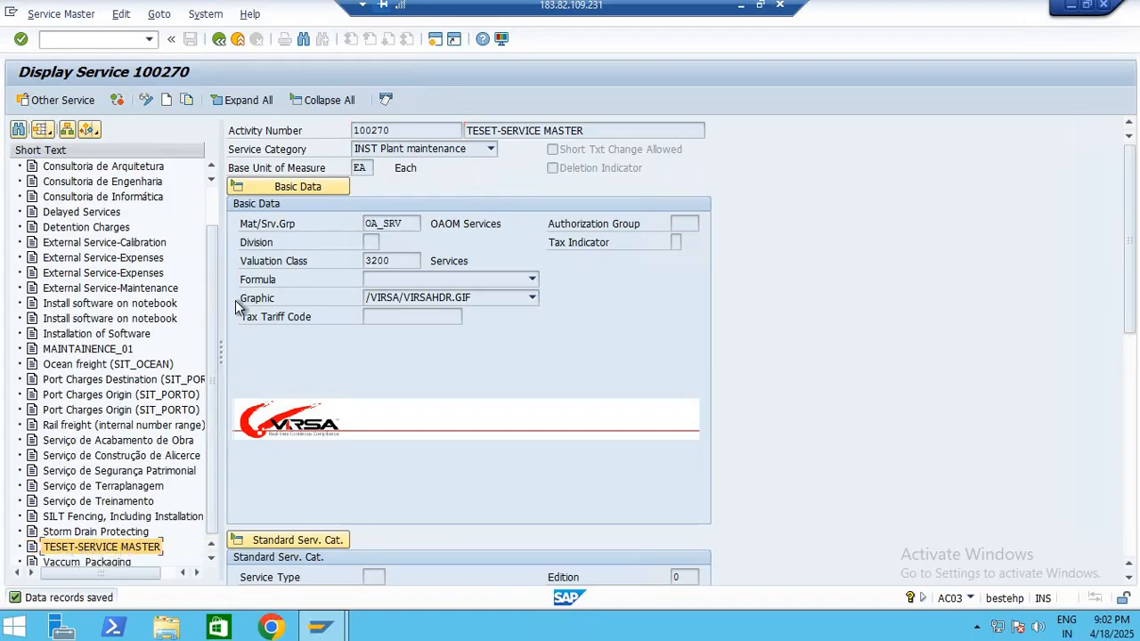
double_click(398, 130)
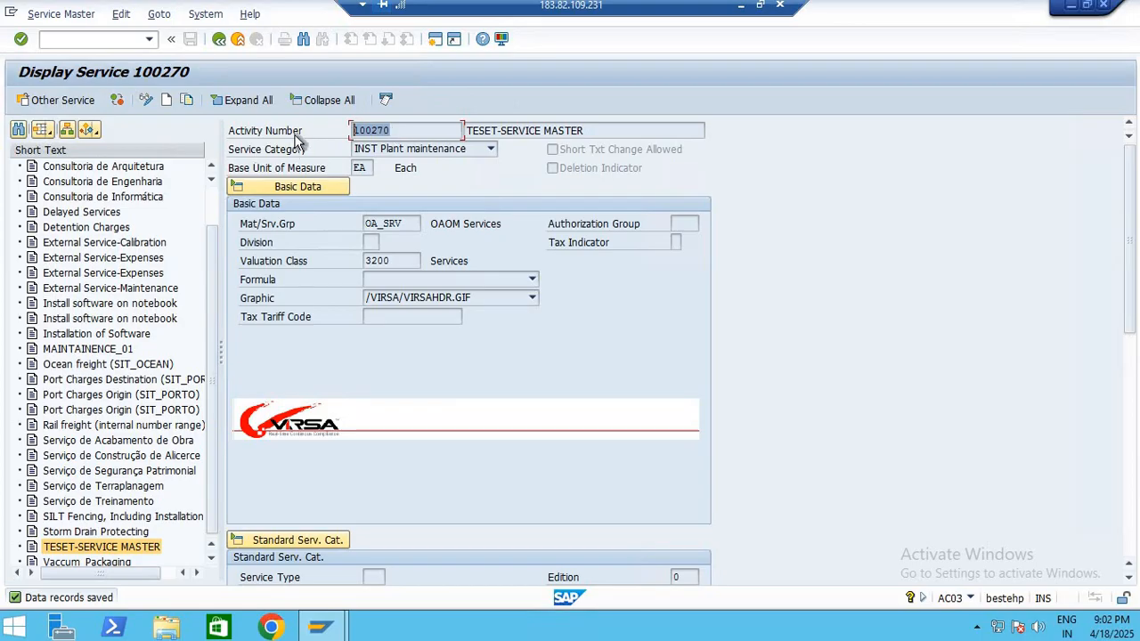
Leave the service display and start transaction ME51N to create a purchase requisition
left_click(221, 41)
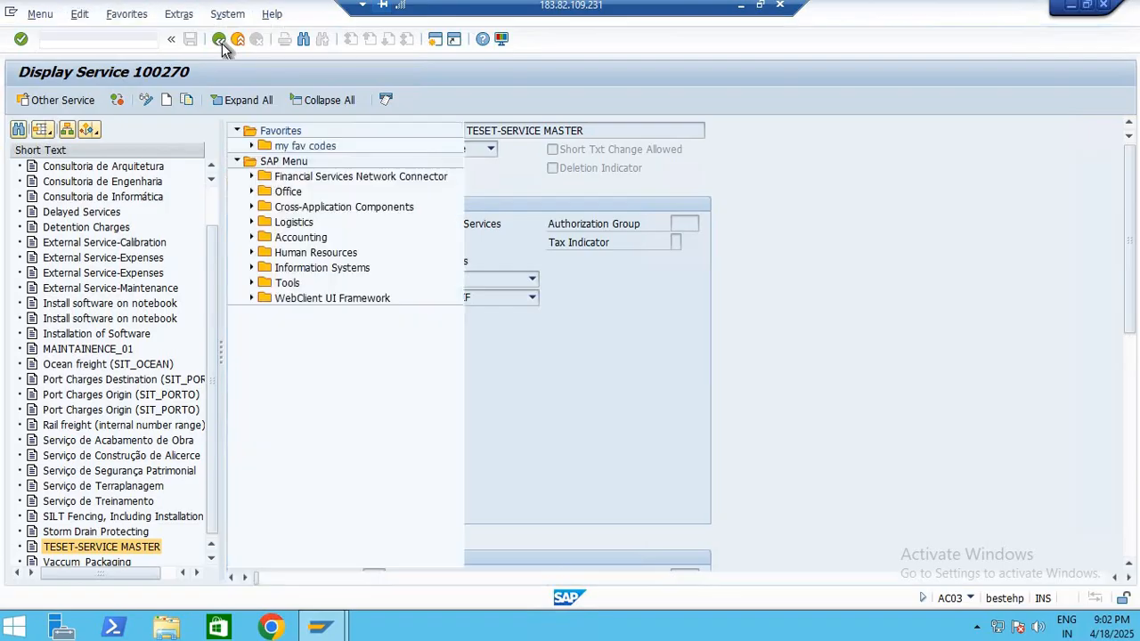
type("ME51N")
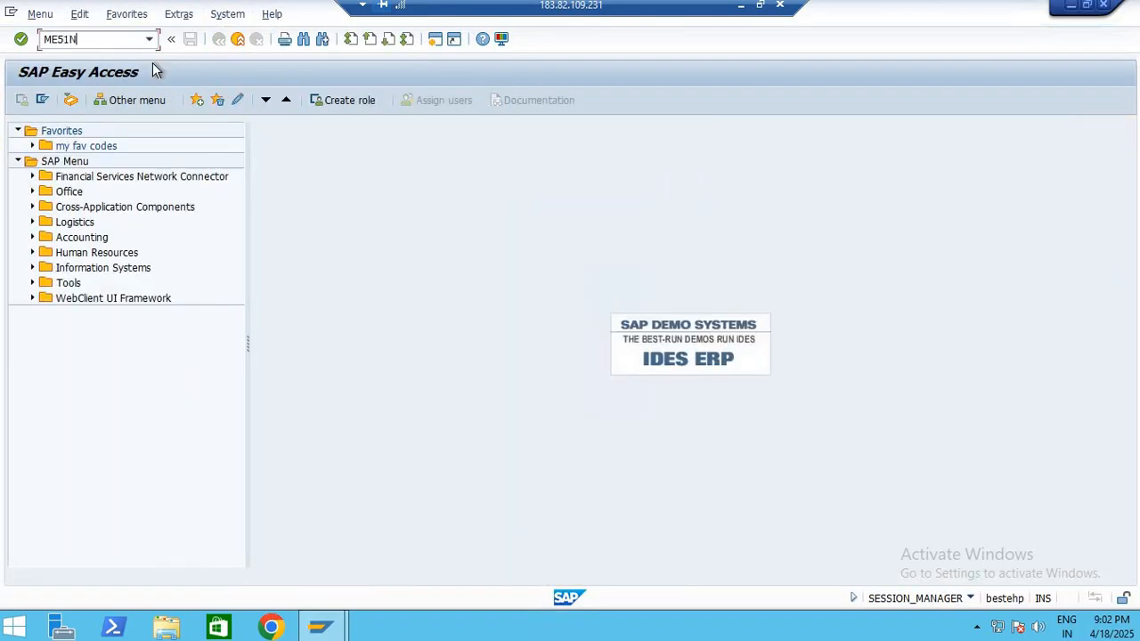
key("Return")
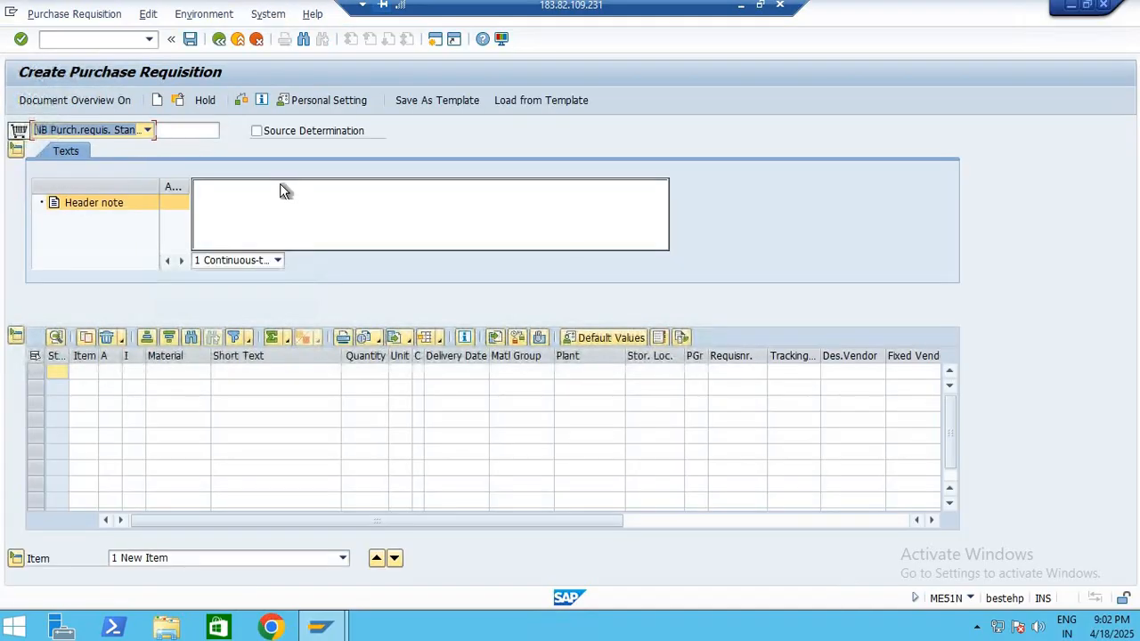
Write "TEST PURCHASE REQUISITION" as the purchase requisition's header note
left_click(275, 194)
type("TE")
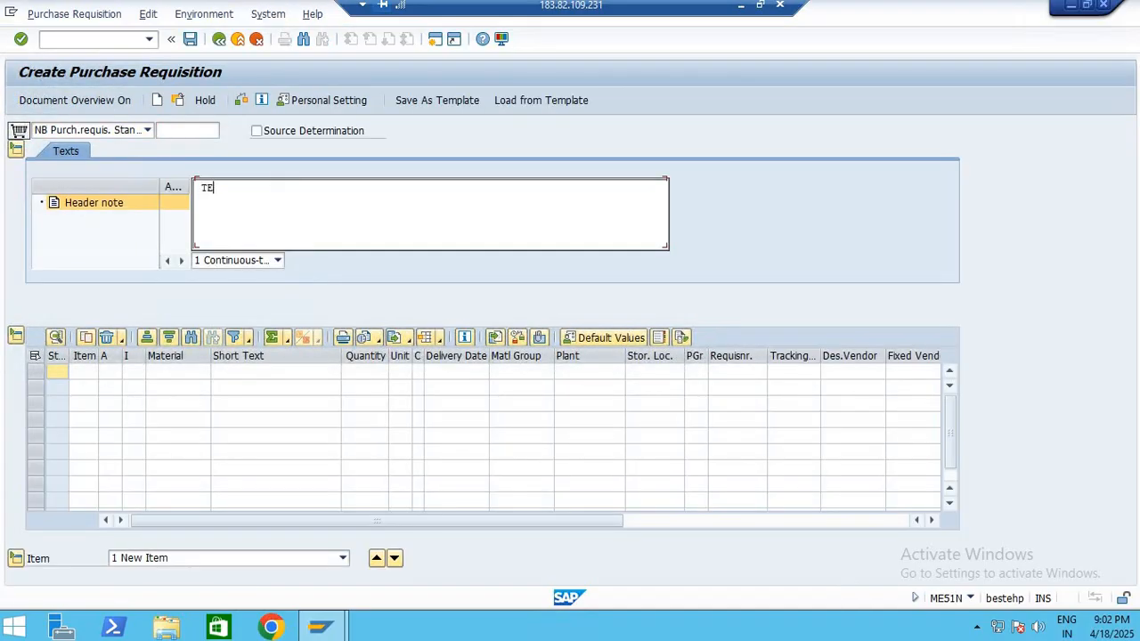
type("ST PURCHASE REQUISITION")
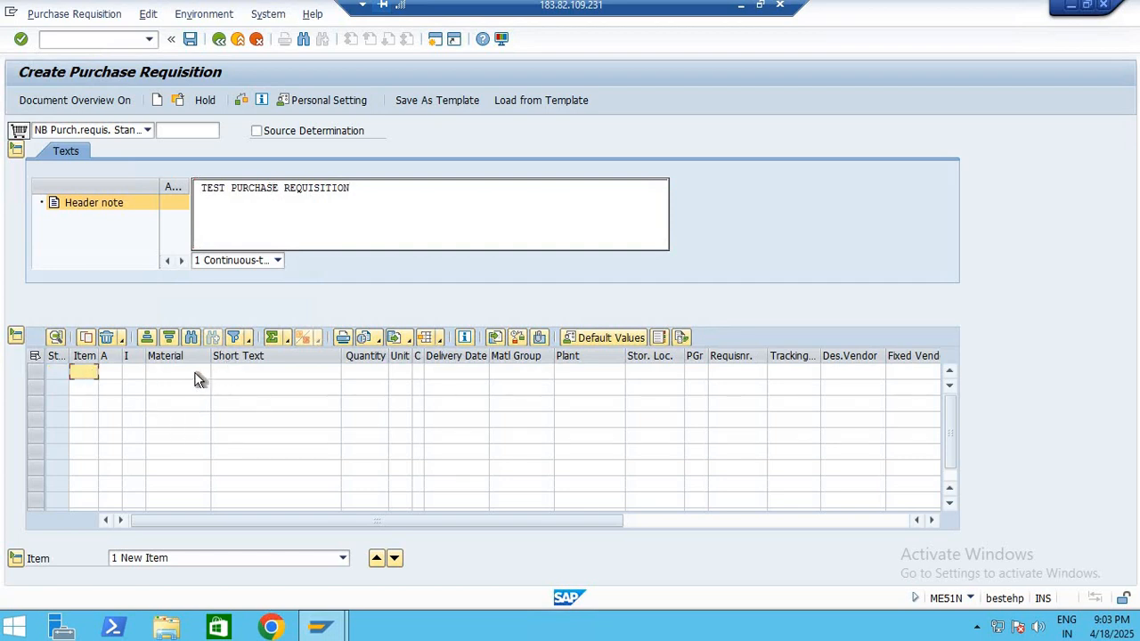
left_click(196, 375)
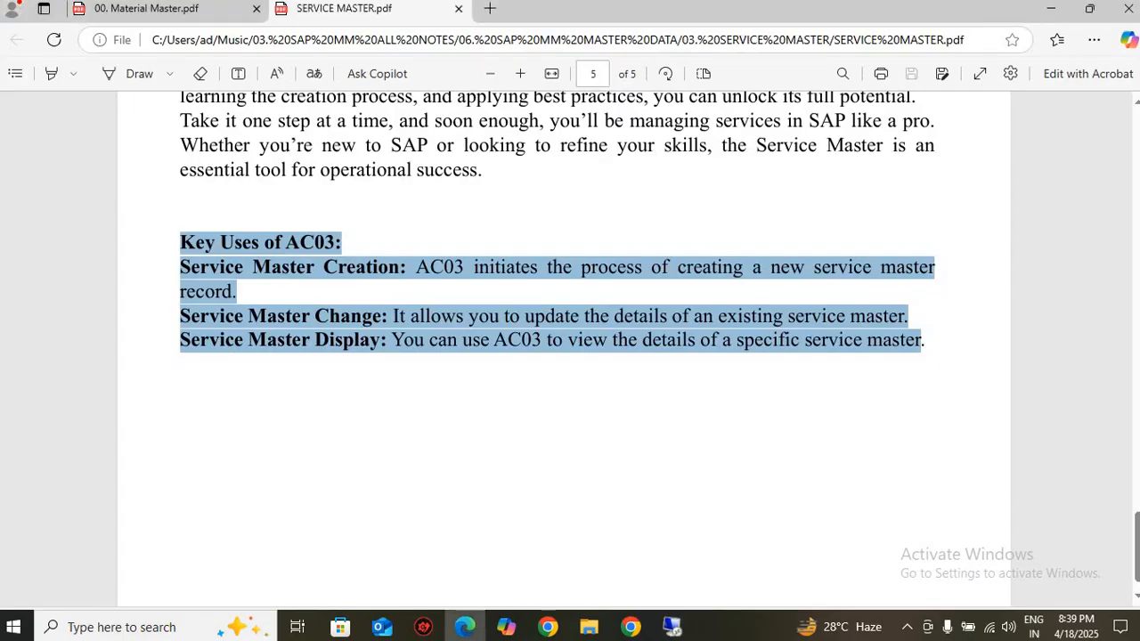
mouse_move(630, 627)
left_click(535, 554)
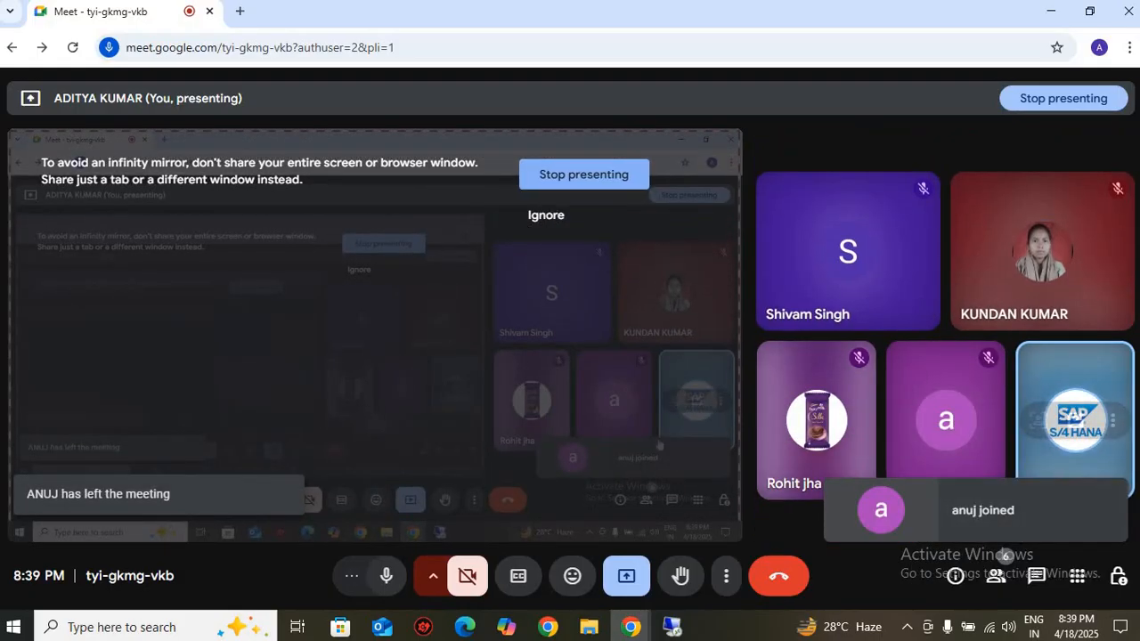
left_click(680, 627)
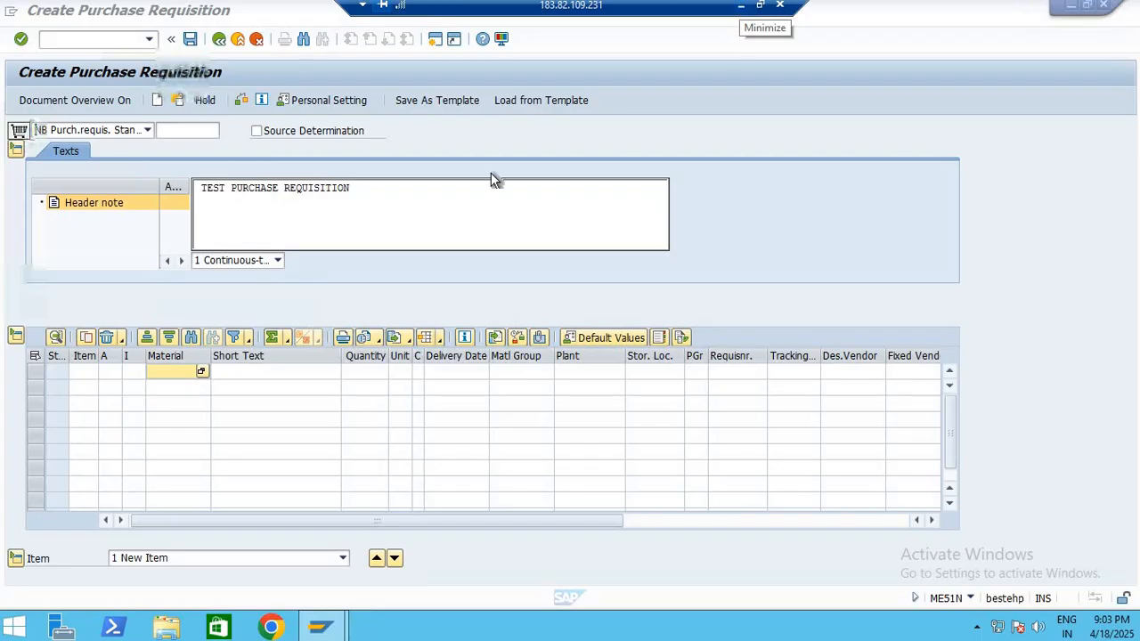
left_click(261, 195)
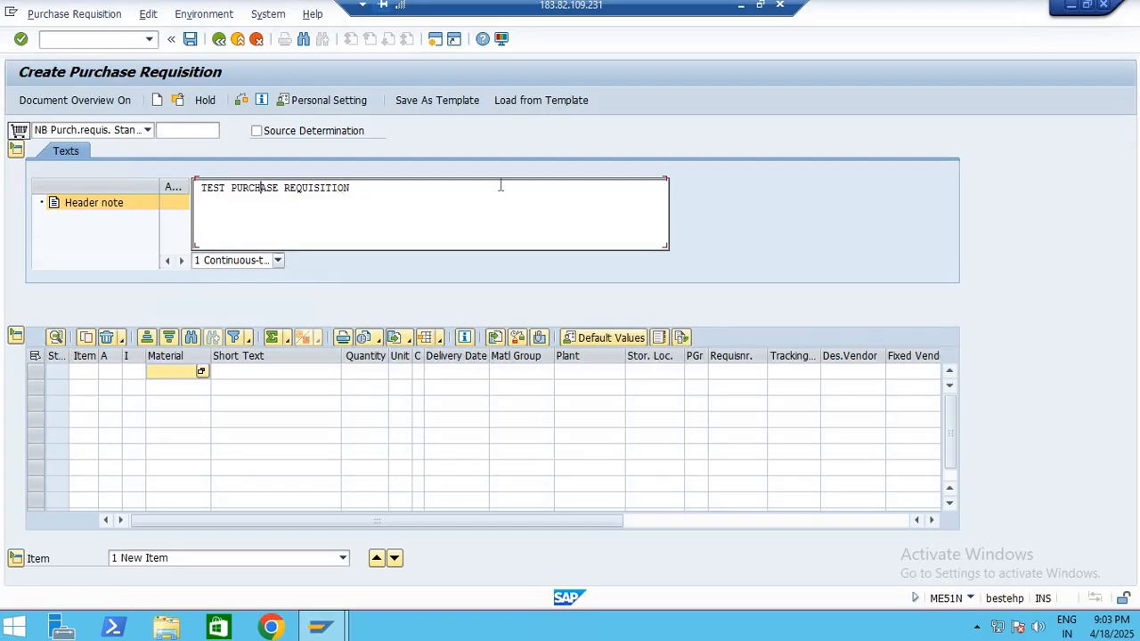
key("ctrl+a")
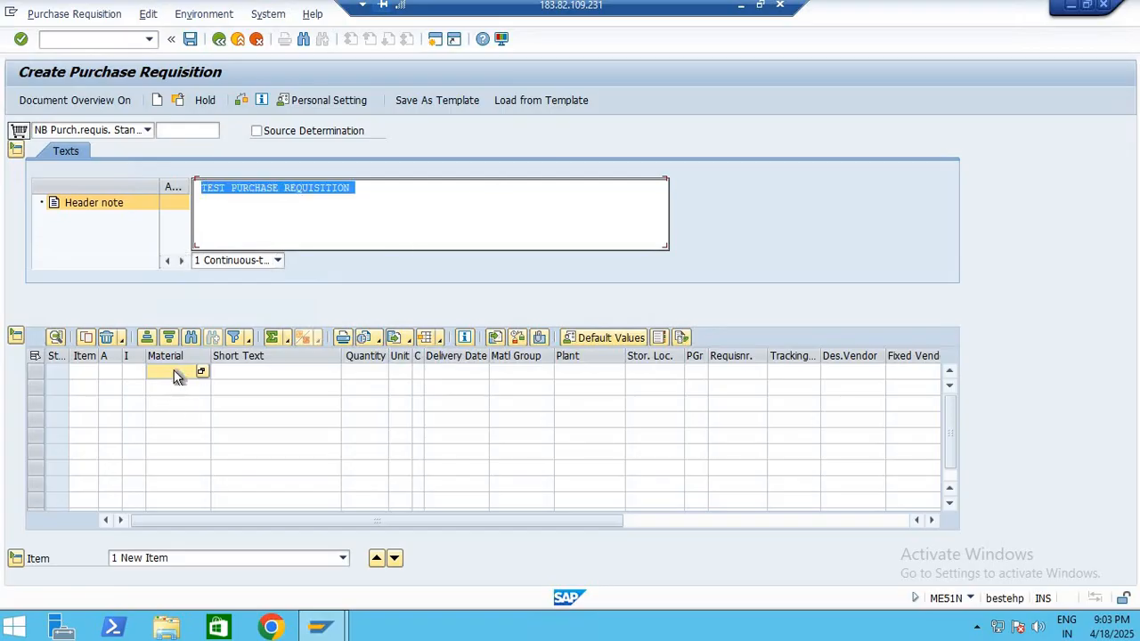
Open a second session with transaction SE16N and load table MARA in place of ASMD
left_click(435, 41)
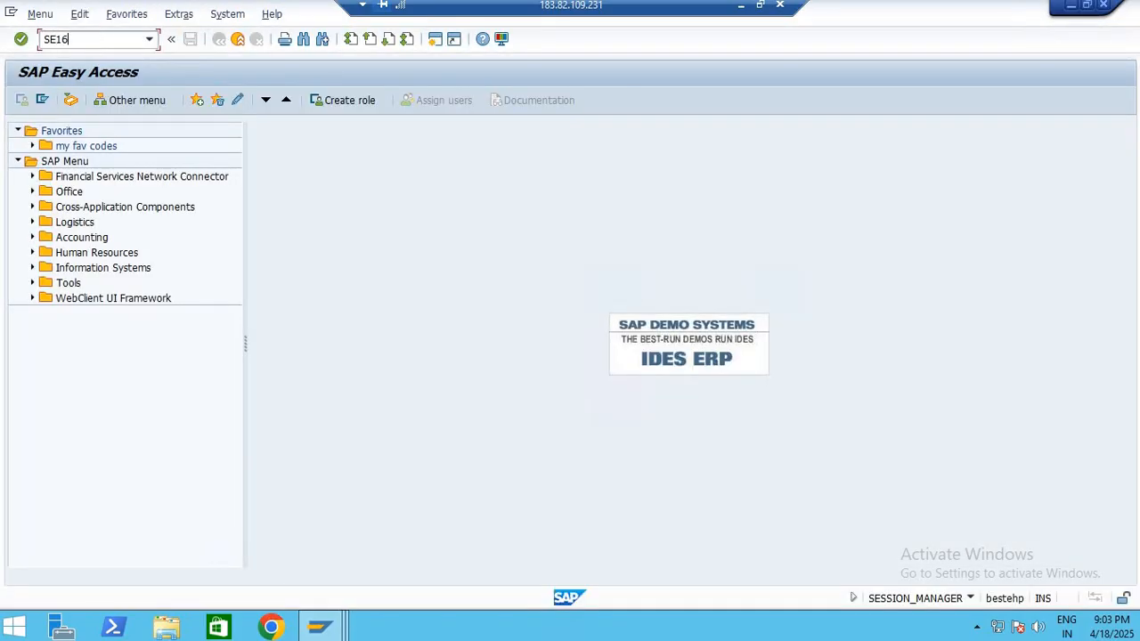
key("Return")
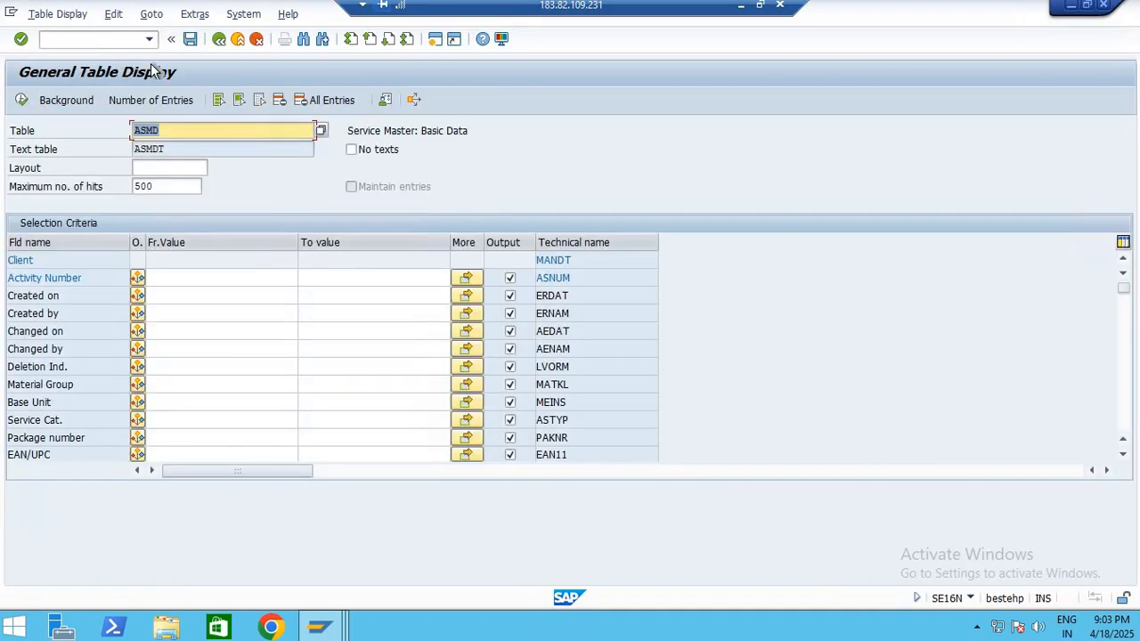
key("BackSpace")
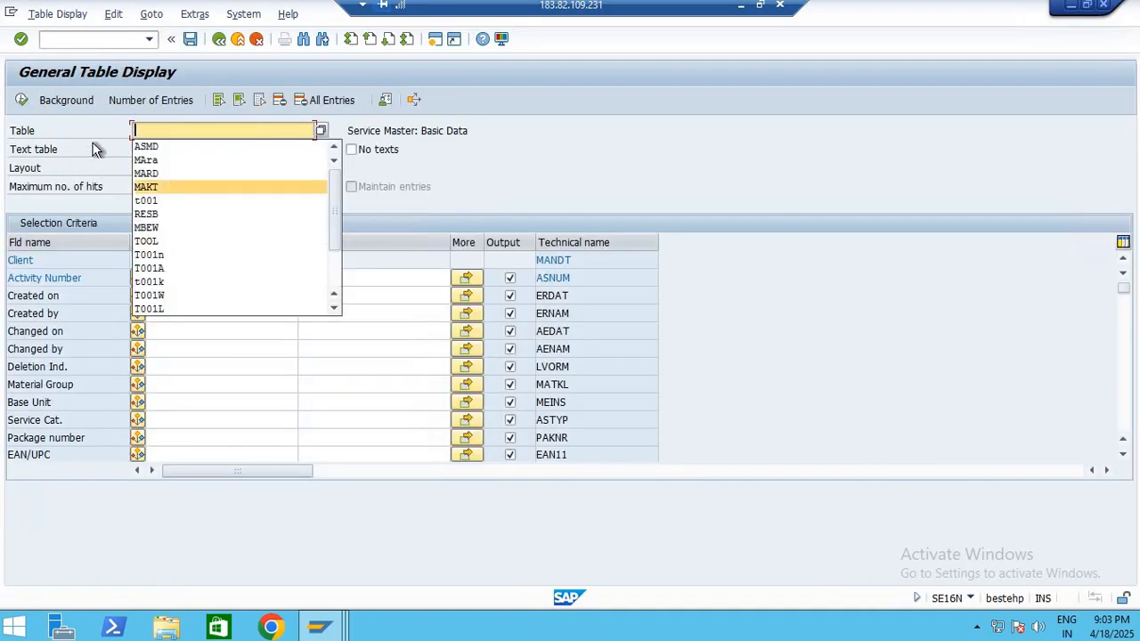
left_click(94, 145)
left_click(157, 134)
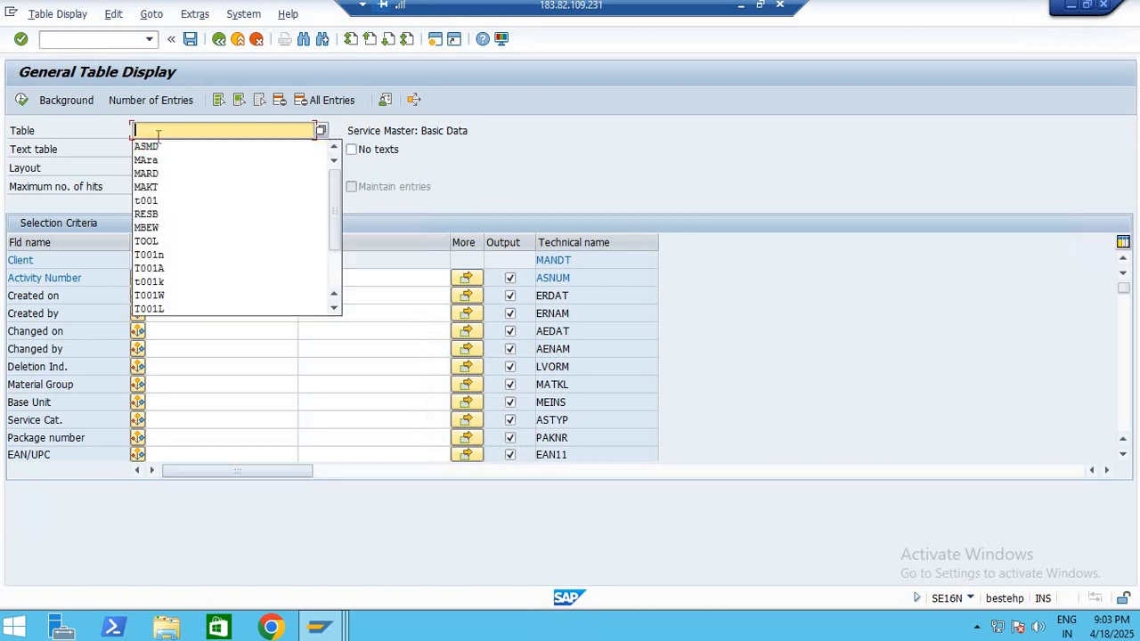
left_click(162, 160)
key("Return")
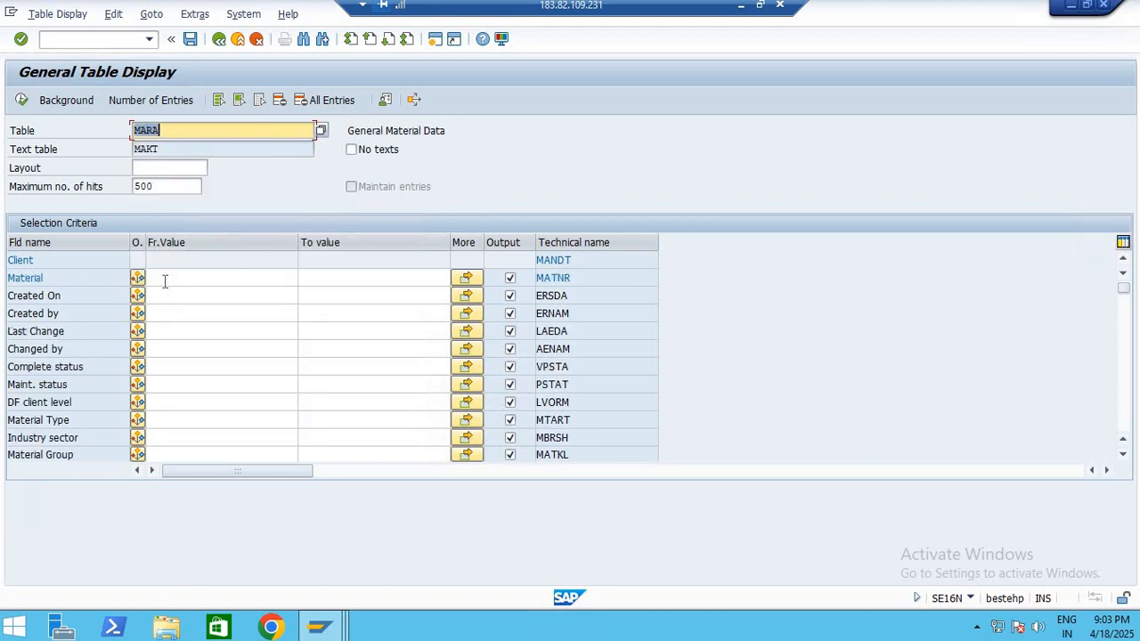
left_click(165, 278)
left_click(189, 292)
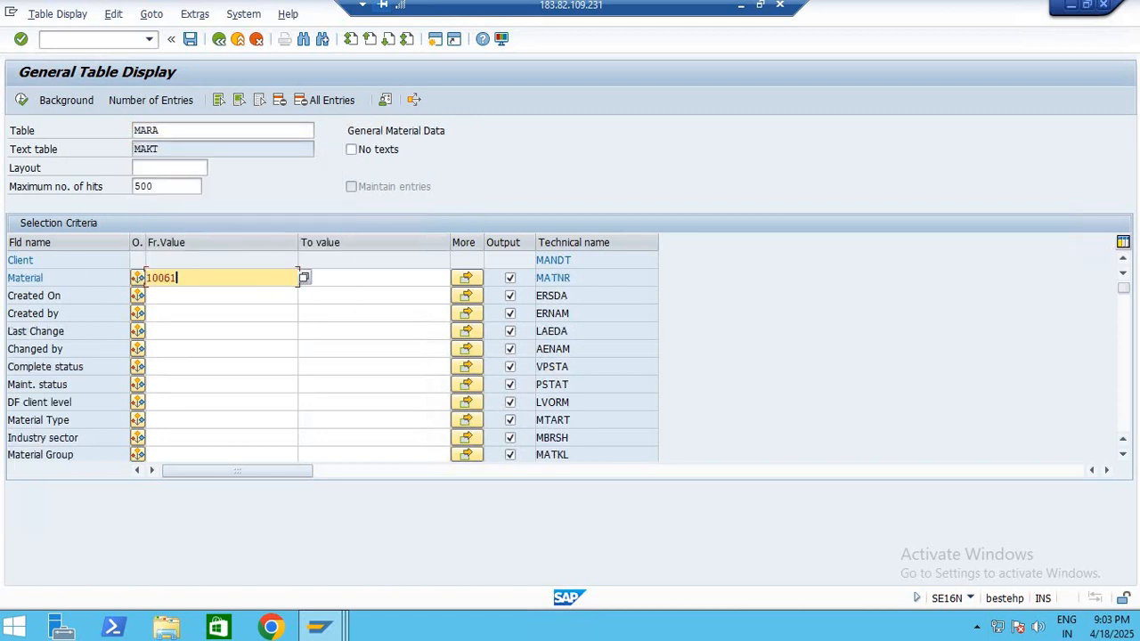
key("Delete")
double_click(142, 186)
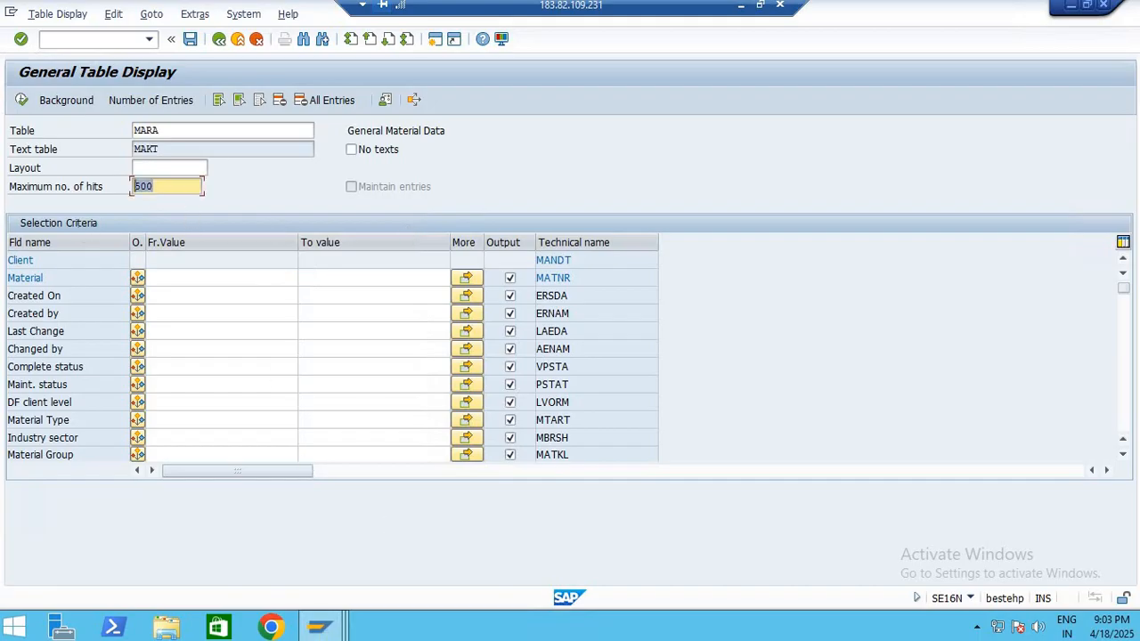
left_click(68, 351)
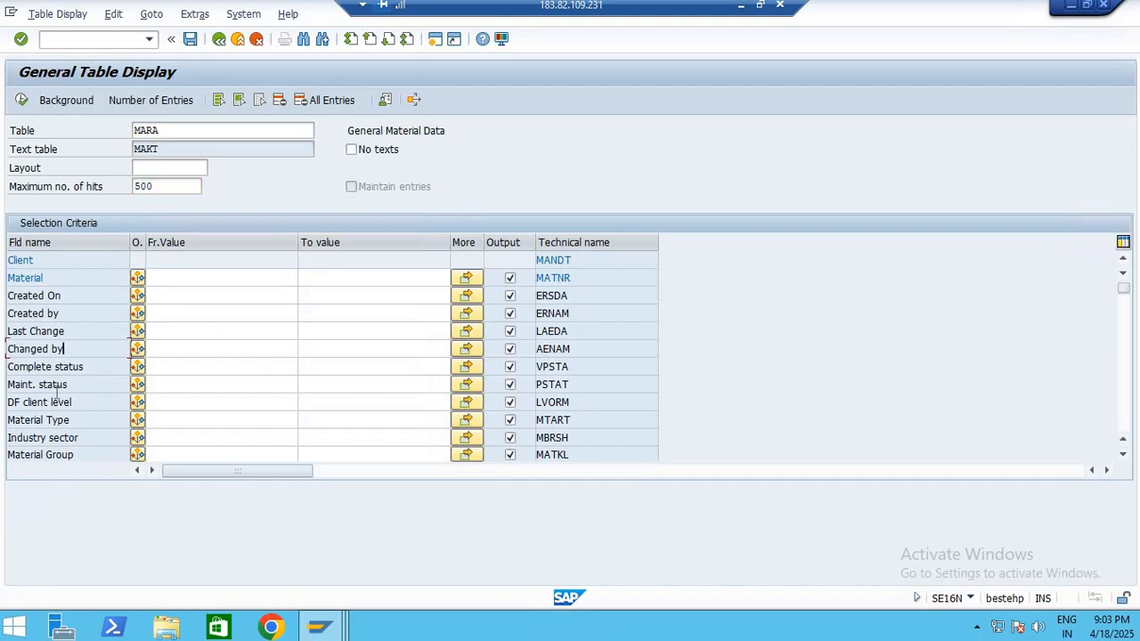
left_click(57, 316)
Restrict the MARA selection to Created On 18.04.2025 and clear the maximum number of hits
left_click(287, 294)
left_click(306, 296)
double_click(287, 351)
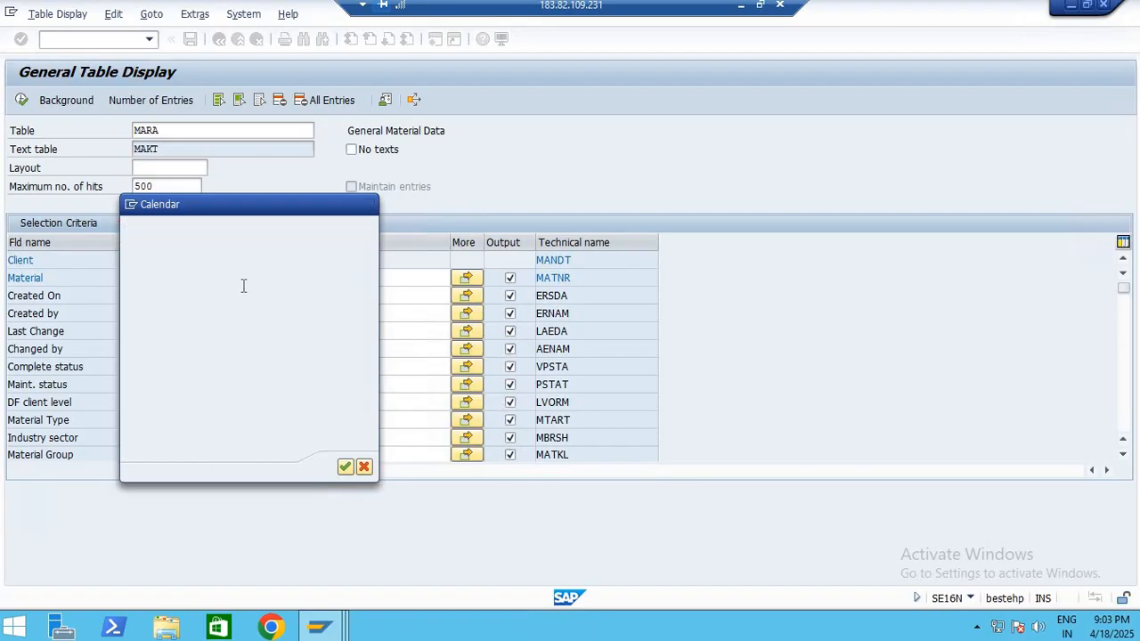
double_click(162, 185)
key("BackSpace")
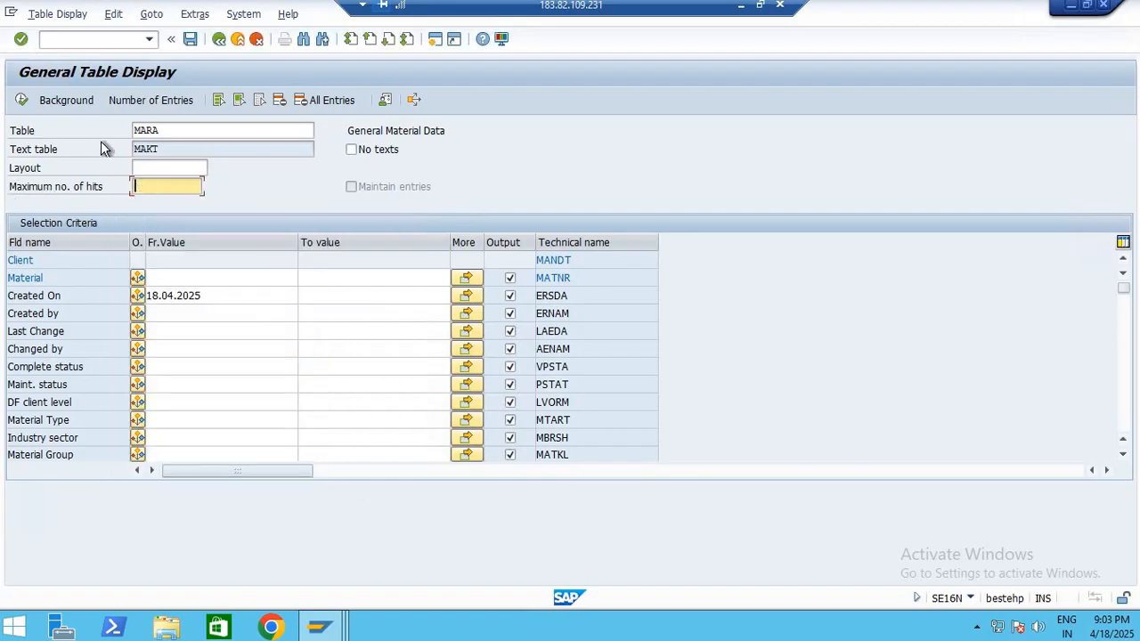
Count the matching MARA entries, then list them and select the material number in the last row
left_click(130, 102)
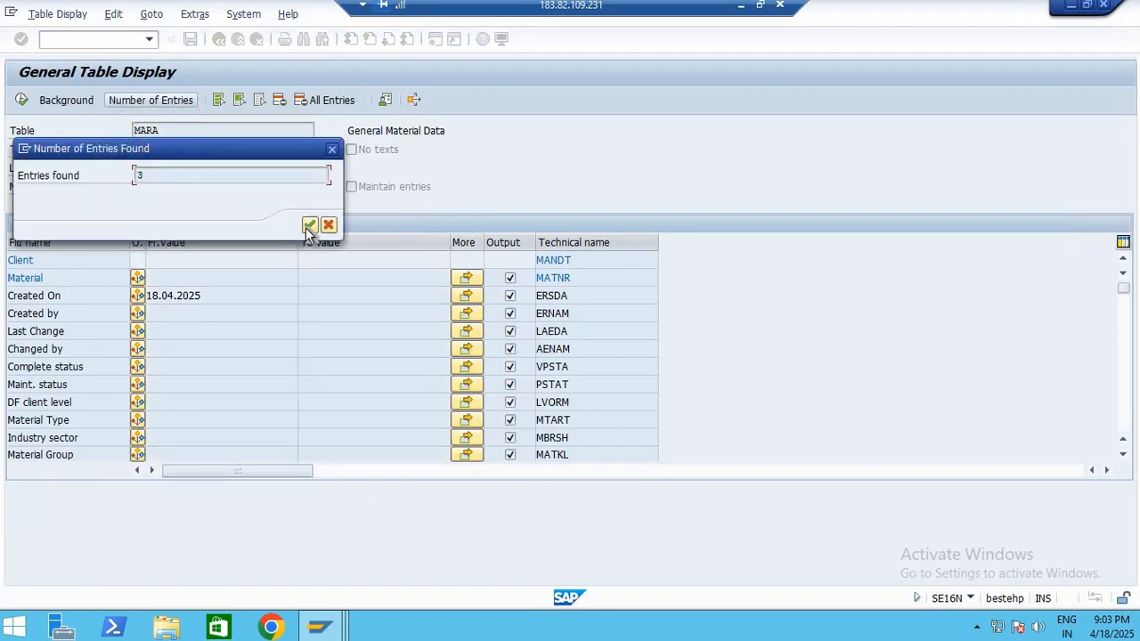
left_click(309, 224)
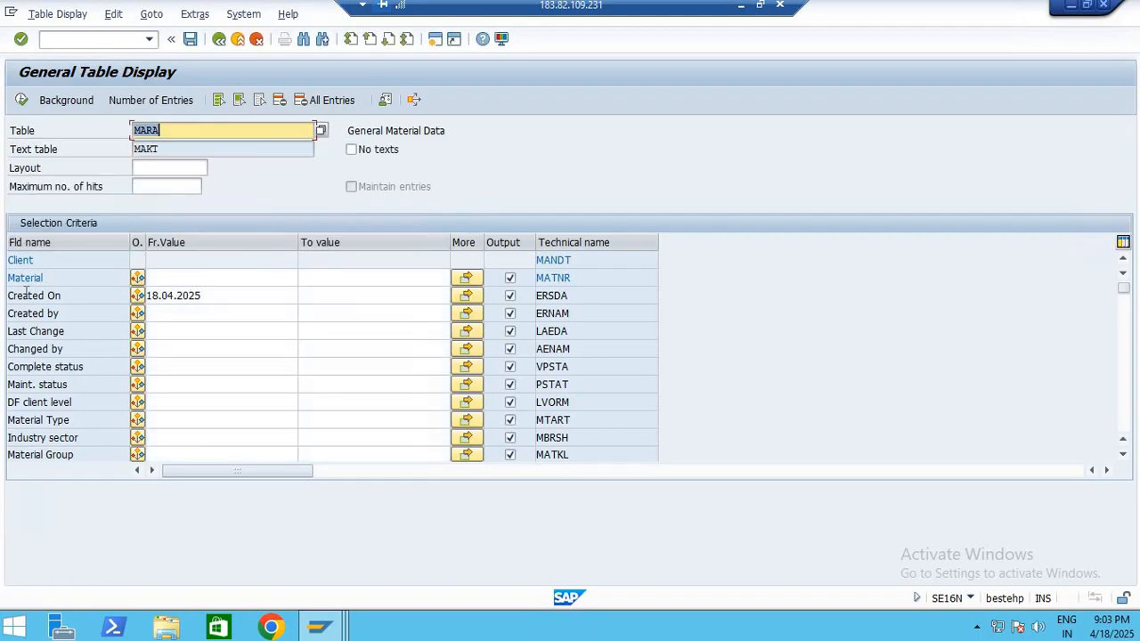
left_click(21, 100)
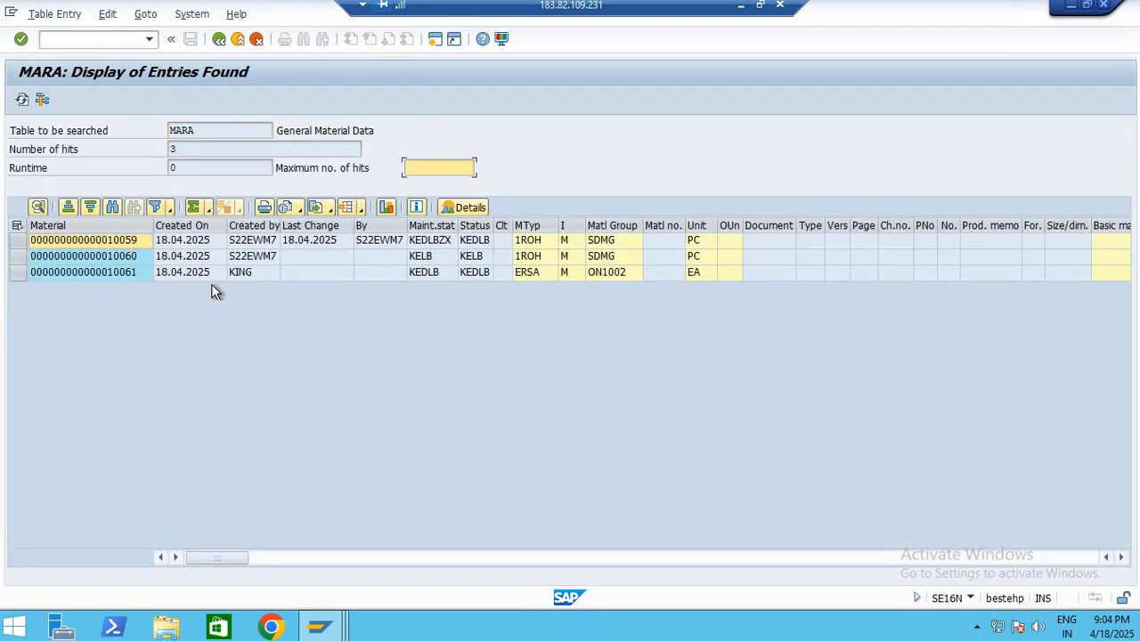
left_click(128, 272)
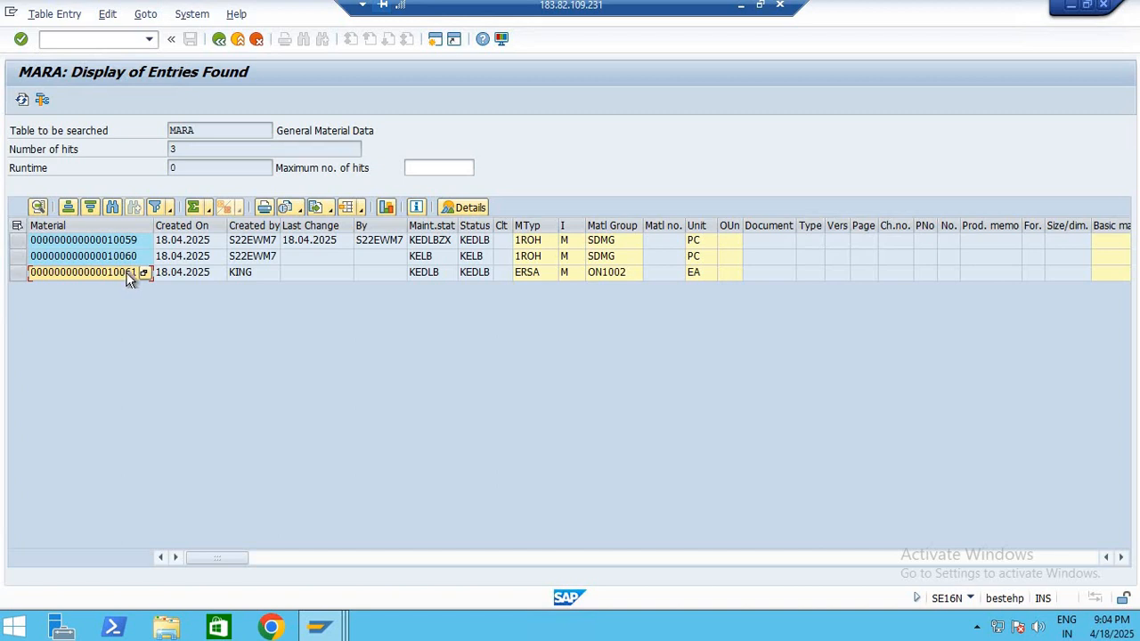
Return to the Create Purchase Requisition session and choose NB Purch.requis. Stand. as the document type
left_click(336, 629)
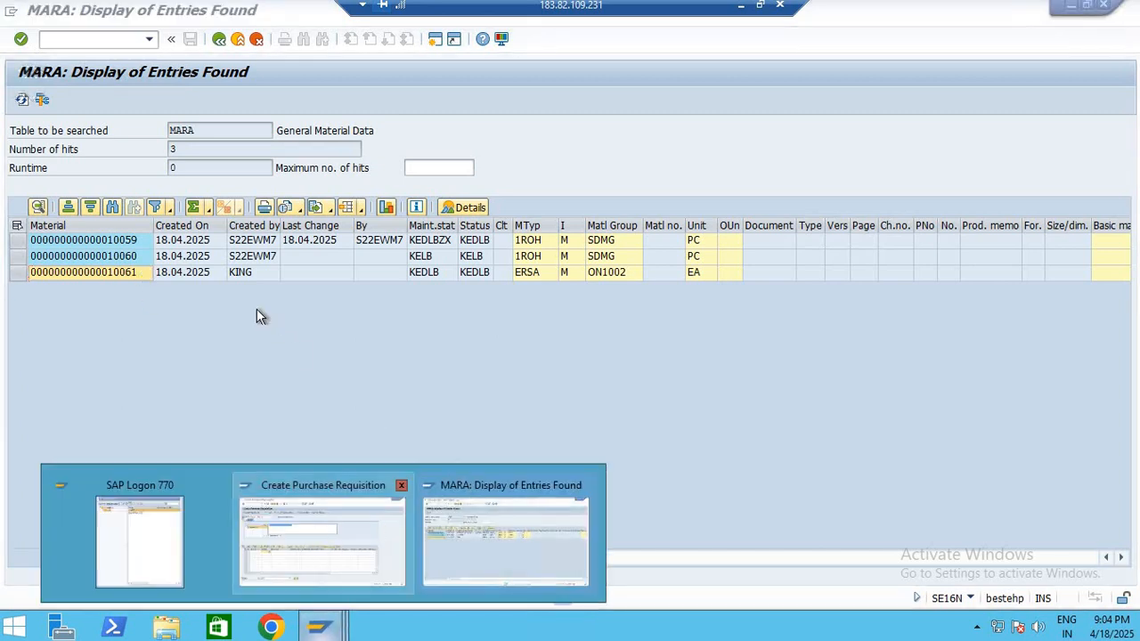
left_click(323, 539)
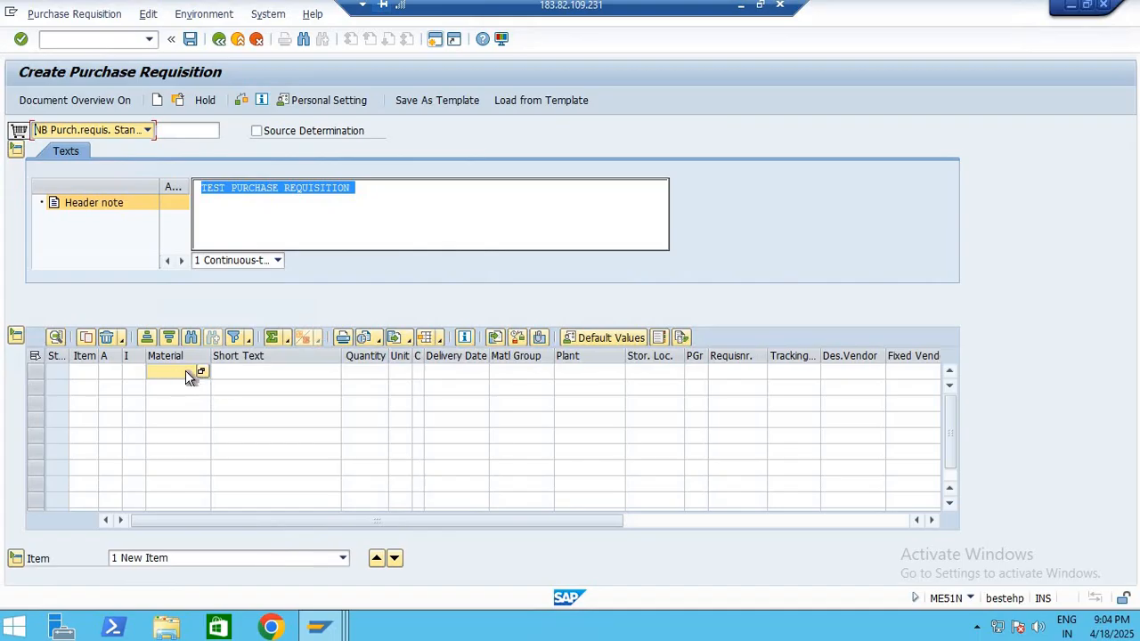
key("F4")
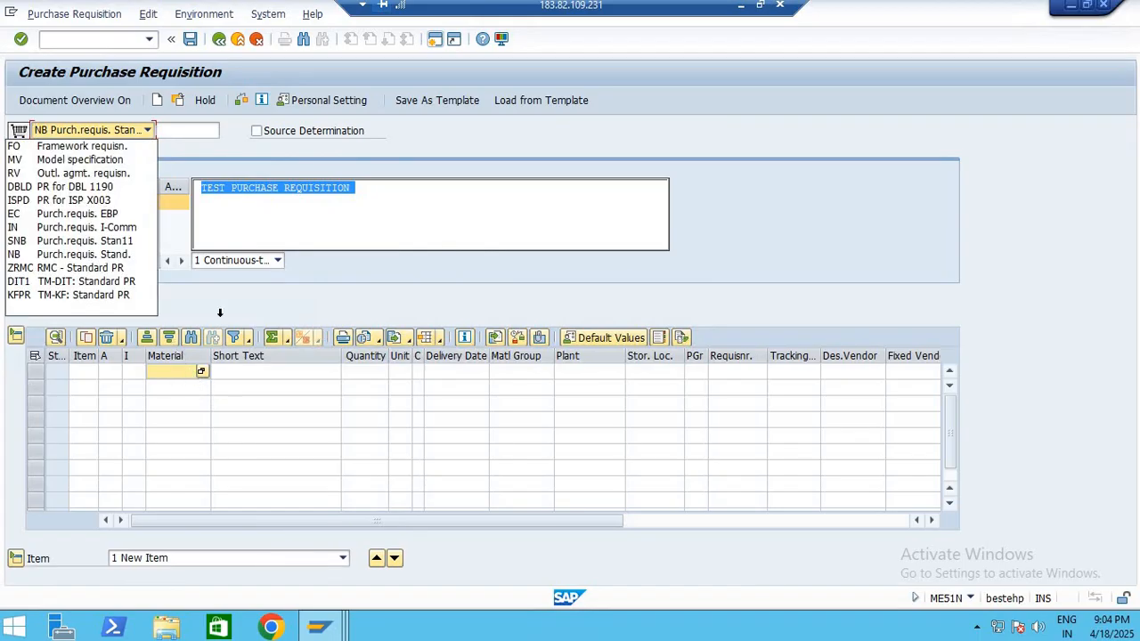
left_click(54, 256)
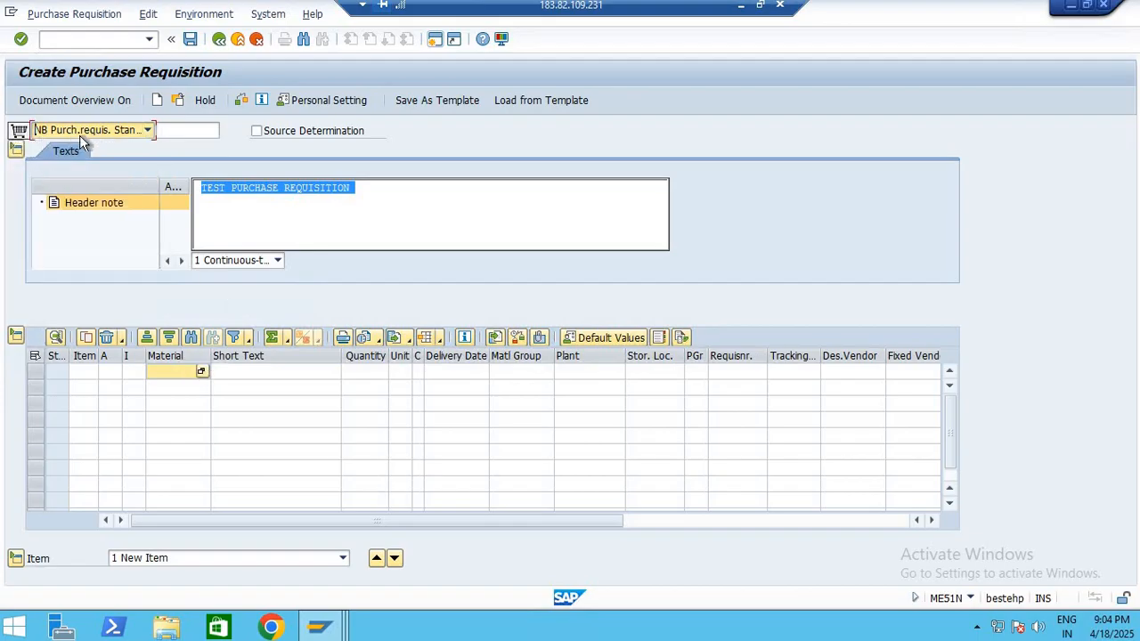
Enter material 10061 with quantity 10 in the first item row of the purchase requisition
left_click(168, 370)
type("100")
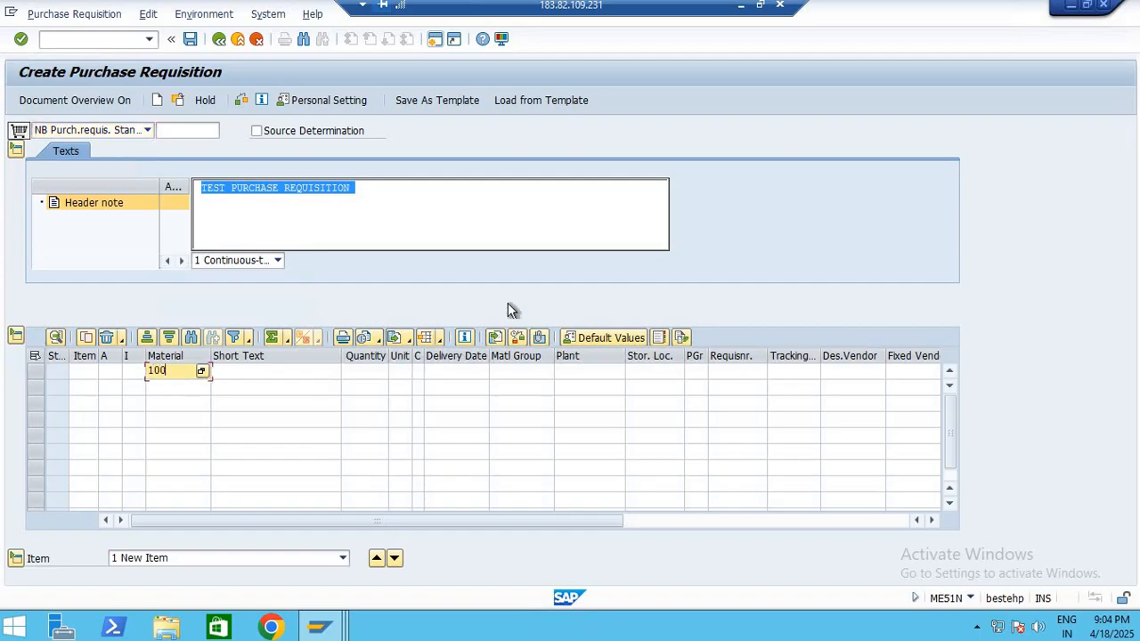
key("Tab")
key("Tab")
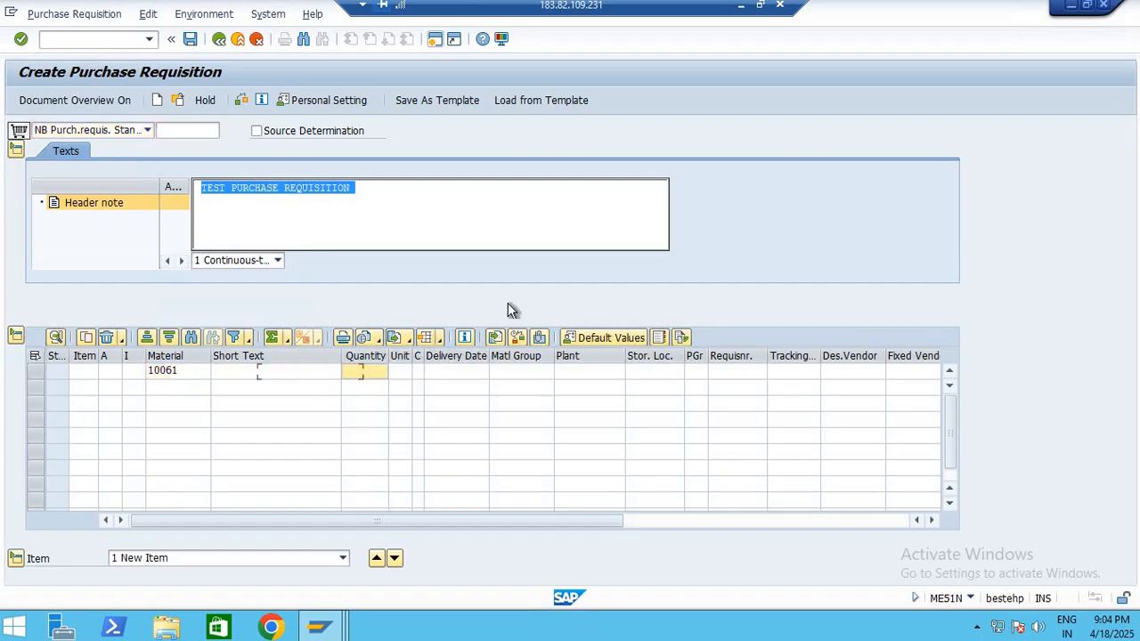
type("10")
key("Tab")
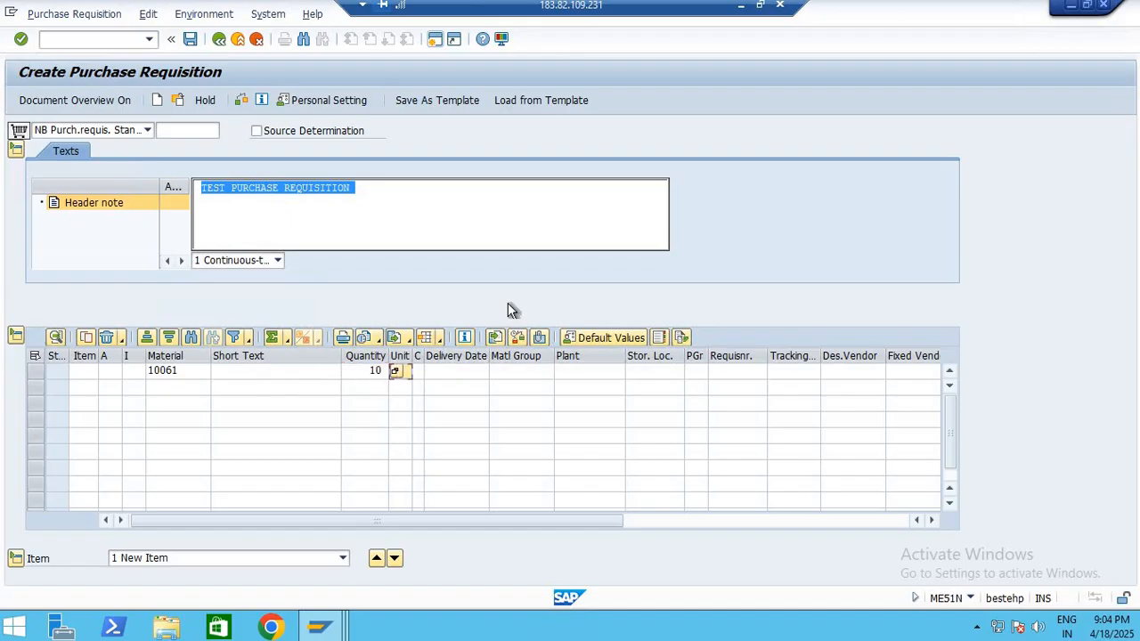
Set the item's delivery date category to M (Month format) and pick 30 April 2025 as the delivery date
key("Tab")
double_click(423, 358)
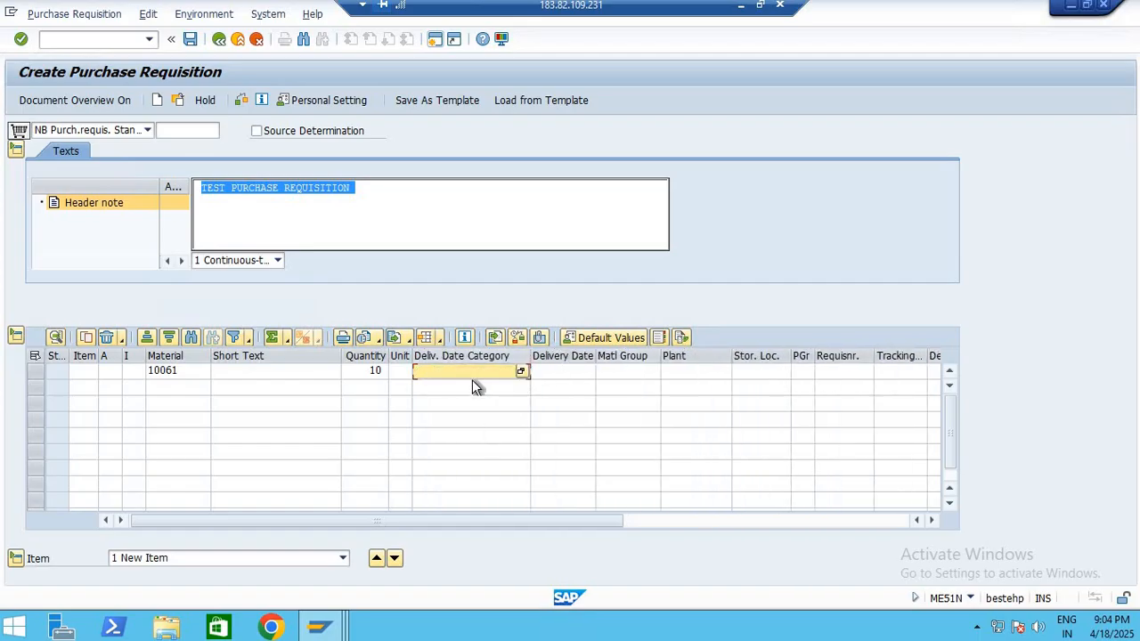
left_click(521, 372)
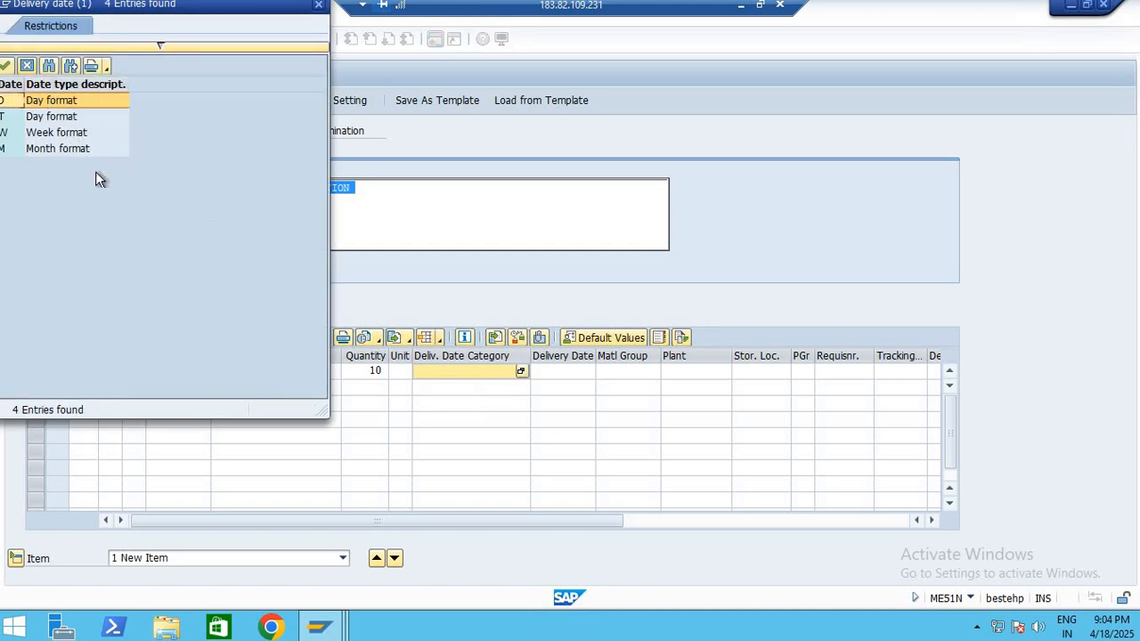
double_click(69, 151)
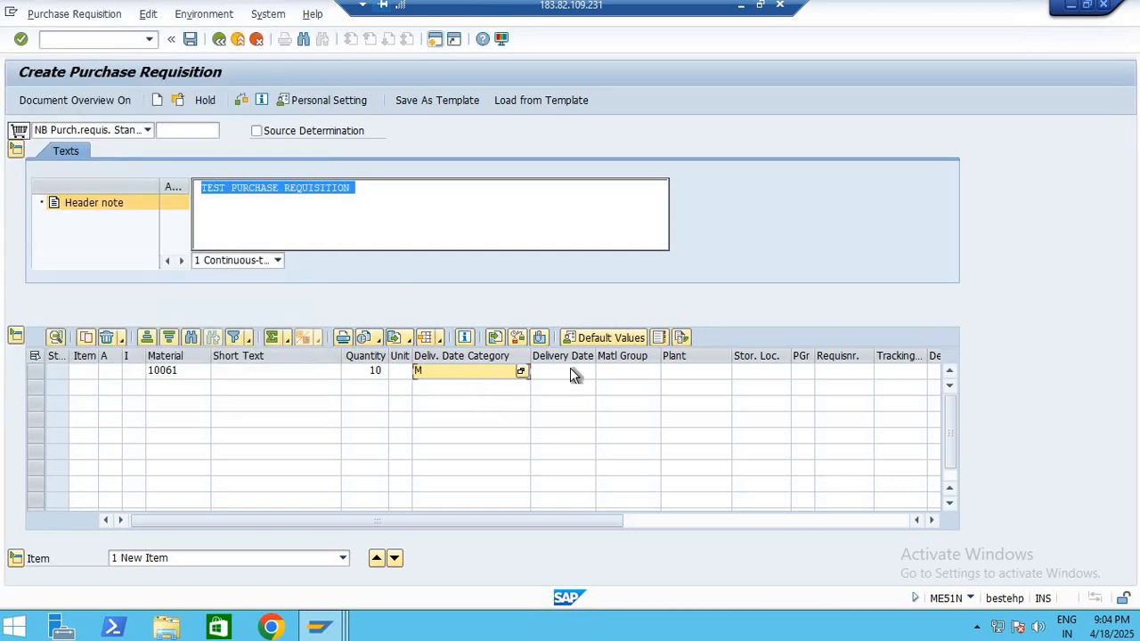
left_click(584, 372)
left_click(585, 373)
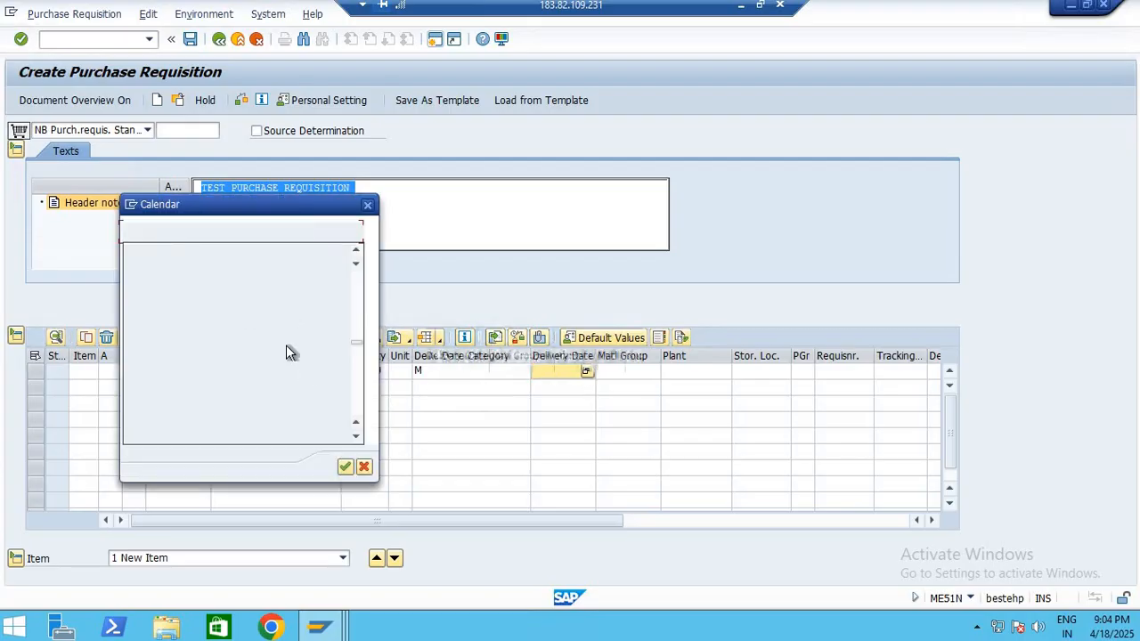
double_click(236, 379)
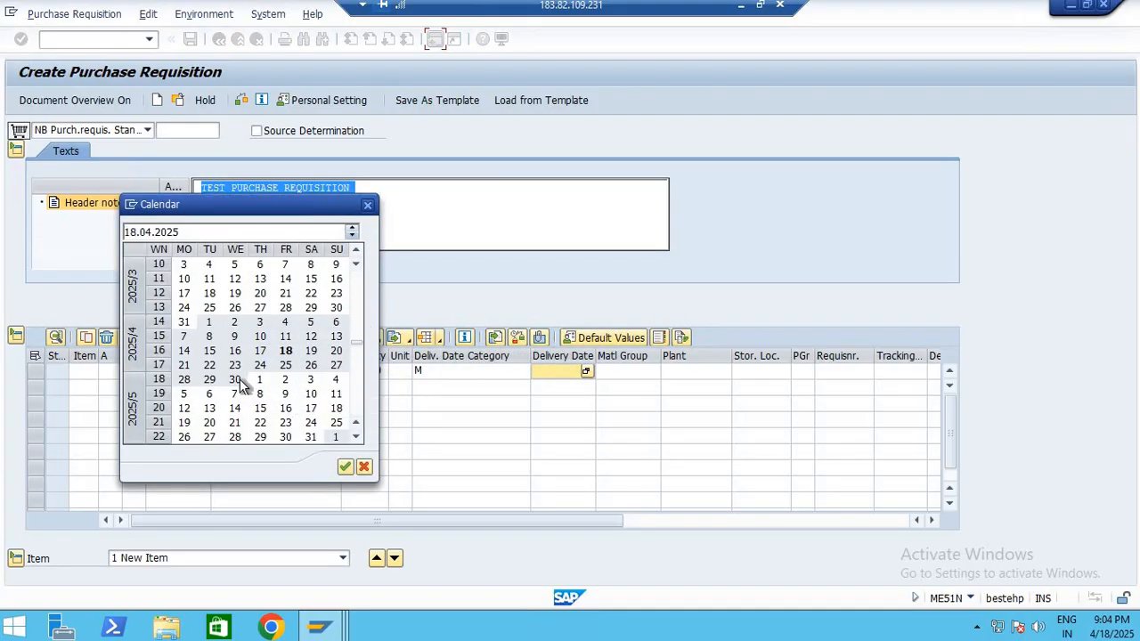
left_click(649, 374)
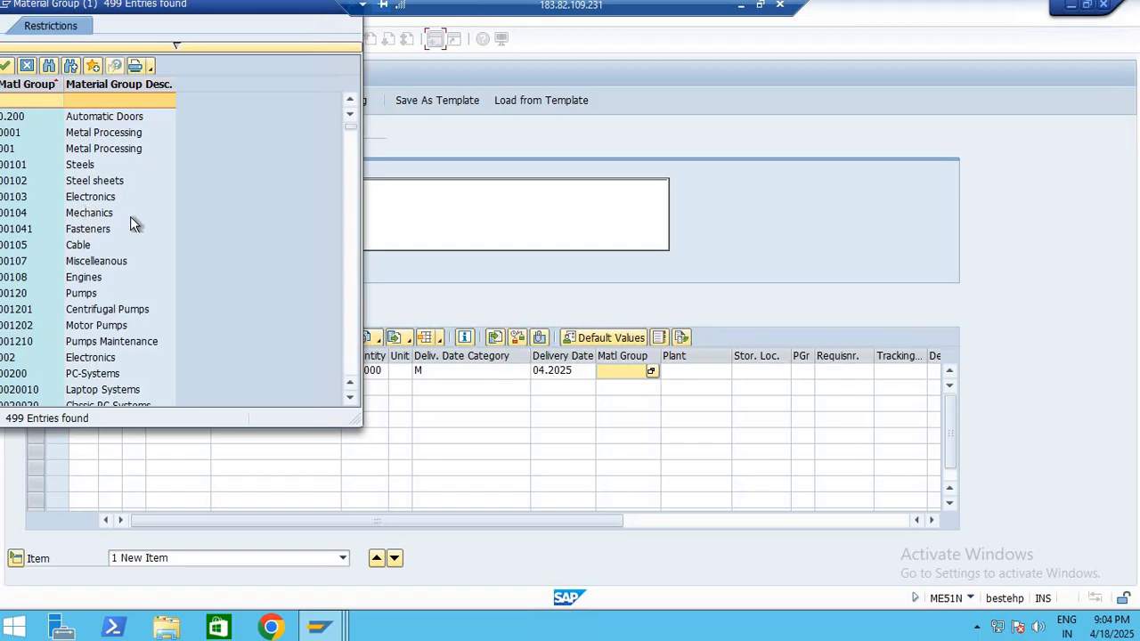
scroll(134, 229, "down", 8)
scroll(138, 233, "down", 2)
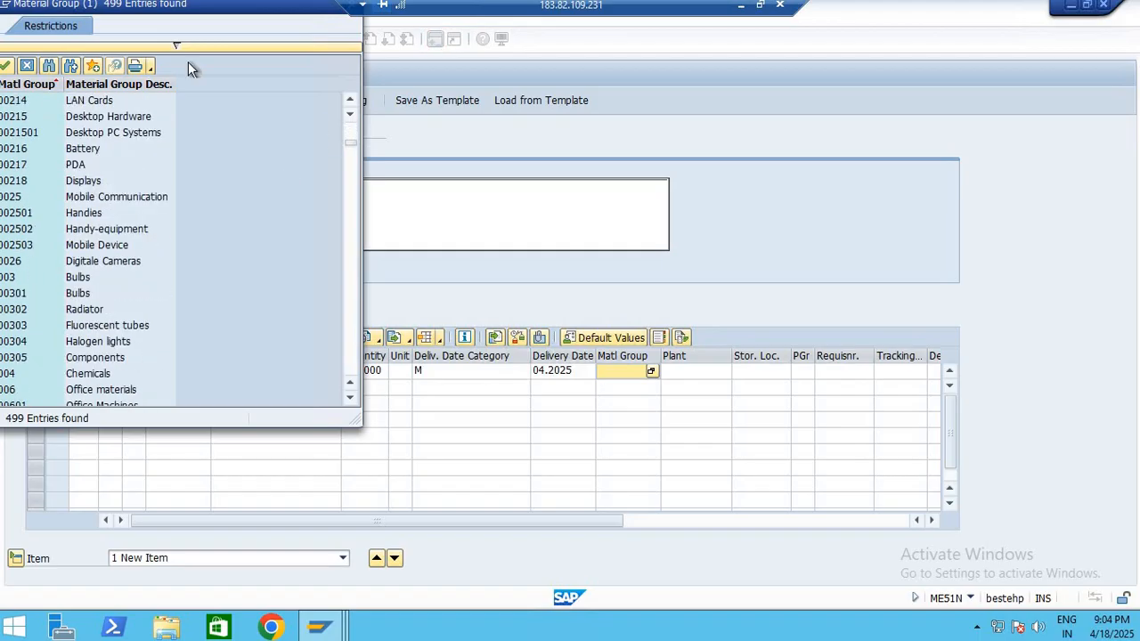
left_click(31, 67)
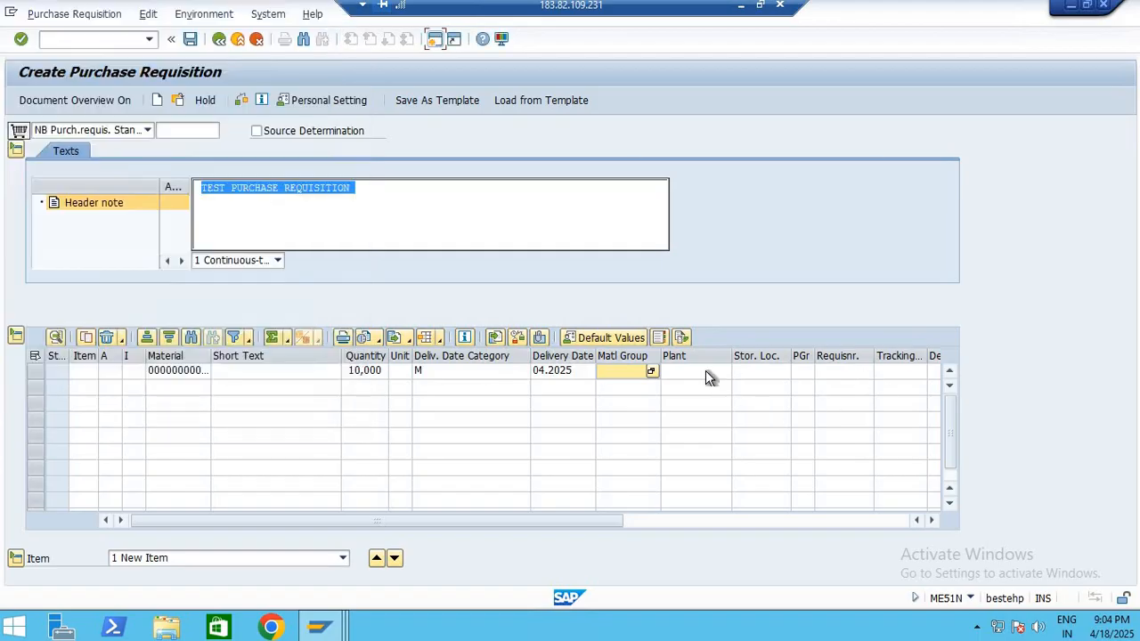
Switch to the MARA results, open the detailed display of material 10061 and search its fields for WERKS
left_click(705, 372)
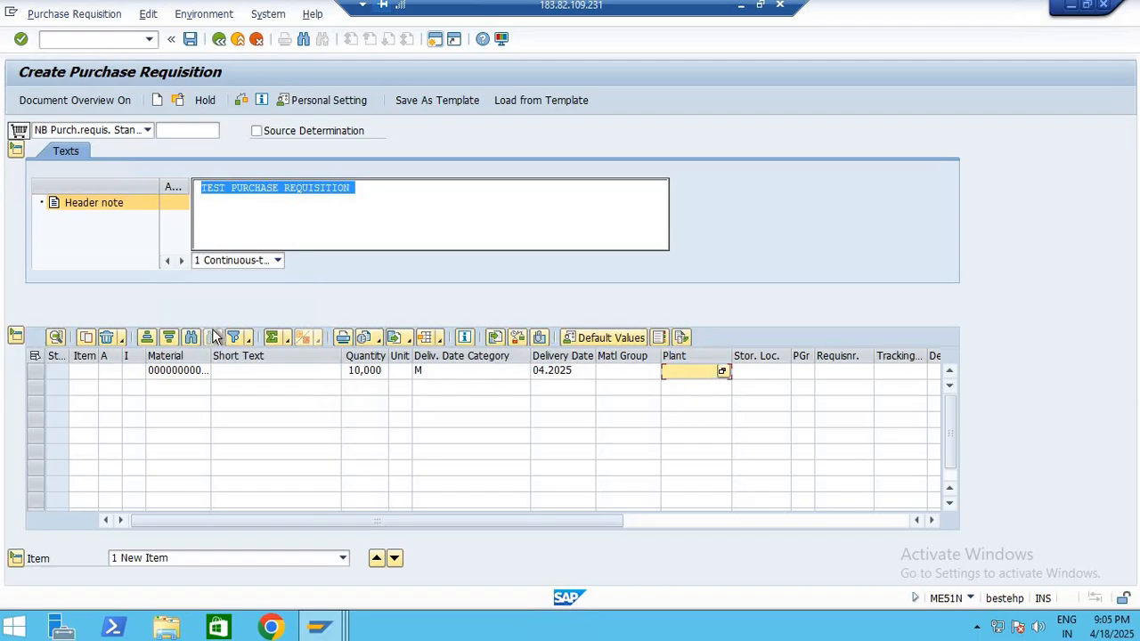
key("alt+Tab")
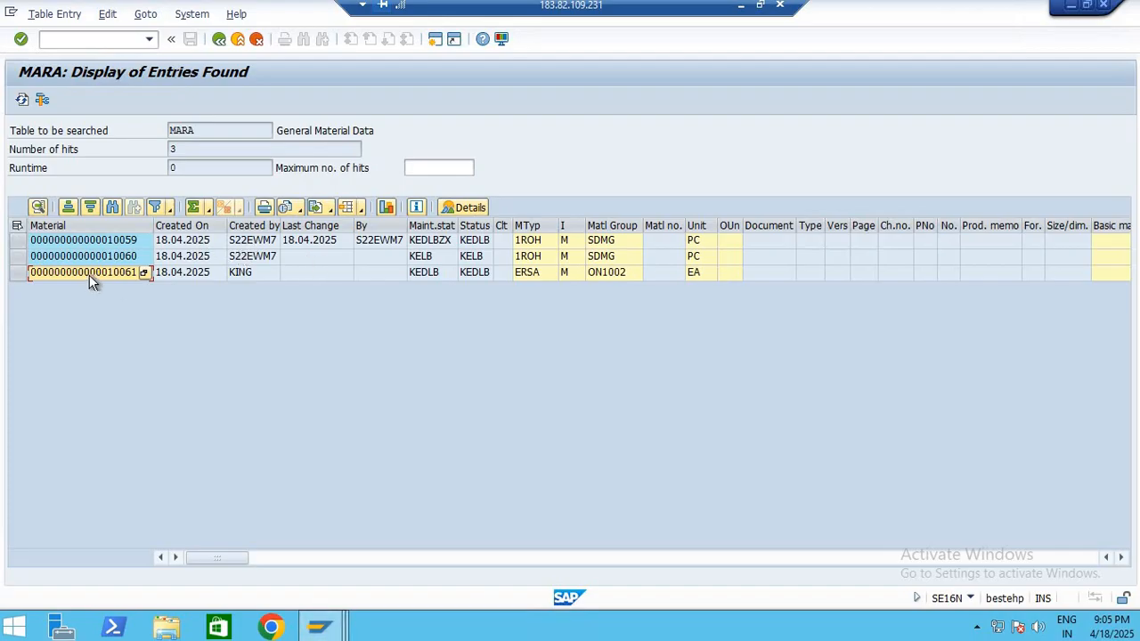
double_click(133, 273)
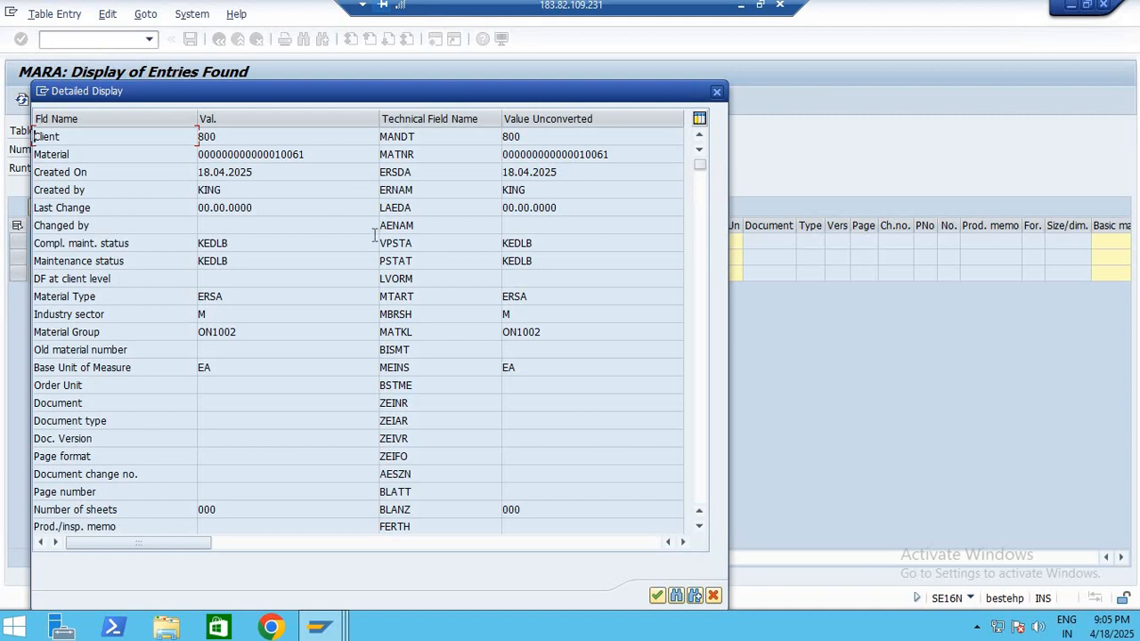
key("ctrl+f")
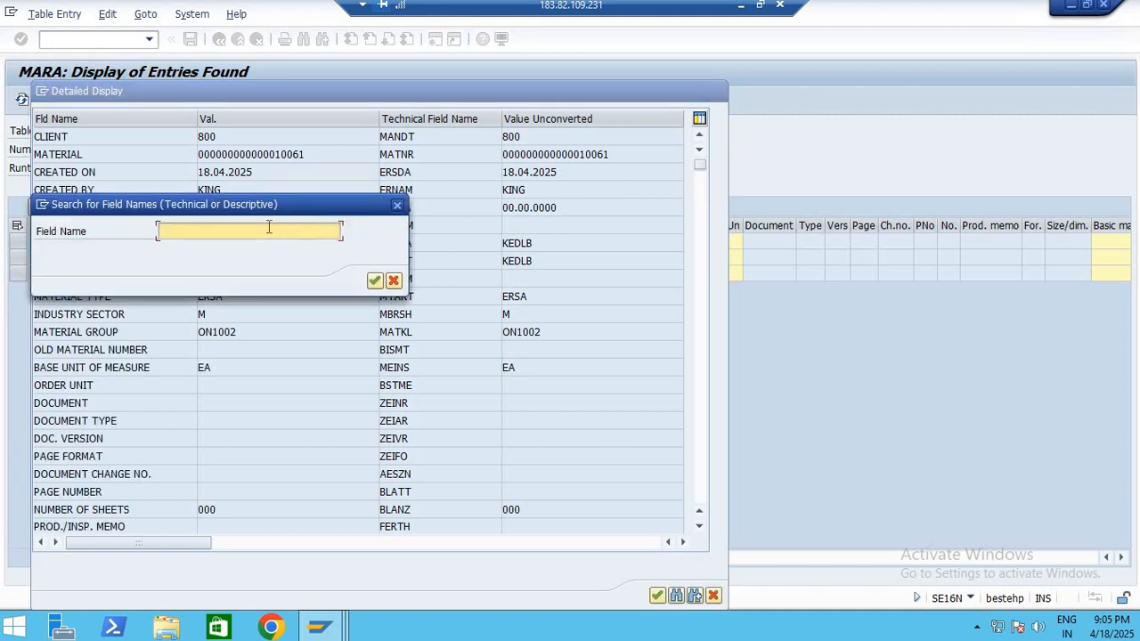
type("WERKS")
key("Return")
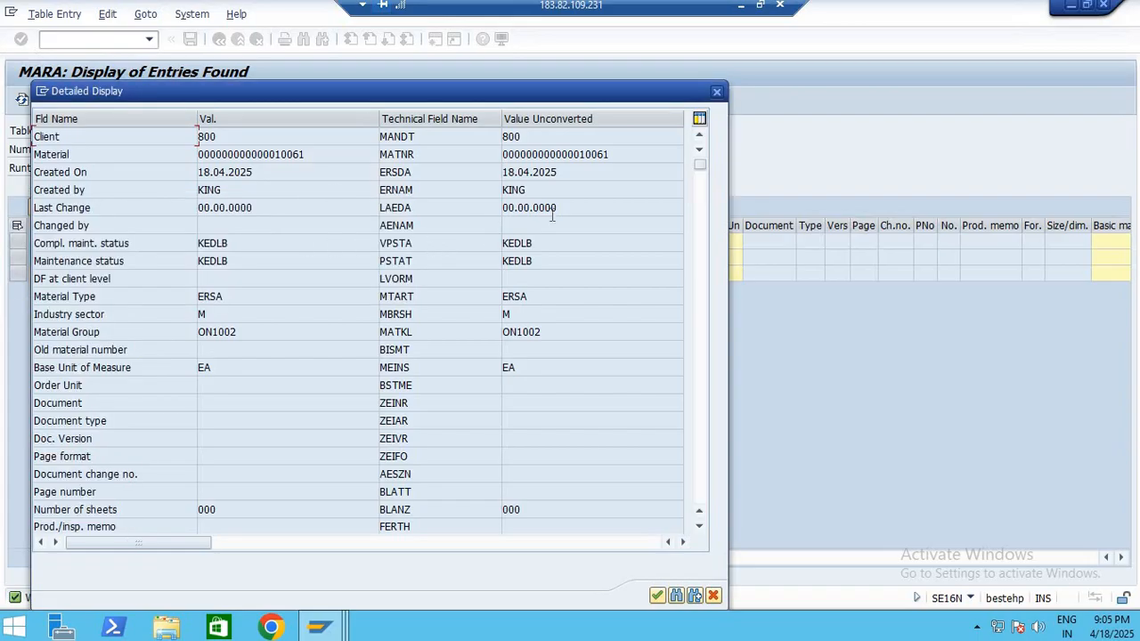
left_click(716, 92)
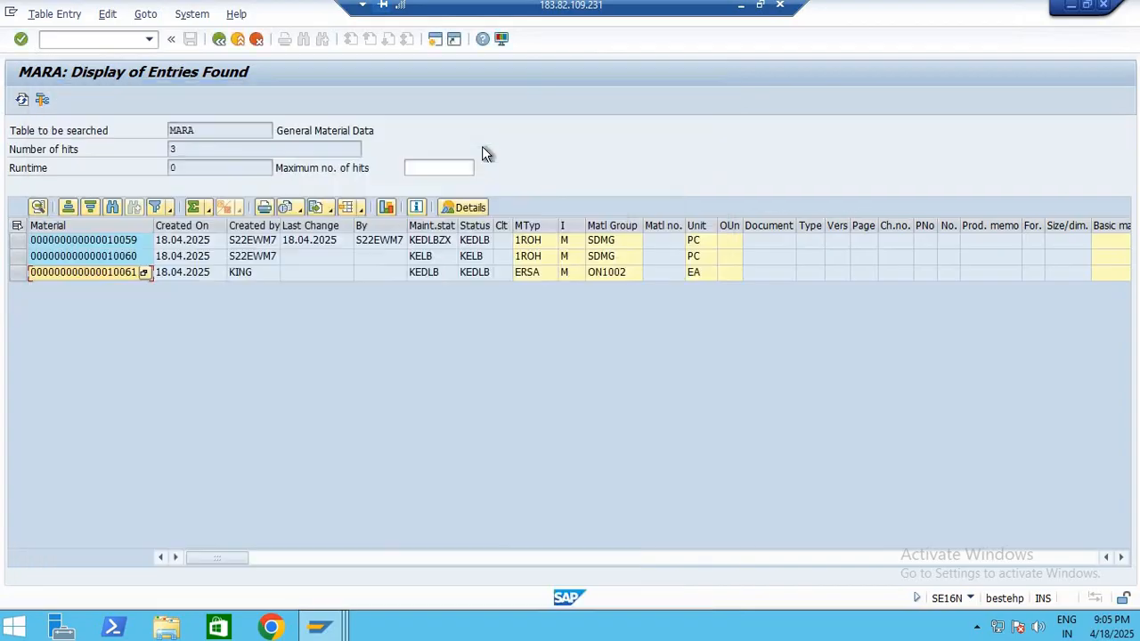
Leave the General Table Display and start transaction MM02 to change a material
left_click(221, 40)
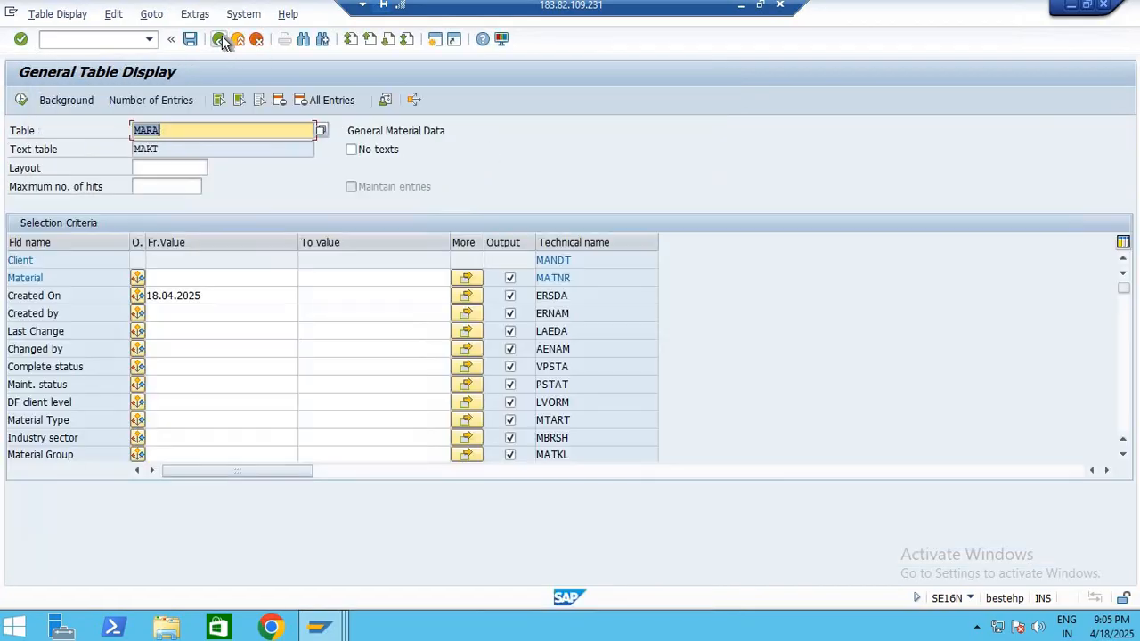
left_click(222, 41)
type("M")
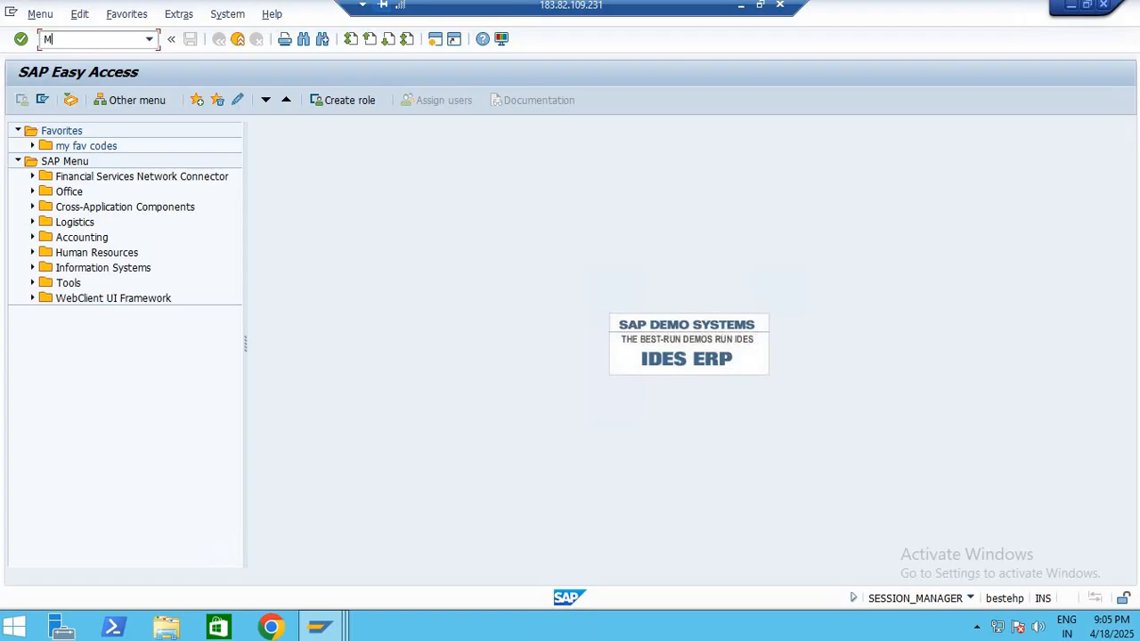
type("M0")
key("Return")
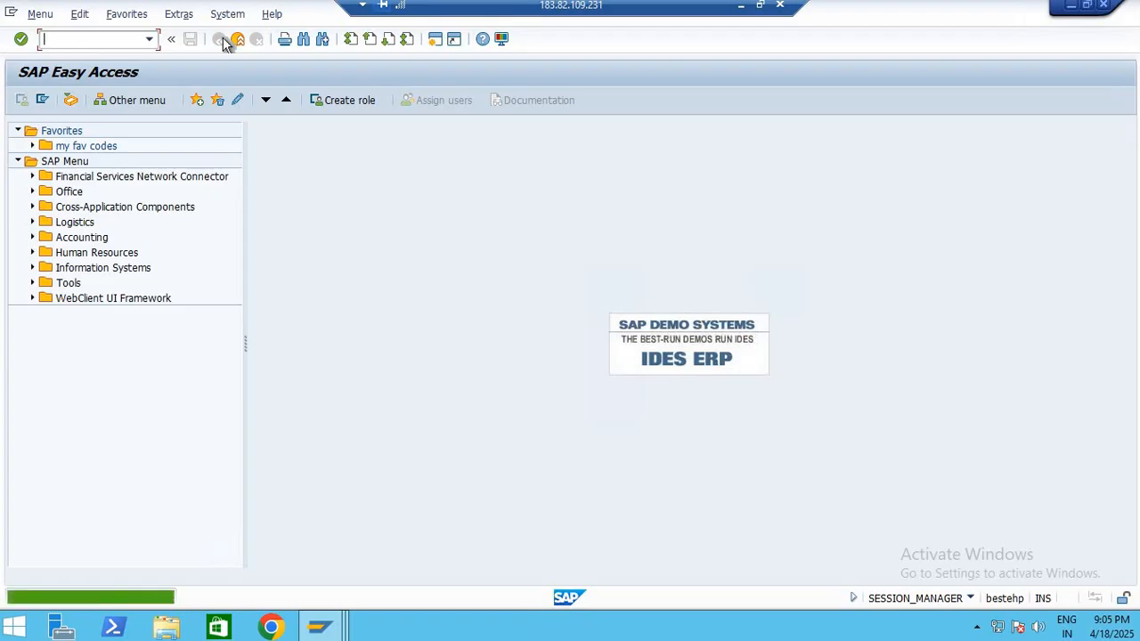
type("MM")
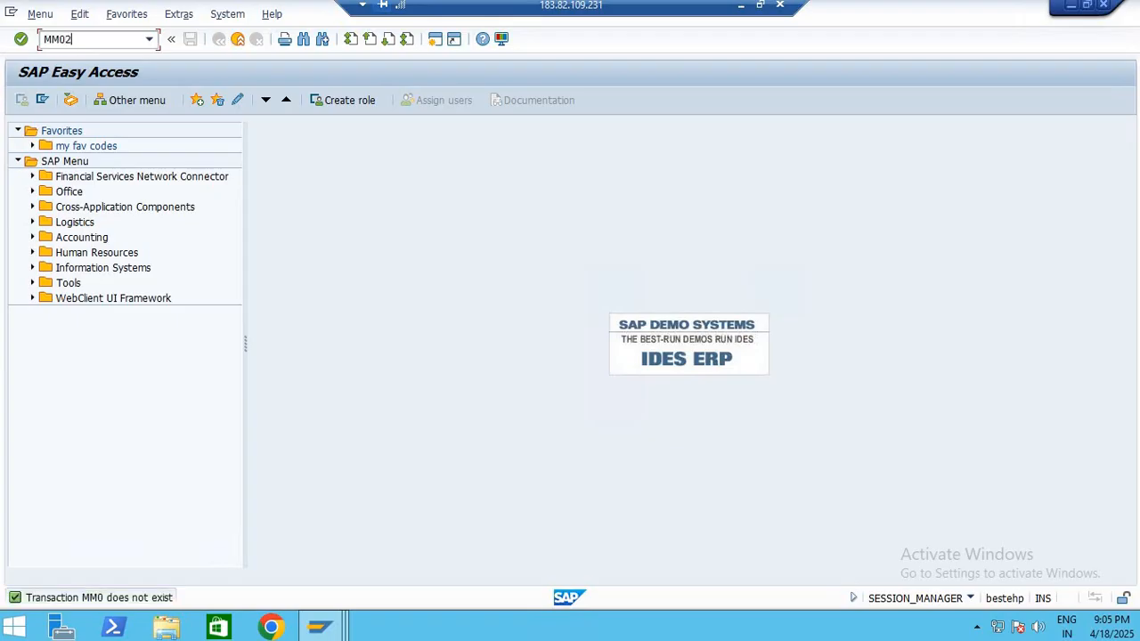
type("02")
key("Return")
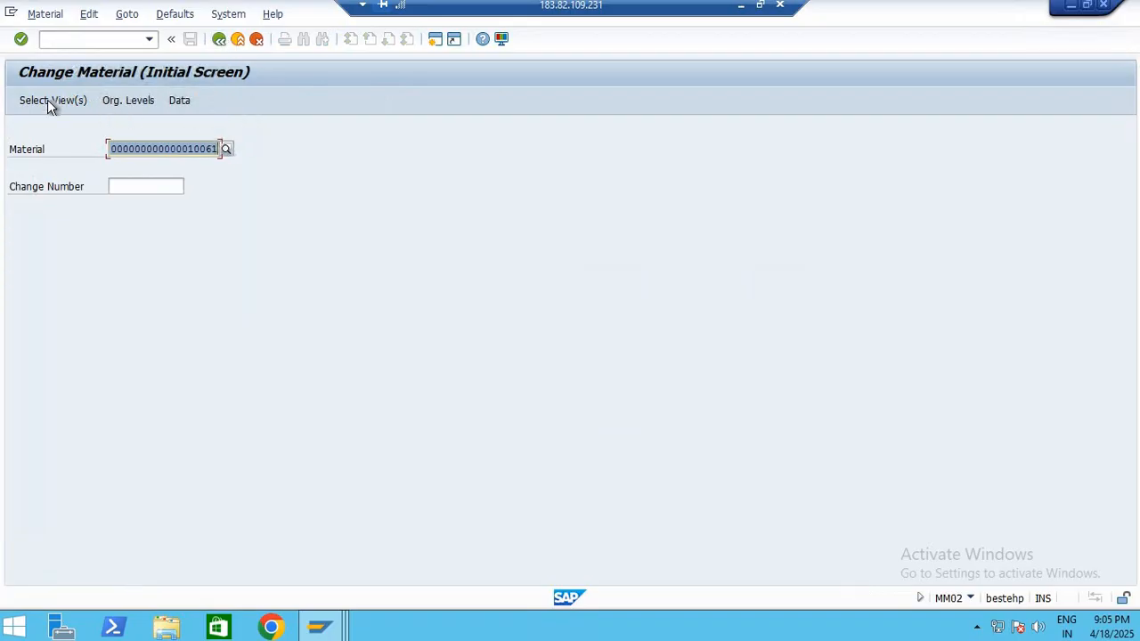
Open material 10061 with the General Plant Data / Storage 1 and 2 views added, and go to Plant data / stor. 1
left_click(47, 98)
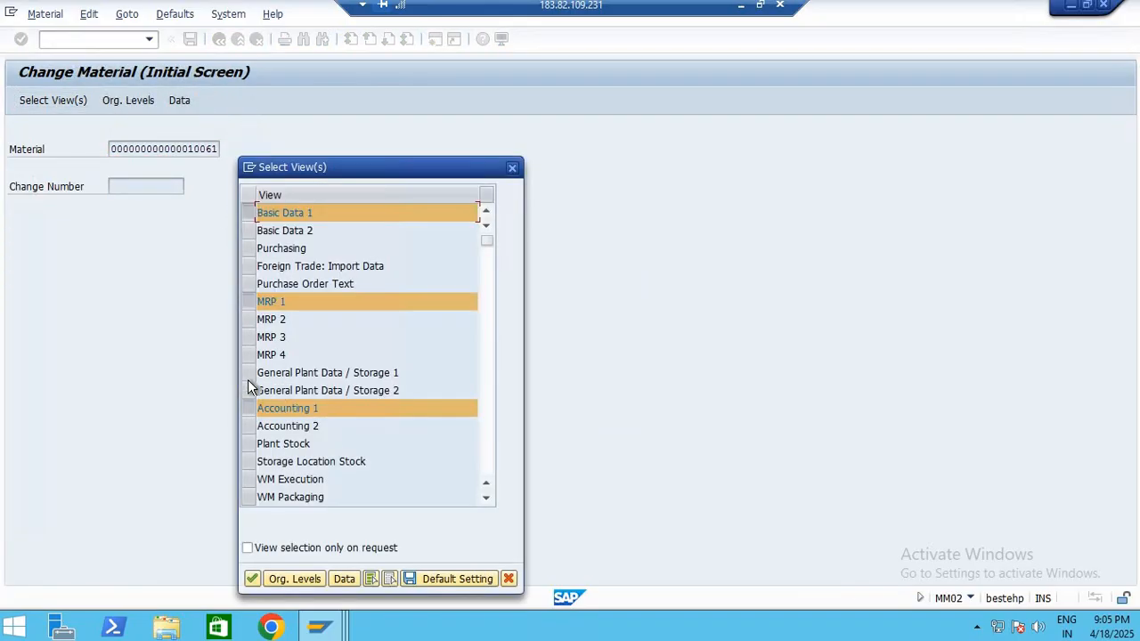
left_click_drag(252, 377, 254, 389)
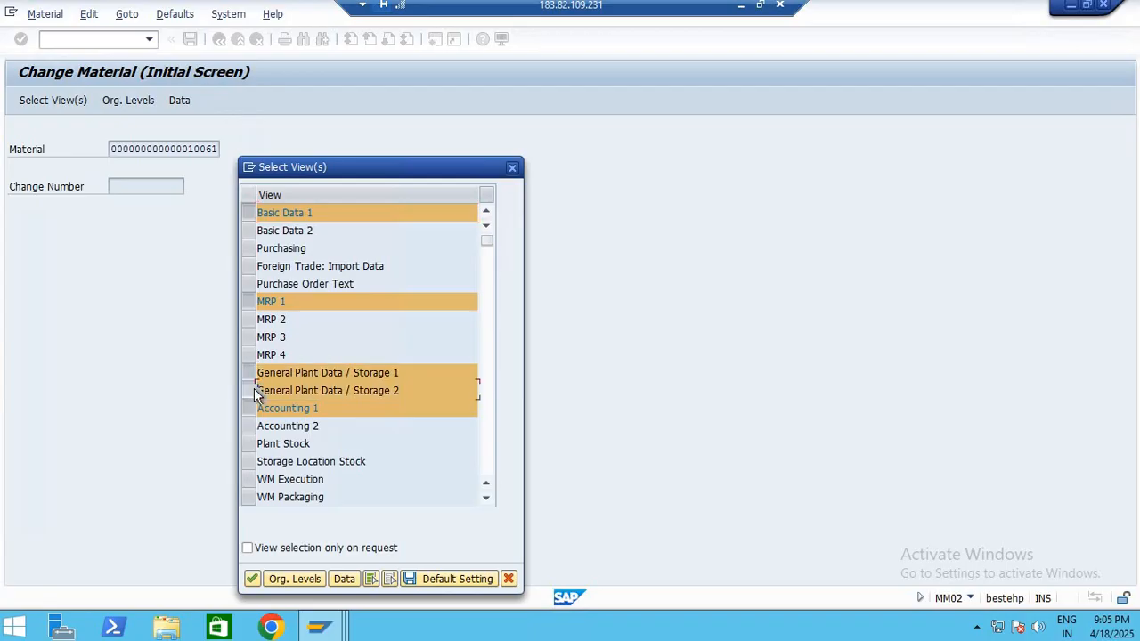
left_click(252, 578)
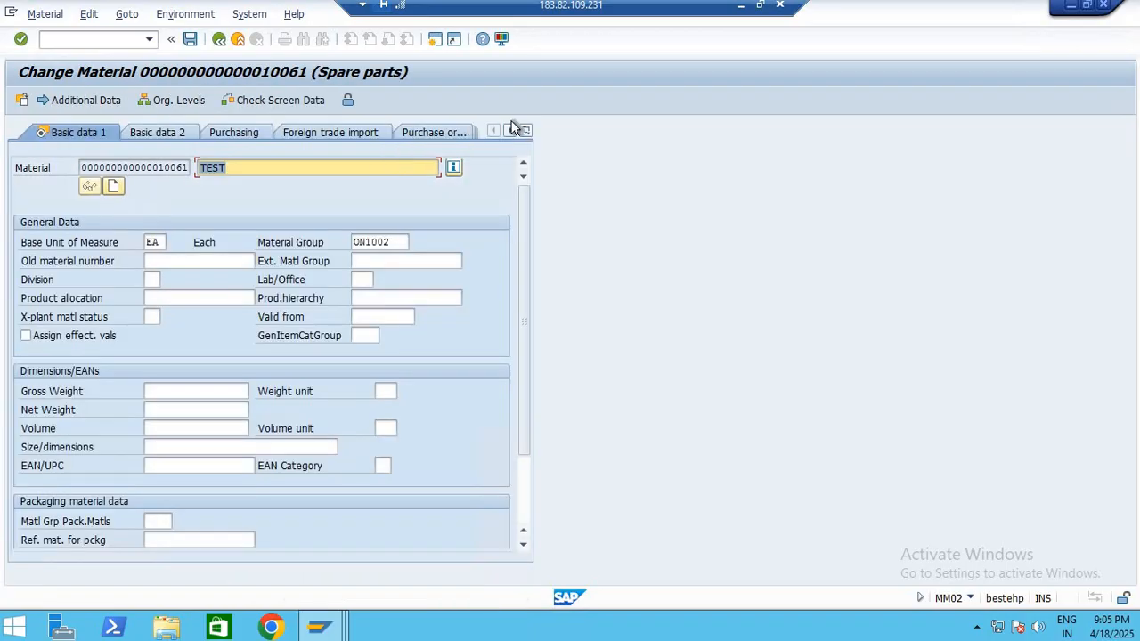
left_click(526, 131)
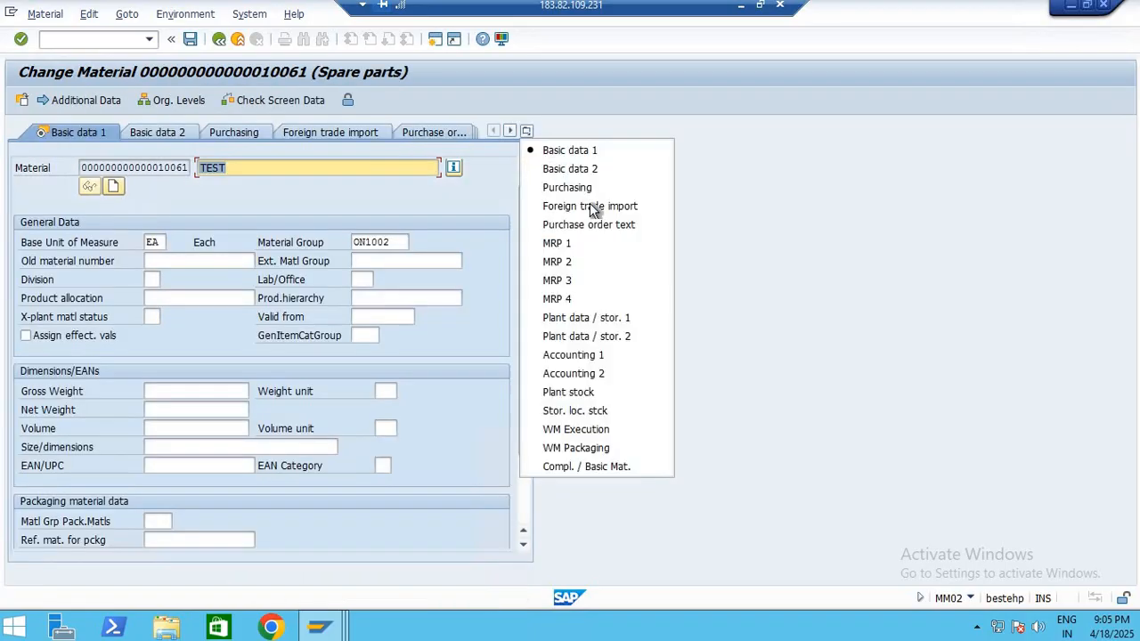
left_click(570, 319)
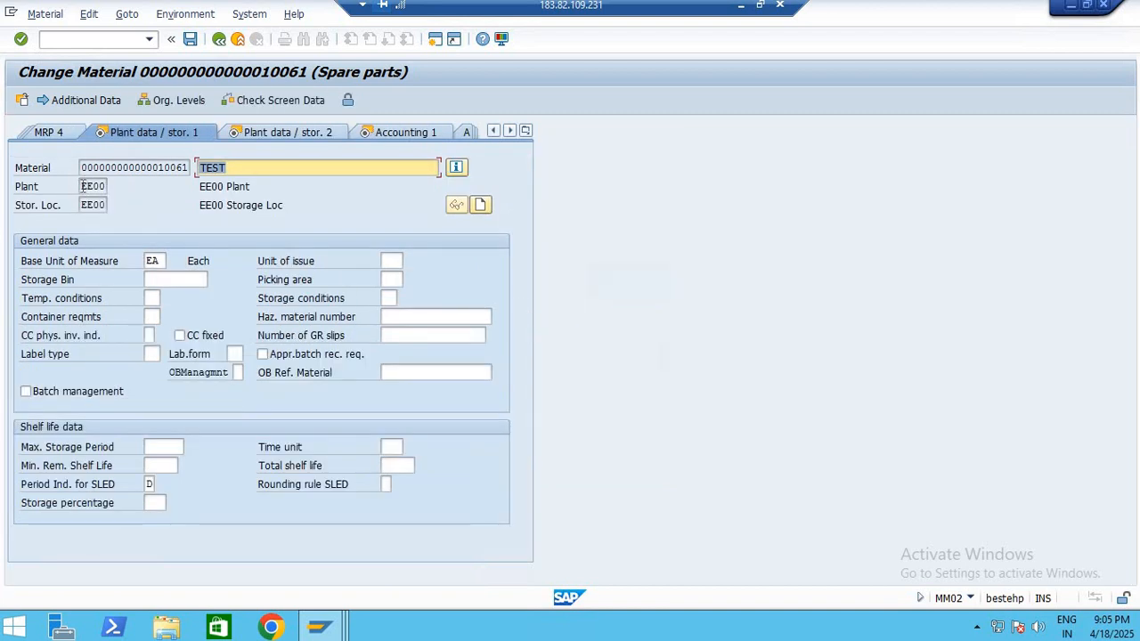
Copy plant code EE00 from the material and enter it as plant and storage location in the purchase requisition item
left_click(90, 187)
left_click(84, 206)
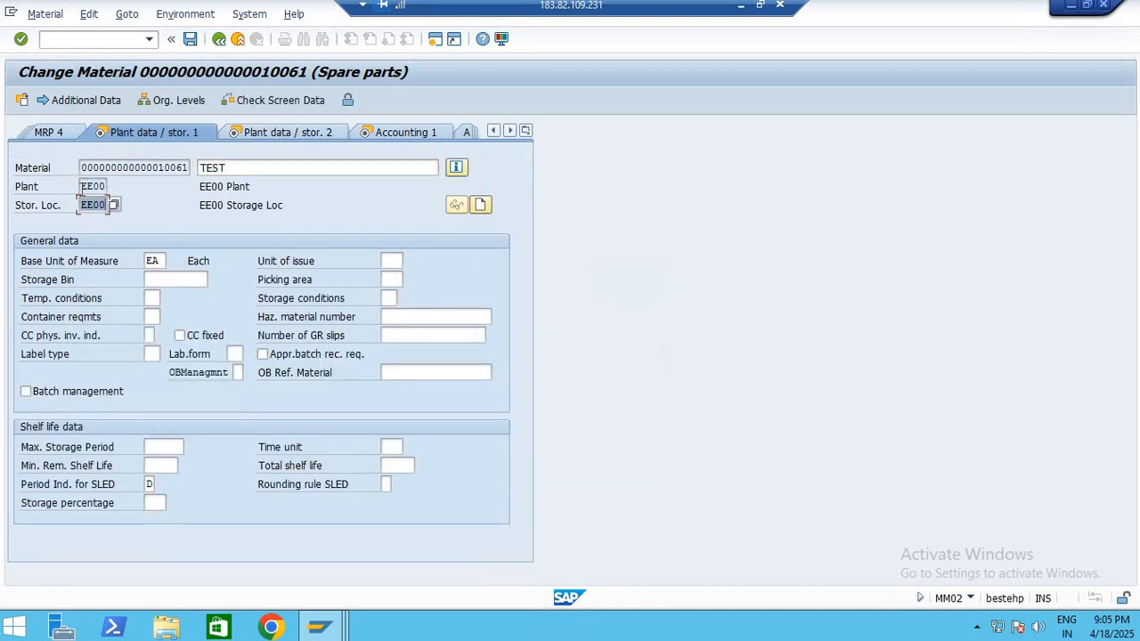
left_click(84, 186)
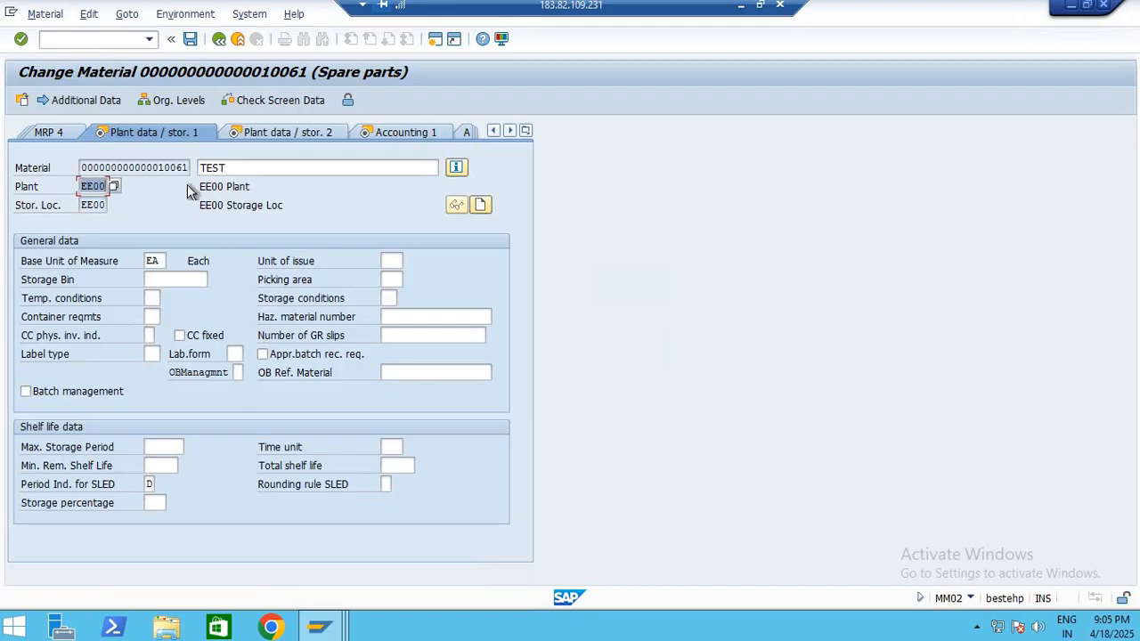
key("ctrl+c")
key("alt+Tab")
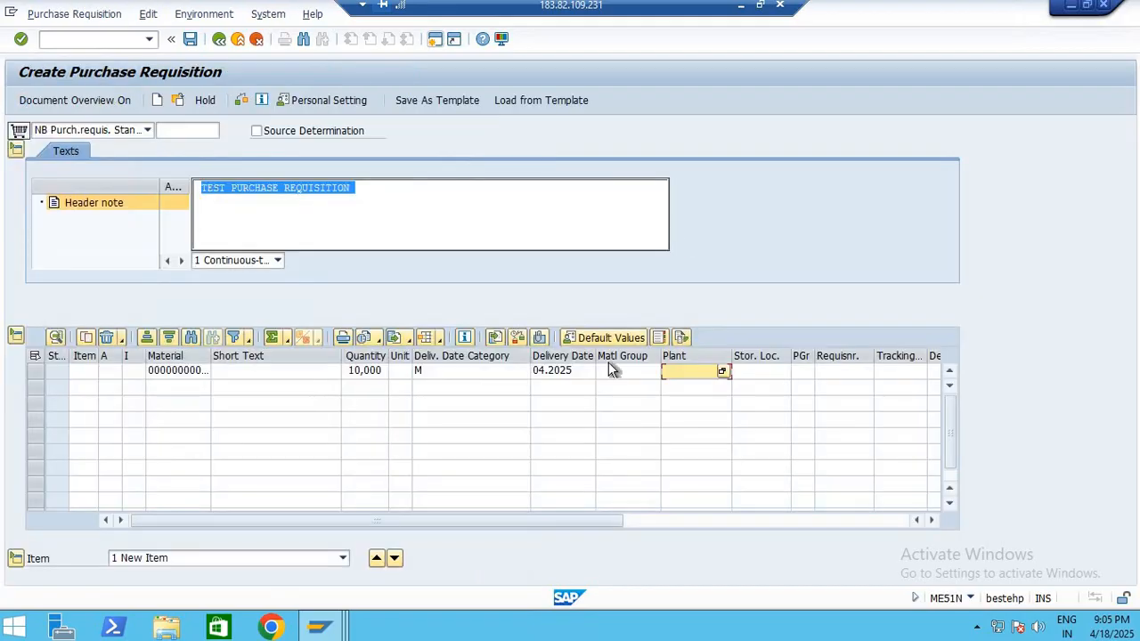
key("ctrl+v")
left_click(779, 375)
Choose purchasing group 001 for the requisition item from the list of possible values
left_click(810, 370)
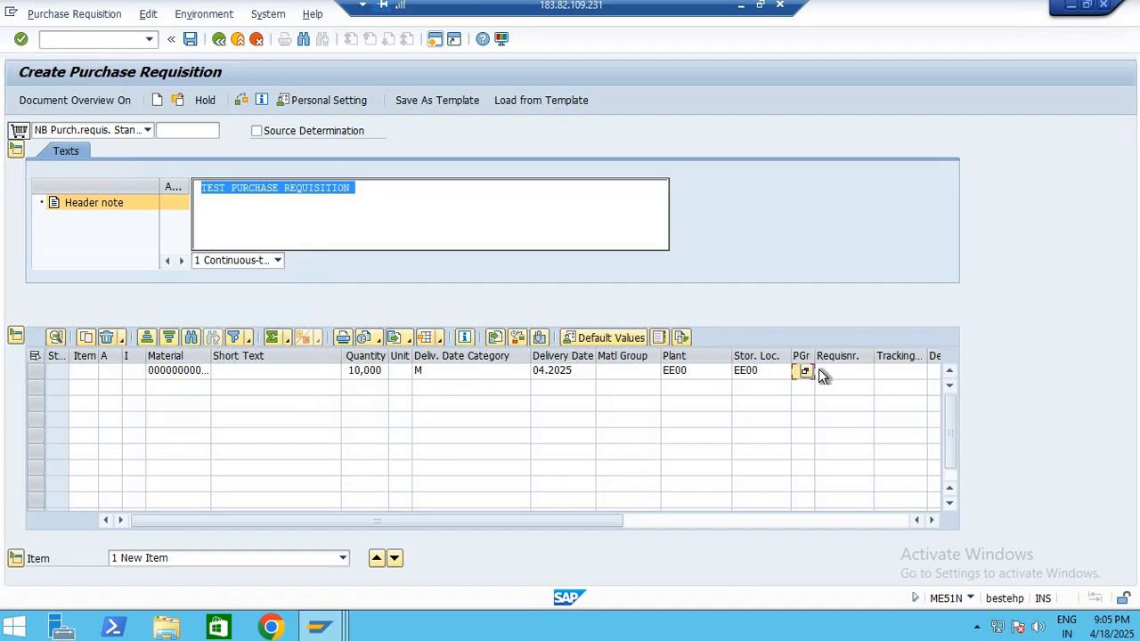
left_click(805, 372)
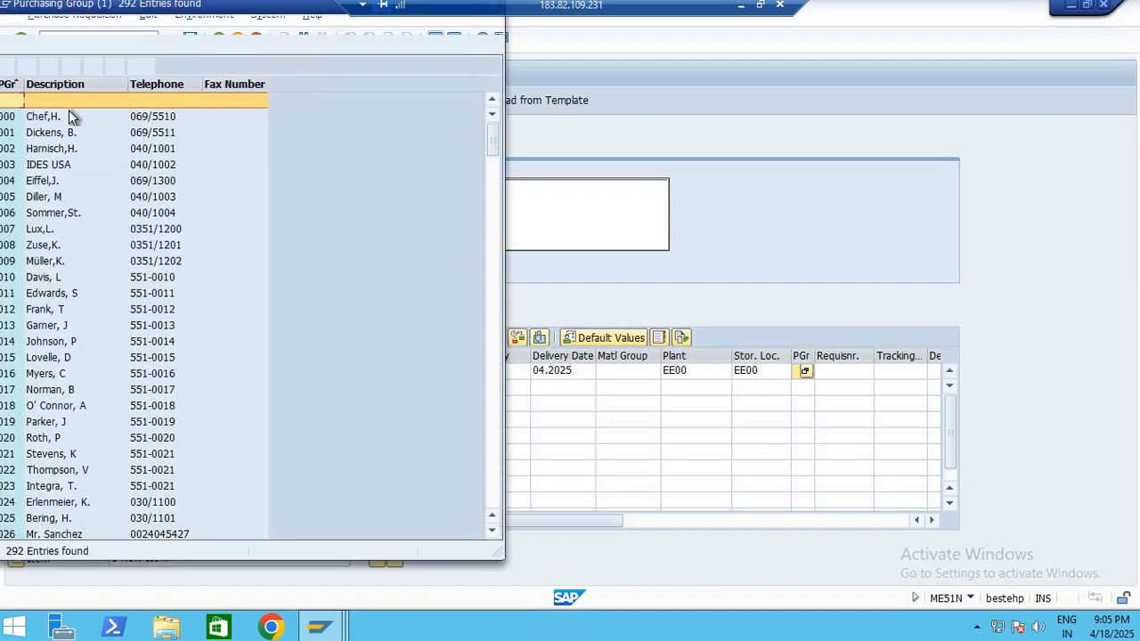
double_click(40, 133)
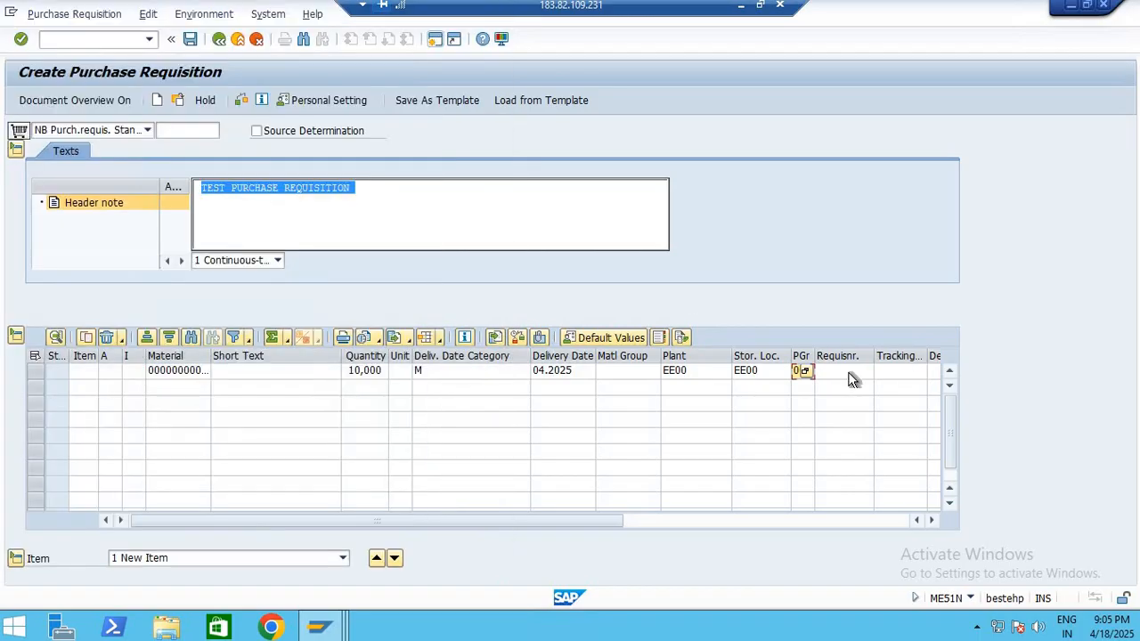
Enter the requisitioner's name as the item's requisitioner and repeat it as the tracking number
left_click(847, 373)
type("ANUJ")
key("Tab")
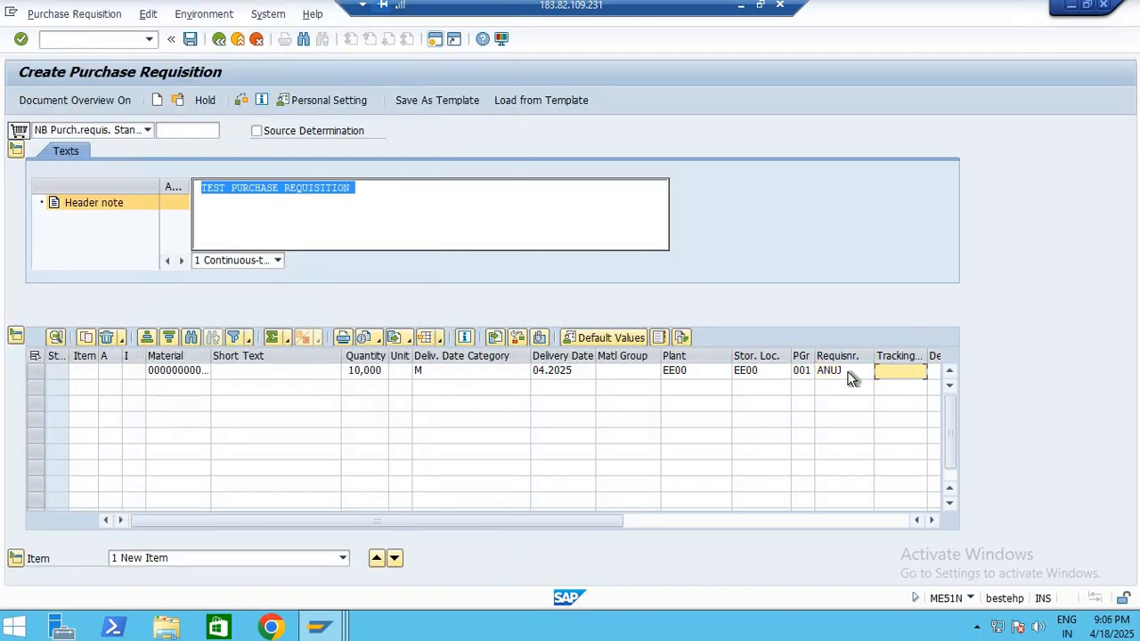
type("ANUJ")
key("Tab")
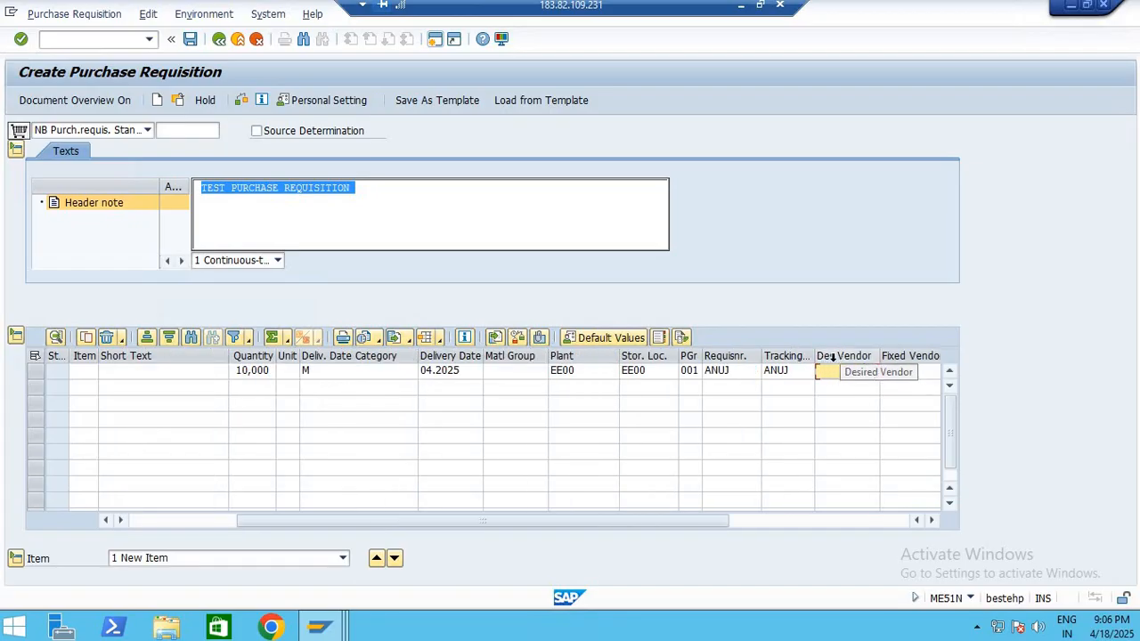
Go to the requisition item's purchasing organization entry, leave it empty and validate the entered item data
left_click(933, 521)
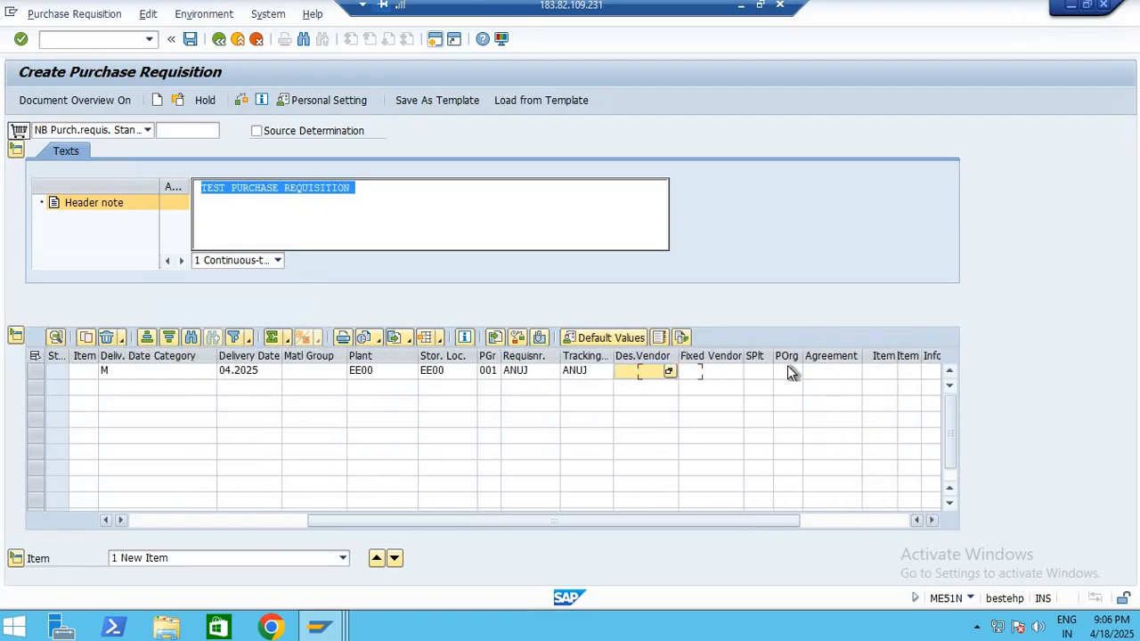
left_click(780, 370)
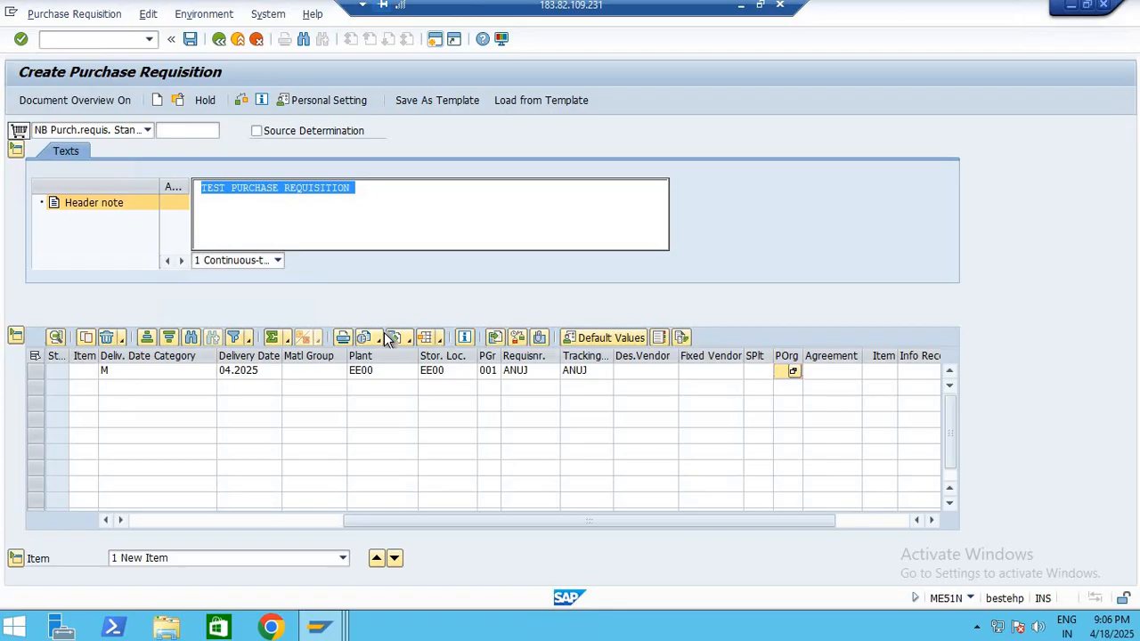
key("Return")
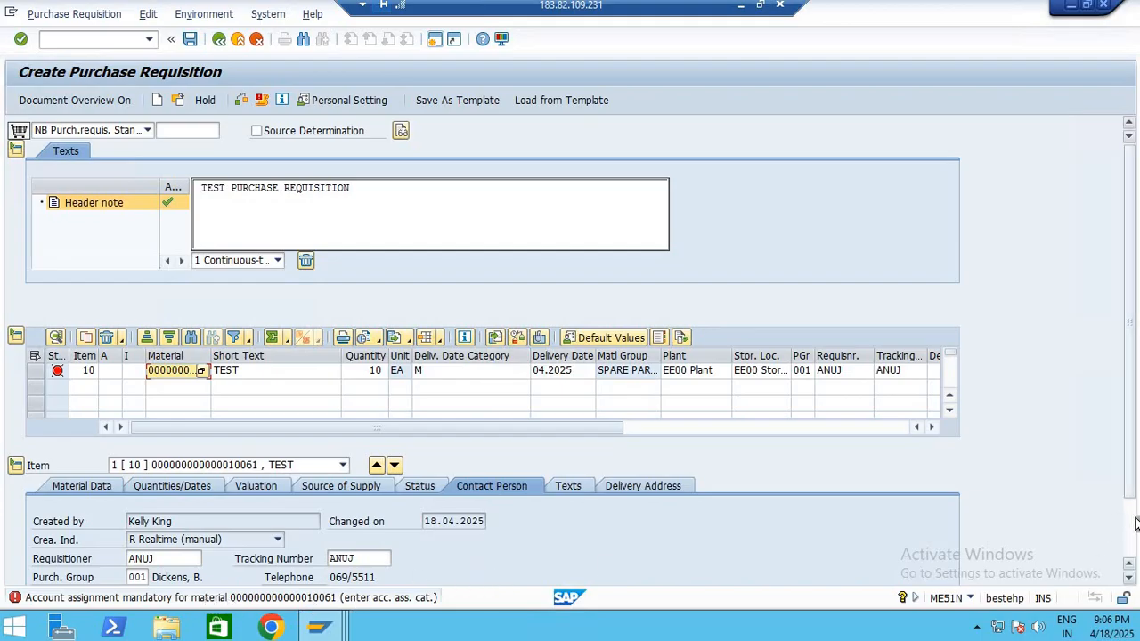
Set the requisition item's account assignment category to K (Cost center) from the possible values and validate the item
scroll(836, 525, "down", 2)
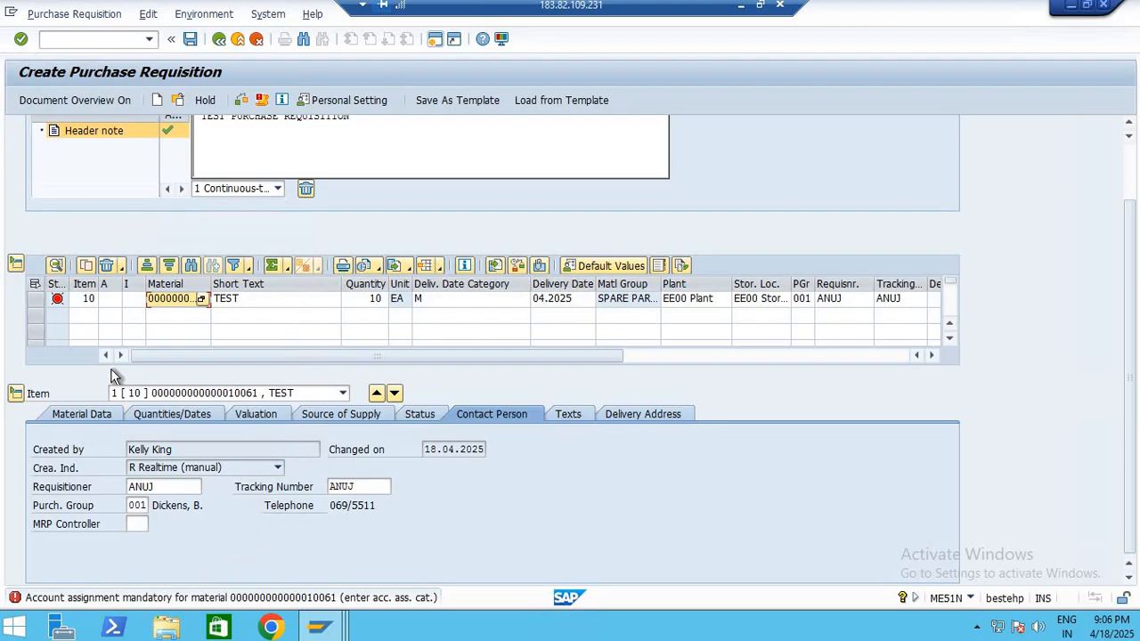
left_click(112, 300)
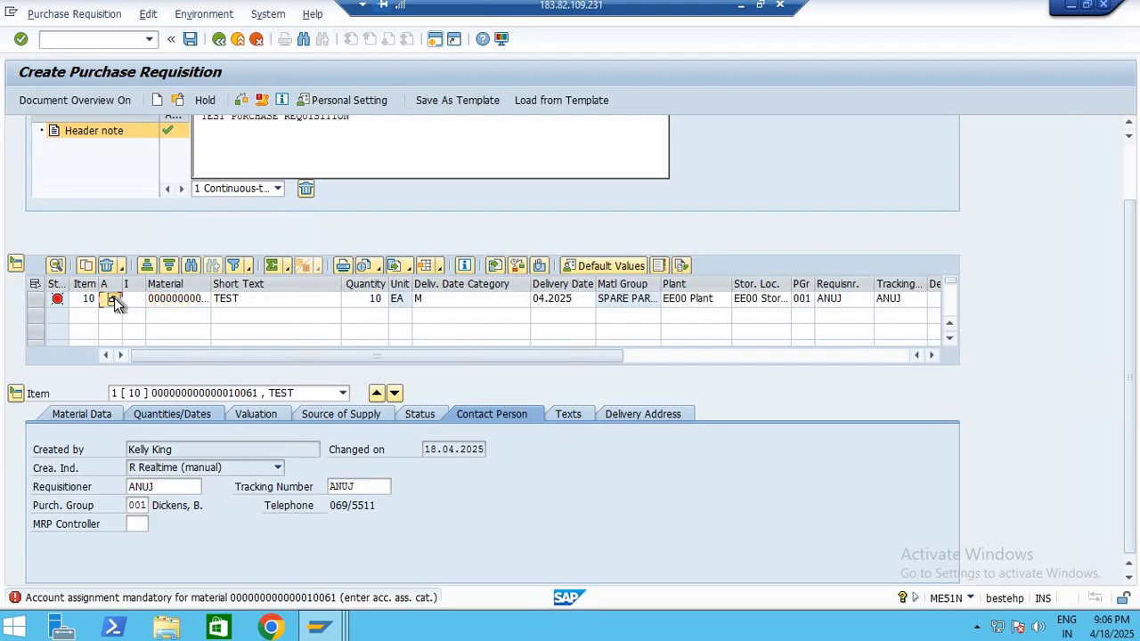
left_click(113, 301)
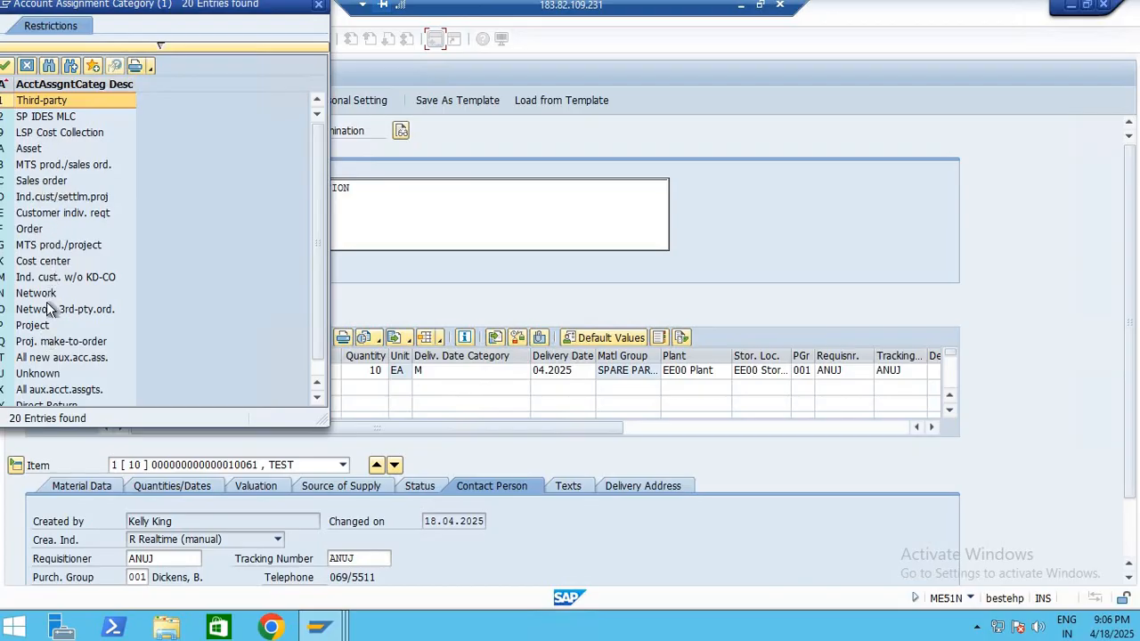
scroll(47, 302, "down", 1)
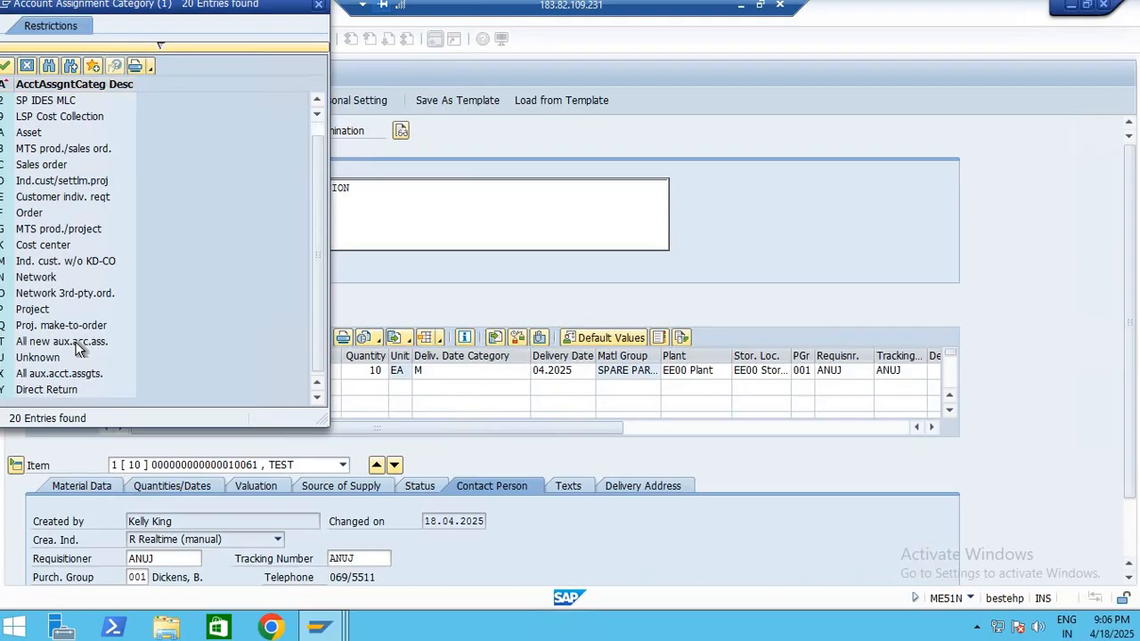
left_click_drag(327, 427, 651, 482)
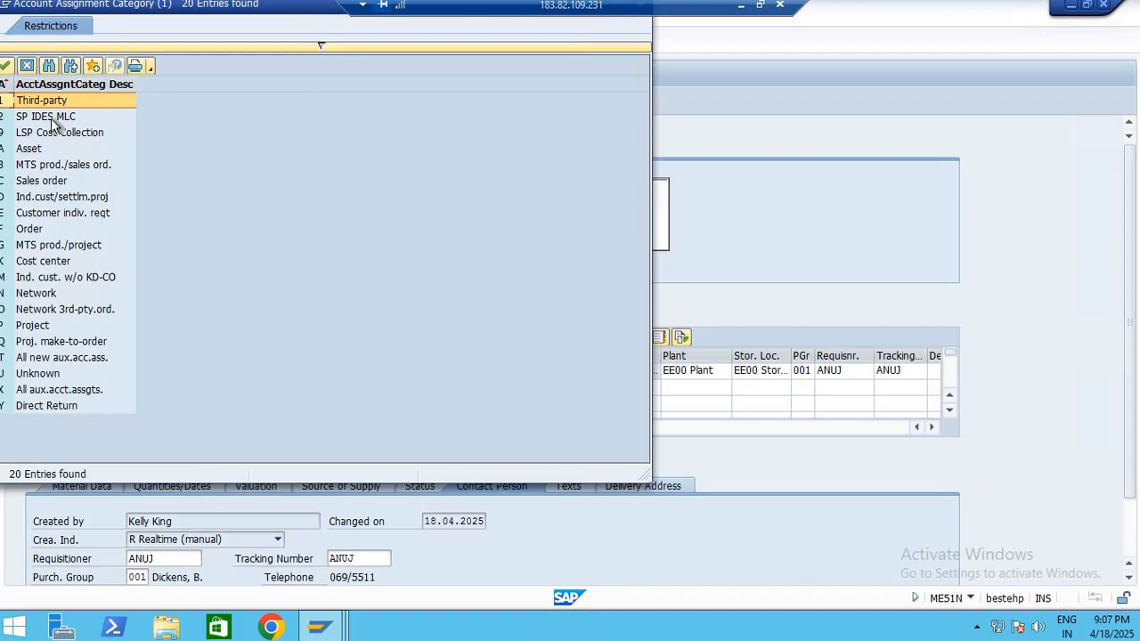
left_click(52, 122)
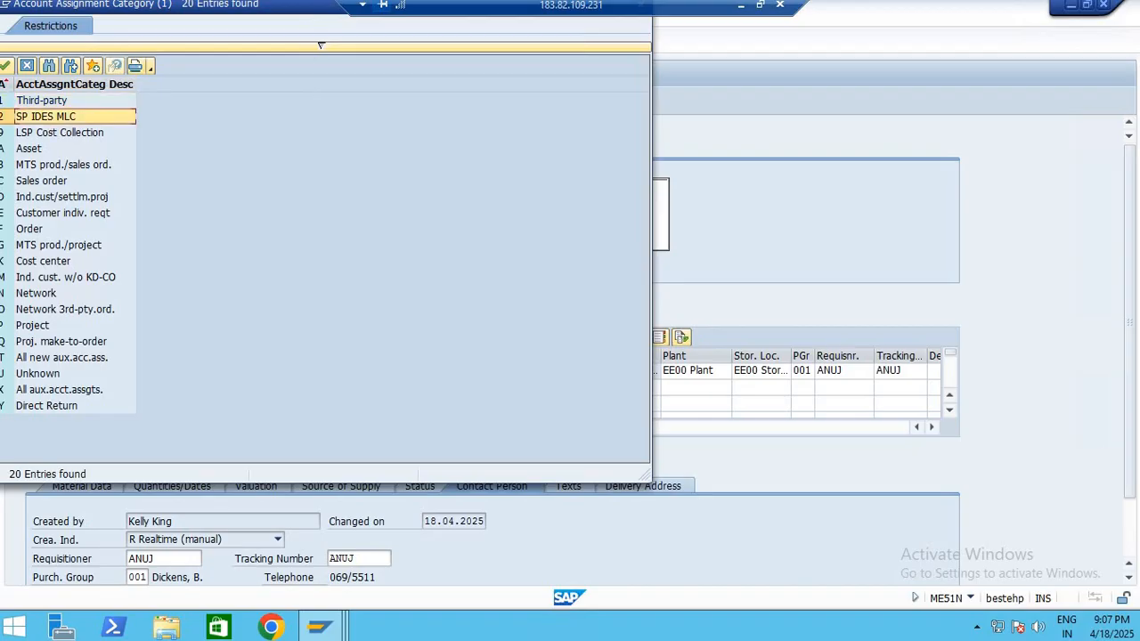
left_click(60, 264)
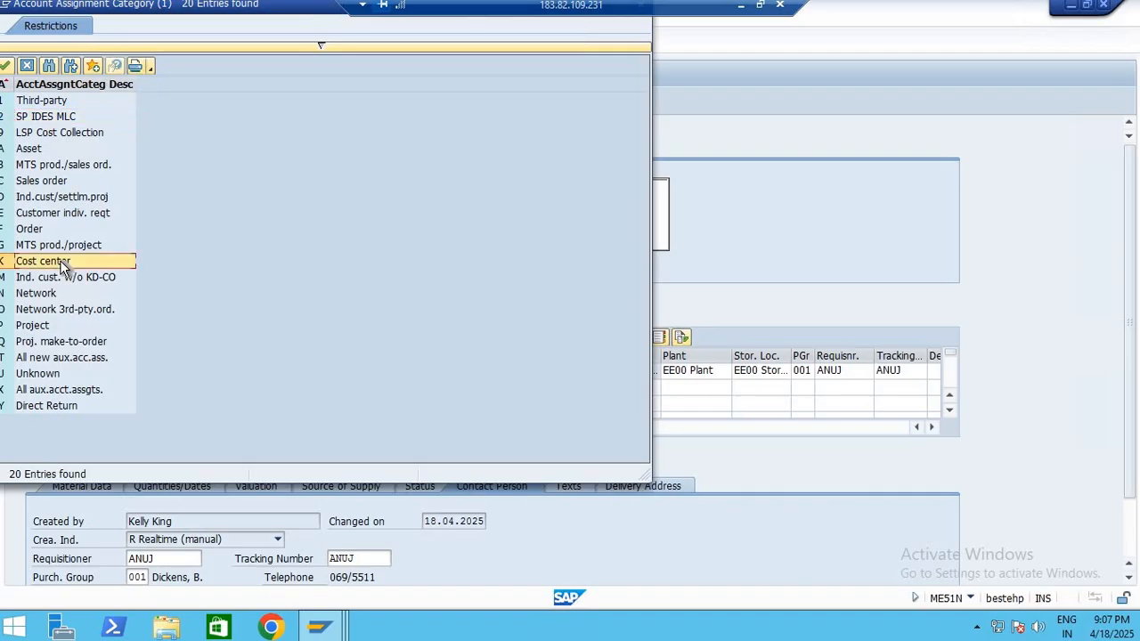
double_click(62, 265)
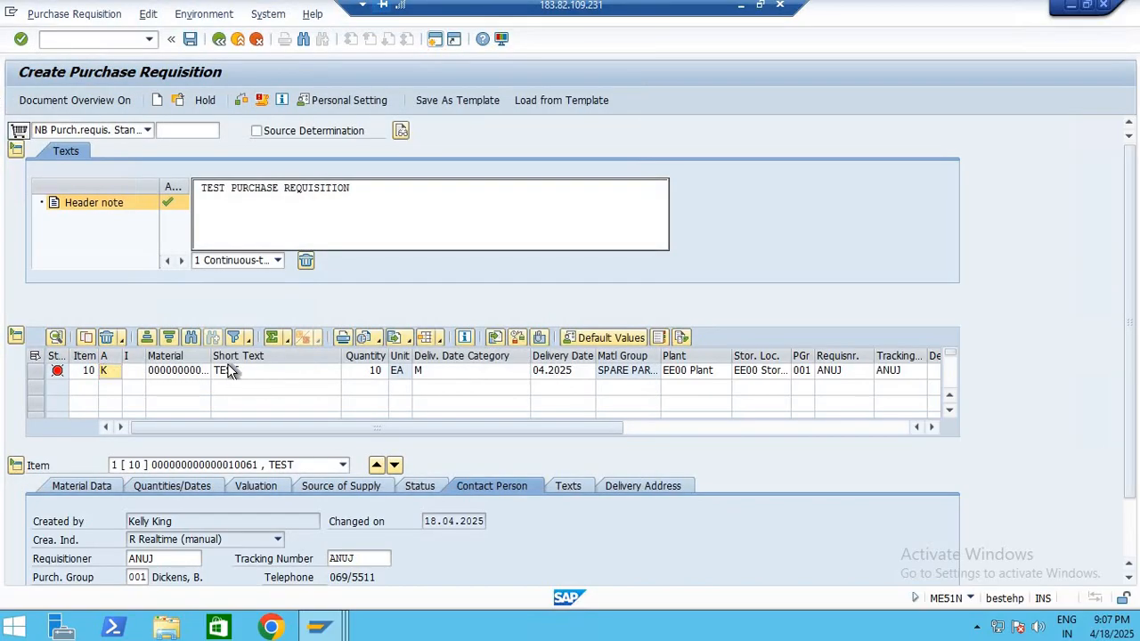
key("Return")
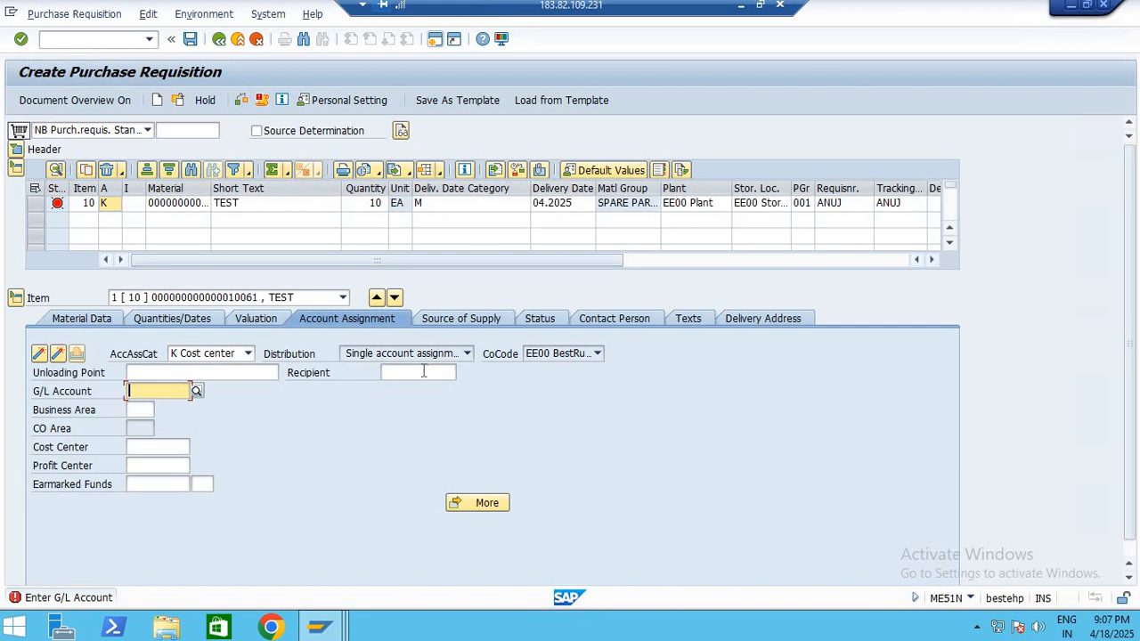
Search cost centers in controlling area 1000 and assign cost center 2300 (PROCUREMENT 1) to the requisition item
left_click(123, 391)
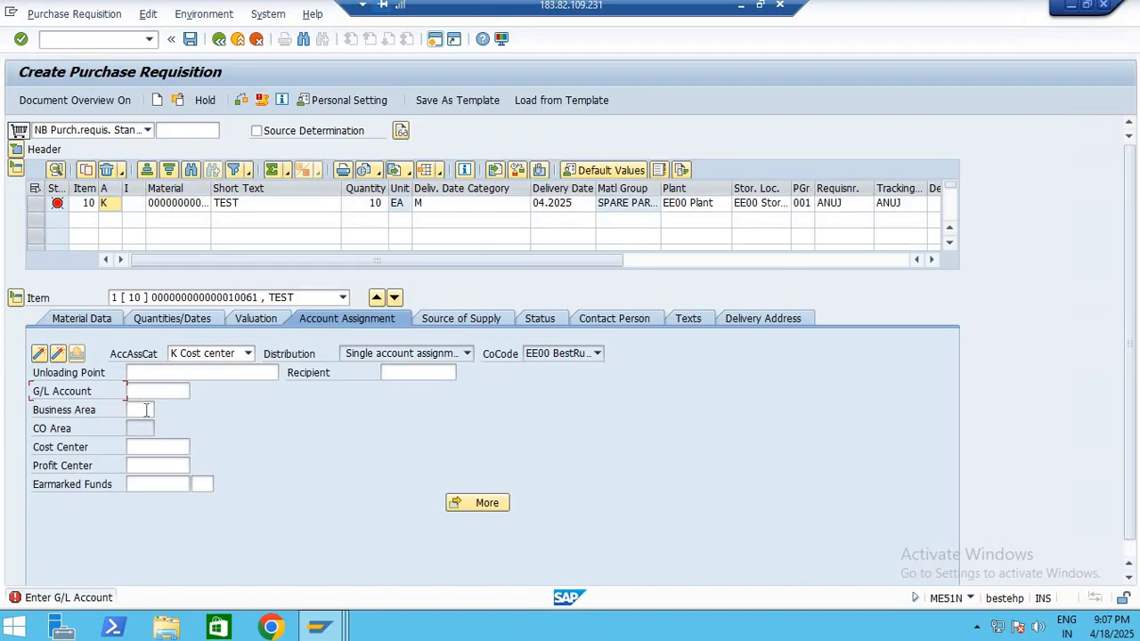
left_click(143, 409)
left_click(147, 447)
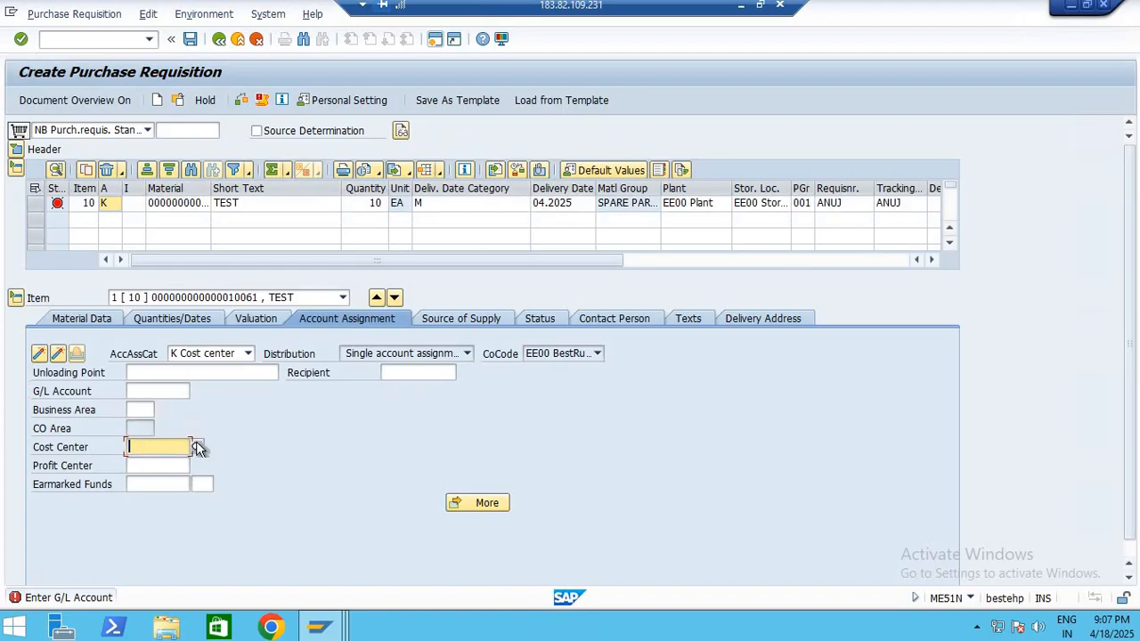
left_click(197, 446)
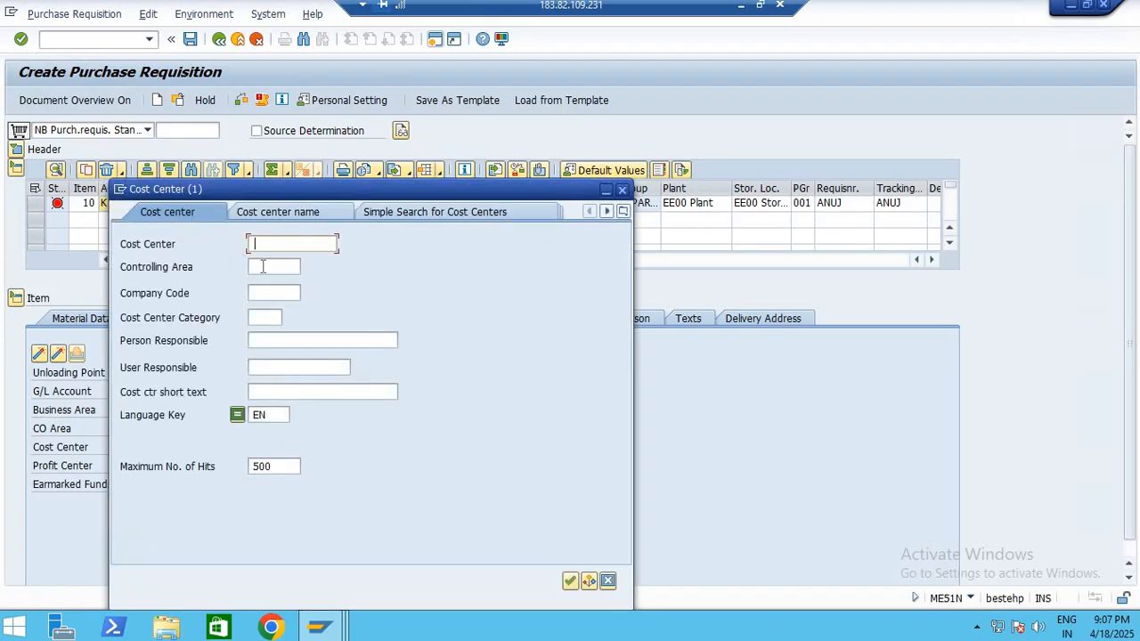
left_click(263, 267)
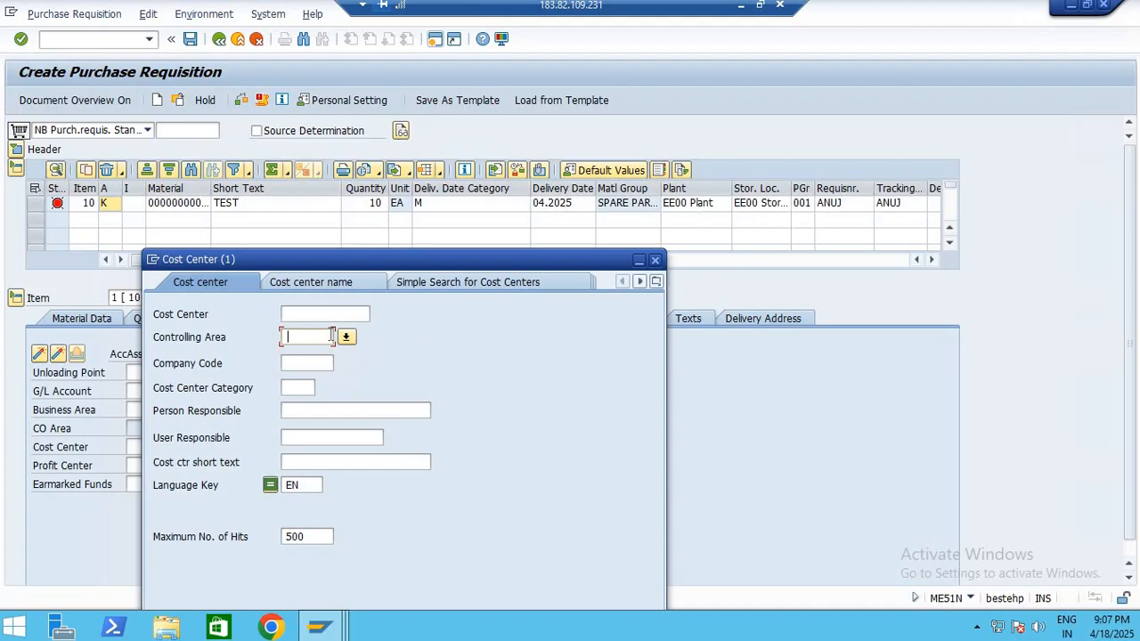
type("1000")
left_click_drag(485, 258, 690, 120)
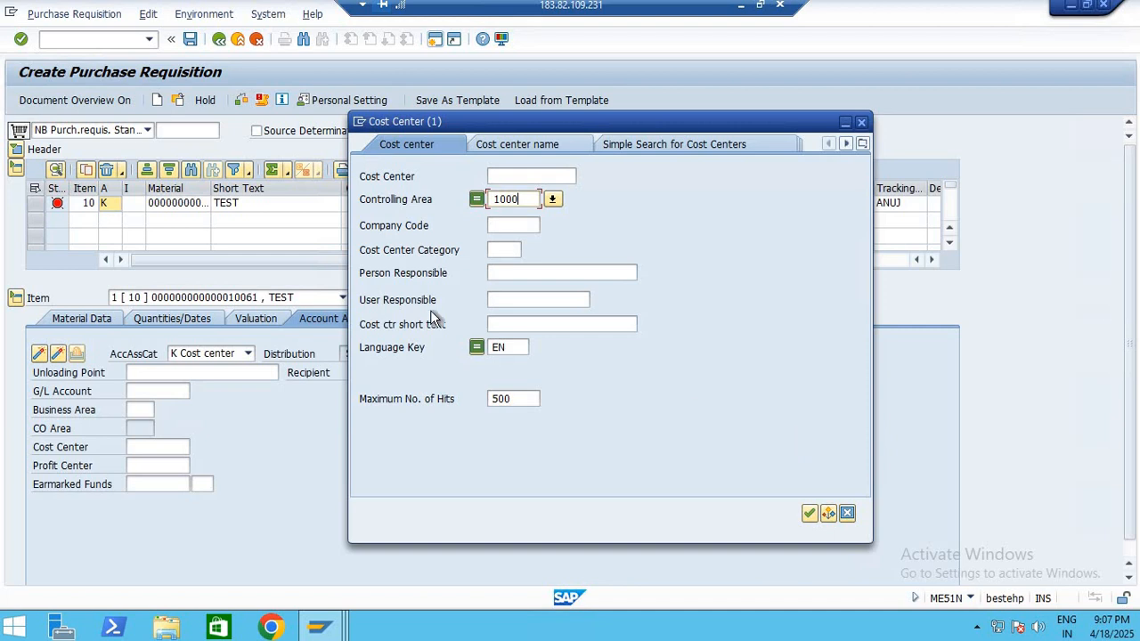
left_click(826, 514)
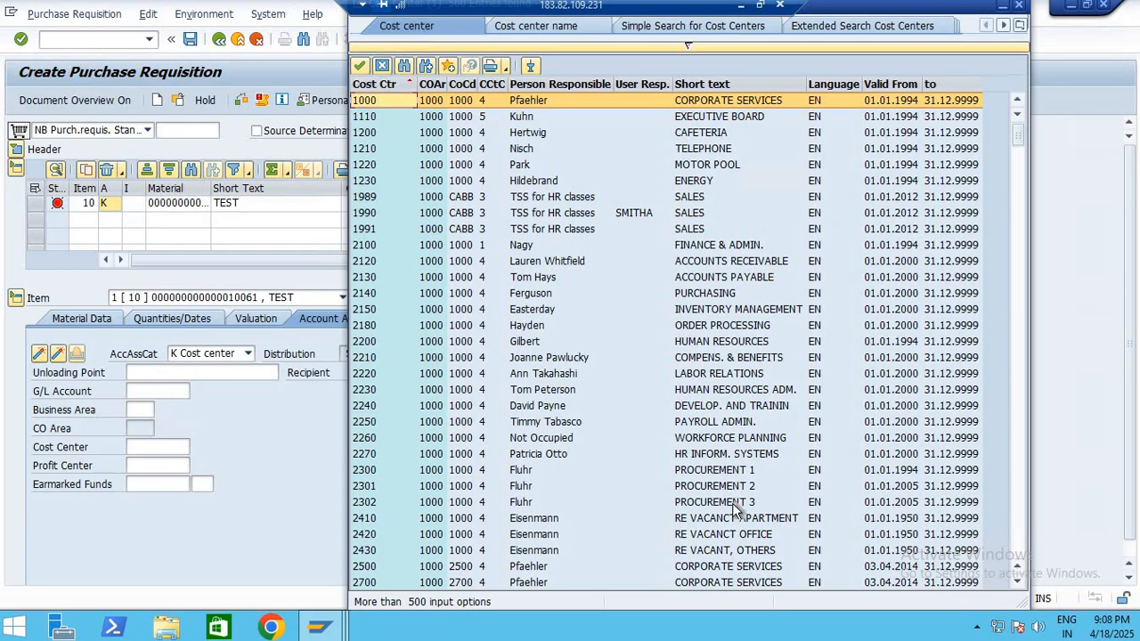
left_click(730, 471)
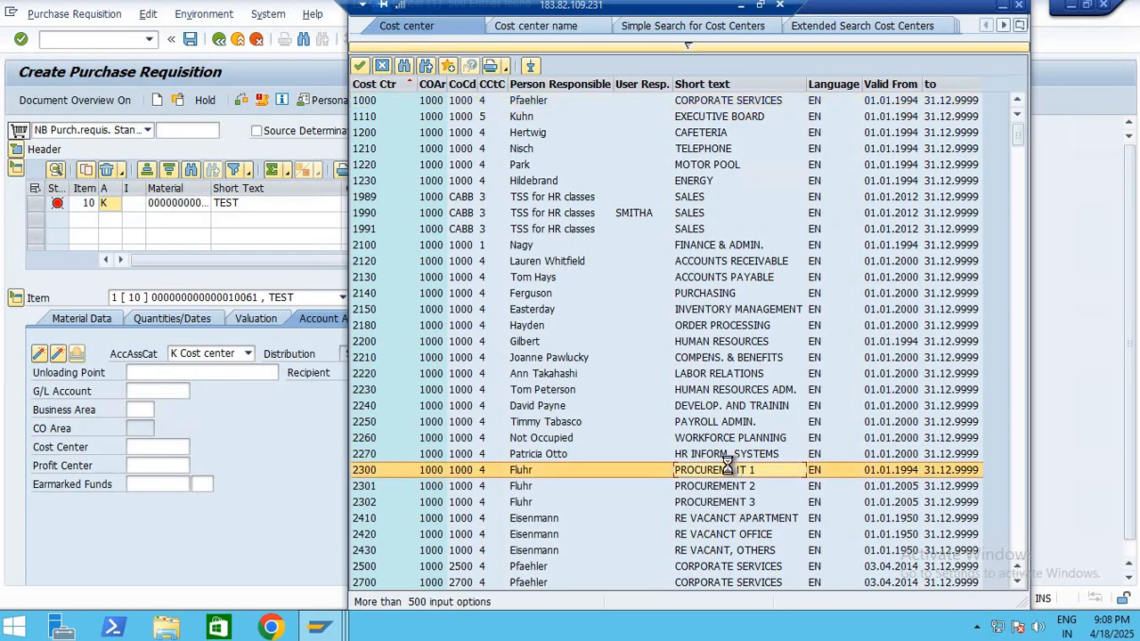
key("Return")
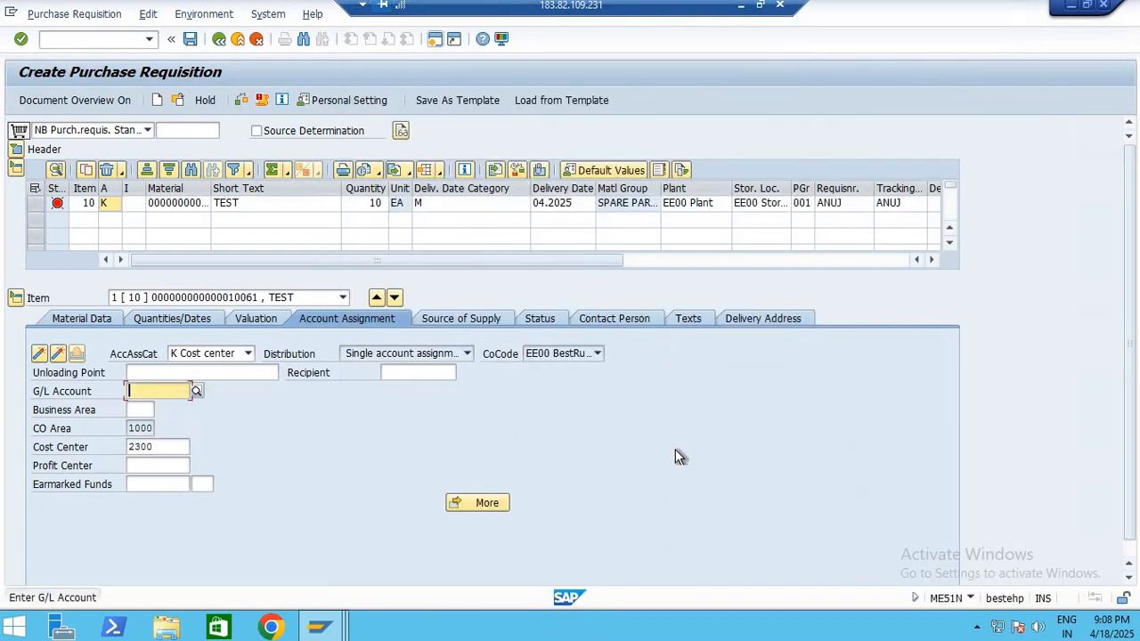
Look up the G/L accounts in company code 1000, assign account 1000 (Real estate and similar rights), and validate the item
left_click(198, 392)
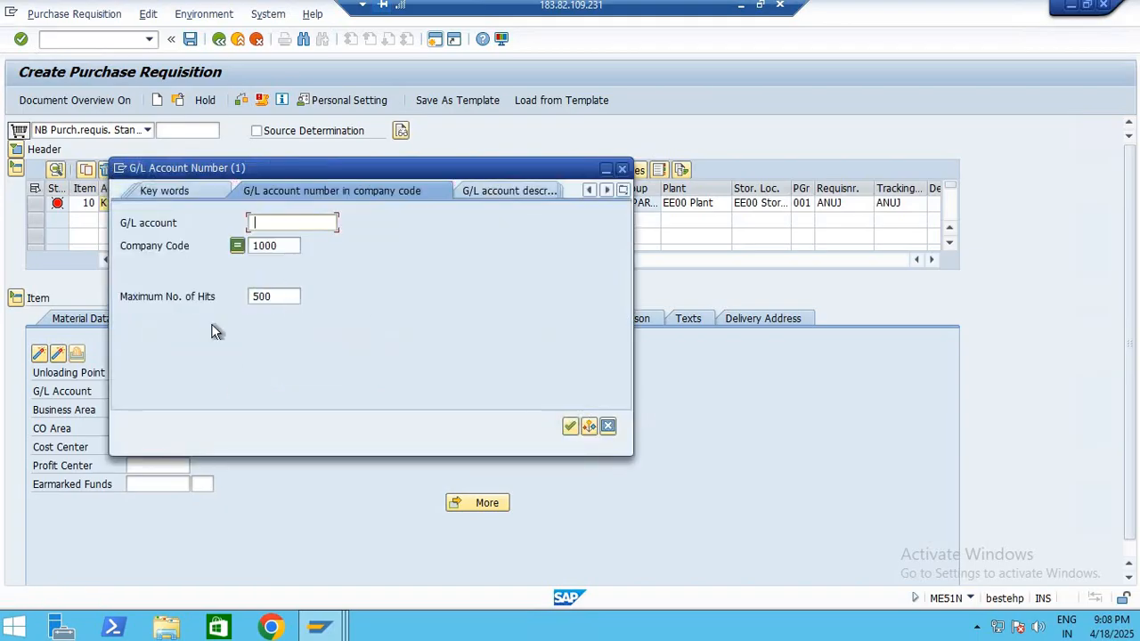
left_click(571, 426)
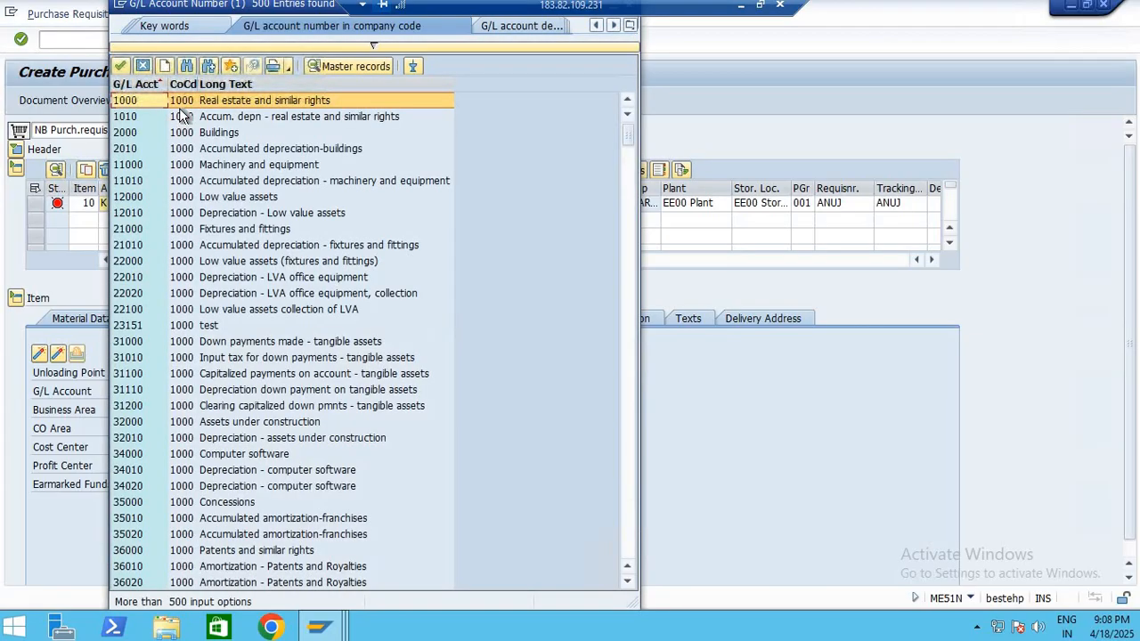
double_click(125, 105)
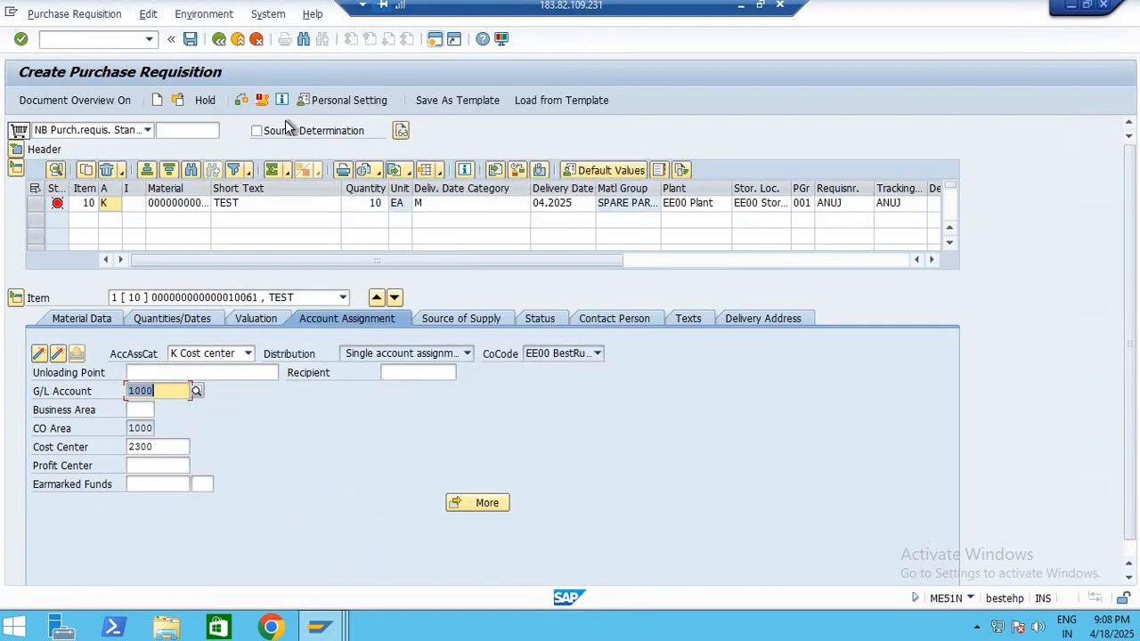
key("Return")
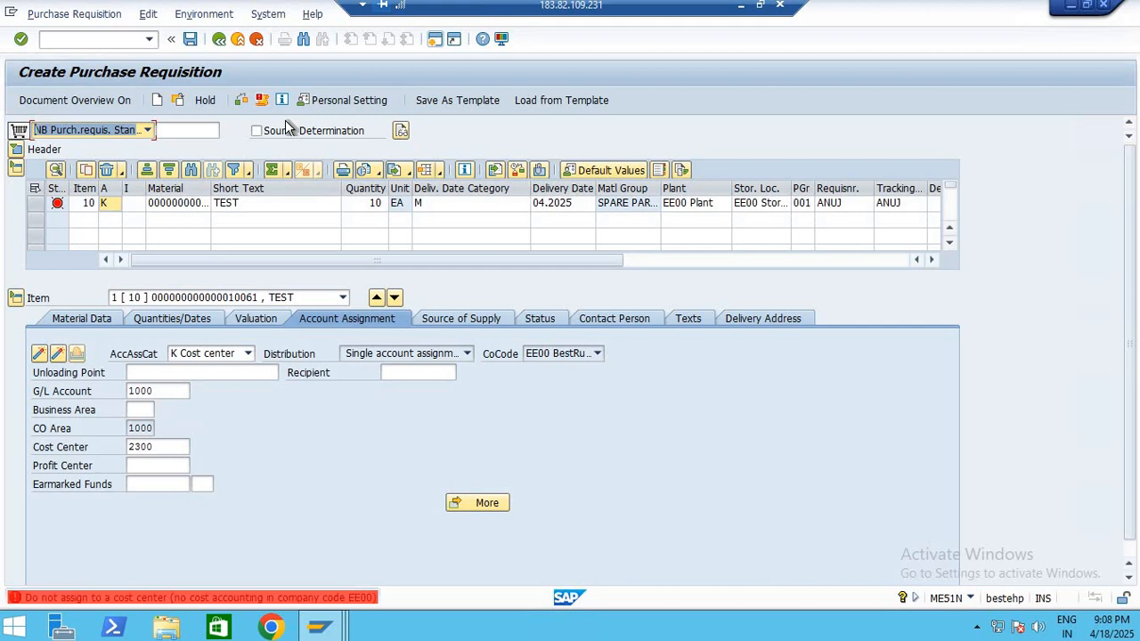
key("Return")
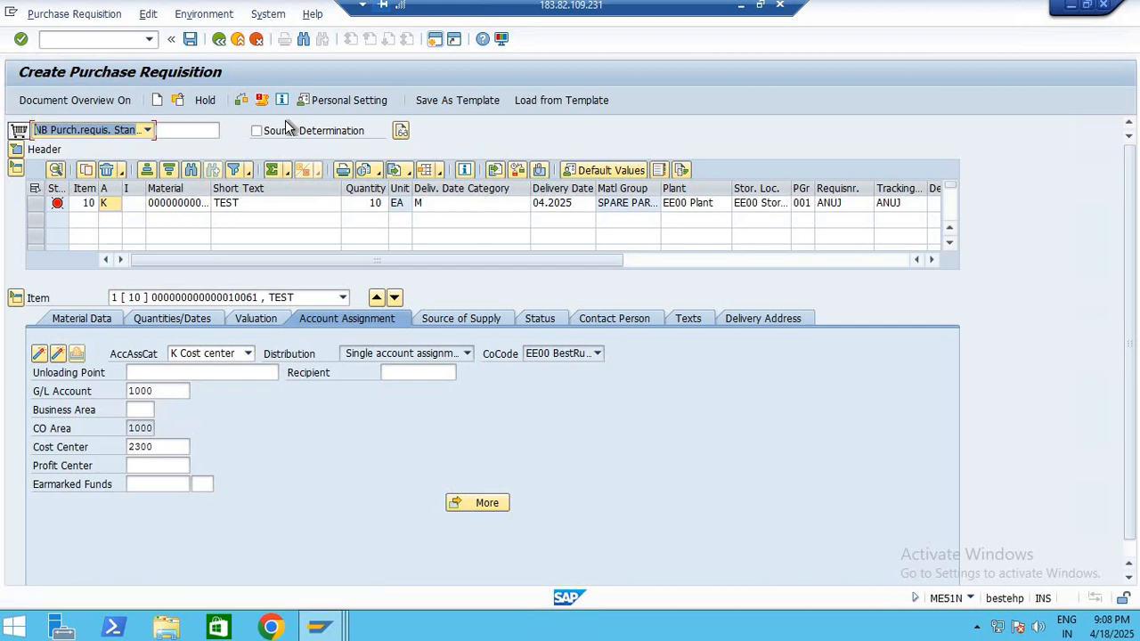
Review the messages for item 10, check the whole purchase requisition, and read the messages of that check
left_click(57, 204)
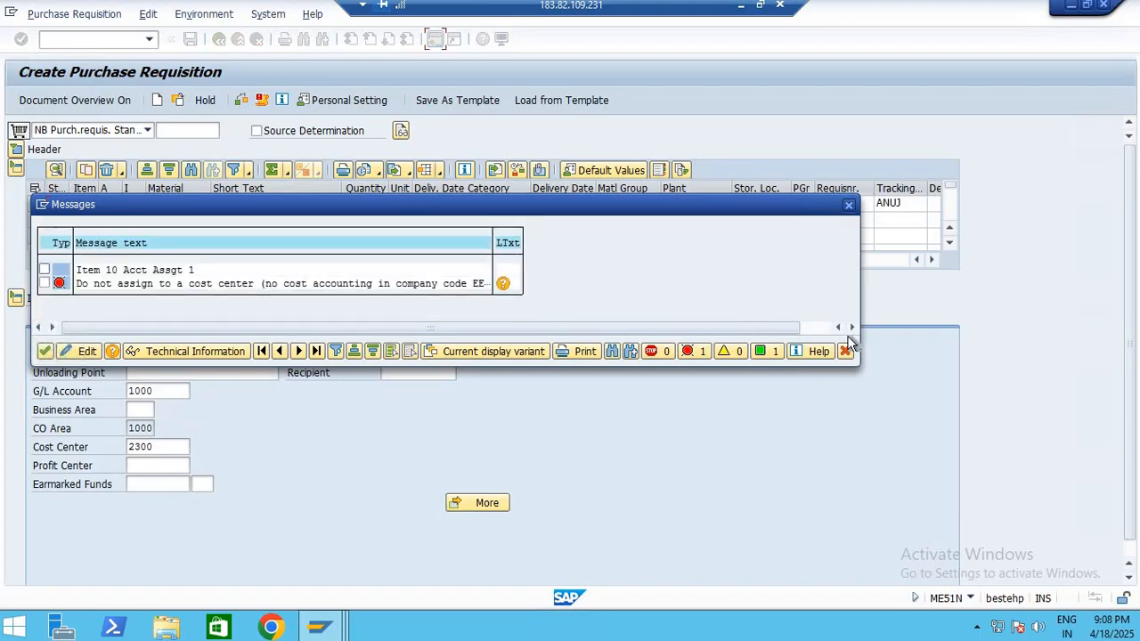
left_click(845, 351)
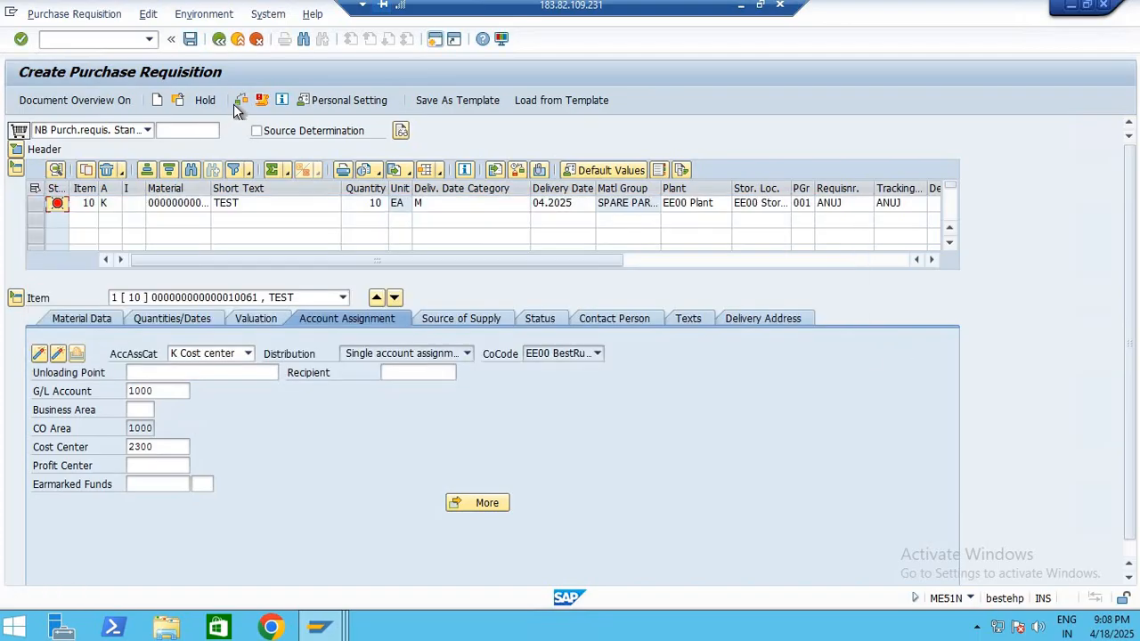
left_click(241, 101)
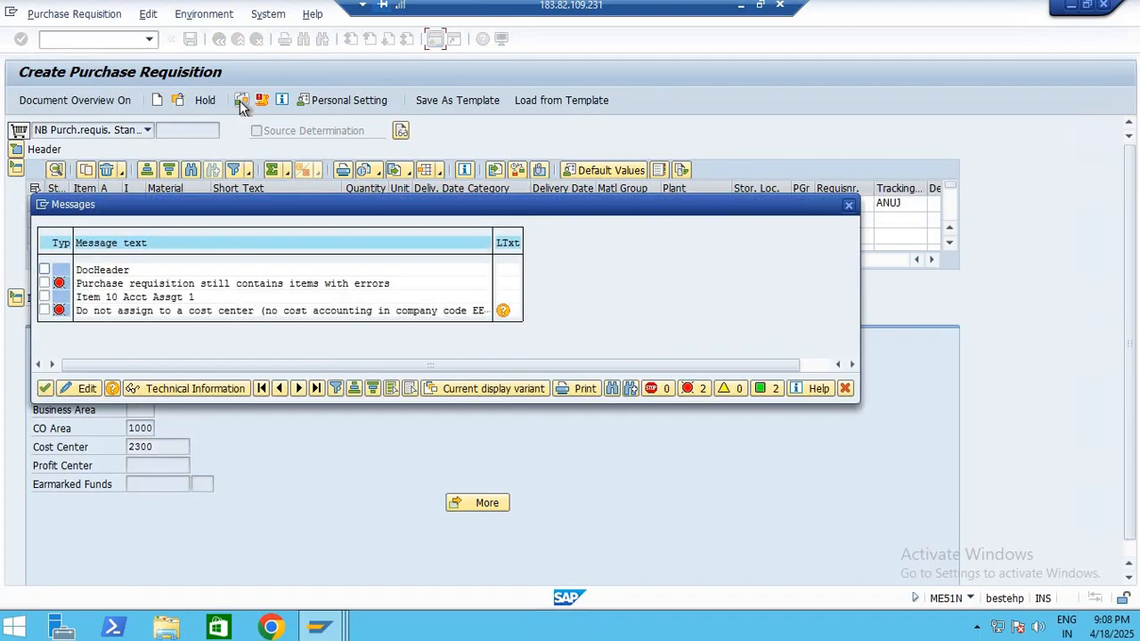
left_click(202, 285)
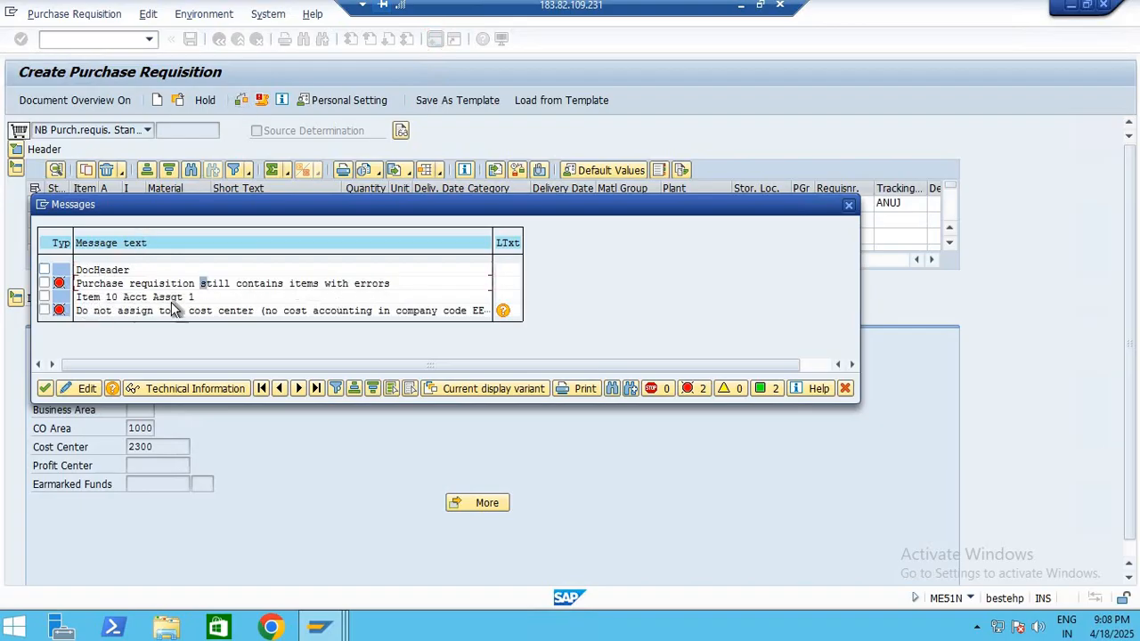
left_click(93, 298)
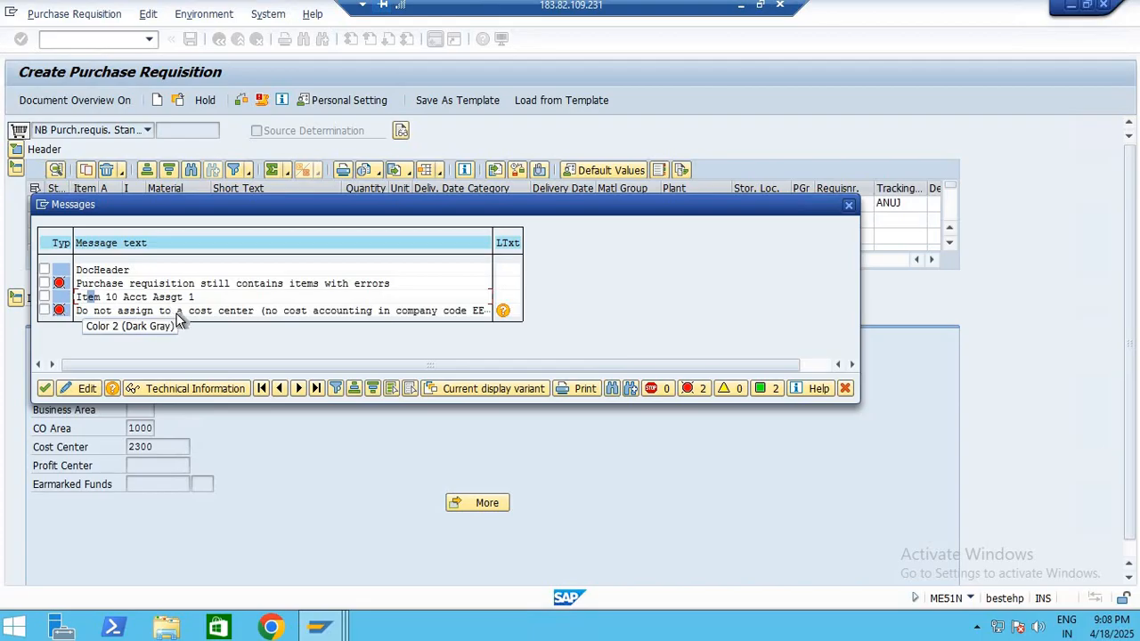
left_click(845, 388)
Try to clear the cost center from the item's account assignment and validate the requisition again
left_click_drag(154, 446, 129, 446)
left_click(154, 446)
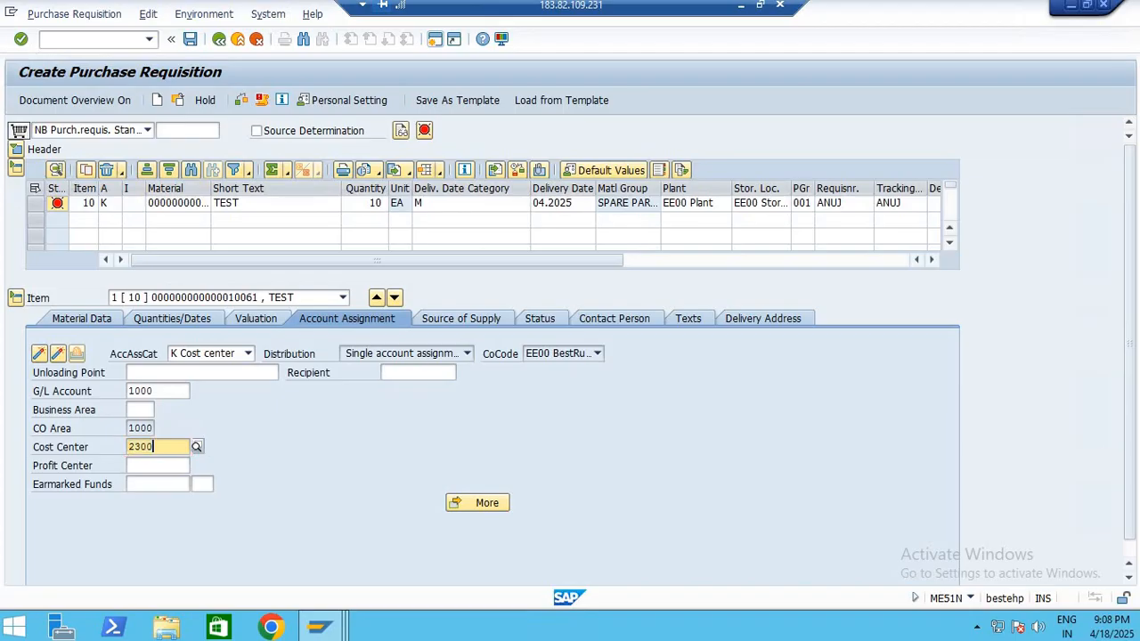
key("Return")
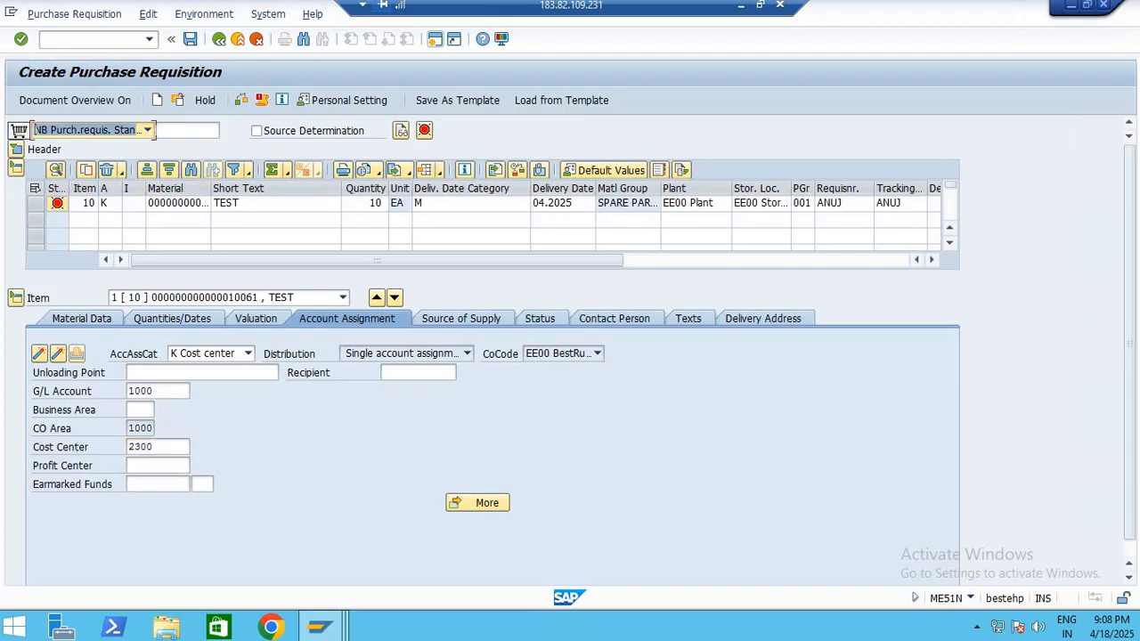
double_click(159, 447)
key("BackSpace")
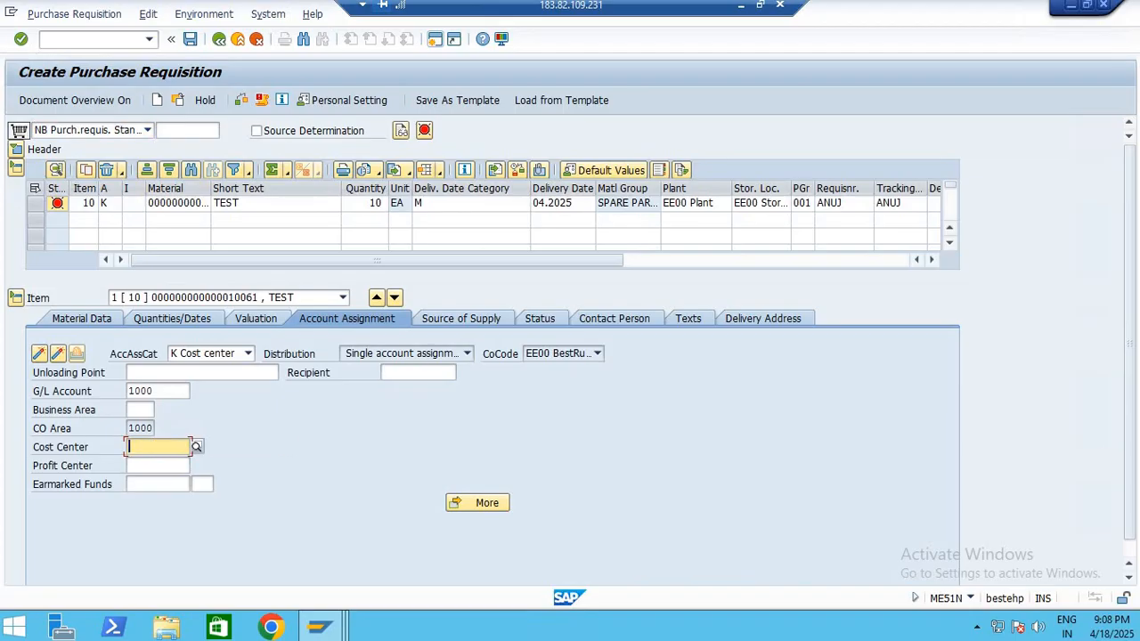
key("Return")
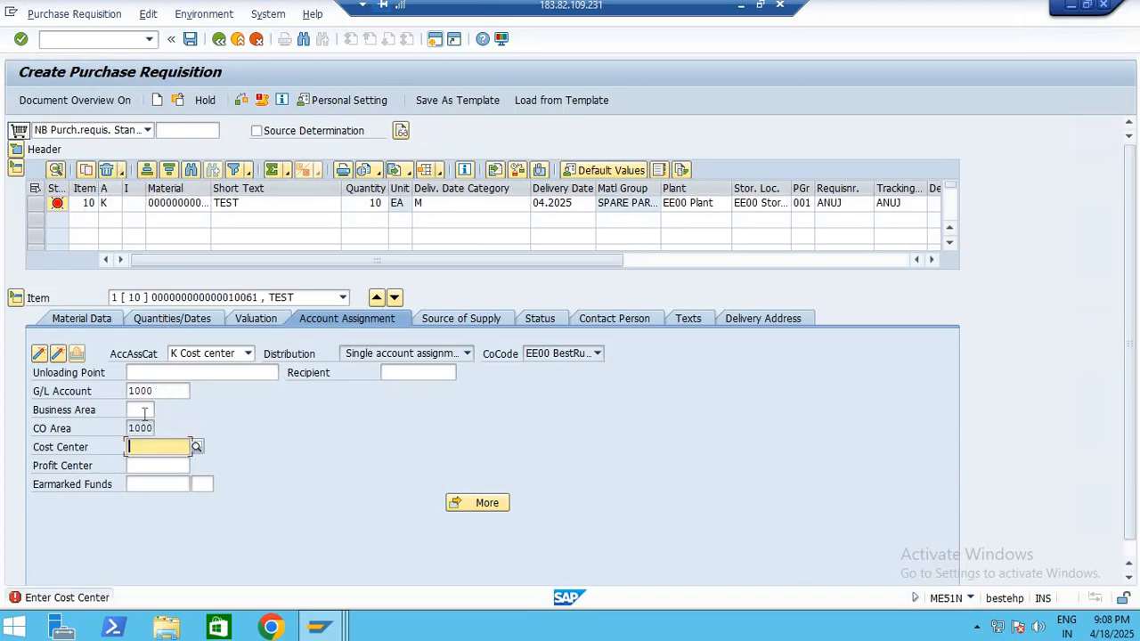
left_click(154, 448)
left_click(154, 464)
key("Return")
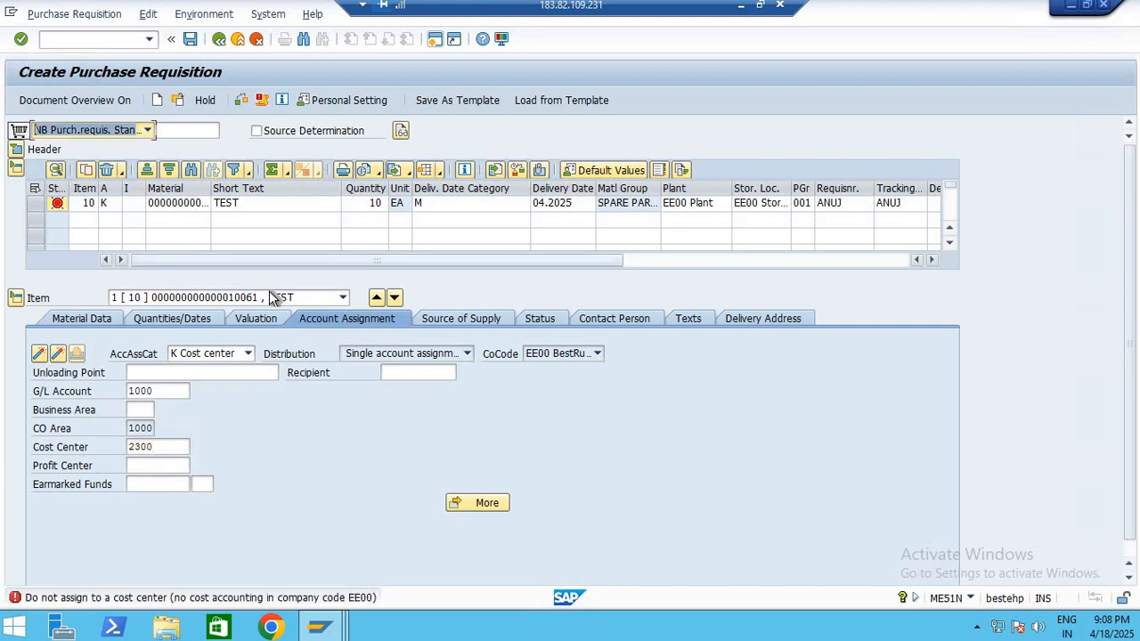
Revisit the item's account assignment category and select its G/L account entry for editing
left_click(114, 204)
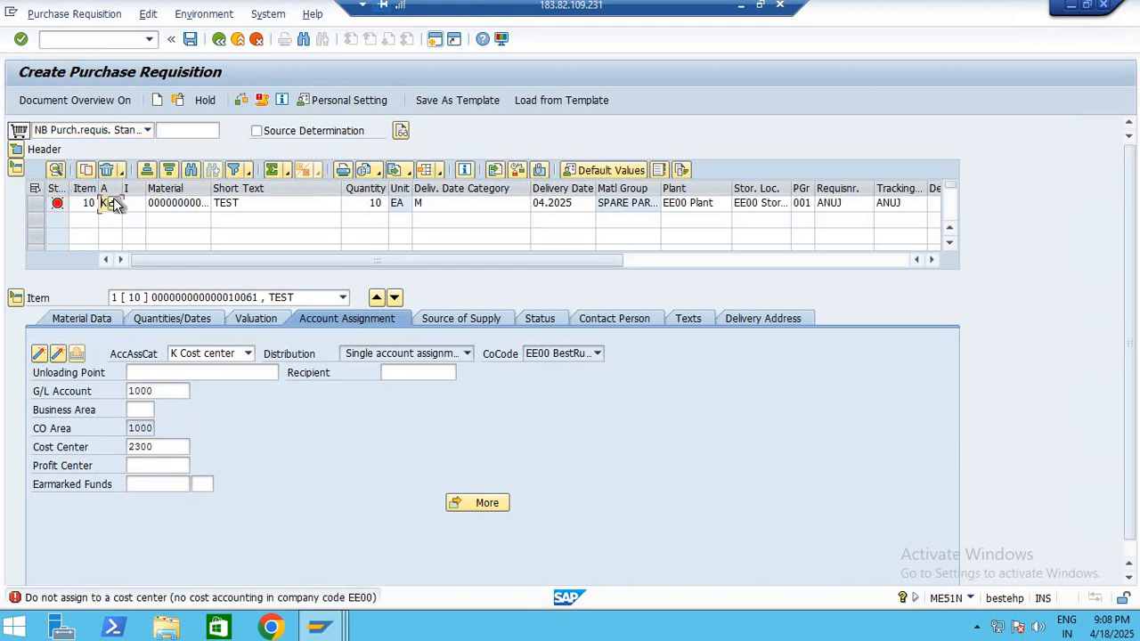
double_click(167, 391)
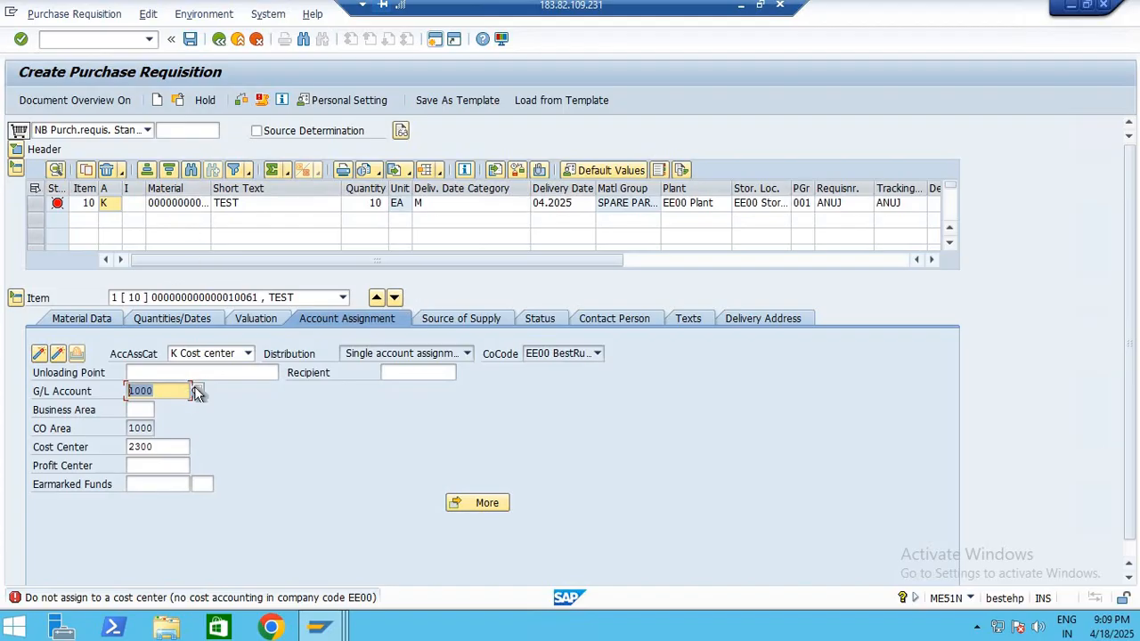
Look up the G/L accounts in company code 1000, assign account 31000 (Down payments made - tangible assets), and validate the item
key("Return")
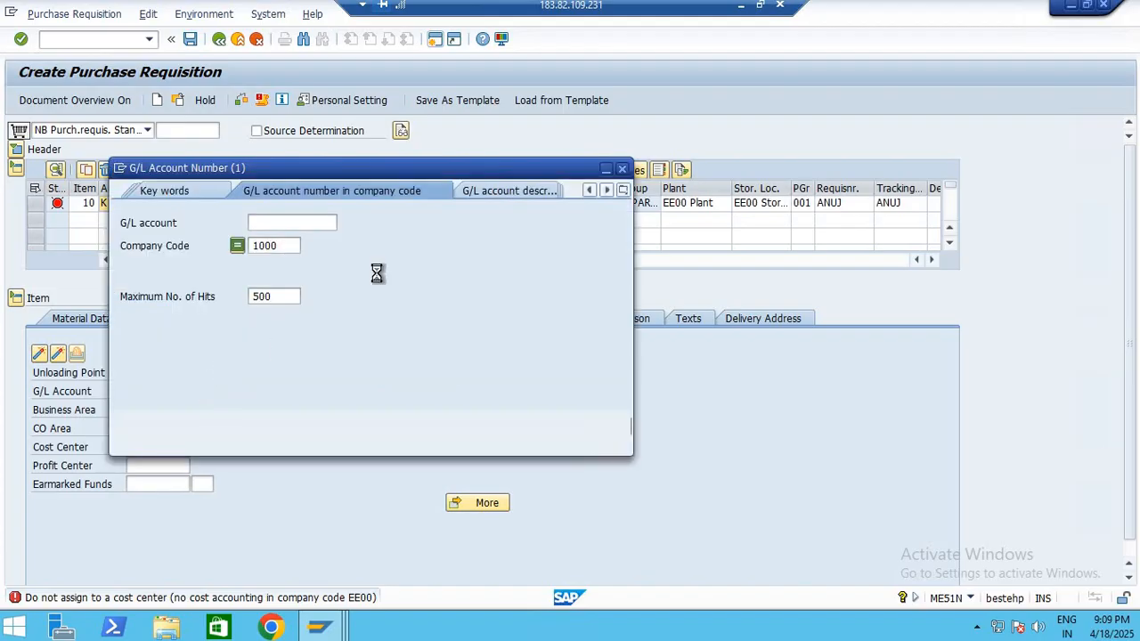
left_click(568, 421)
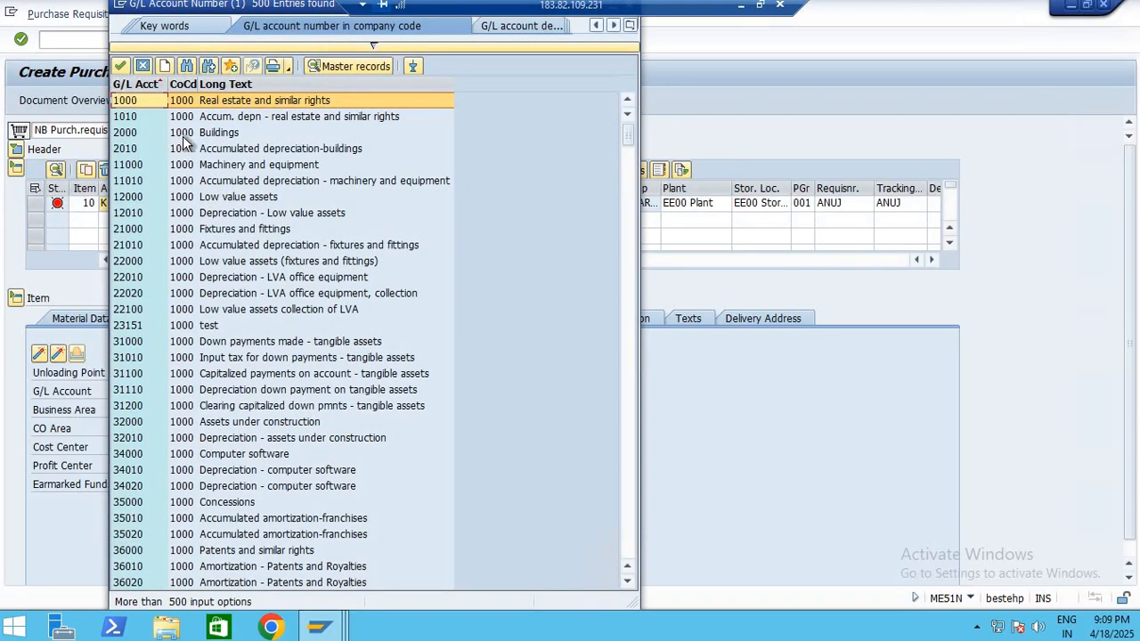
double_click(166, 340)
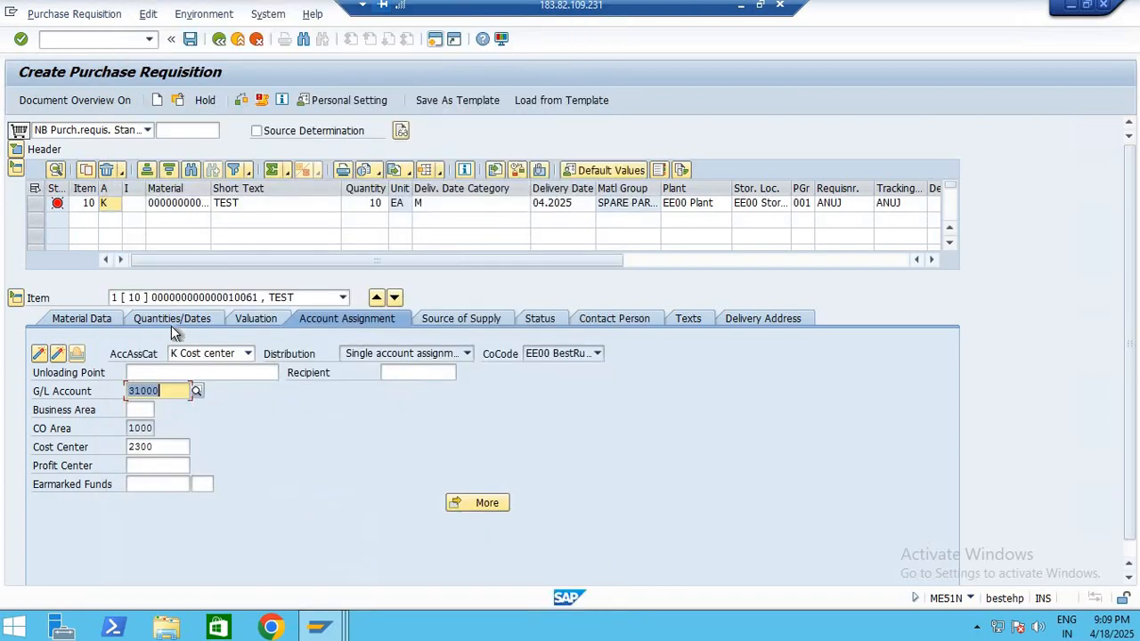
key("Return")
key("F4")
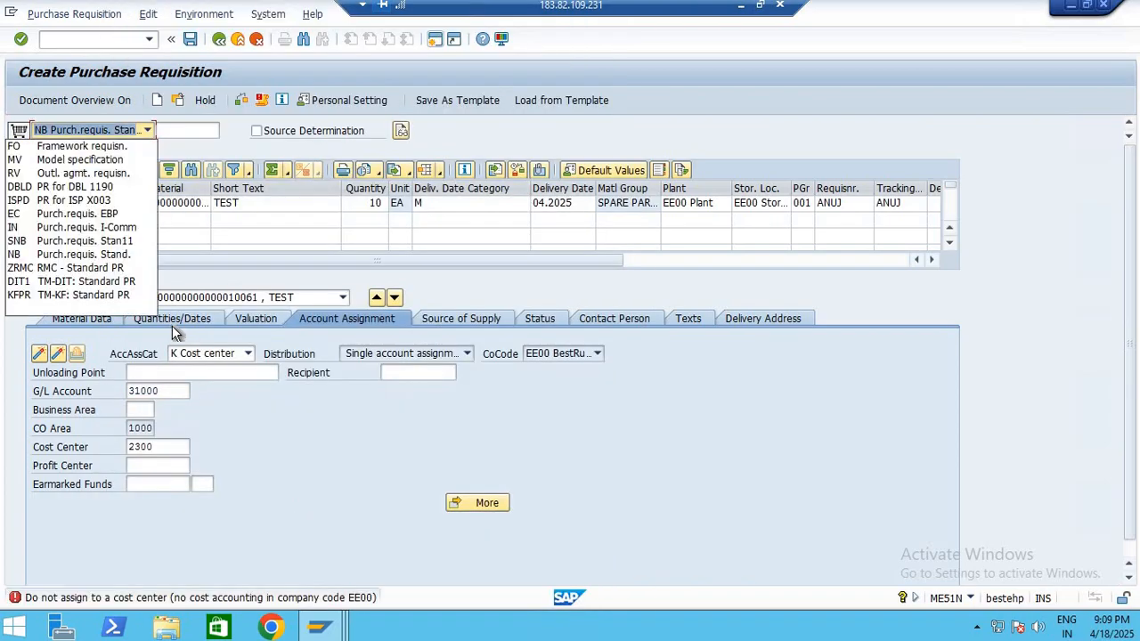
left_click(270, 190)
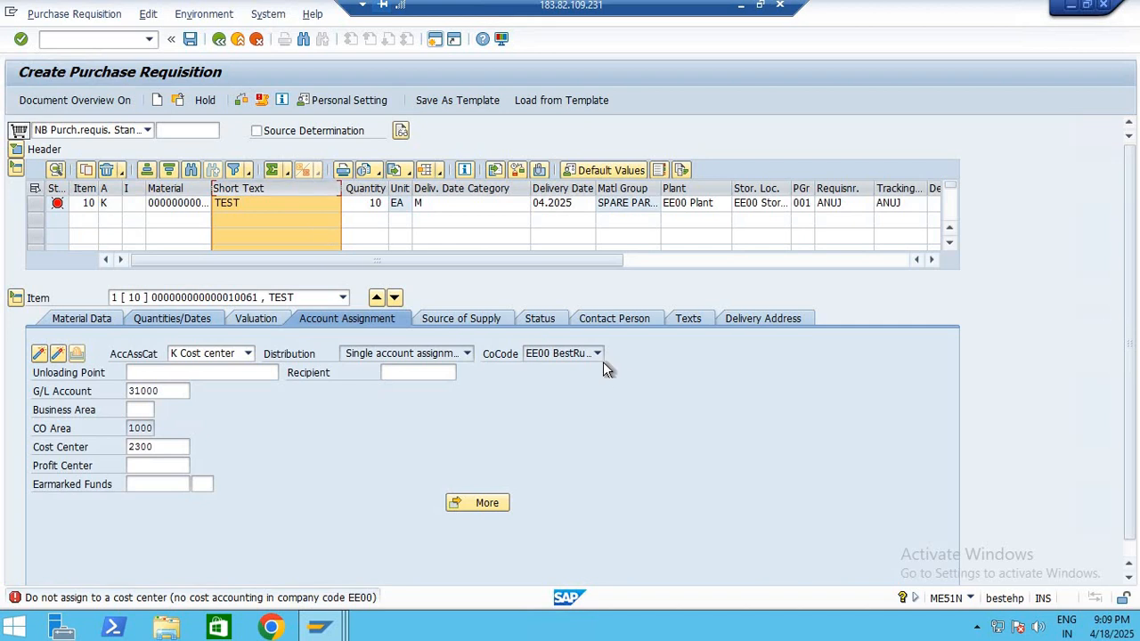
key("Return")
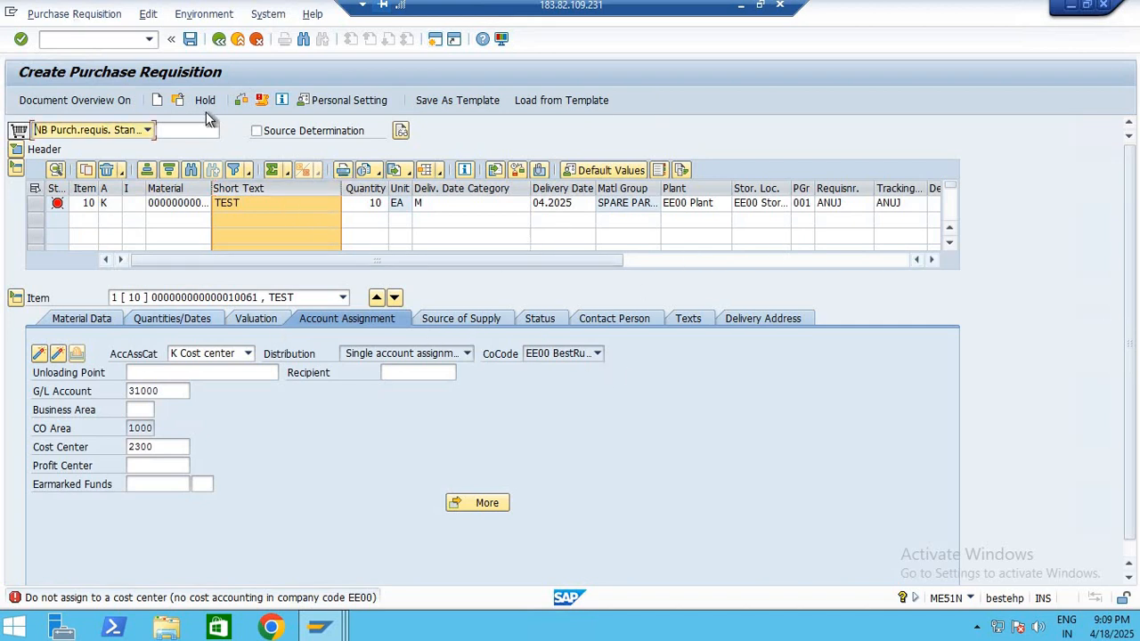
Widen the Material column and examine the item's material number, delivery date category, vendor fields and plant
left_click(172, 203)
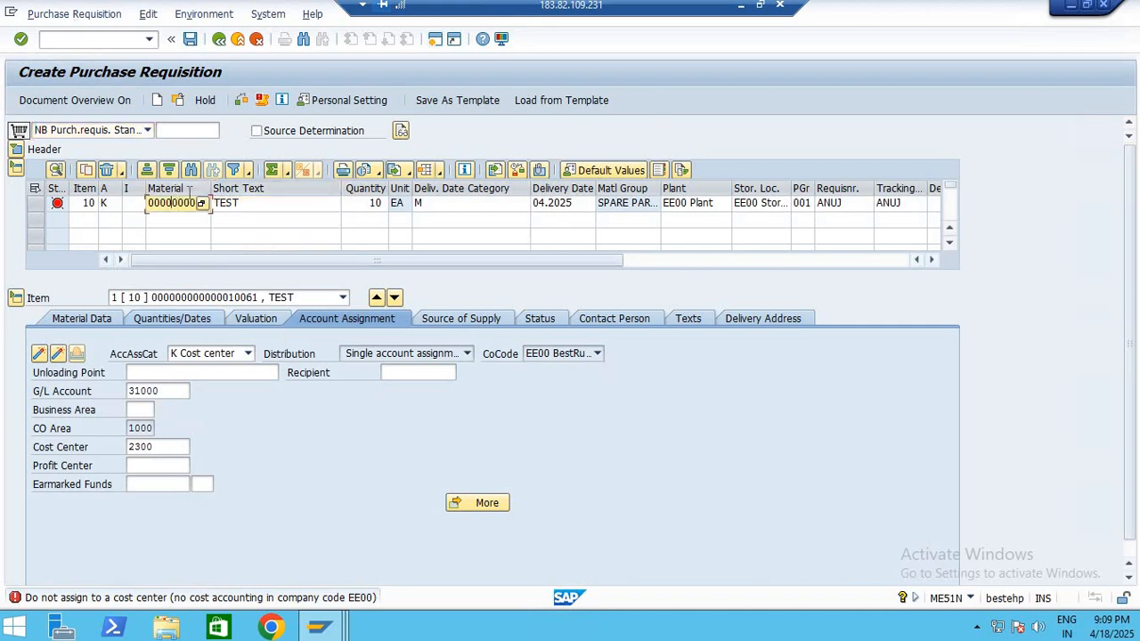
left_click(175, 189)
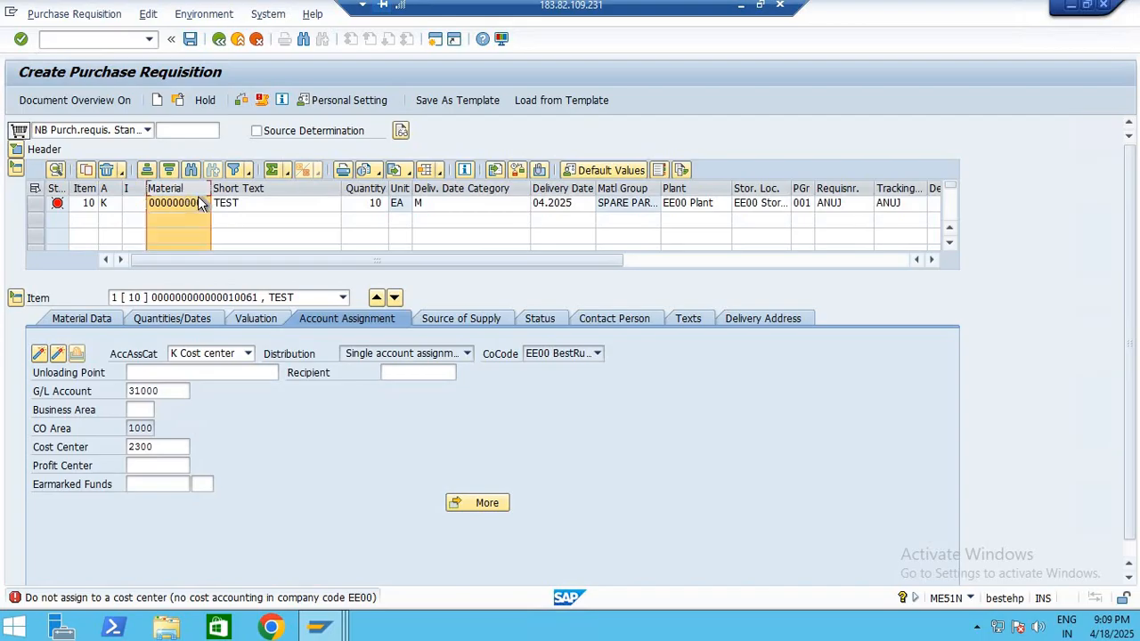
left_click_drag(260, 187, 367, 188)
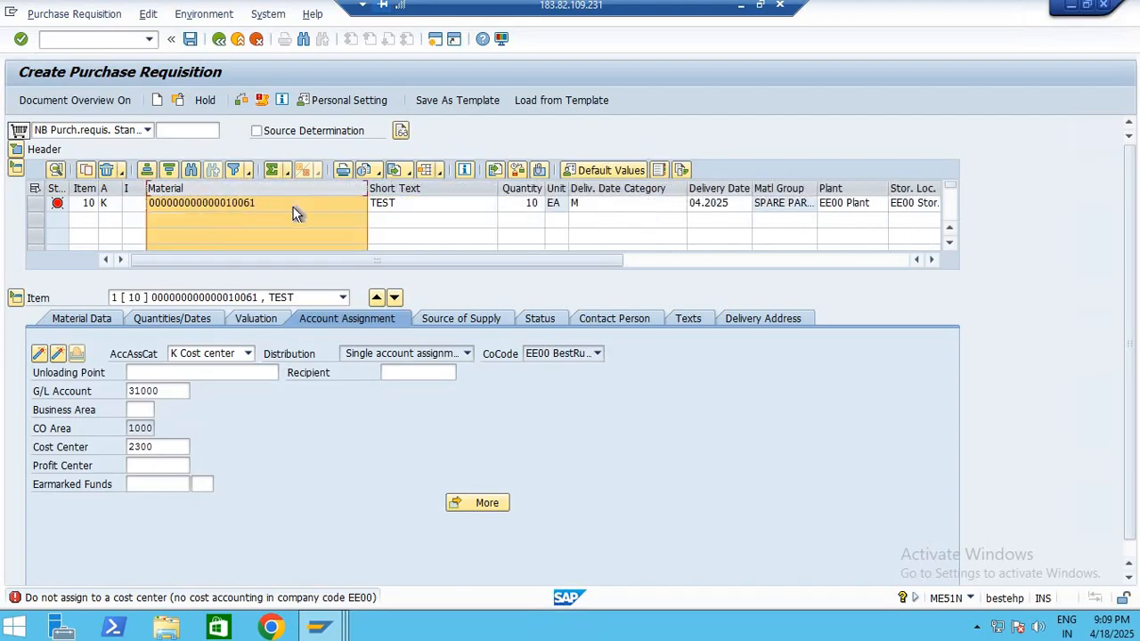
left_click(294, 206)
left_click(572, 204)
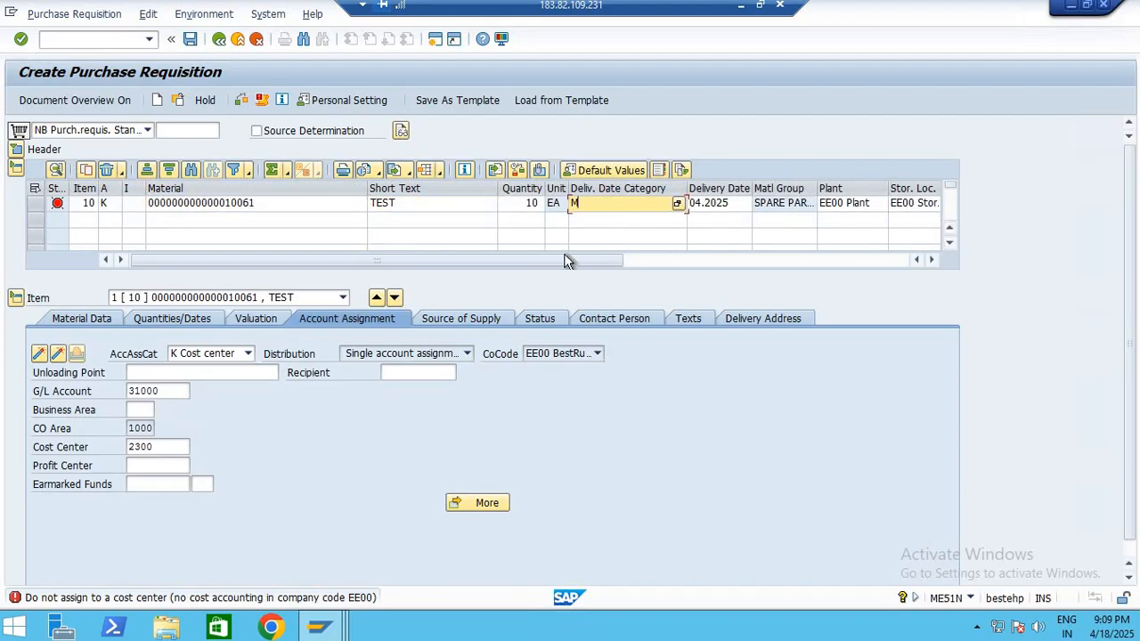
left_click(831, 263)
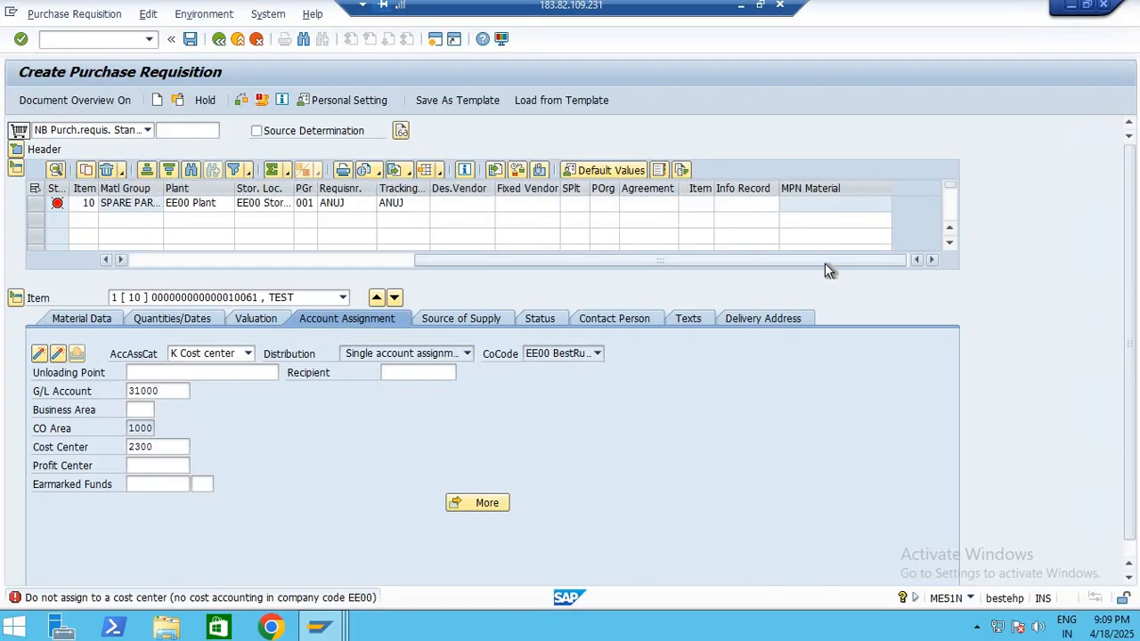
left_click_drag(460, 203, 617, 218)
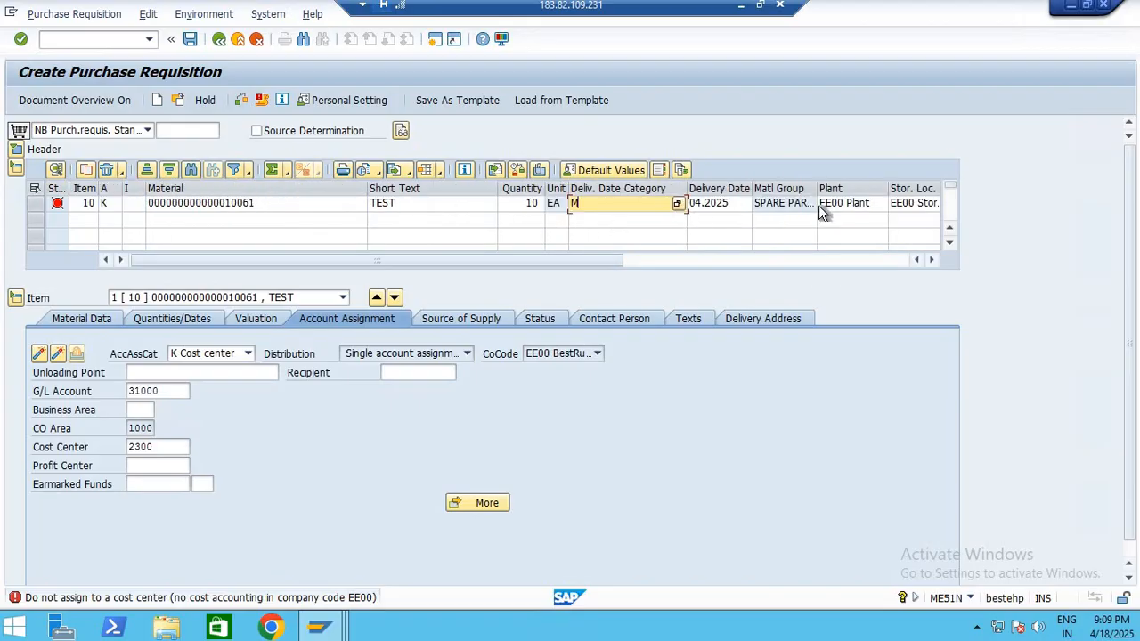
left_click(840, 206)
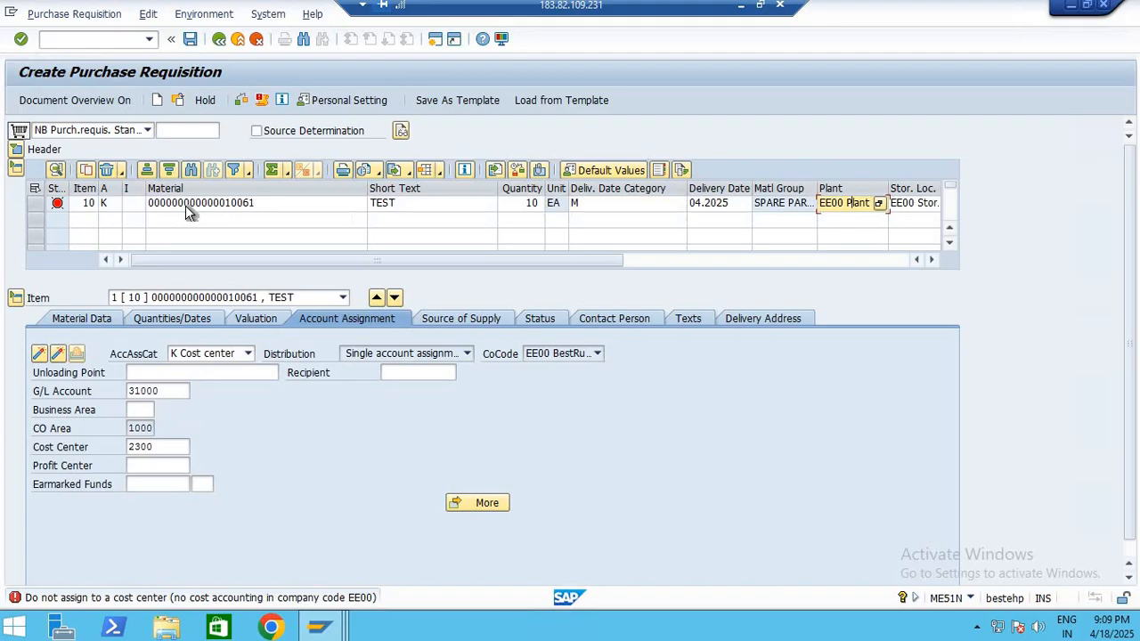
Try account assignment category F (Order) for item 10 with G/L account 31000 and validate the requisition
left_click(111, 206)
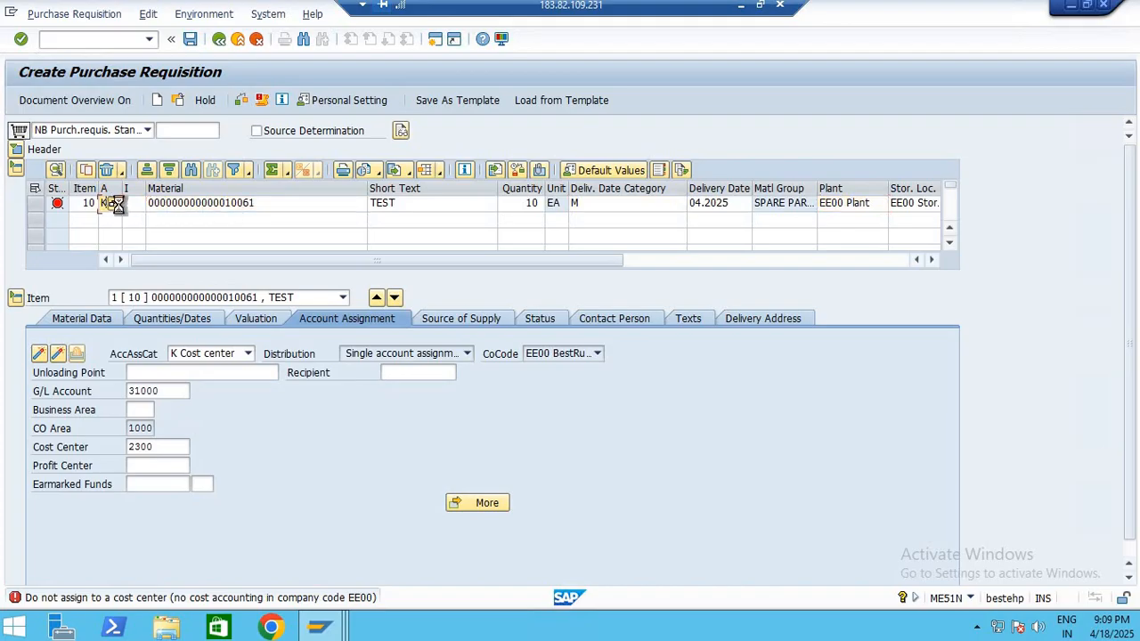
left_click(112, 203)
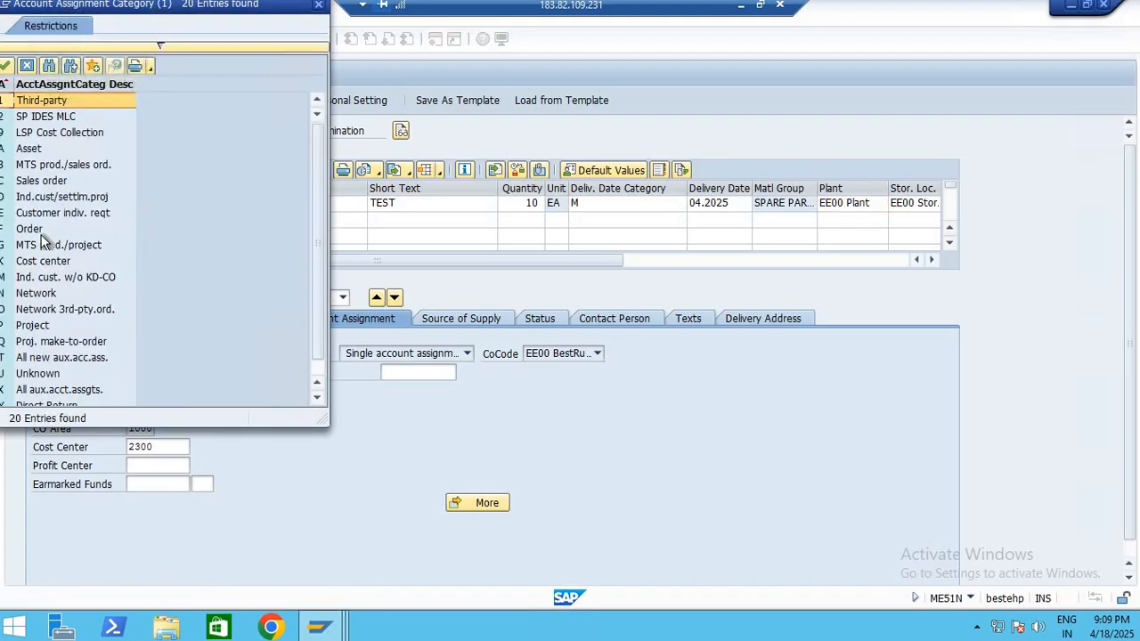
double_click(36, 229)
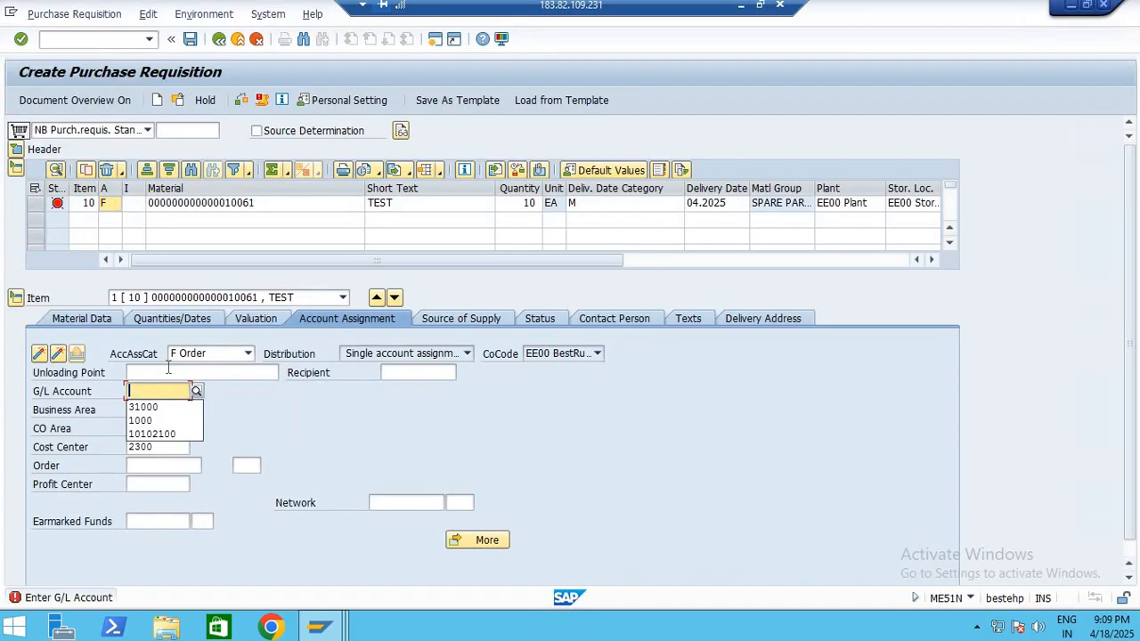
key("Down")
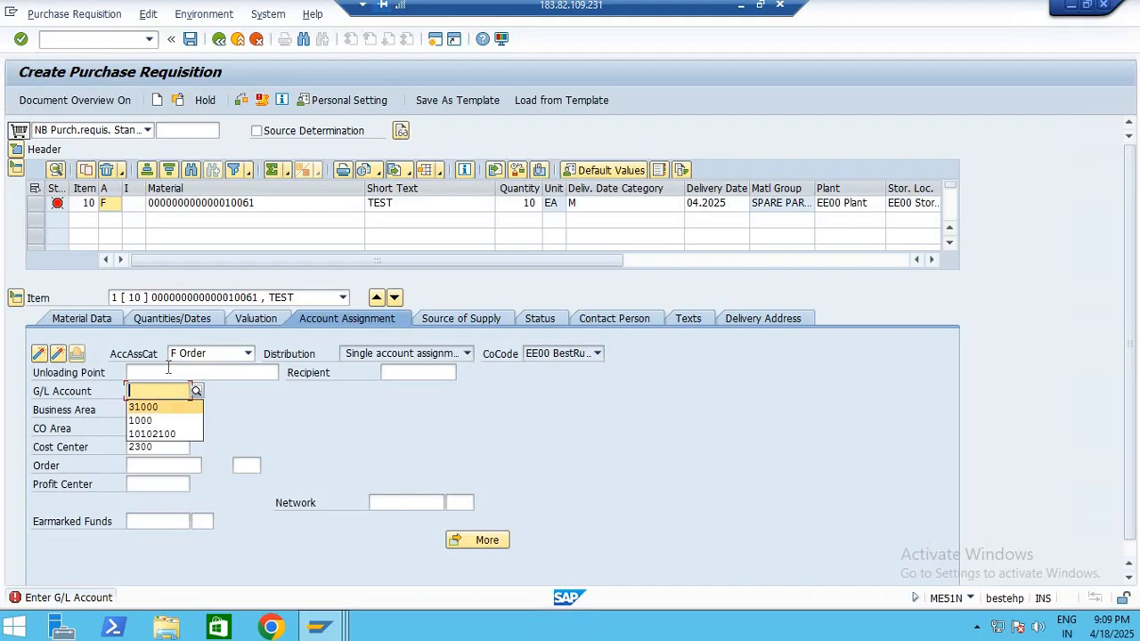
key("Return")
key("Return")
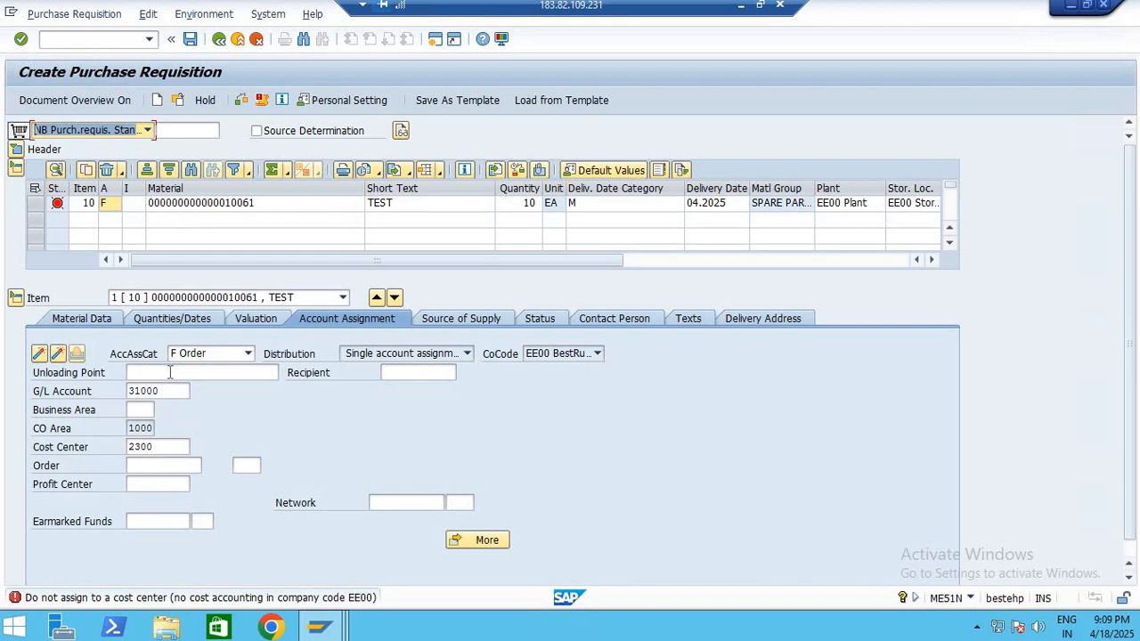
Leave the purchase requisition without saving it and start a new one with transaction ME51N
left_click(218, 39)
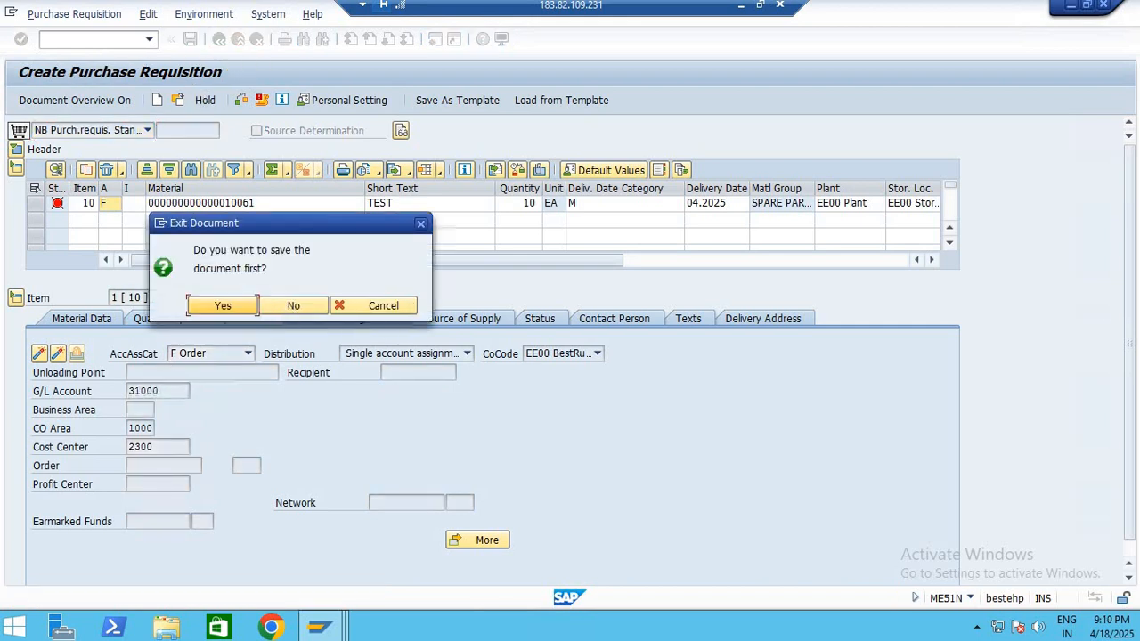
left_click(287, 305)
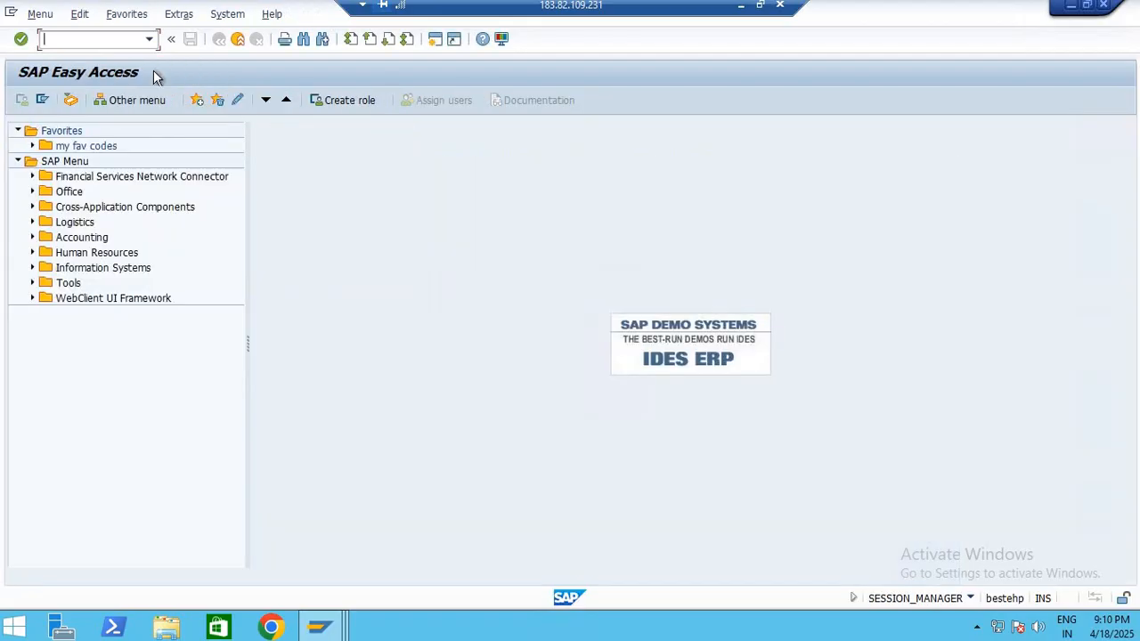
left_click(149, 39)
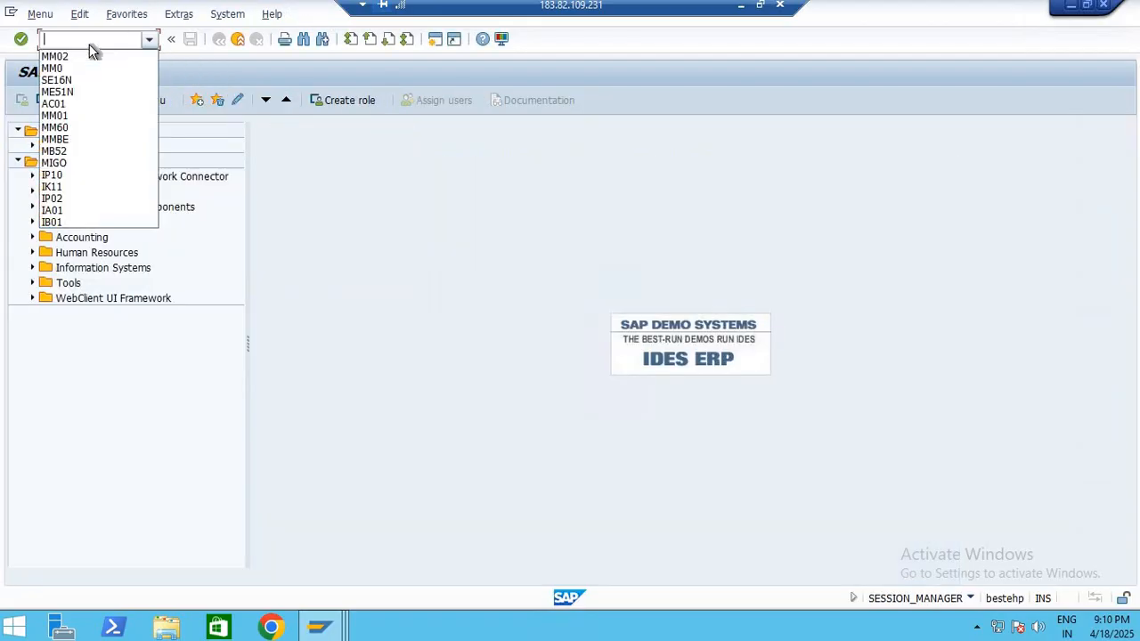
left_click(71, 92)
left_click(21, 39)
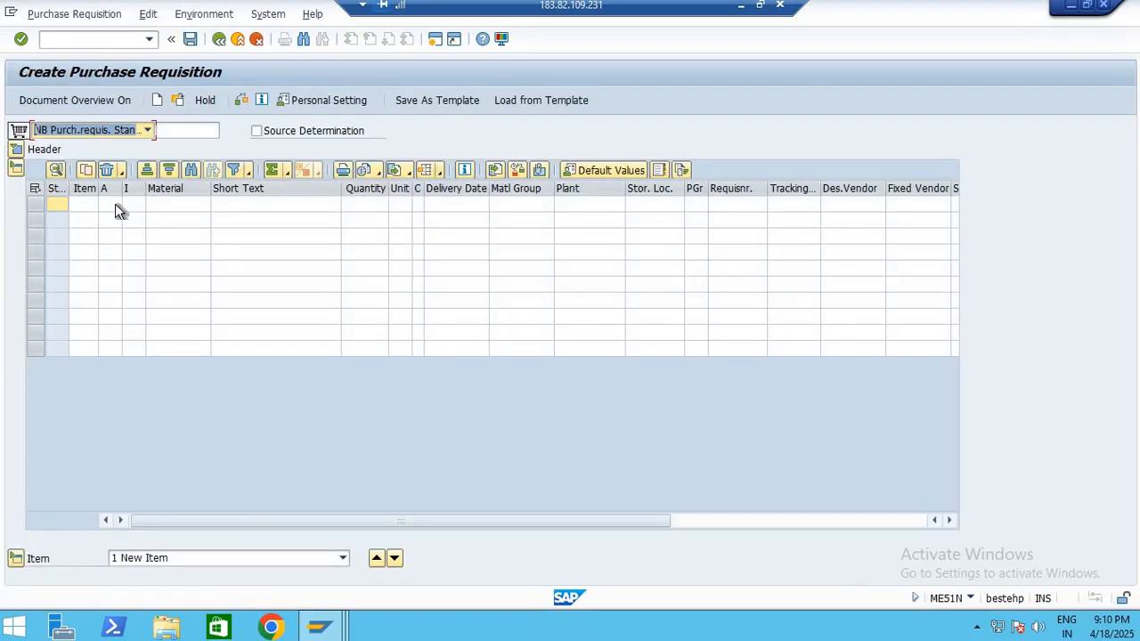
Set the first item's account assignment category to K (Cost center) and its item category to D (Service)
left_click(113, 205)
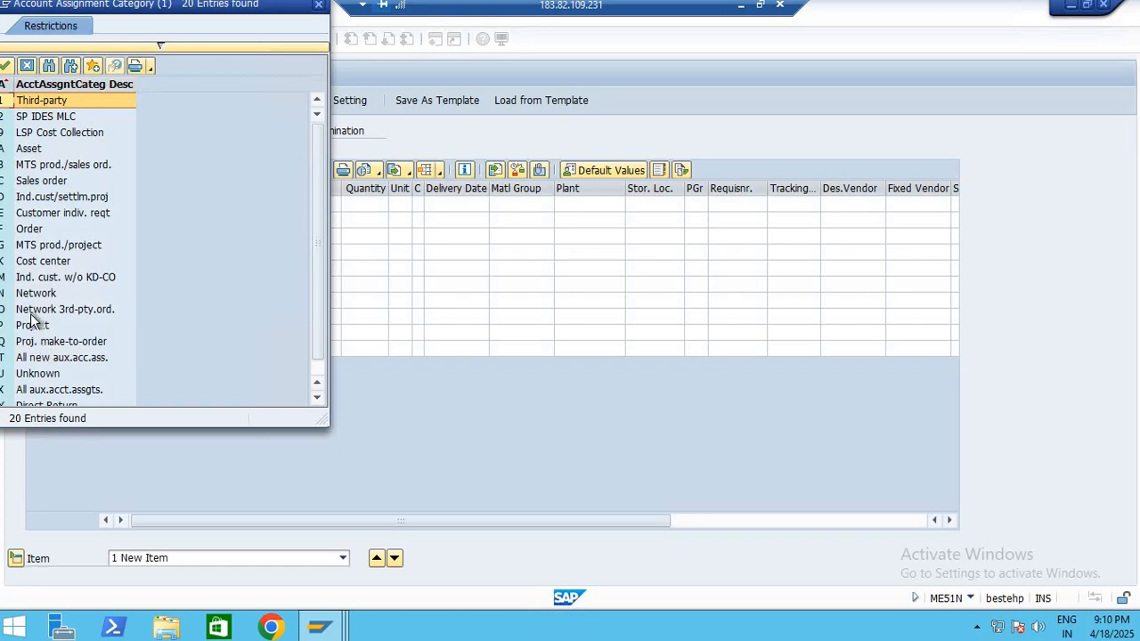
double_click(96, 260)
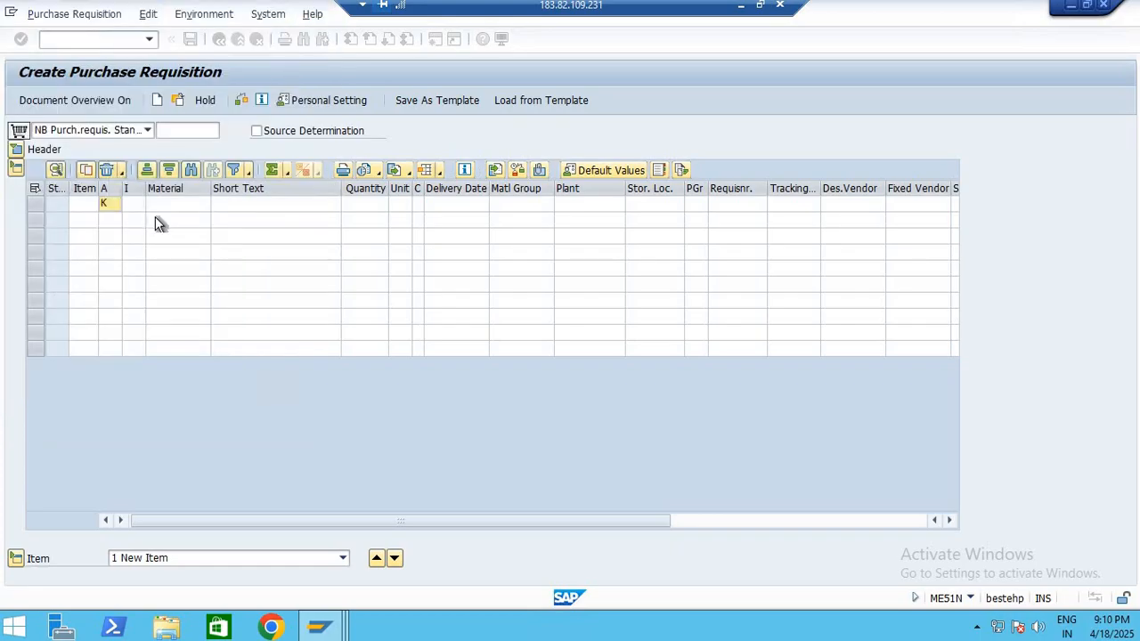
left_click(139, 206)
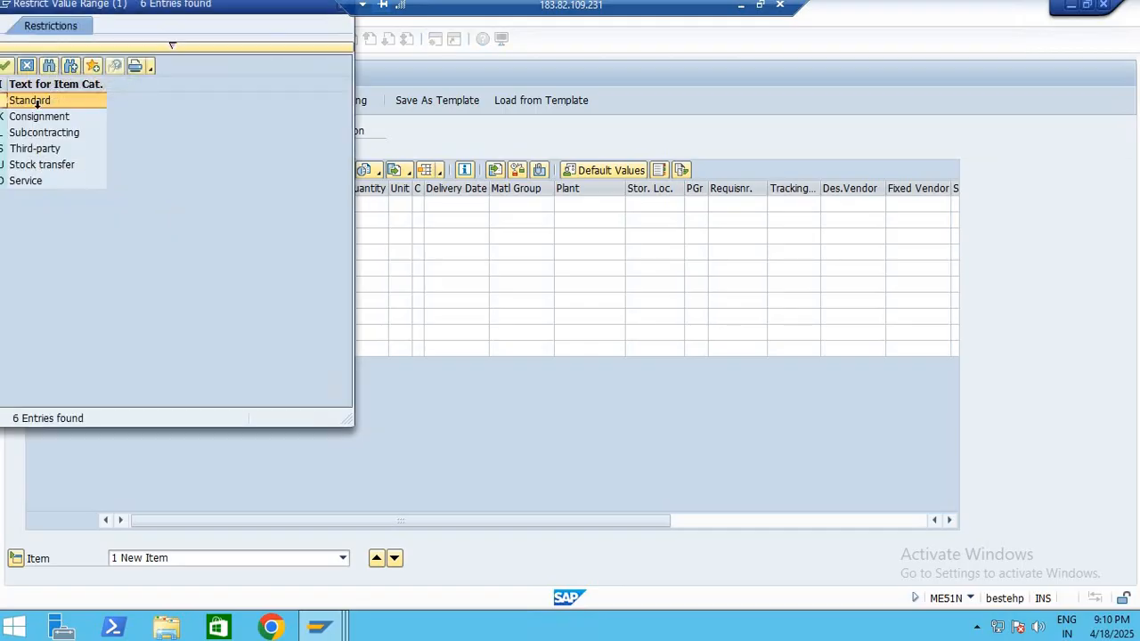
double_click(43, 183)
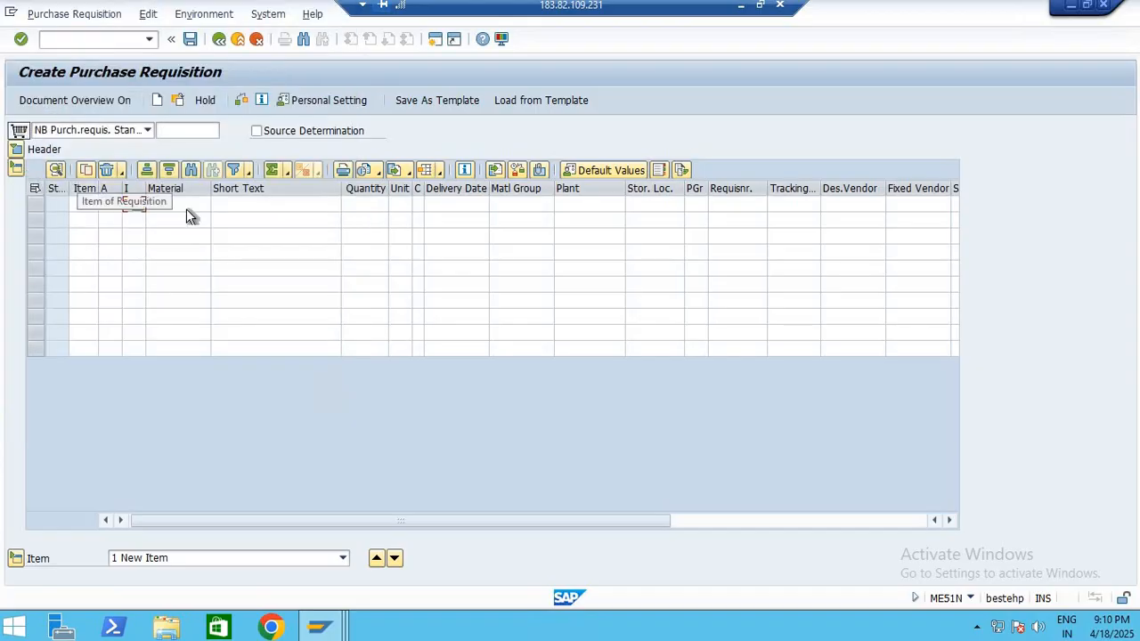
key("Tab")
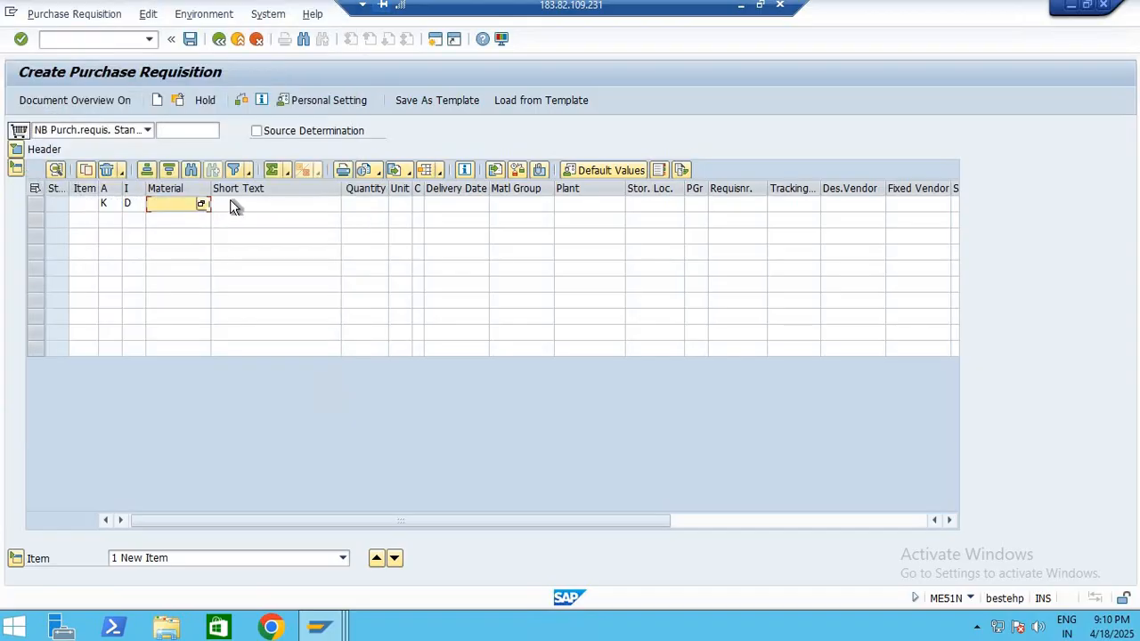
Enter TEST as the item's short text and 1 as its quantity
left_click(233, 207)
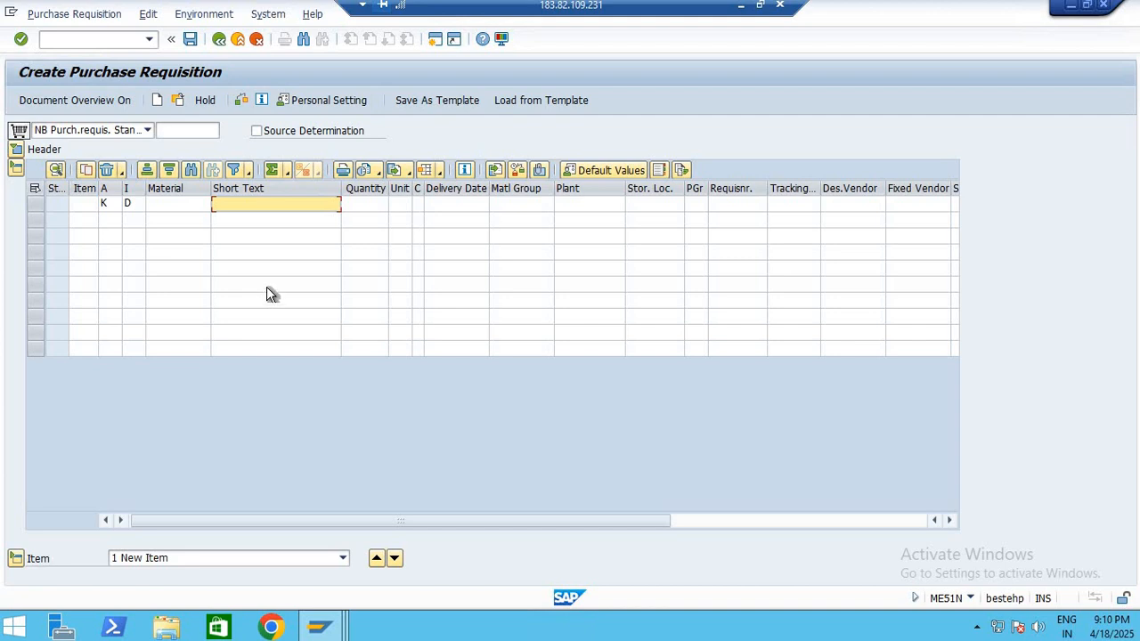
type("TEST")
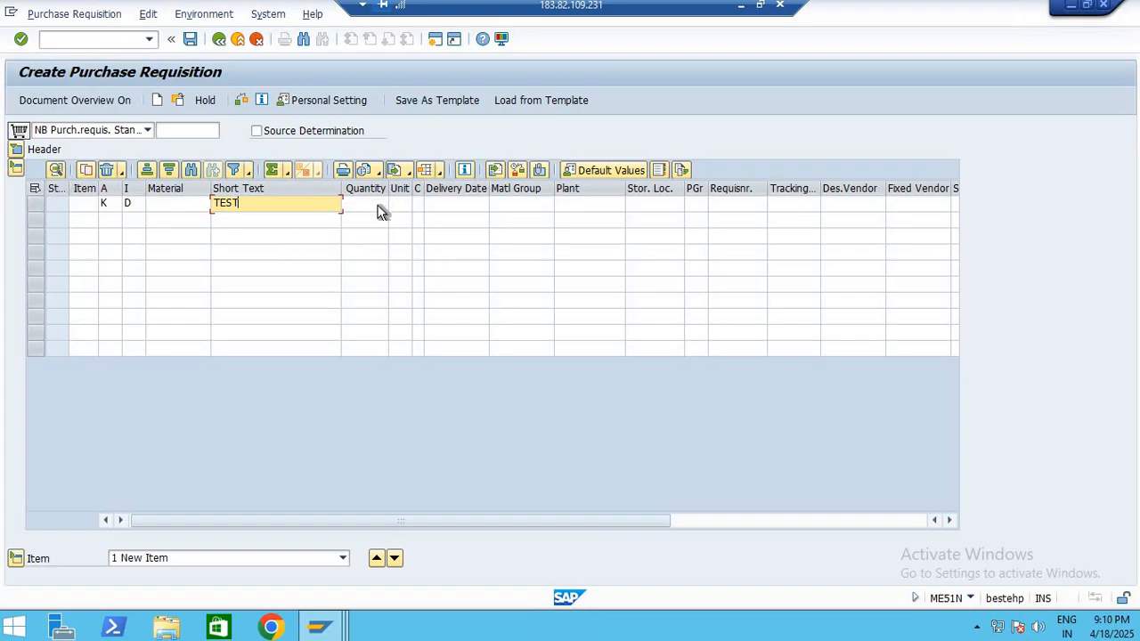
left_click(379, 211)
key("Tab")
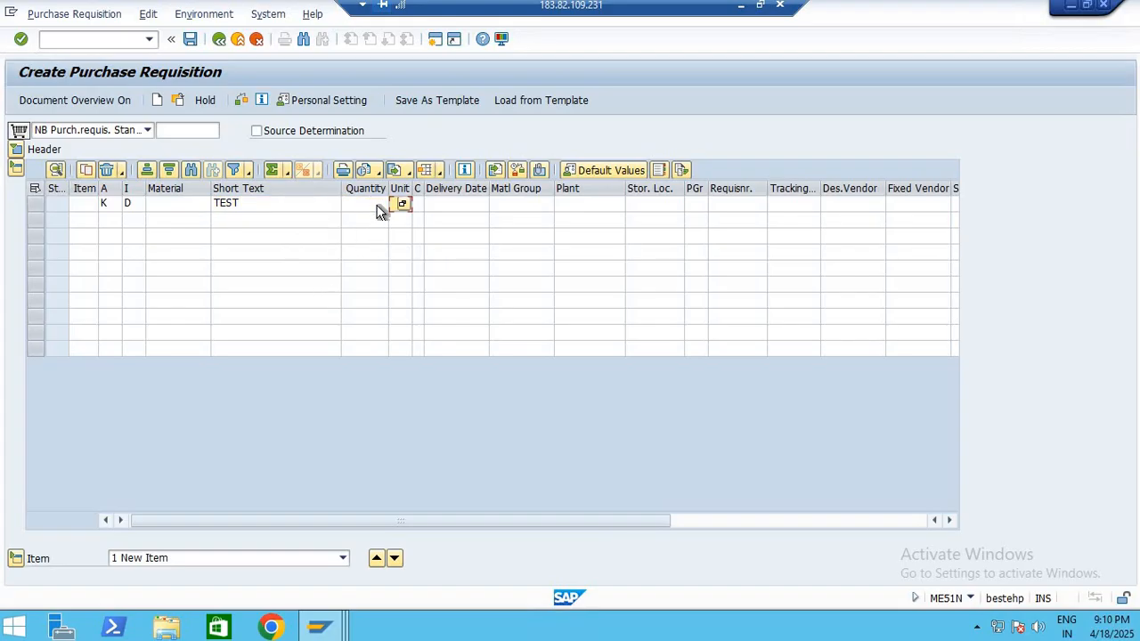
left_click(378, 211)
type("1")
key("Tab")
Assign plant EE00 and storage location EE00 to the item
left_click(545, 205)
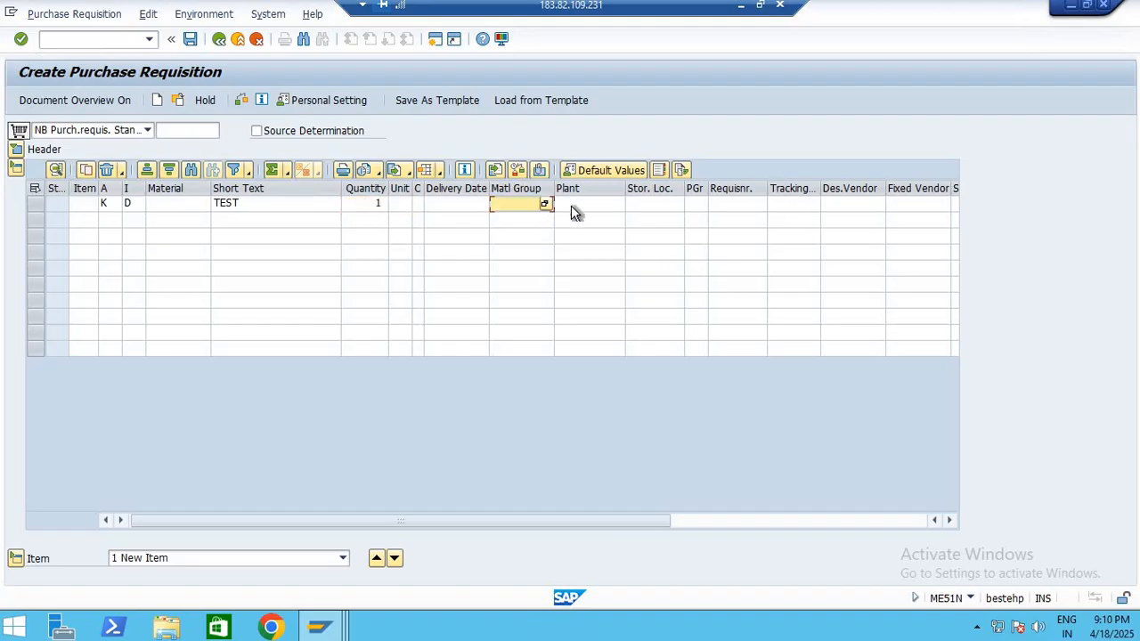
left_click(579, 208)
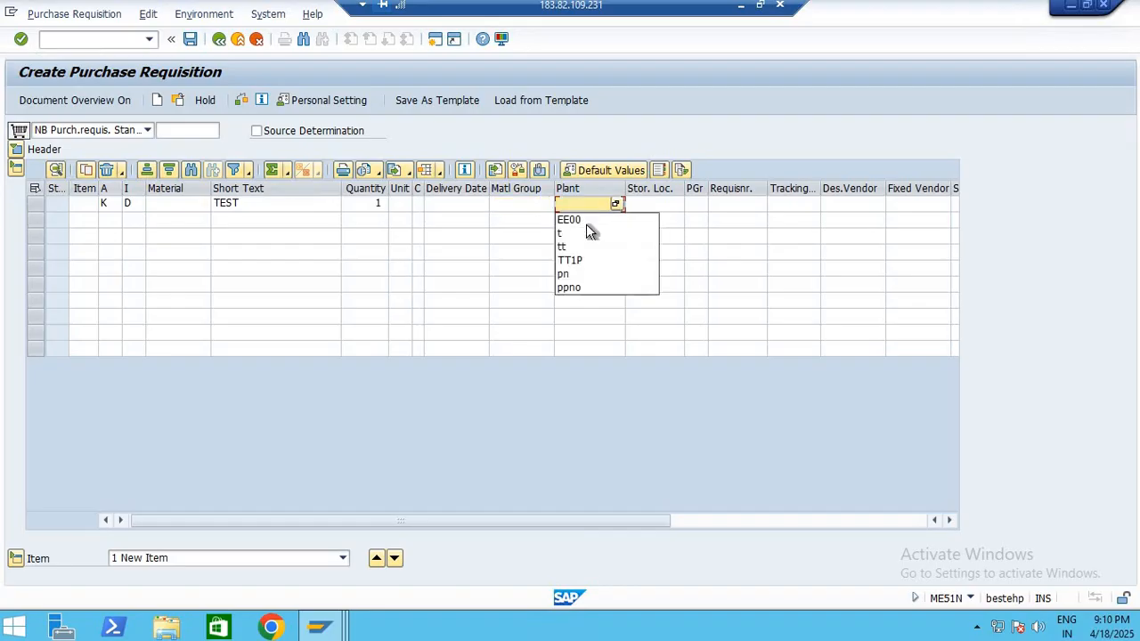
left_click(587, 223)
left_click(659, 207)
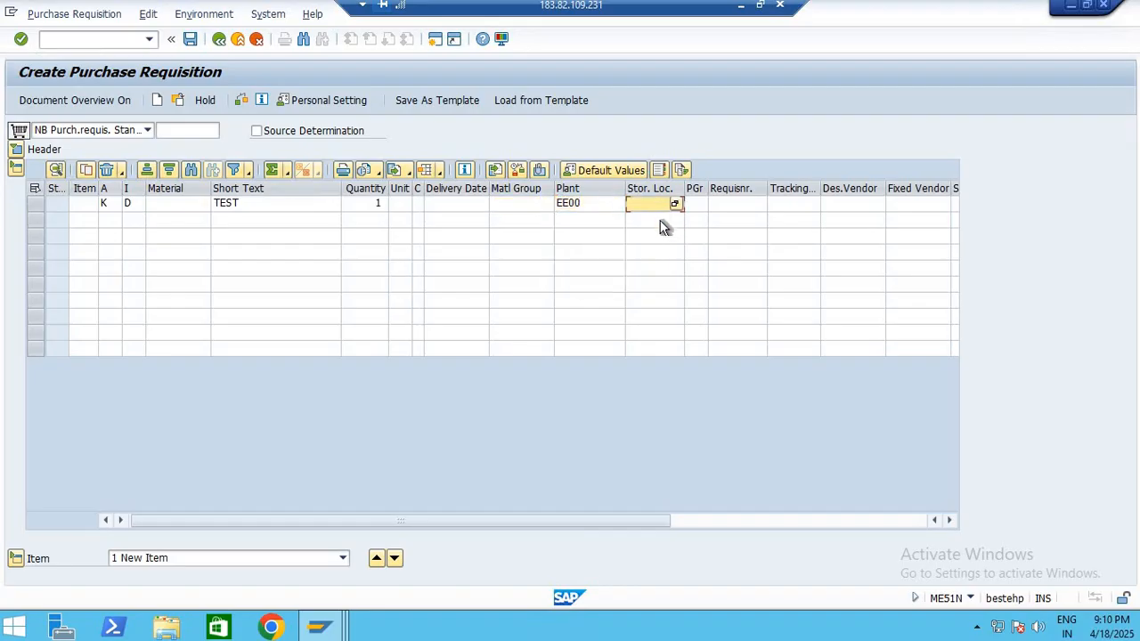
left_click(659, 223)
Assign purchasing group 001 to the item from the list of possible purchasing groups
left_click(700, 207)
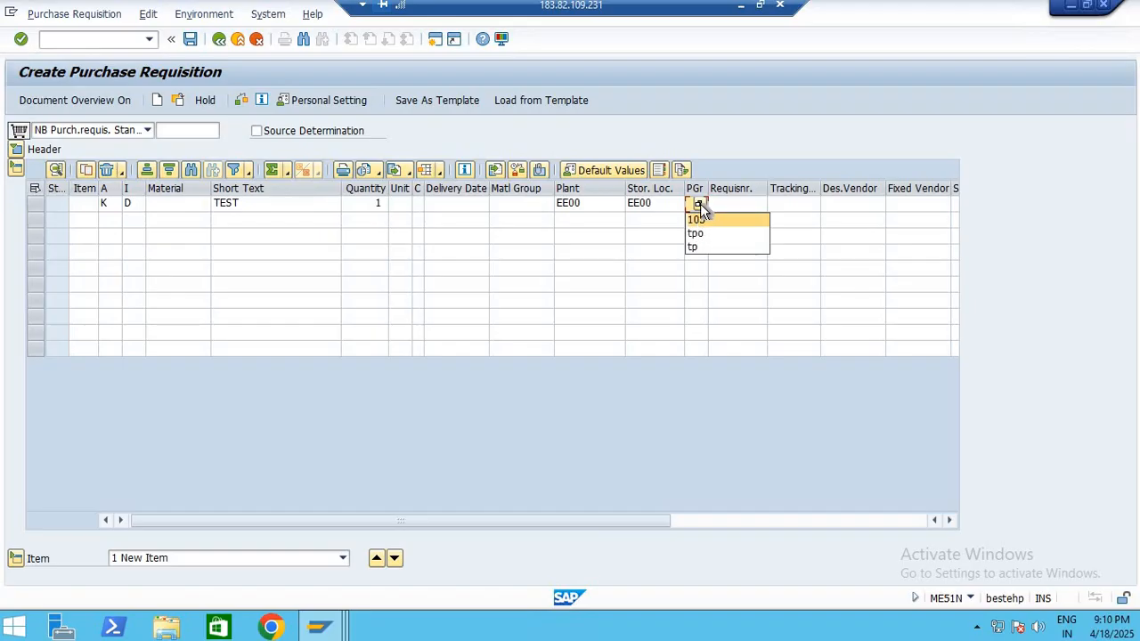
left_click(699, 203)
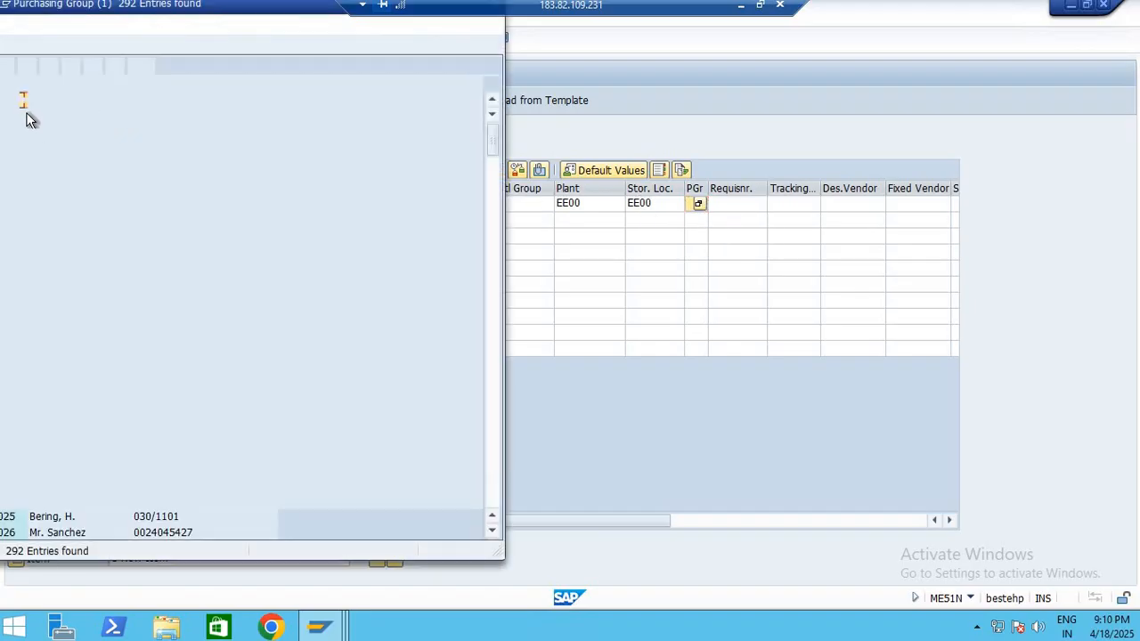
double_click(257, 143)
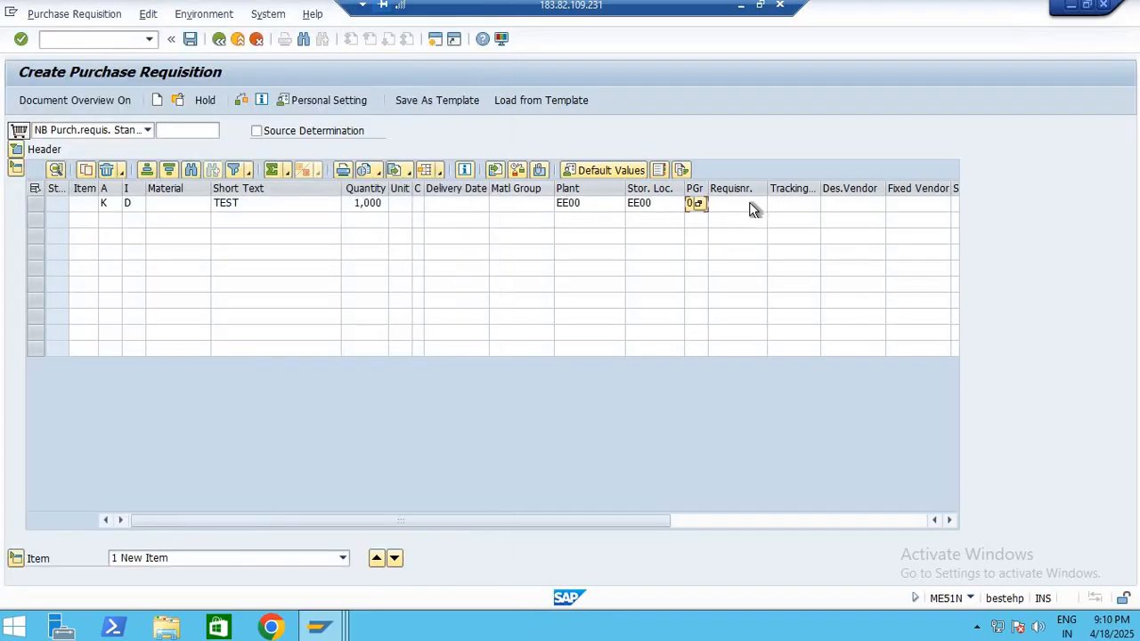
Enter the requisitioner's name and the name used as tracking number for the item, and validate the line
left_click(753, 207)
type("ANUJ")
key("Tab")
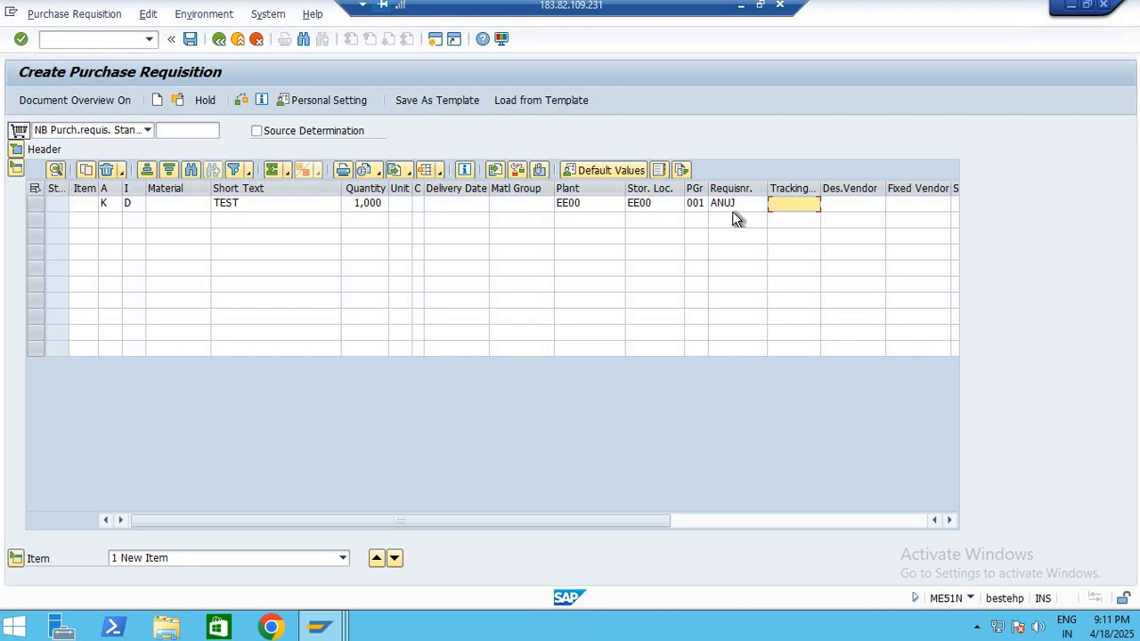
type("SHIVAM")
key("Return")
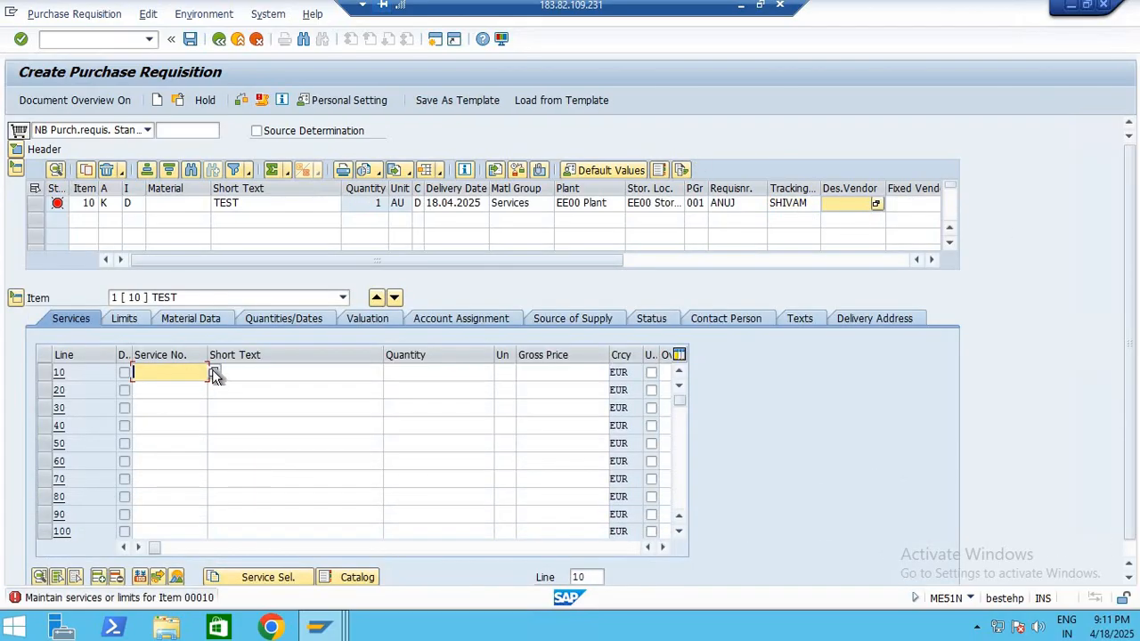
Look up the available service numbers for service line 10 by hierarchy and wage type
left_click(214, 371)
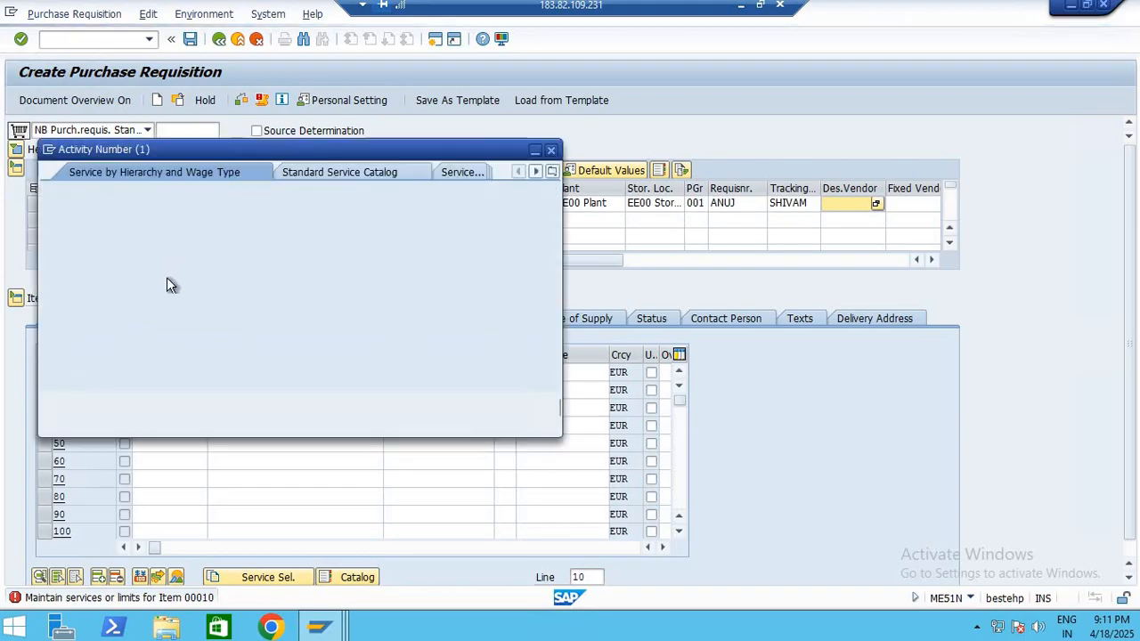
left_click(499, 407)
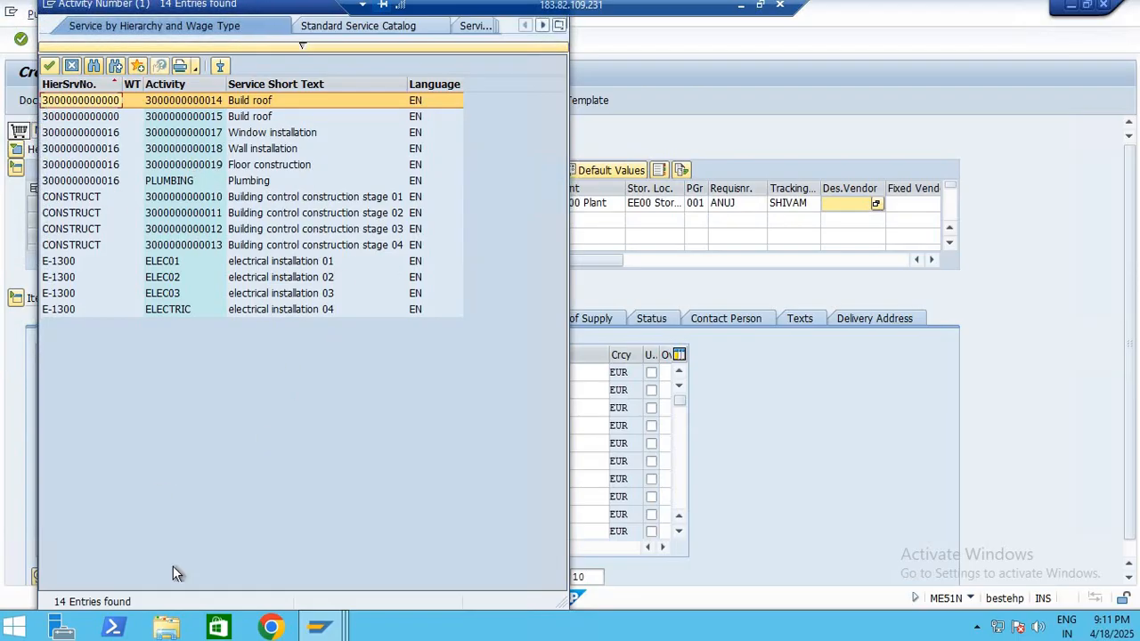
key("Escape")
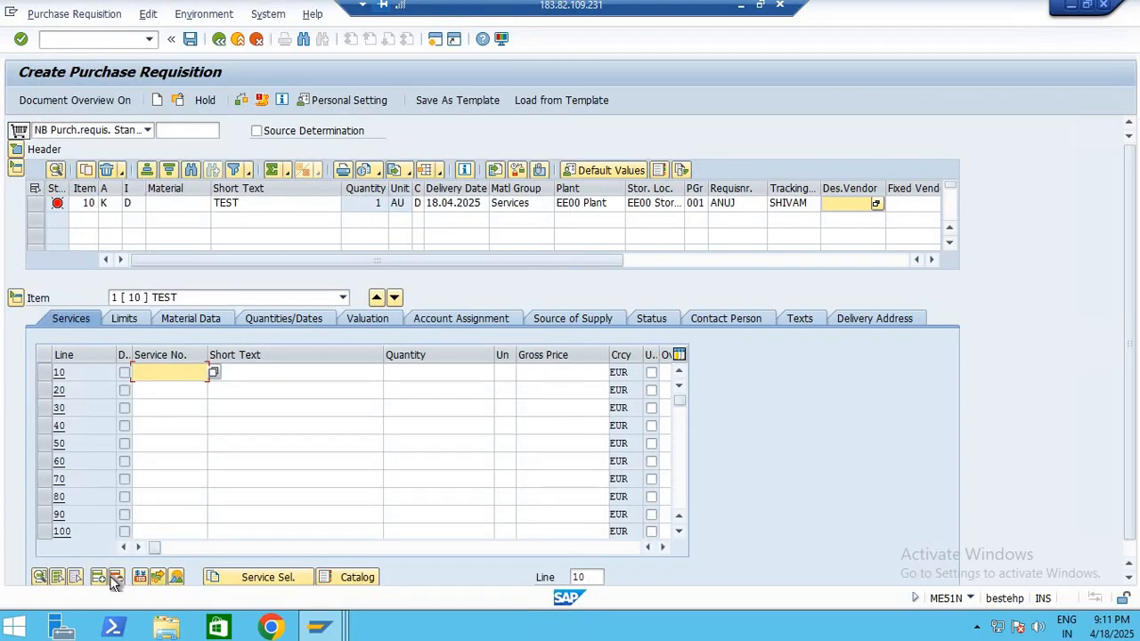
Examine the item's service specifications screen and the Service Selection options for adopting services
left_click(177, 578)
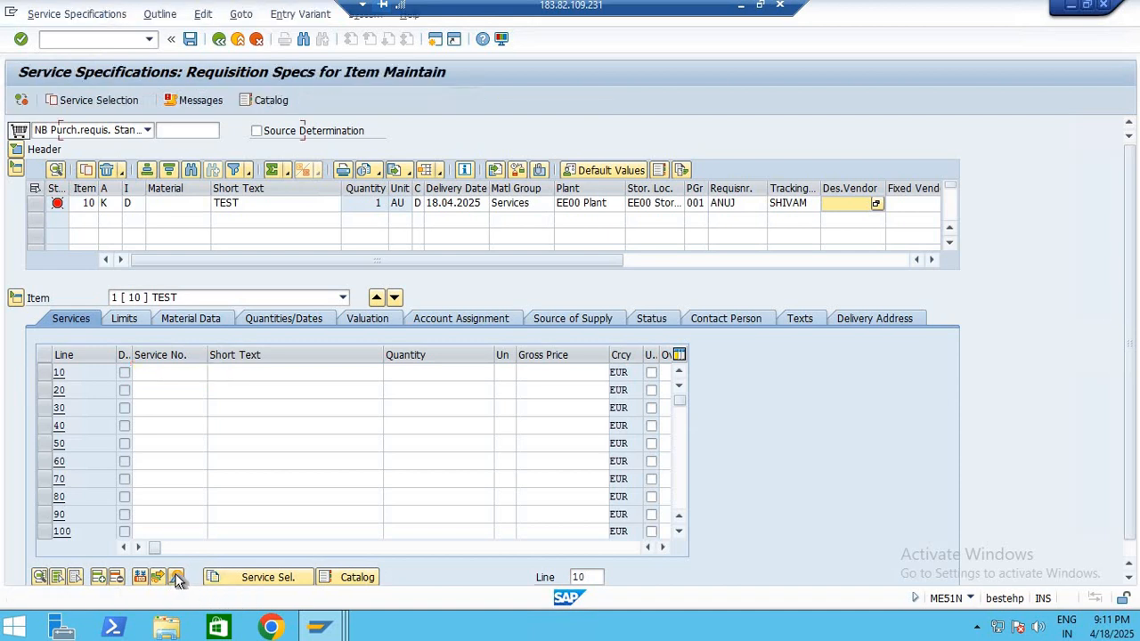
left_click(235, 578)
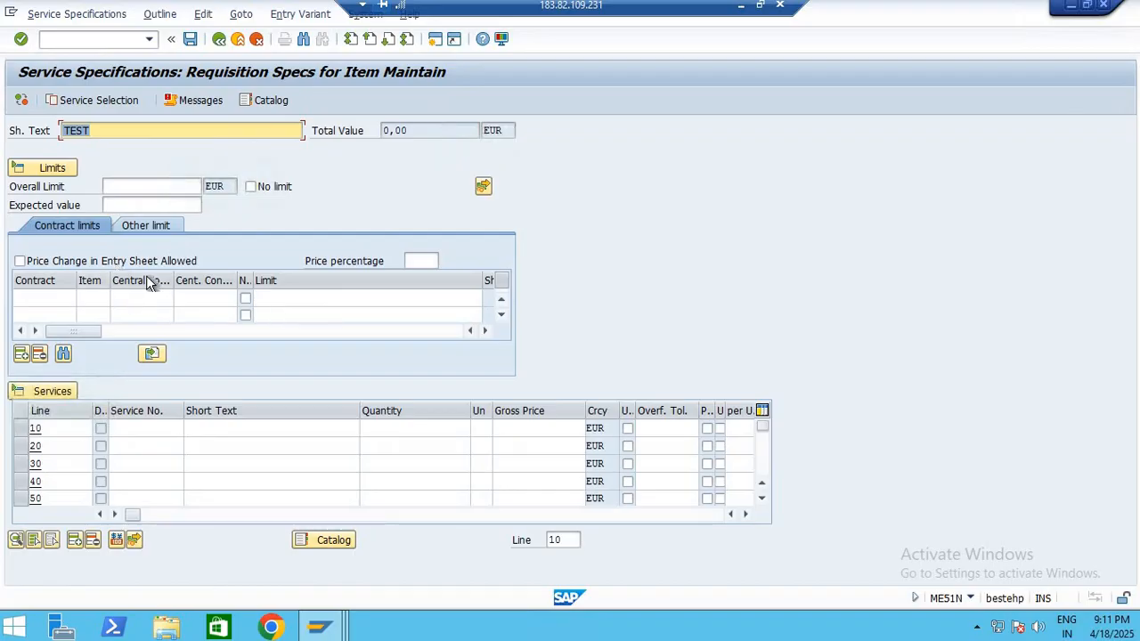
left_click(218, 40)
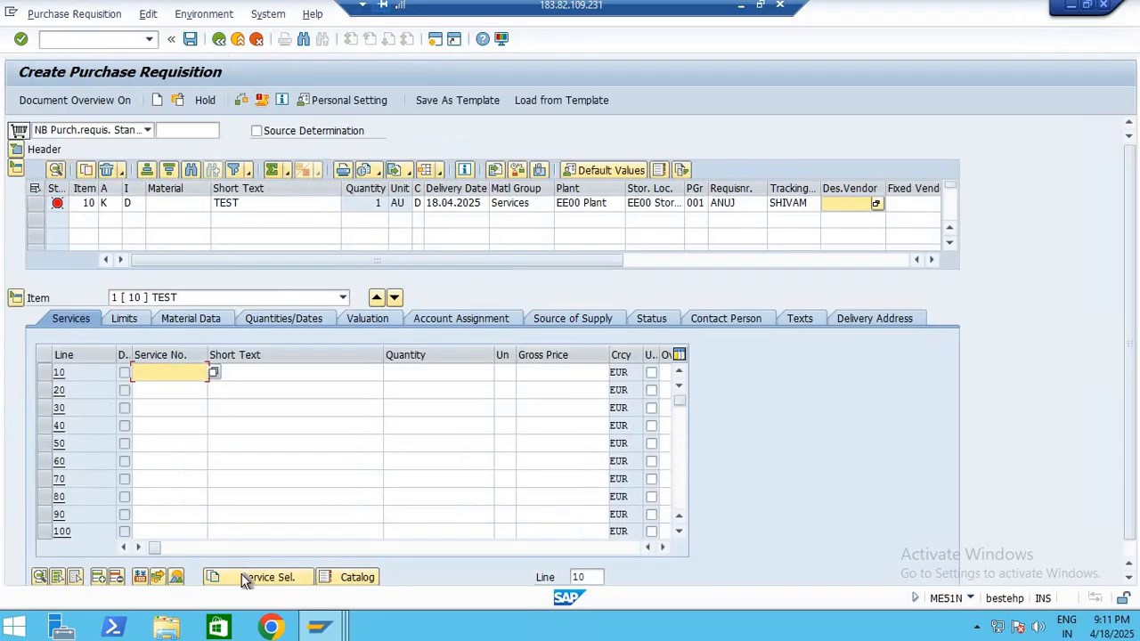
left_click(243, 576)
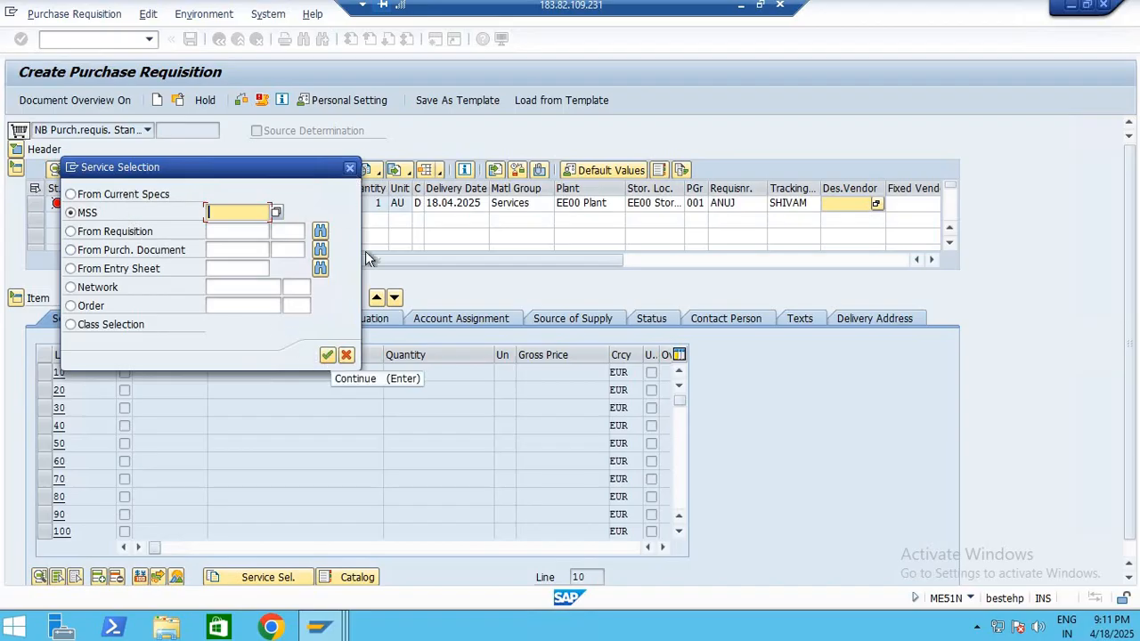
left_click(328, 356)
Switch to the other SAP session, leave the material change and run transaction AC03 to display the service master
left_click(324, 615)
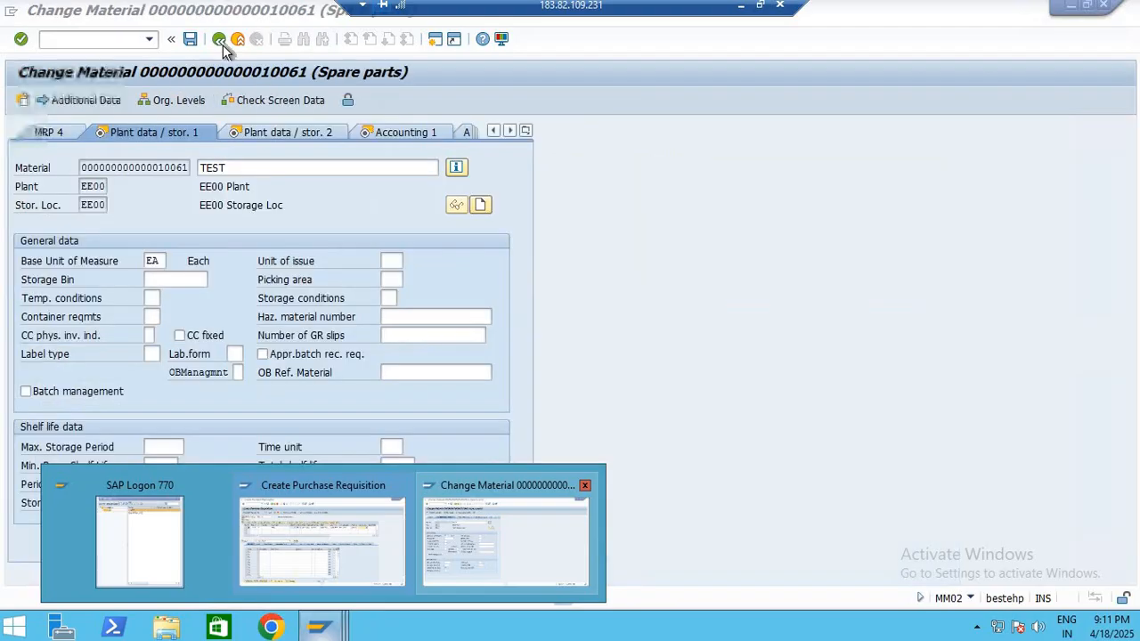
left_click(219, 40)
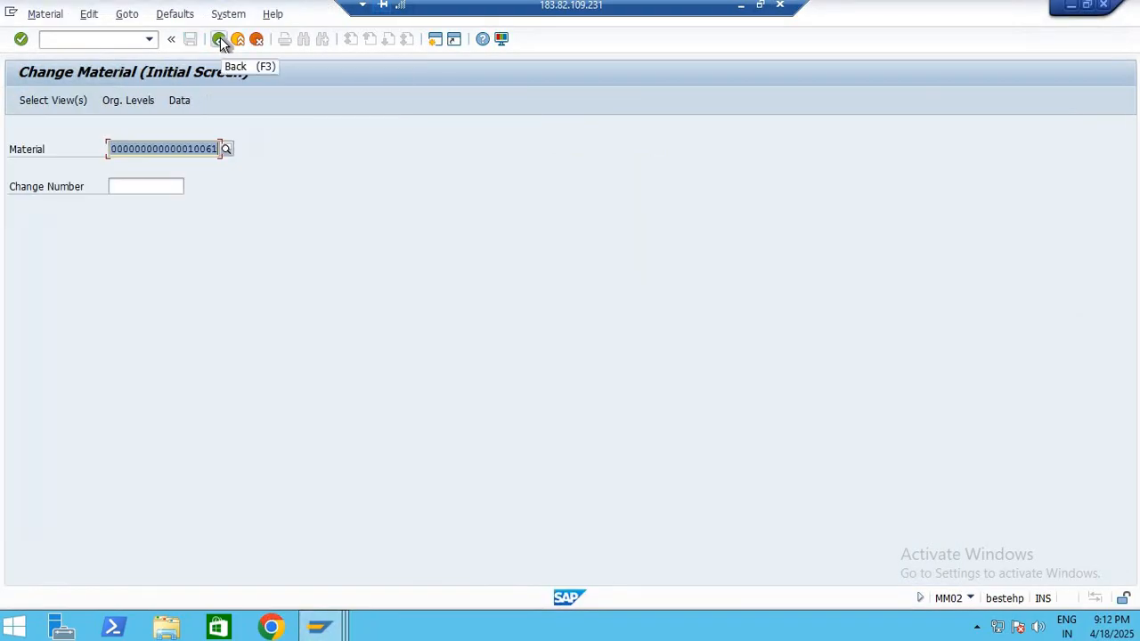
left_click(219, 40)
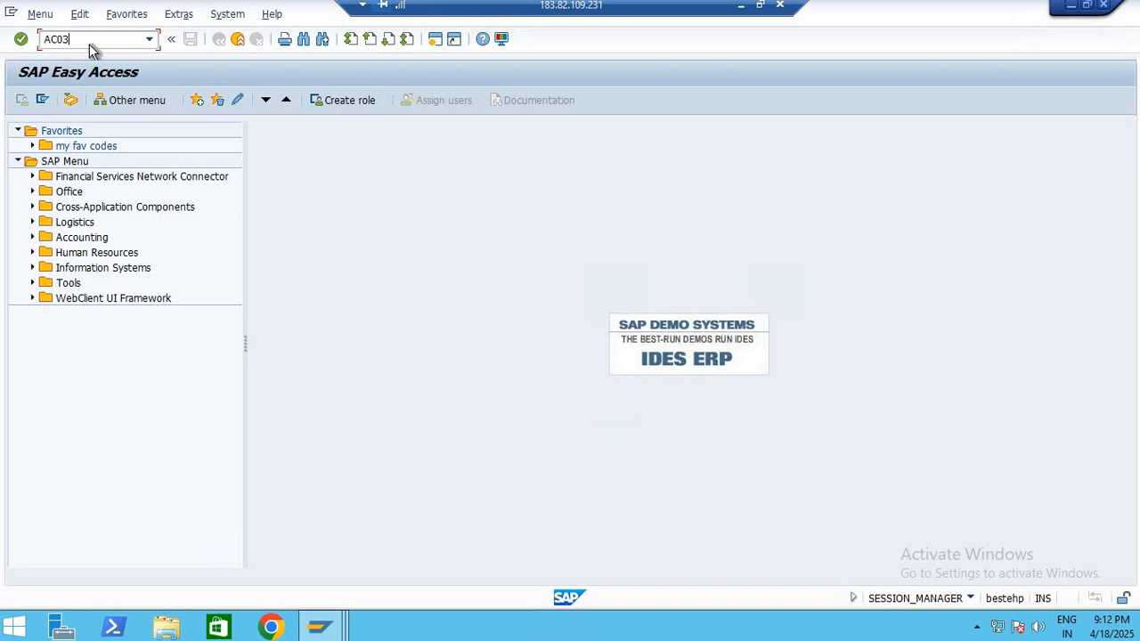
key("Return")
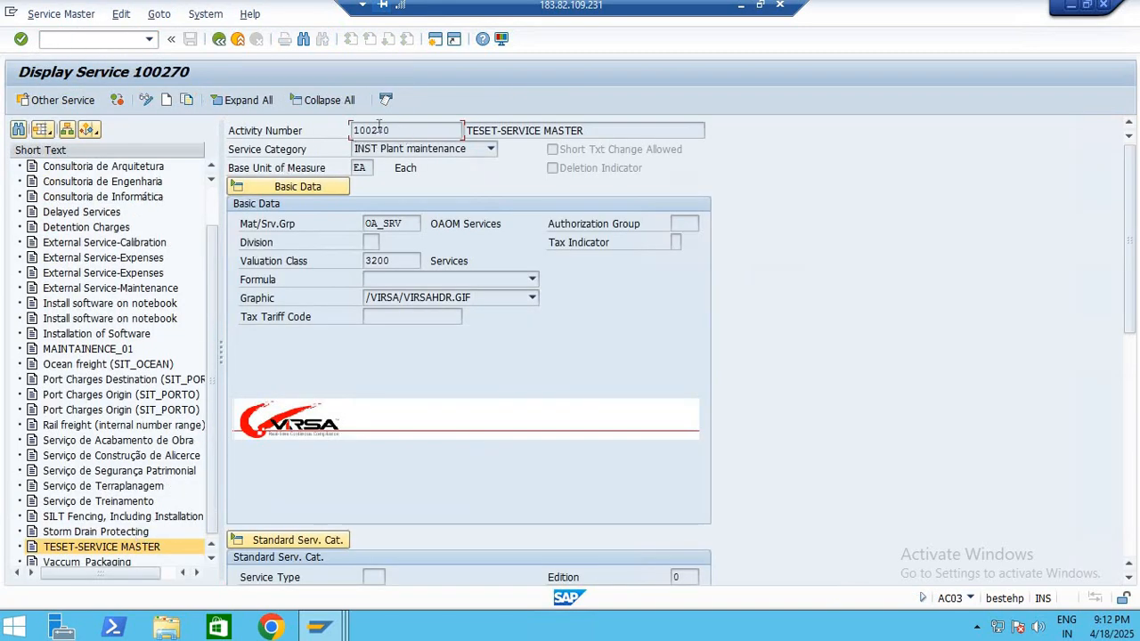
Copy activity number 100270 from the service master into the service number of requisition line 10
left_click_drag(389, 128, 192, 113)
key("ctrl+c")
left_click(534, 414)
key("alt+Tab")
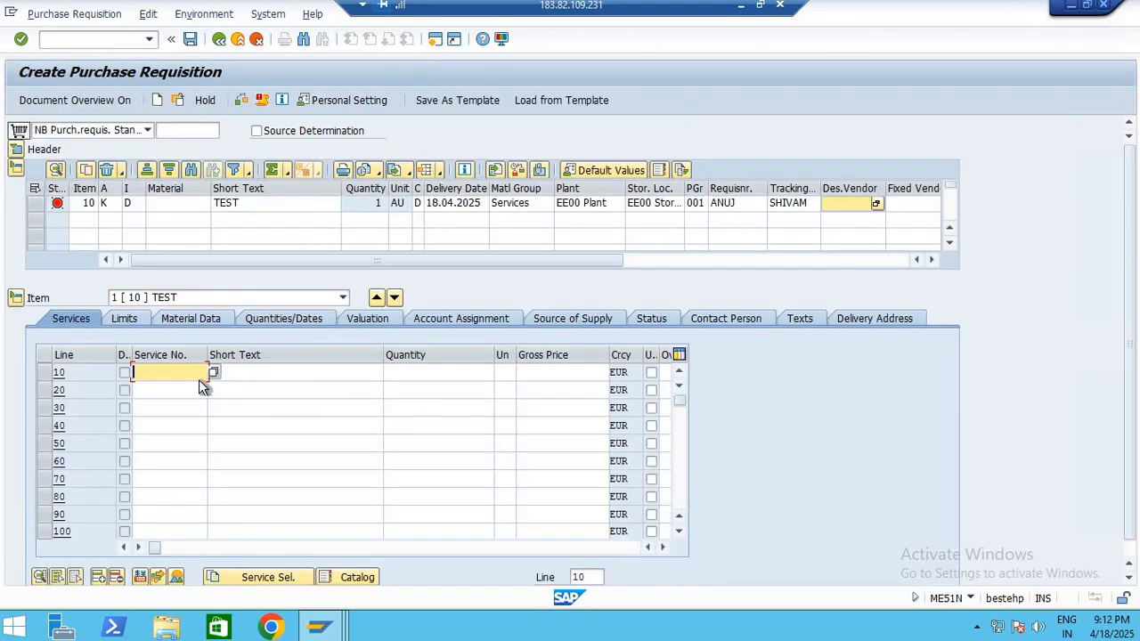
key("ctrl+v")
key("Return")
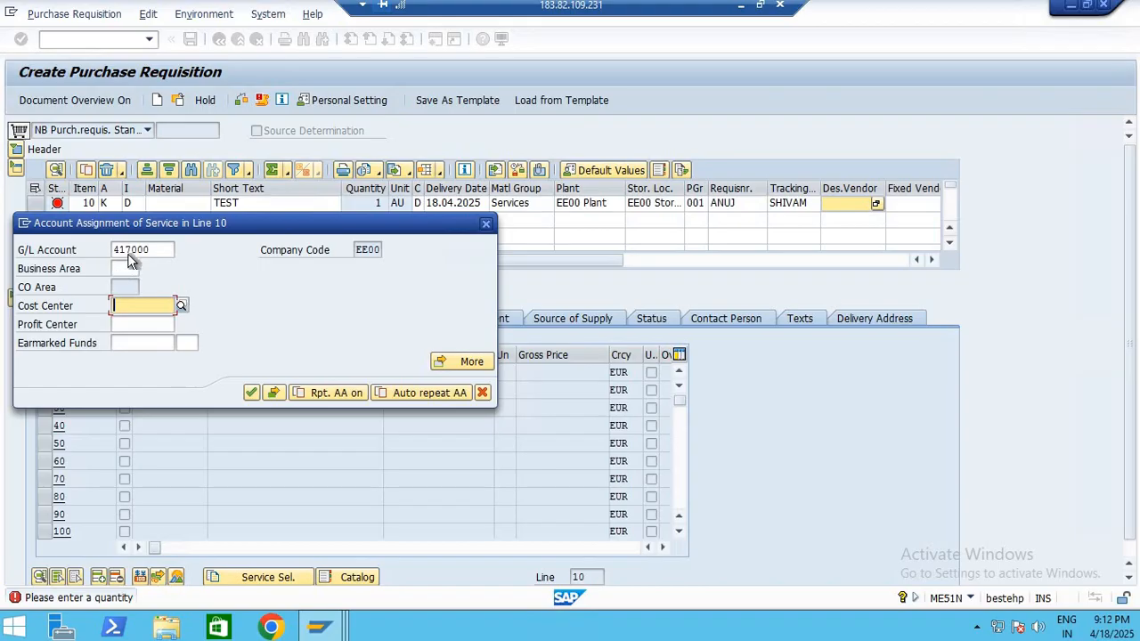
Search the cost centers of controlling area 1000 and pick 1110 for the service in line 10
left_click_drag(154, 249, 113, 249)
left_click(173, 306)
key("F4")
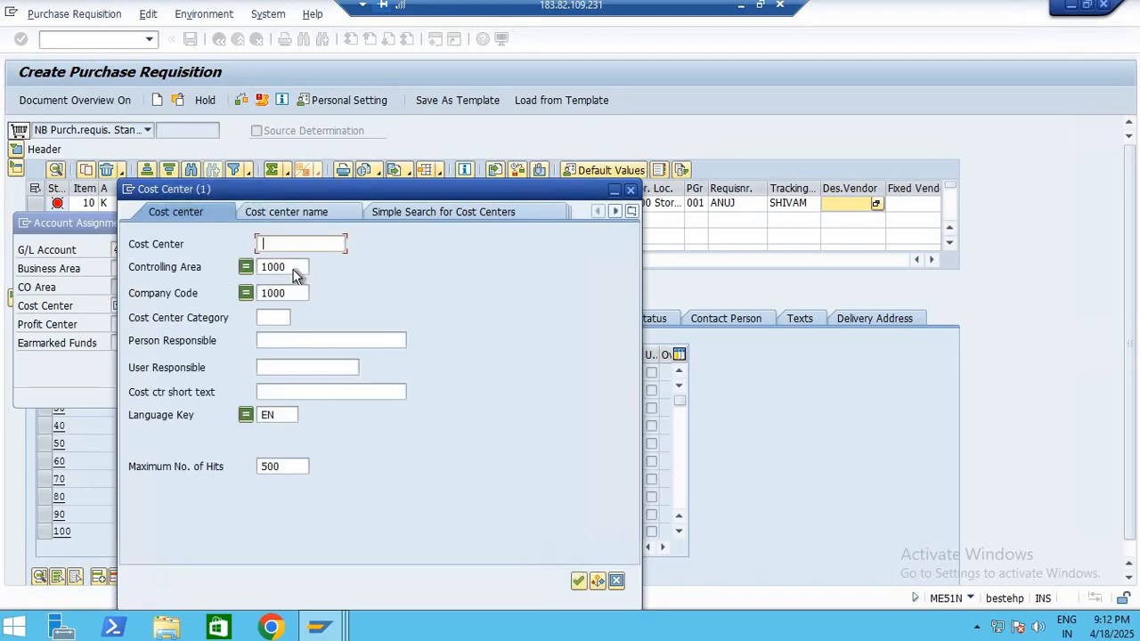
key("Tab")
left_click(631, 211)
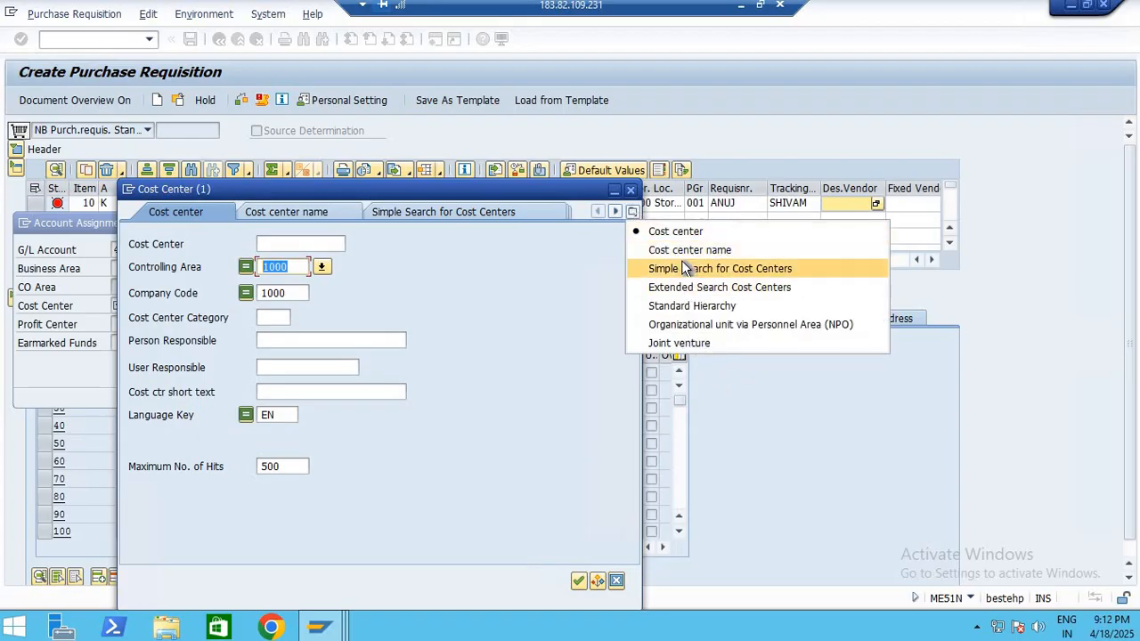
left_click(579, 580)
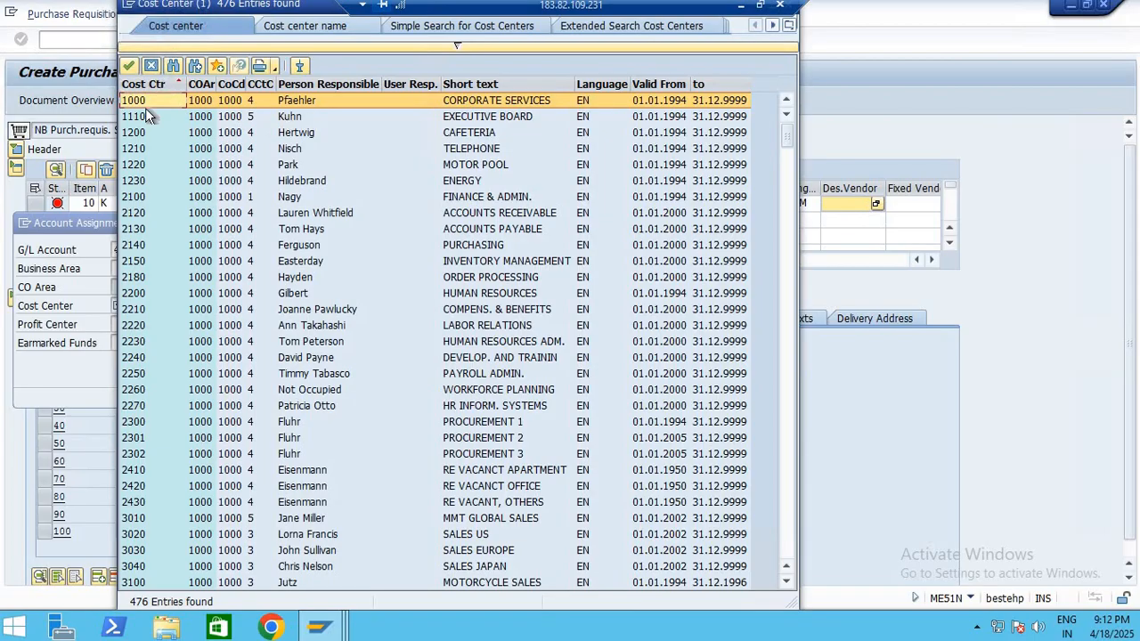
left_click(144, 115)
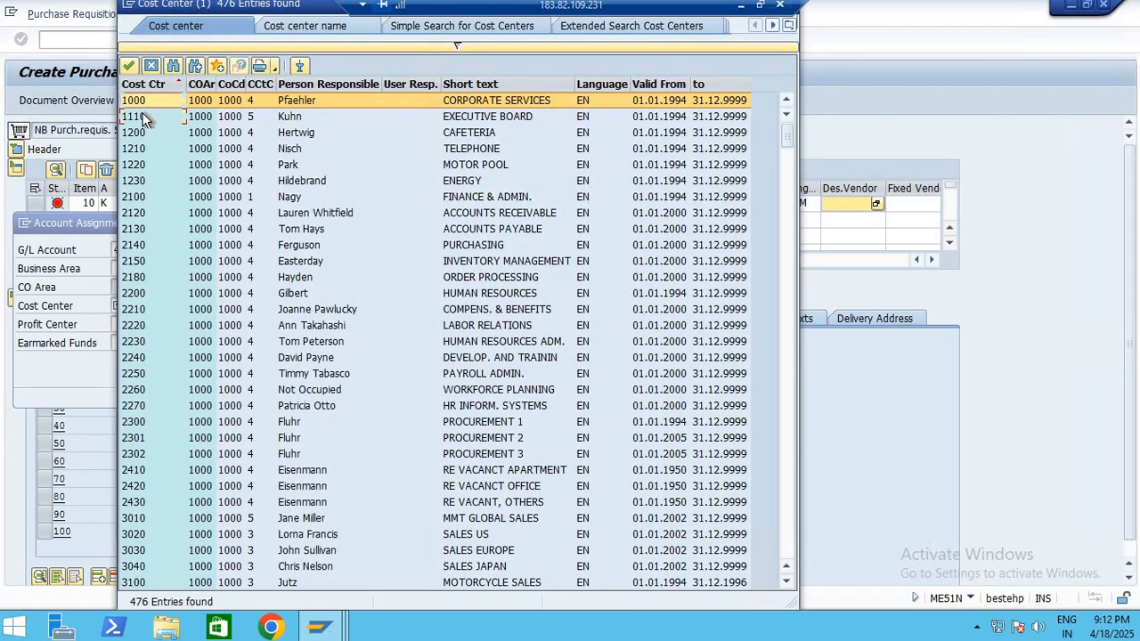
double_click(396, 119)
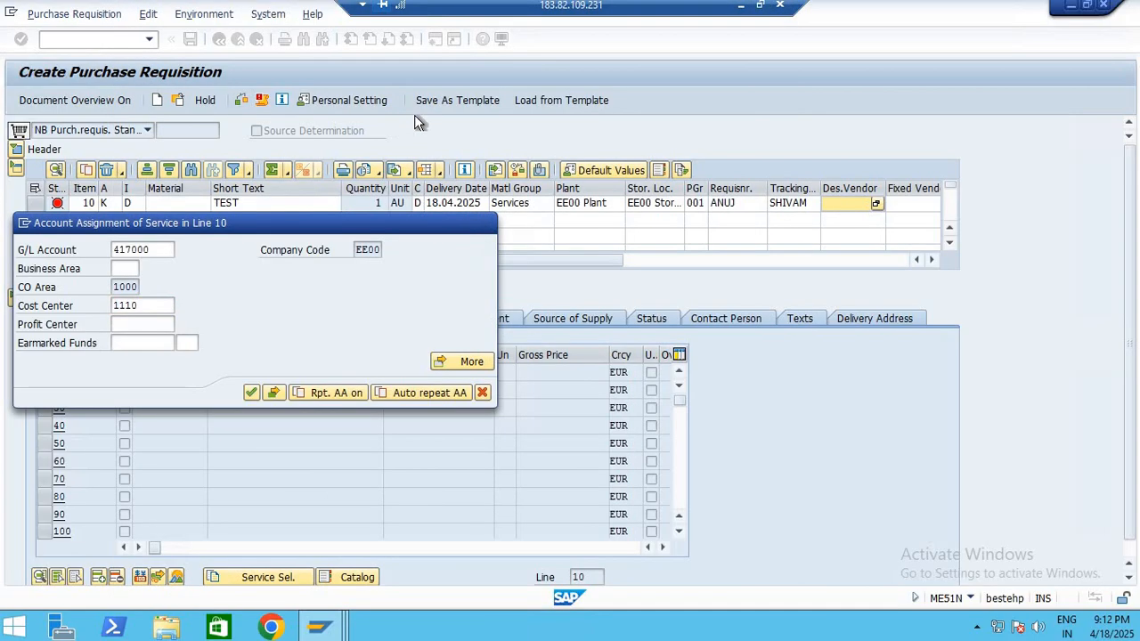
Try to confirm the account assignment with cost center 1110, and terminate the account assignment specification
key("Return")
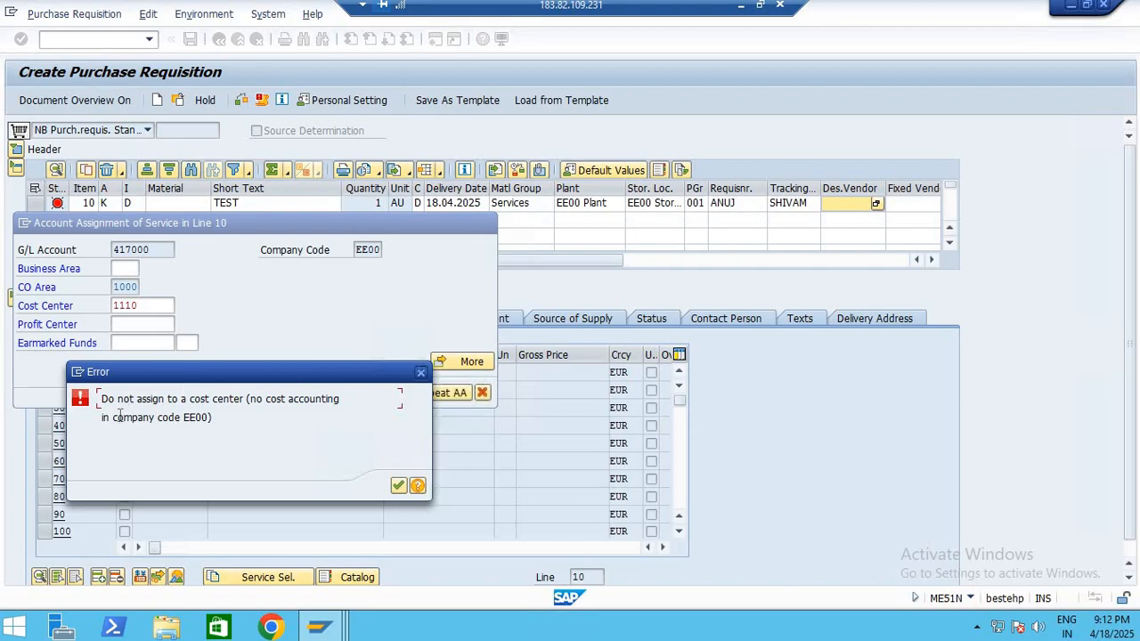
left_click_drag(244, 418, 115, 418)
left_click(399, 486)
left_click(481, 393)
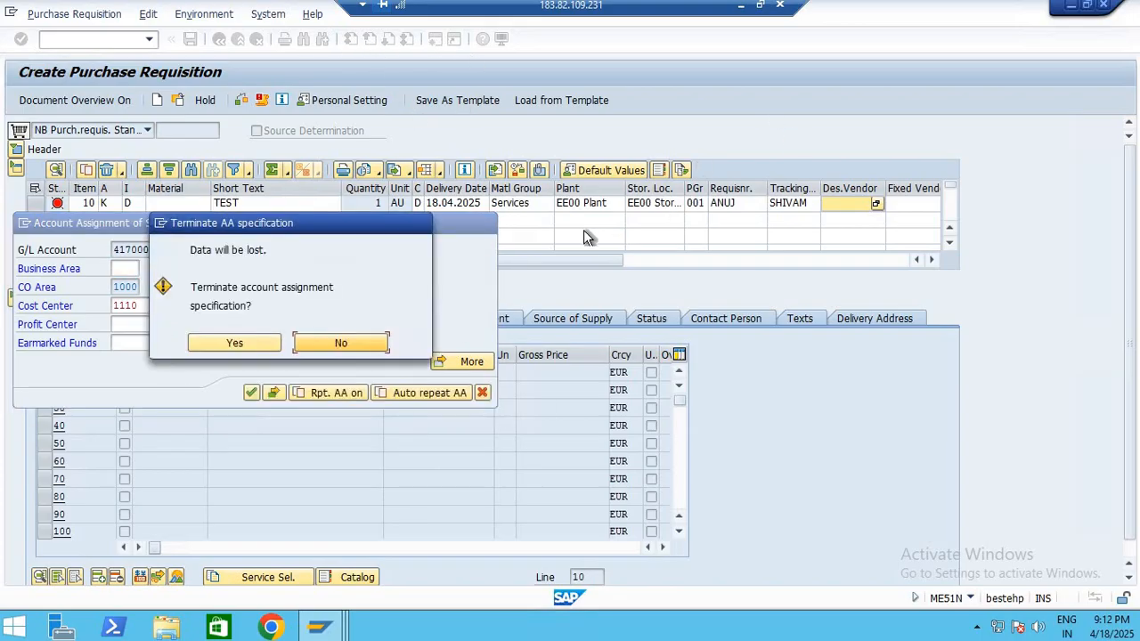
left_click(257, 345)
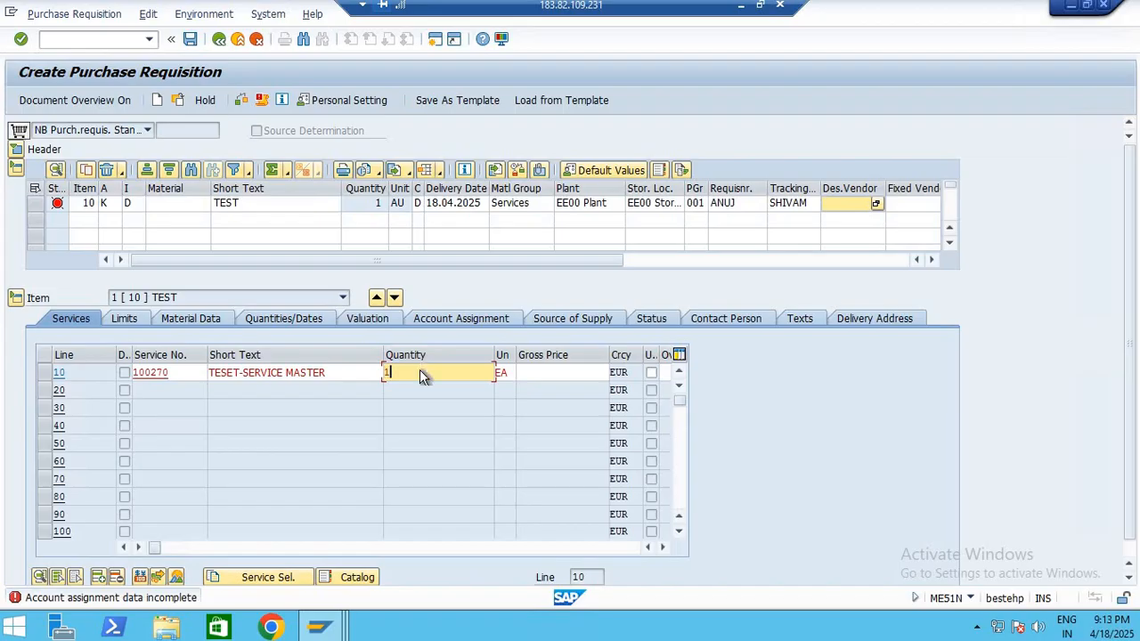
Set the quantity of service line 10 to 1 and terminate its account assignment without a cost center
key("Return")
left_click_drag(463, 223, 1020, 214)
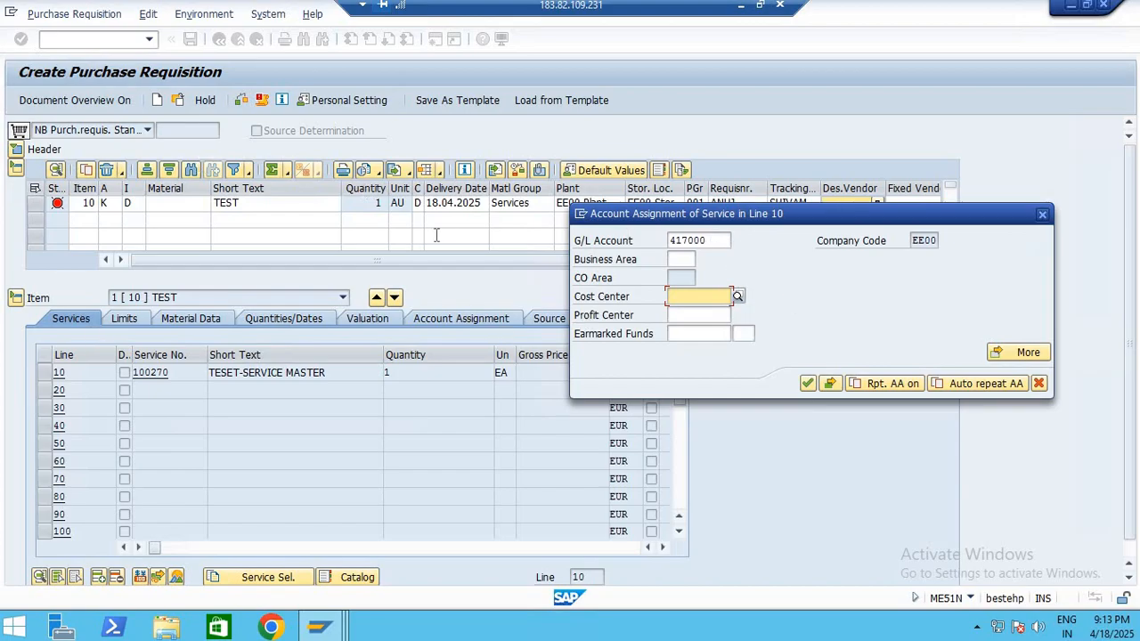
left_click_drag(710, 241, 436, 236)
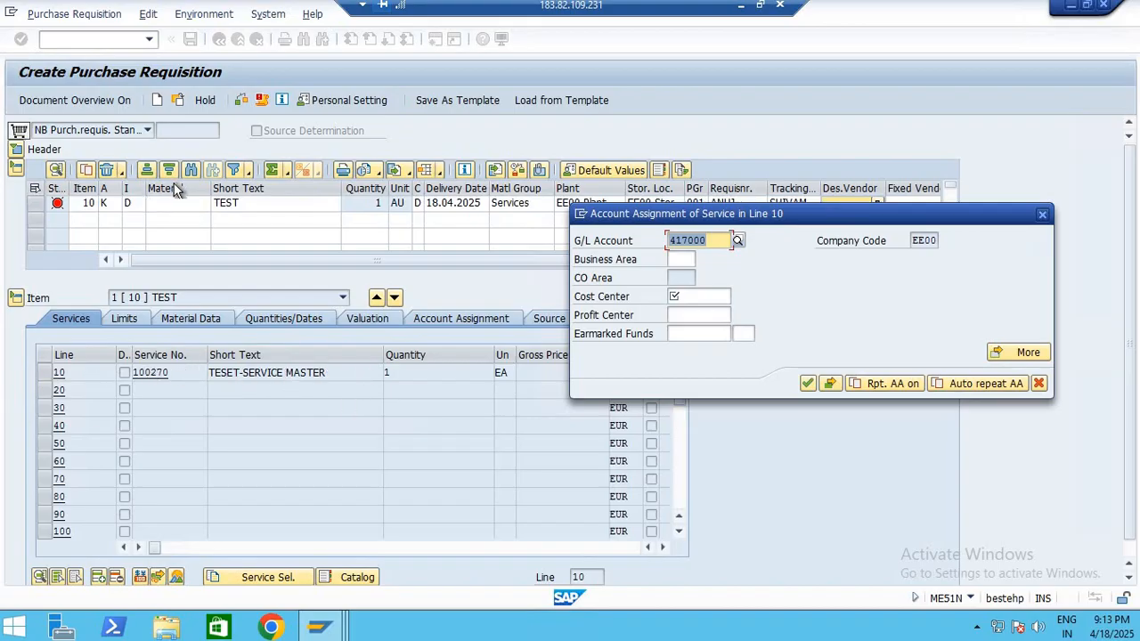
left_click(1039, 383)
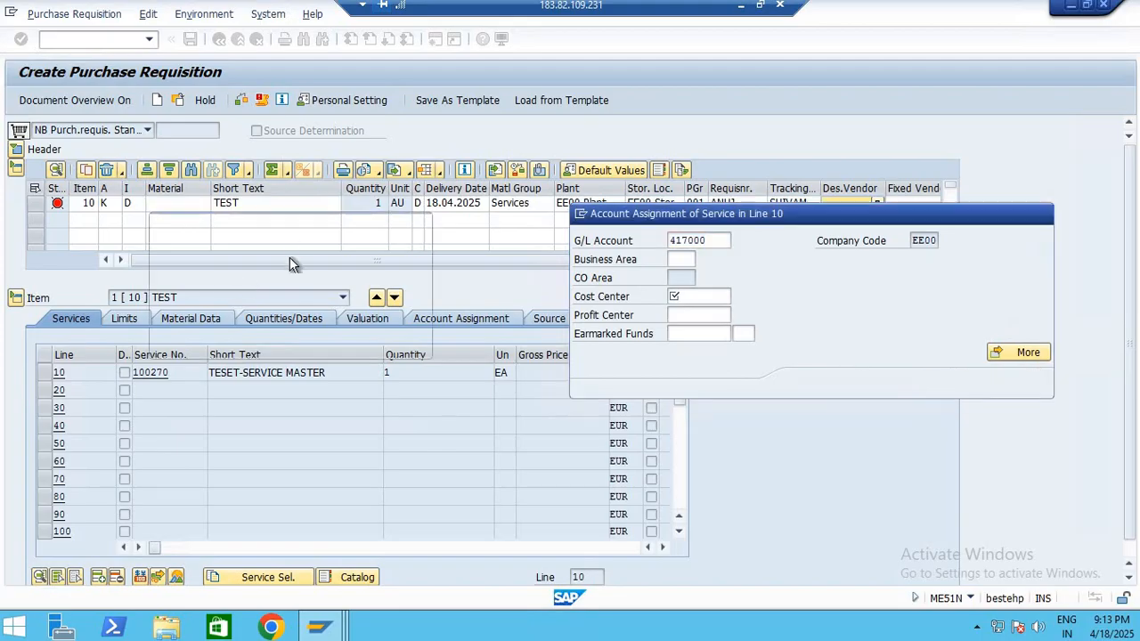
left_click(235, 343)
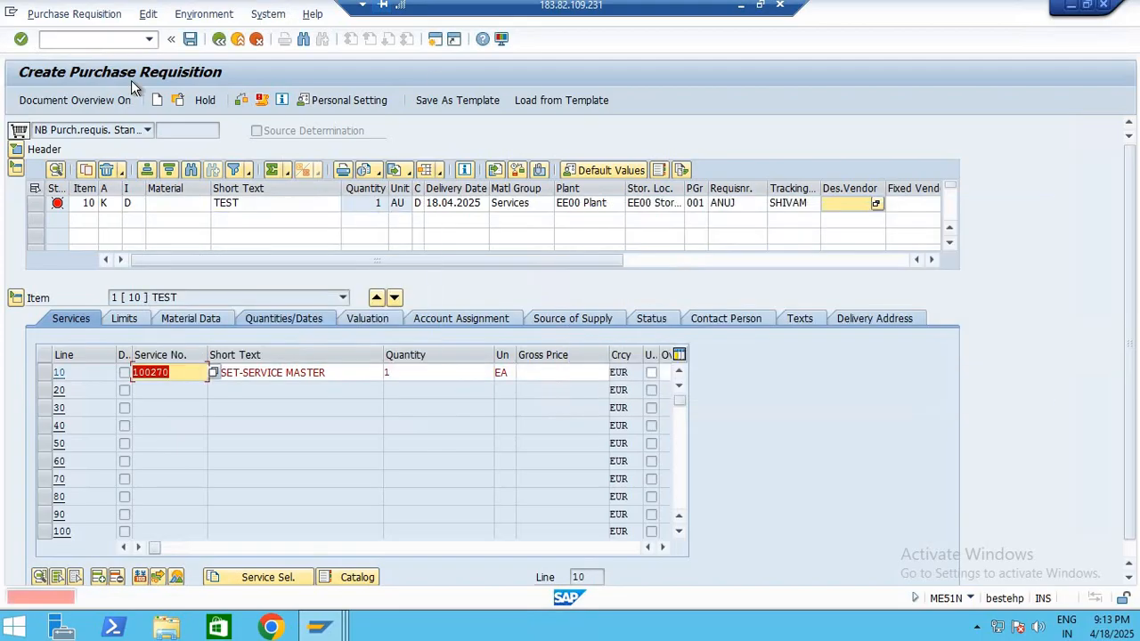
Review the item's account assignment category, item category and material fields, and service line 10 from service number to gross price
left_click(109, 203)
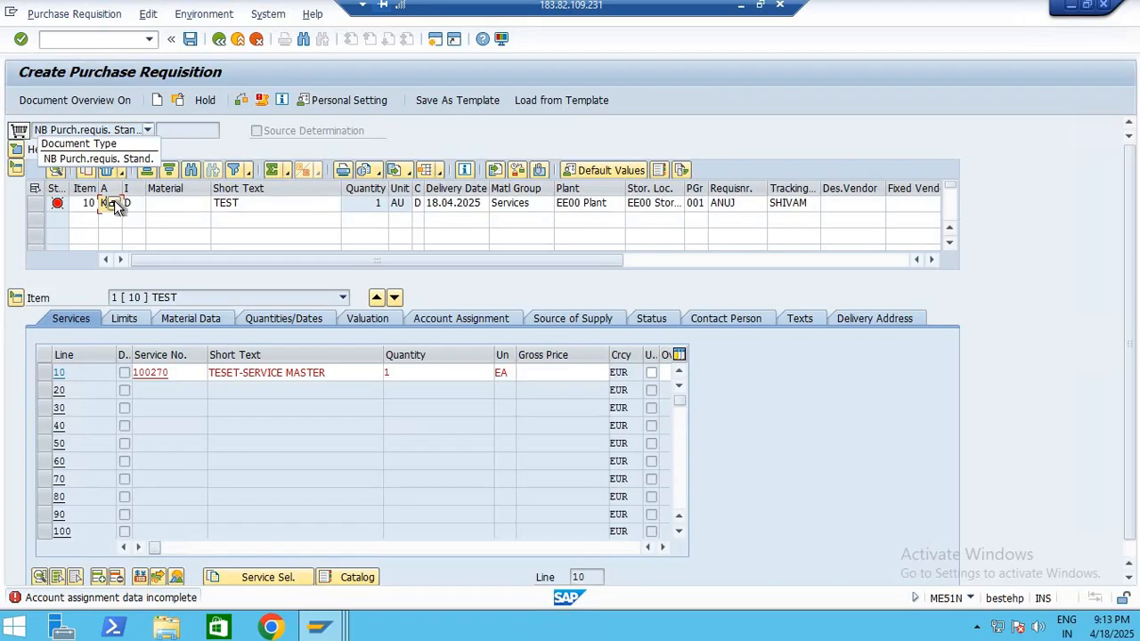
left_click(130, 191)
left_click(136, 200)
left_click(180, 205)
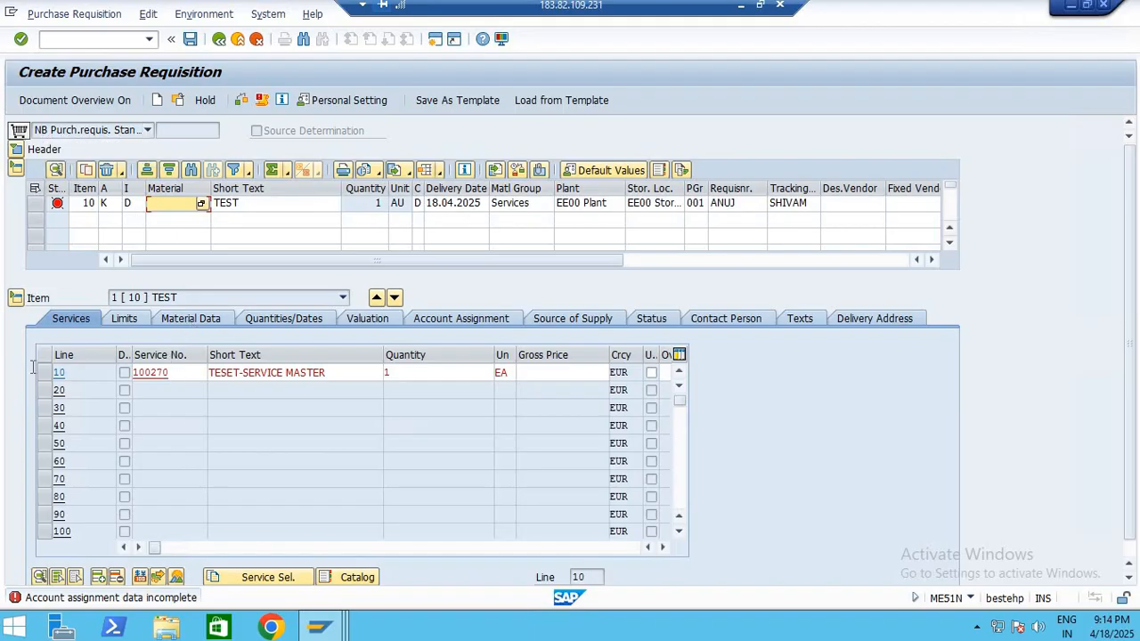
double_click(164, 372)
key("Tab")
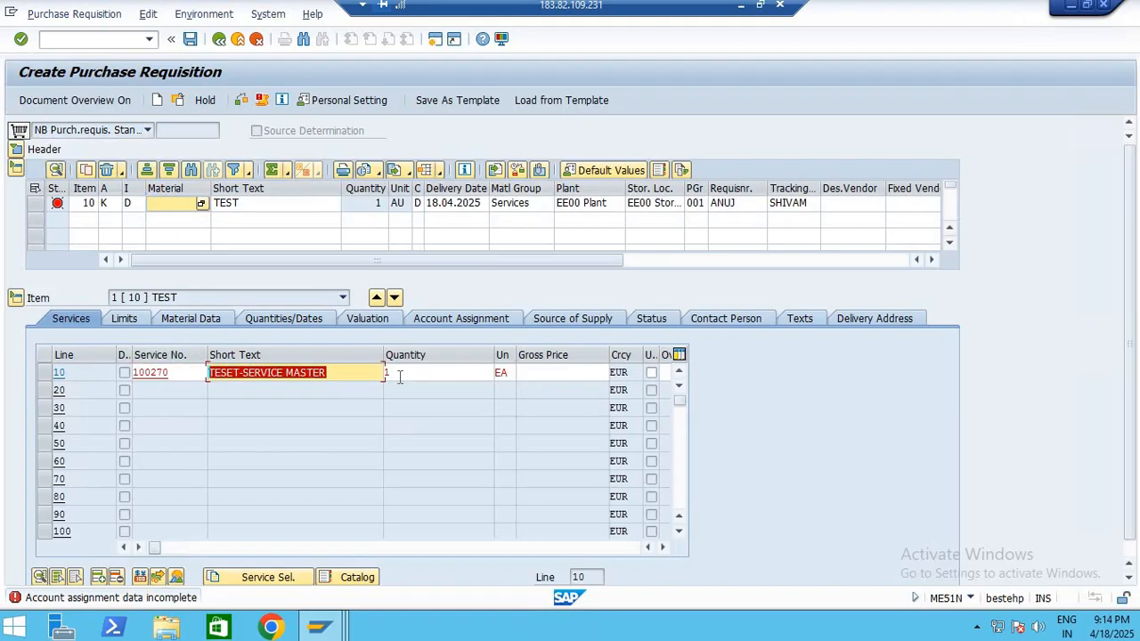
key("Tab")
key("Tab")
key("Tab")
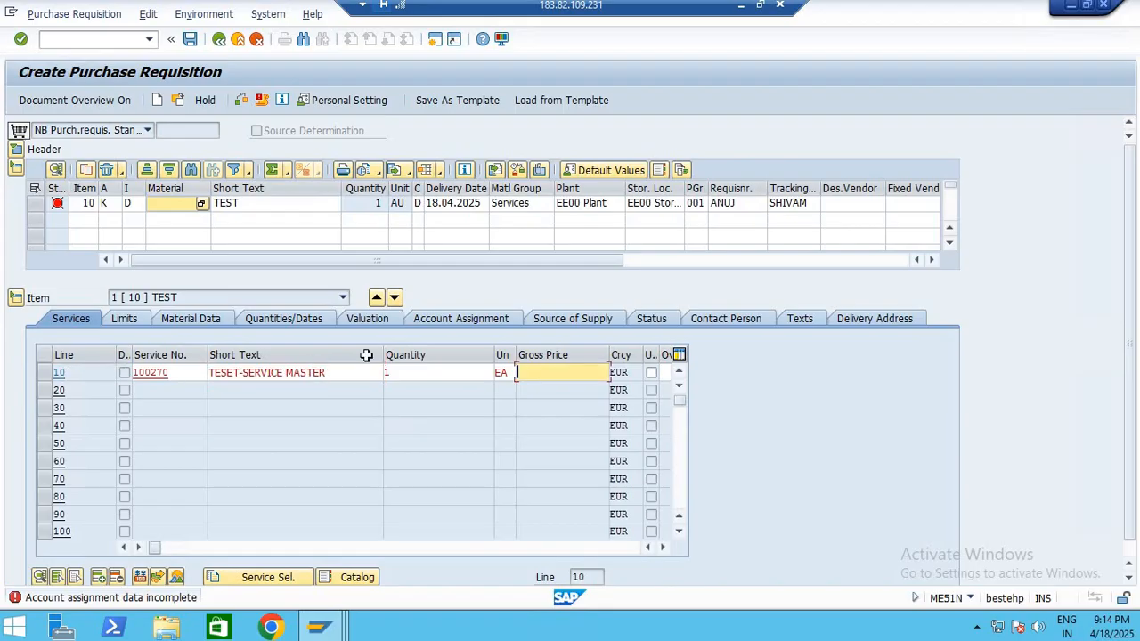
Try to leave the purchase requisition, and terminate the account assignment specification of service line 10
left_click(218, 41)
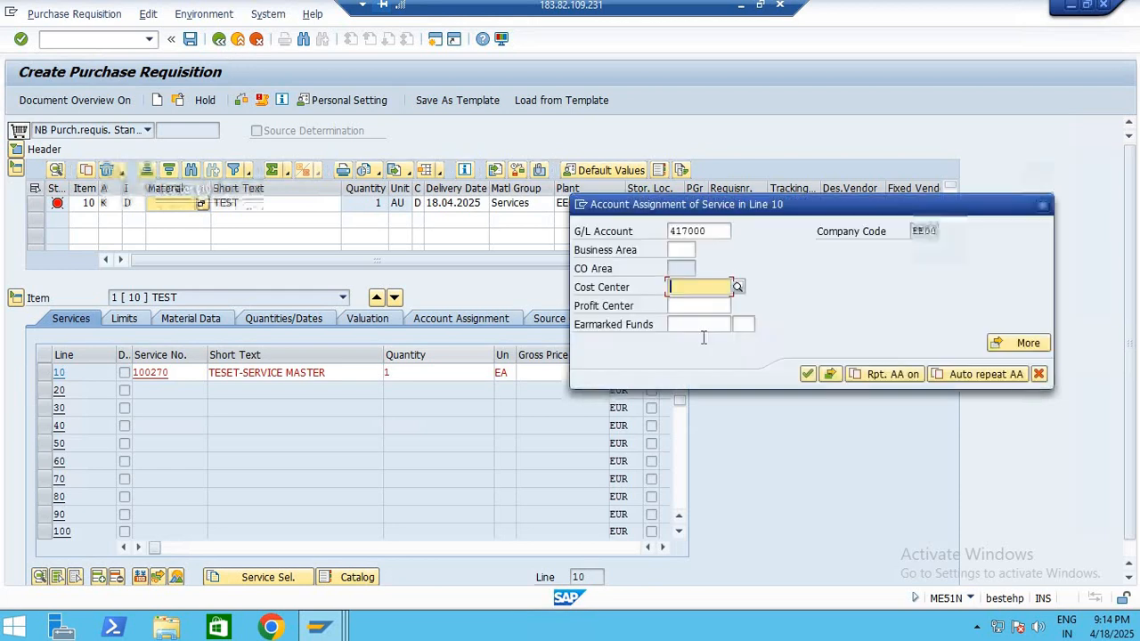
left_click(1039, 374)
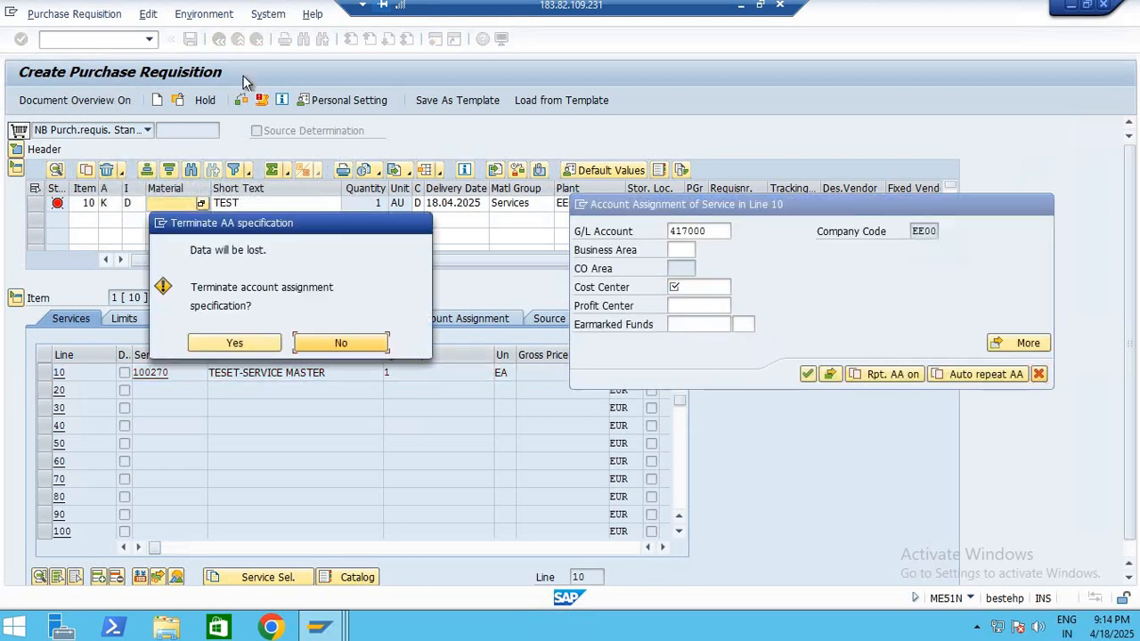
left_click(234, 343)
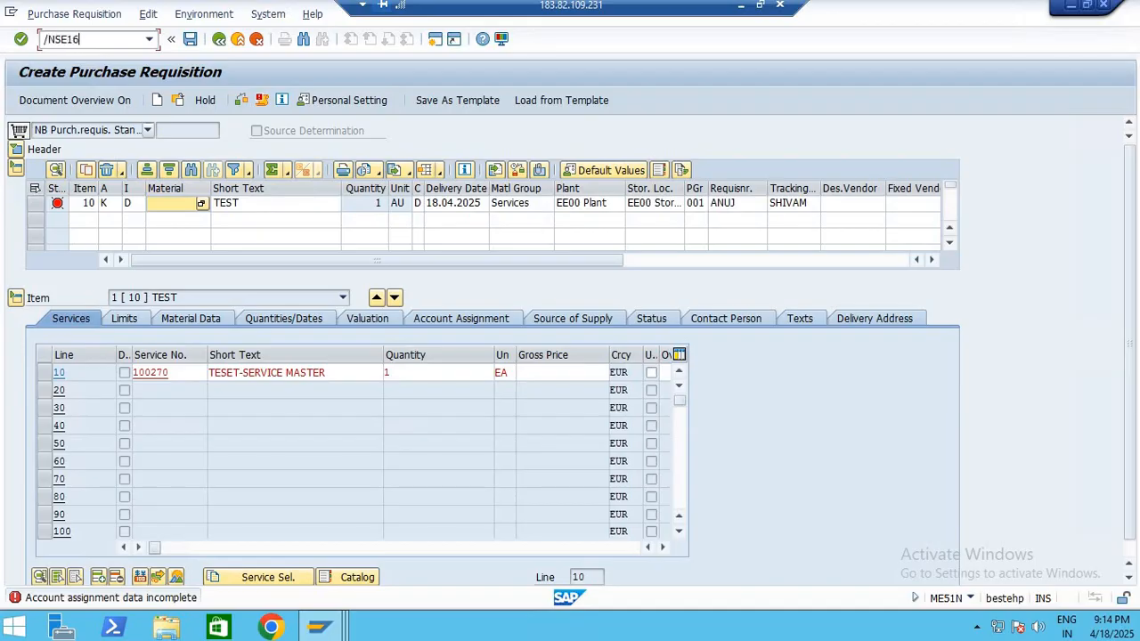
Start transaction SE16N and choose the service master table ASMD
type("/NSE16N")
key("Return")
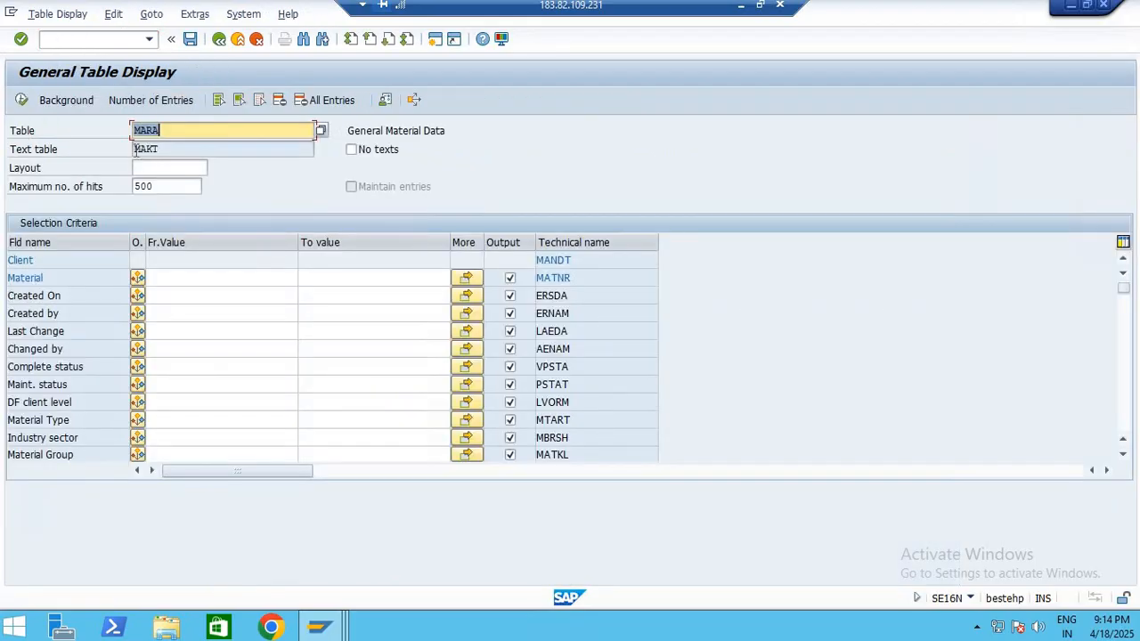
key("BackSpace")
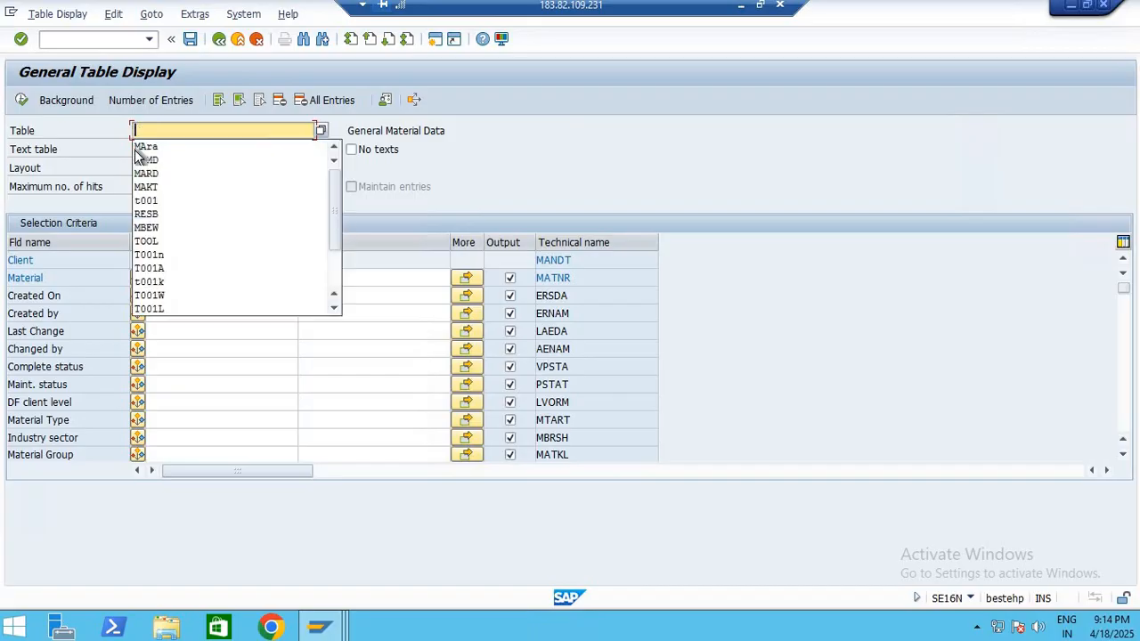
left_click(138, 157)
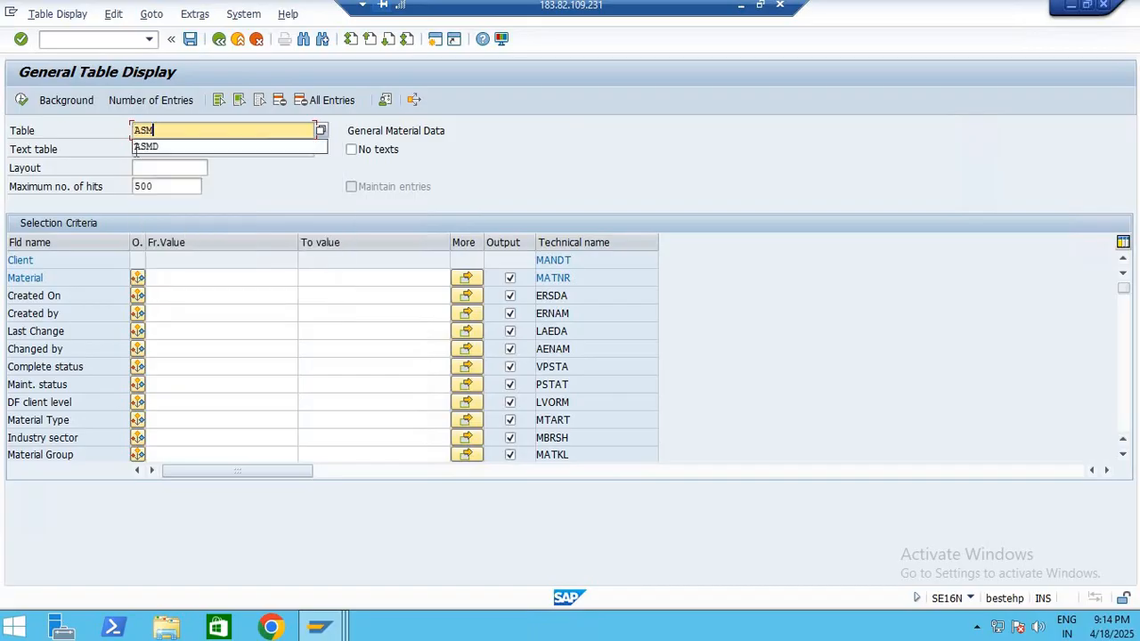
Restrict the selection to a Created on date of 18.04.2025, and clear the maximum number of hits
left_click(192, 282)
left_click(179, 298)
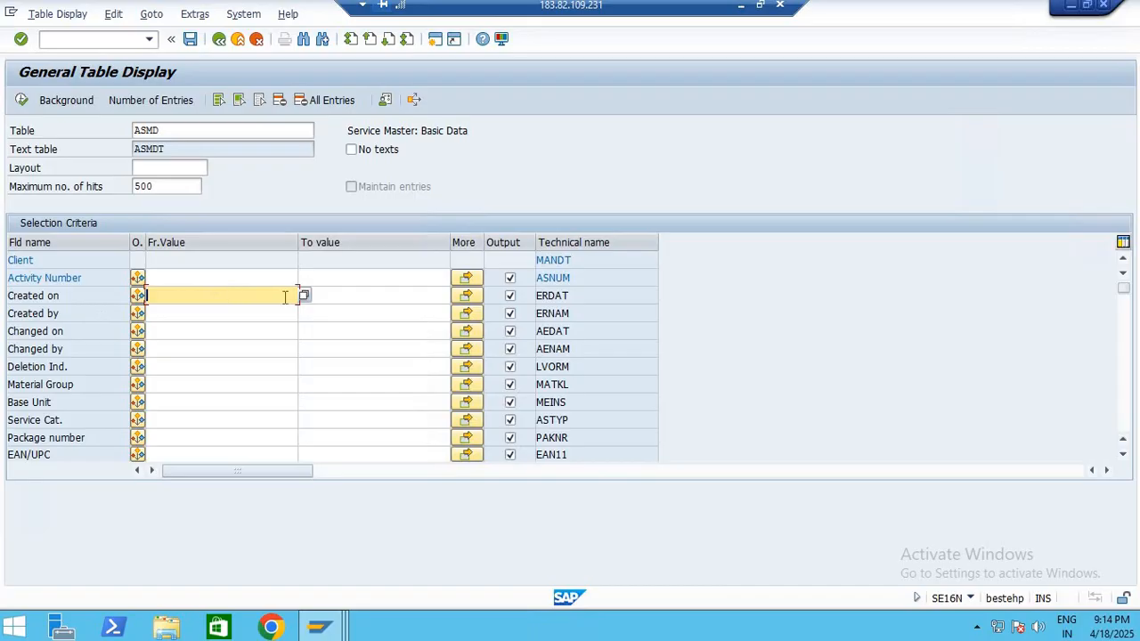
key("BackSpace")
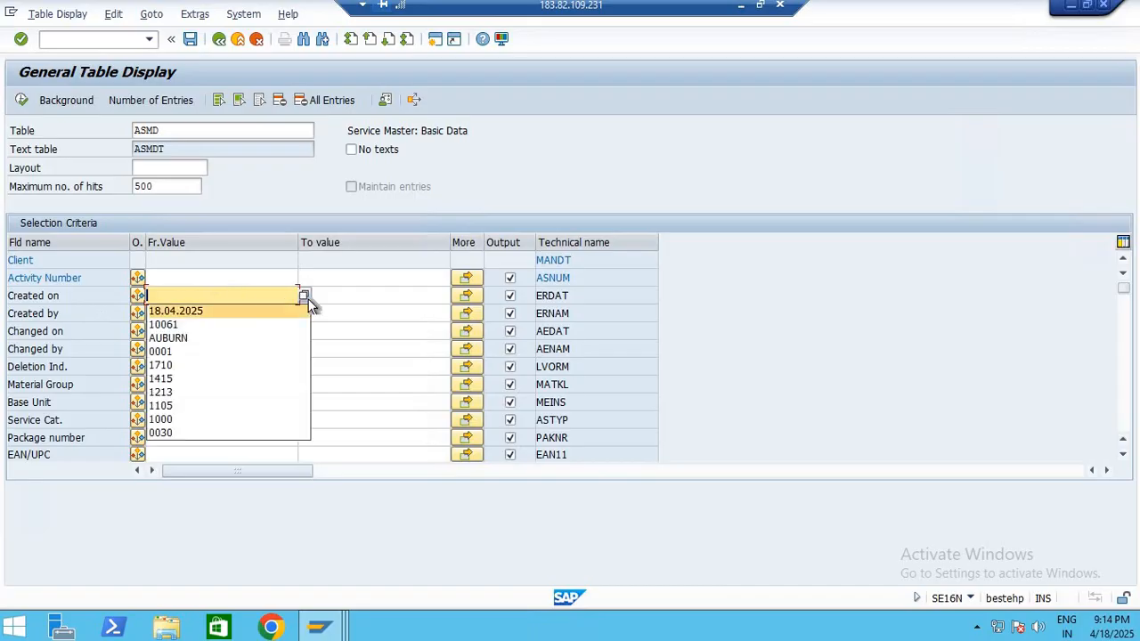
left_click(298, 308)
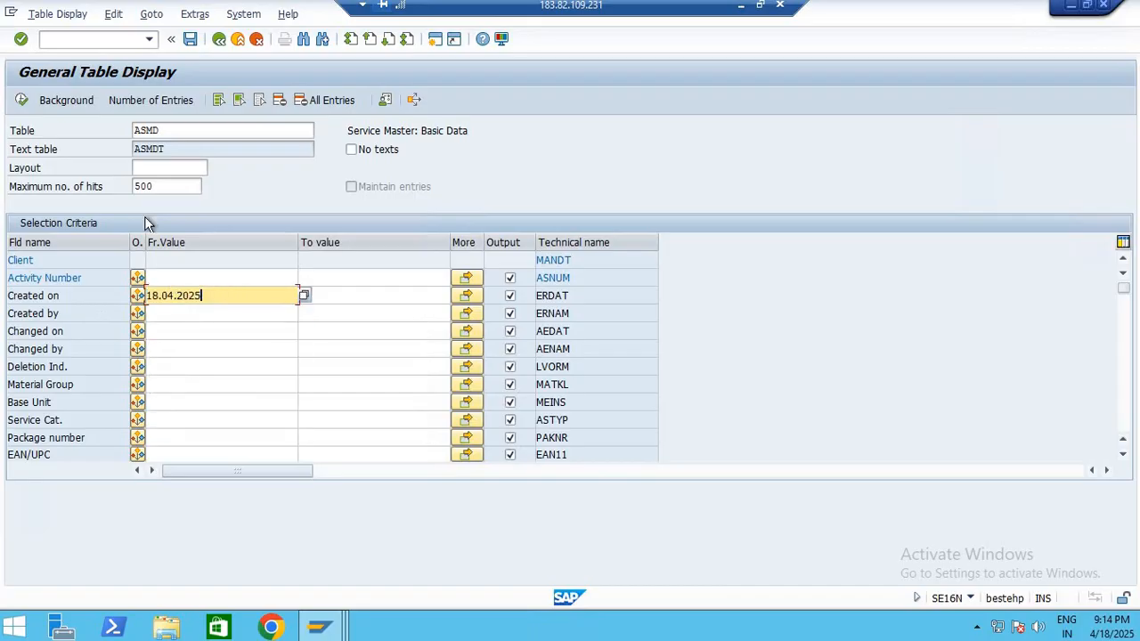
double_click(159, 186)
key("Delete")
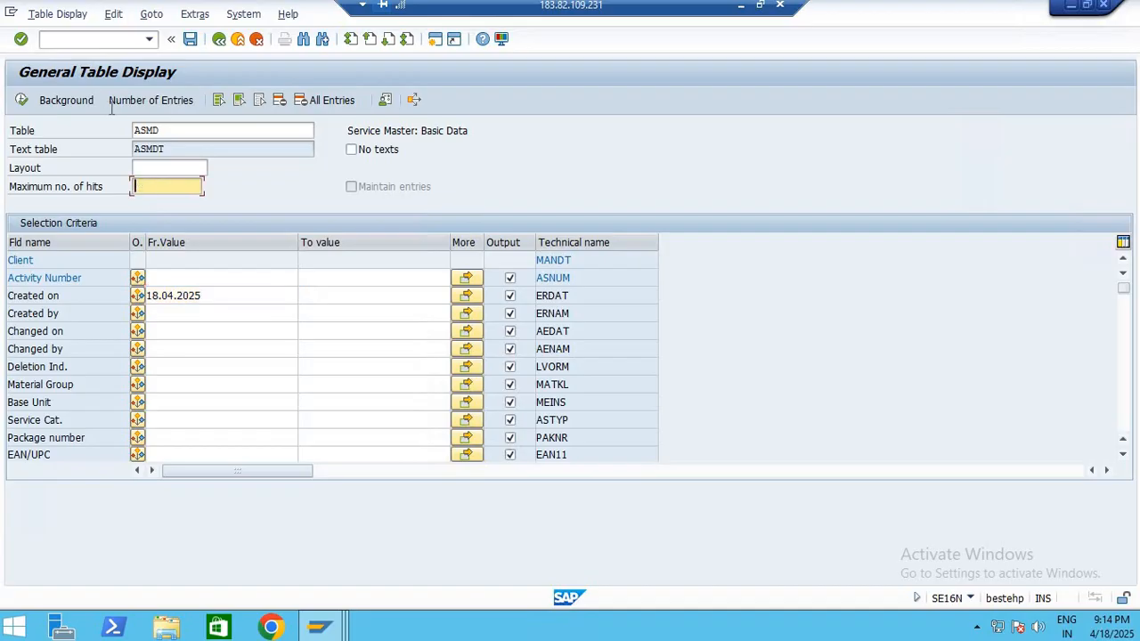
Count the matching ASMD entries, and display them to examine the service record and the table name
left_click(150, 100)
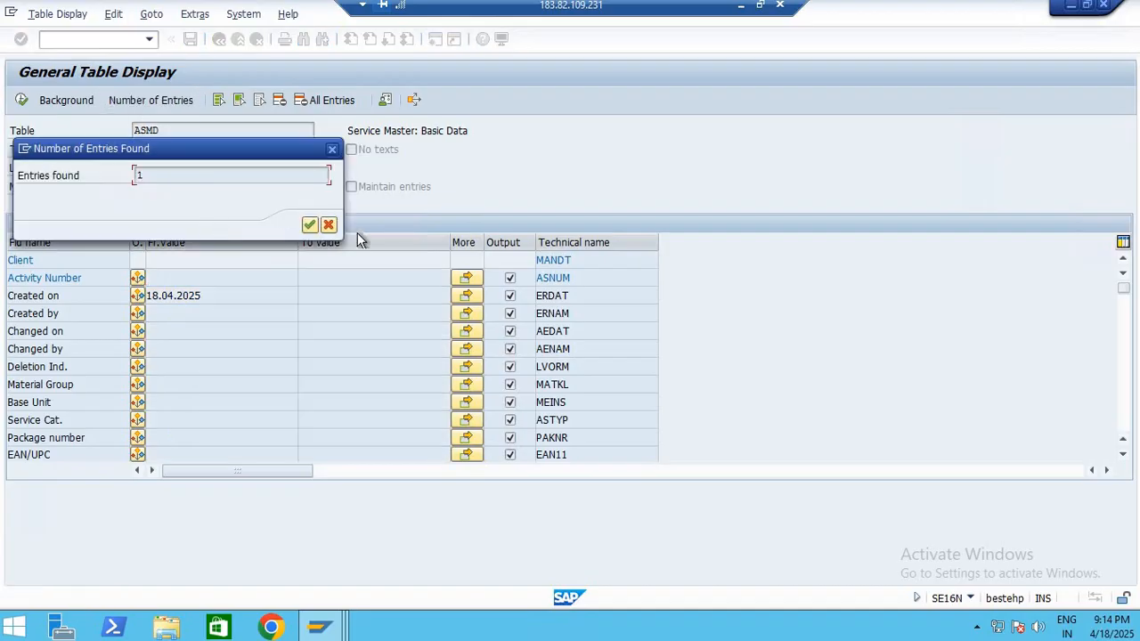
left_click(307, 224)
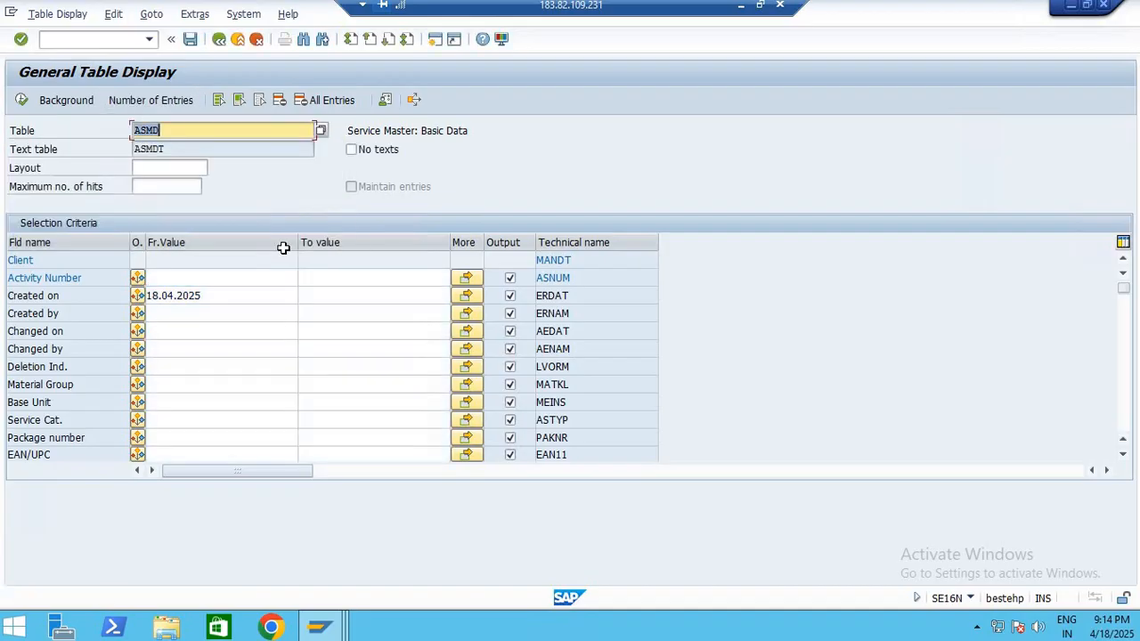
left_click(25, 103)
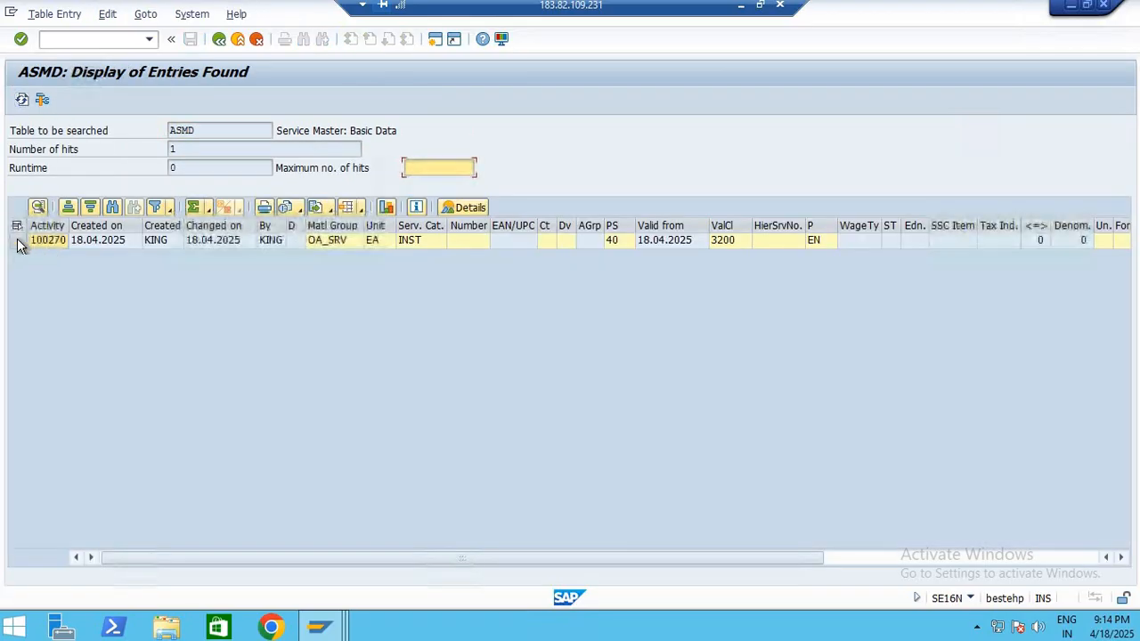
left_click(18, 241)
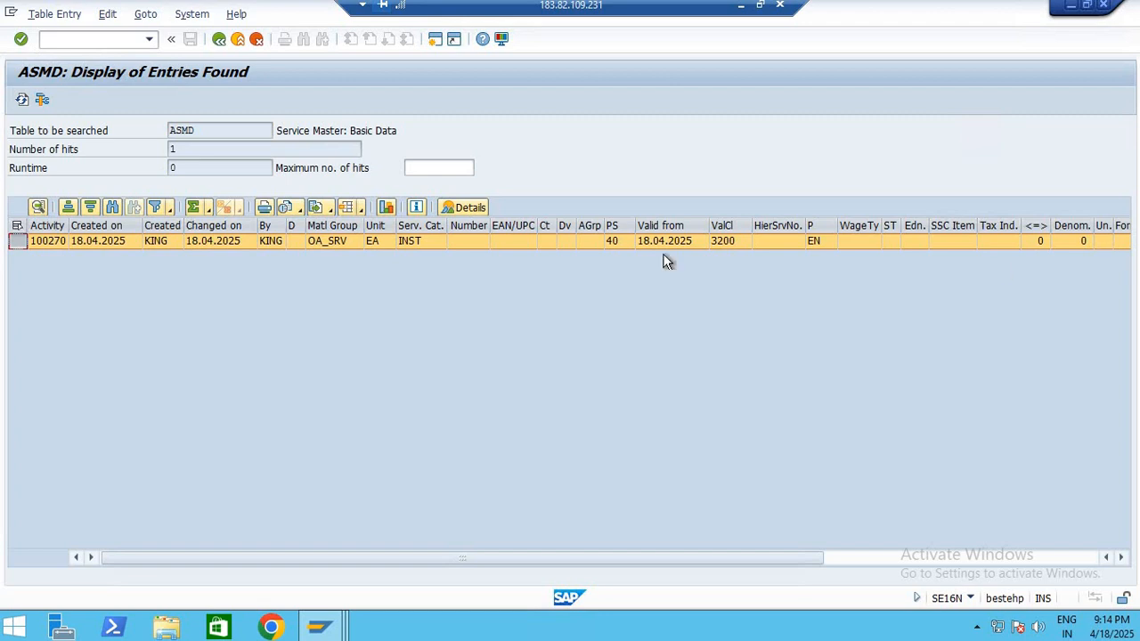
double_click(179, 131)
Switch to SERVICE MASTER.pdf in Edge and skim it from the last page back to the title page
left_click(740, 6)
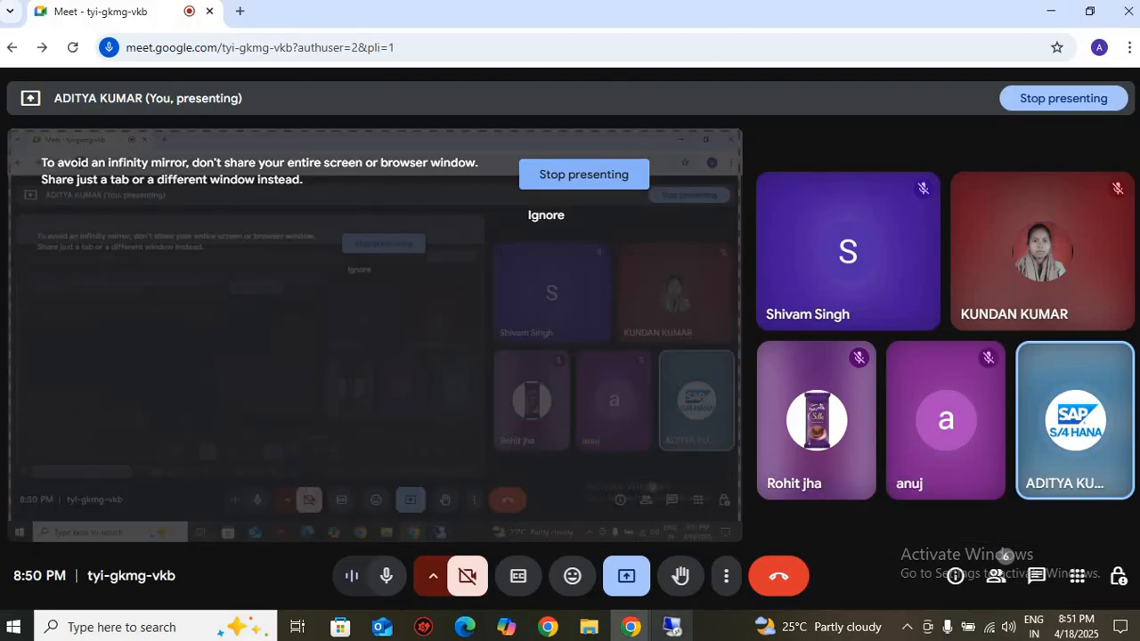
left_click(465, 627)
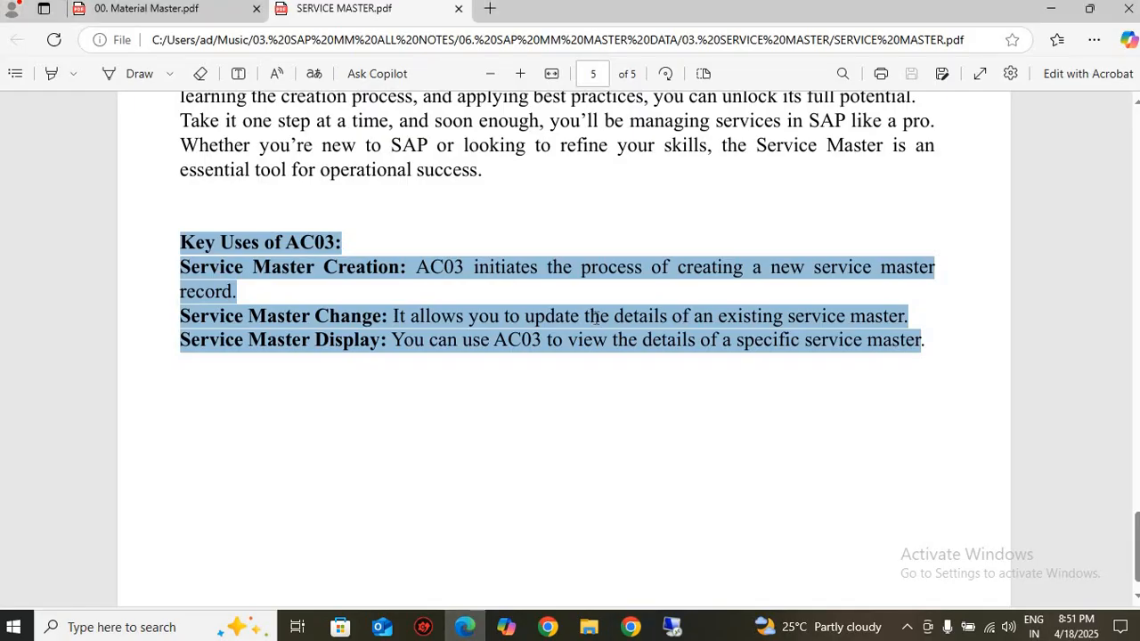
scroll(595, 317, "up", 20)
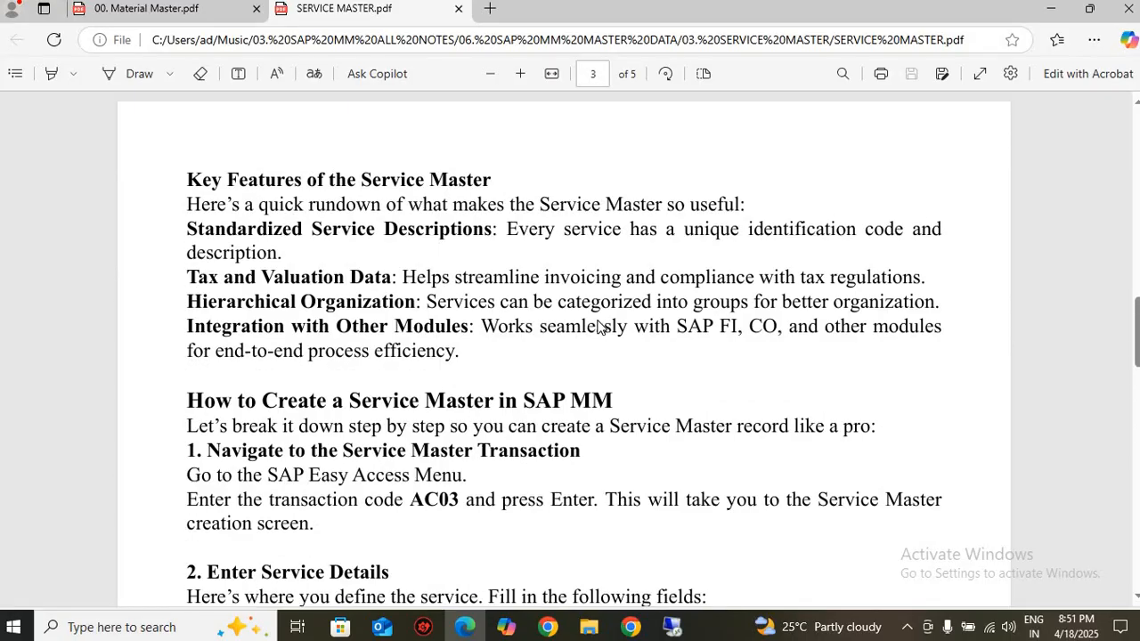
scroll(598, 326, "up", 20)
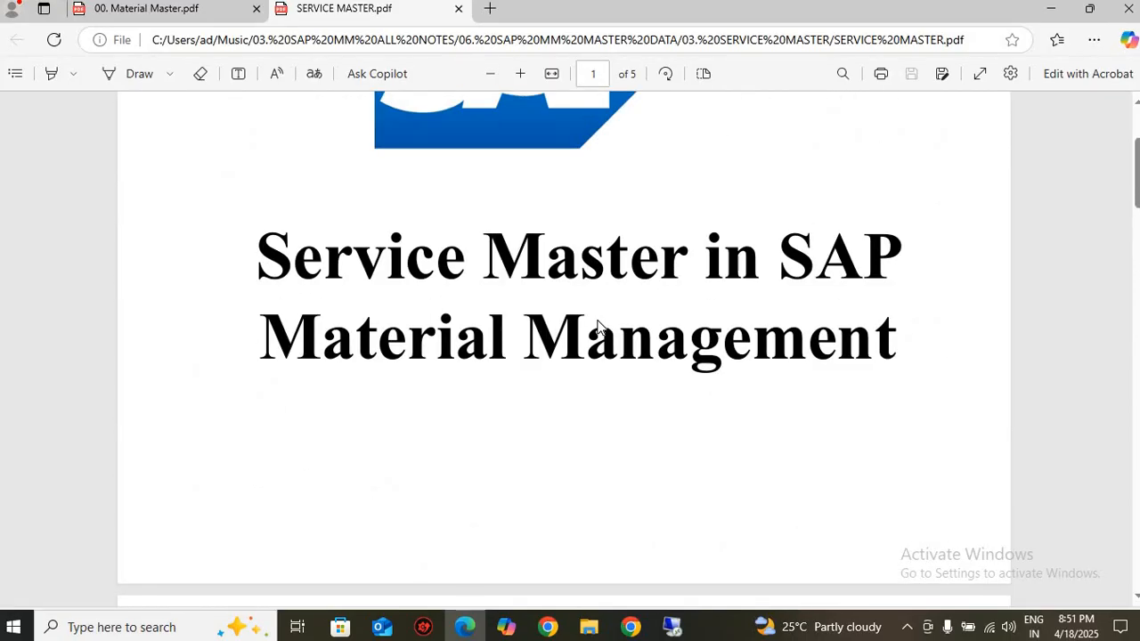
scroll(598, 326, "up", 3)
Skim 00. Material Master.pdf back to its title page, and select the words "Material Master Data" in the title
left_click(185, 12)
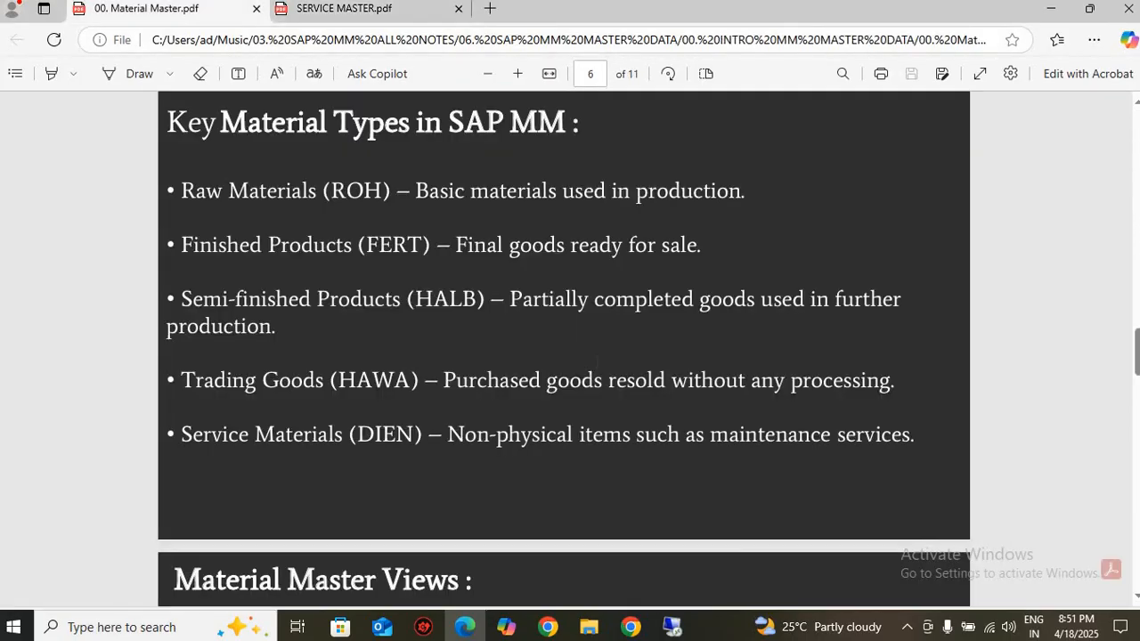
scroll(597, 364, "down", 20)
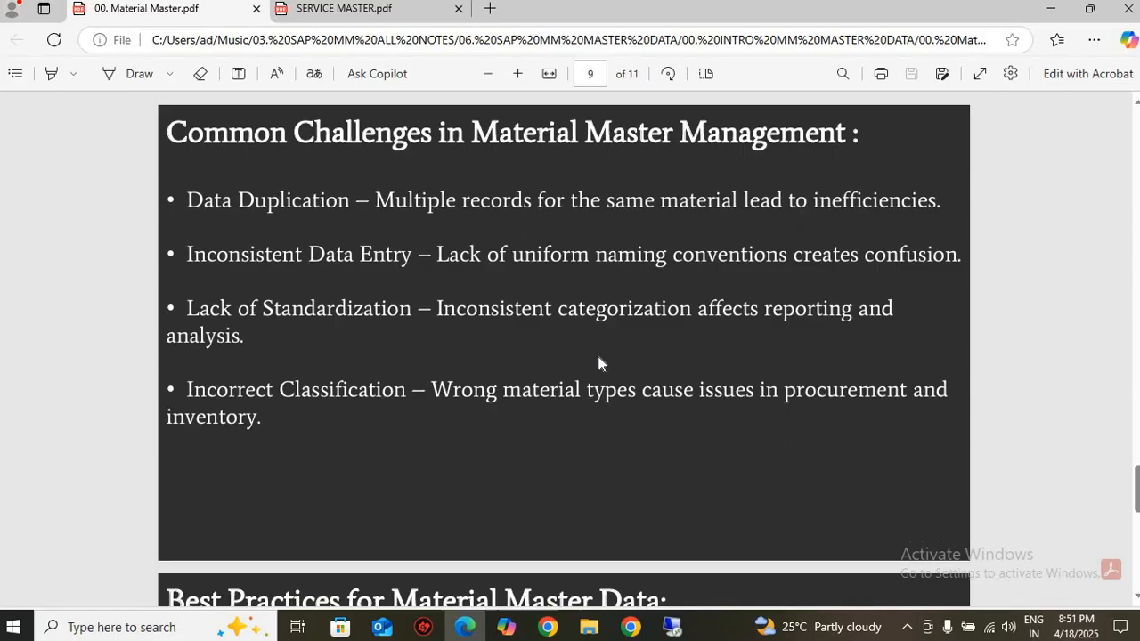
scroll(599, 363, "down", 15)
scroll(598, 364, "up", 10)
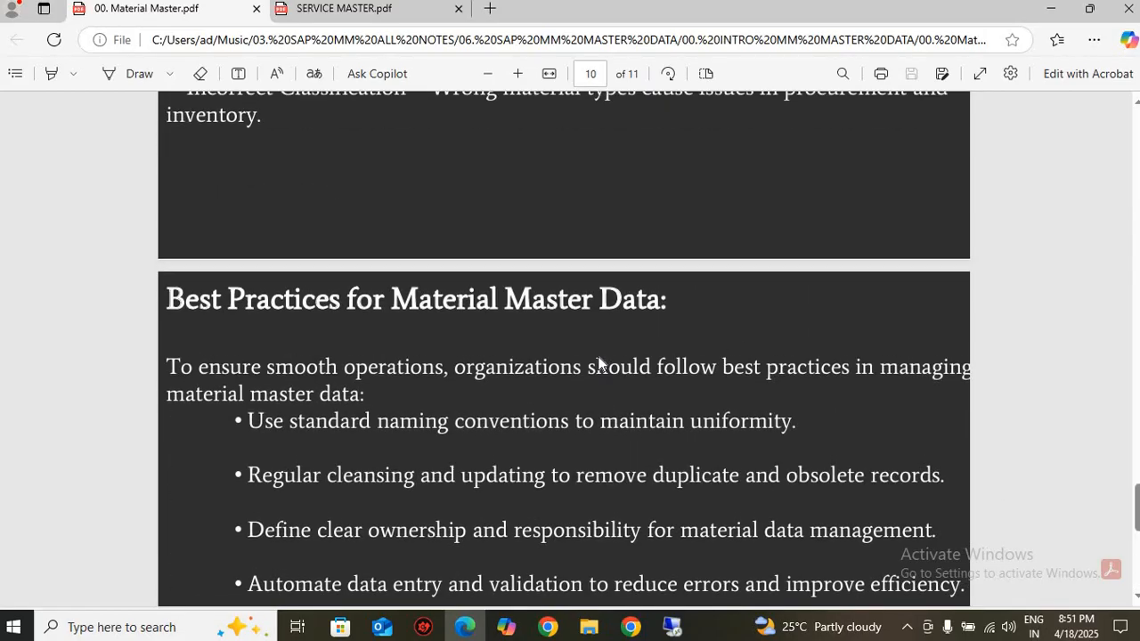
scroll(598, 363, "up", 20)
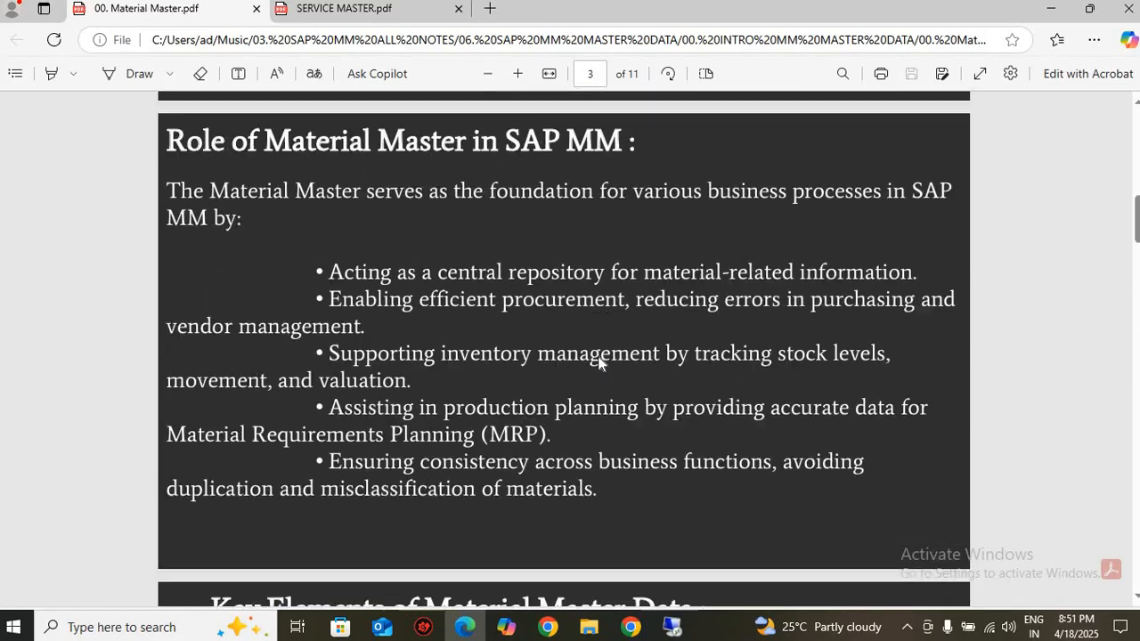
scroll(599, 362, "up", 15)
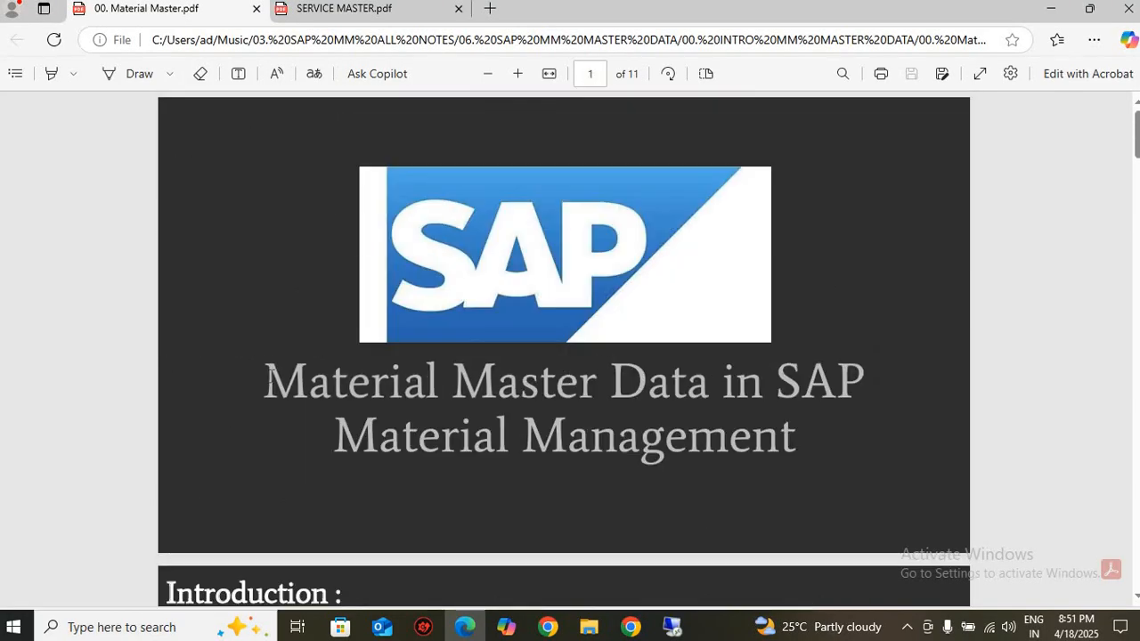
left_click_drag(270, 374, 659, 385)
Return to the remote SAP session, leave the table display, and start transaction MM01
left_click(672, 627)
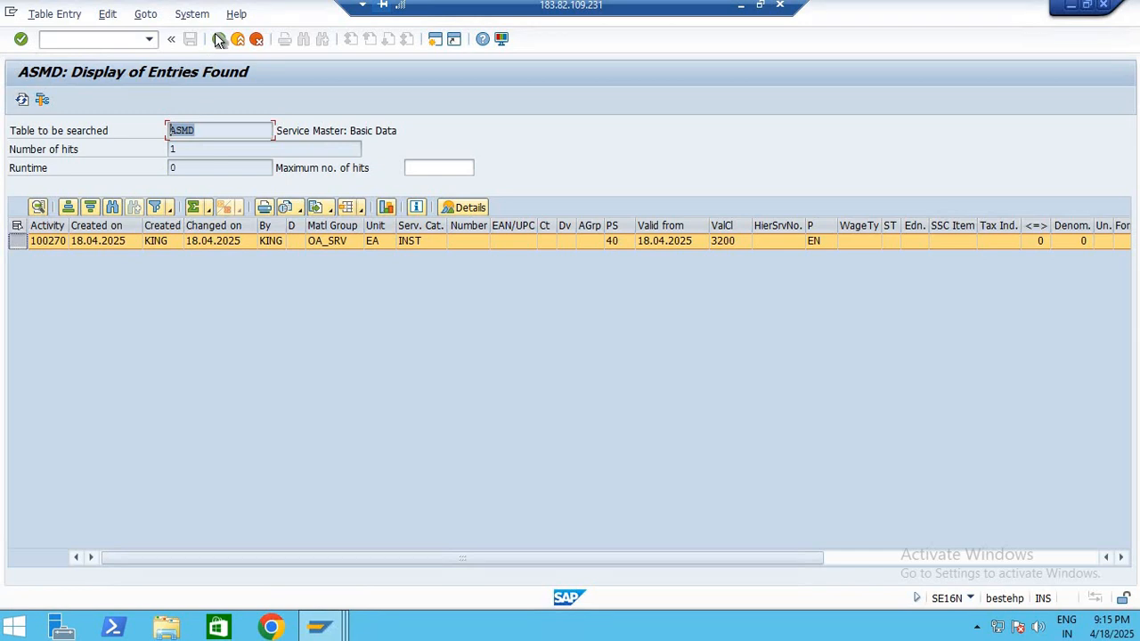
left_click(219, 40)
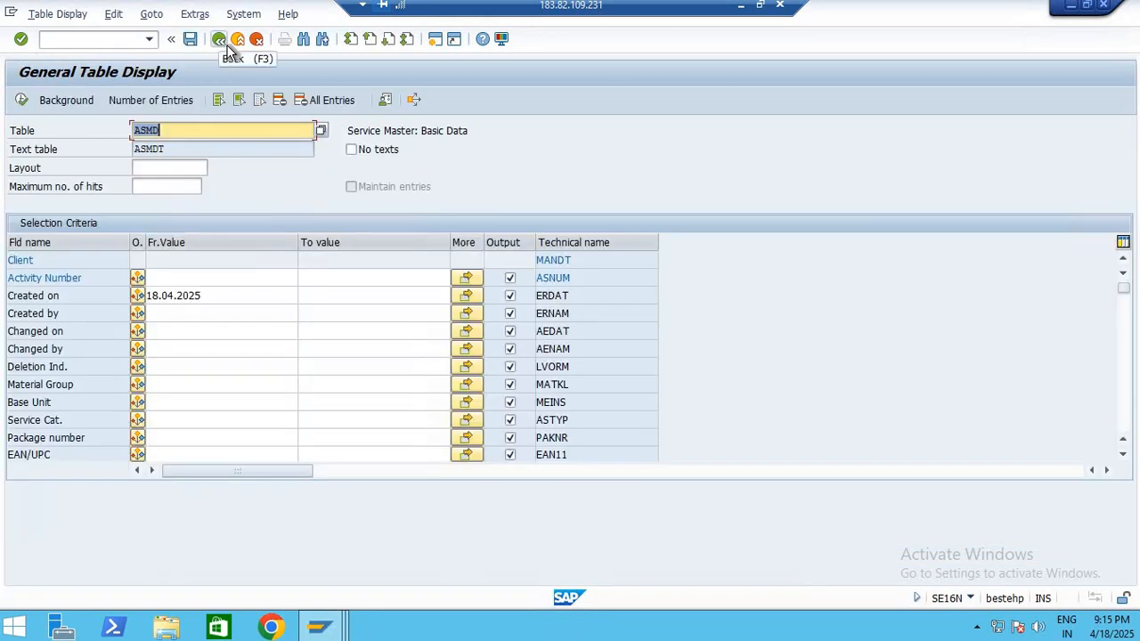
left_click(223, 43)
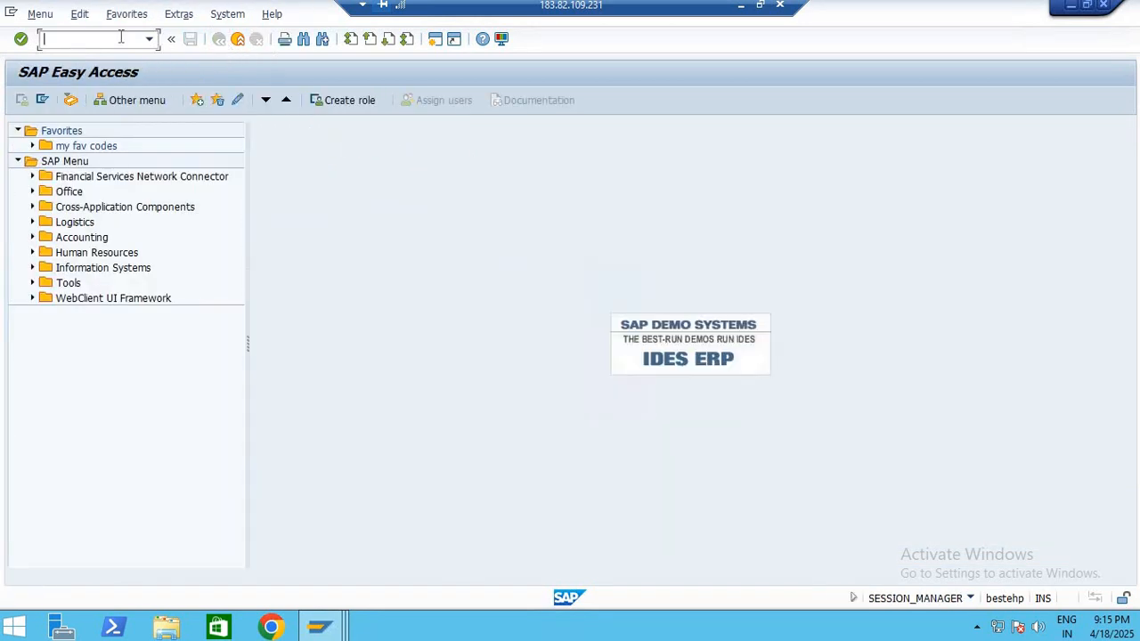
type("MM01")
key("Return")
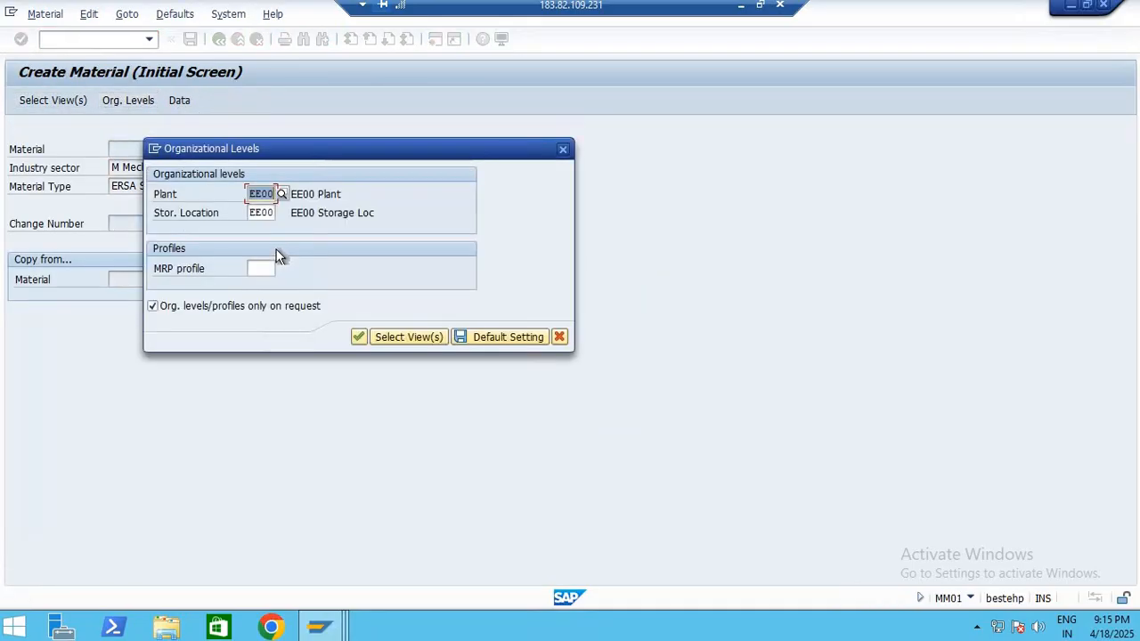
Set the plant to 1000 in the organizational levels
type("100")
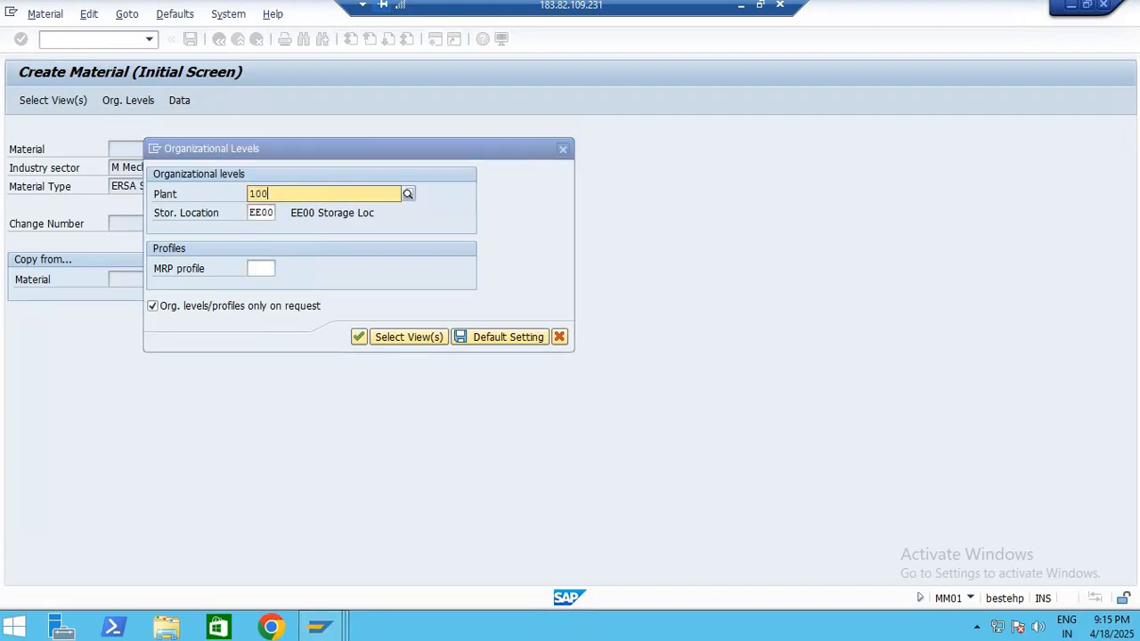
type("0")
key("Tab")
key("Return")
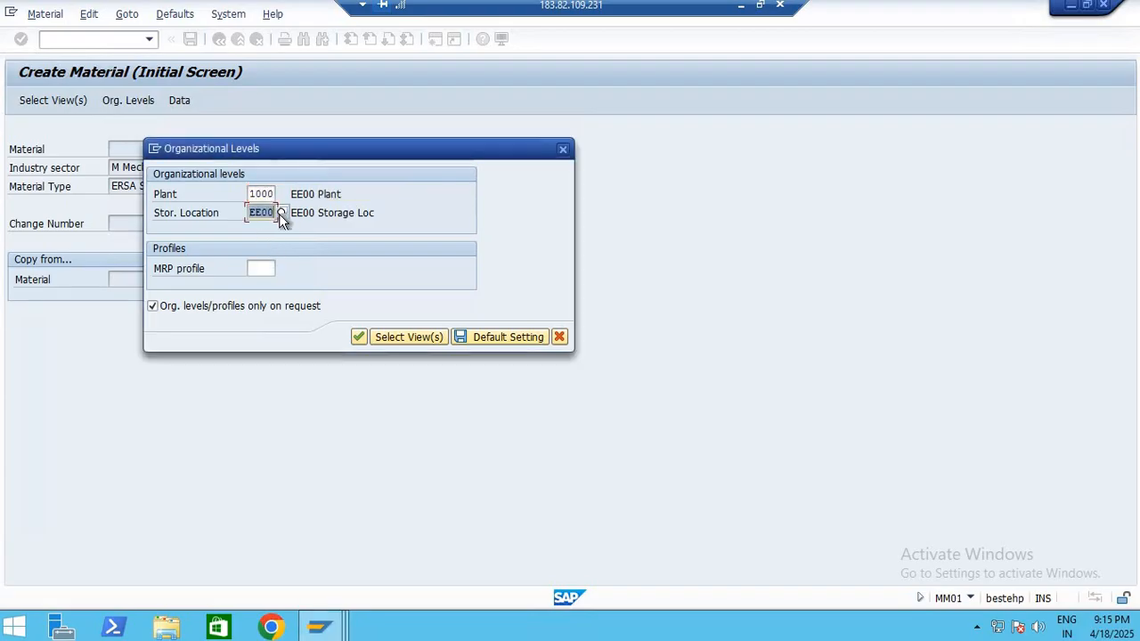
Look through the possible storage locations by plant, and close the list without choosing one
left_click(281, 214)
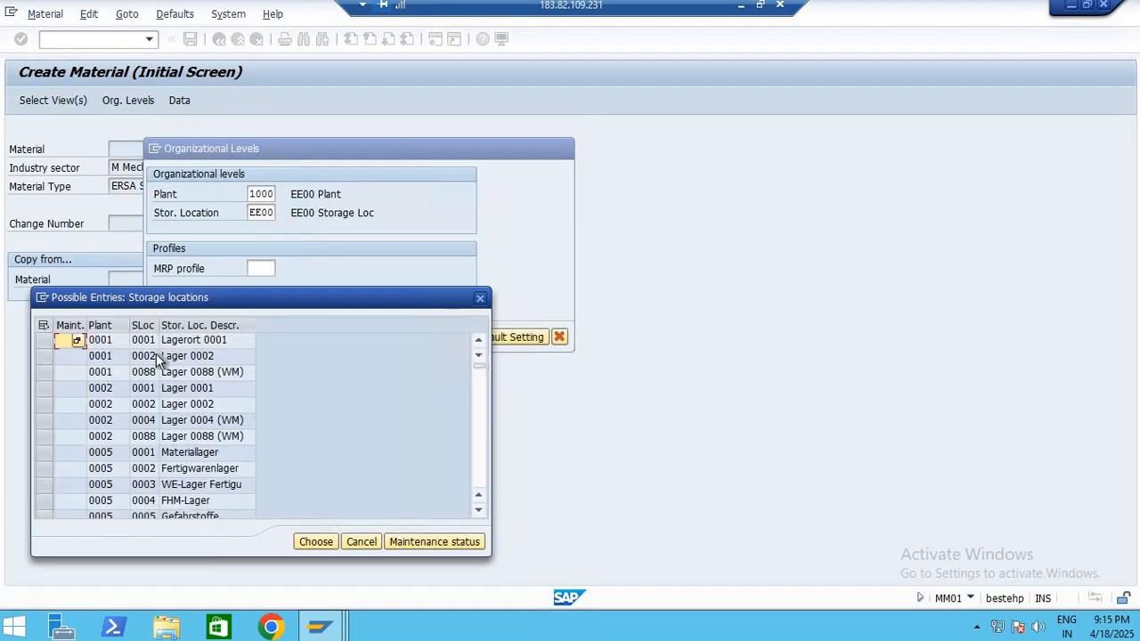
left_click(108, 345)
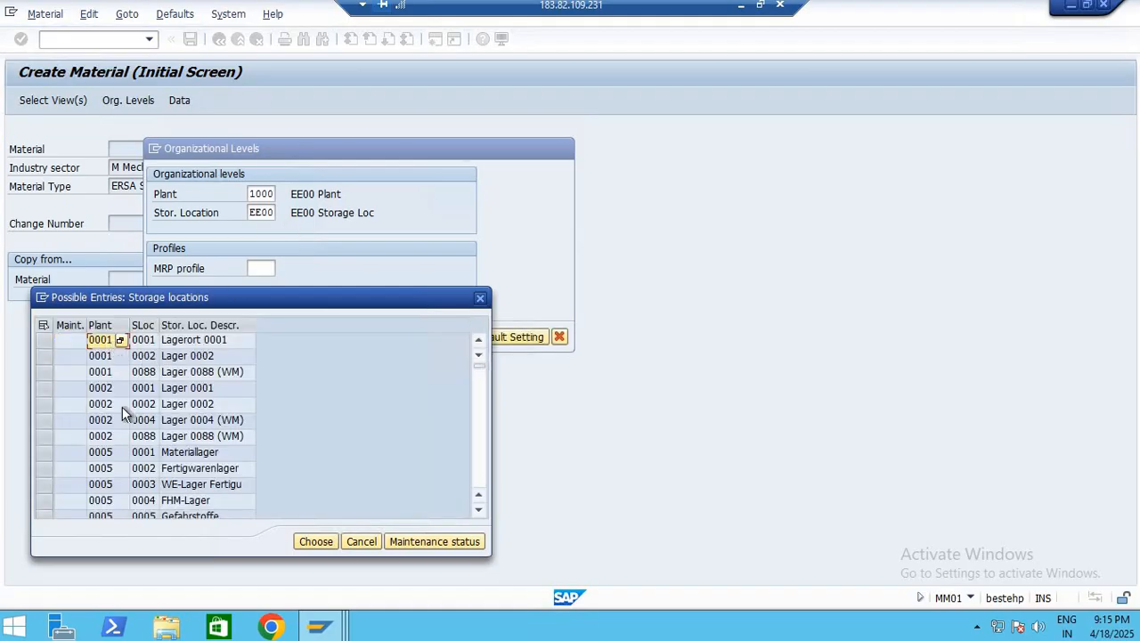
scroll(128, 428, "down", 15)
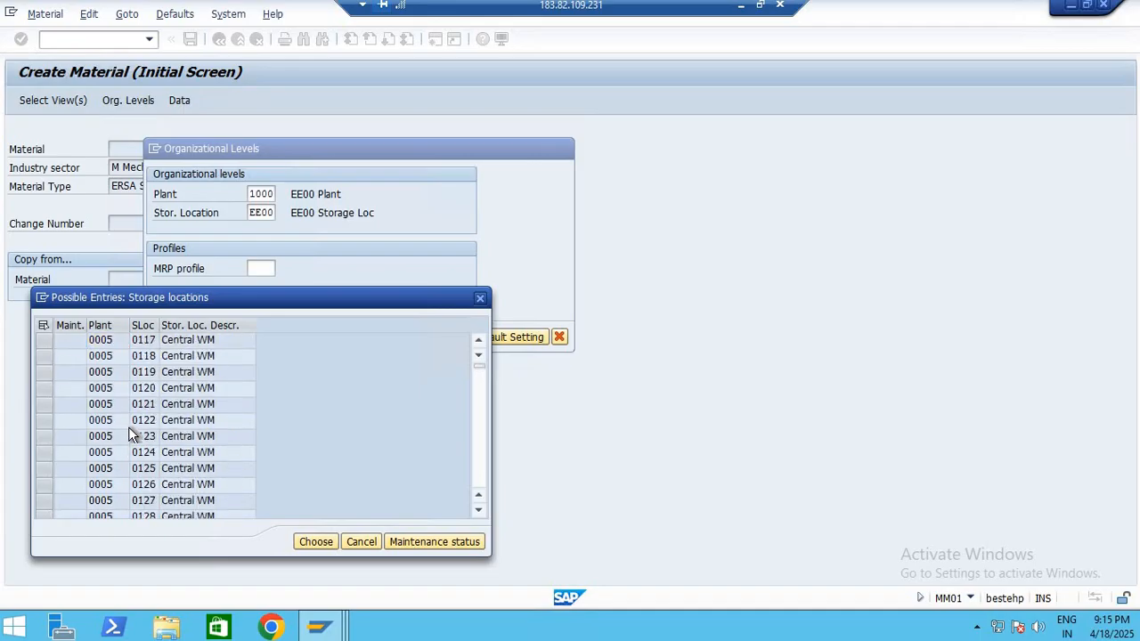
scroll(201, 452, "down", 15)
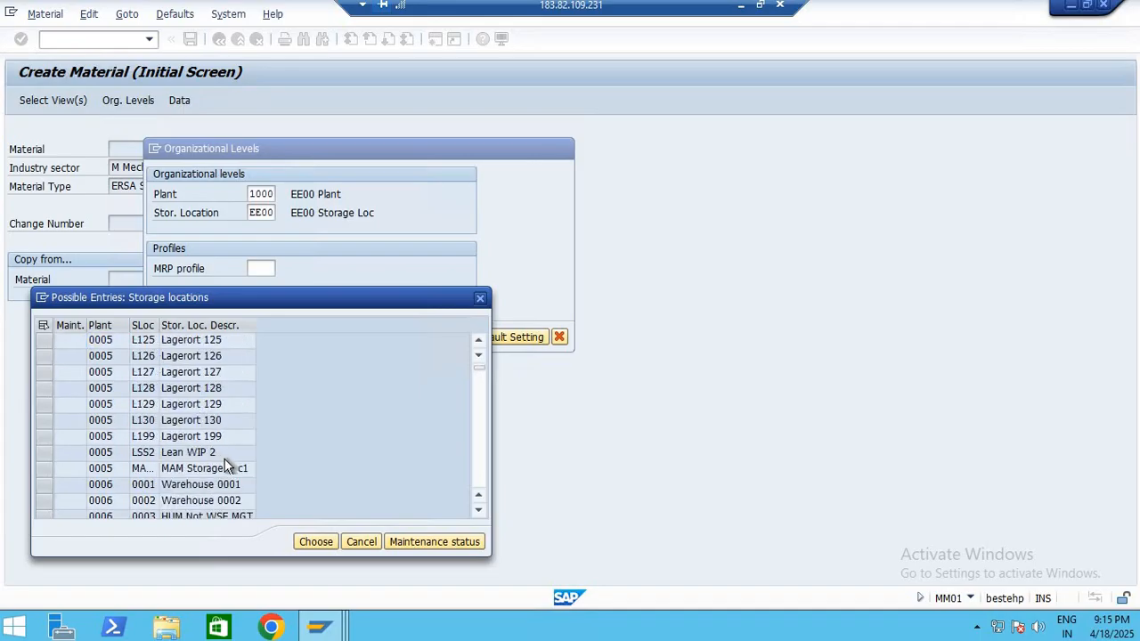
scroll(146, 452, "down", 10)
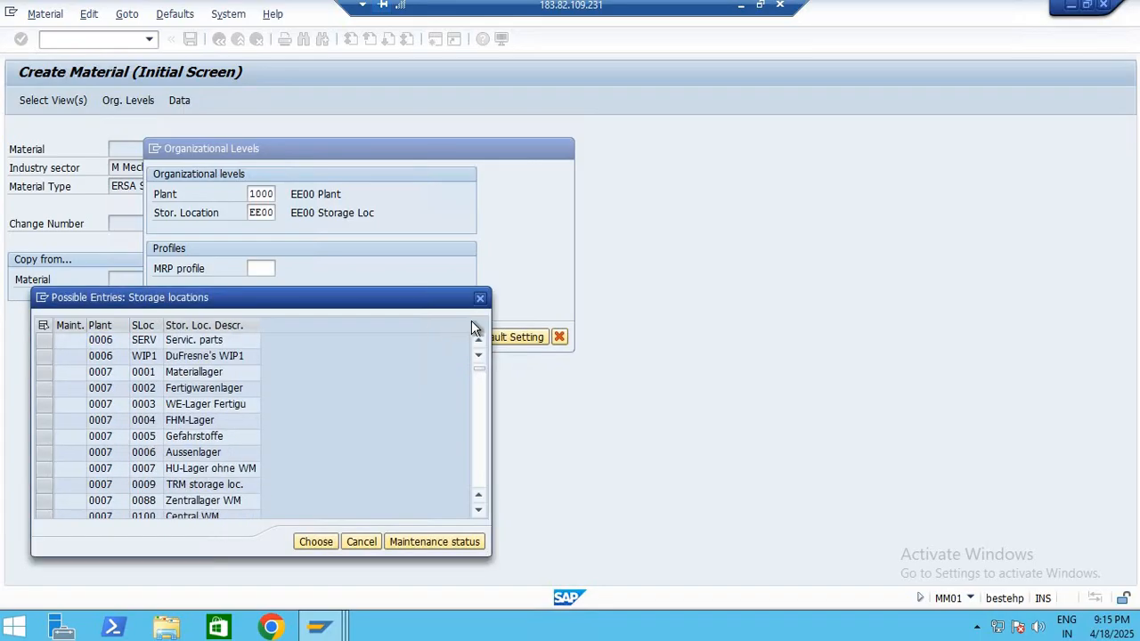
left_click(480, 299)
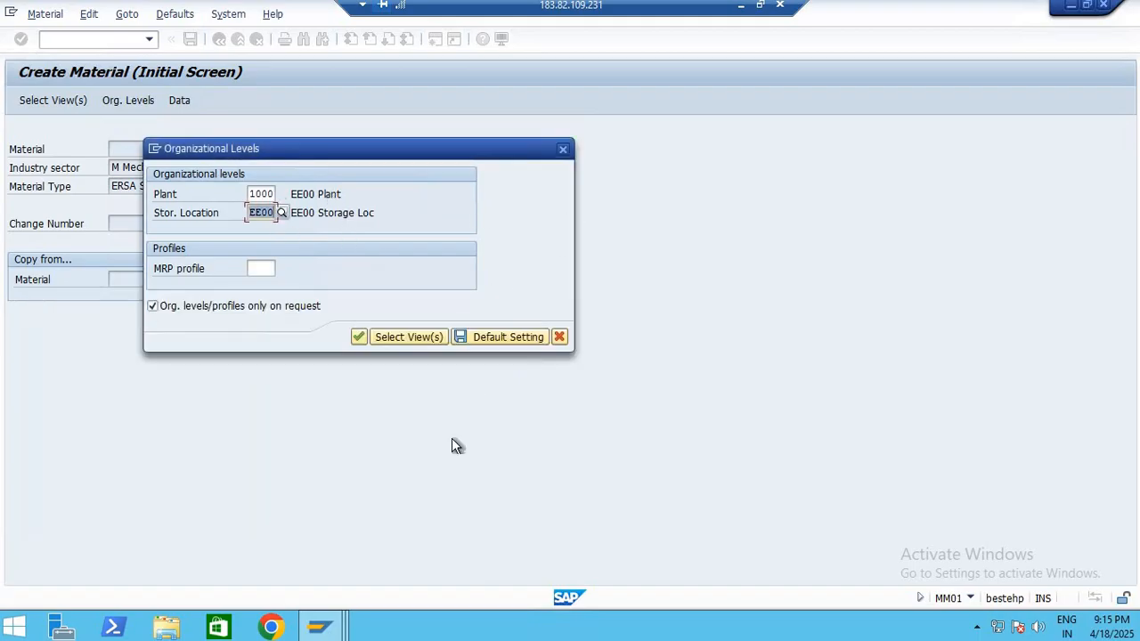
Switch to the other SAP session, leave the service display, and start transaction EC01
left_click(321, 627)
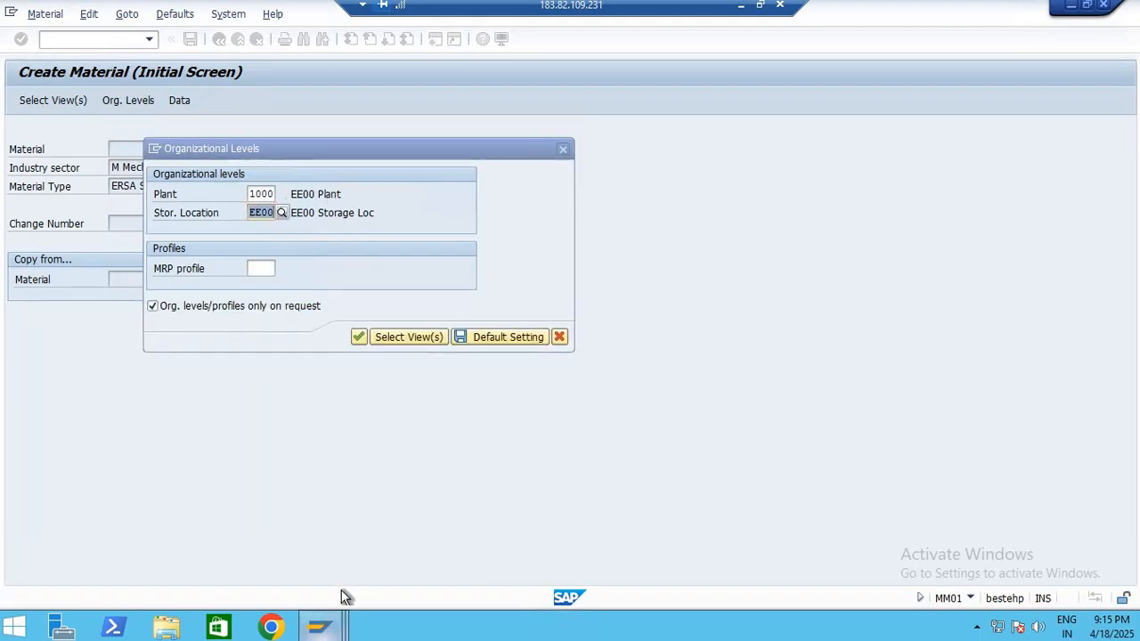
left_click(532, 527)
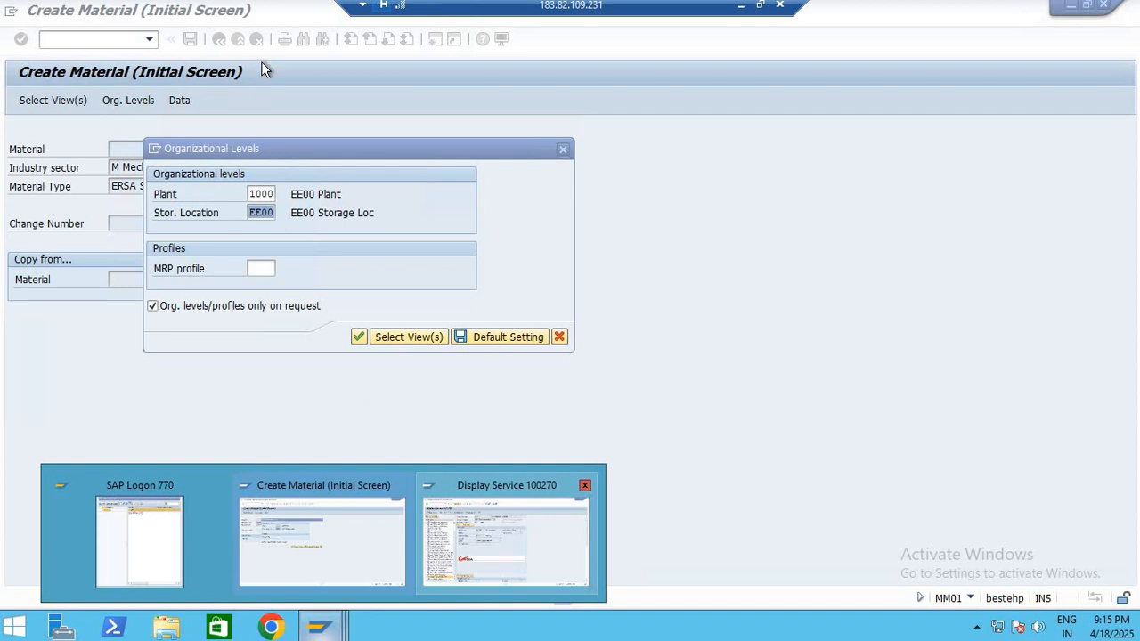
left_click(219, 39)
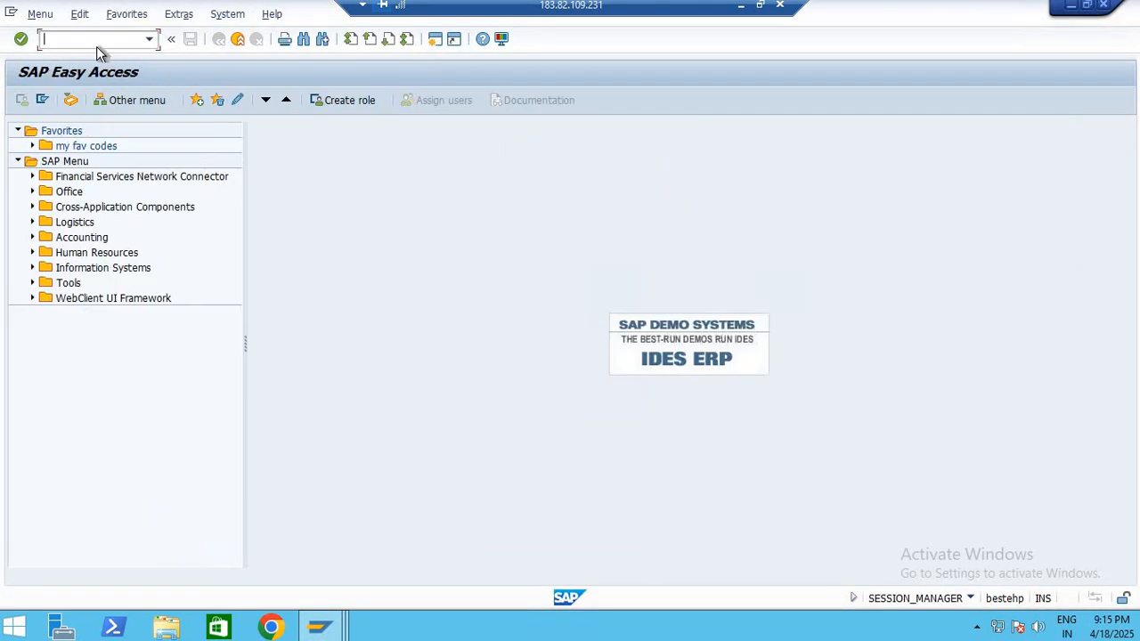
type("ec01")
key("Return")
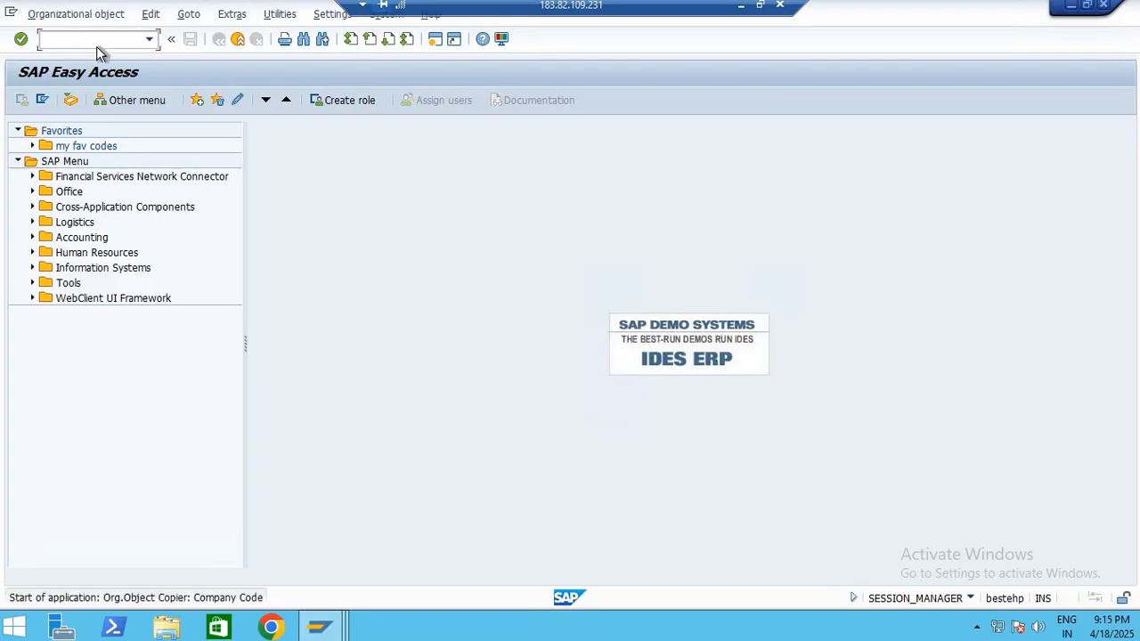
Open the structure navigation for company code 1000 BestRun Germany and expand plant 1000 Hamburg
left_click(279, 105)
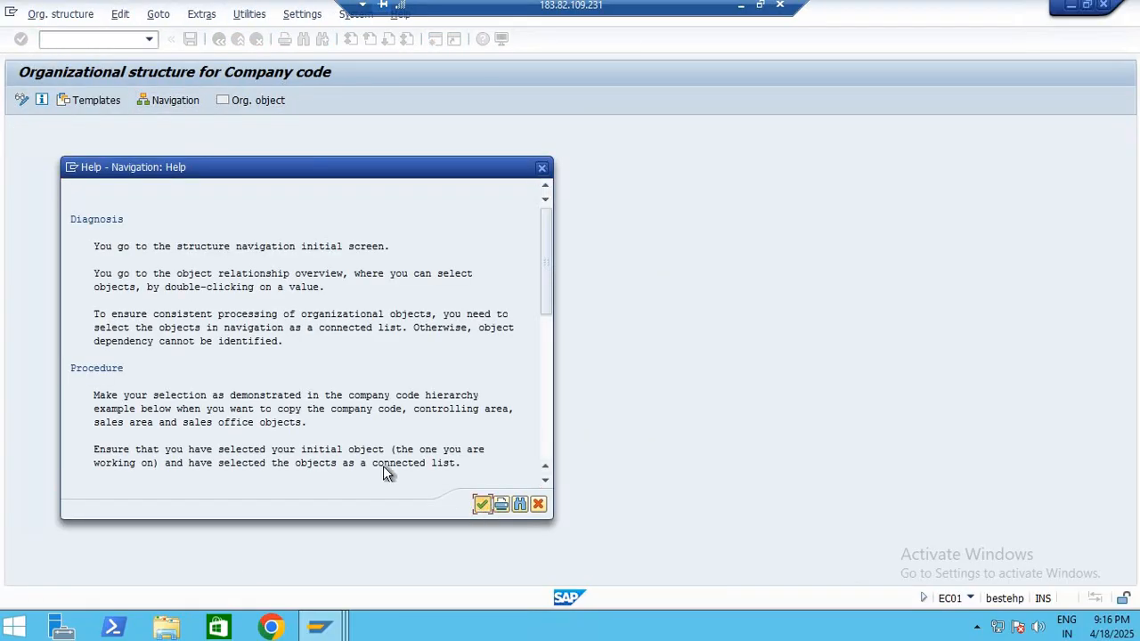
key("Return")
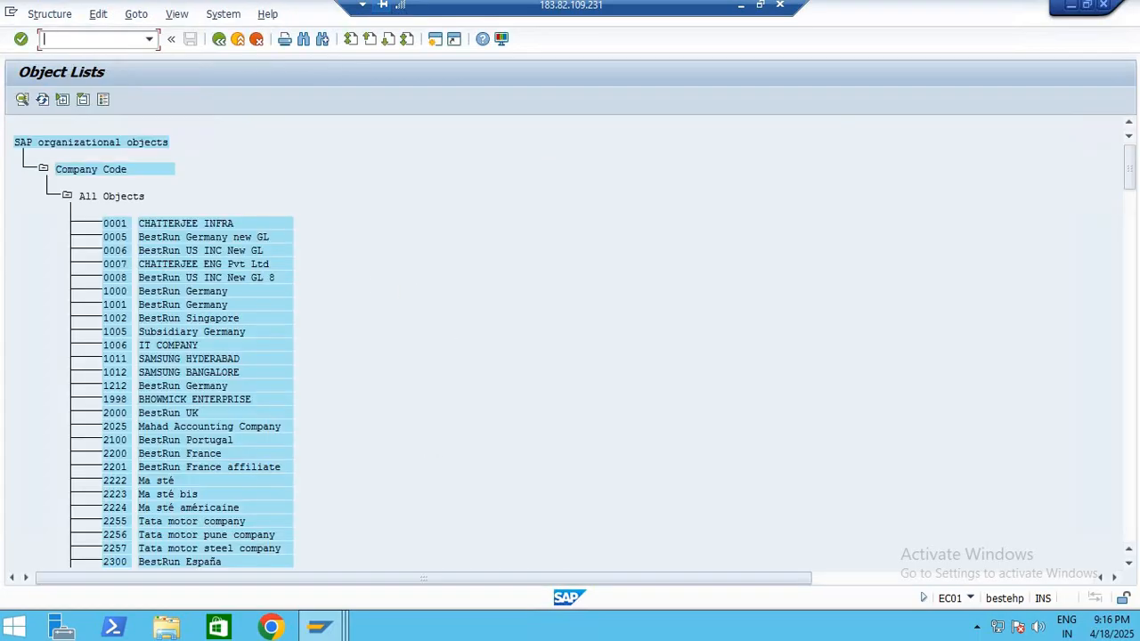
double_click(119, 293)
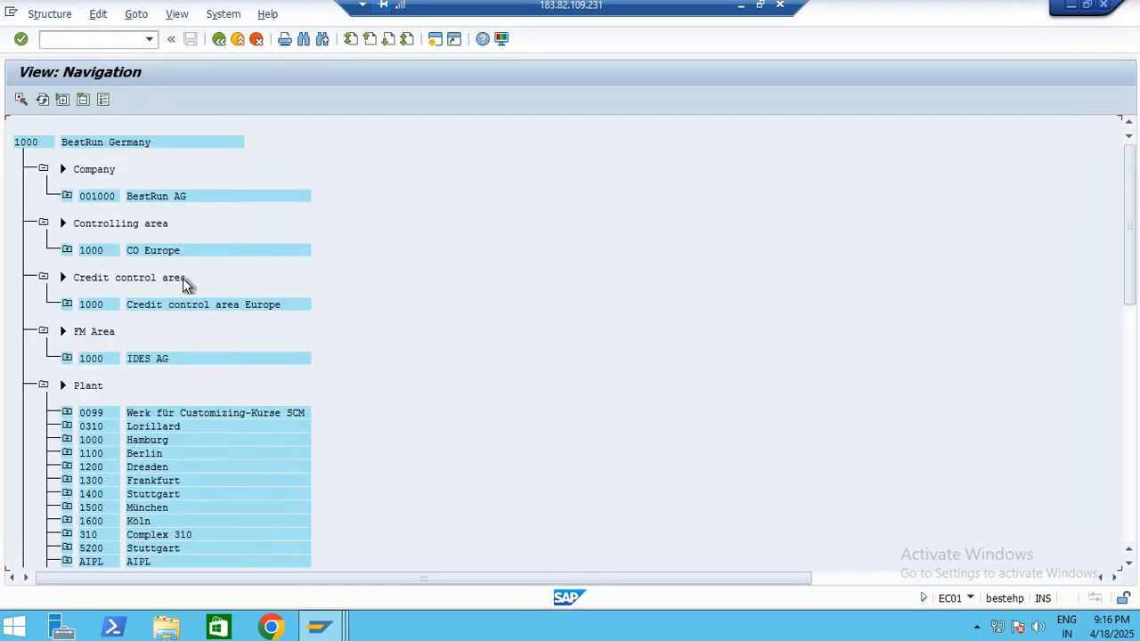
left_click(82, 440)
left_click(67, 440)
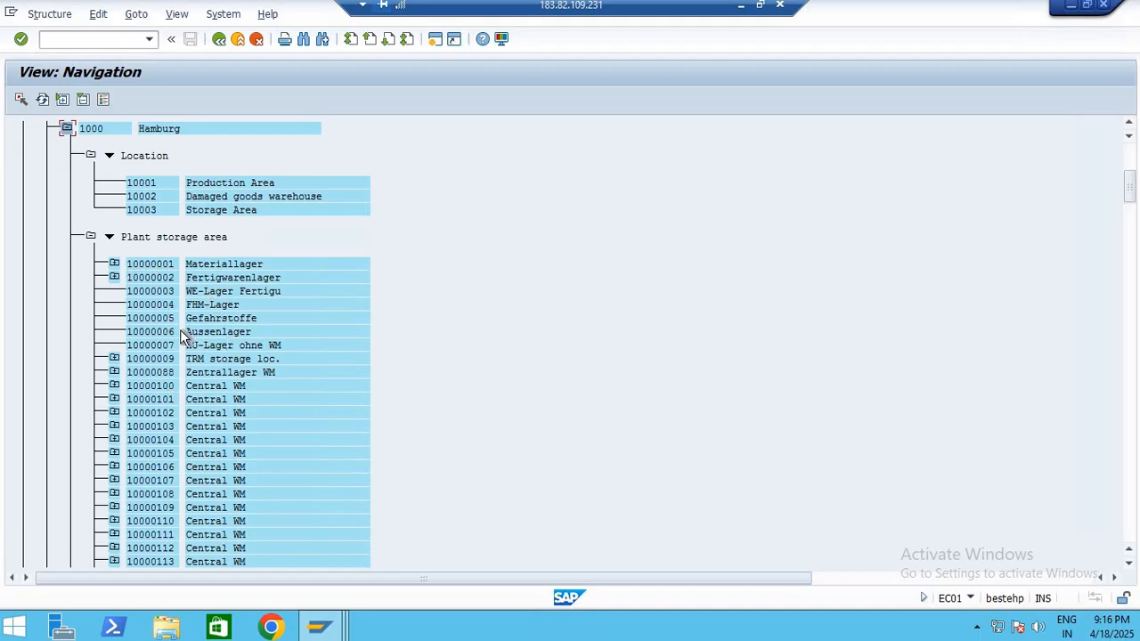
Check the warehouse assignment of storage area 10000001 Materiallager, and look through the other storage areas of plant 1000
left_click(114, 264)
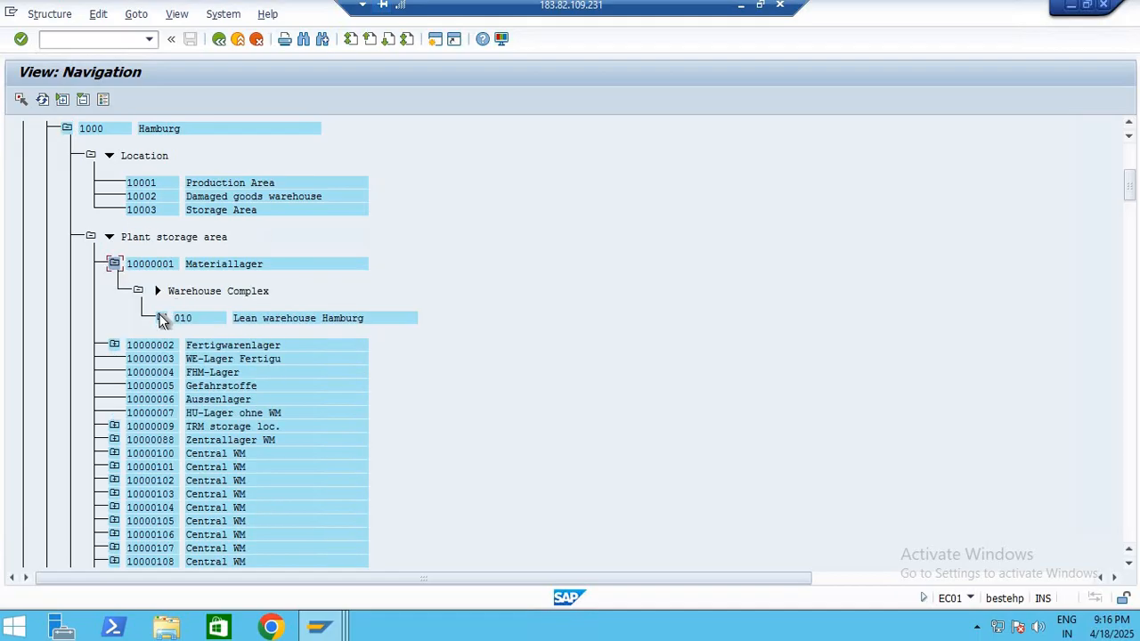
left_click(114, 264)
scroll(240, 379, "down", 5)
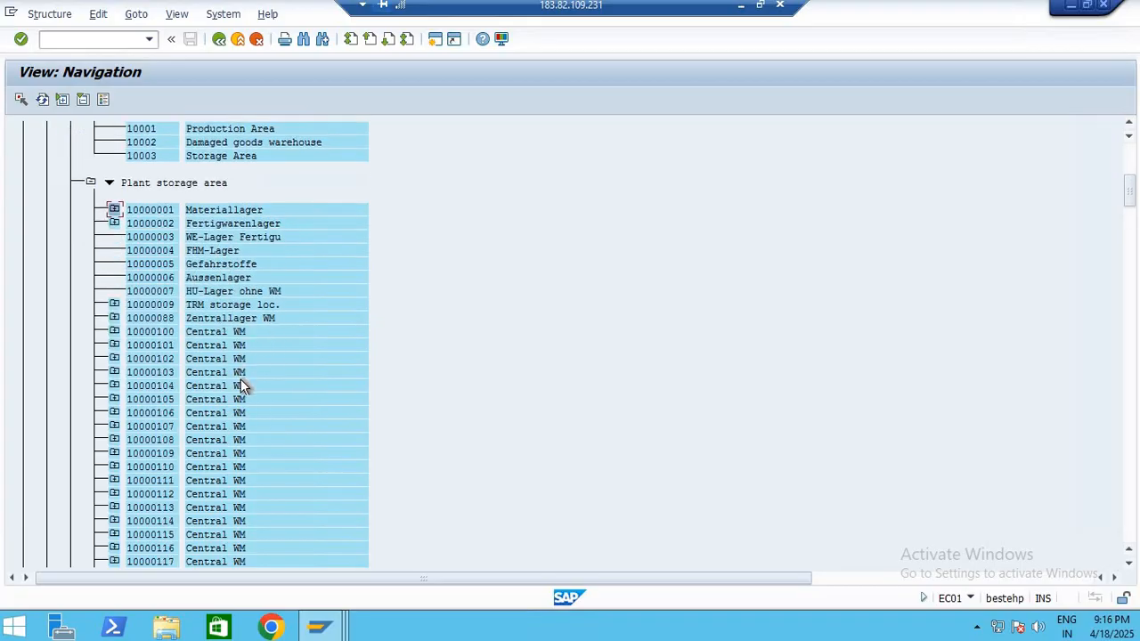
scroll(248, 367, "down", 6)
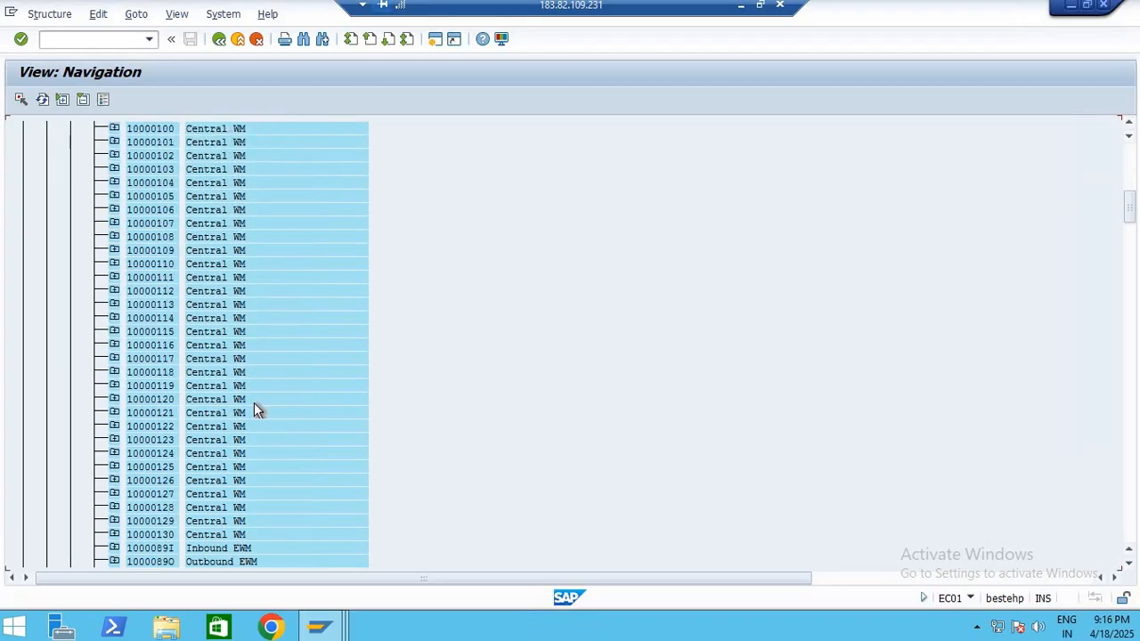
scroll(252, 424, "down", 3)
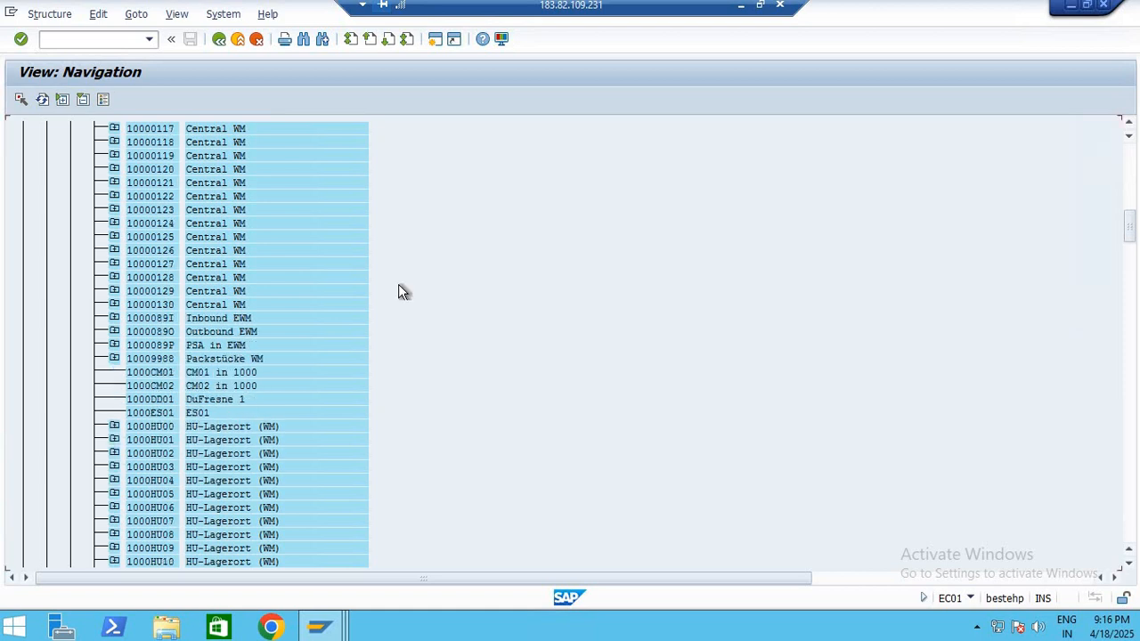
Leave the organizational structure navigation and start transaction MB52
left_click(220, 40)
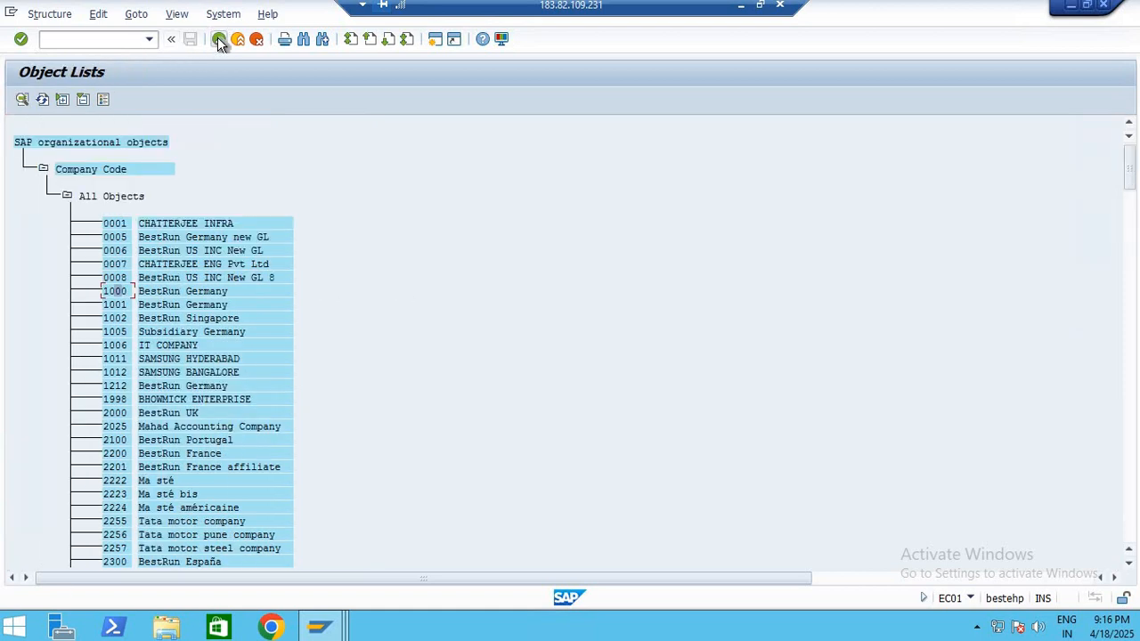
left_click(219, 40)
left_click(220, 40)
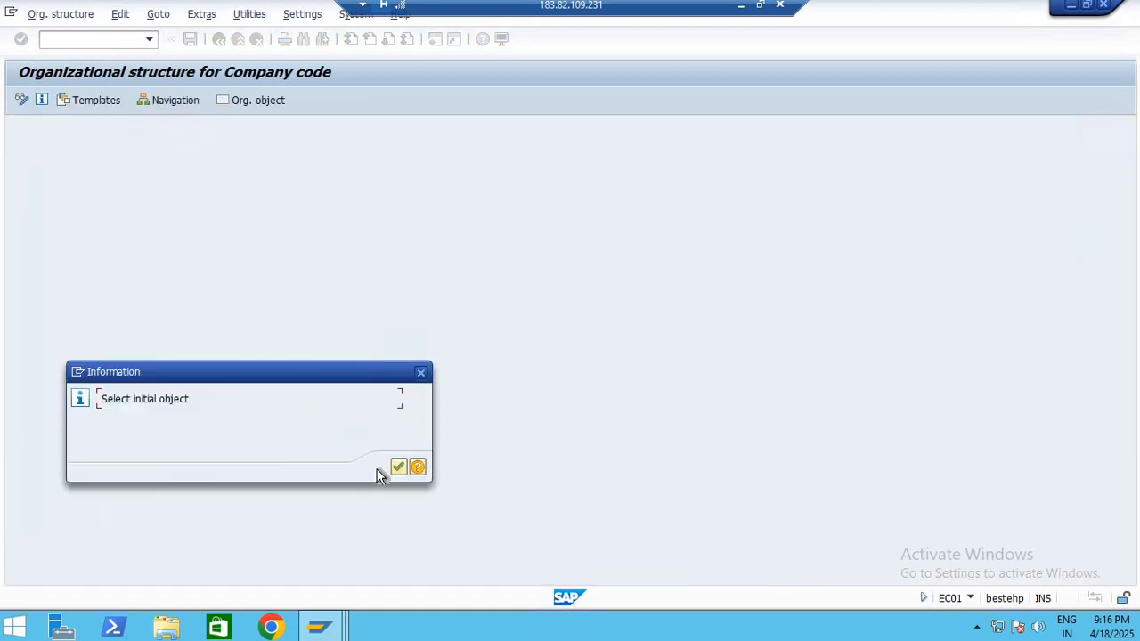
left_click(400, 466)
left_click(219, 40)
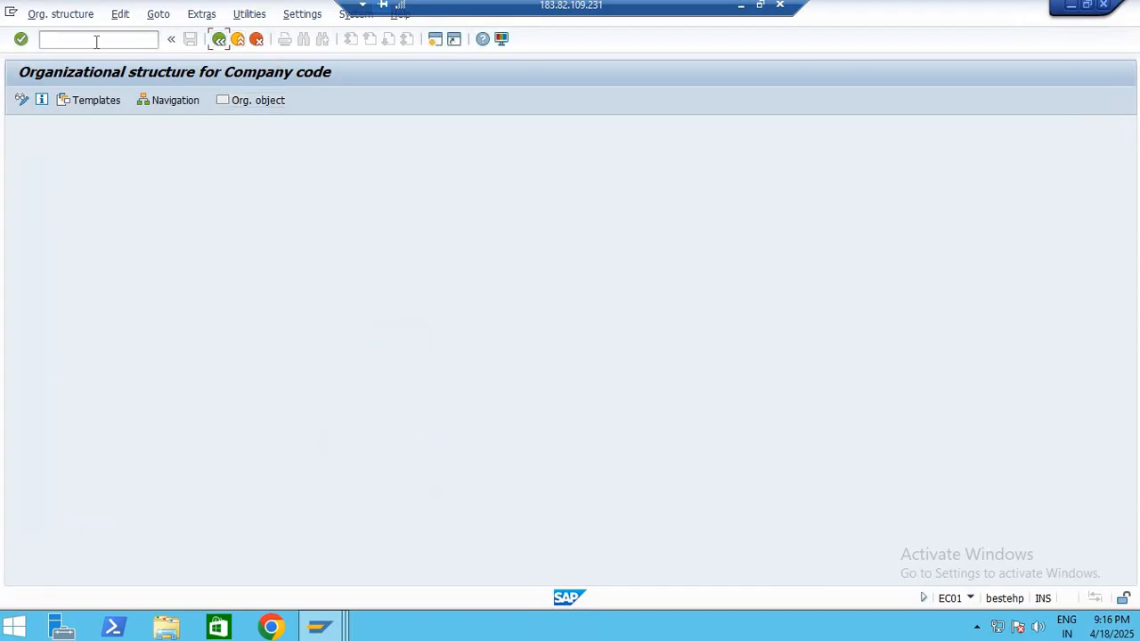
left_click(222, 41)
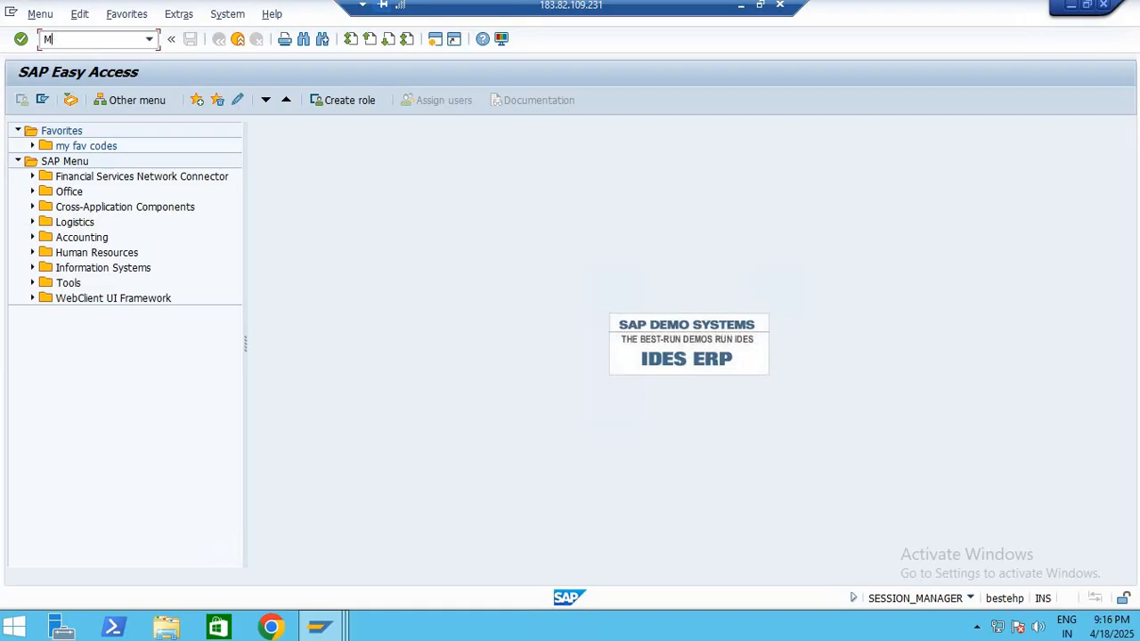
type("MB52")
key("Return")
Display the warehouse stocks of material 100-120 in plant 1000
type("10")
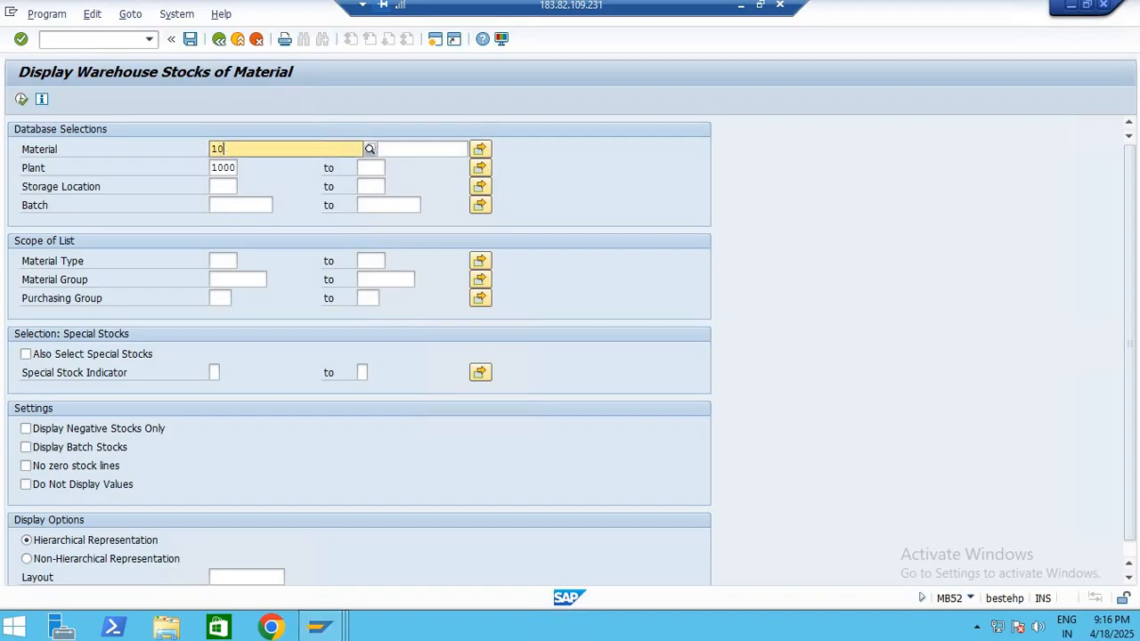
type("0")
type("-")
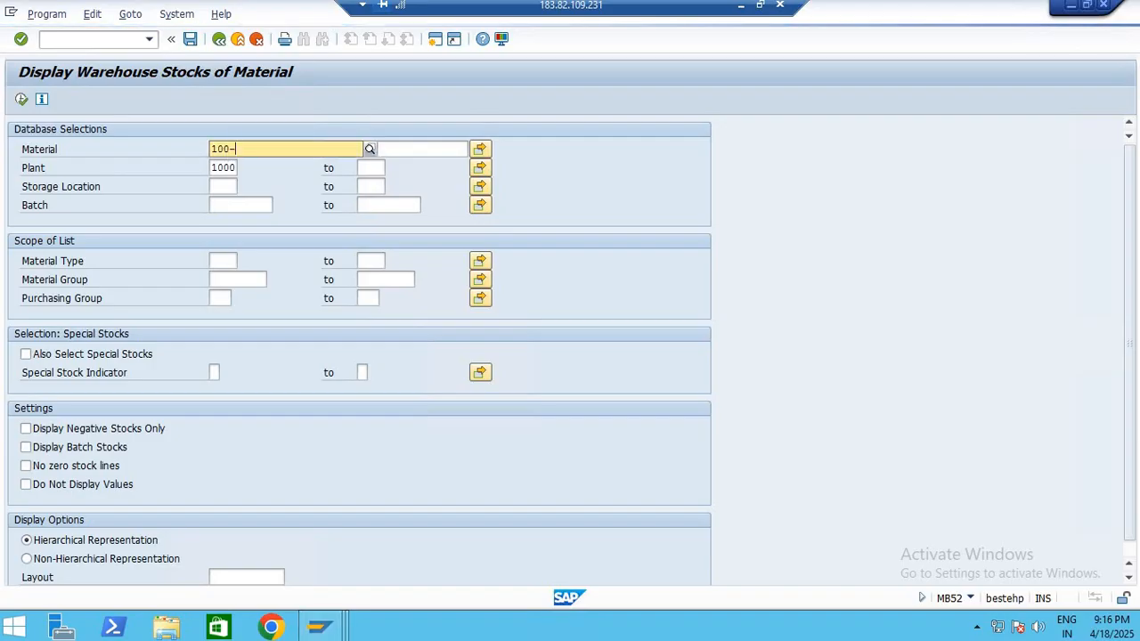
type("120")
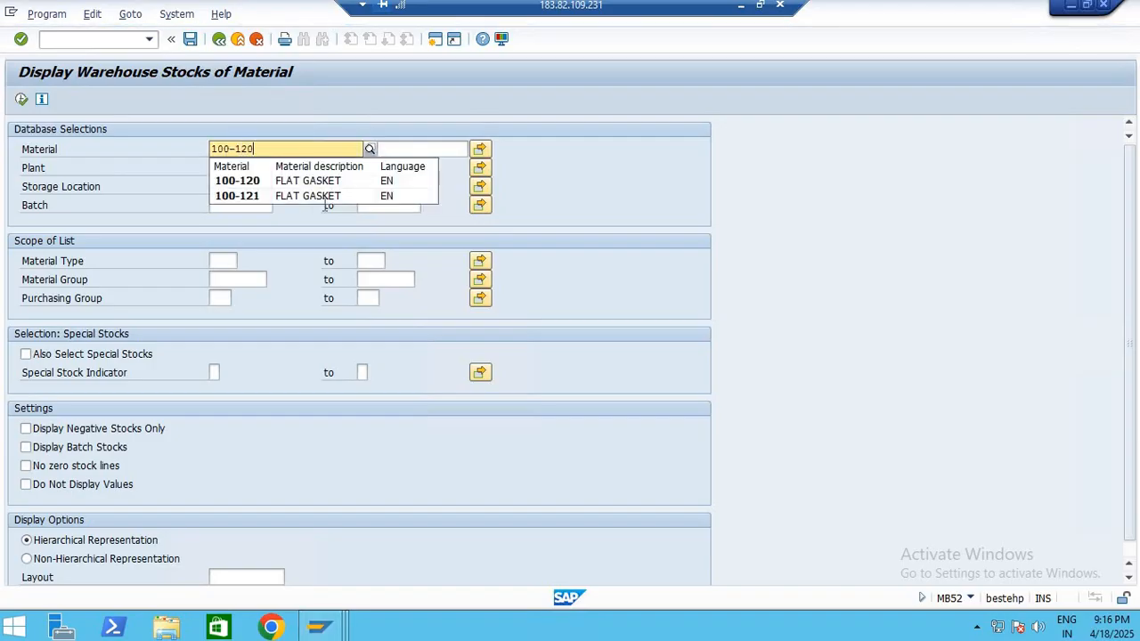
left_click(275, 183)
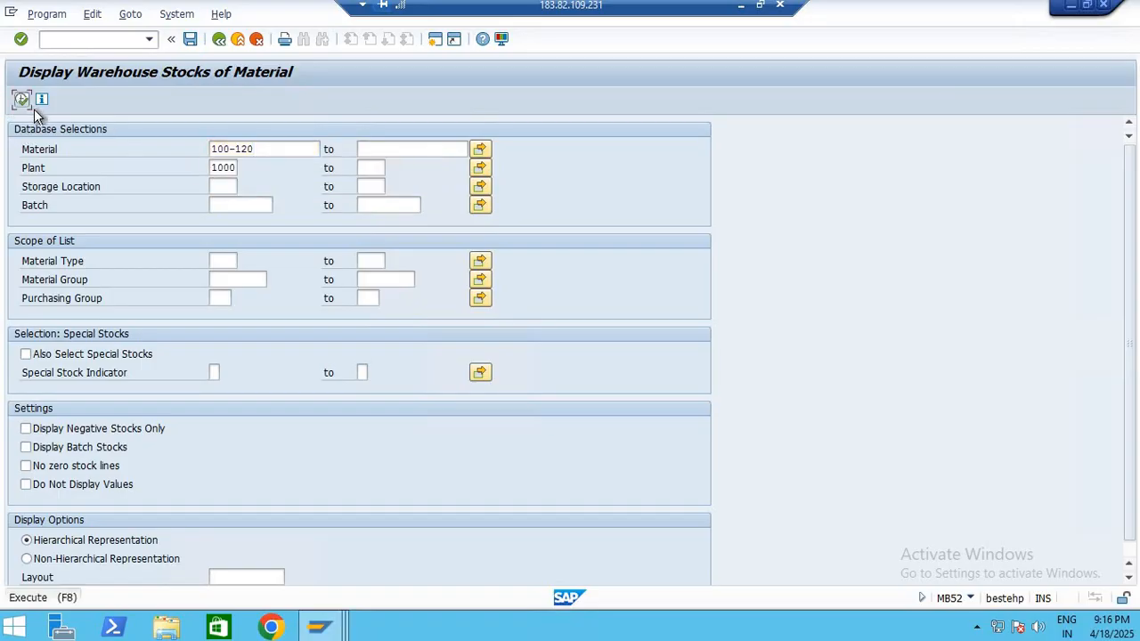
left_click(25, 101)
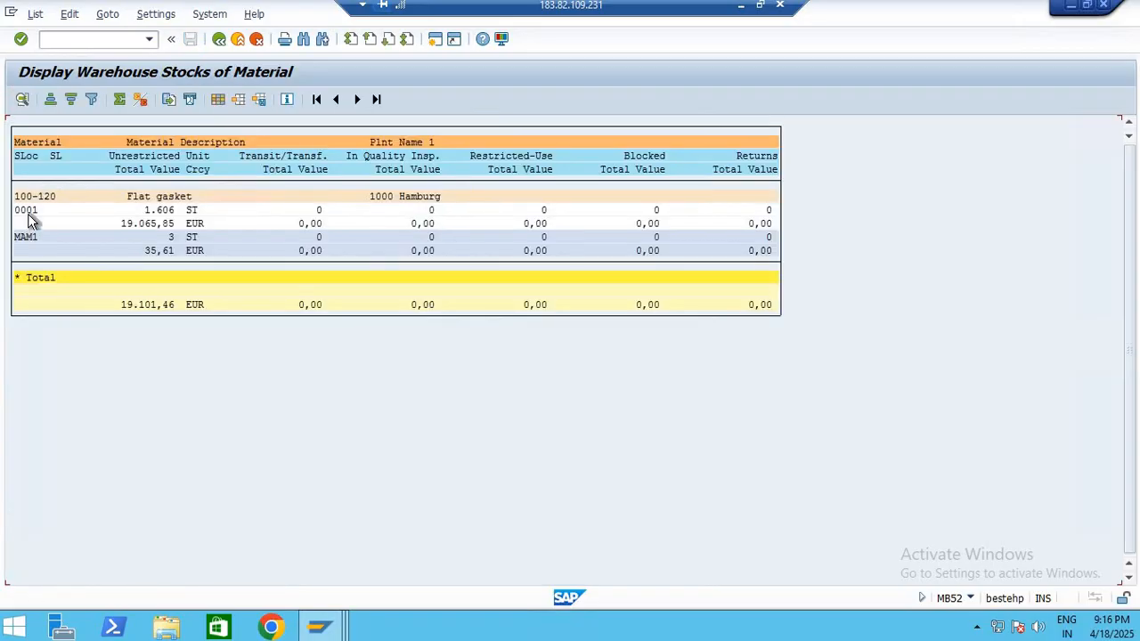
Return to the Create Material session, set the storage location to 0001, and continue to the material data
left_click(335, 622)
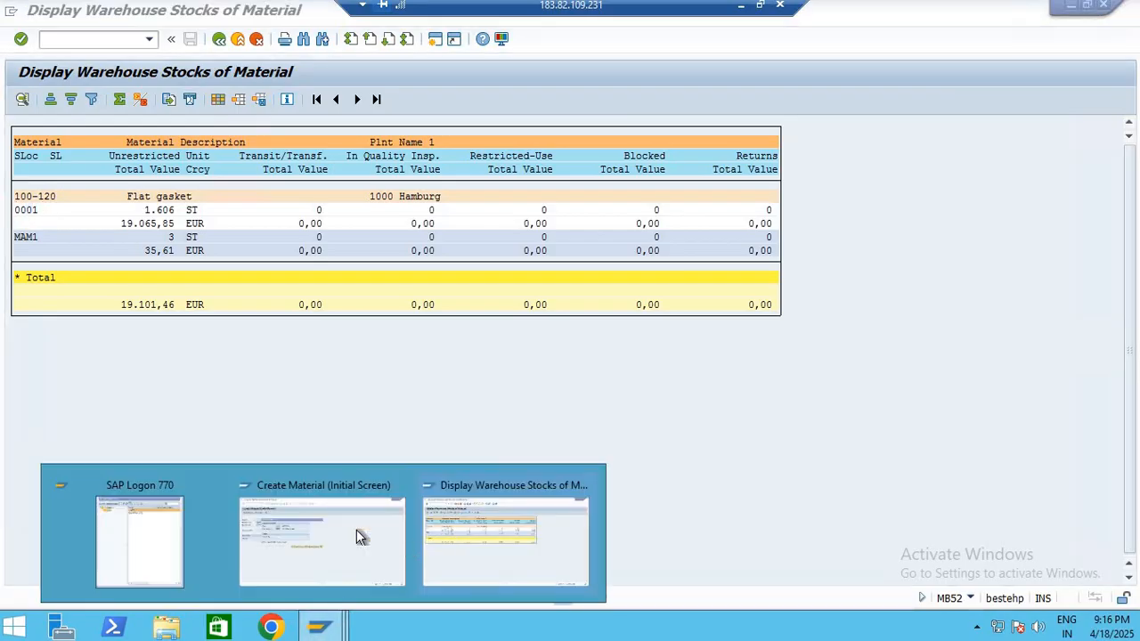
left_click(373, 503)
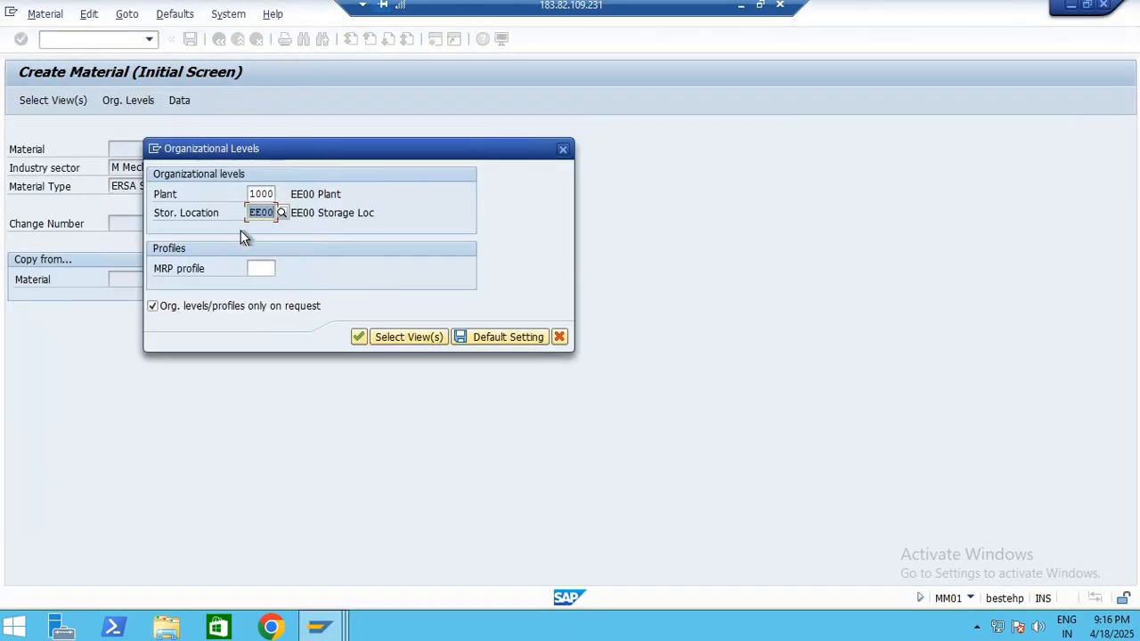
type("0001")
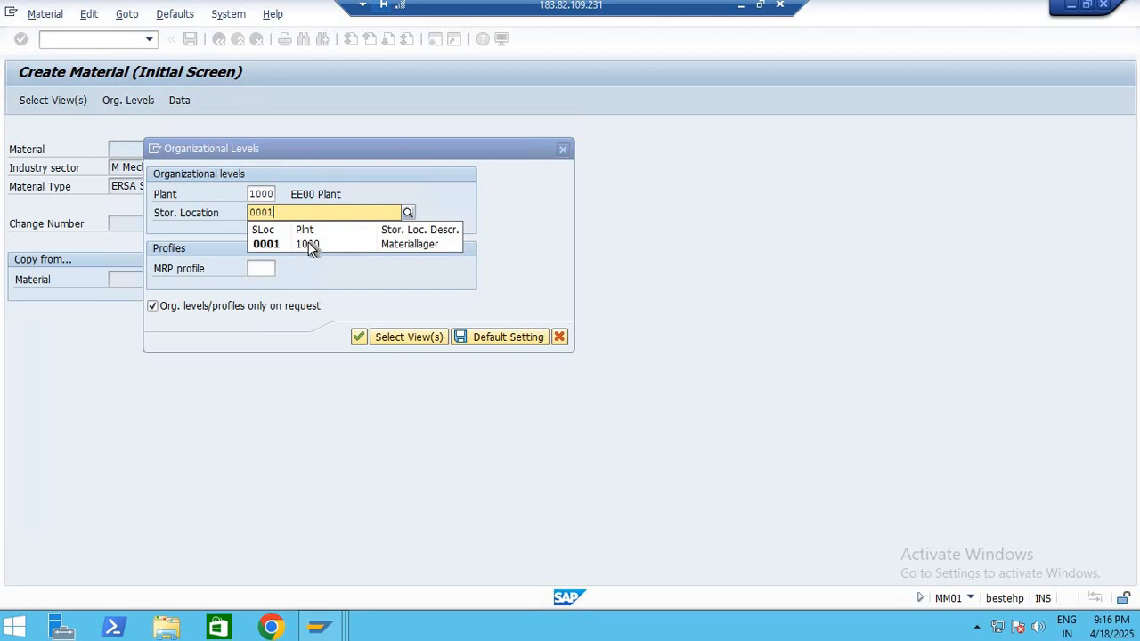
left_click(361, 335)
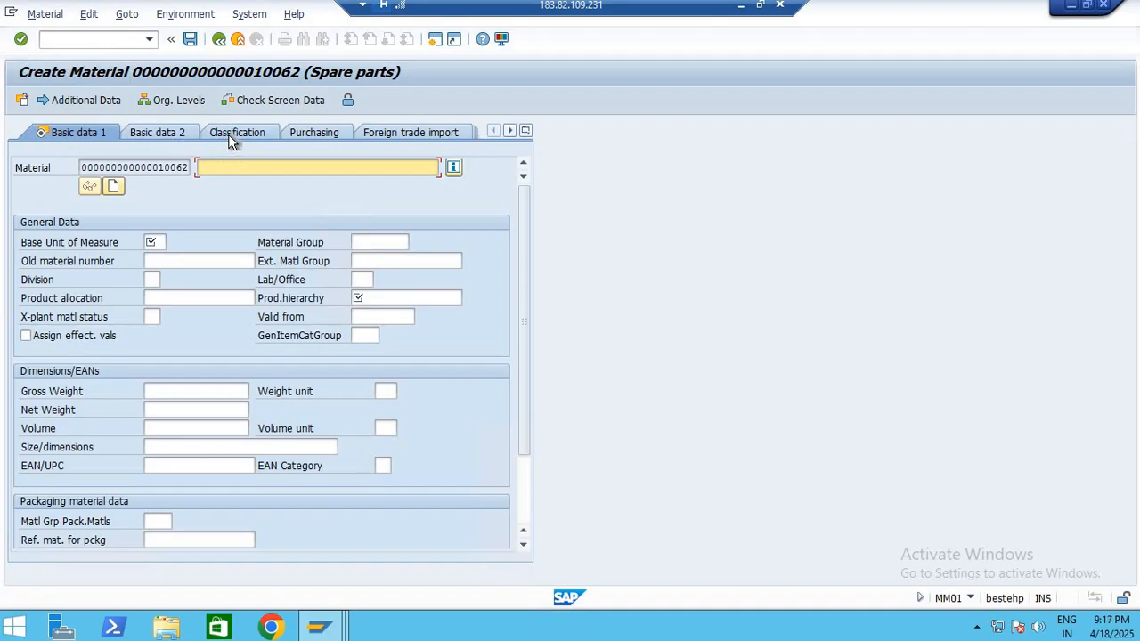
Try creating the spare part with description TEST-MATERIAL MASTER, base unit EA and material group ON1002, and discard the entry
type("TEST-MATERIAL MASTER")
left_click(152, 242)
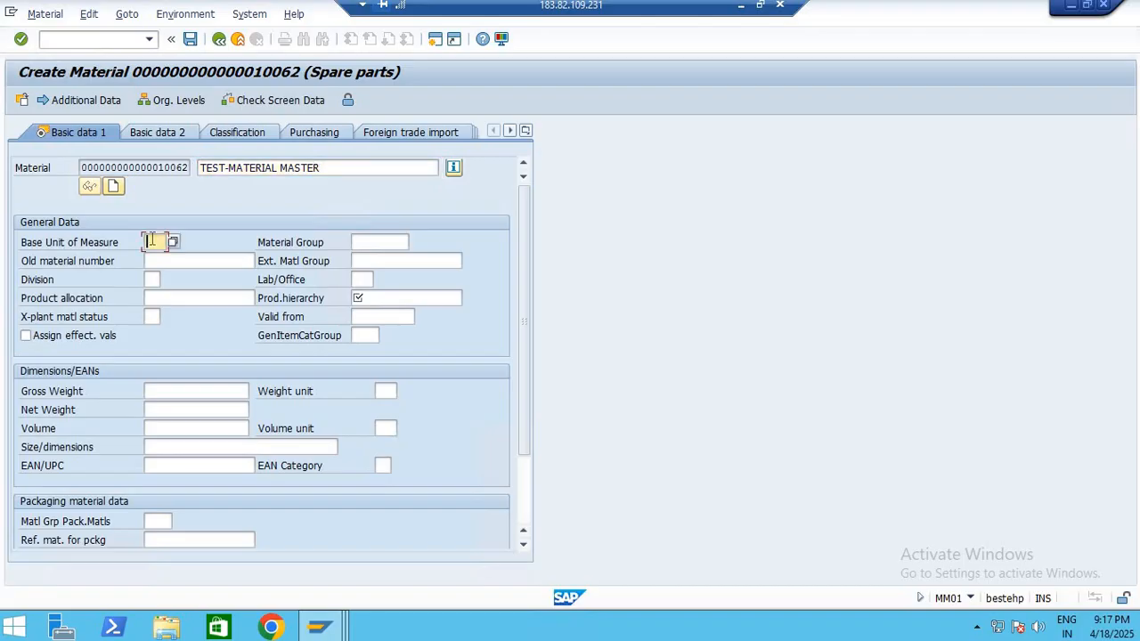
left_click(158, 253)
left_click(368, 241)
key("BackSpace")
key("BackSpace")
left_click(369, 259)
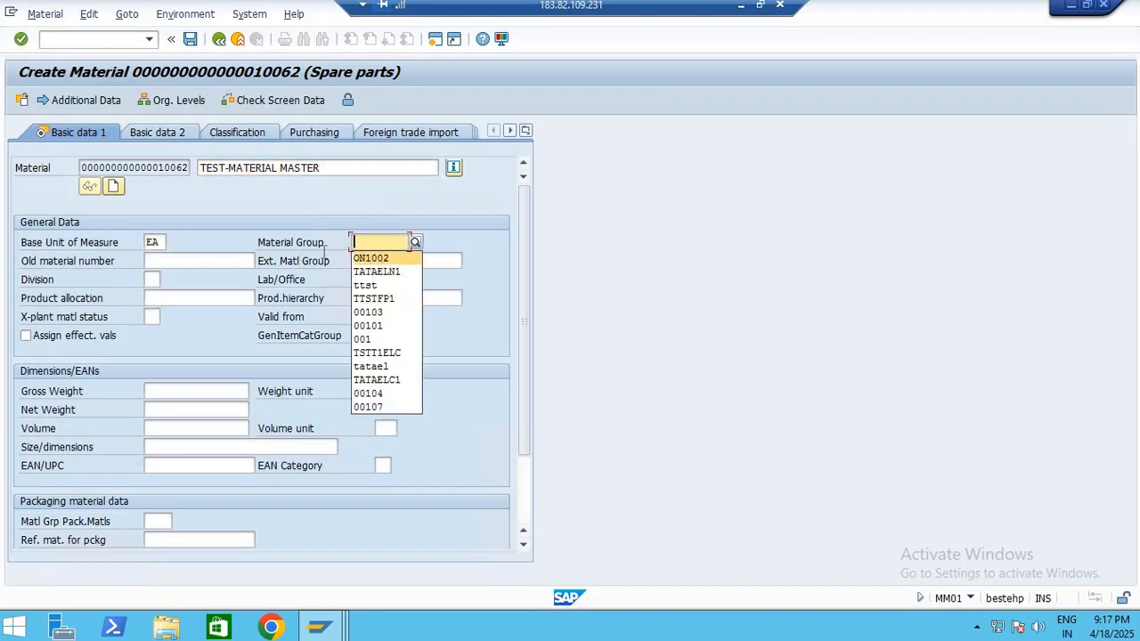
key("Return")
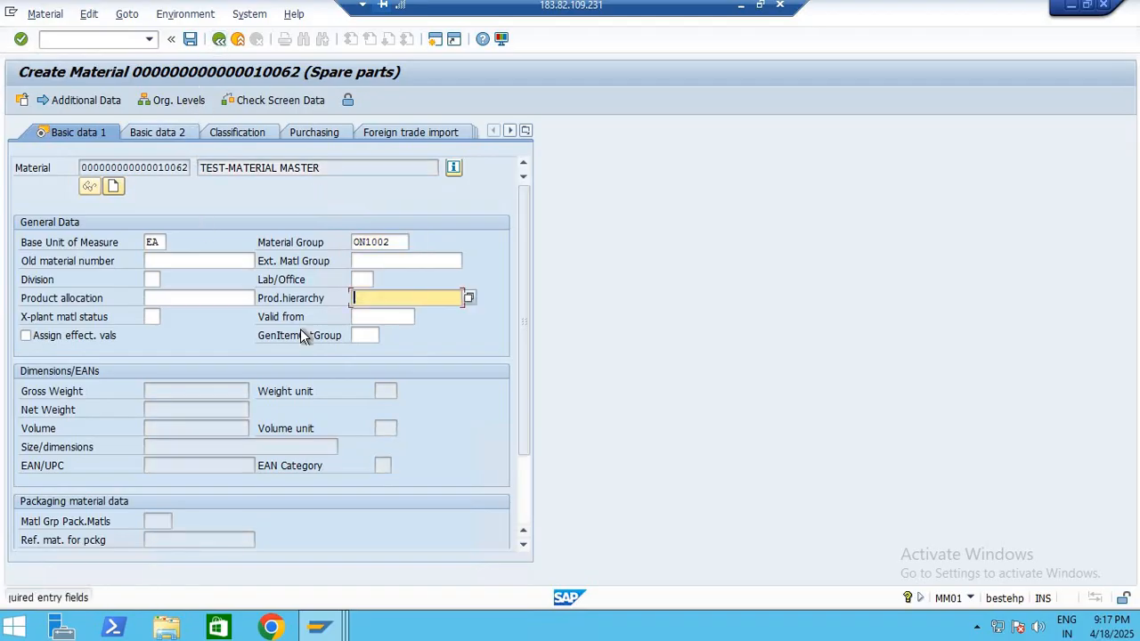
left_click(92, 38)
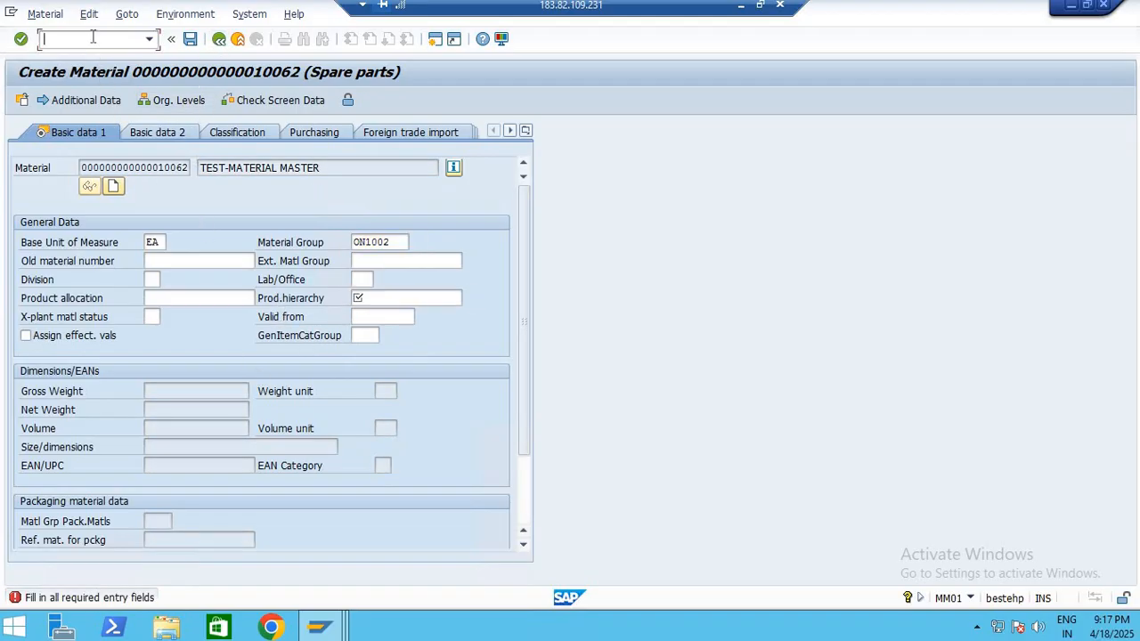
type("/n")
key("Return")
type("MM0")
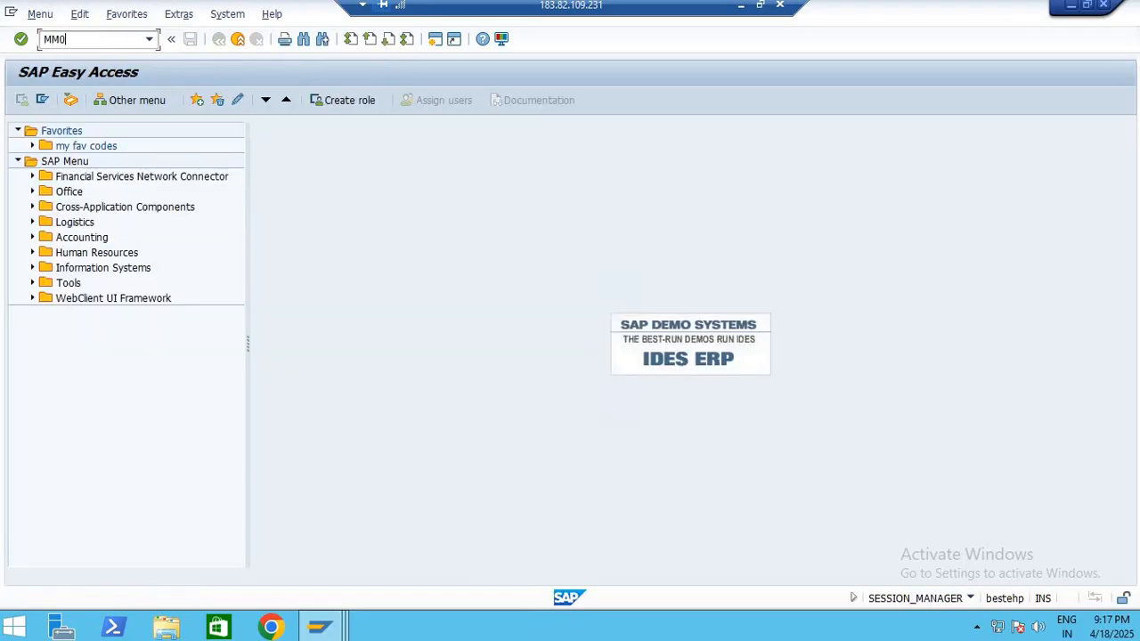
type("1")
key("Return")
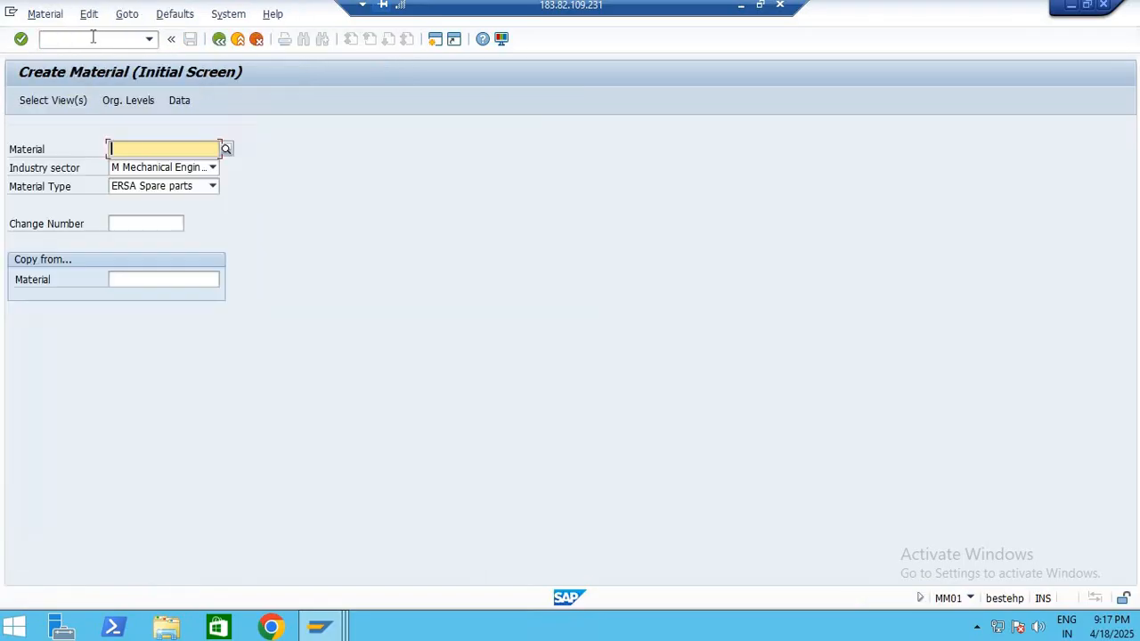
left_click(187, 99)
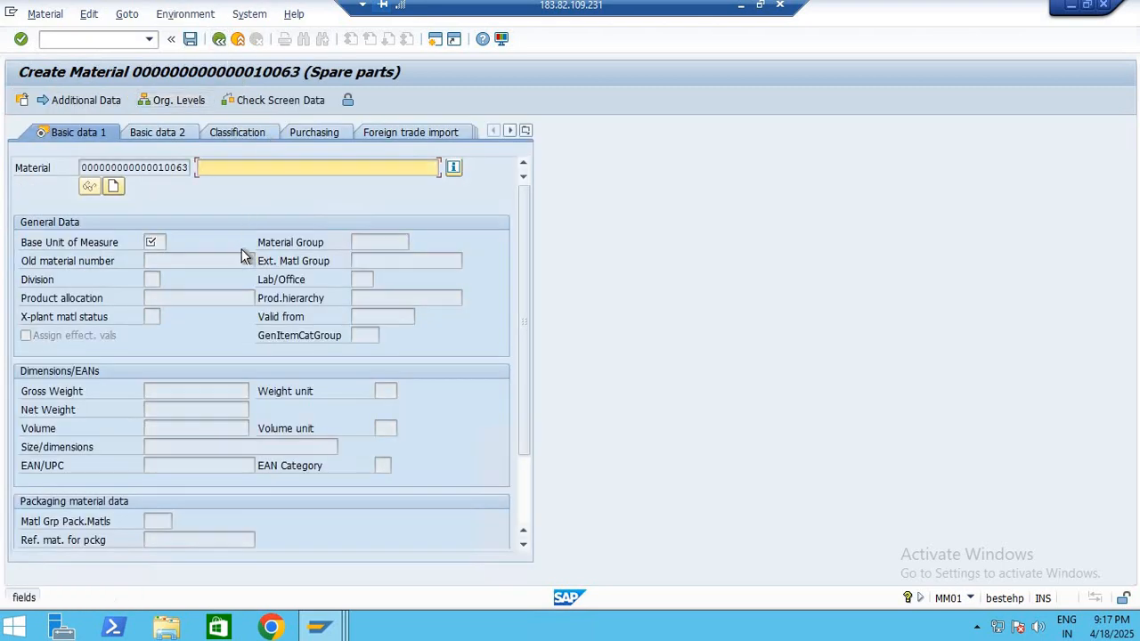
left_click(238, 41)
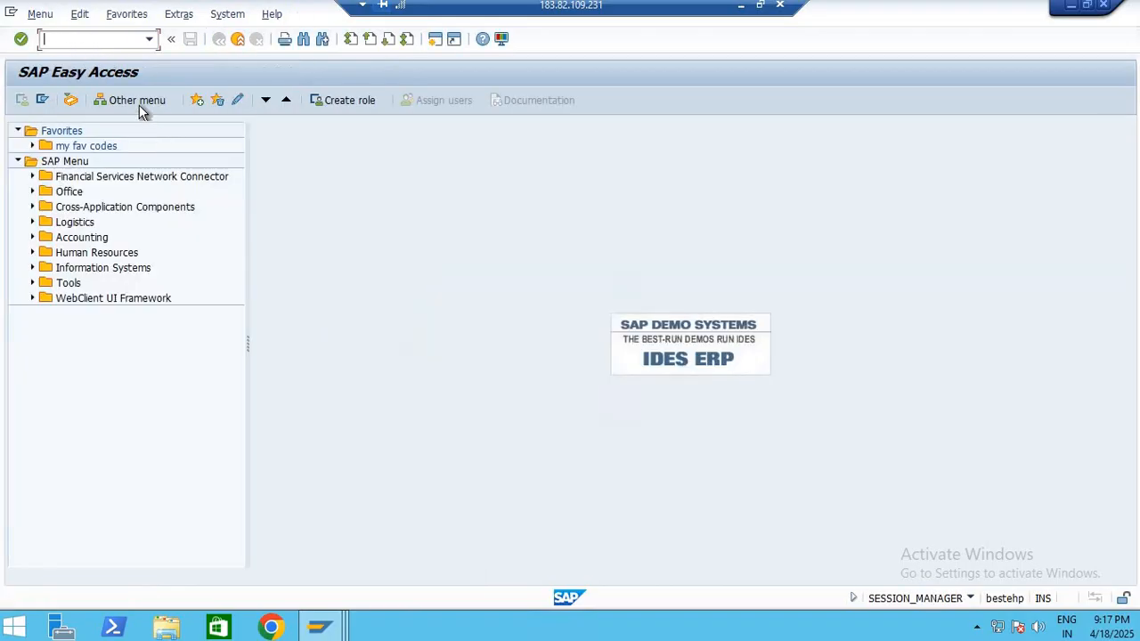
Start MM01 and add the Basic Data 2, Purchasing, MRP 2, General Plant Data / Storage 1 and 2, and Accounting 2 views
type("MM01")
key("Return")
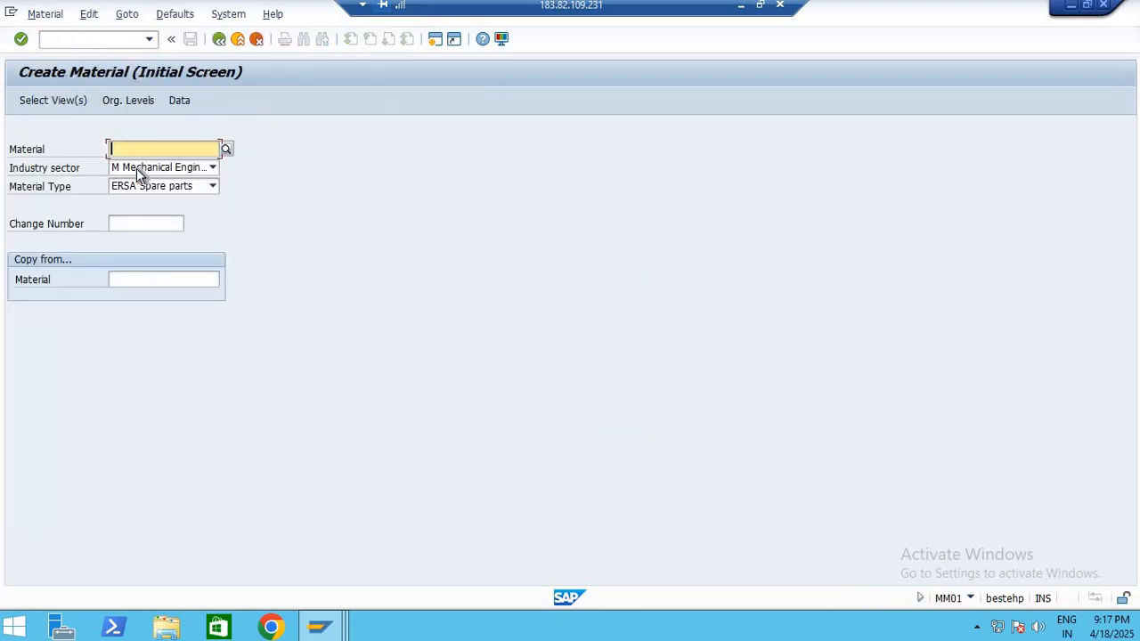
left_click(71, 102)
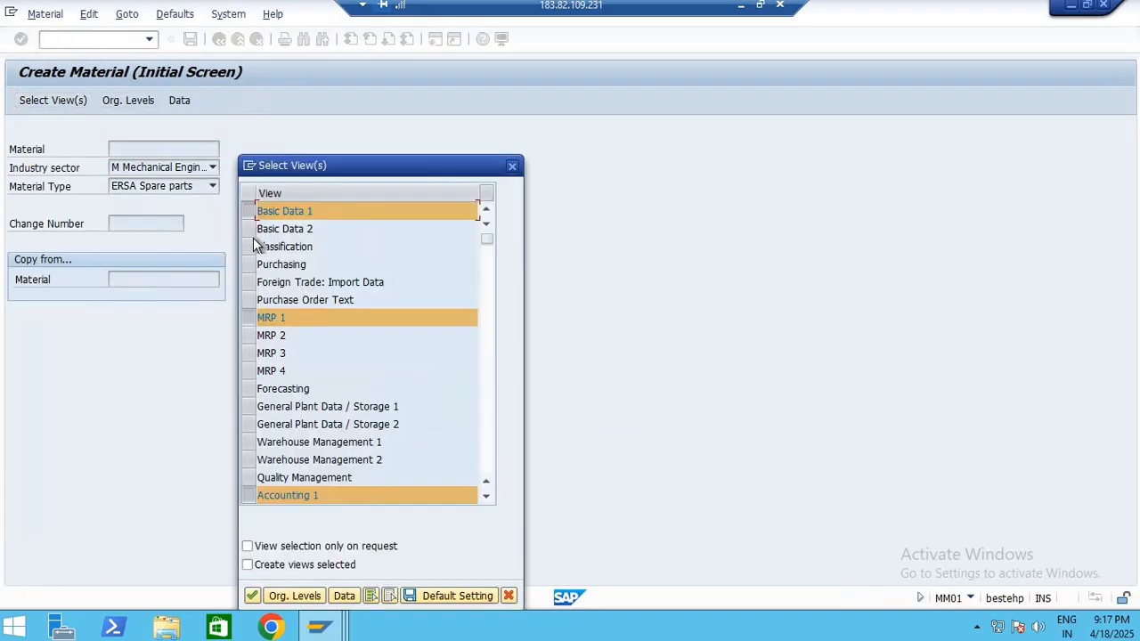
left_click(250, 231)
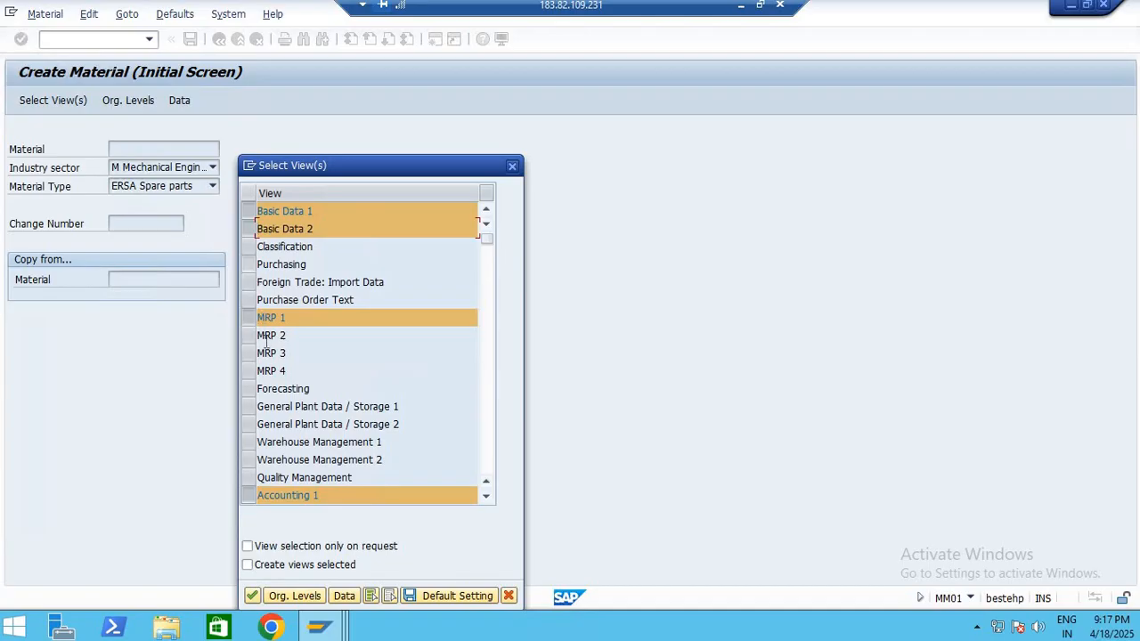
left_click(248, 265)
left_click(249, 336)
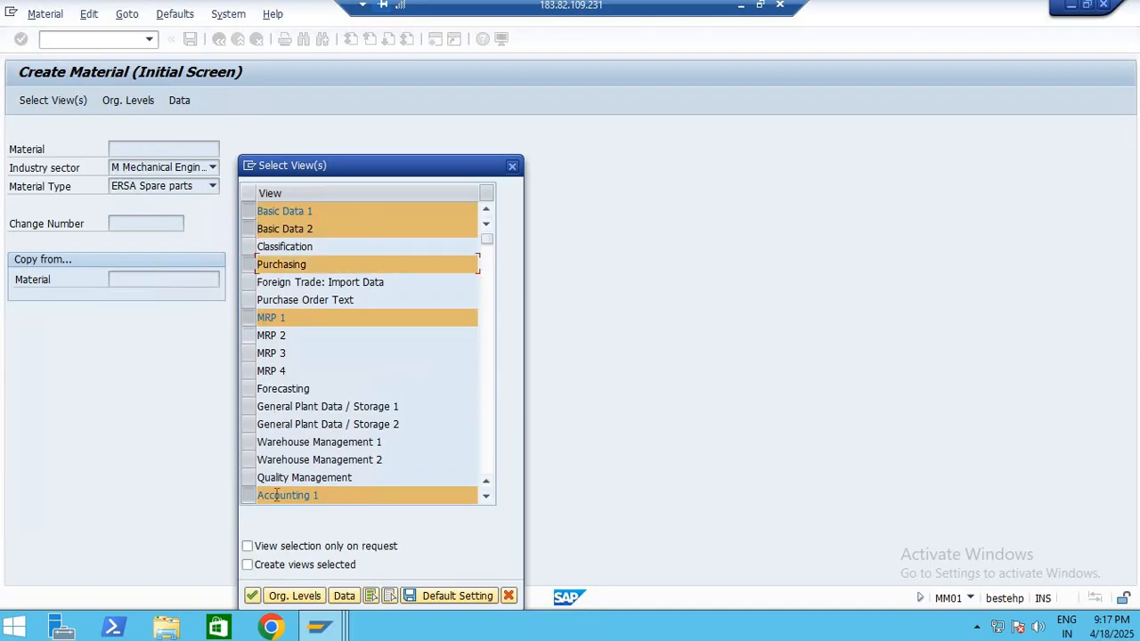
left_click(249, 407)
left_click(249, 426)
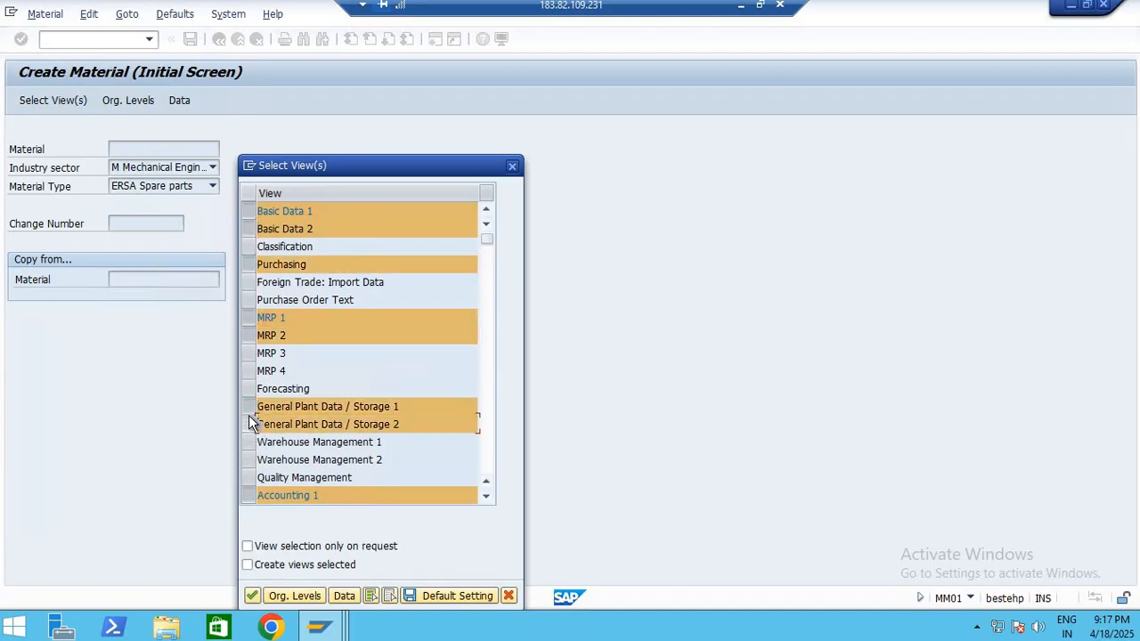
left_click(487, 497)
left_click(487, 497)
left_click(487, 497)
left_click(487, 497)
left_click(488, 497)
left_click(488, 497)
left_click(487, 497)
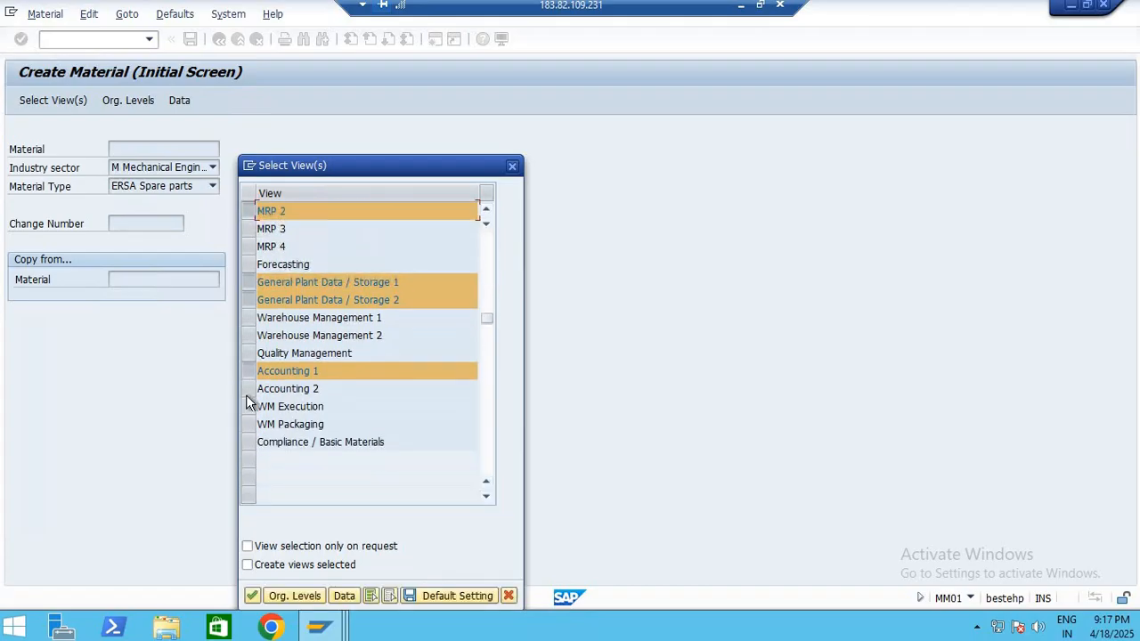
left_click(247, 389)
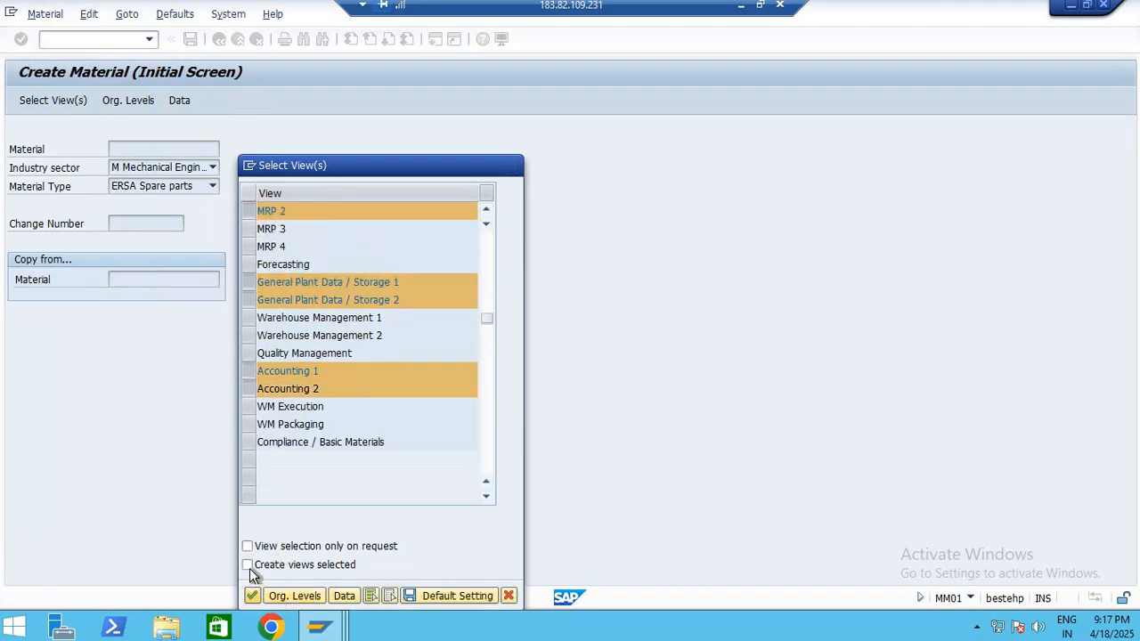
left_click(252, 595)
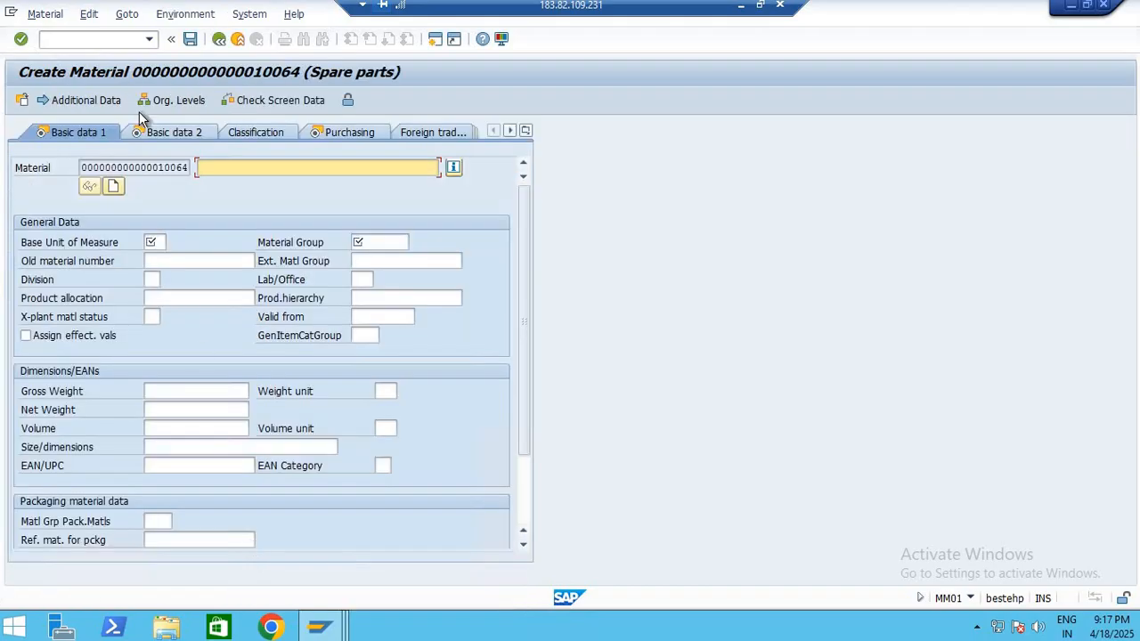
Enter the description TEST-MATERIAL MASTER, base unit of measure EA and material group ON1002 in Basic Data 1, and continue to Basic Data 2
left_click(252, 172)
key("Down")
key("Return")
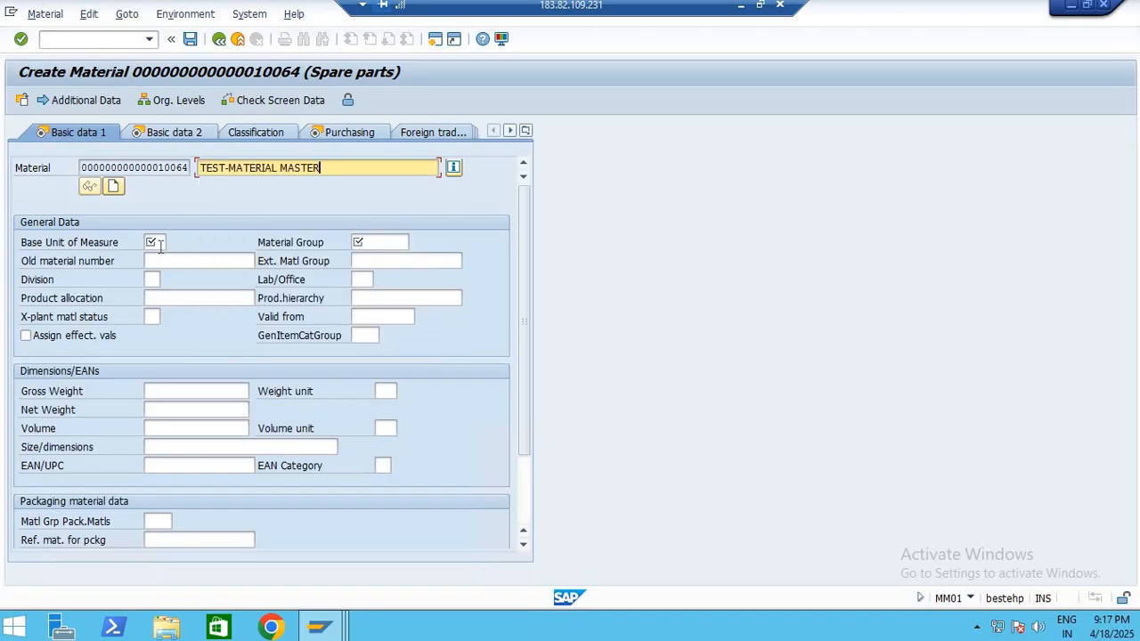
left_click(157, 244)
left_click(163, 257)
left_click(392, 242)
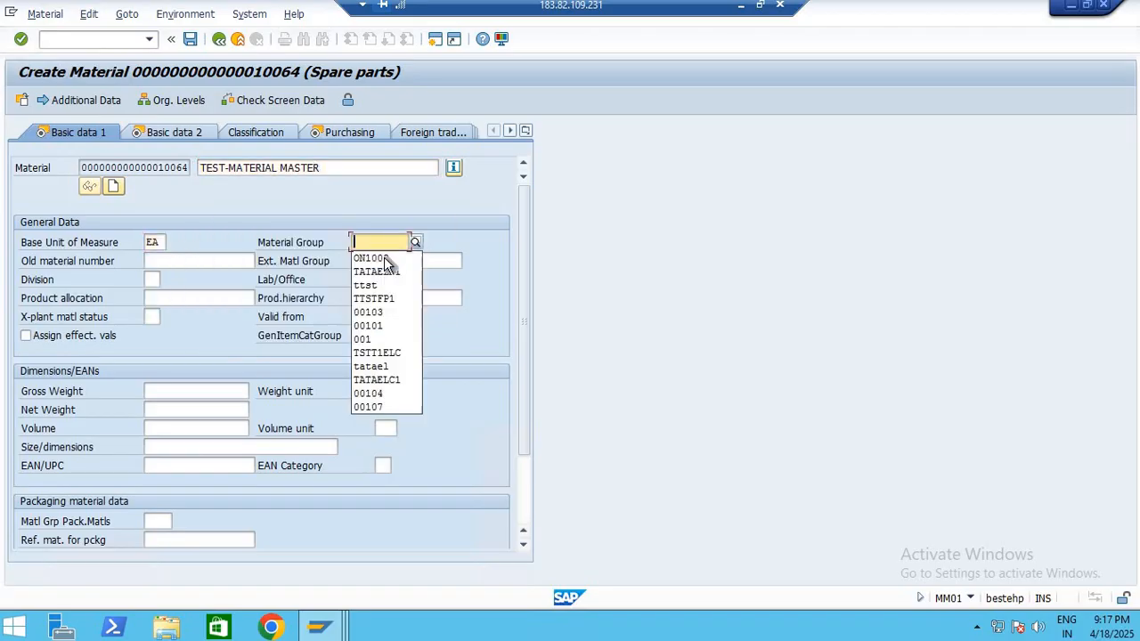
left_click(384, 259)
key("Return")
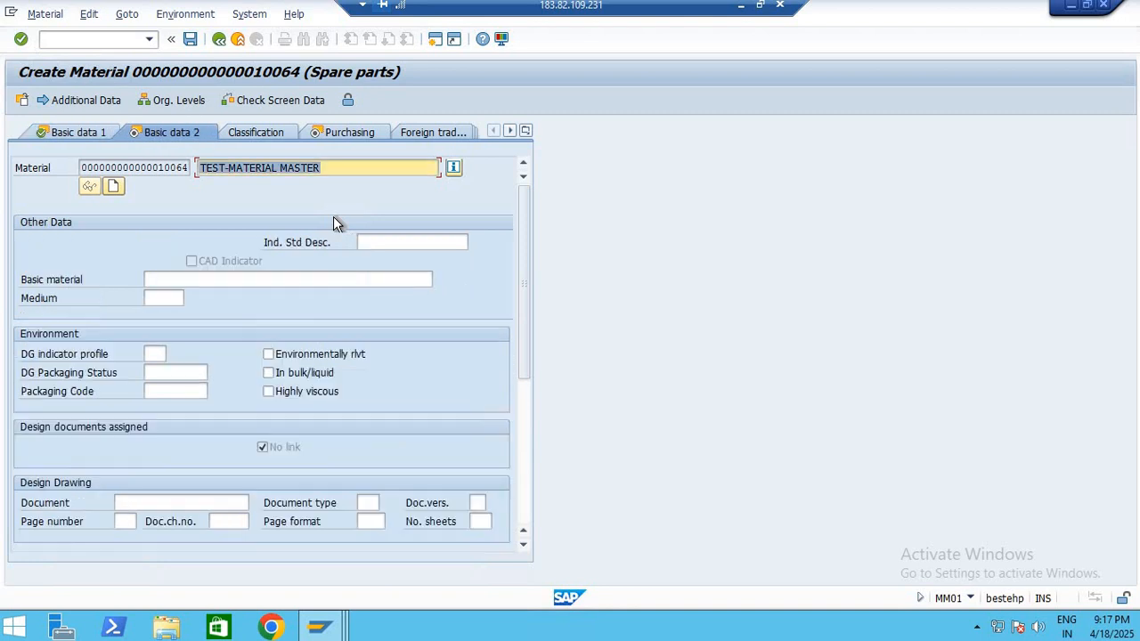
Continue past the Basic Data 2 and Purchasing views and set the MRP type to ND in MRP 1
key("Return")
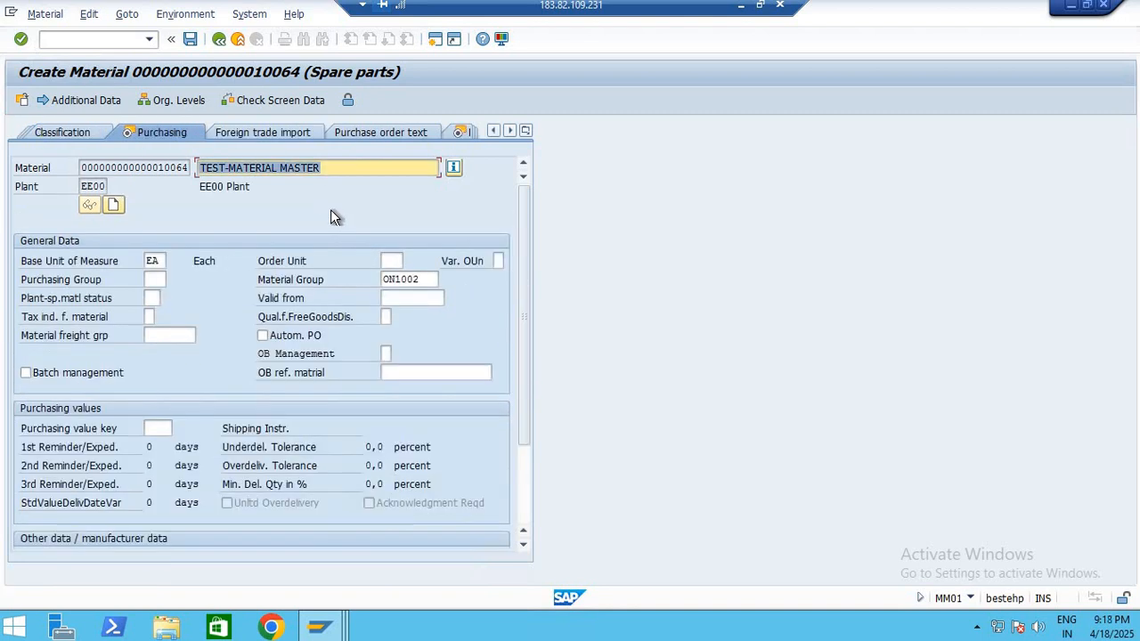
key("Return")
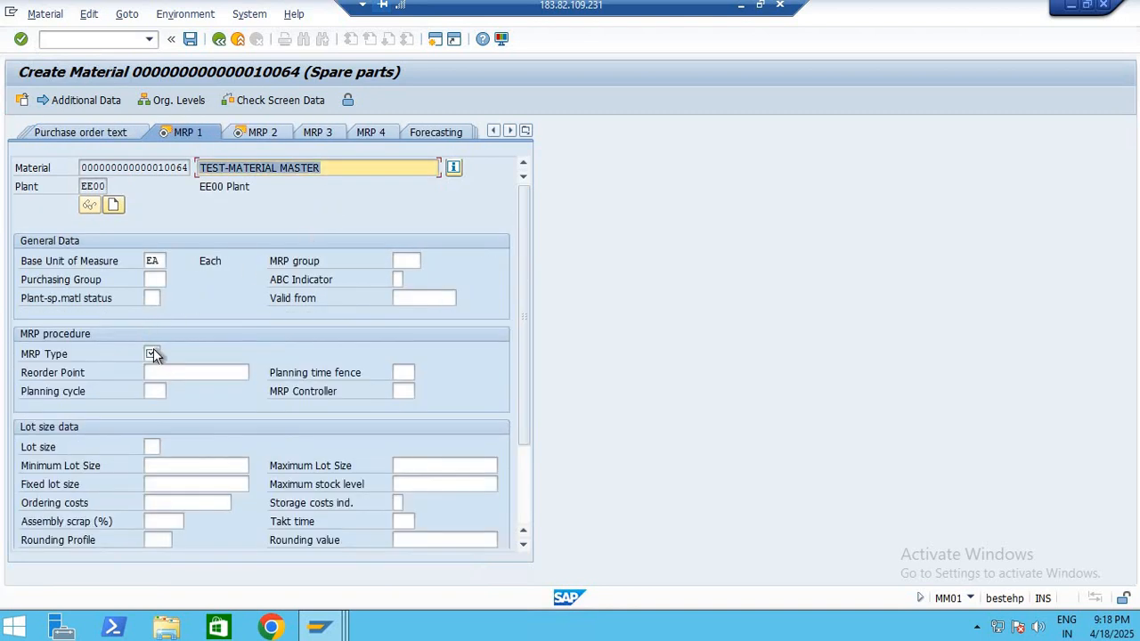
left_click(153, 355)
left_click(153, 366)
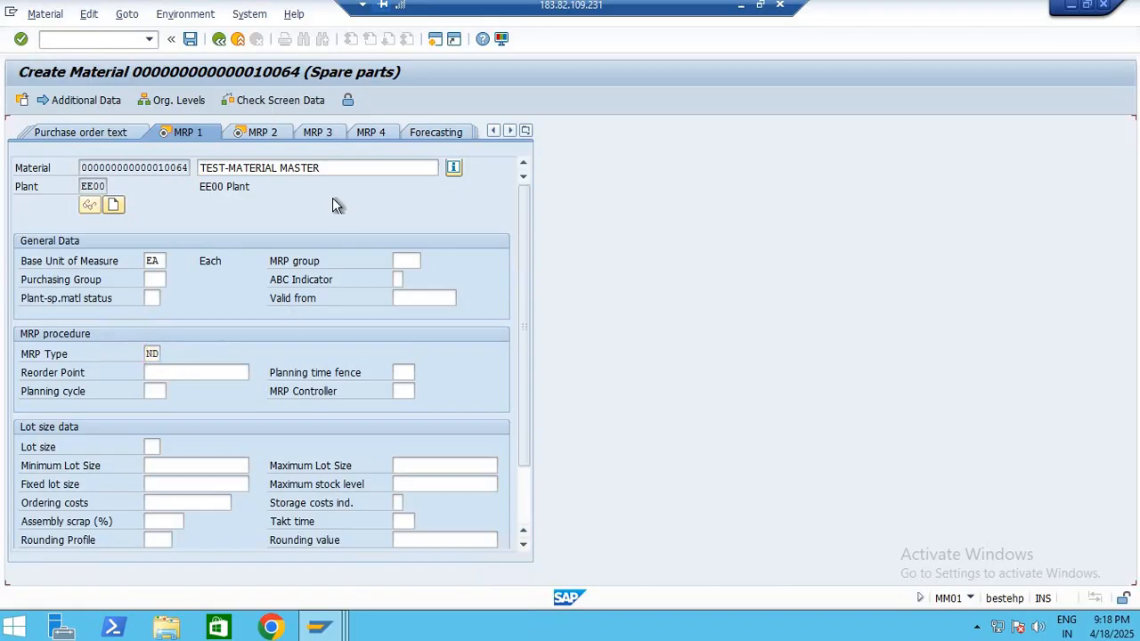
Continue through the MRP and plant storage views to Accounting 1, and check the organizational level's plant without changing it
key("Return")
key("Return")
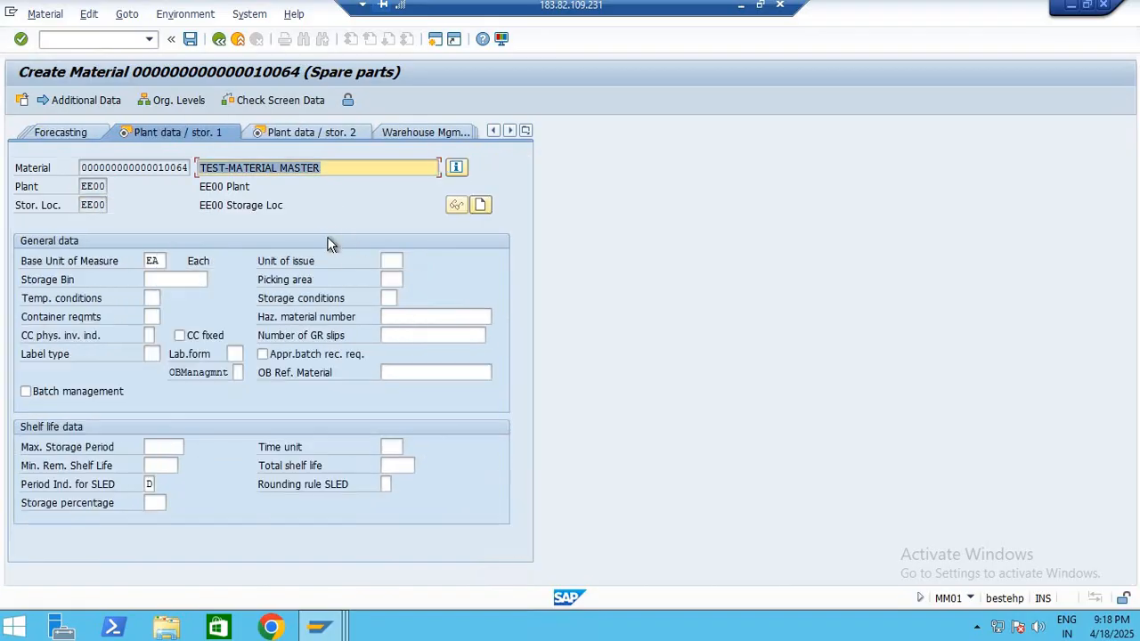
key("Return")
key("Return")
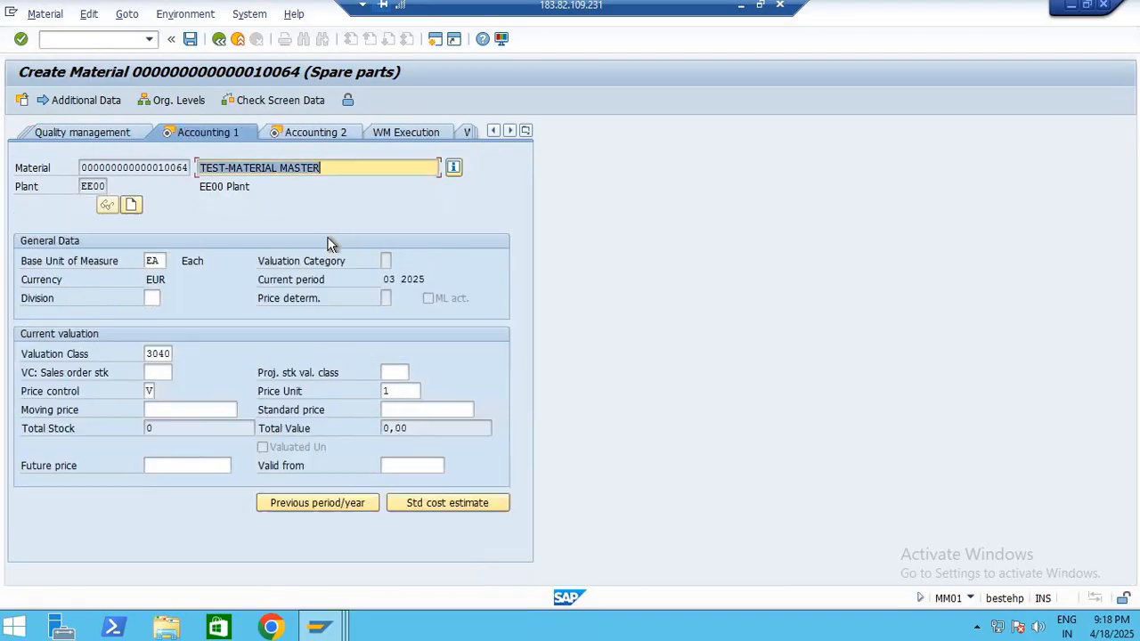
left_click(185, 103)
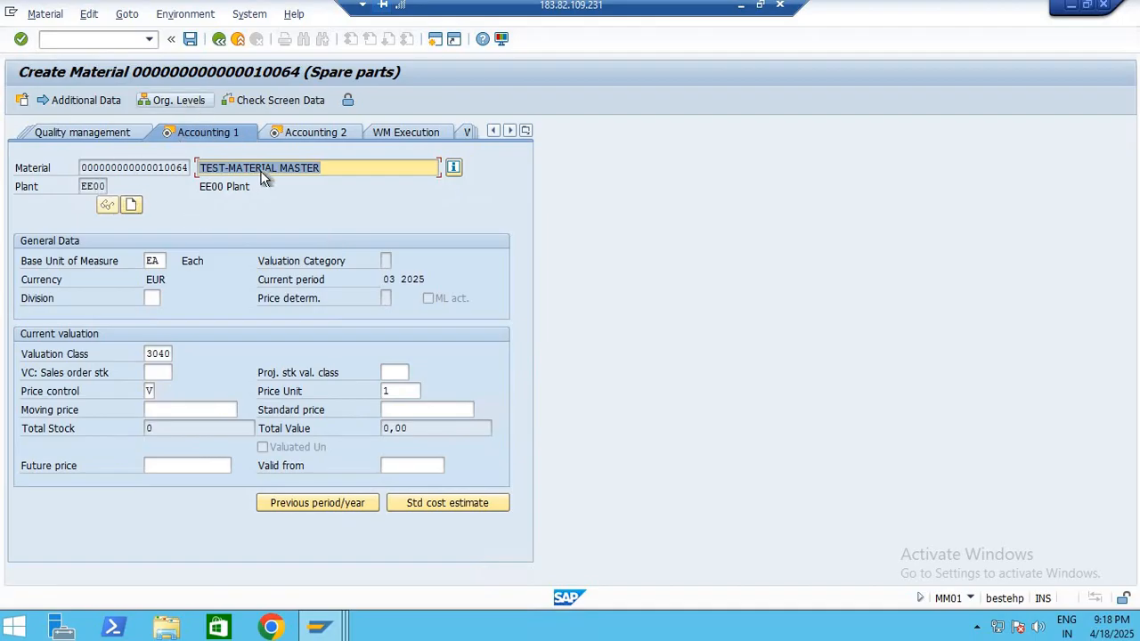
key("Return")
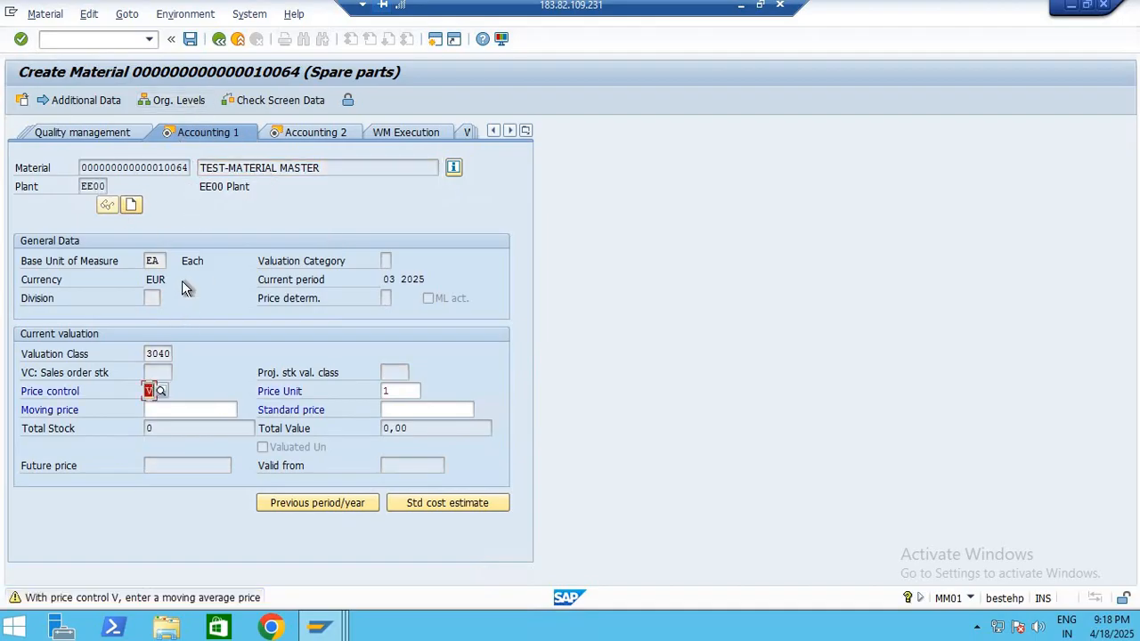
key("Return")
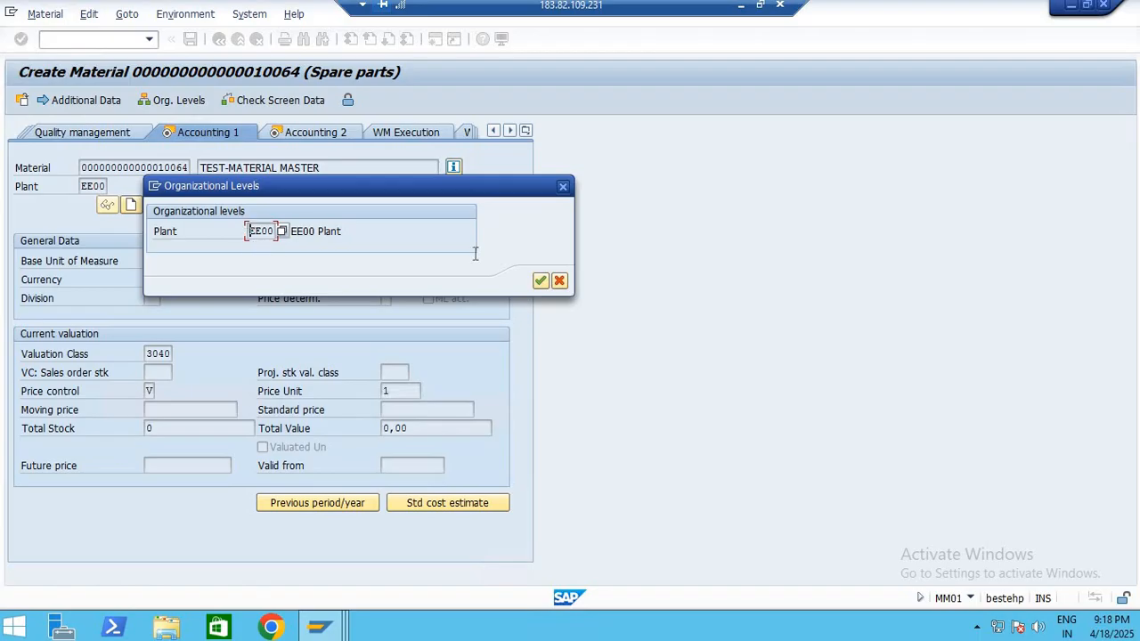
left_click(564, 282)
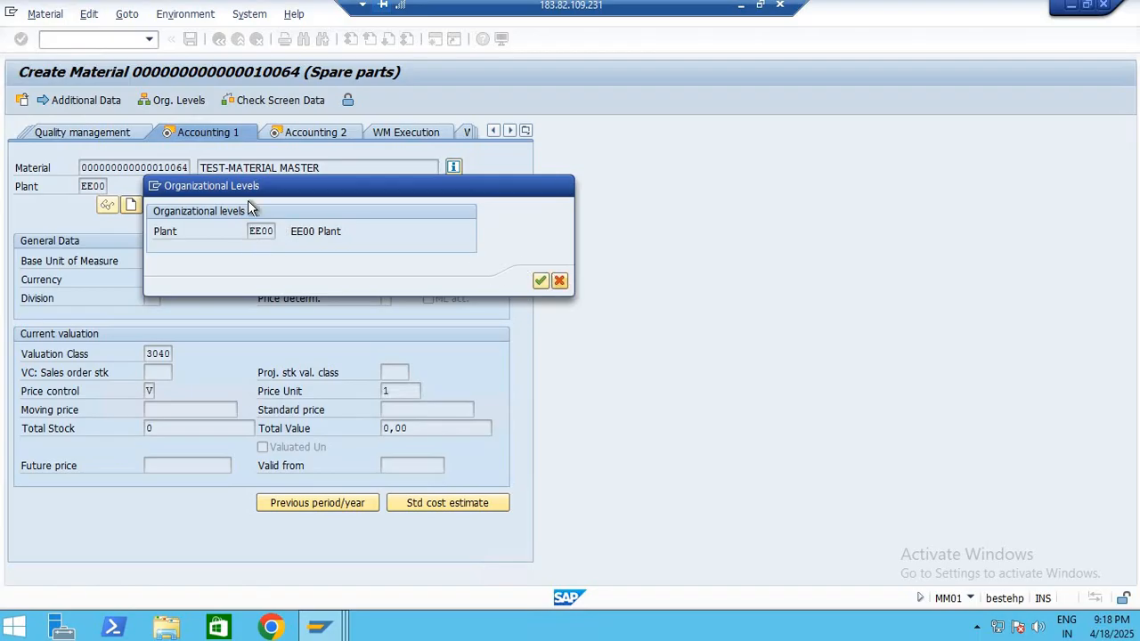
Discard the unfinished TEST-MATERIAL MASTER entry and return to the SAP Easy Access screen
left_click(100, 41)
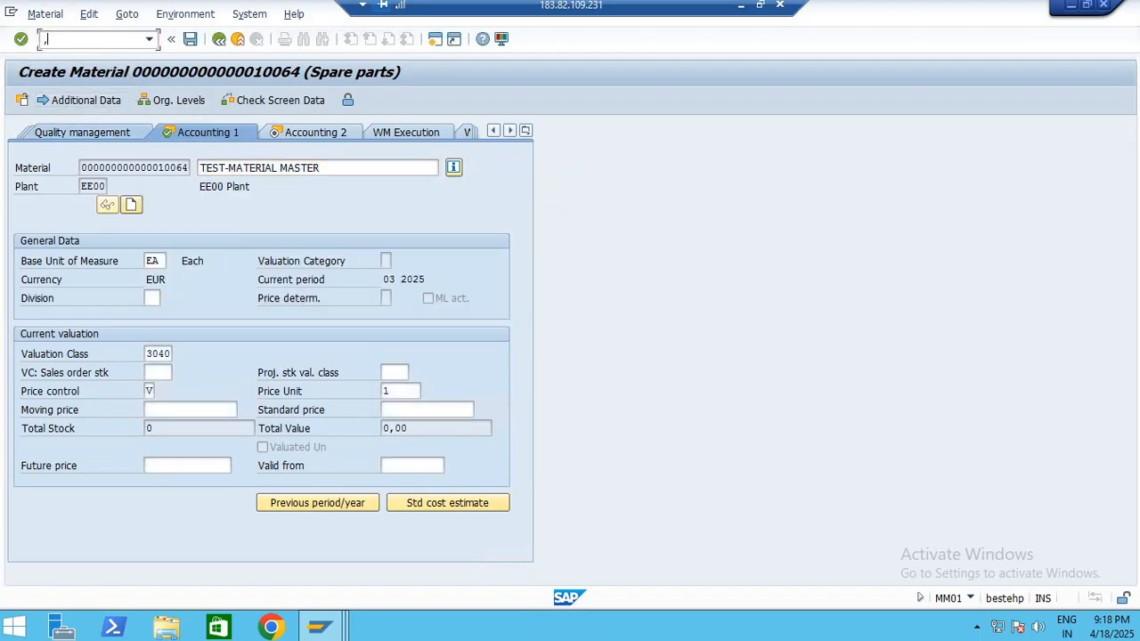
key("Return")
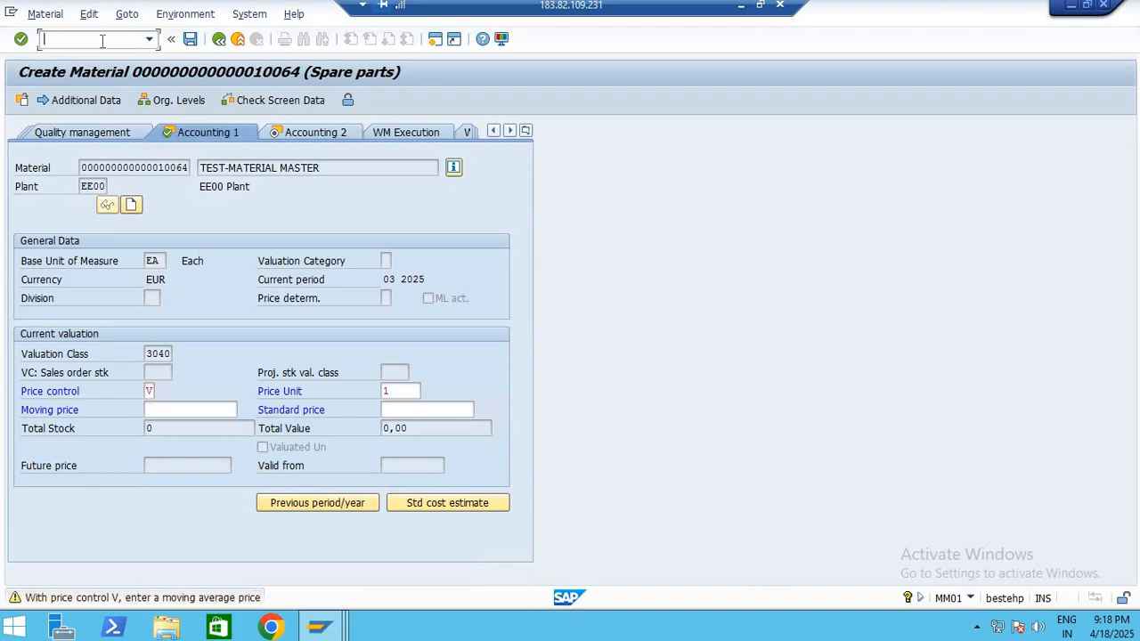
key("Return")
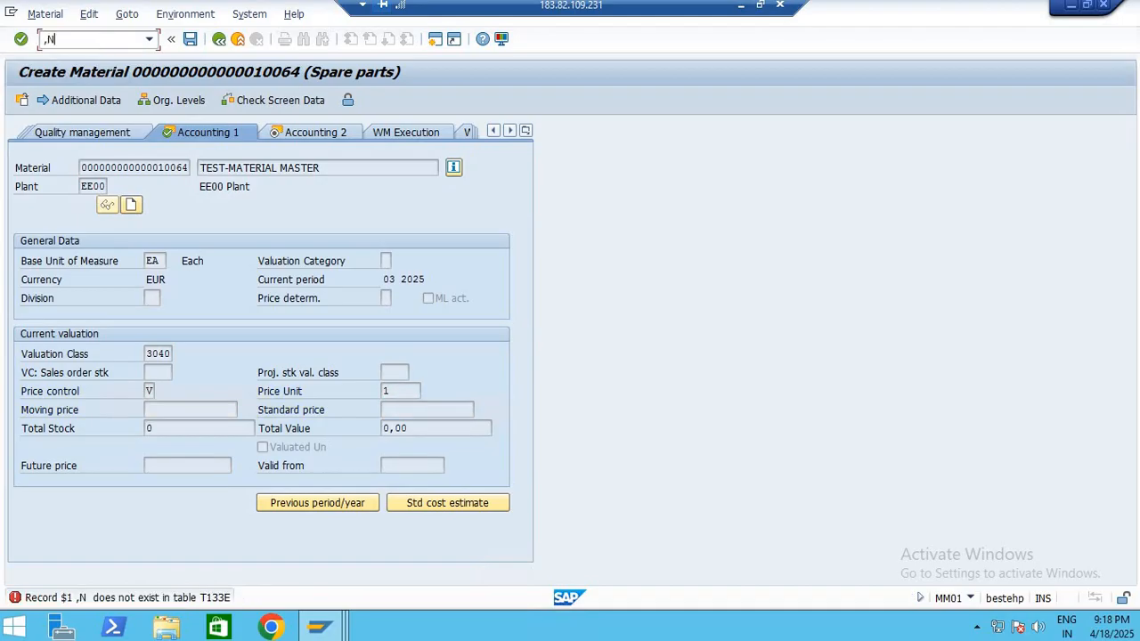
left_click(101, 41)
type(",NMM01")
key("Return")
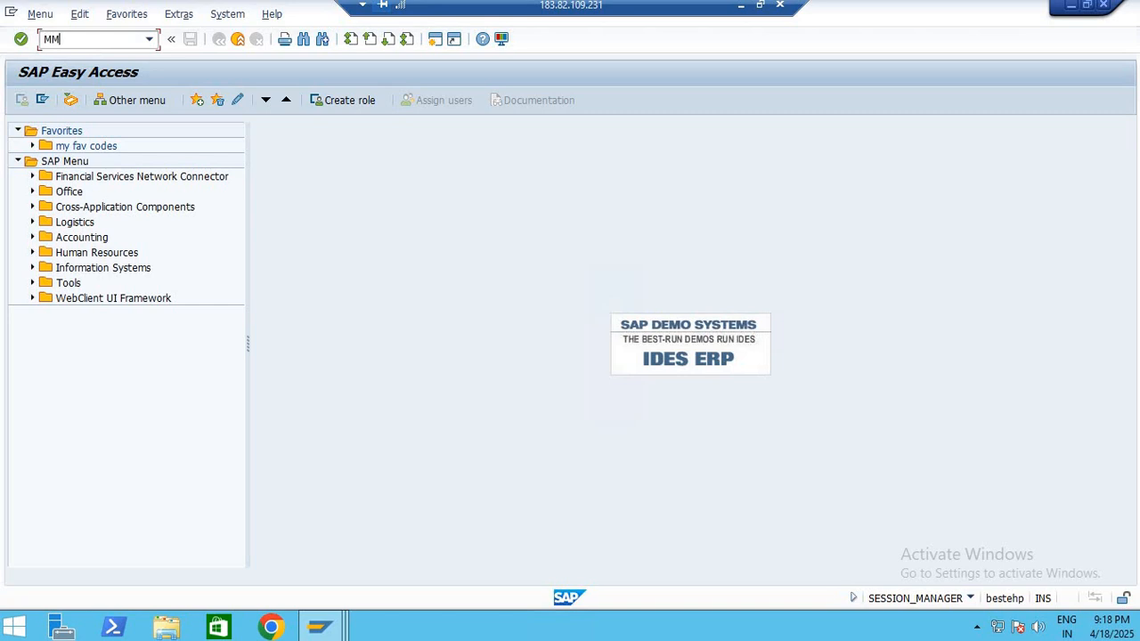
Restart MM01, add the Purchasing, MRP 2, General Plant Data / Storage 1 and 2, and Accounting 2 views, save them as default, and continue
type("MM01")
key("Return")
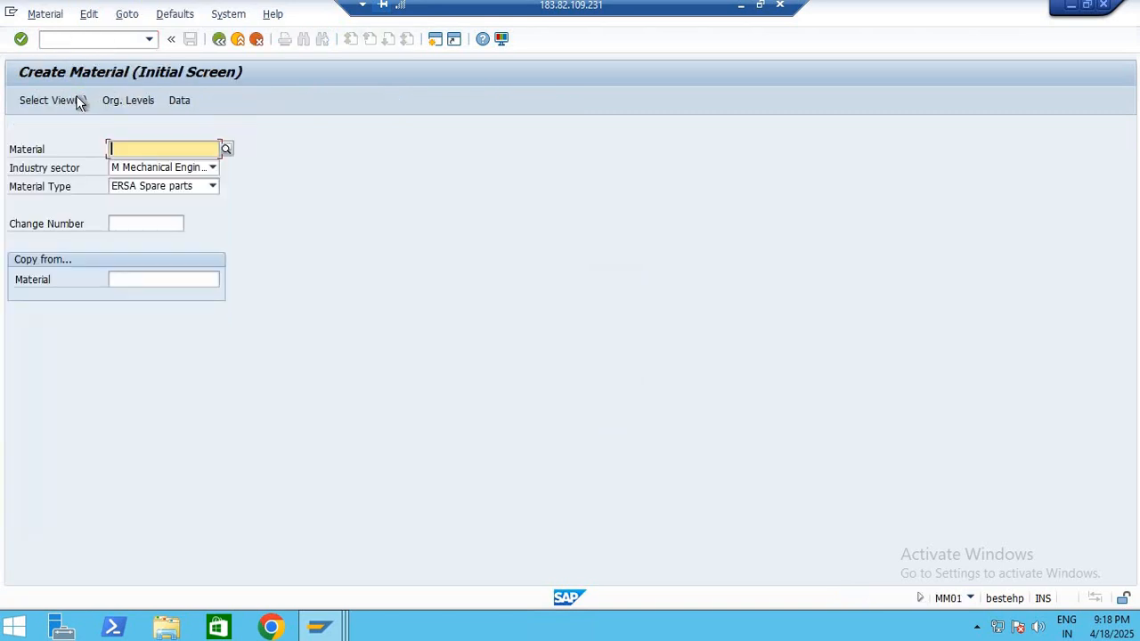
left_click(50, 101)
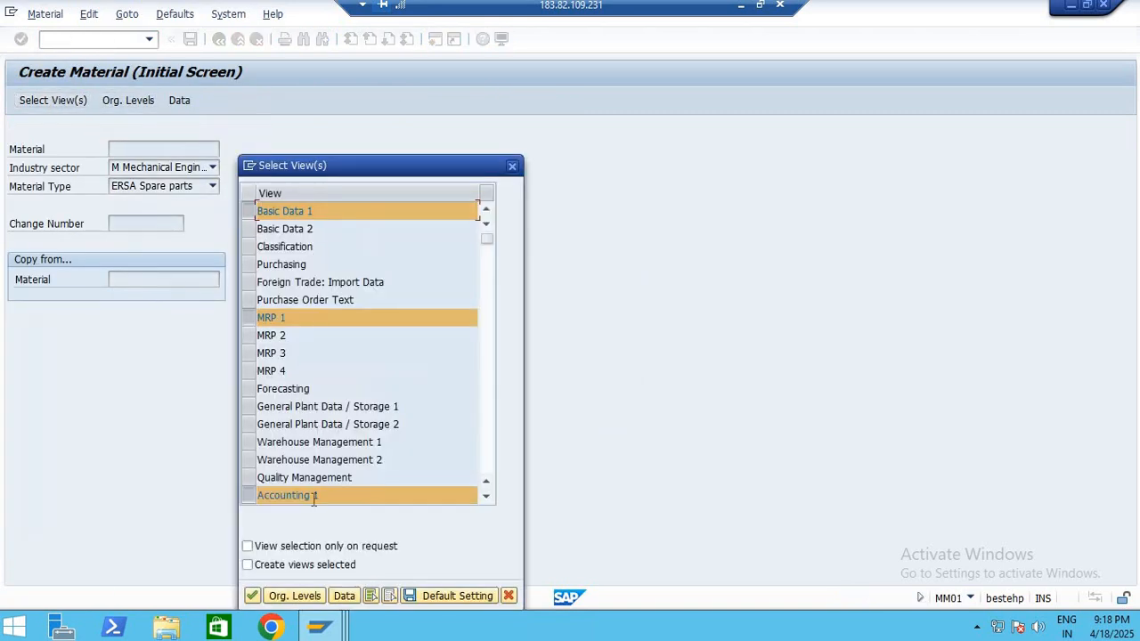
left_click(246, 263)
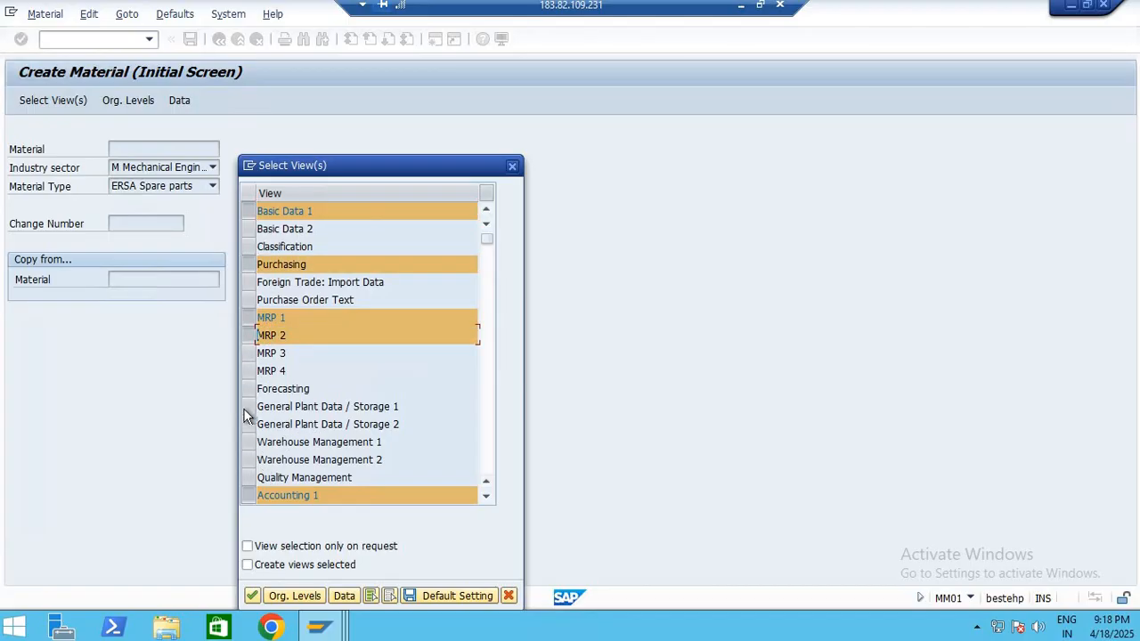
left_click_drag(248, 407, 252, 427)
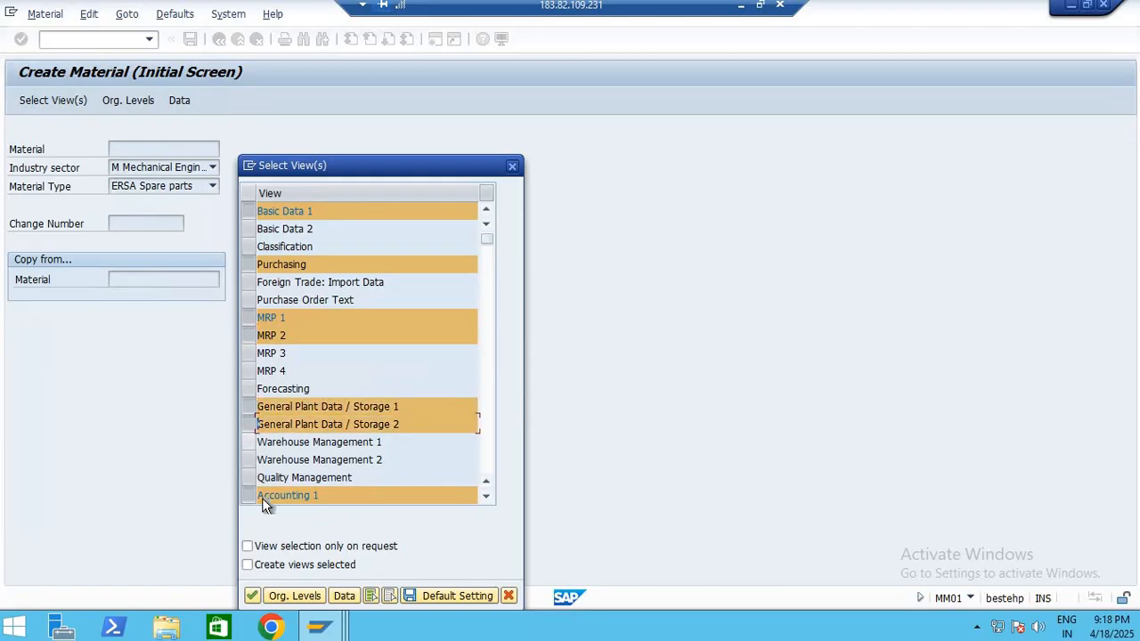
left_click(486, 498)
scroll(250, 480, "down", 1)
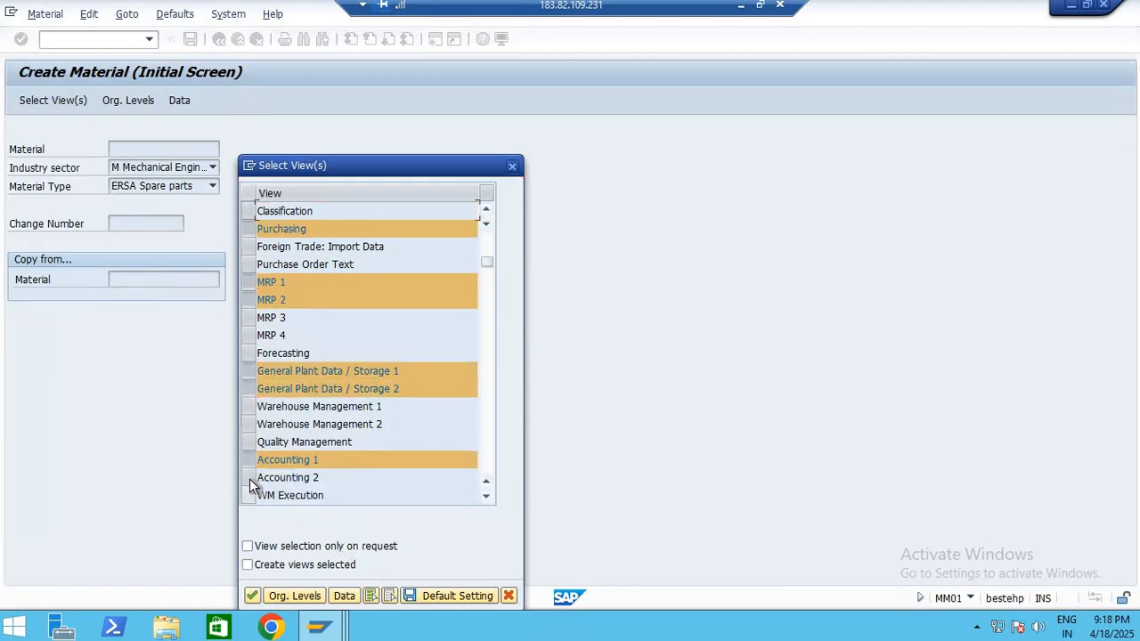
left_click(249, 478)
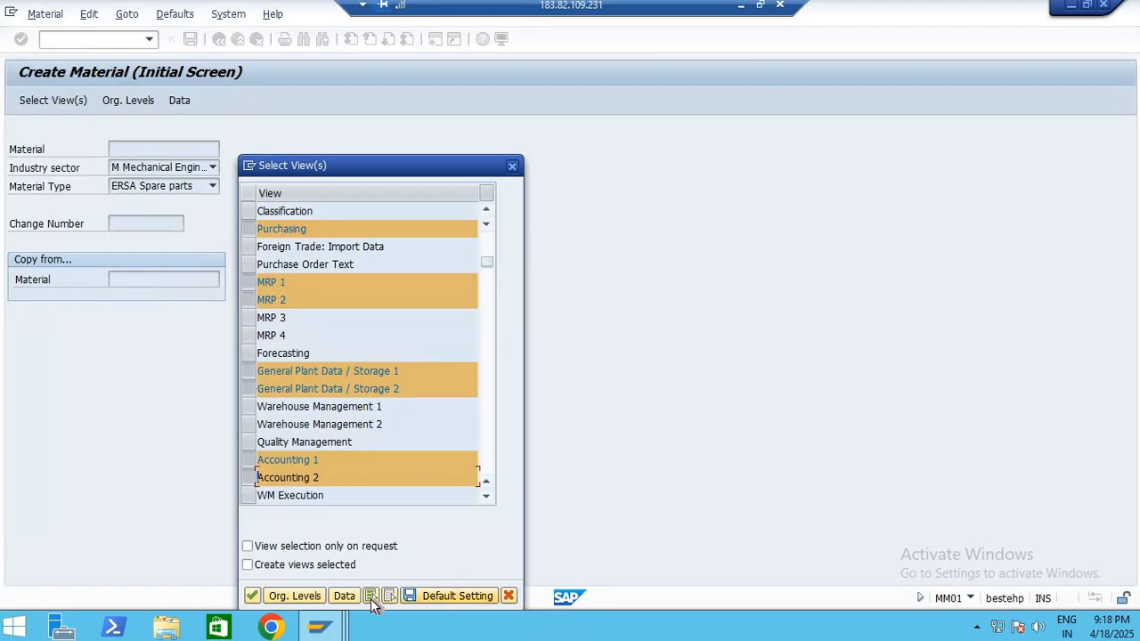
left_click(433, 598)
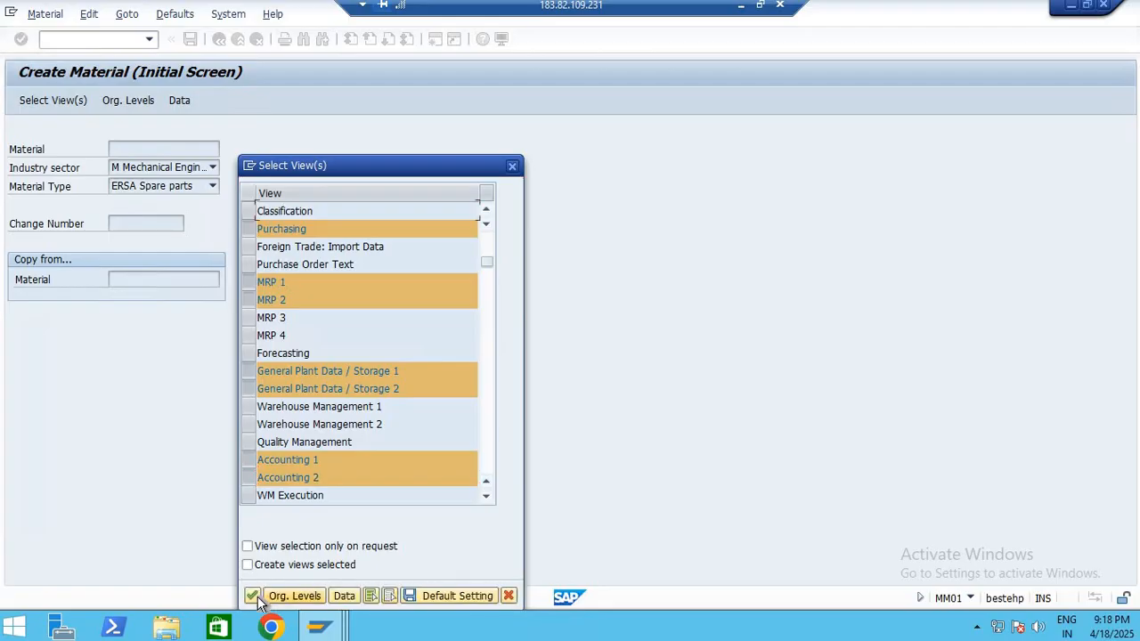
left_click(252, 597)
Leave the empty new material without saving and return to SAP Easy Access
left_click(218, 40)
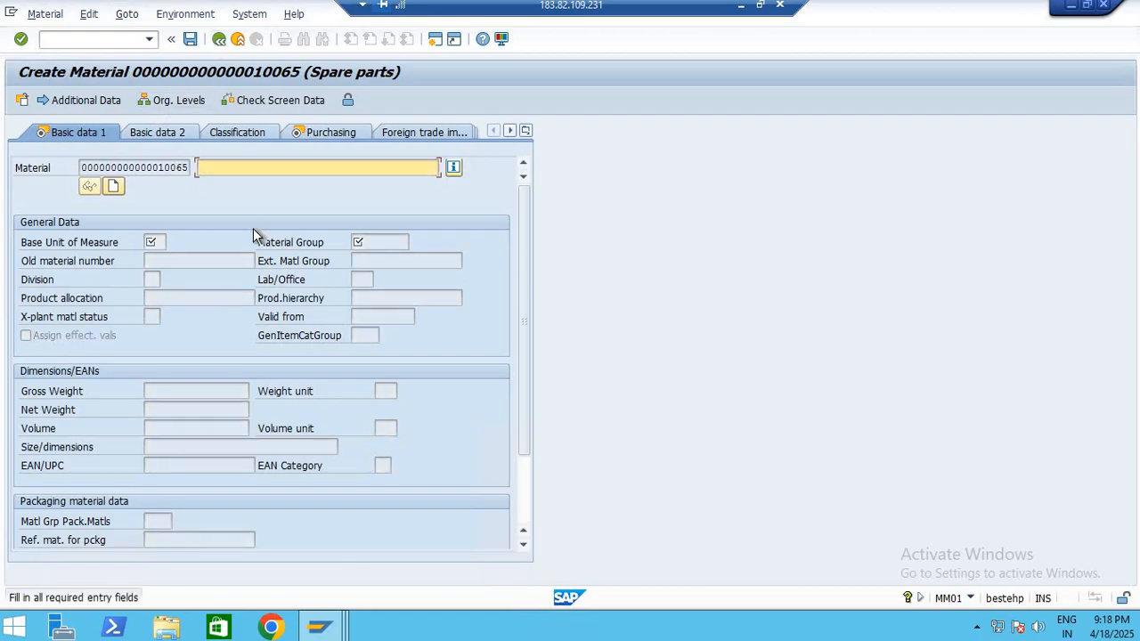
left_click(105, 38)
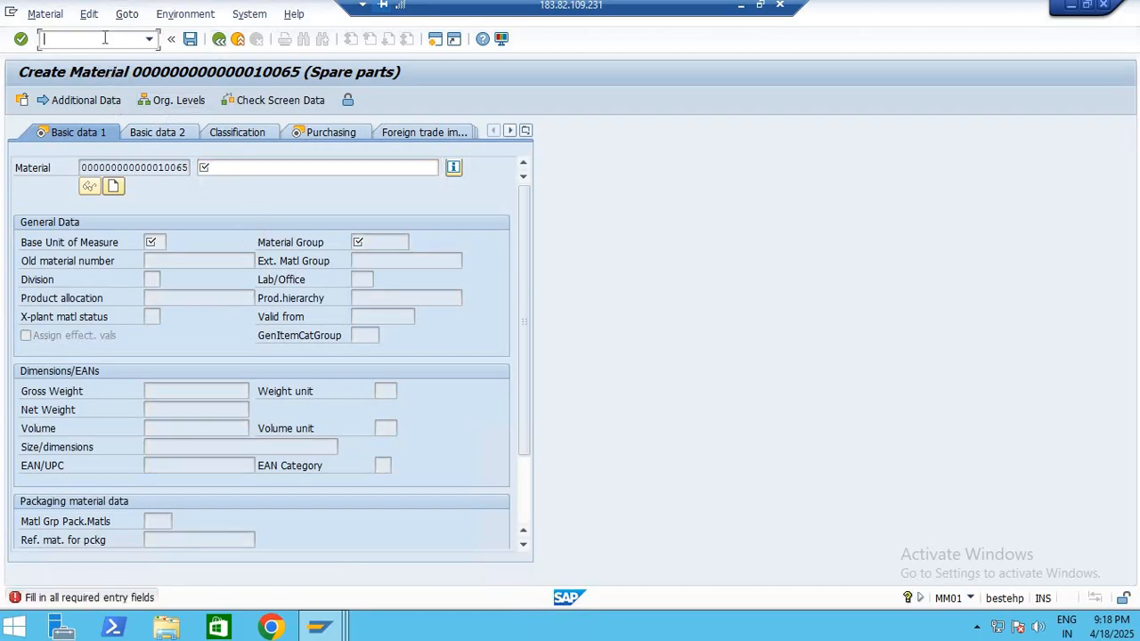
type("/n")
key("Return")
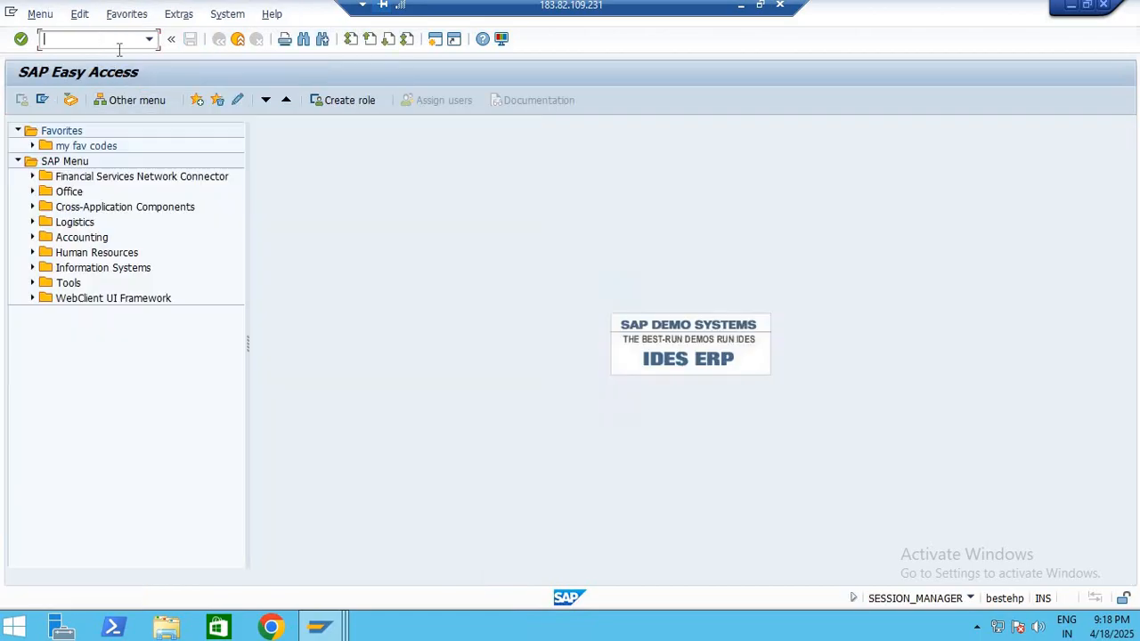
type("mm91")
key("Return")
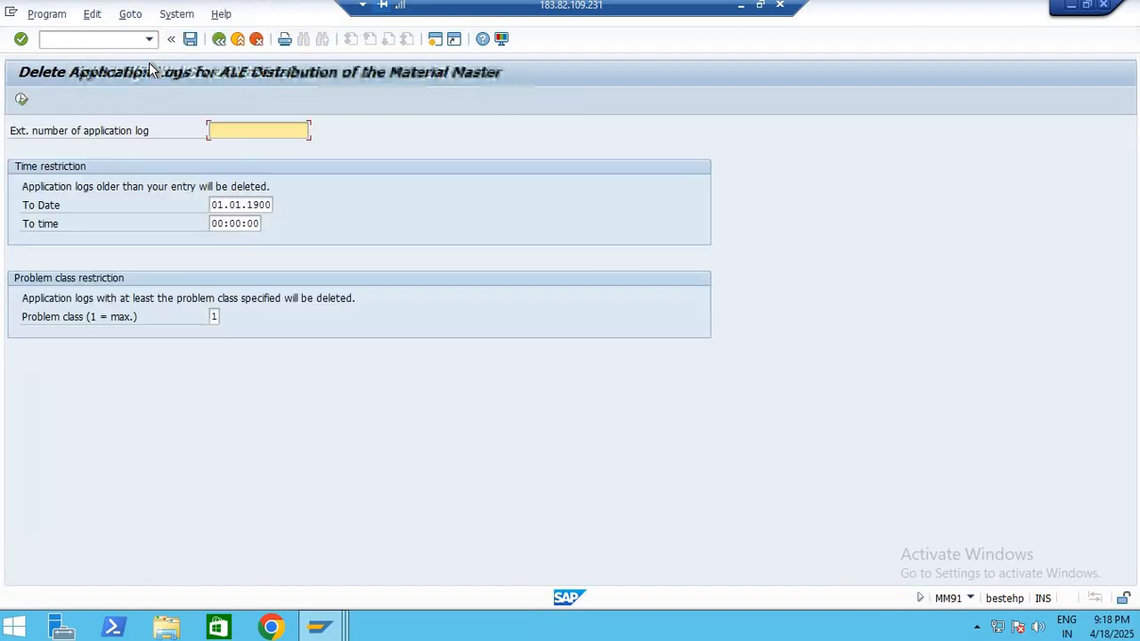
left_click(219, 39)
Start MM01, set the organizational levels to plant 1000 and storage location 0001, and continue to the material's data views
type("MM")
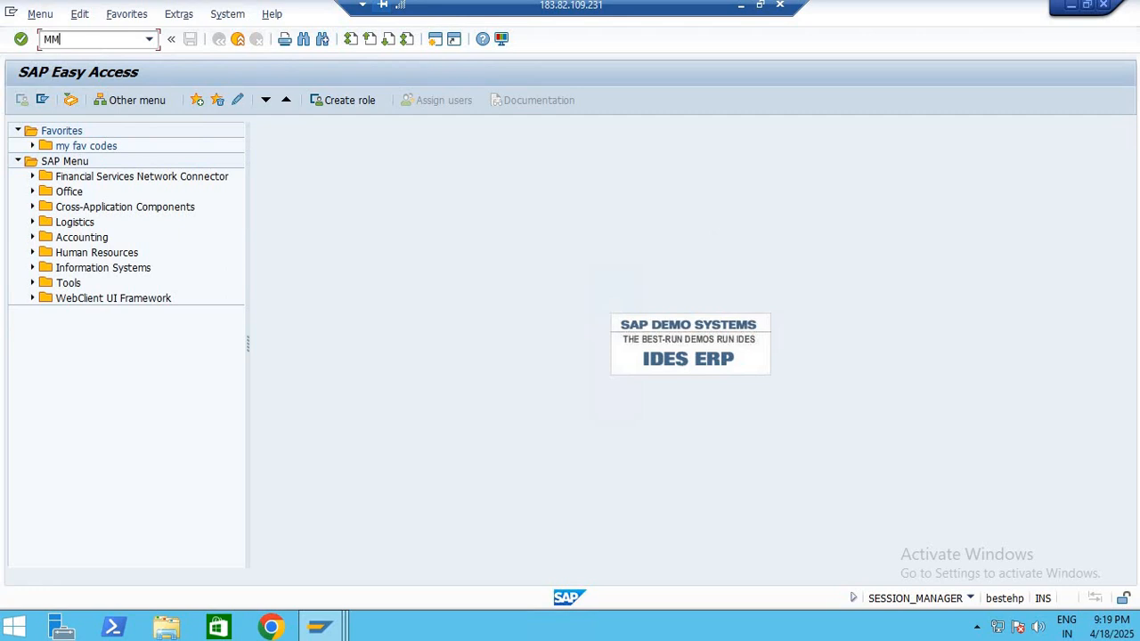
type("01")
key("Return")
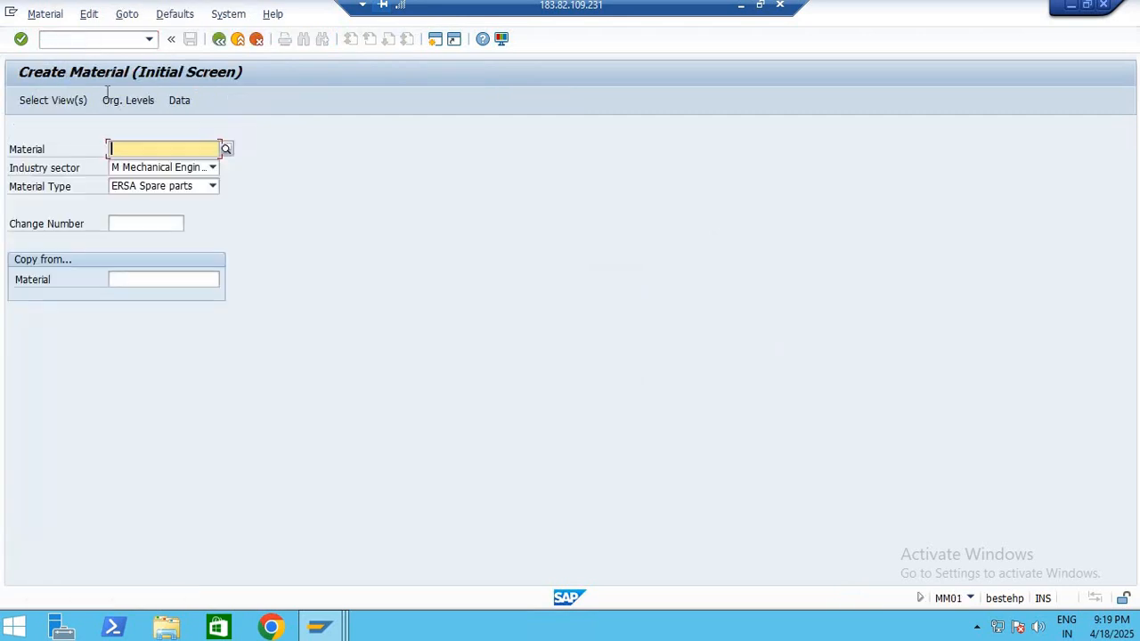
left_click(128, 103)
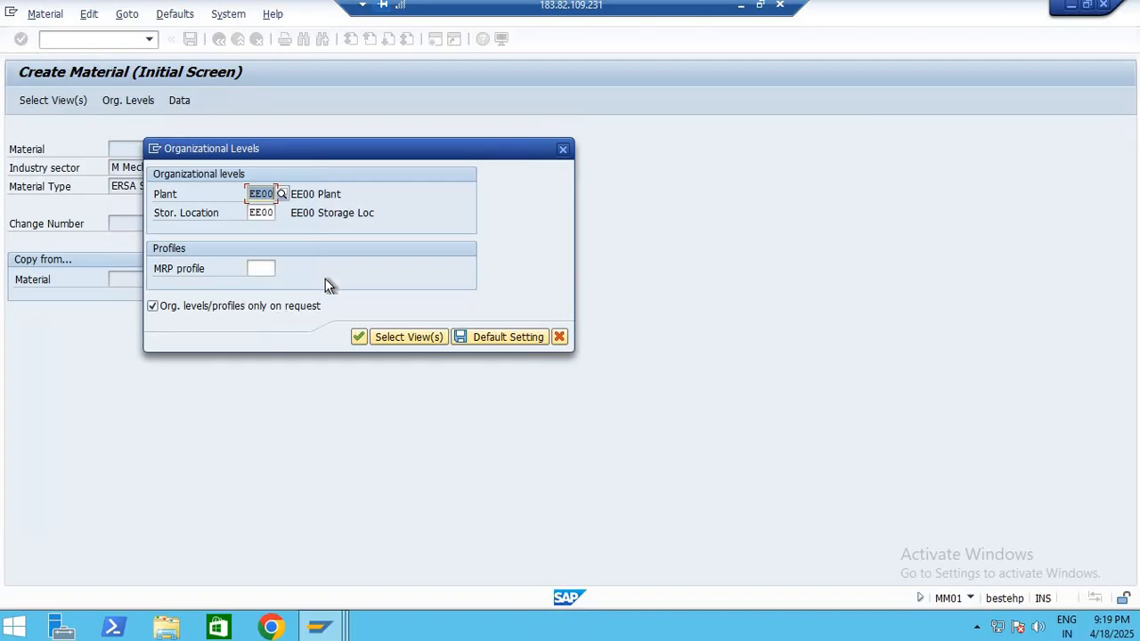
key("BackSpace")
left_click(258, 210)
double_click(260, 213)
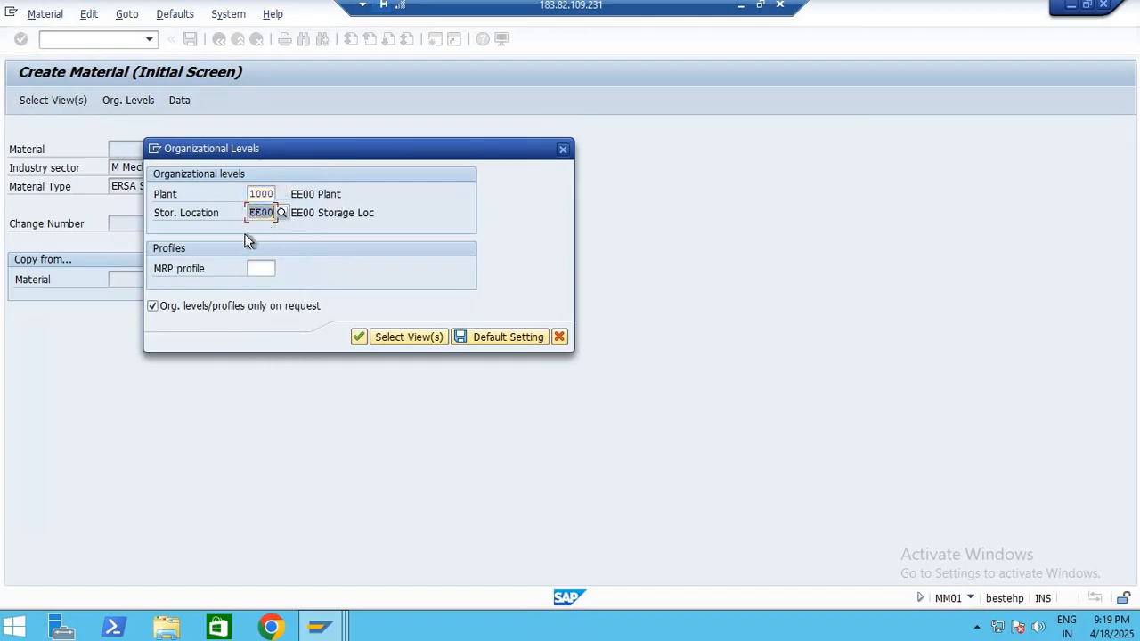
key("BackSpace")
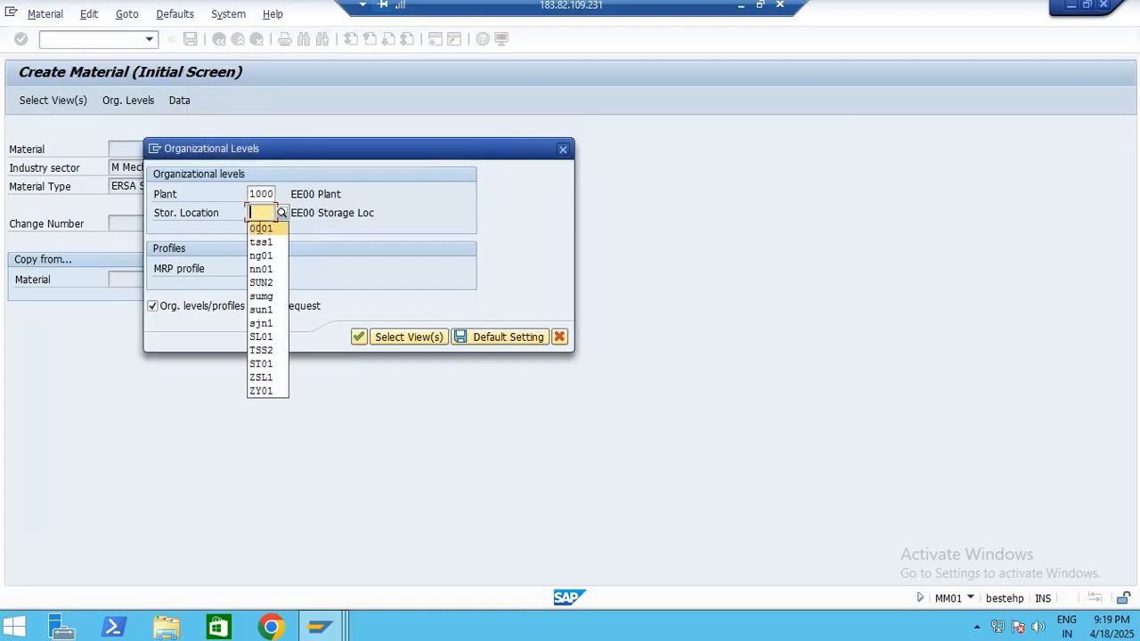
left_click(266, 225)
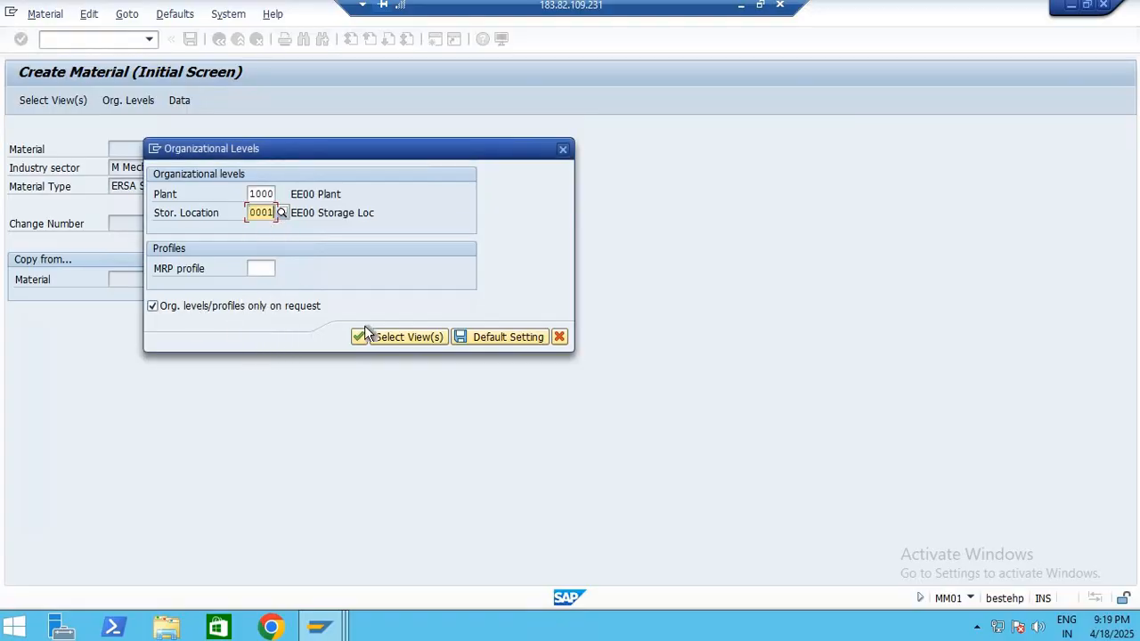
left_click(401, 337)
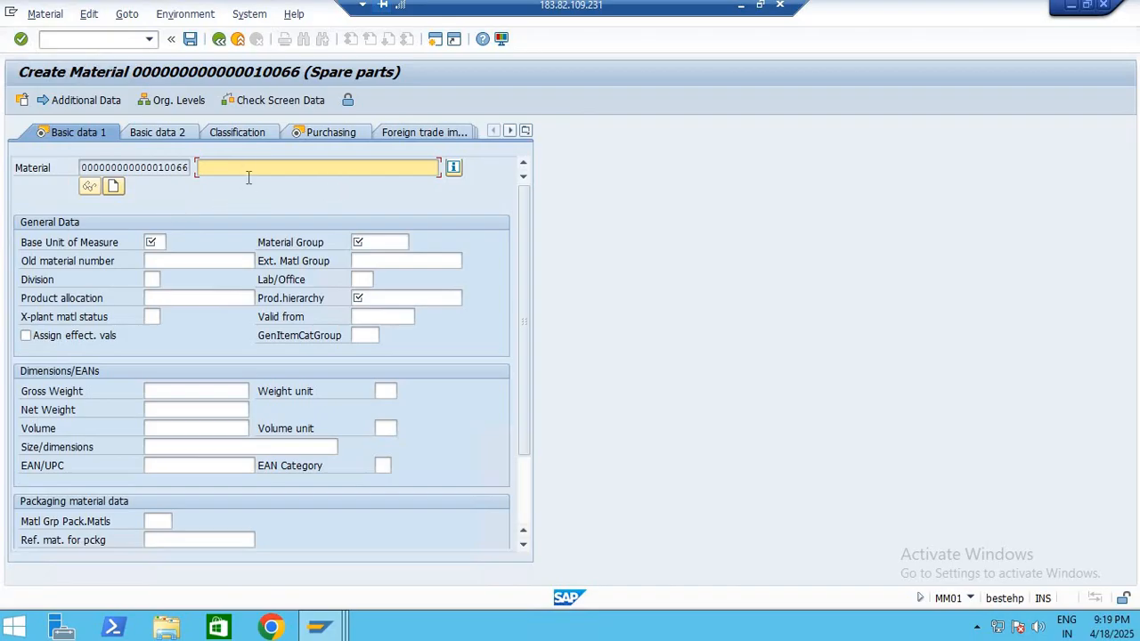
Describe the material as TEST-MATERIAL MASTER on Basic data 1, with base unit of measure EA and material group ON1002
left_click(247, 170)
left_click(247, 182)
left_click(165, 242)
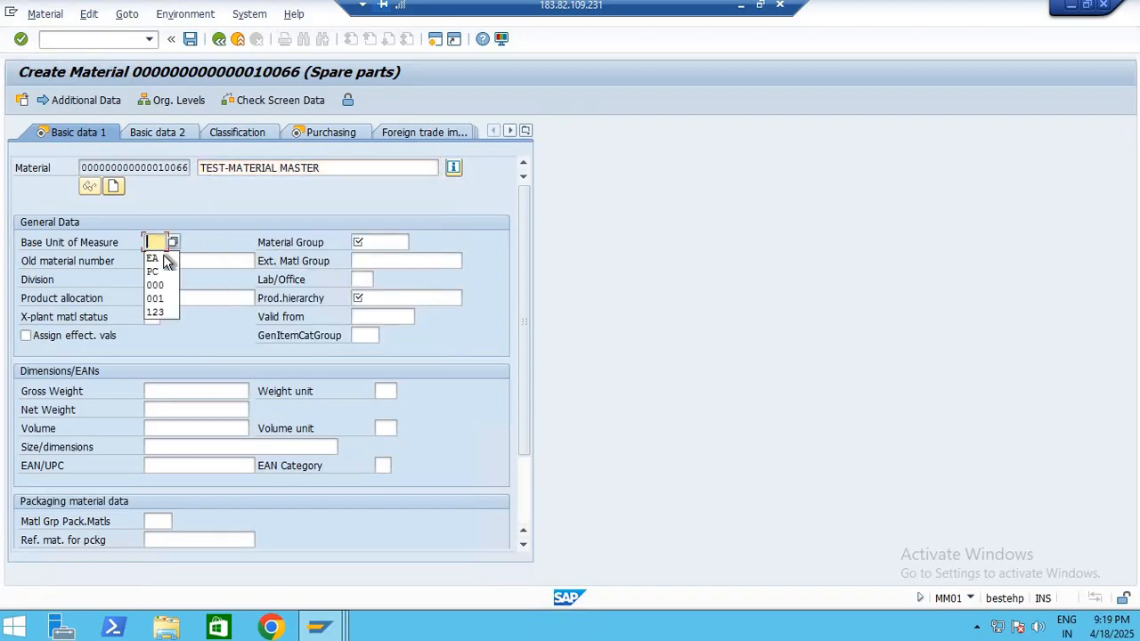
left_click(165, 256)
left_click(383, 244)
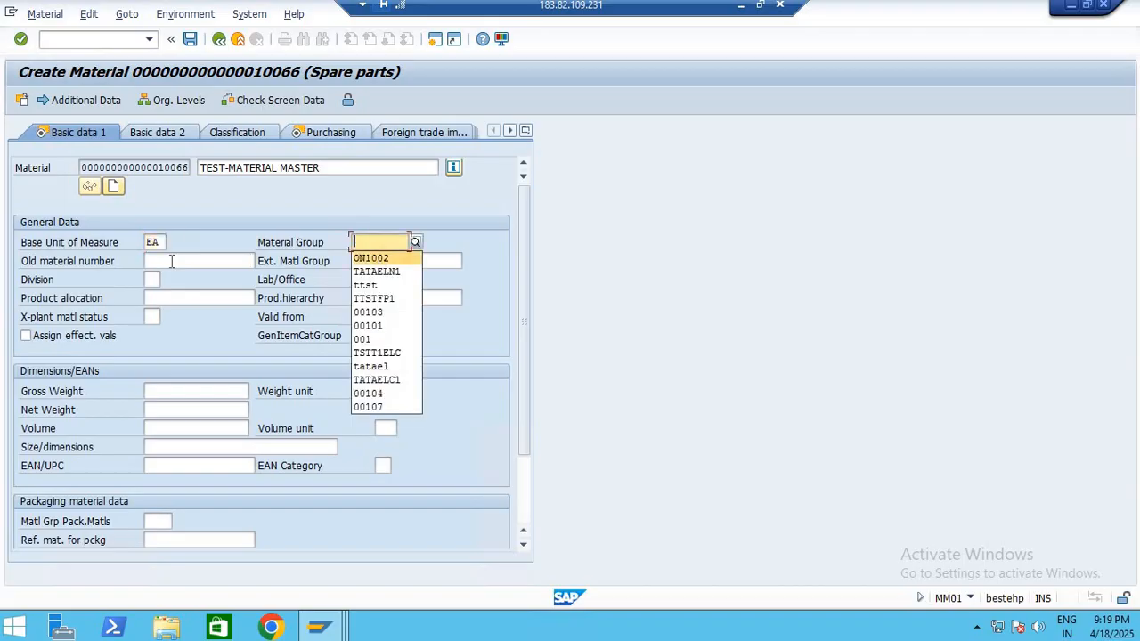
left_click(378, 252)
left_click(172, 261)
key("Return")
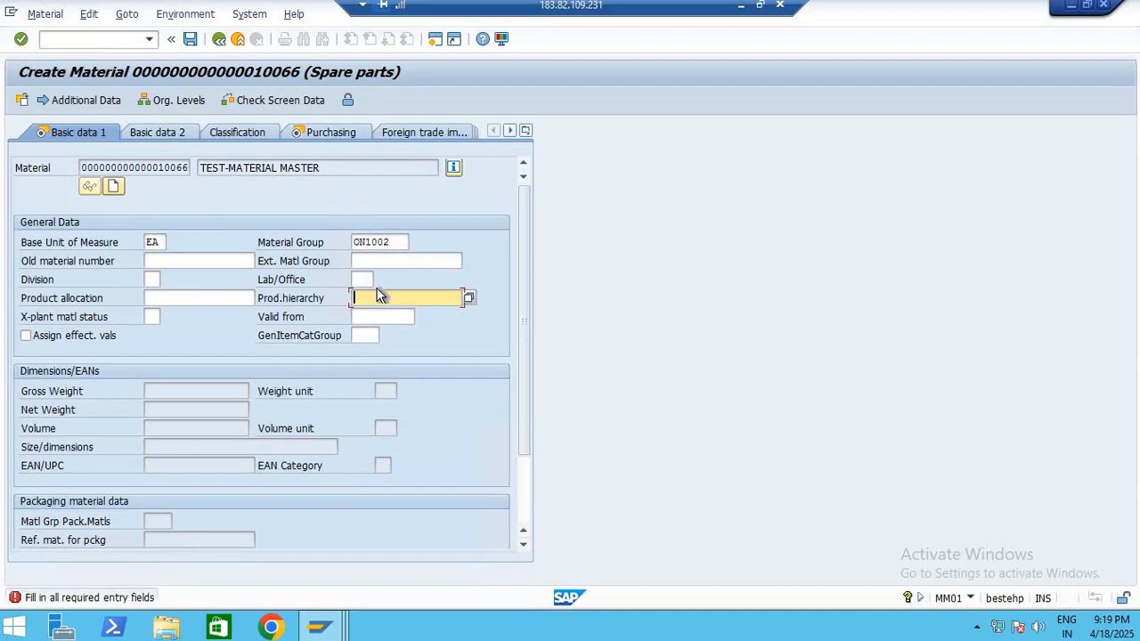
Assign main group 00001 VECHILES as the product hierarchy and continue to the Purchasing view
left_click(469, 299)
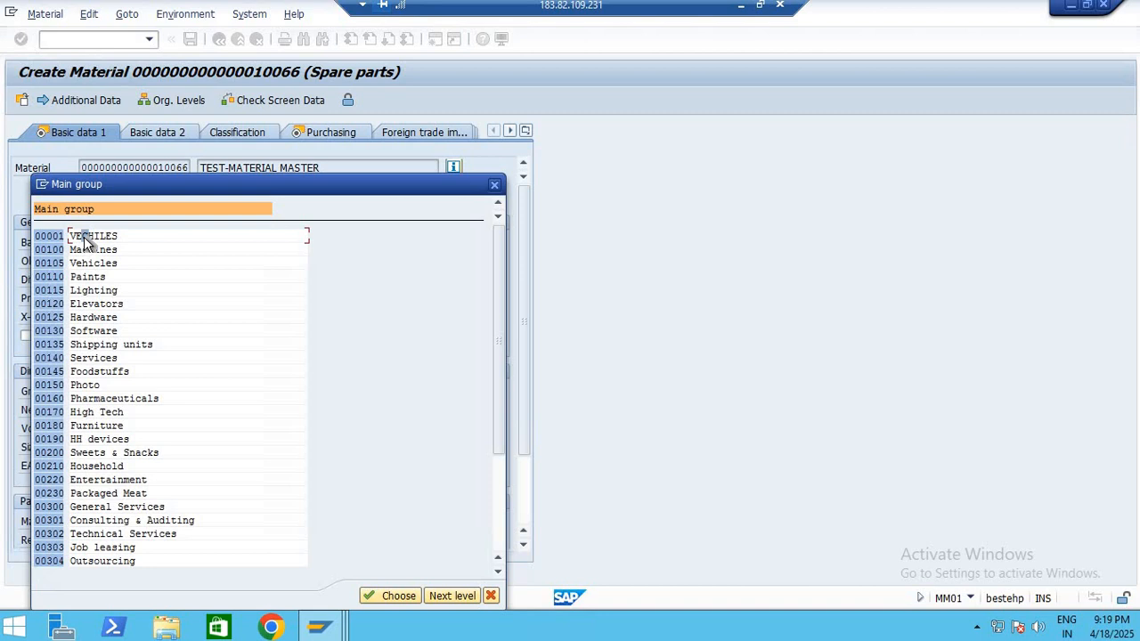
double_click(84, 239)
key("Return")
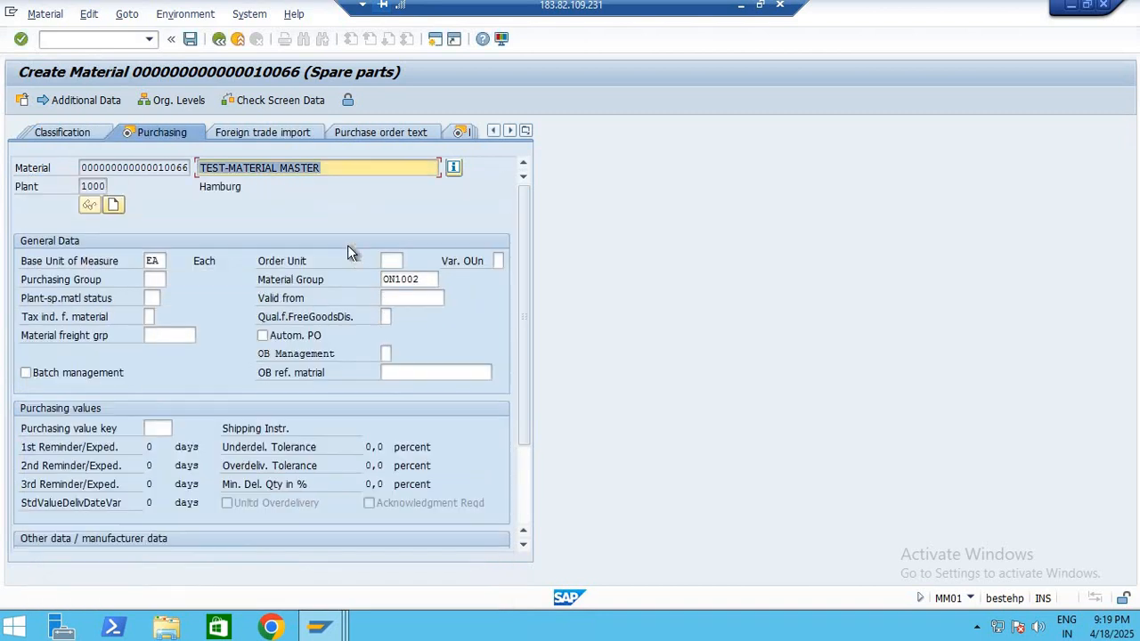
Pass the Purchasing view without entries and set the MRP type to ND on MRP 1
key("Return")
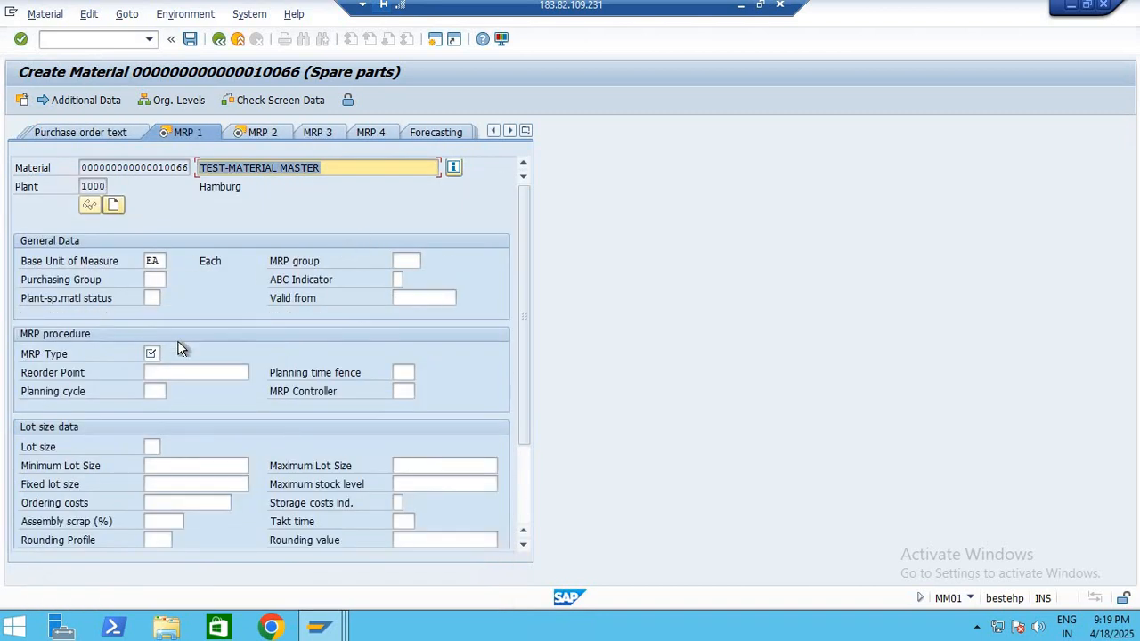
left_click(152, 354)
type("ND")
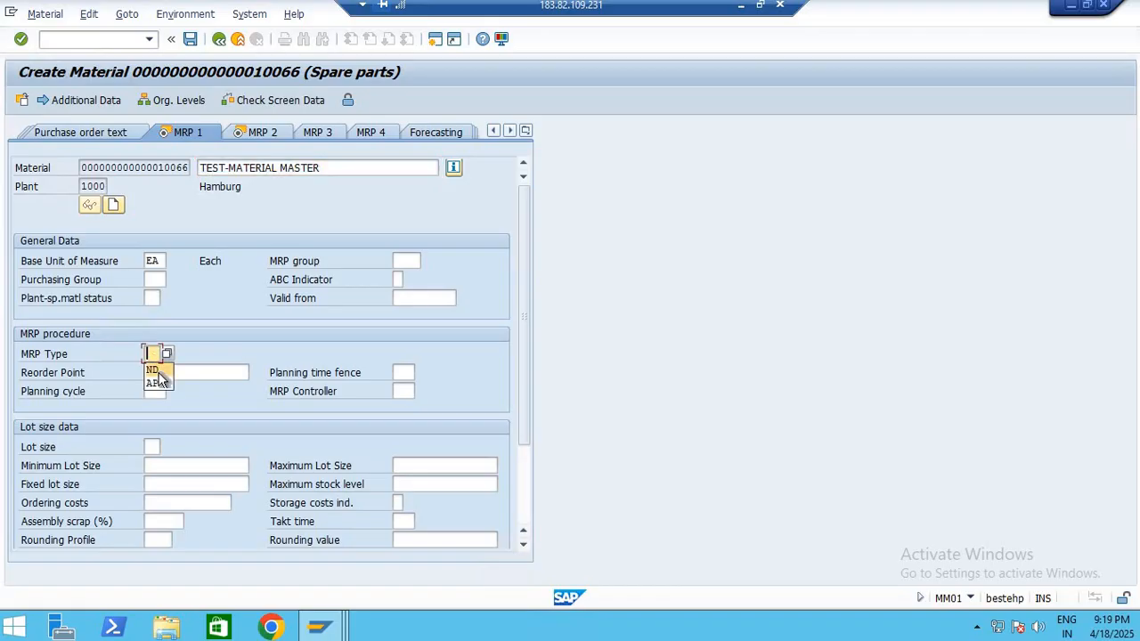
key("Return")
Continue through MRP 2 and both plant data and storage views to Accounting 1 without adding values
left_click(266, 135)
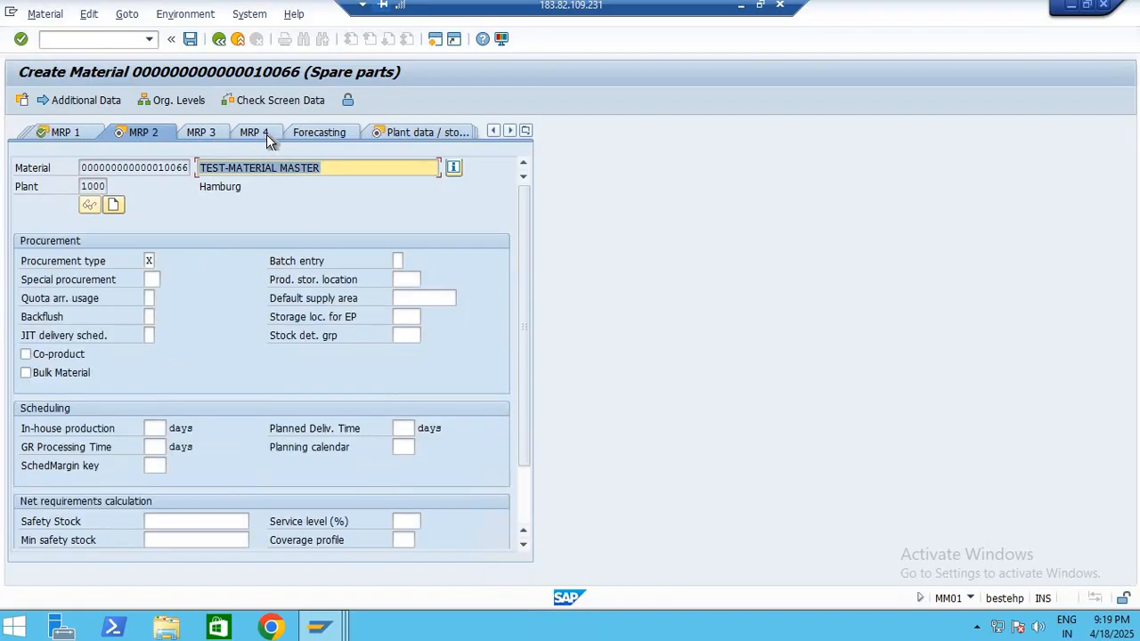
key("Return")
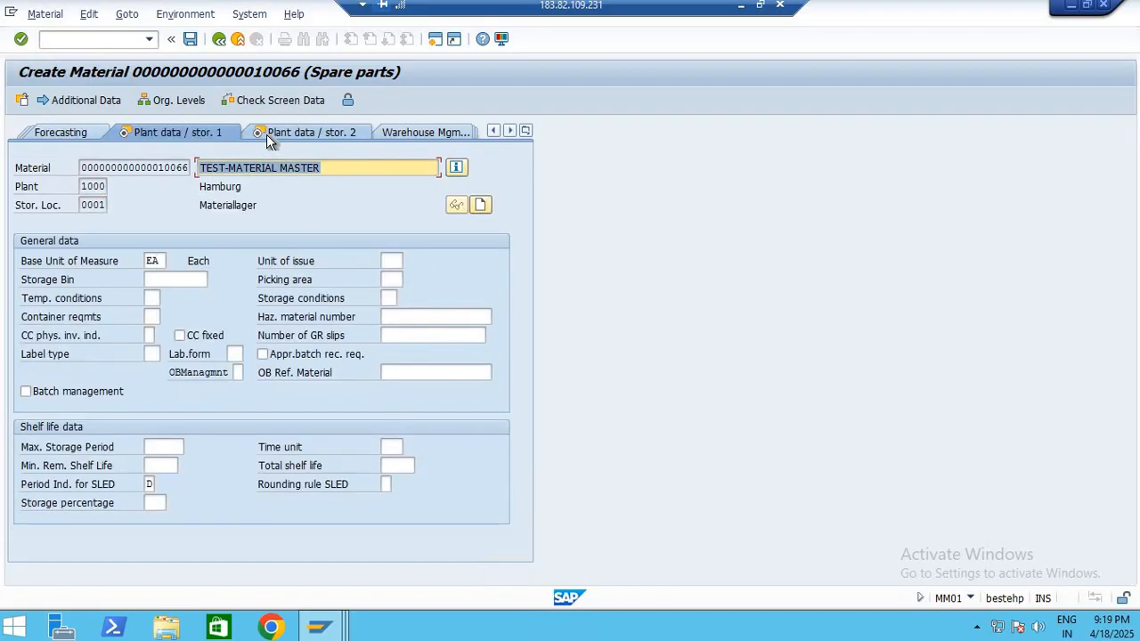
key("Return")
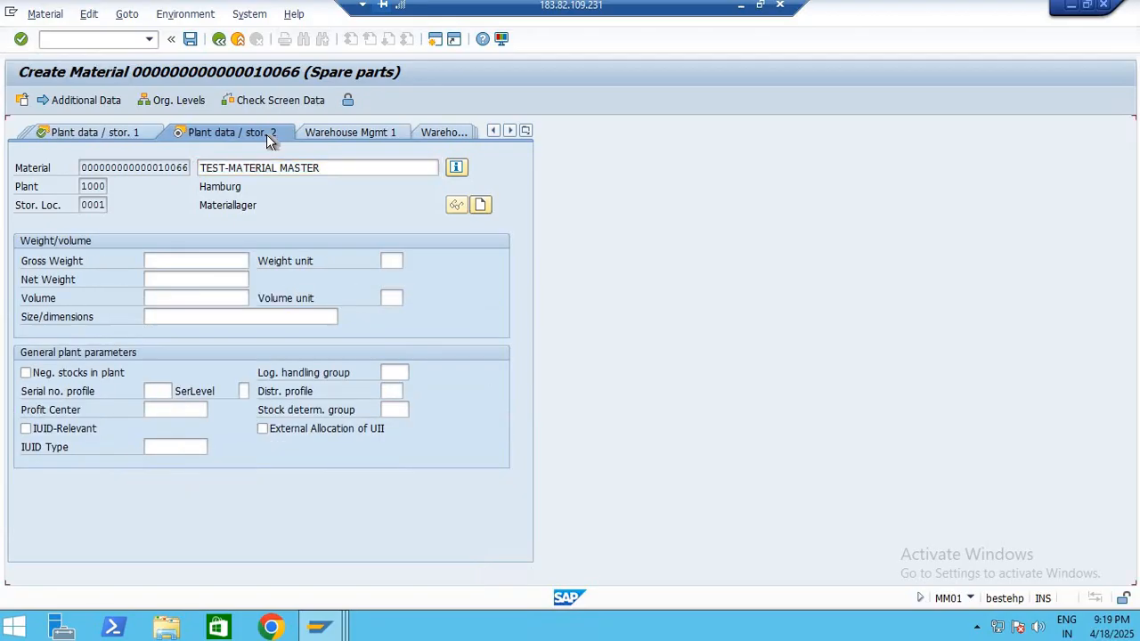
key("Return")
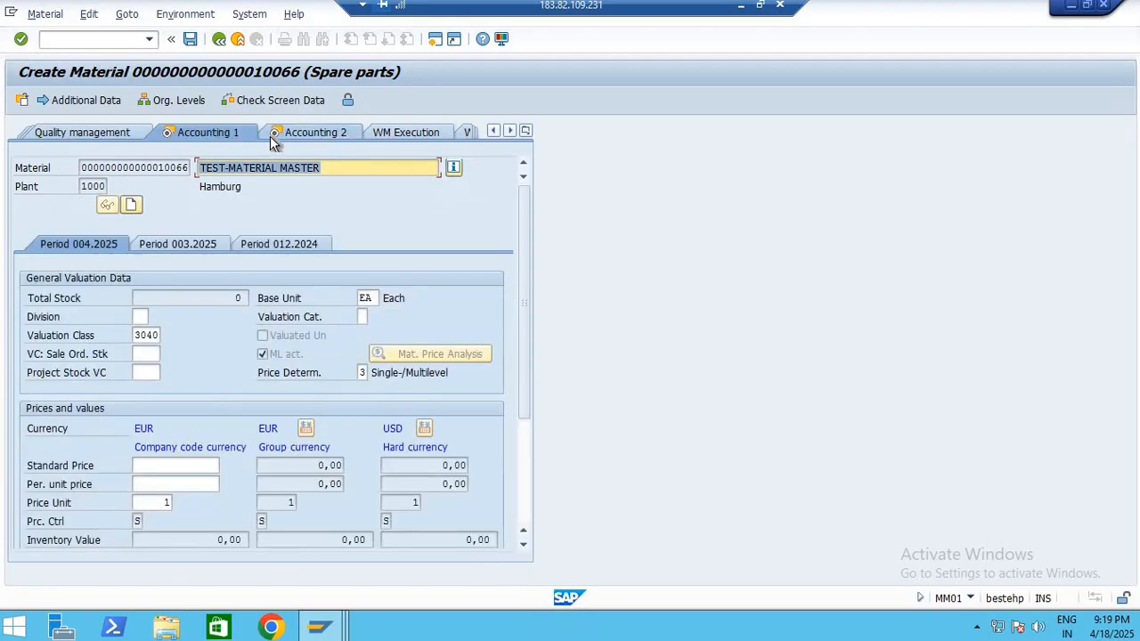
Review the valuation class, valuation category and price fields on Accounting 1
left_click(145, 335)
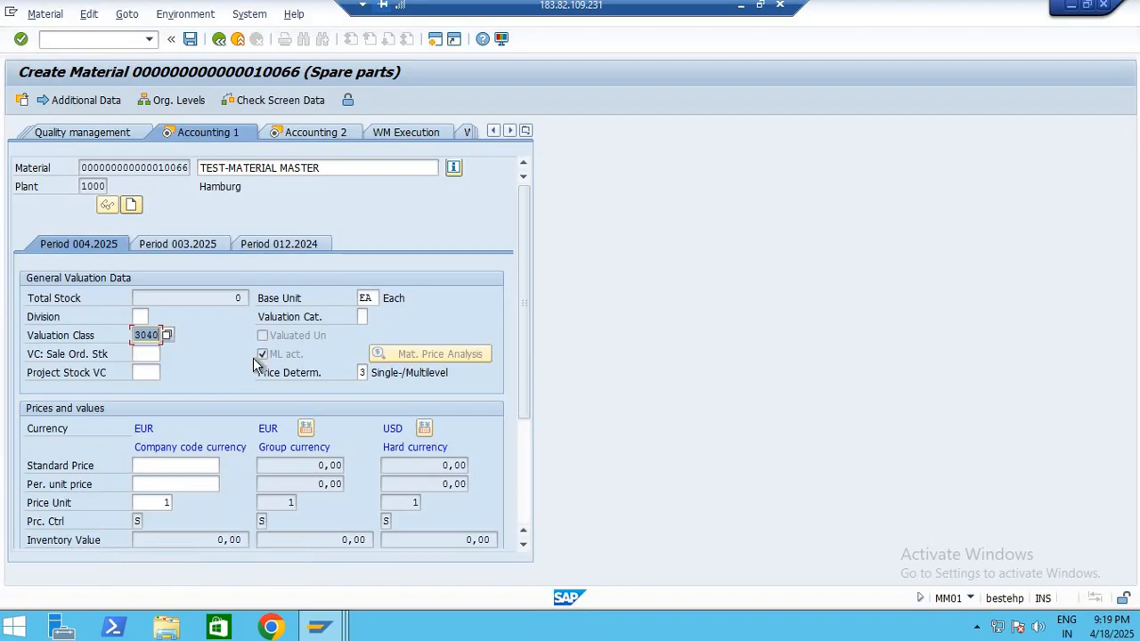
left_click(362, 317)
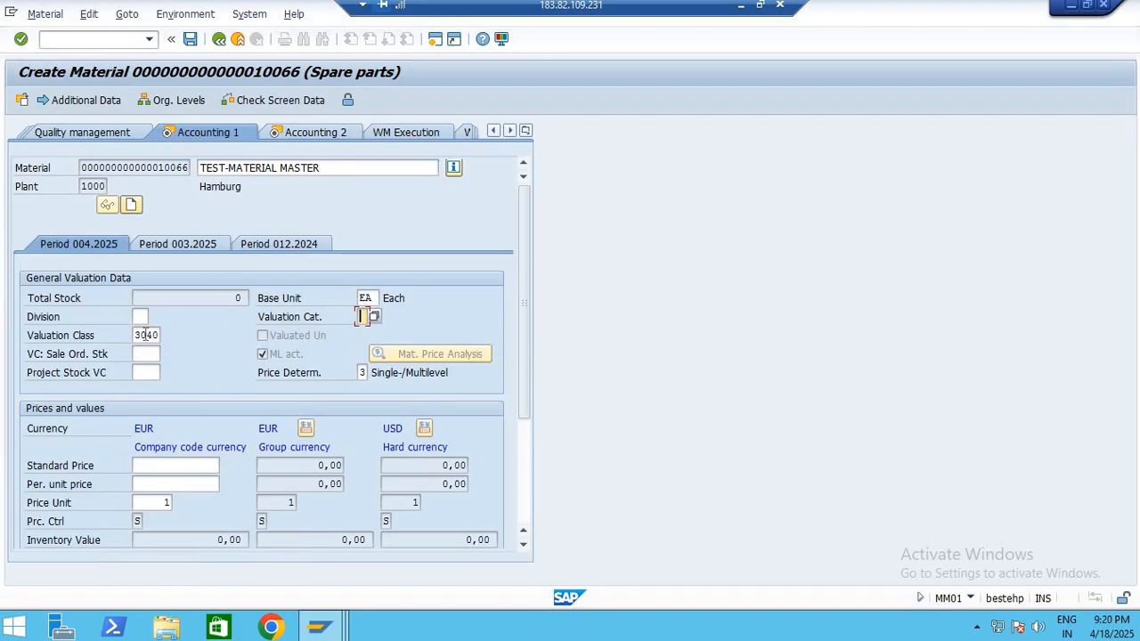
key("Tab")
key("Tab")
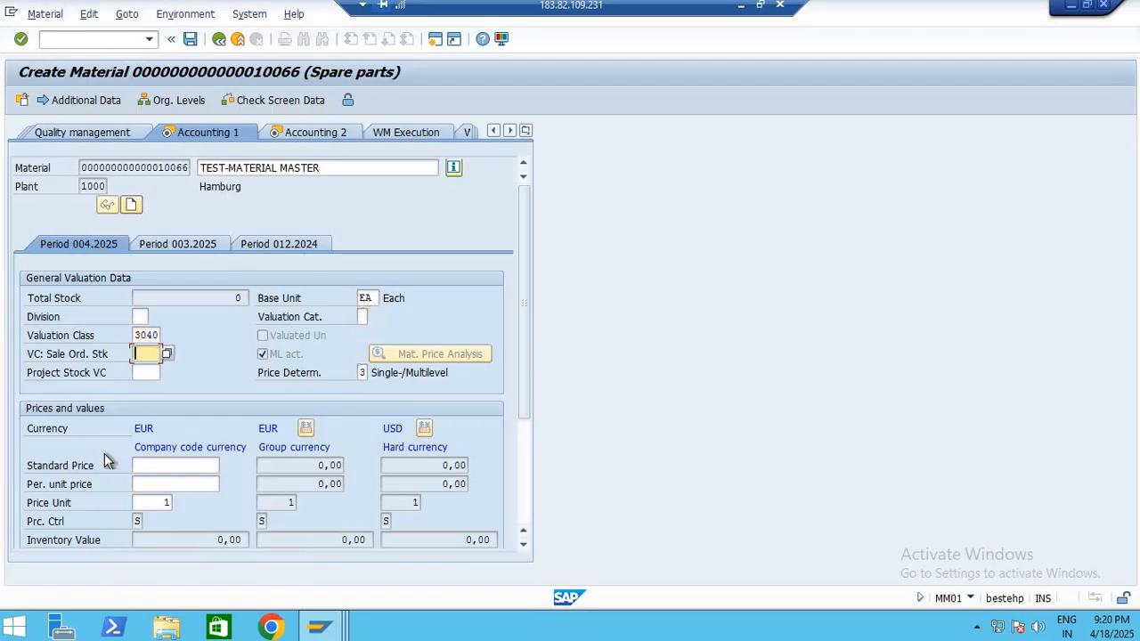
scroll(124, 467, "down", 3)
scroll(136, 472, "up", 3)
Open Accounting 2, save the new spare parts material without further entries, and return to SAP Easy Access
left_click(322, 130)
left_click(323, 131)
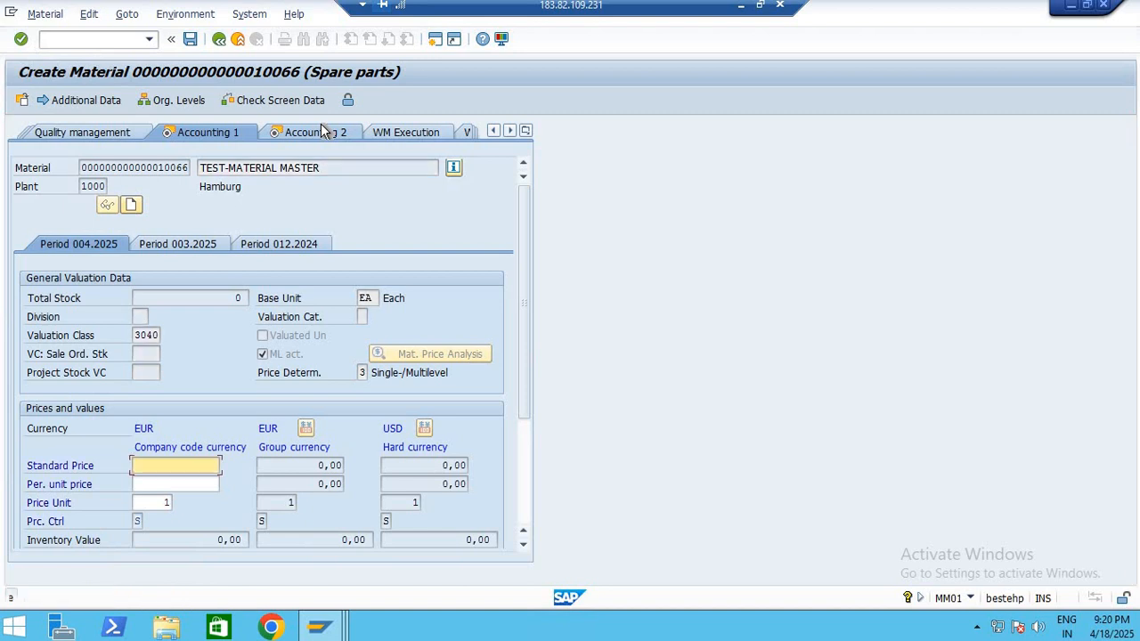
left_click(189, 39)
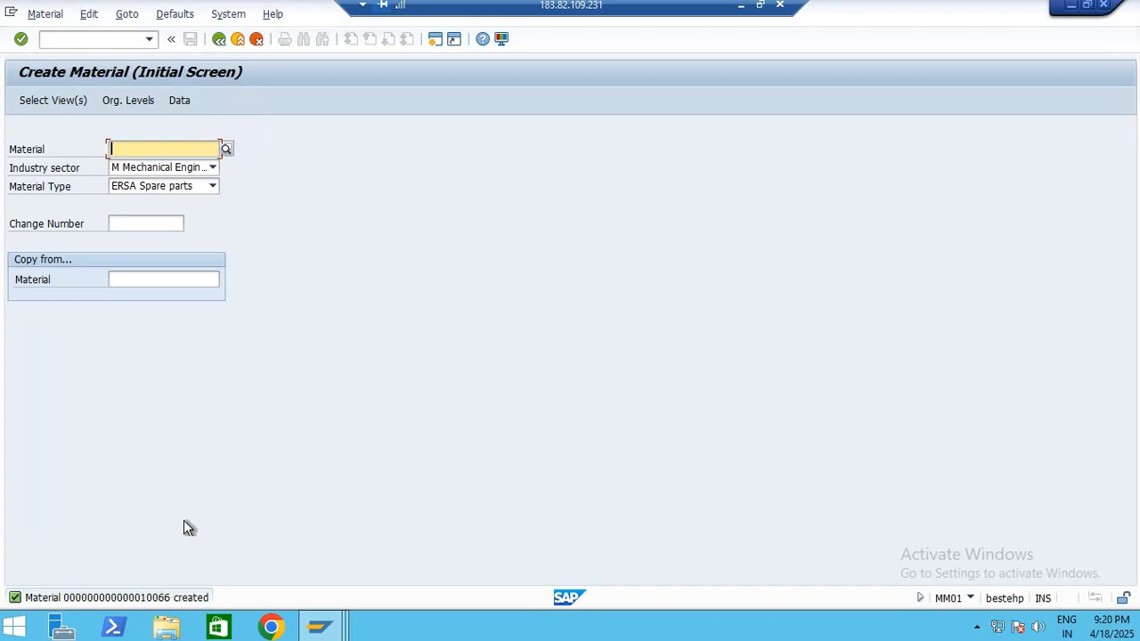
left_click(219, 39)
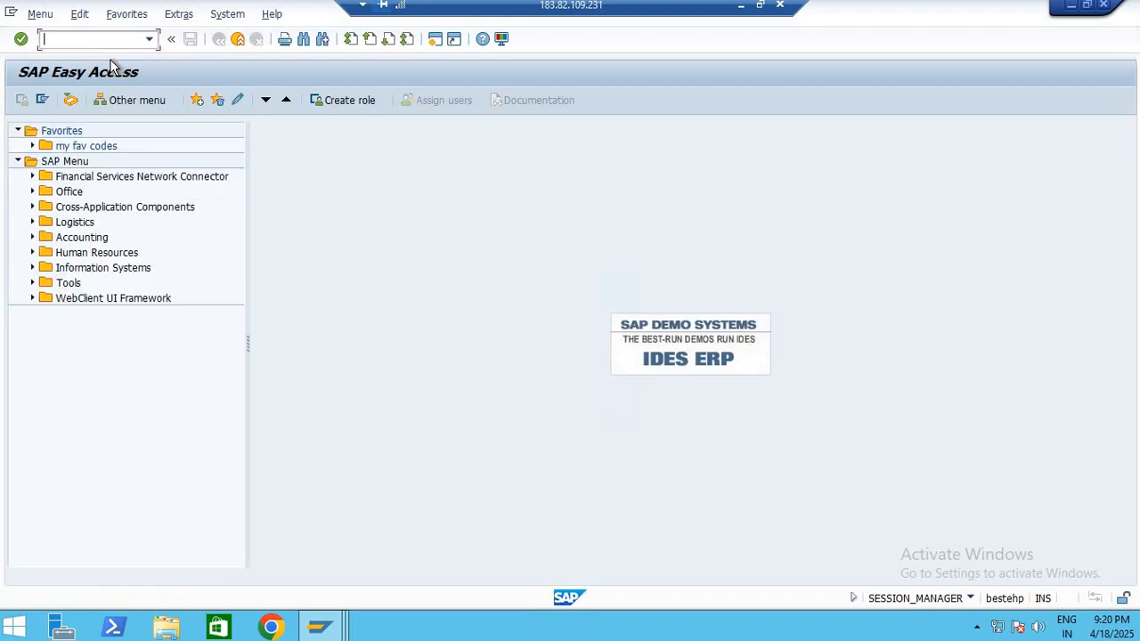
Run the MMBE stock overview for the newly created material in plant 1000
type("MMBE")
key("Return")
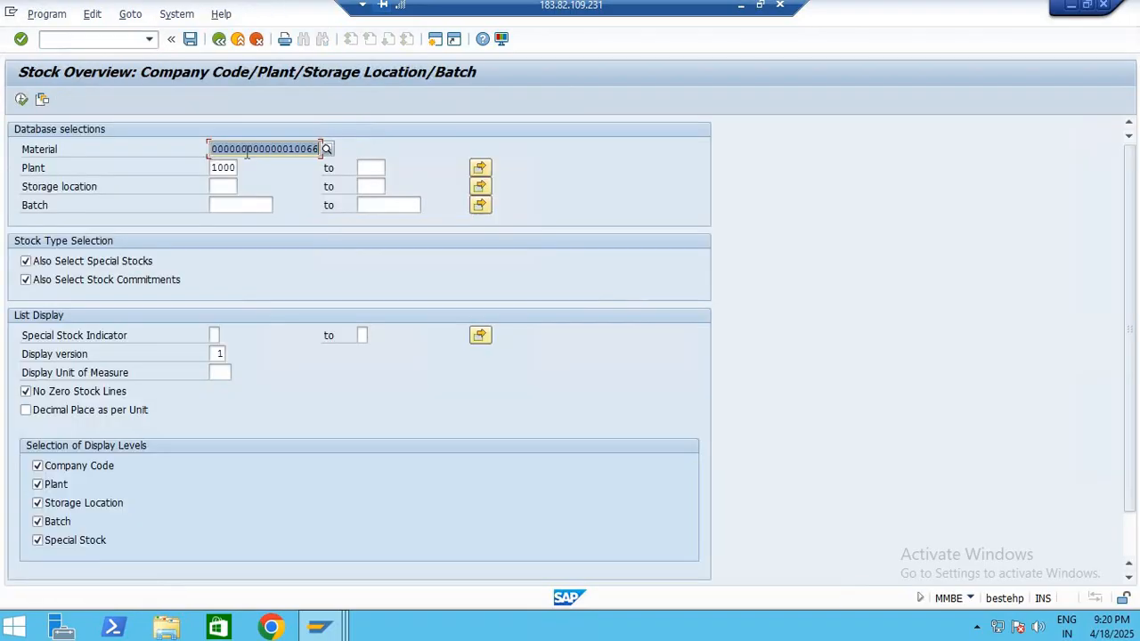
left_click(21, 100)
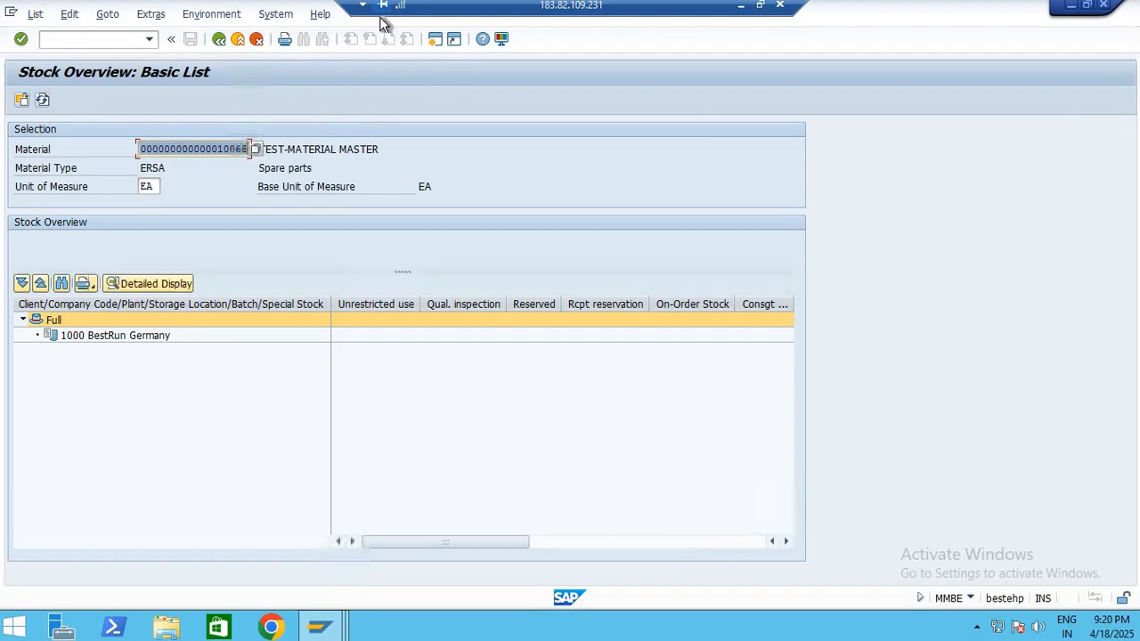
Open MIGO in a new session and set up a Goods Receipt with reference R10 Other, checking the movement type
left_click(434, 39)
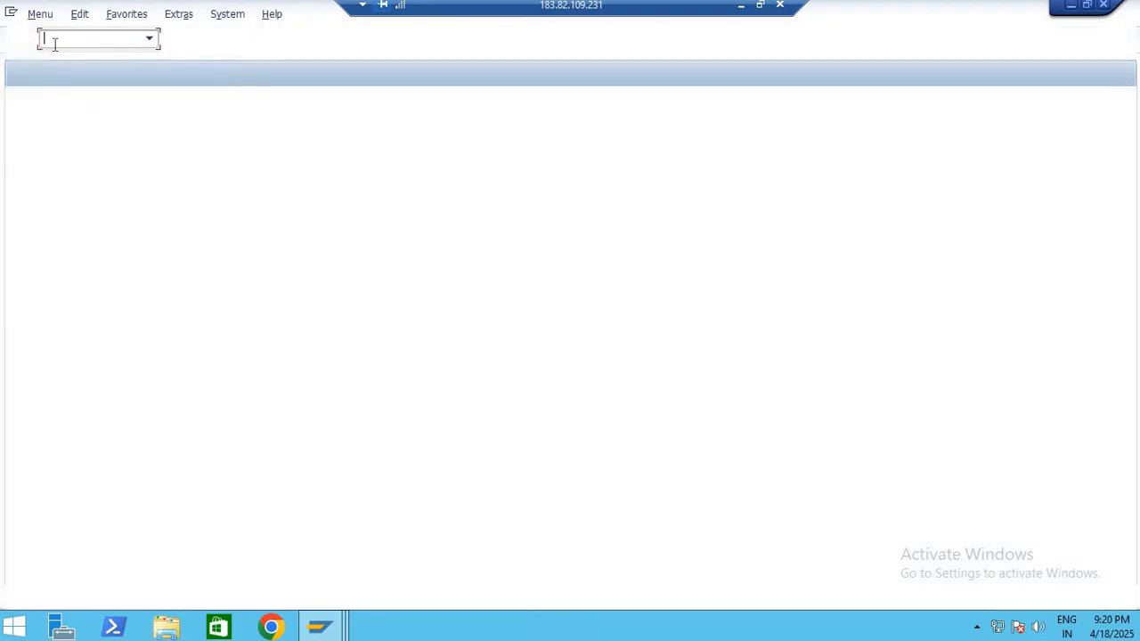
type("MIGO")
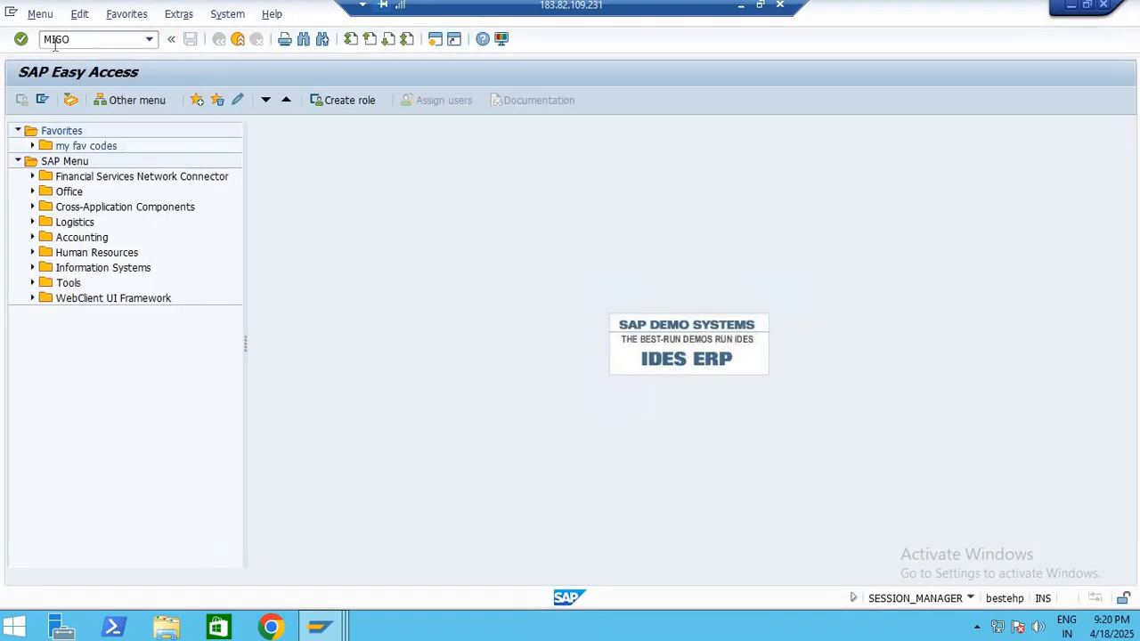
key("Return")
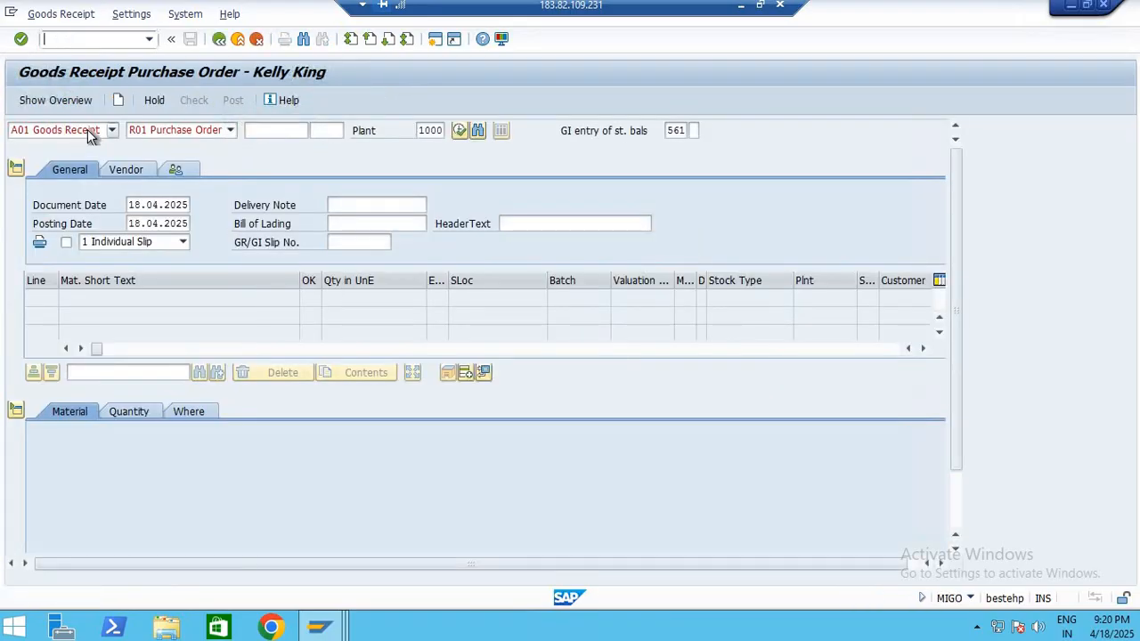
left_click(89, 131)
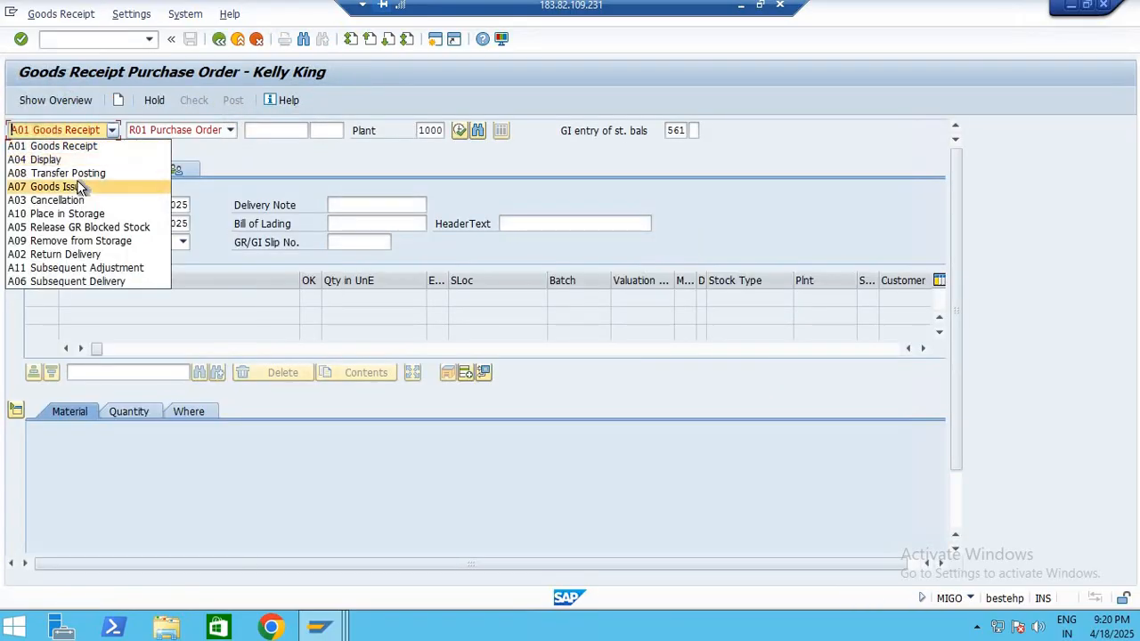
left_click(180, 139)
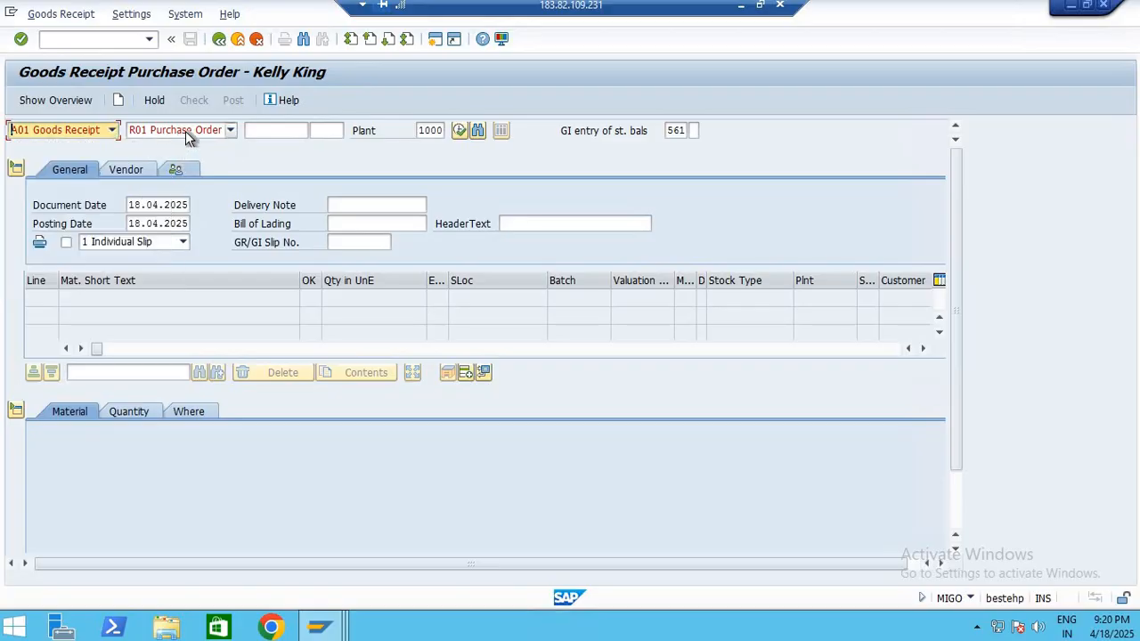
left_click(185, 131)
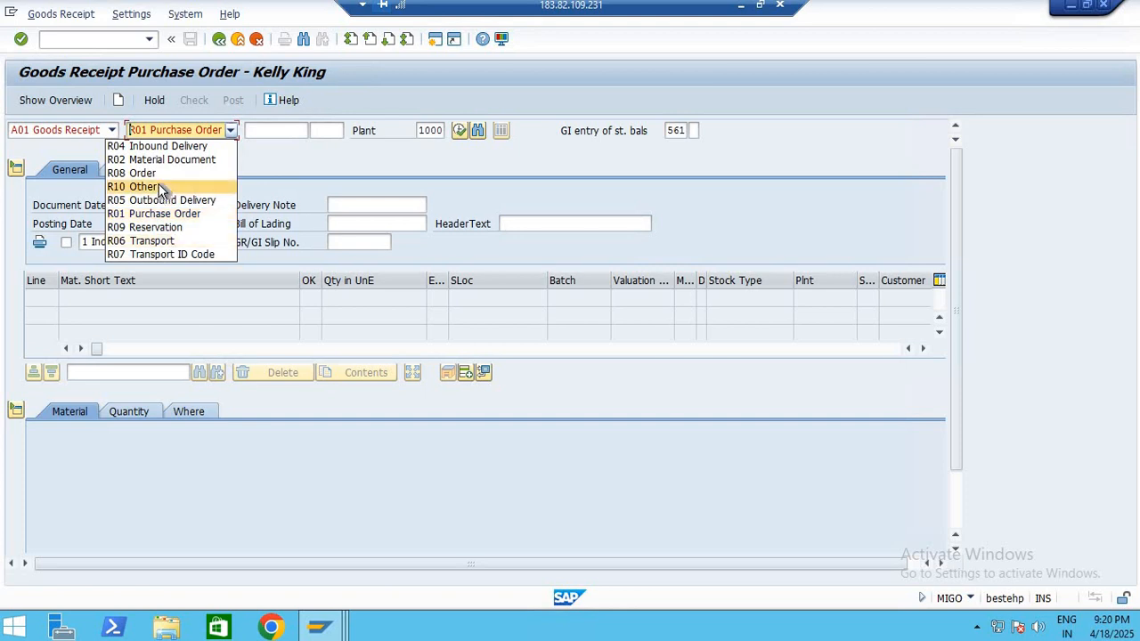
left_click(162, 186)
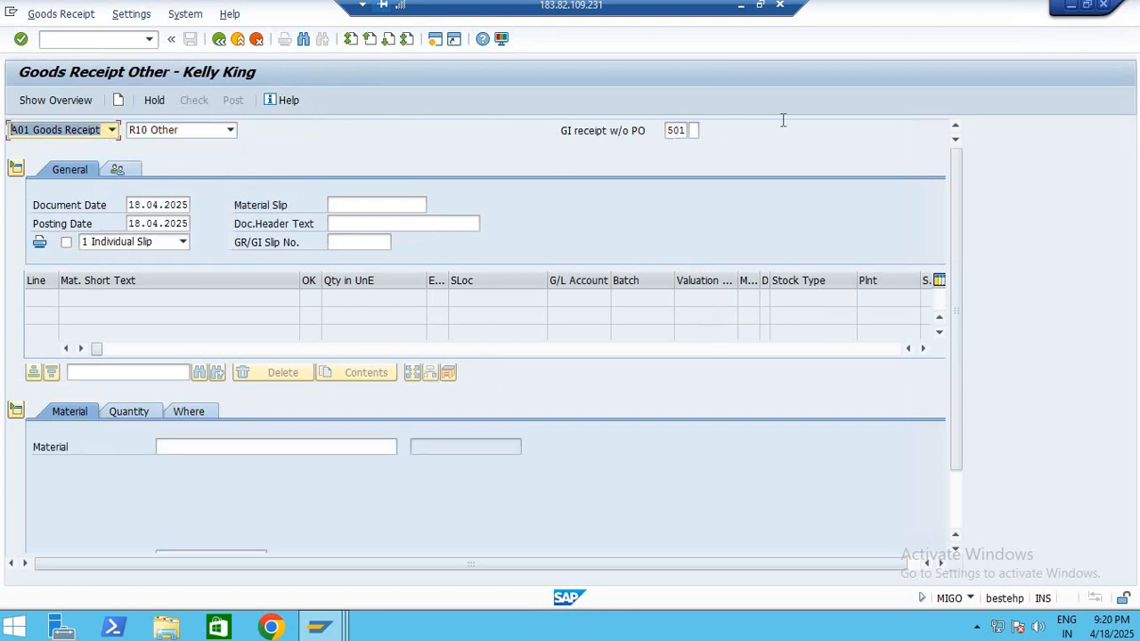
left_click_drag(686, 131, 673, 131)
Enter material 10061 as the goods receipt item with a quantity of 10 in unit of entry
left_click(175, 448)
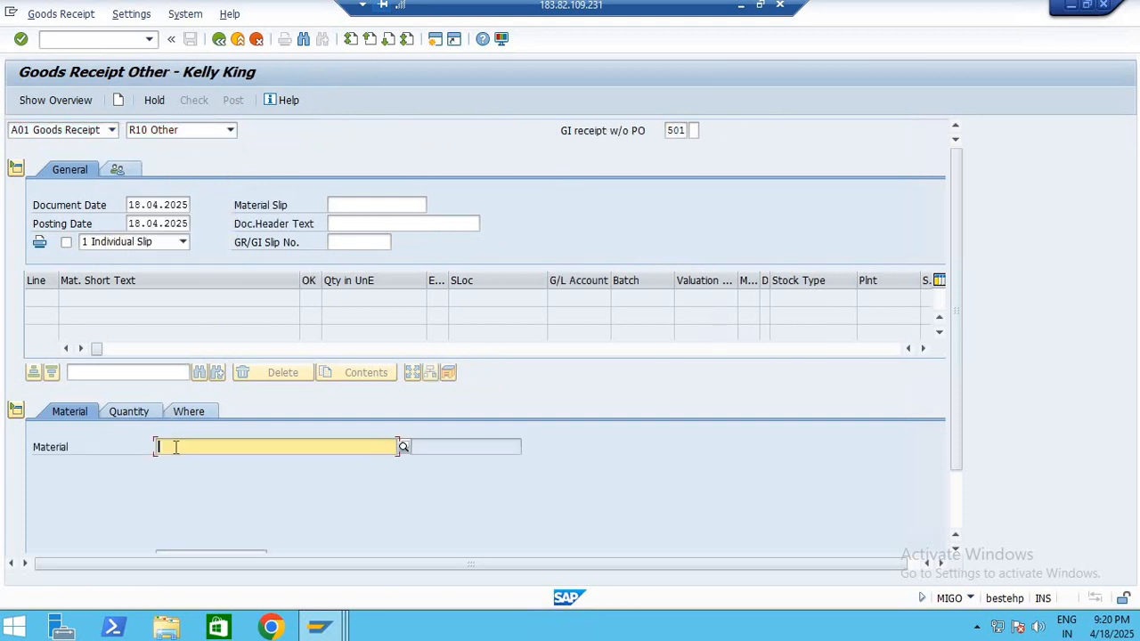
type("100270")
key("ctrl+a")
type("10061")
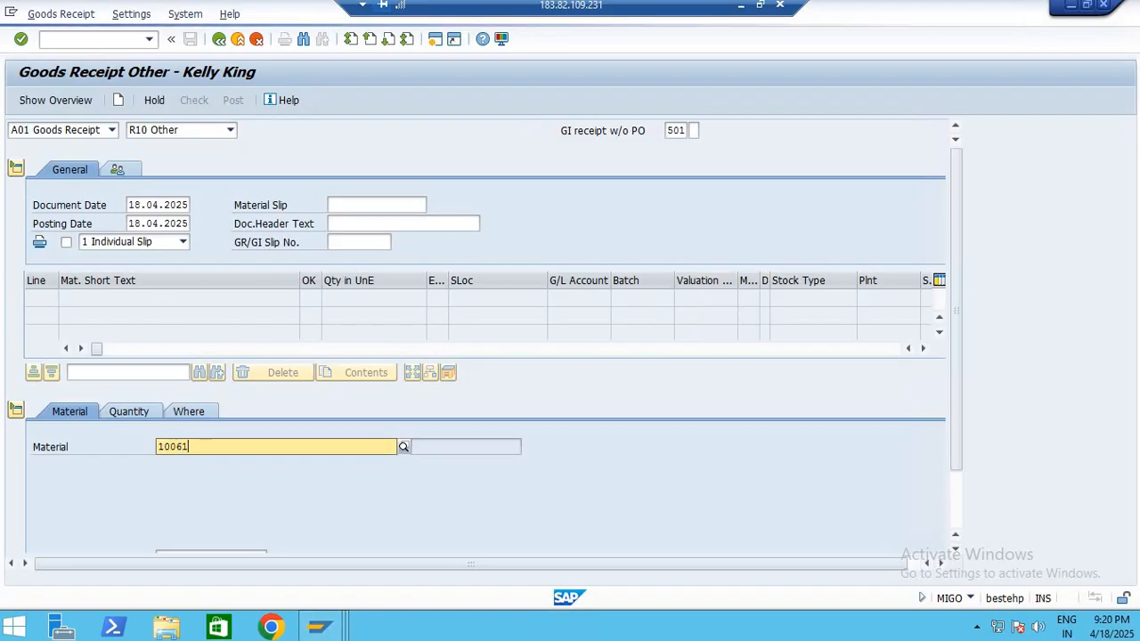
key("Return")
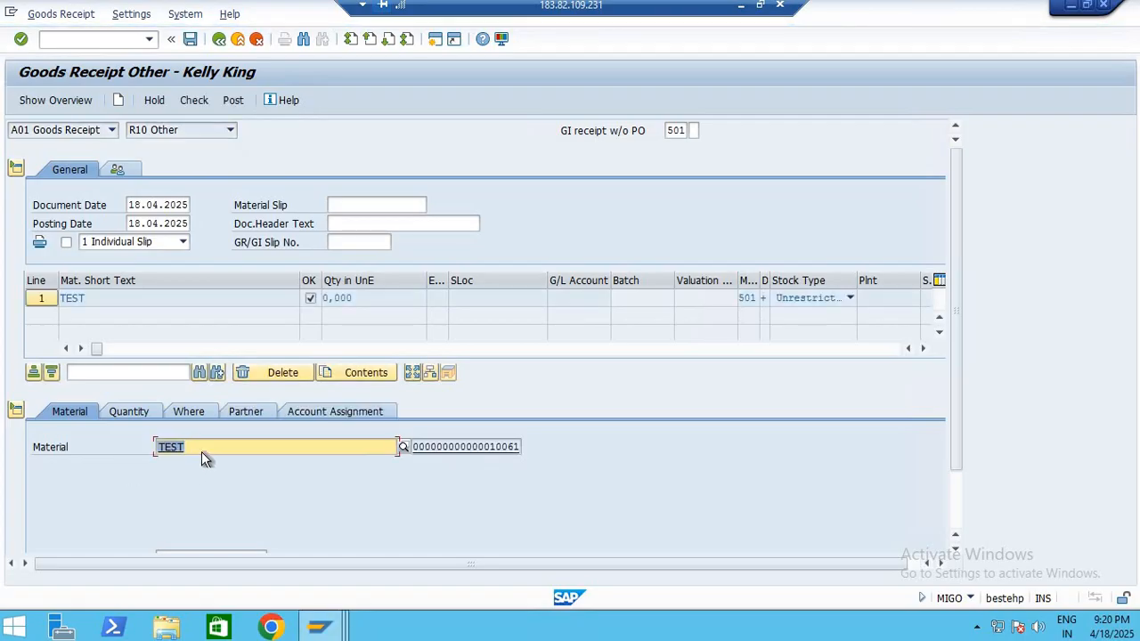
left_click(138, 411)
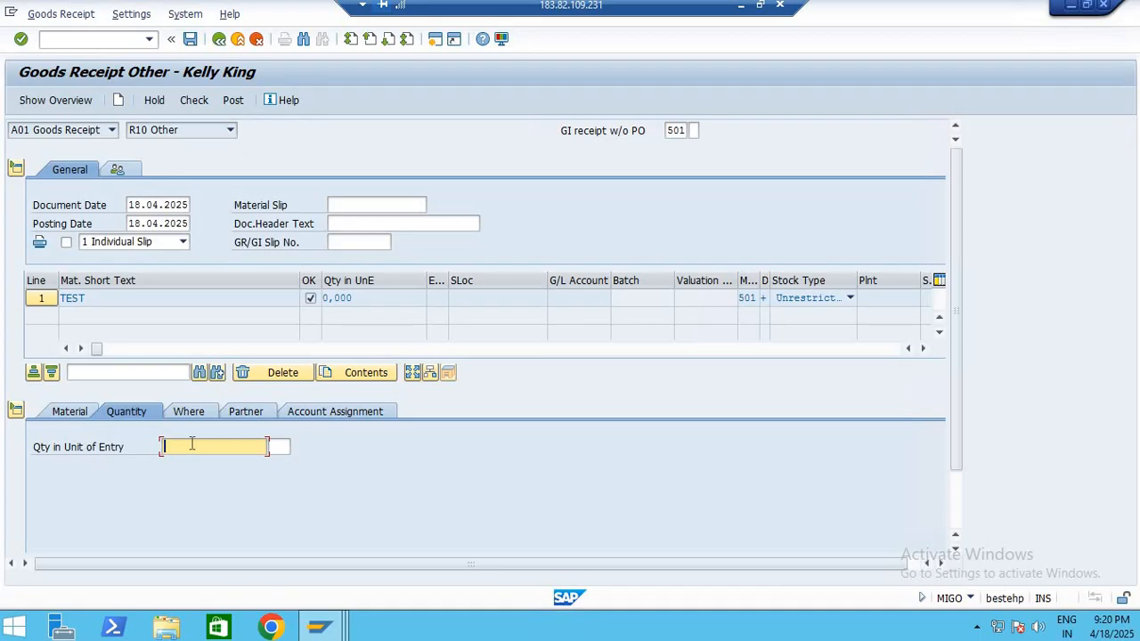
key("Return")
Assign the item to plant 1000 and storage location 0001, and check the goods receipt before posting
left_click(199, 410)
left_click(180, 483)
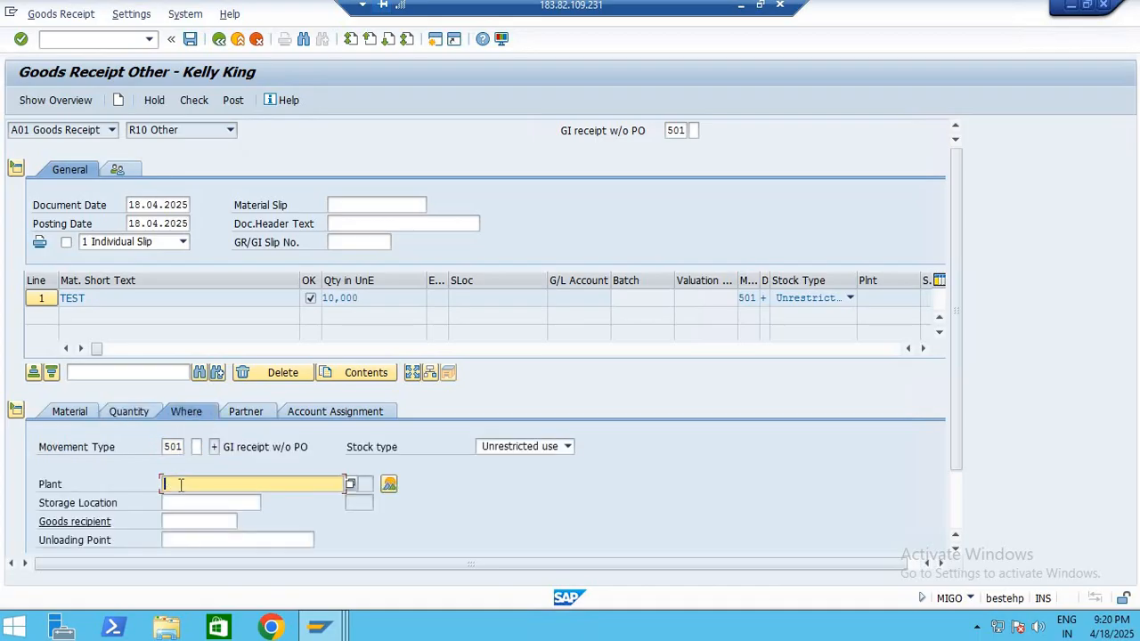
type("1000")
key("Tab")
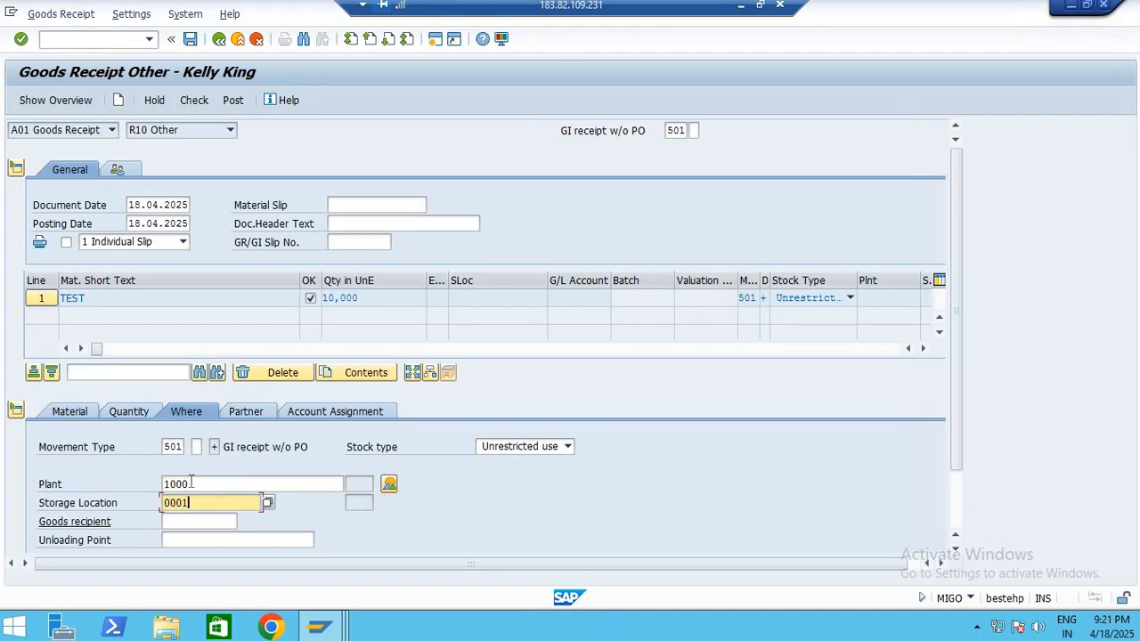
left_click(247, 412)
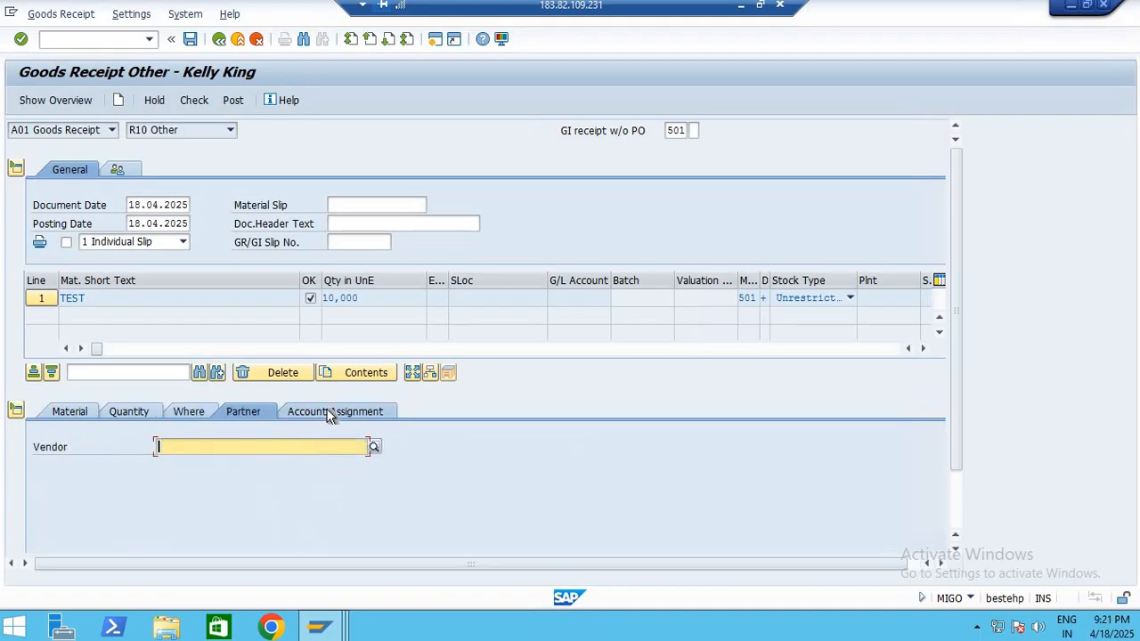
left_click(330, 414)
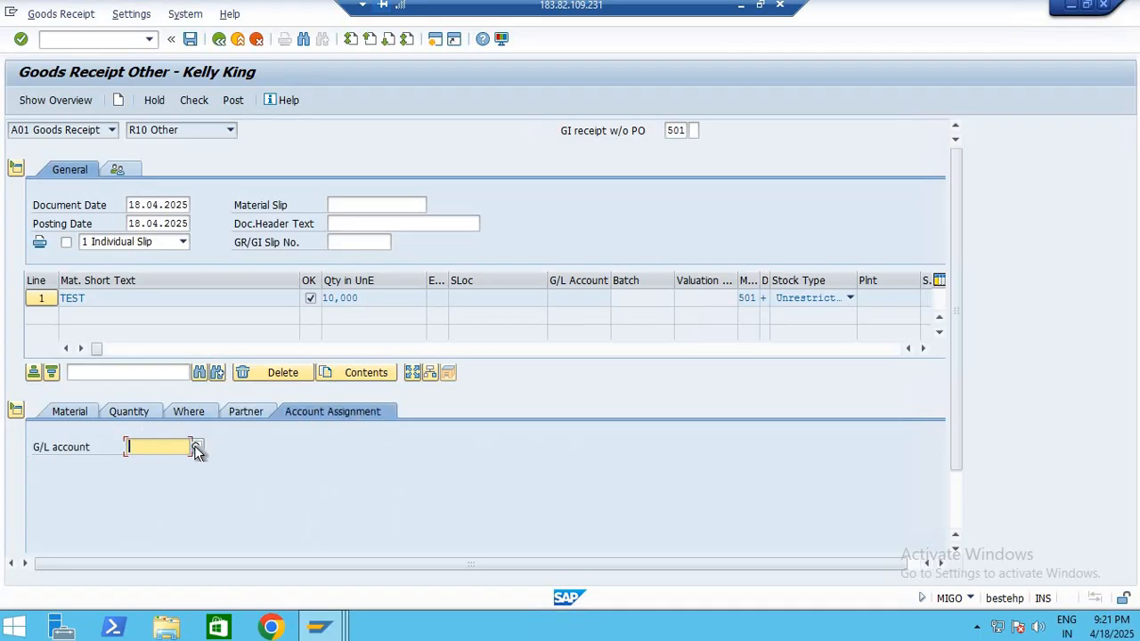
left_click(189, 102)
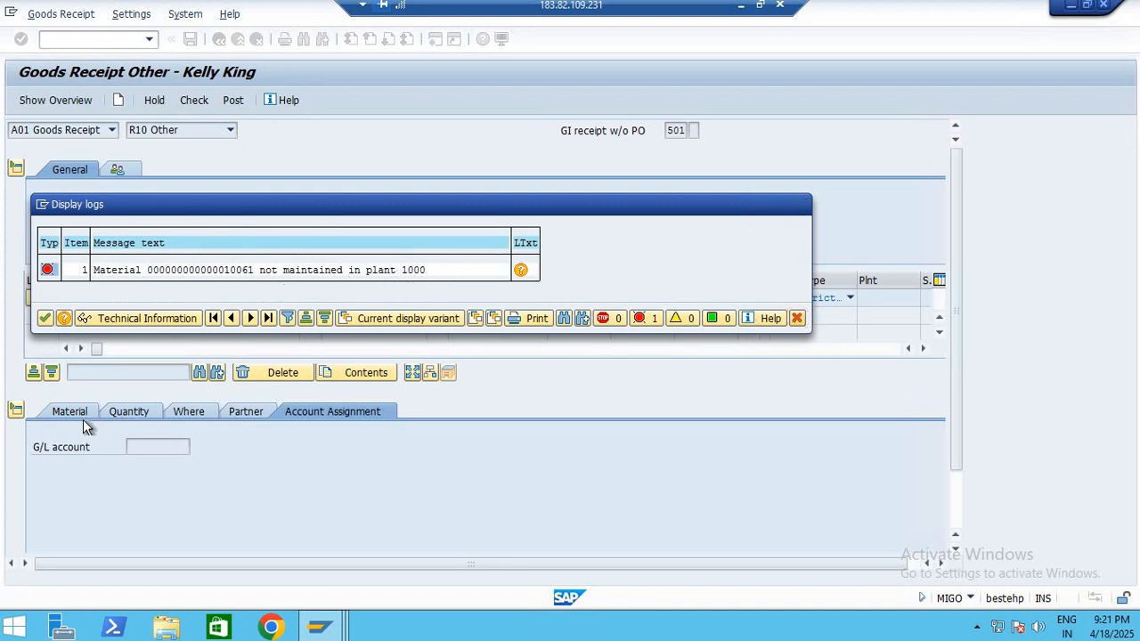
key("Return")
Change the item's plant and storage location to EE00, and check the goods receipt again
left_click(123, 409)
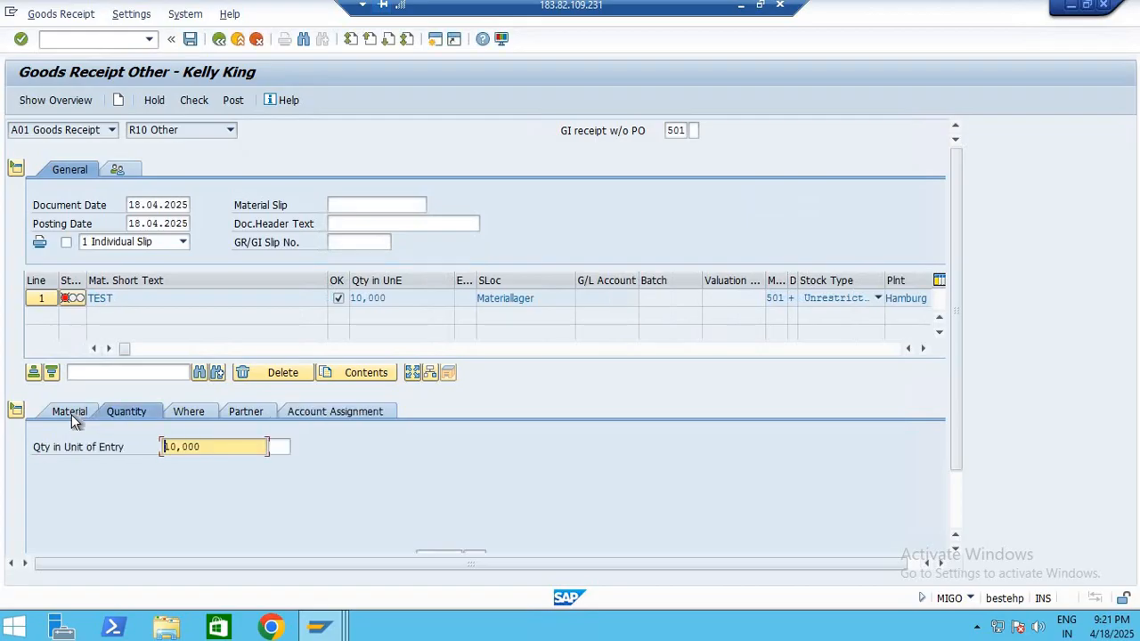
left_click(72, 412)
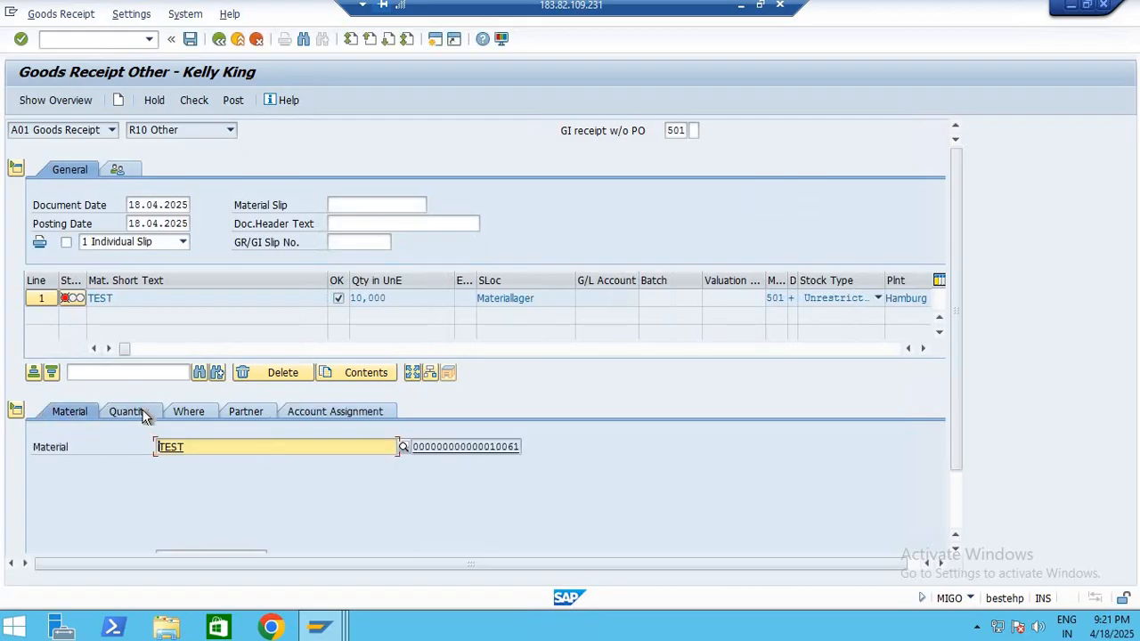
scroll(174, 411, "down", 1)
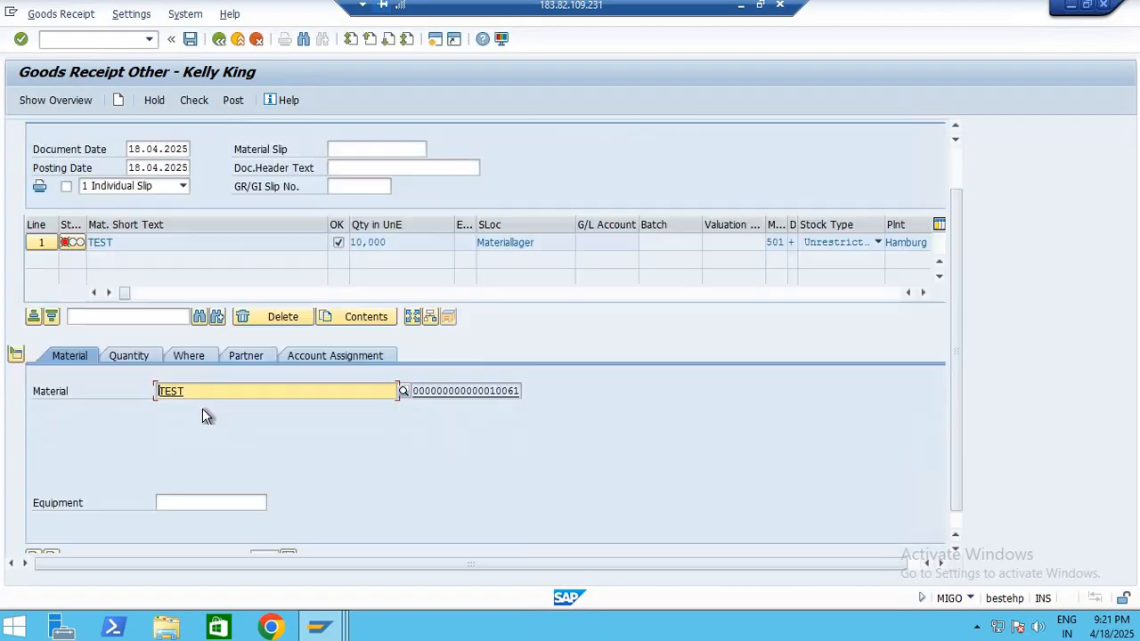
left_click(187, 359)
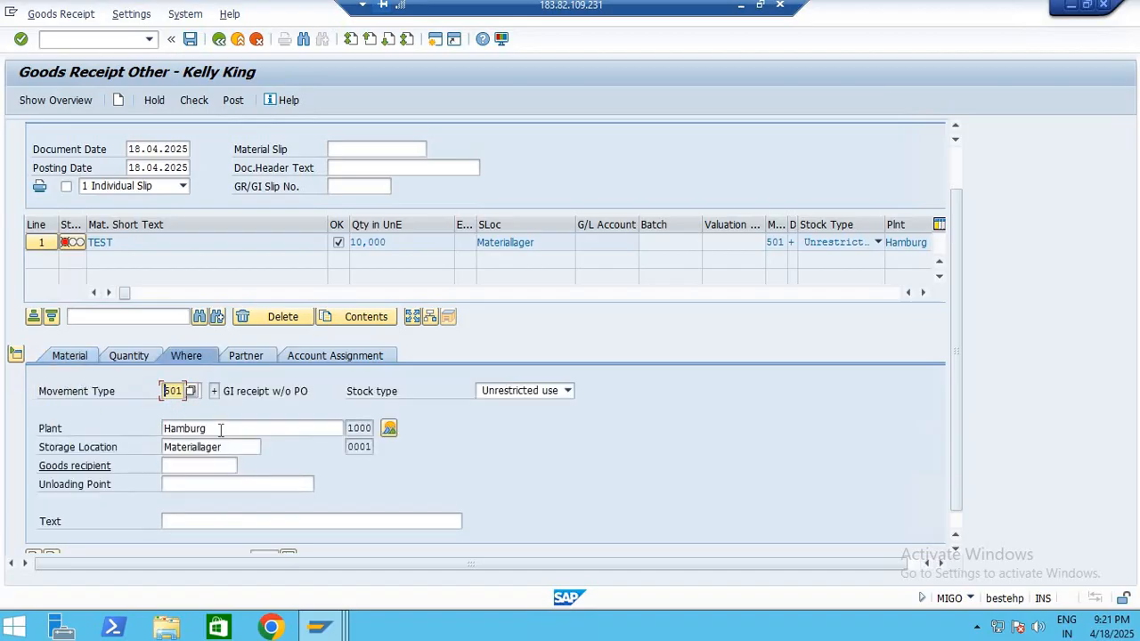
left_click_drag(207, 428, 164, 428)
type("E")
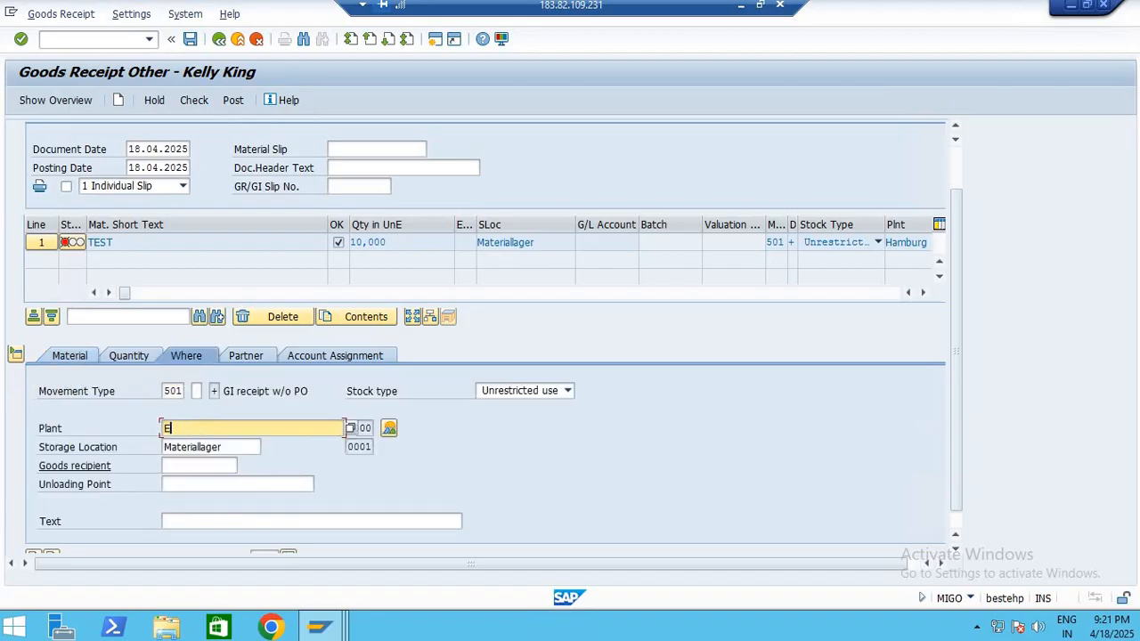
type("E00")
key("Return")
key("Tab")
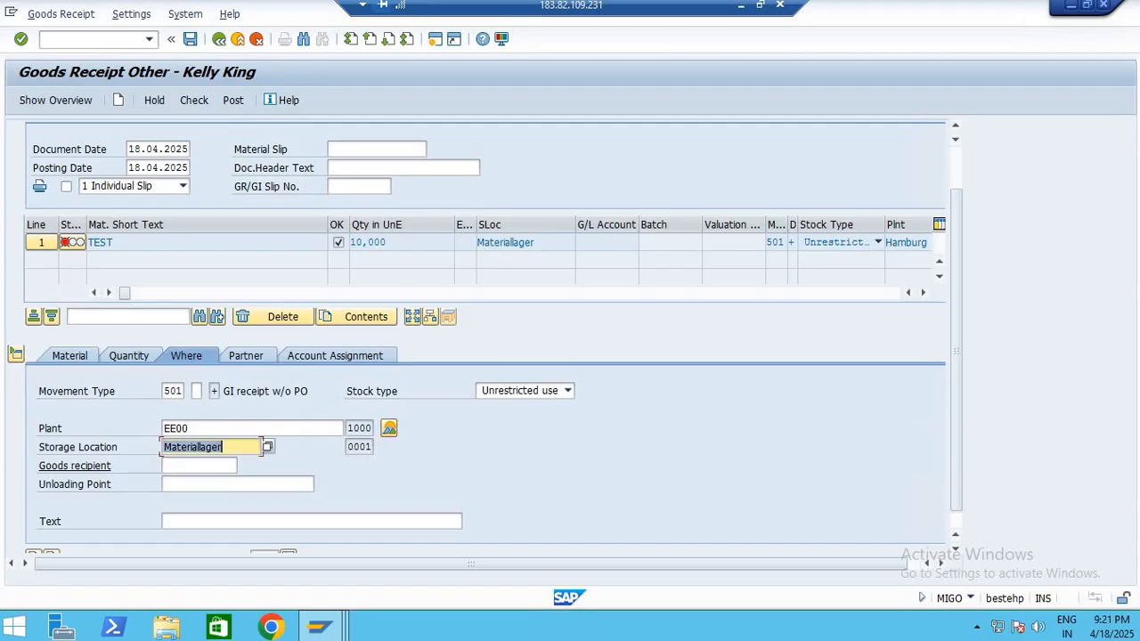
type("EE00")
key("Return")
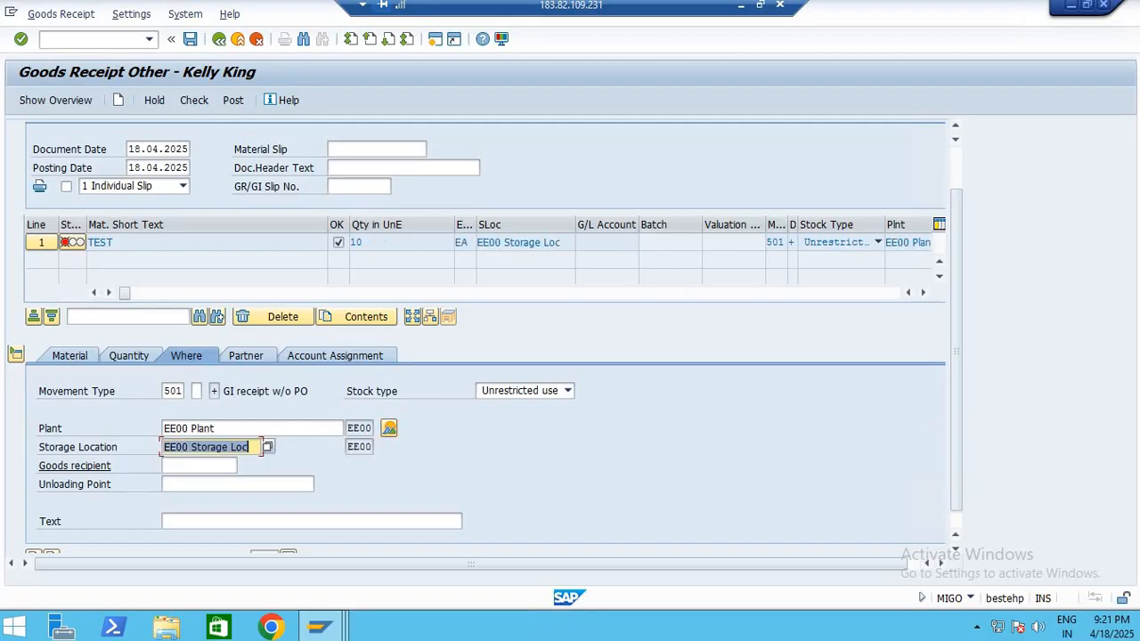
left_click(206, 102)
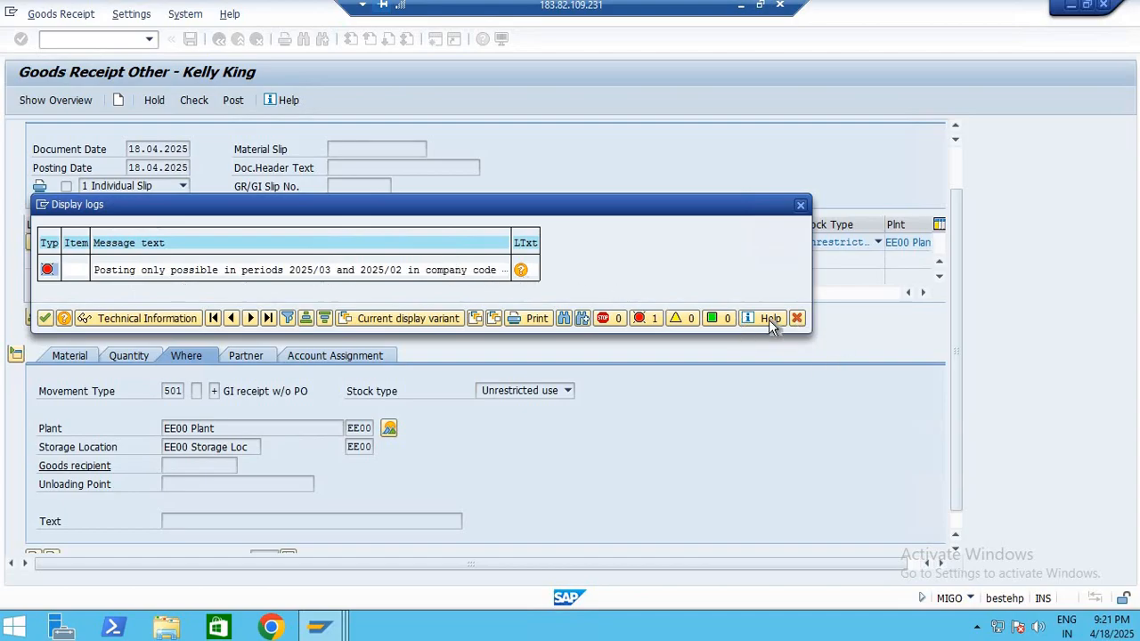
left_click(797, 318)
Open MMPV in a new session, leave it for SAP Easy Access, and return to the goods receipt
left_click(435, 39)
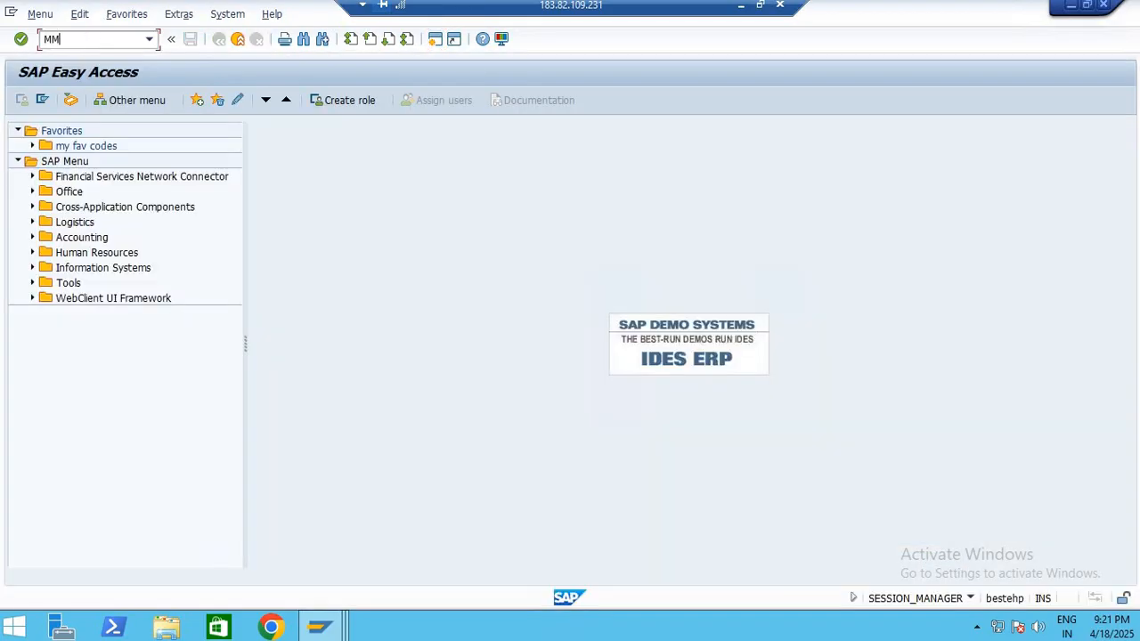
type("MMPV")
key("Return")
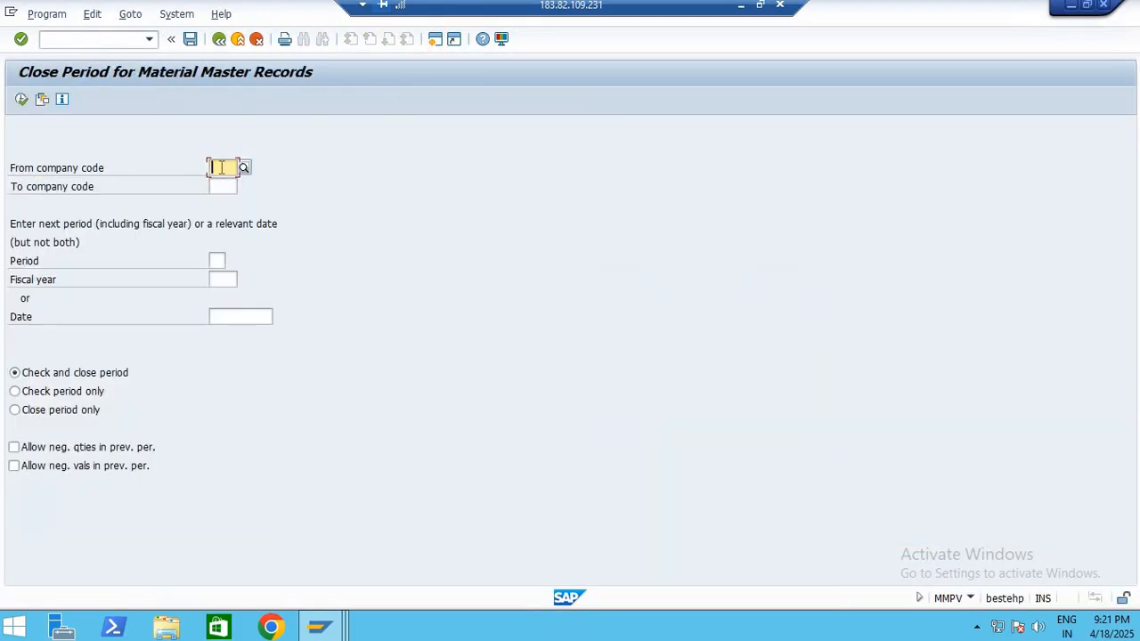
left_click(218, 40)
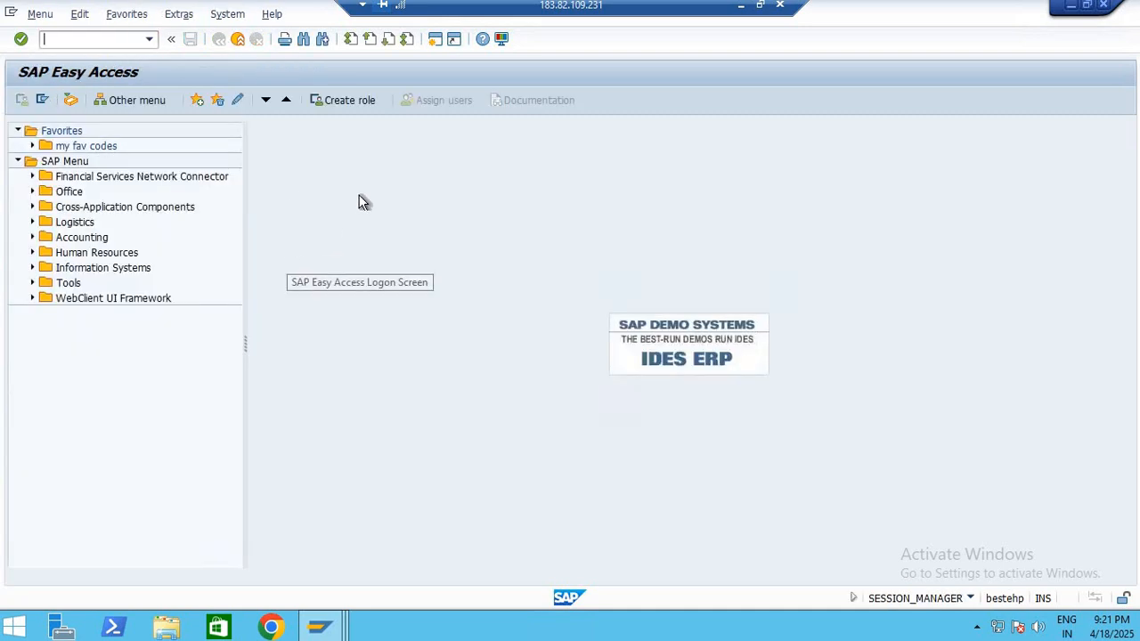
key("alt+Tab")
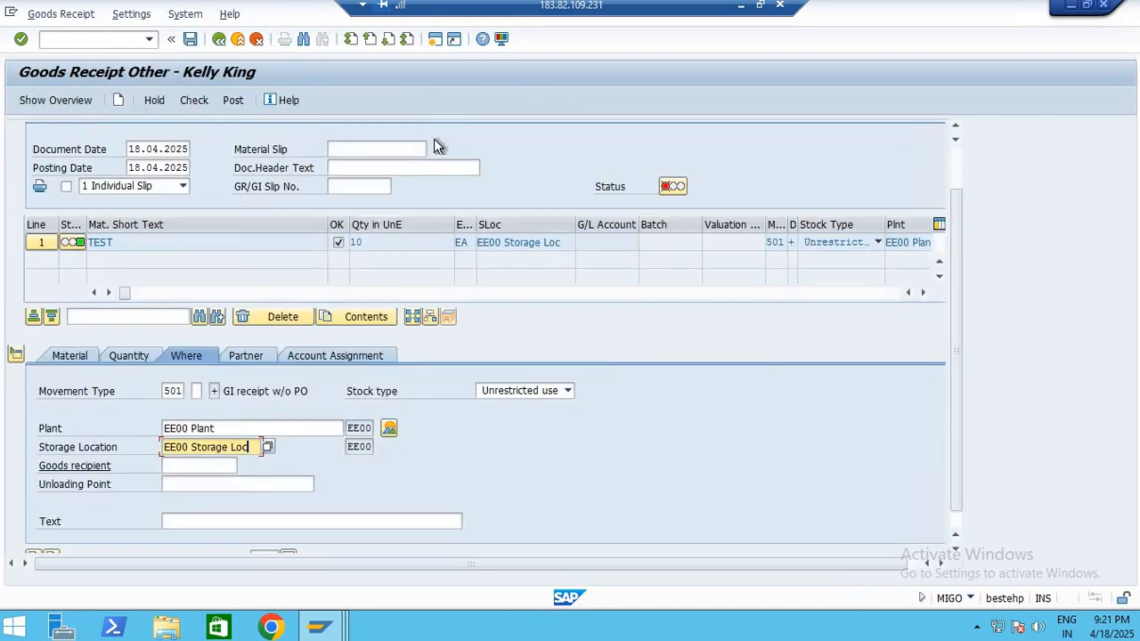
Recheck the goods receipt and read the error's long text for the affected company code and posting periods
left_click(193, 100)
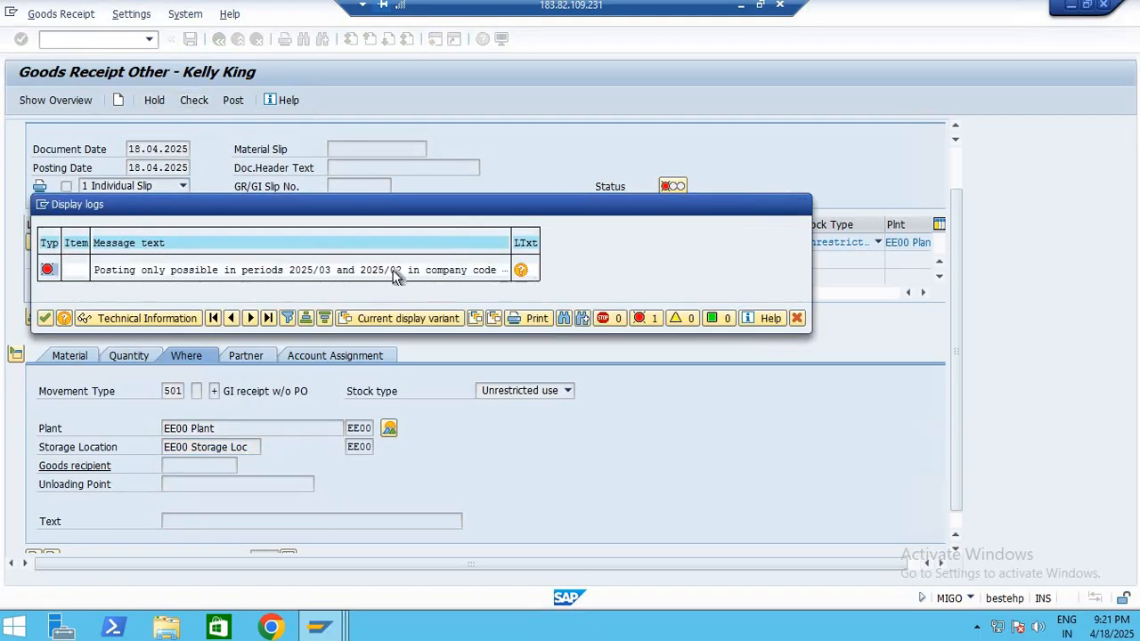
double_click(472, 270)
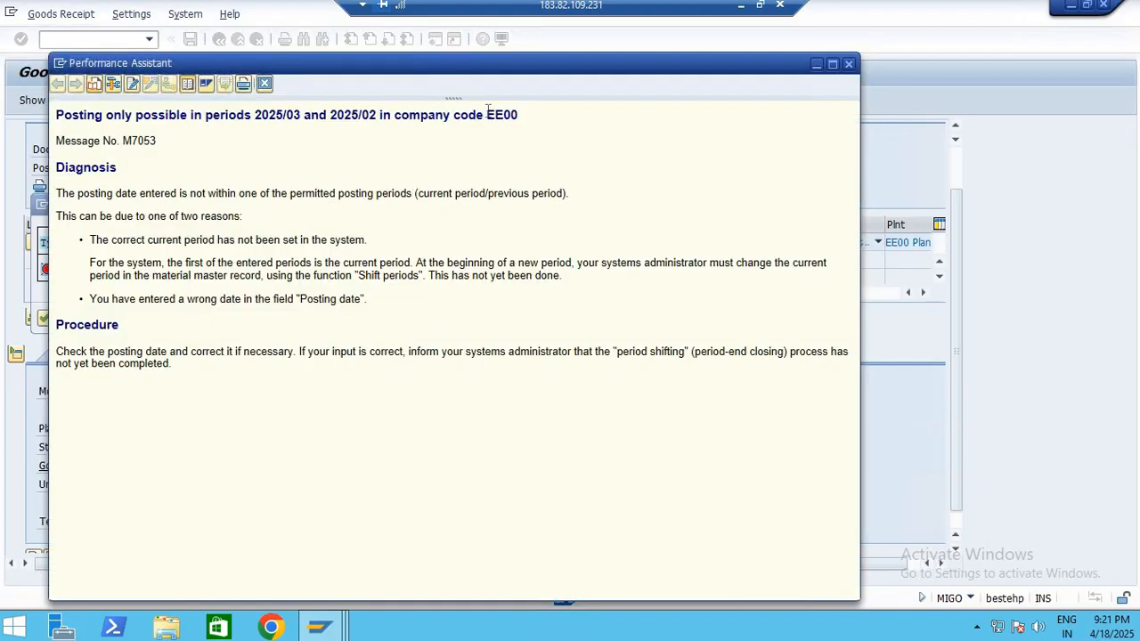
left_click_drag(487, 114, 571, 114)
left_click(849, 65)
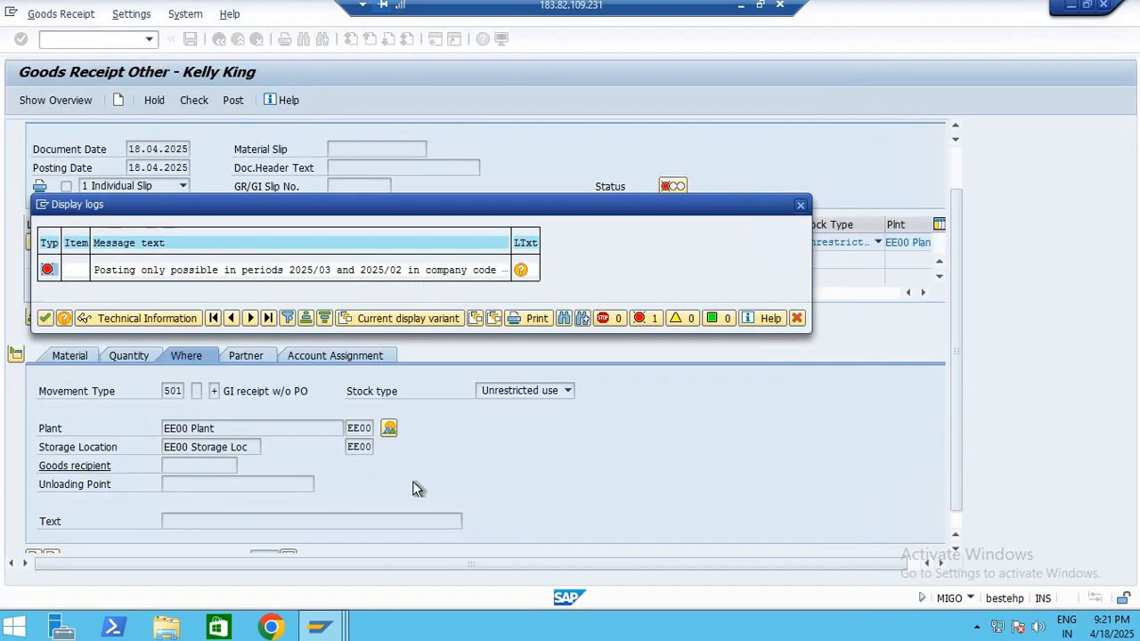
key("Escape")
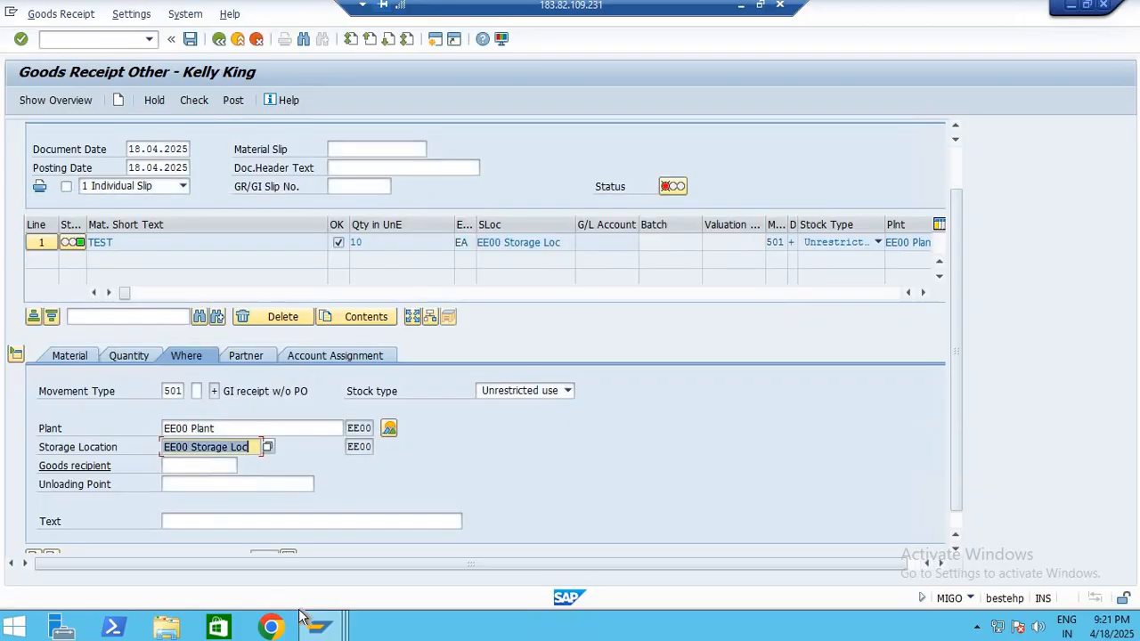
Run MMPV in the SAP Easy Access session and set both the from and to company code to EE00
left_click(322, 630)
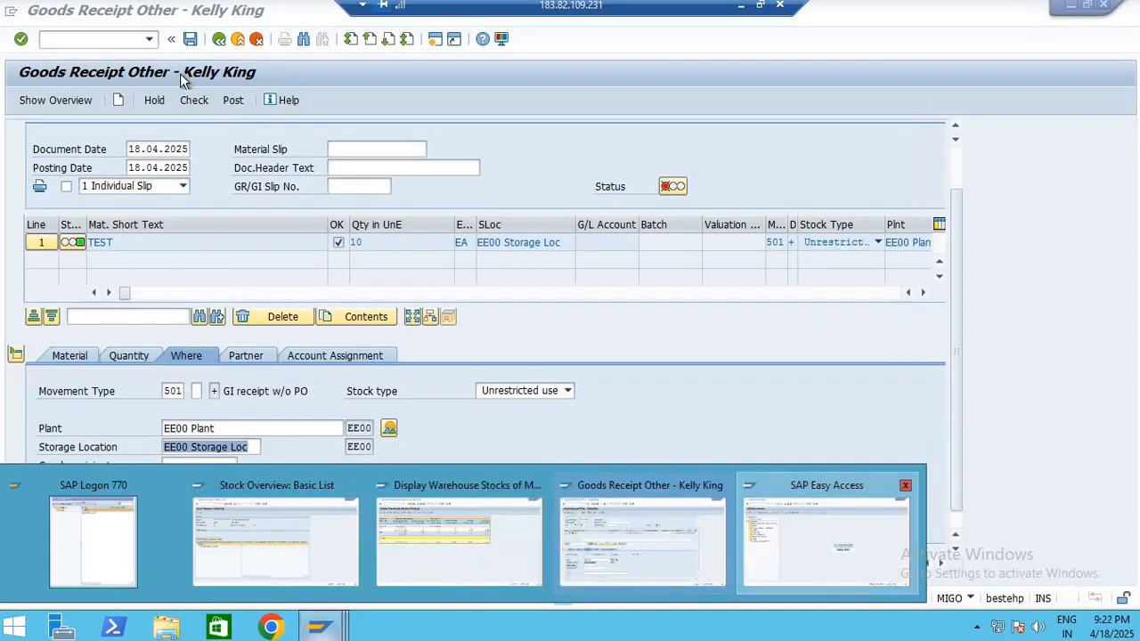
type("MMP")
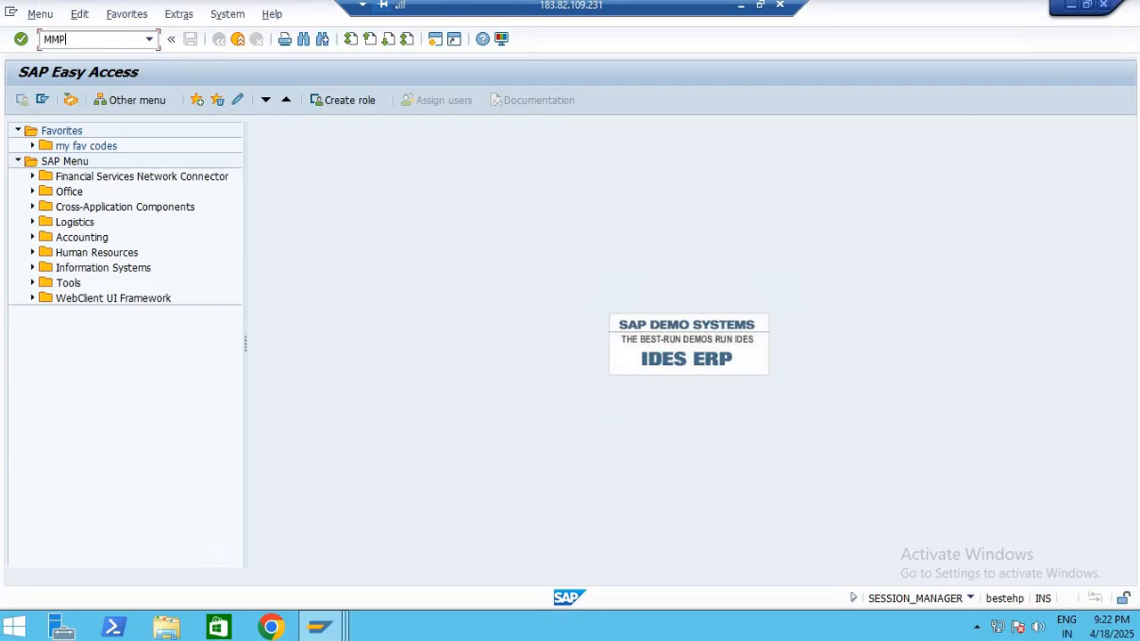
type("V")
key("Return")
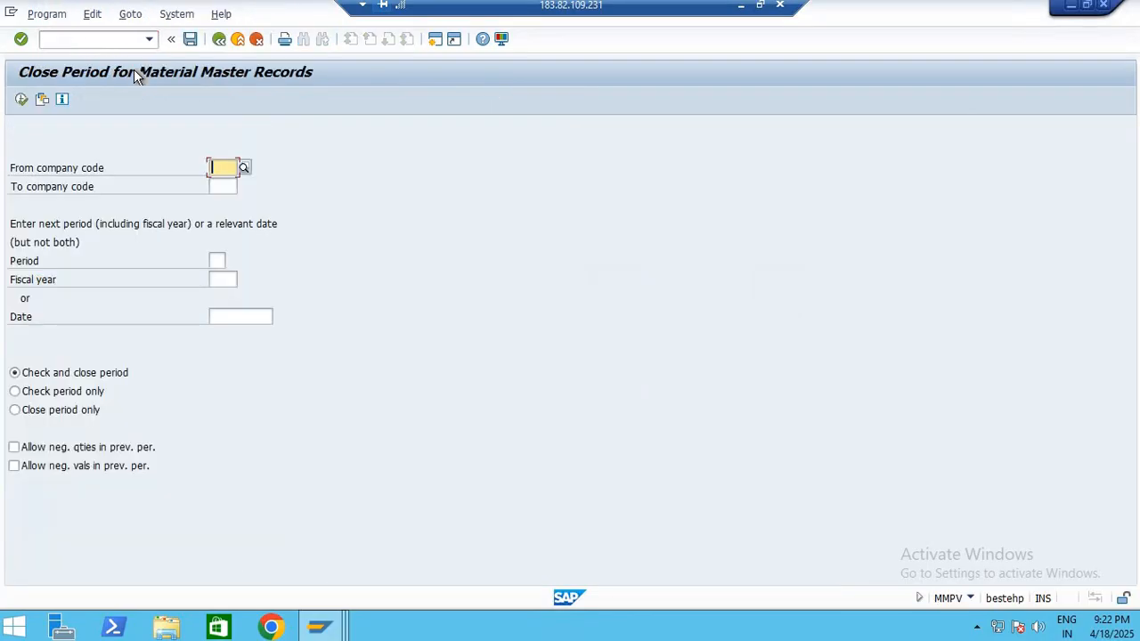
type("EE00")
key("Tab")
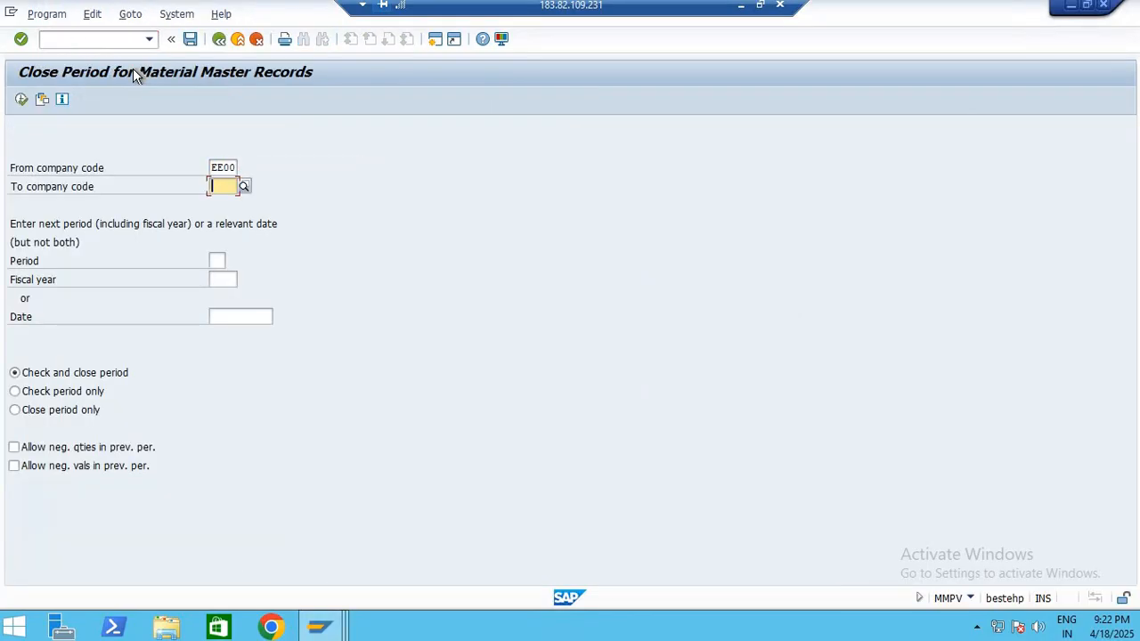
type("EE")
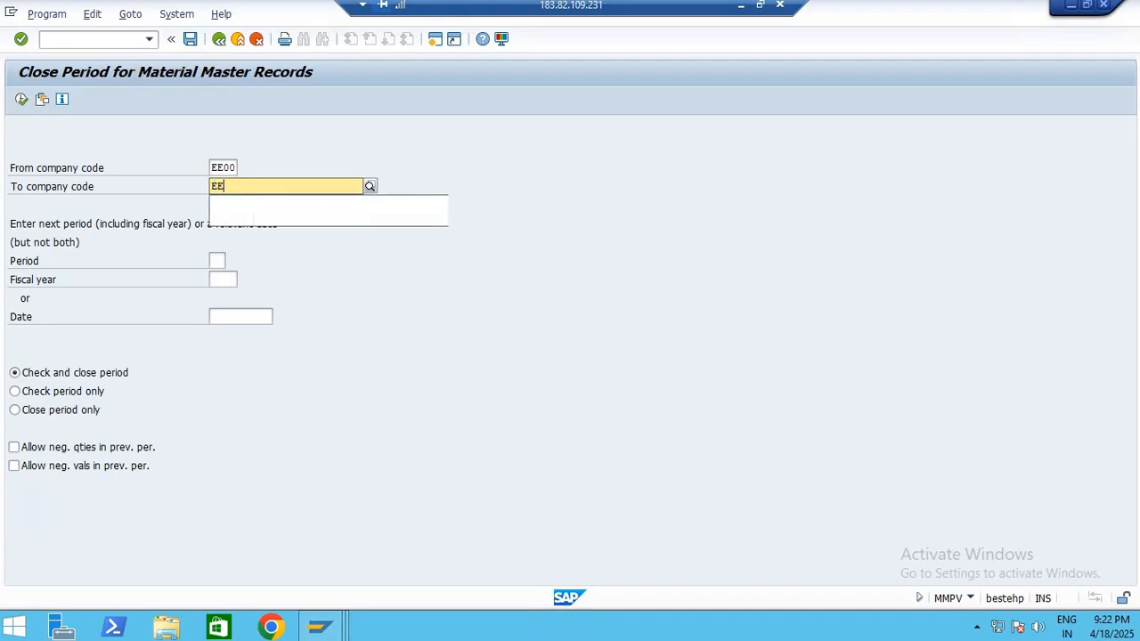
type("00")
Try to close the period with period 03 and fiscal year 2025, and return to the selection screen
left_click(217, 260)
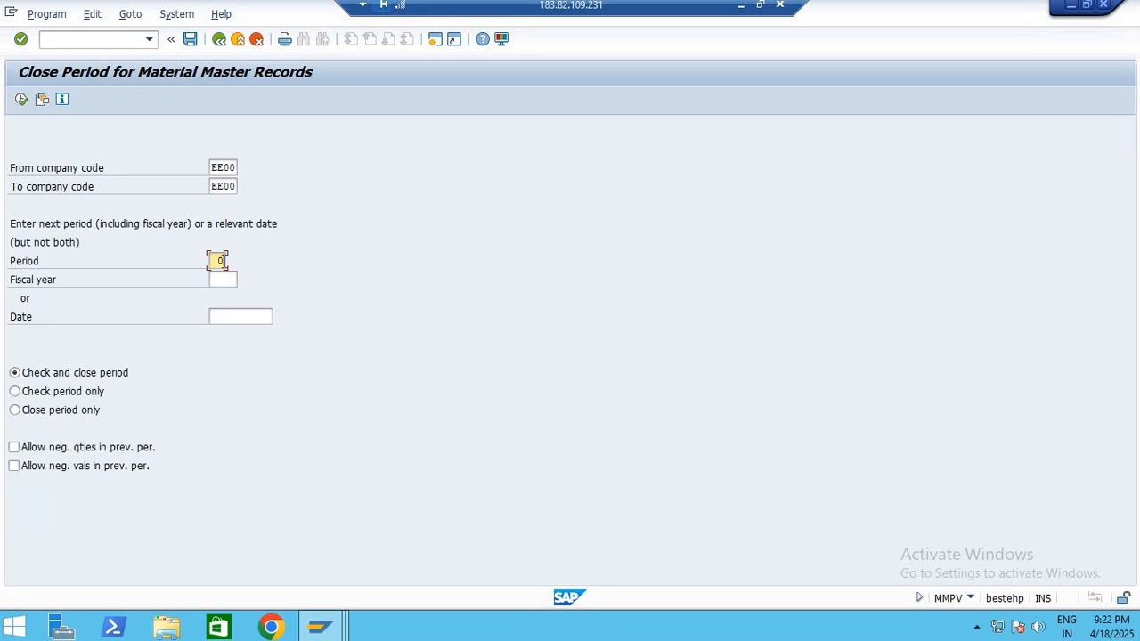
key("Tab")
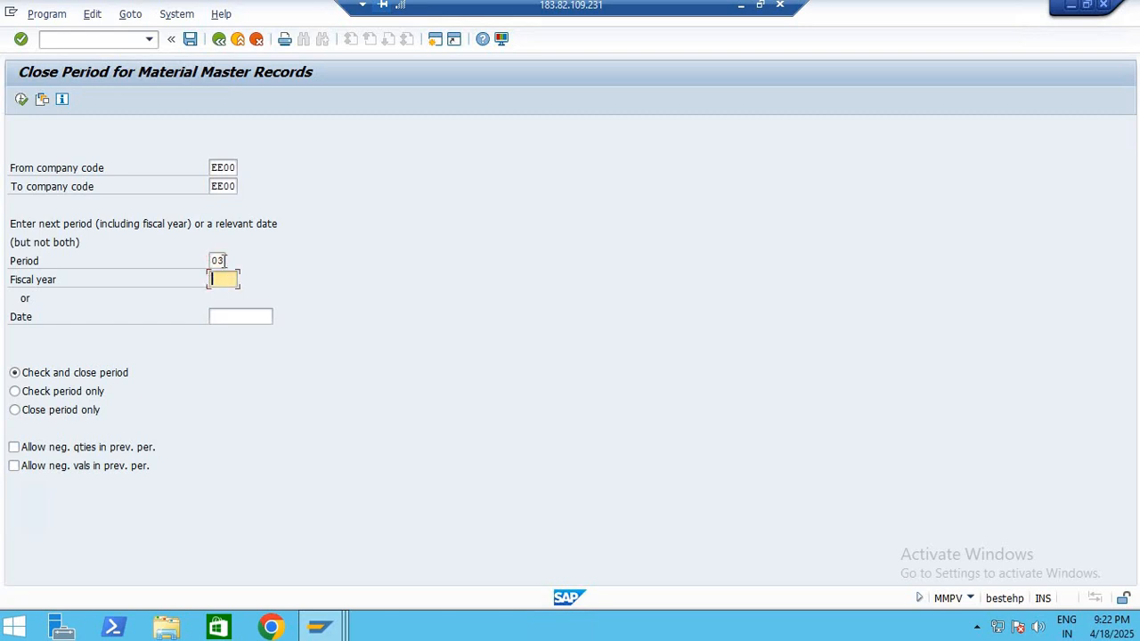
type("2025")
left_click(21, 99)
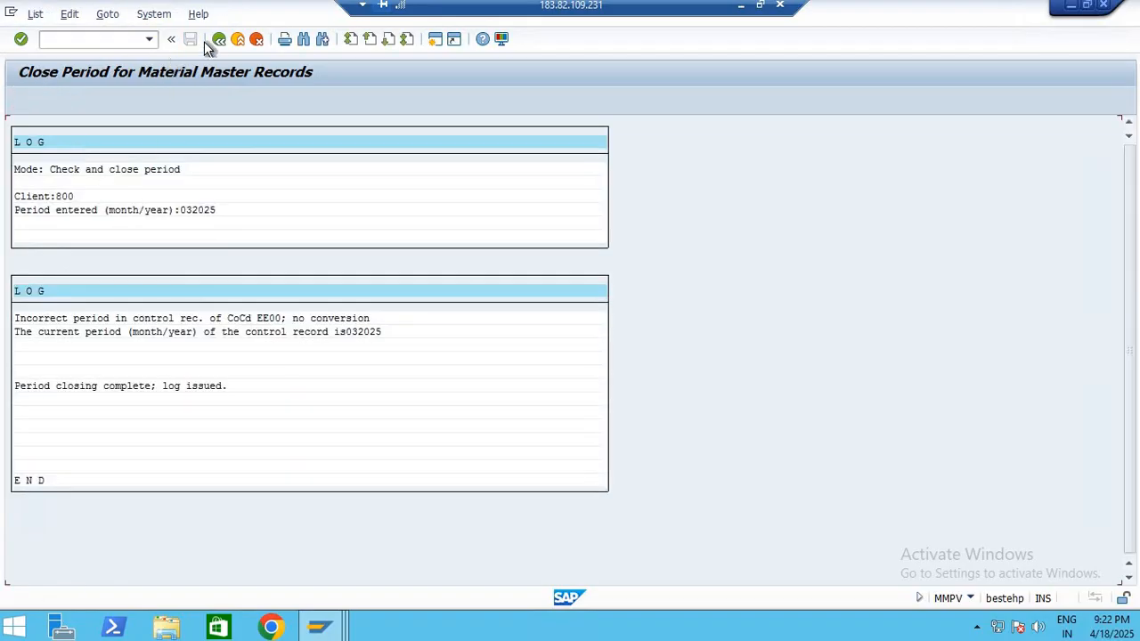
left_click(218, 40)
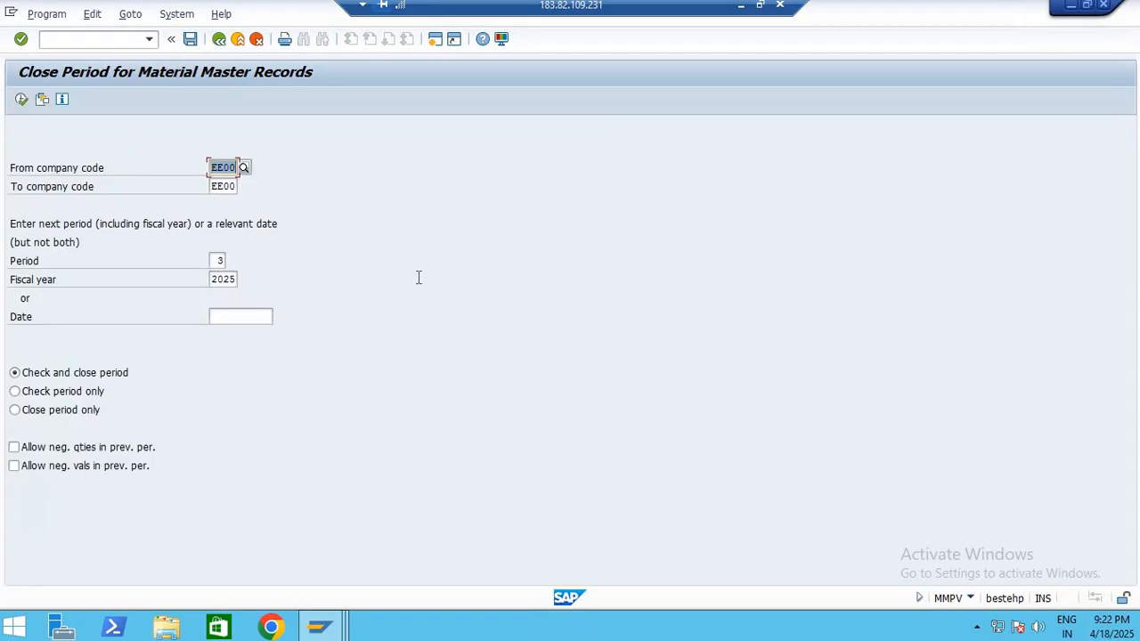
Check and close the material master period for company code EE00 with period 4 of fiscal year 2025
key("Tab")
key("Tab")
type("4")
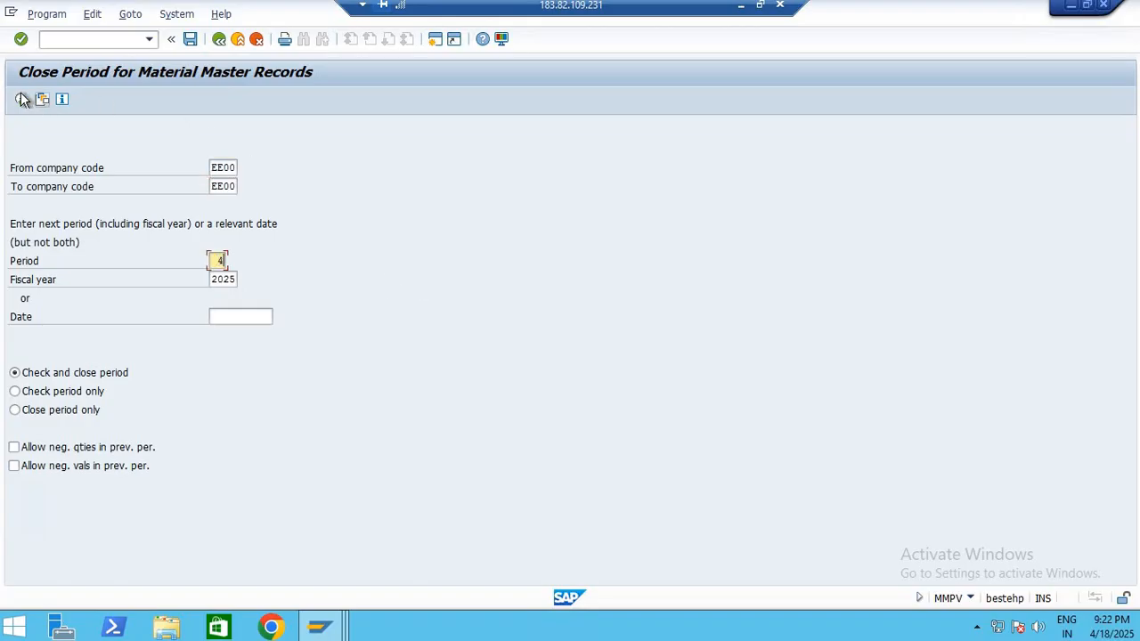
left_click(21, 99)
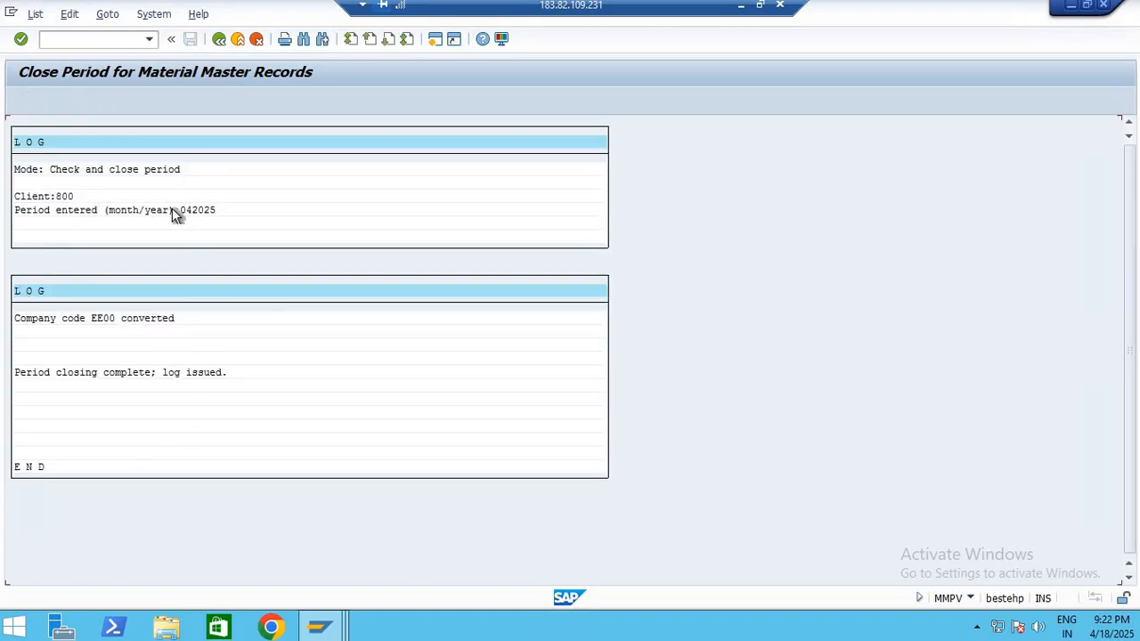
Leave the period closing log, return to the goods receipt, recheck it, and close the message log
left_click(223, 41)
left_click(221, 40)
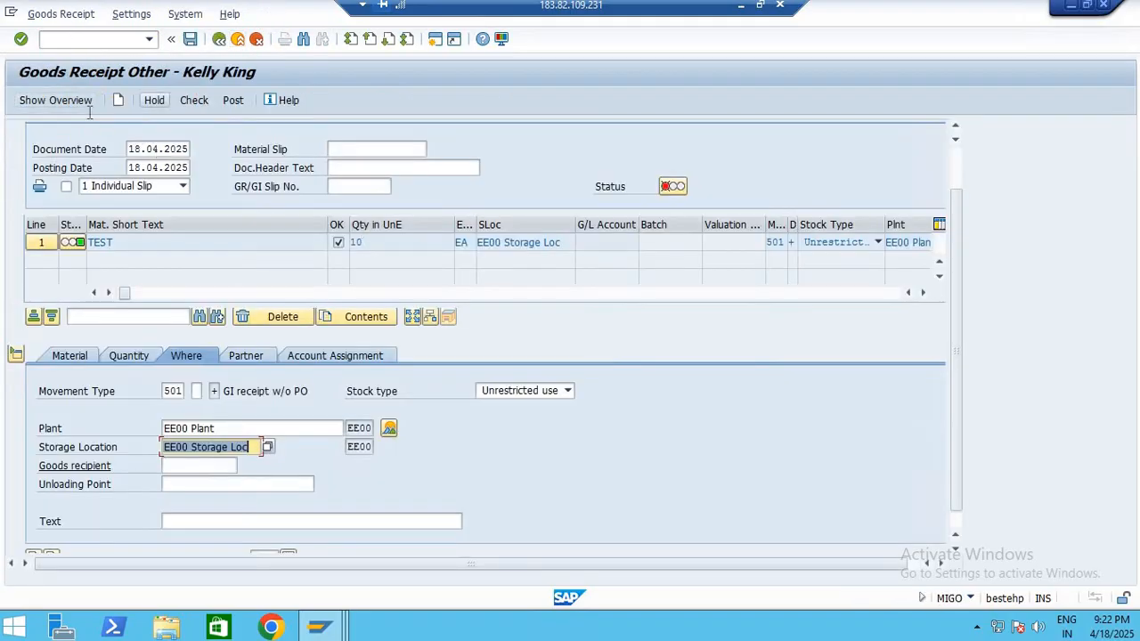
left_click(194, 99)
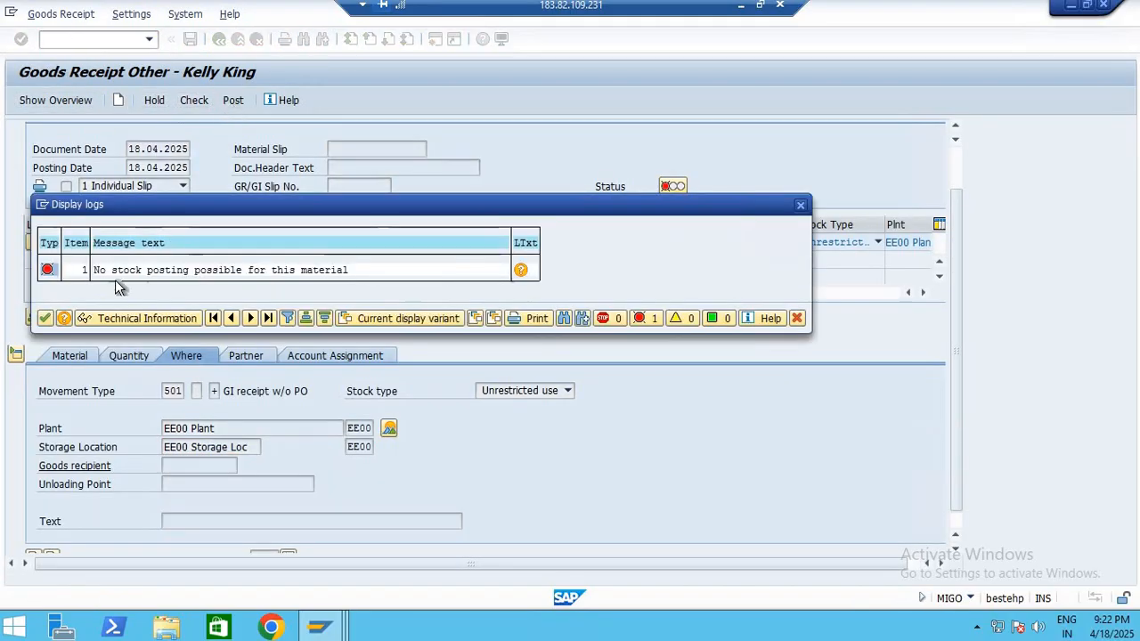
left_click(797, 318)
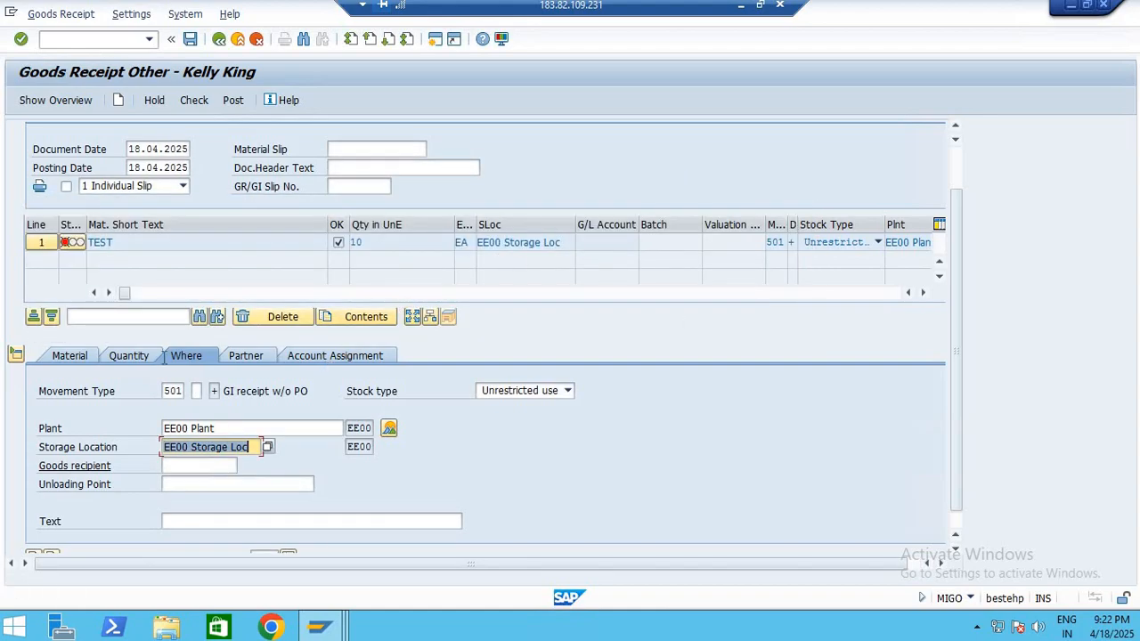
Replace the TEST material in line 1 of the goods receipt with another material number
scroll(206, 436, "down", 1)
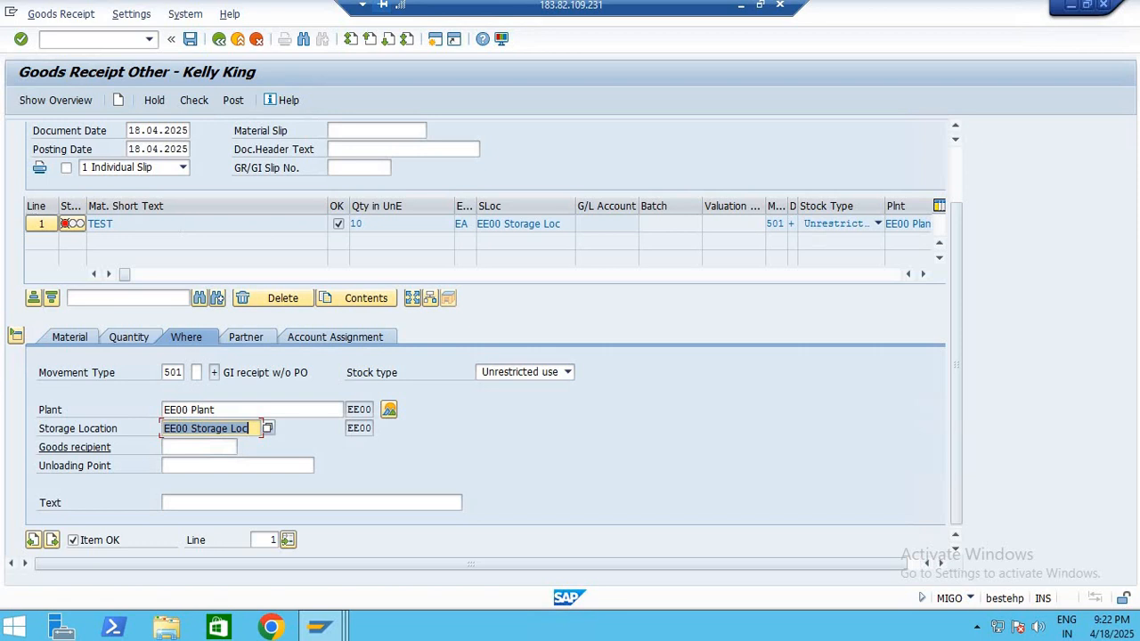
left_click(100, 224)
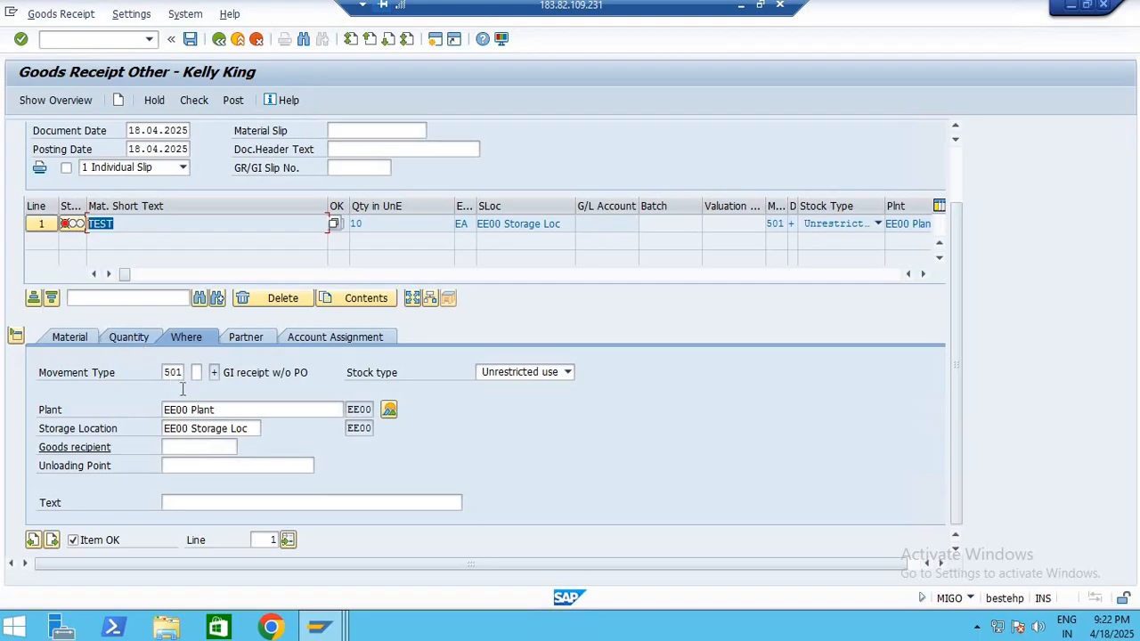
left_click(75, 336)
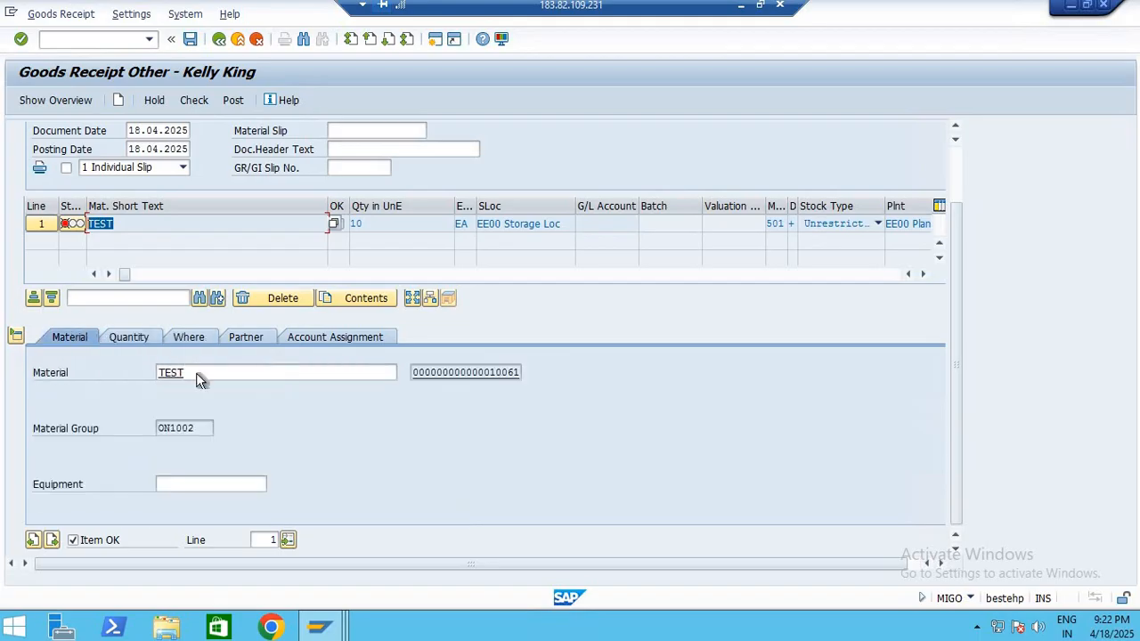
left_click(199, 380)
type("10066")
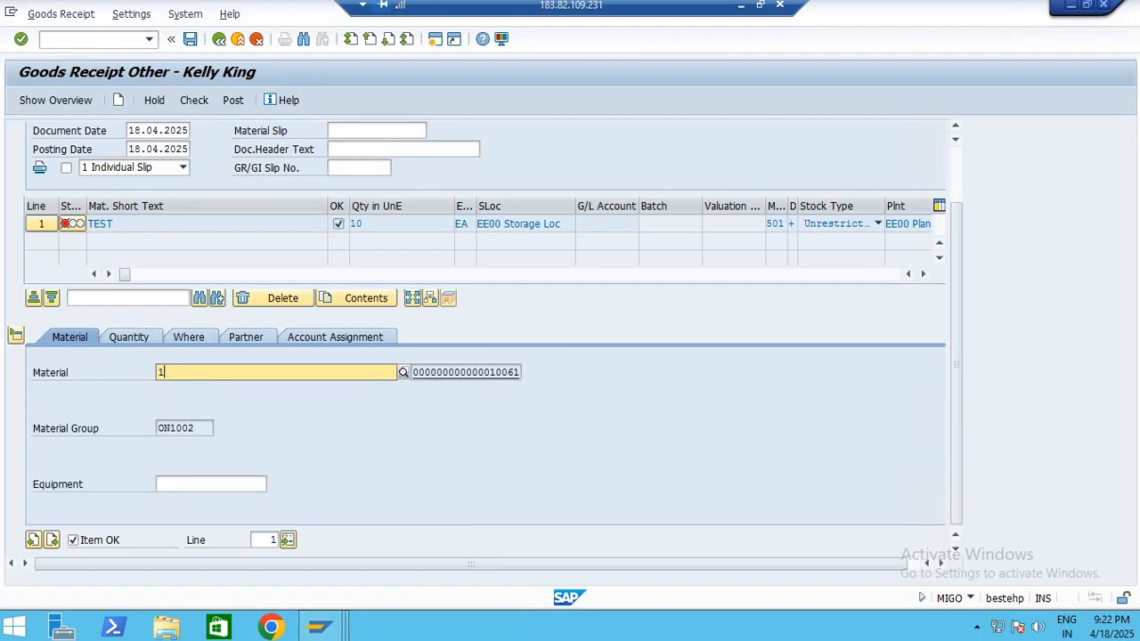
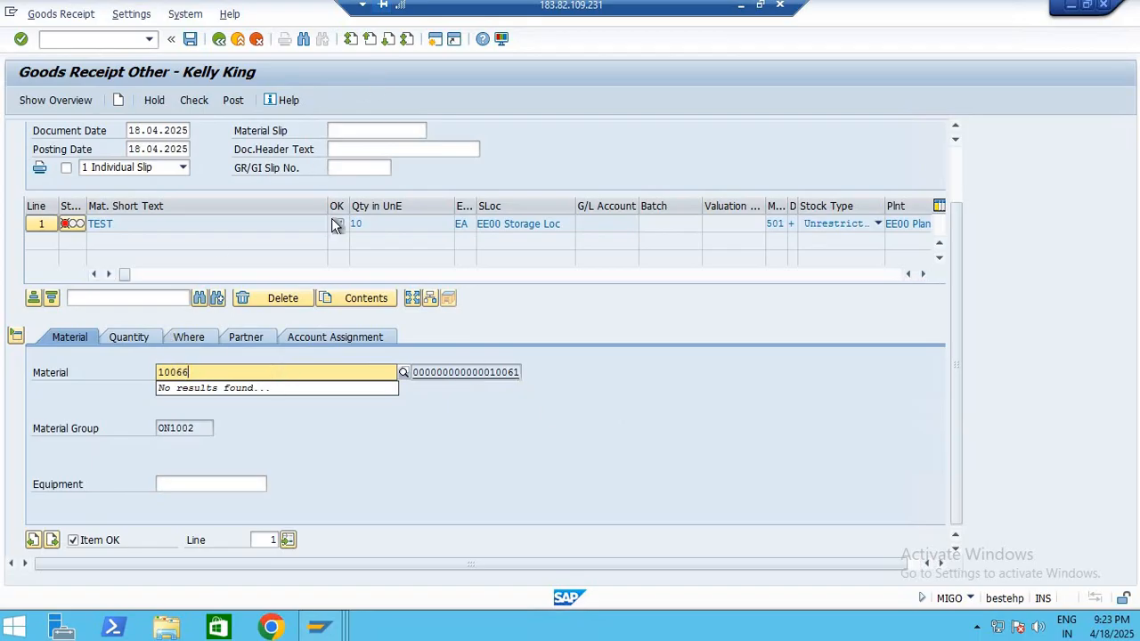
Look up the material number 10066 in the stock overview window and return to the goods receipt
left_click(436, 40)
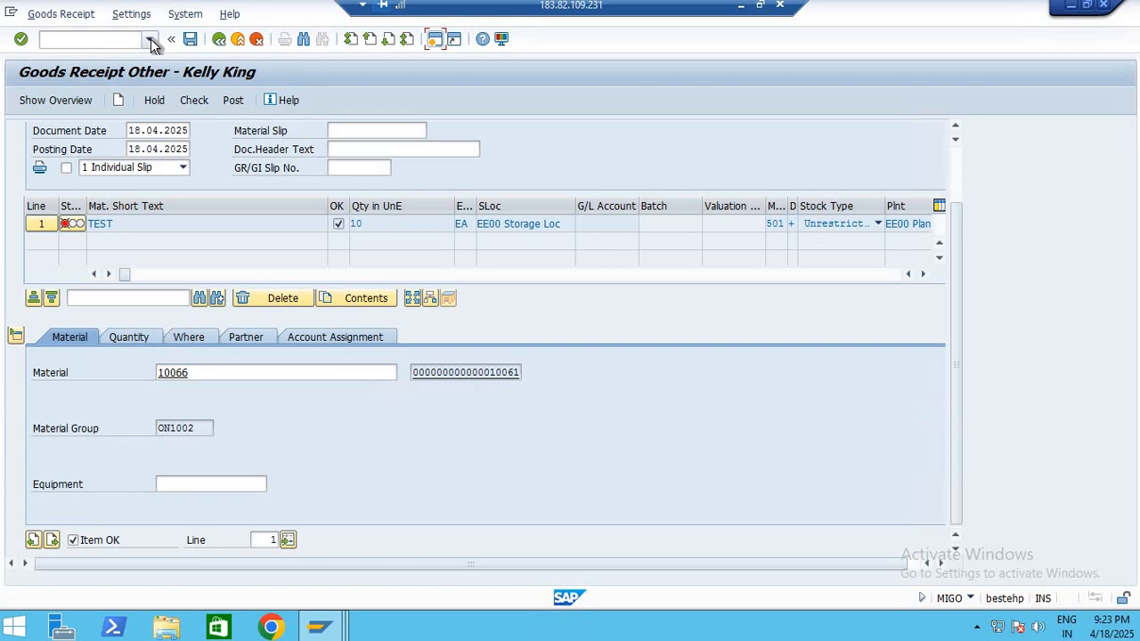
mouse_move(326, 631)
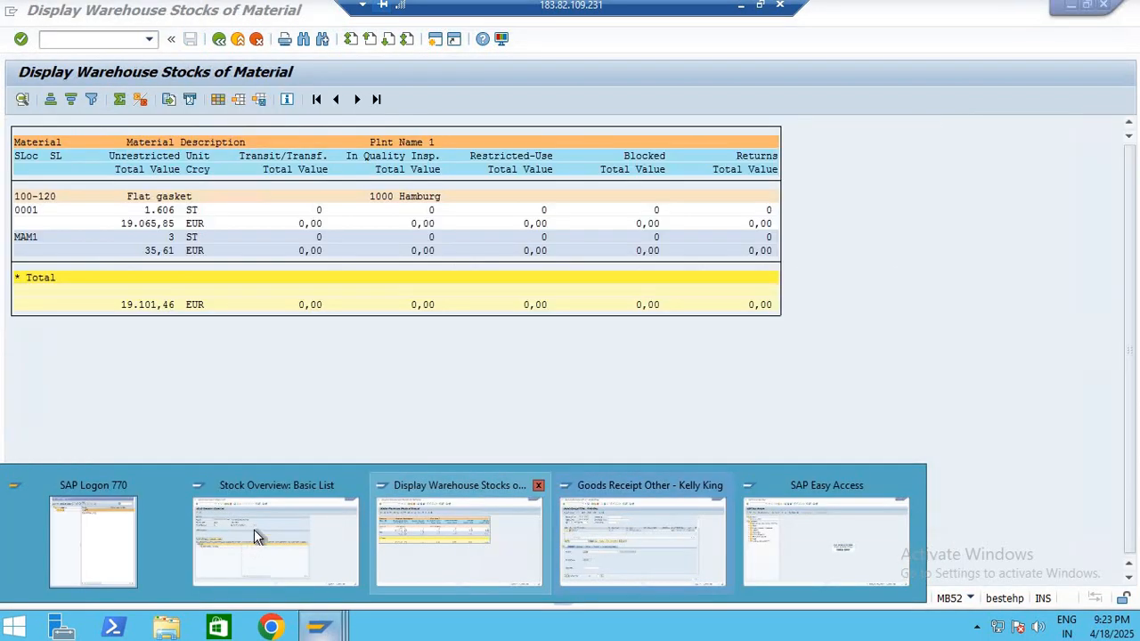
left_click(253, 534)
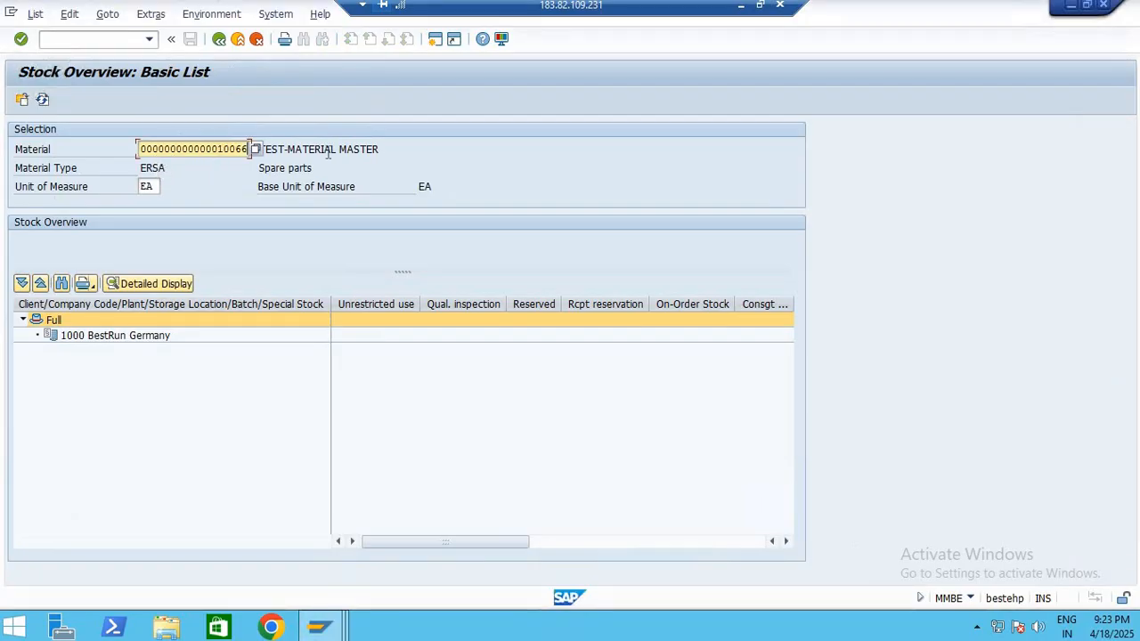
left_click_drag(217, 149, 290, 221)
left_click(330, 630)
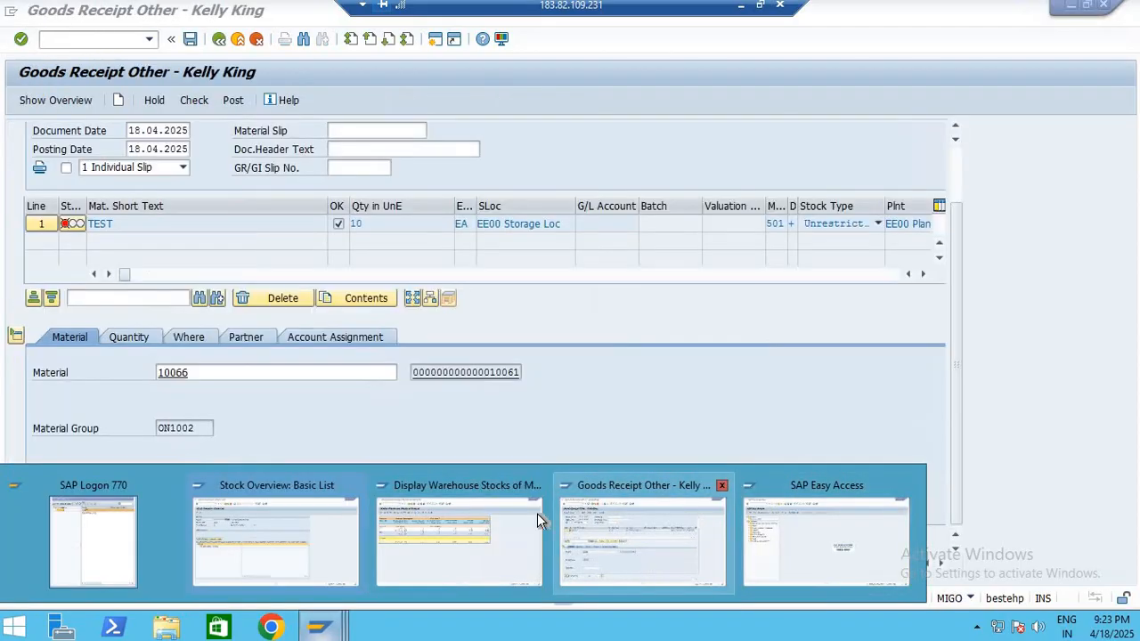
Check the goods receipt with material 10066 in line 1 and close the message log
left_click(214, 372)
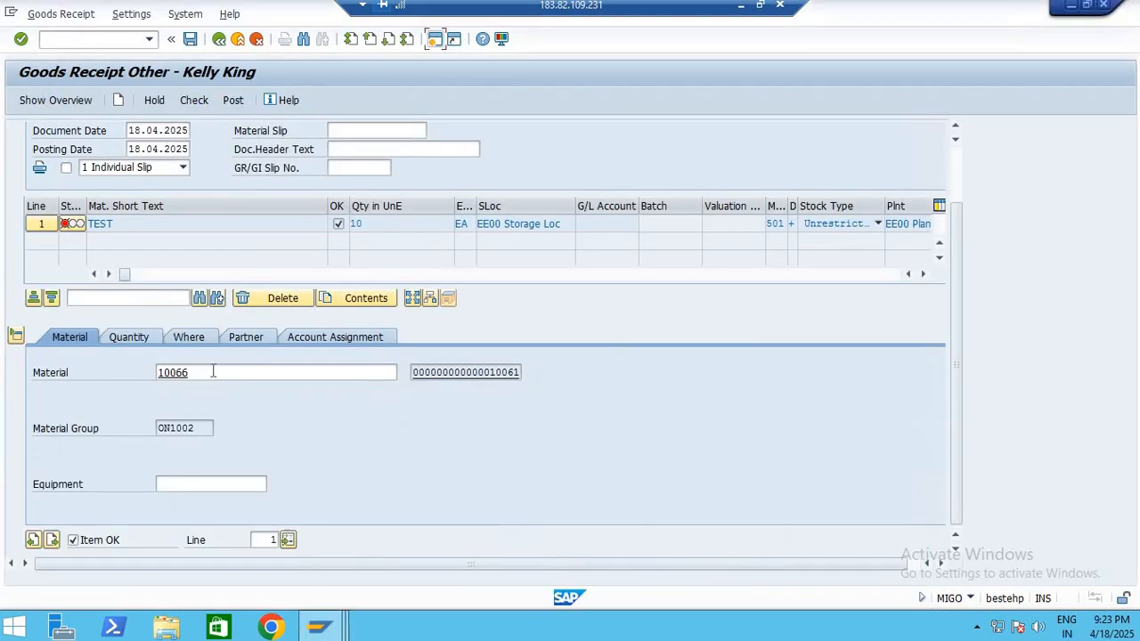
left_click(186, 101)
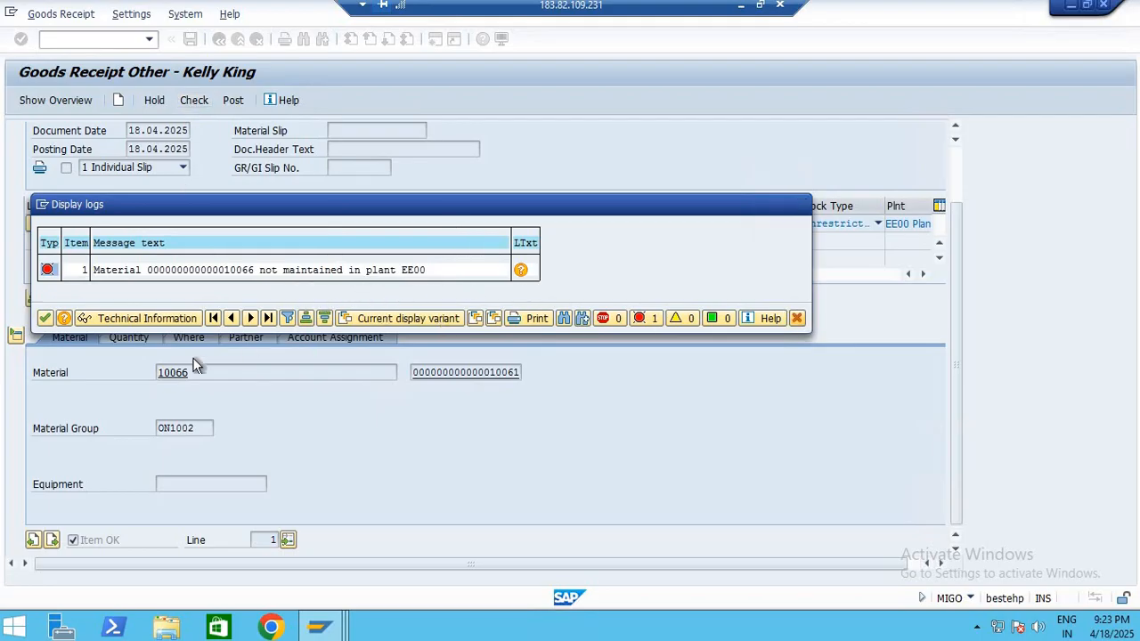
key("Return")
Set the plant to 1000 and the storage location to 0001 for line 1 of the goods receipt
left_click(148, 339)
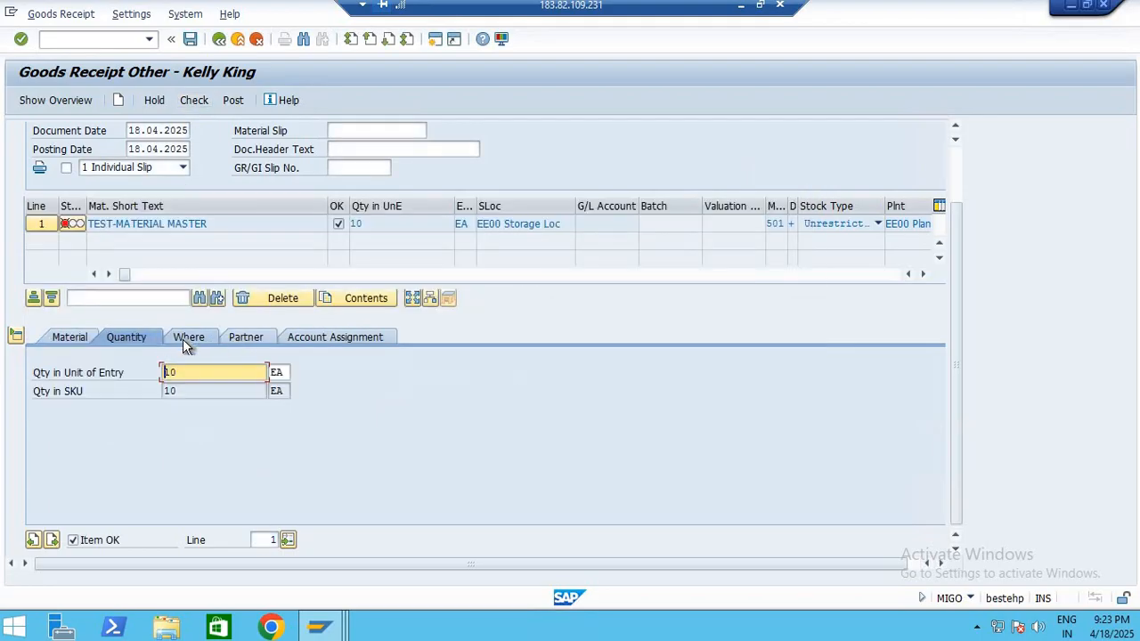
left_click(194, 339)
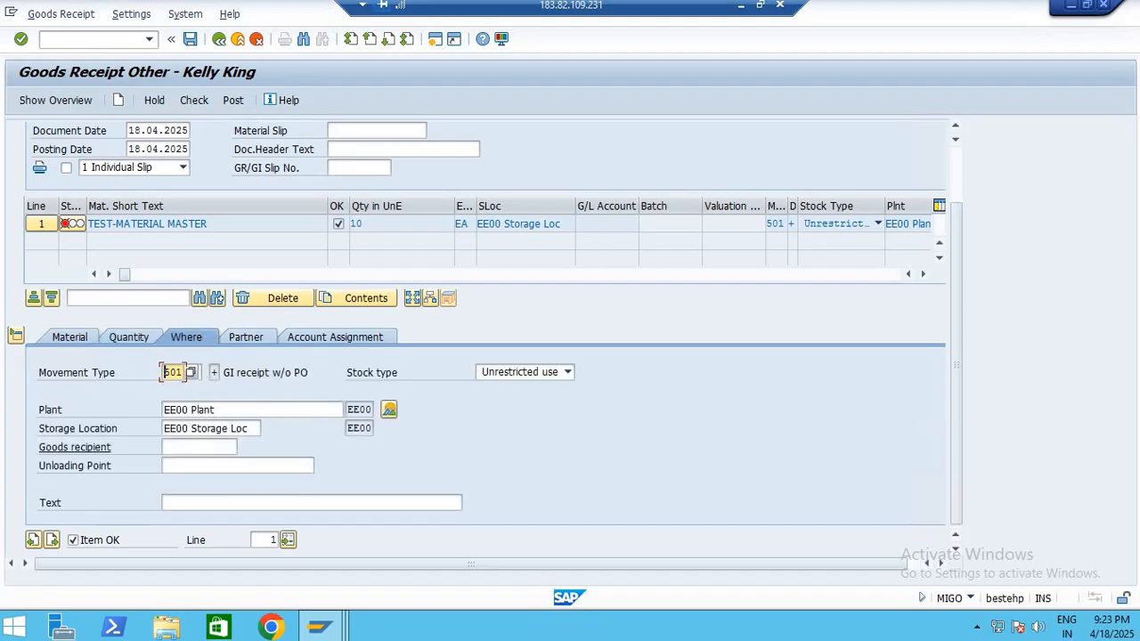
left_click_drag(219, 410, 64, 421)
key("BackSpace")
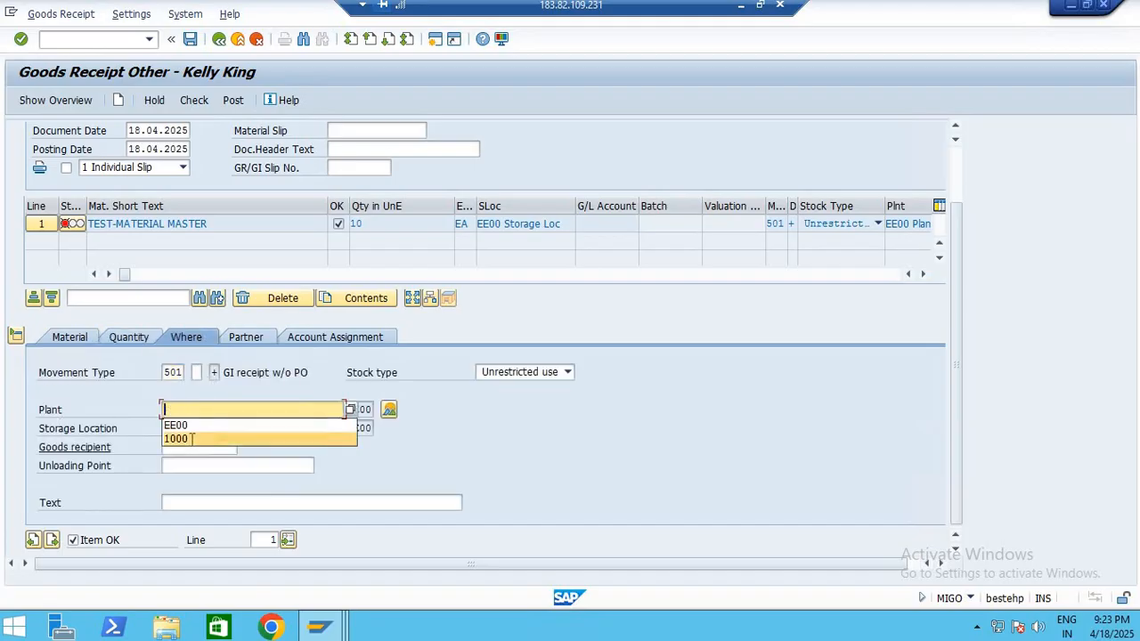
left_click(194, 439)
left_click_drag(253, 430, 138, 429)
key("BackSpace")
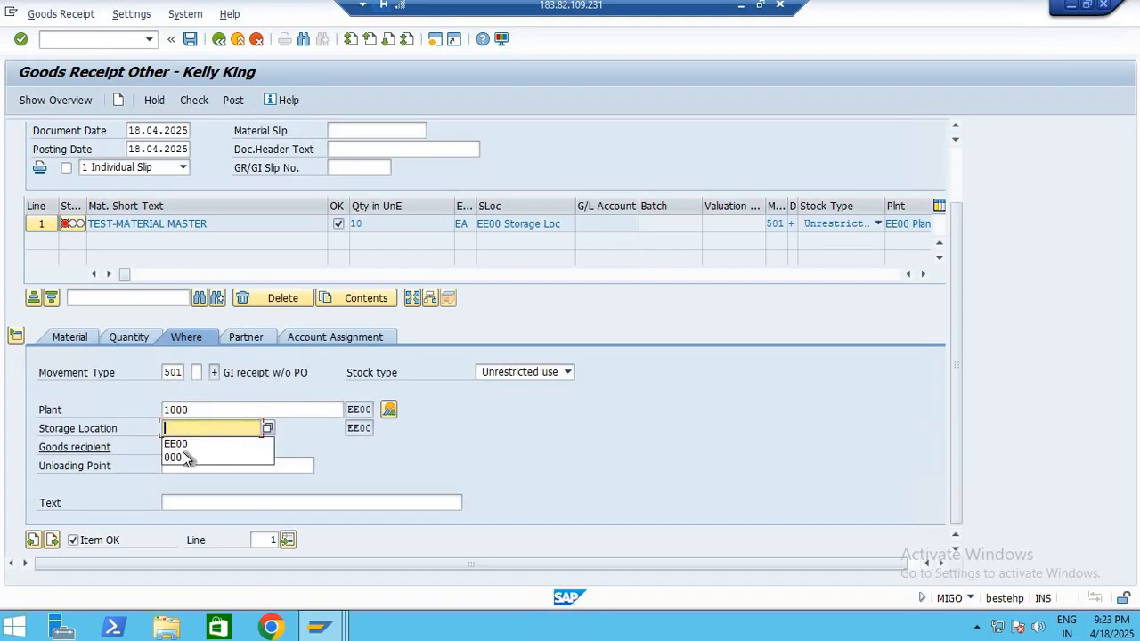
left_click(189, 459)
double_click(181, 429)
key("BackSpace")
left_click(182, 459)
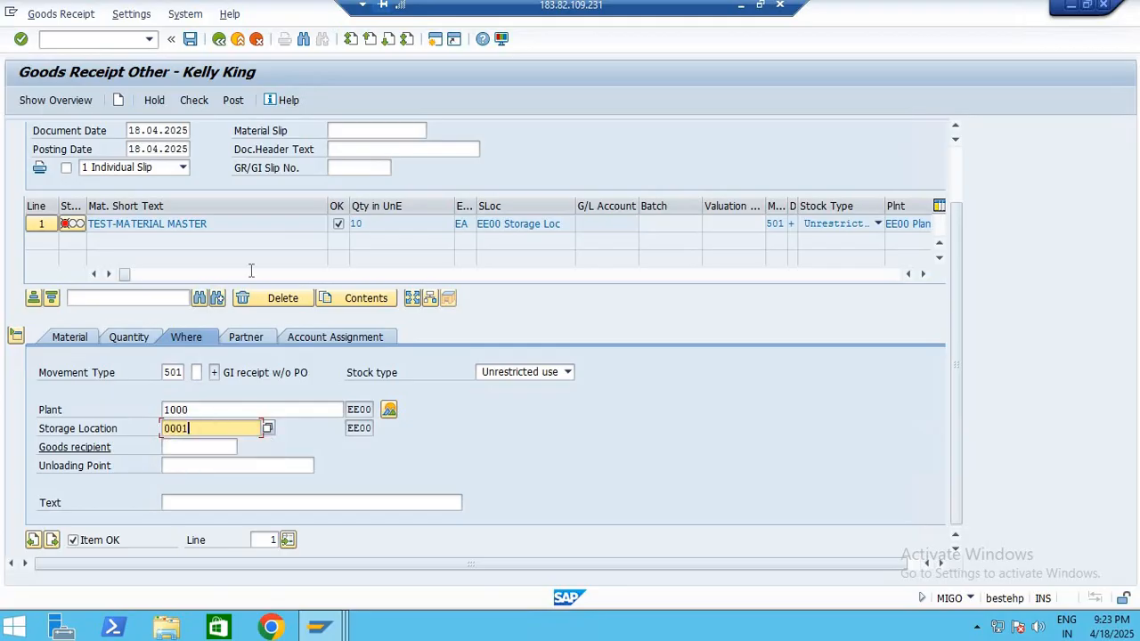
Check the goods receipt for TEST-MATERIAL MASTER and post it
left_click(199, 101)
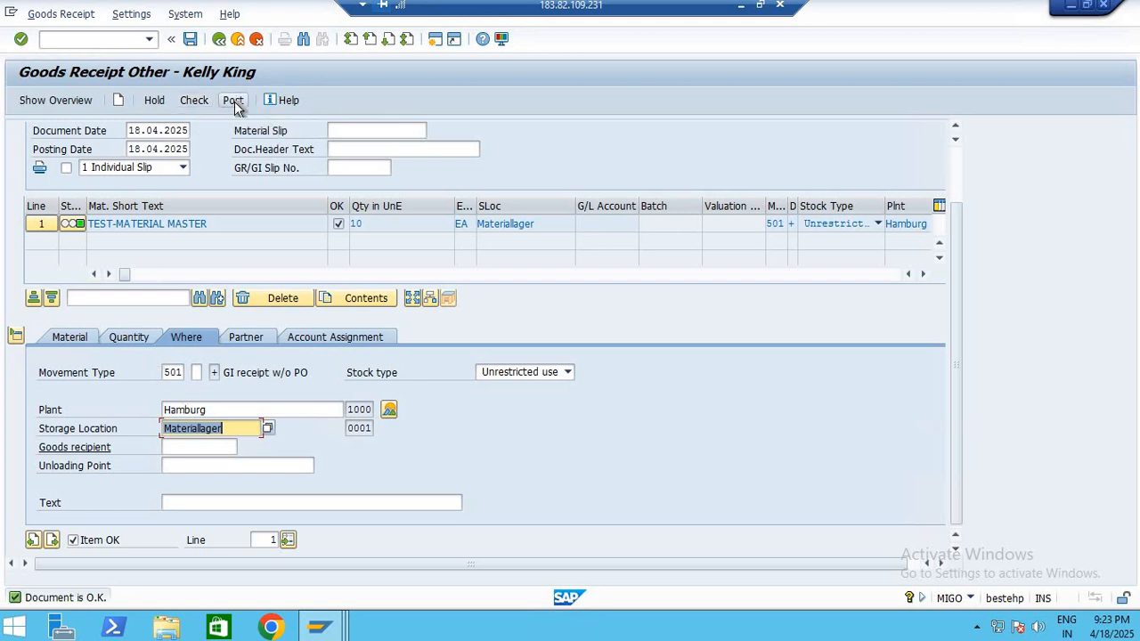
left_click(233, 101)
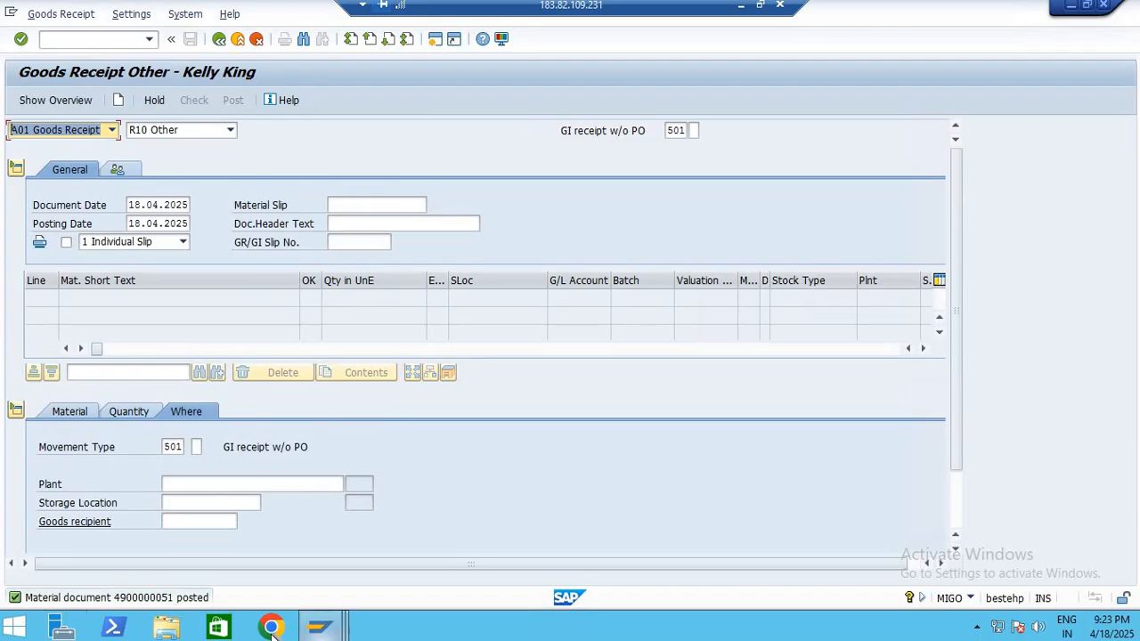
Refresh the stock overview of material 10066, examine its unrestricted stock by plant and storage location, and leave the transaction
left_click(319, 628)
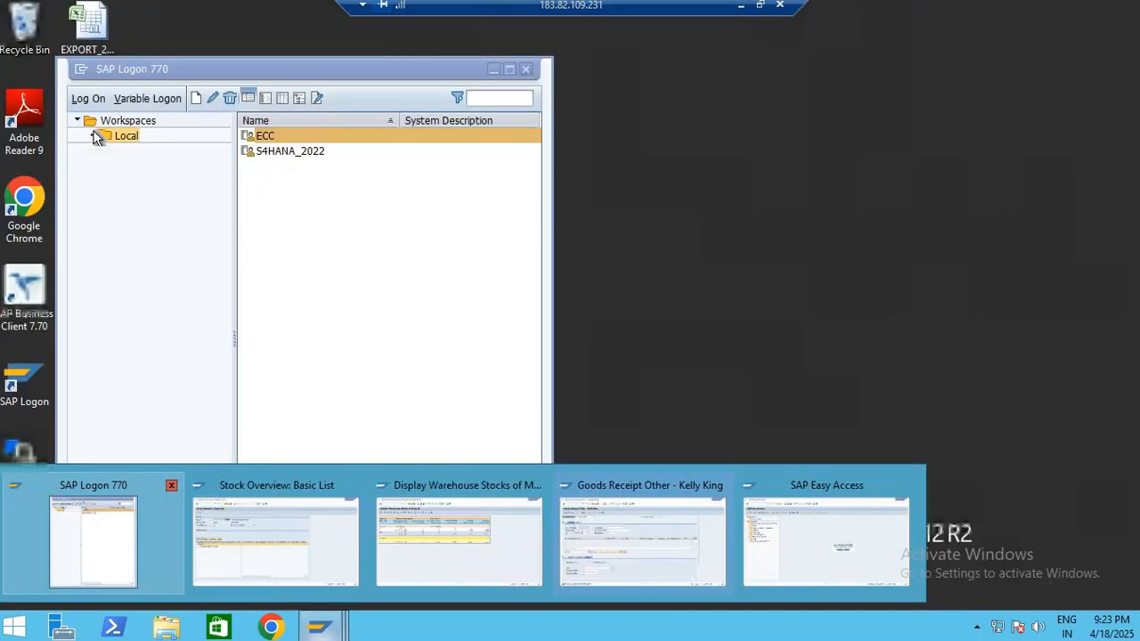
left_click(276, 539)
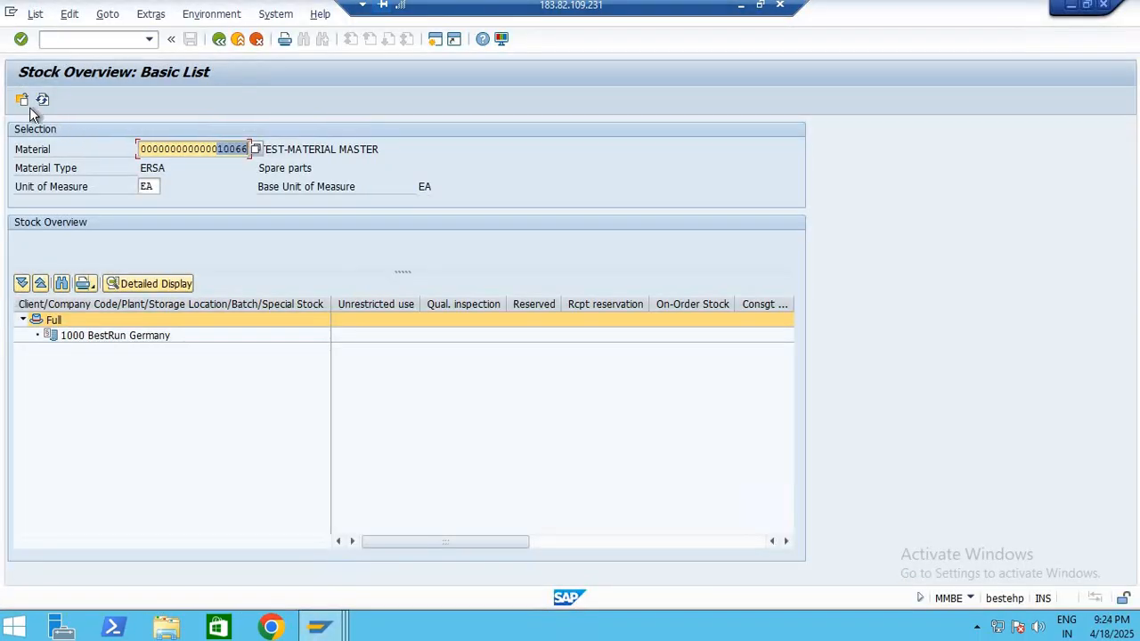
double_click(296, 338)
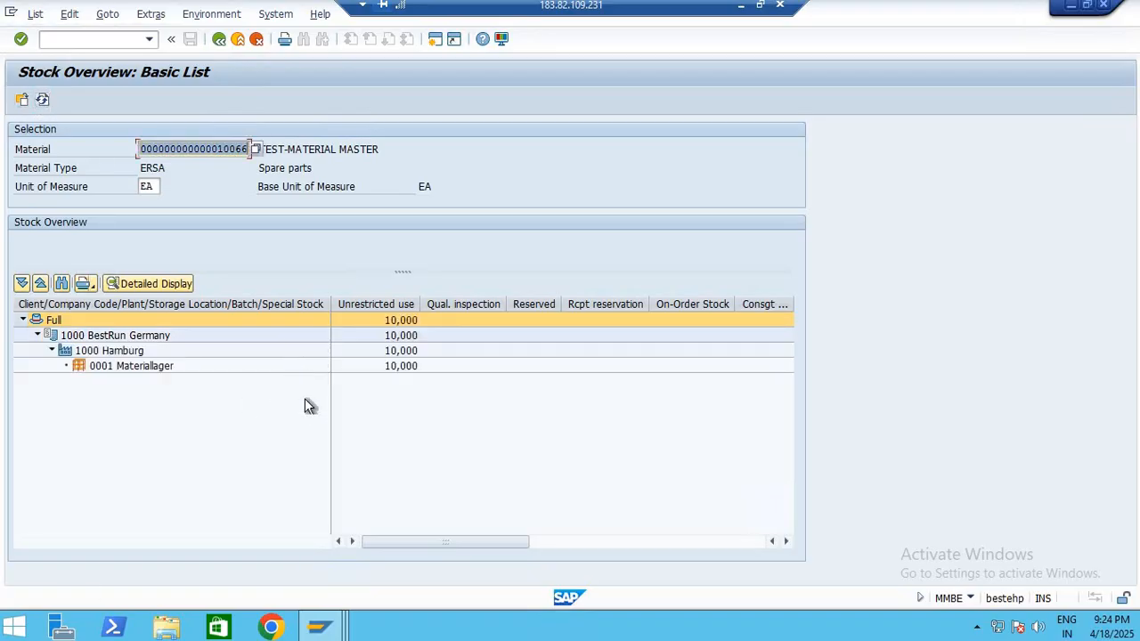
left_click(415, 367)
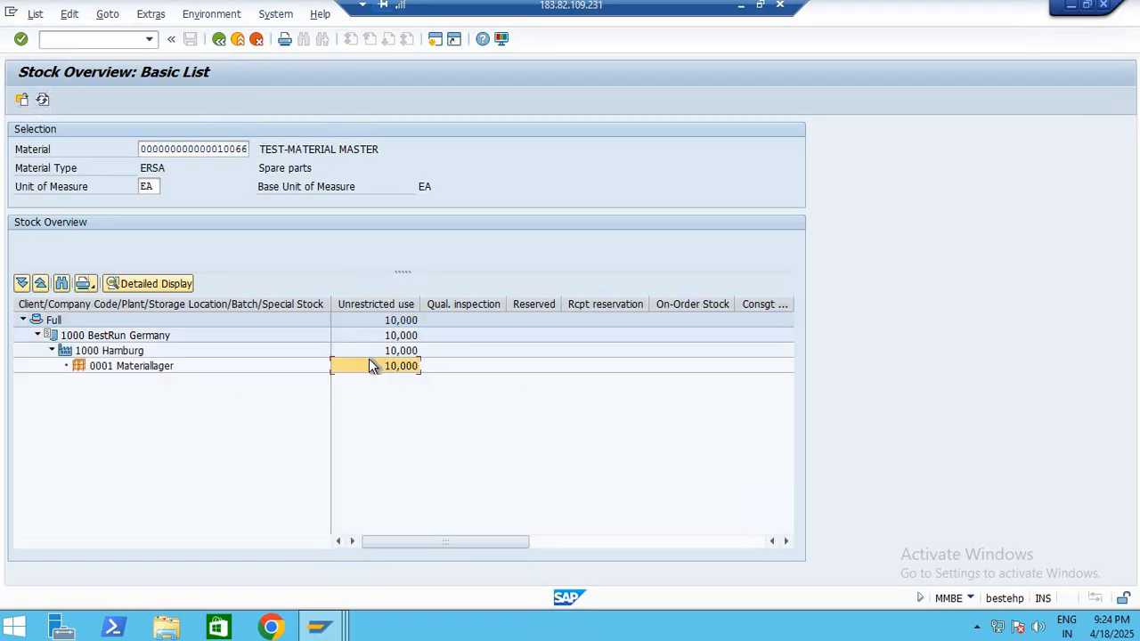
left_click(396, 353)
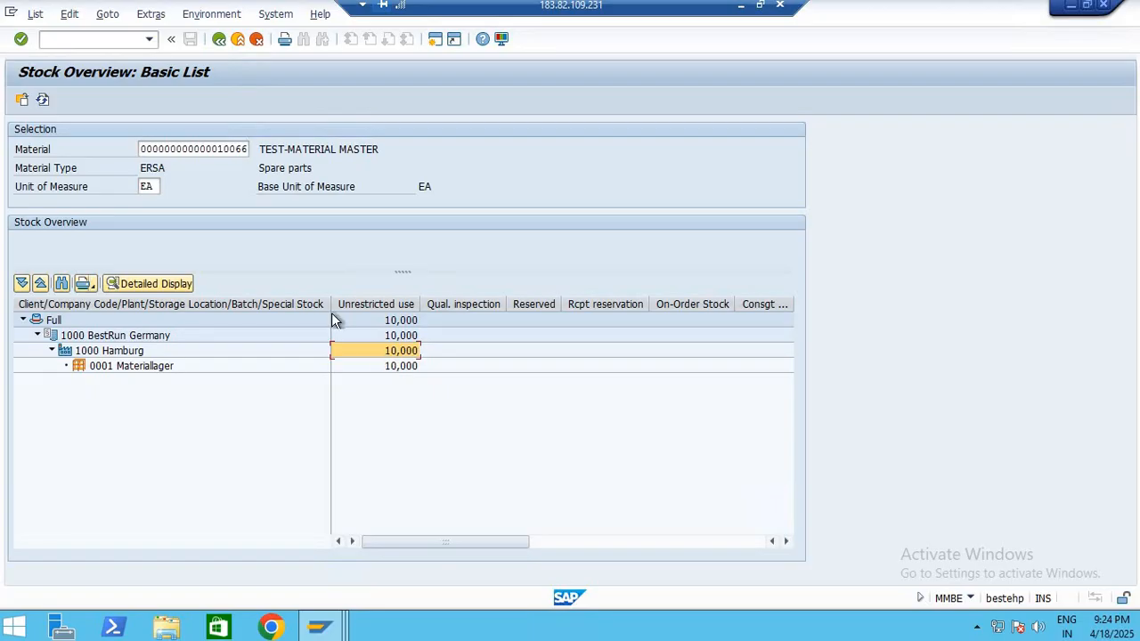
left_click_drag(262, 148, 567, 148)
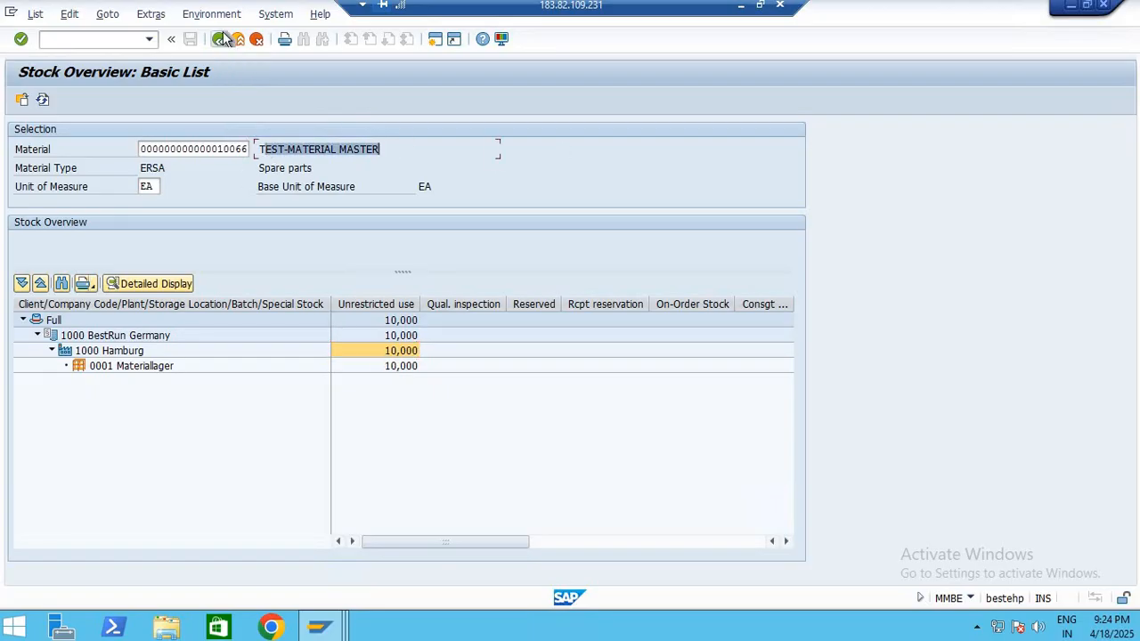
left_click(220, 40)
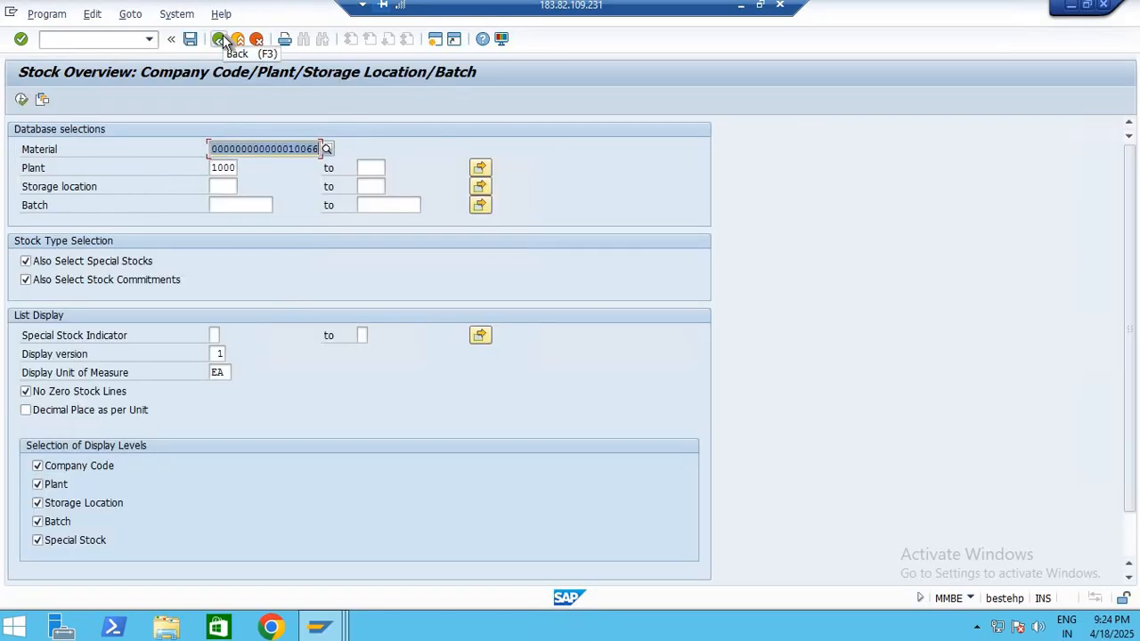
left_click(220, 41)
Run the MB52 warehouse stock list for material 10066 in plant 1000, examine its storage location and unrestricted quantity, and exit
type("M")
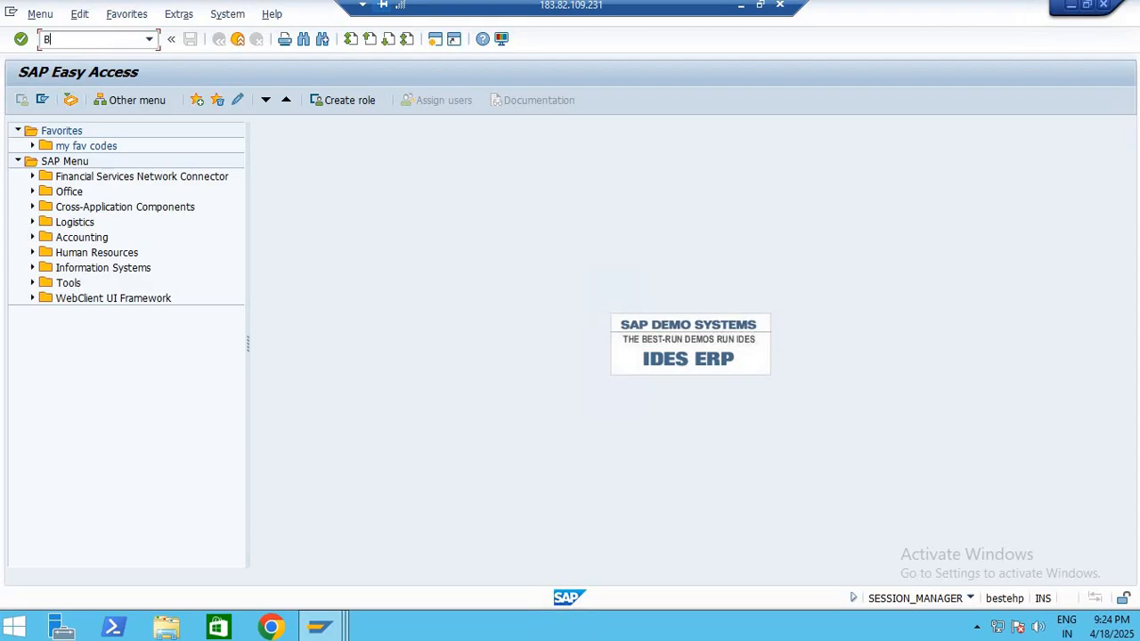
type("B52")
key("Return")
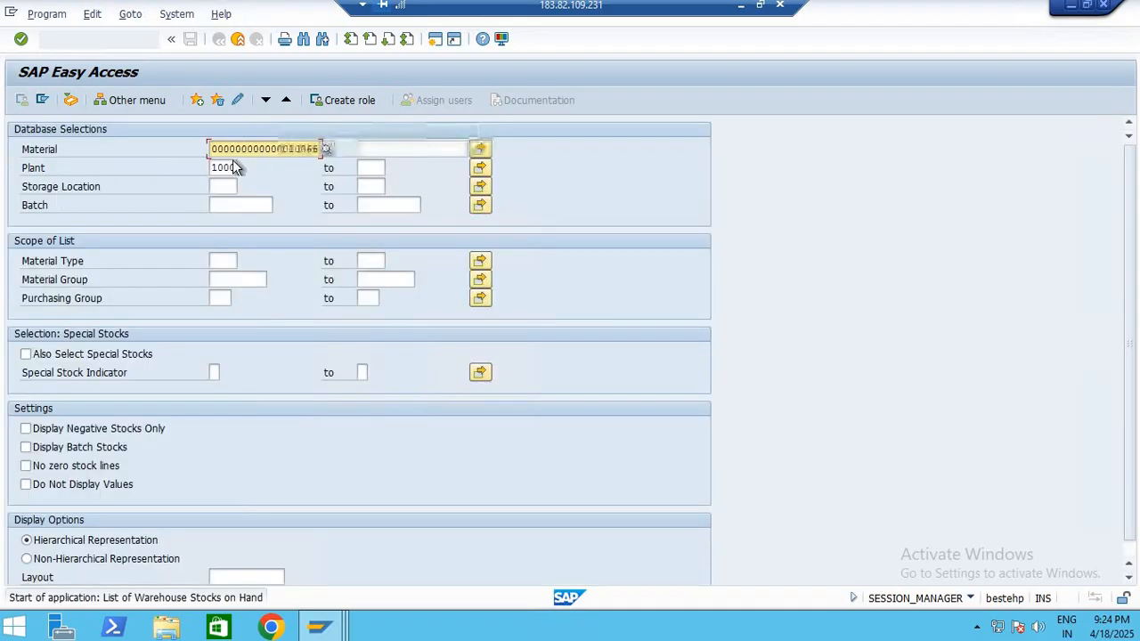
left_click(22, 100)
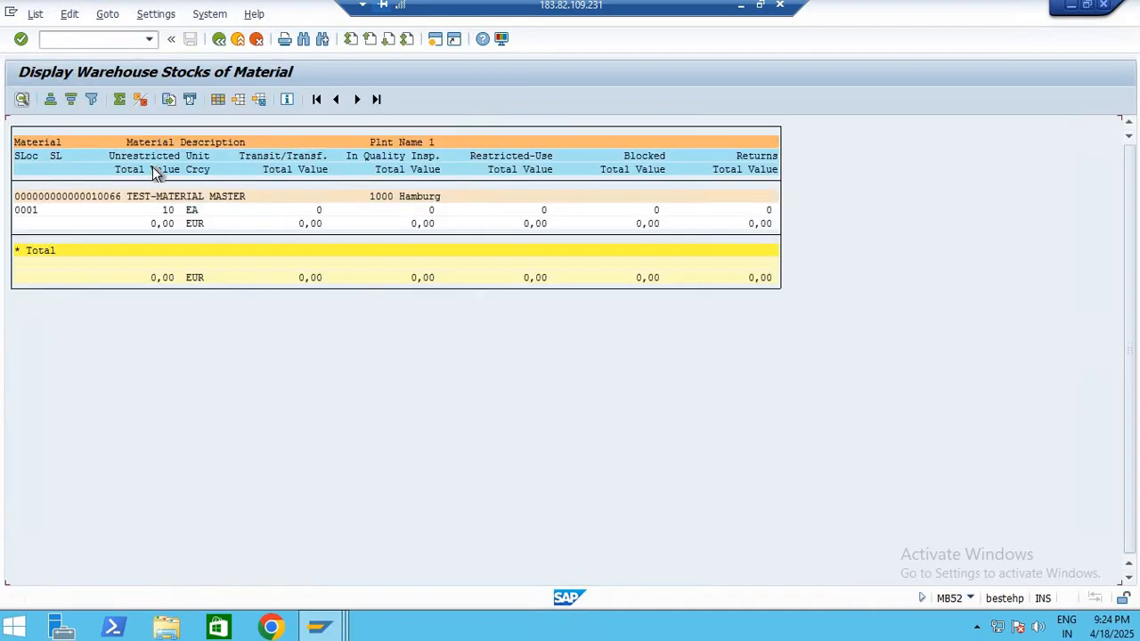
left_click(35, 211)
left_click(93, 195)
left_click(216, 196)
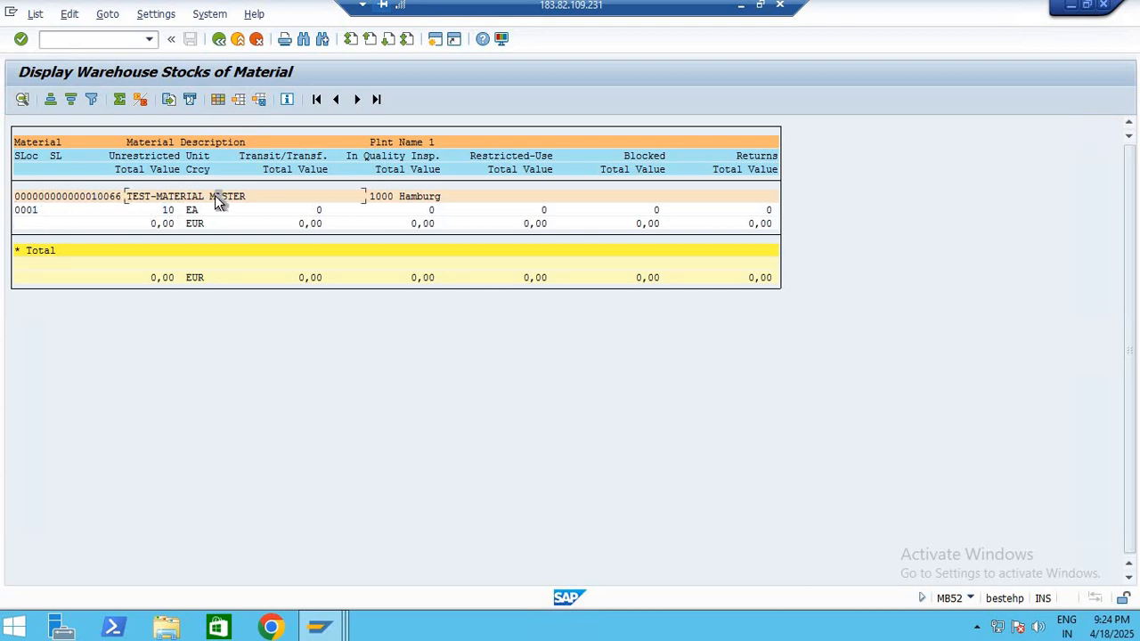
left_click(167, 211)
left_click(219, 39)
left_click(219, 40)
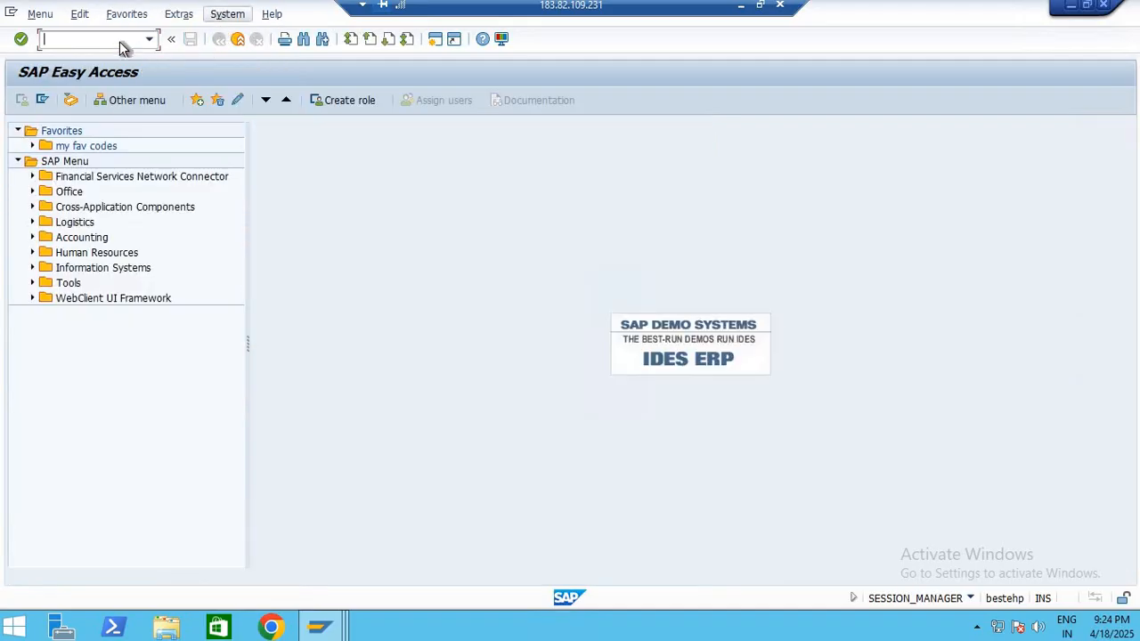
Run the MM60 materials list for material 10066 in plant 1000, review its entry, and exit the transaction
type("MM60")
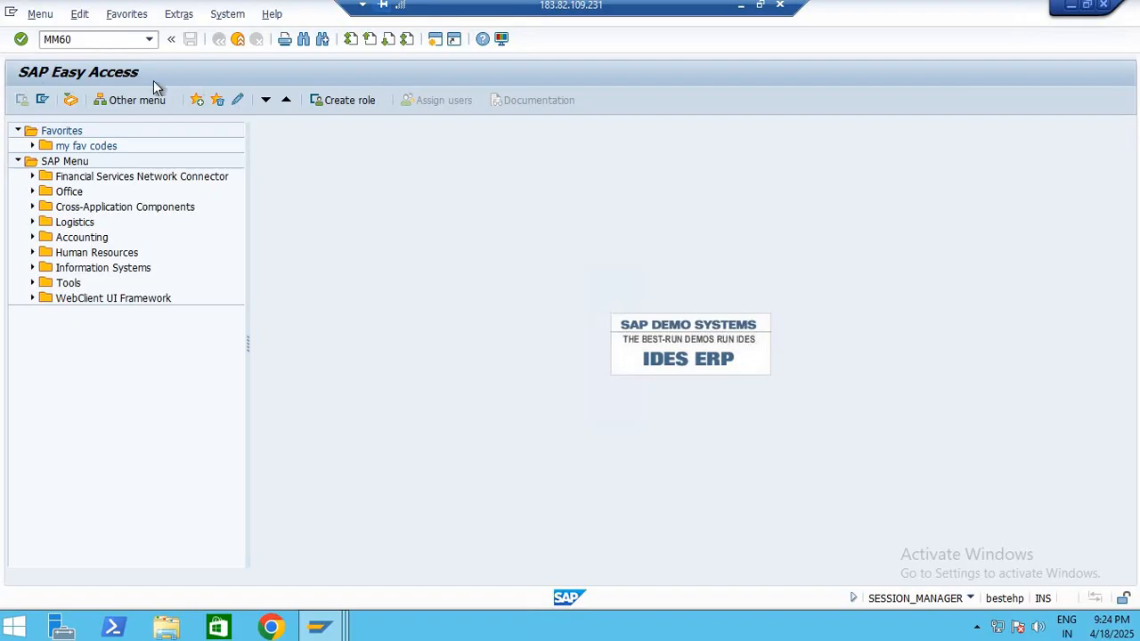
key("Return")
left_click(23, 99)
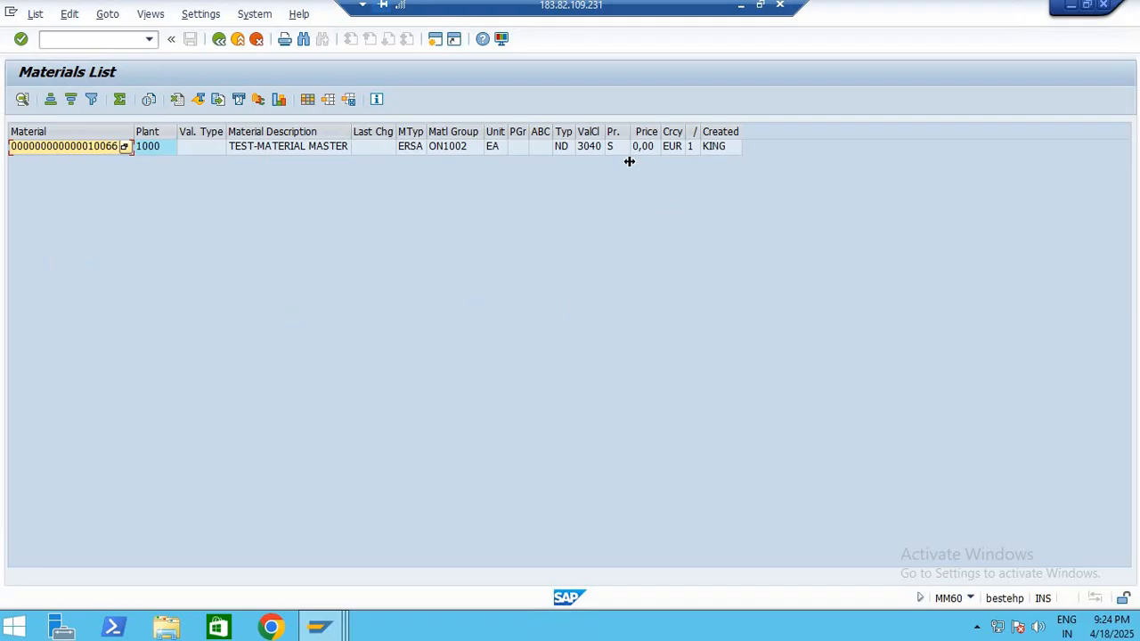
left_click(219, 42)
left_click(220, 43)
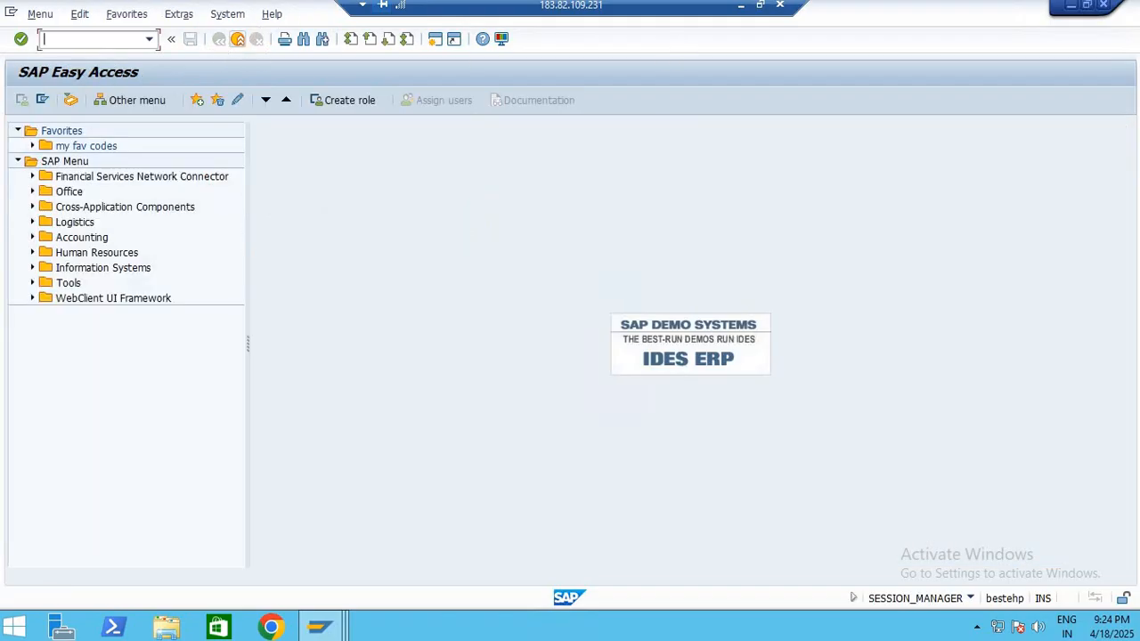
Minimize the remote desktop session and switch to the Material Master PDF in the local browser
key("F3")
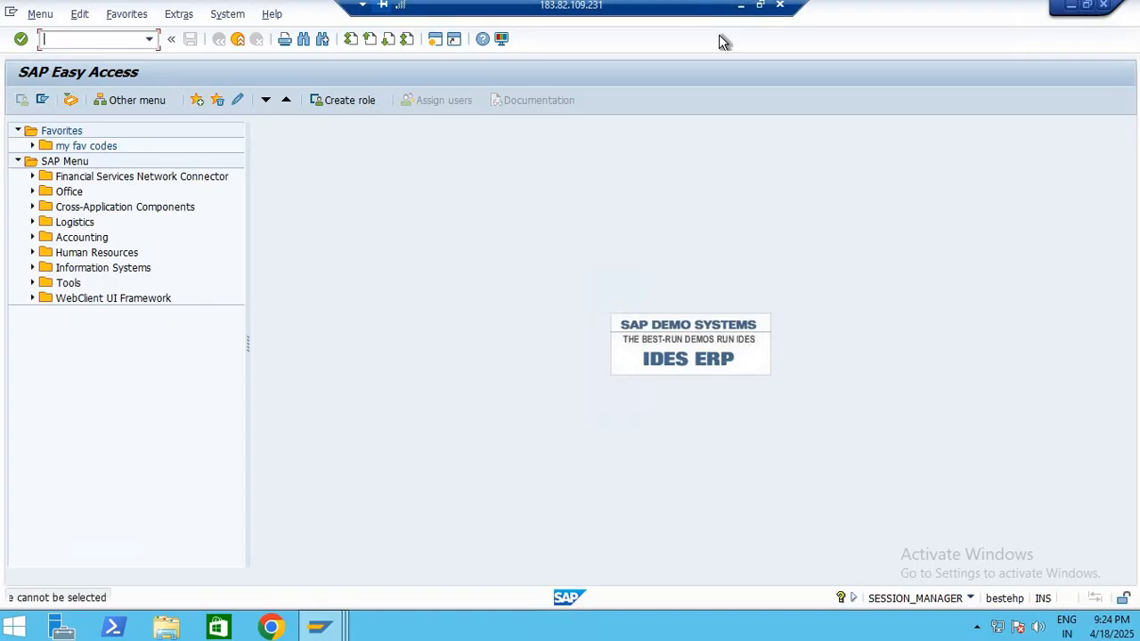
key("F3")
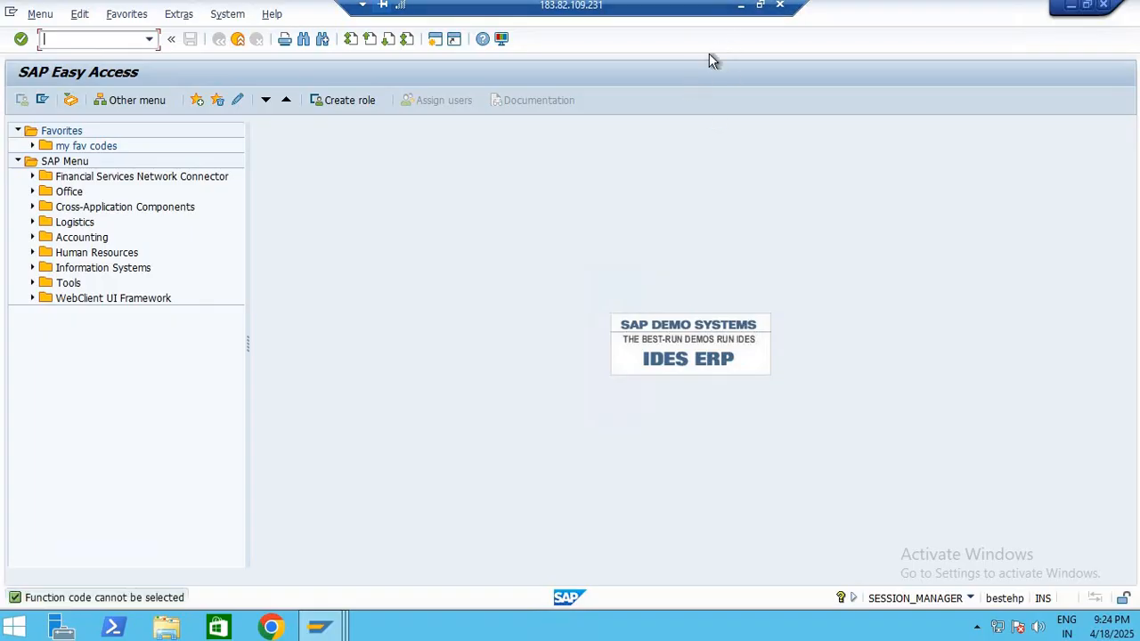
left_click(740, 5)
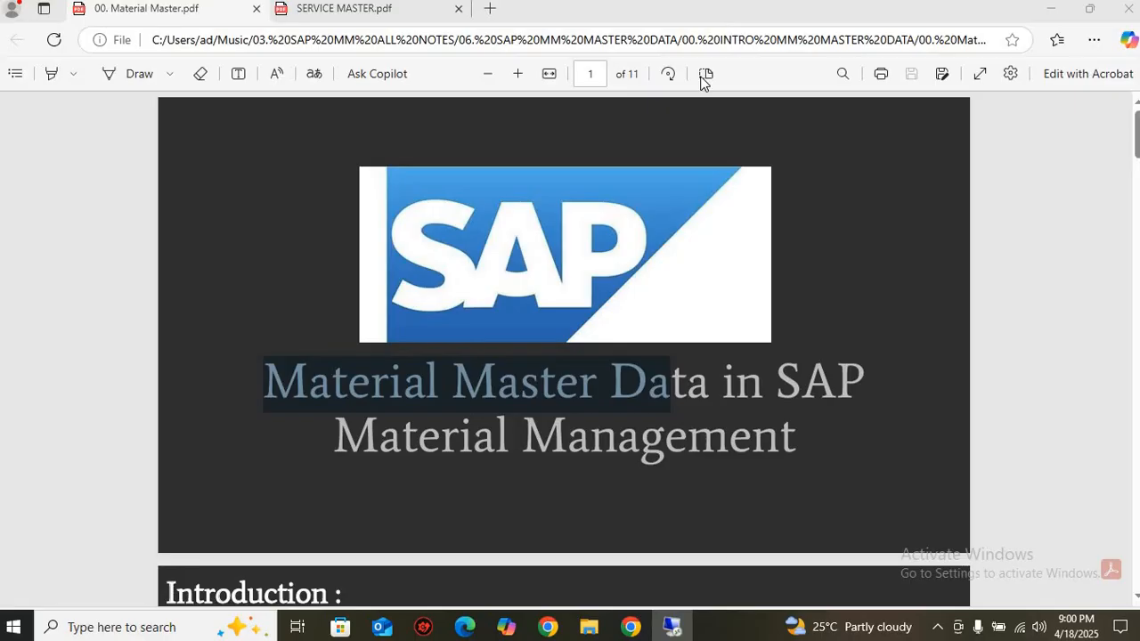